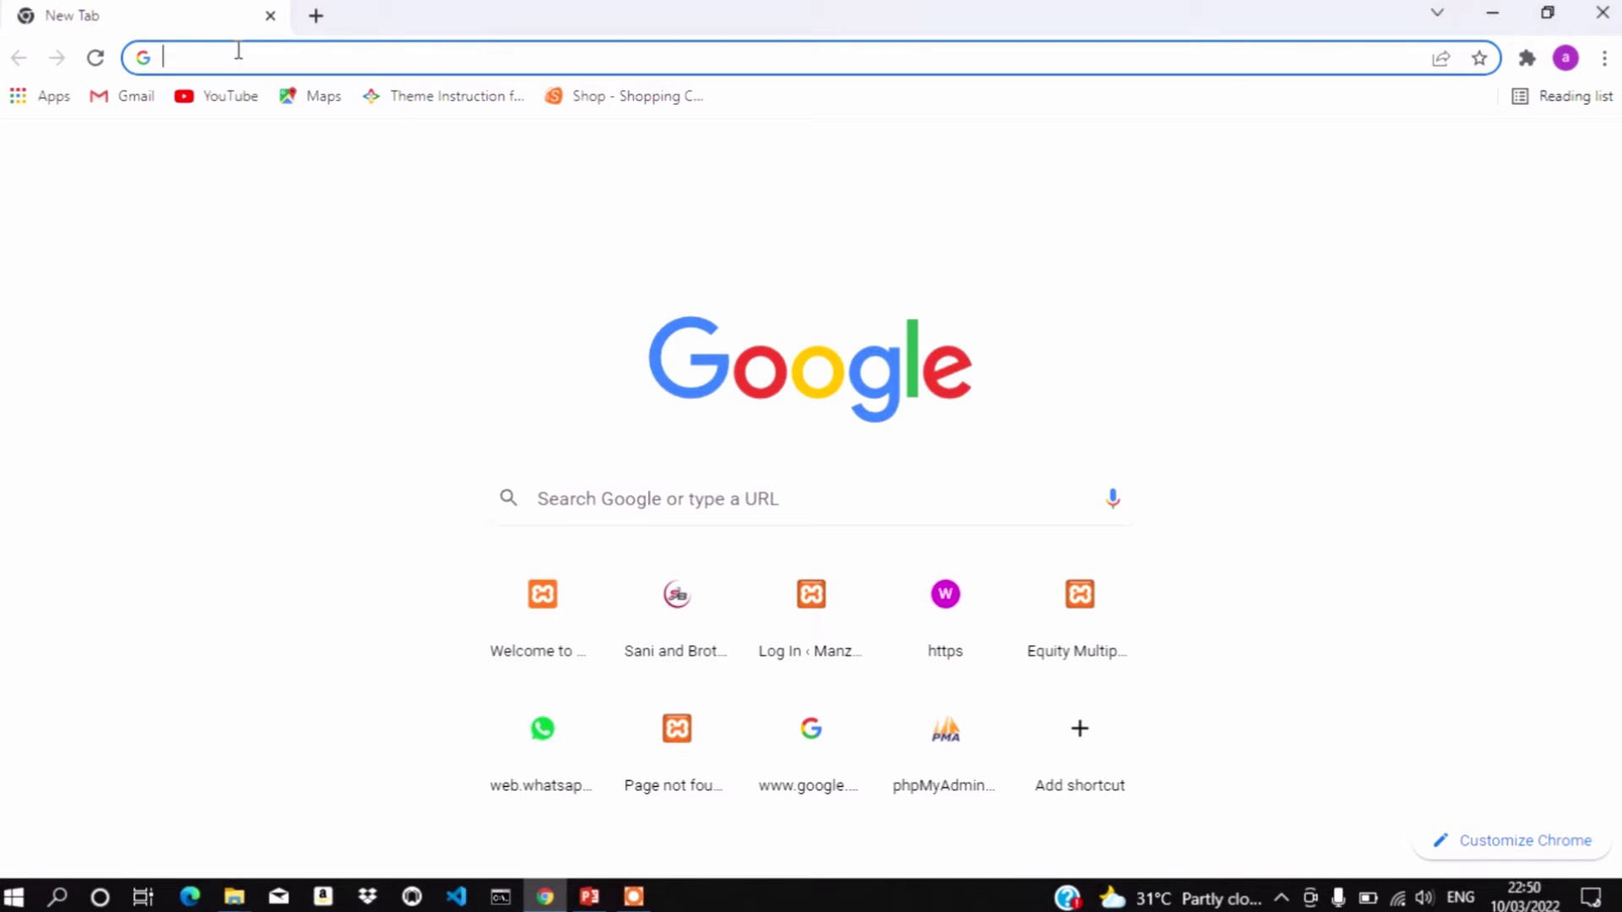
Run a Google search for 'xampp' from the Chrome address bar
text(xa)
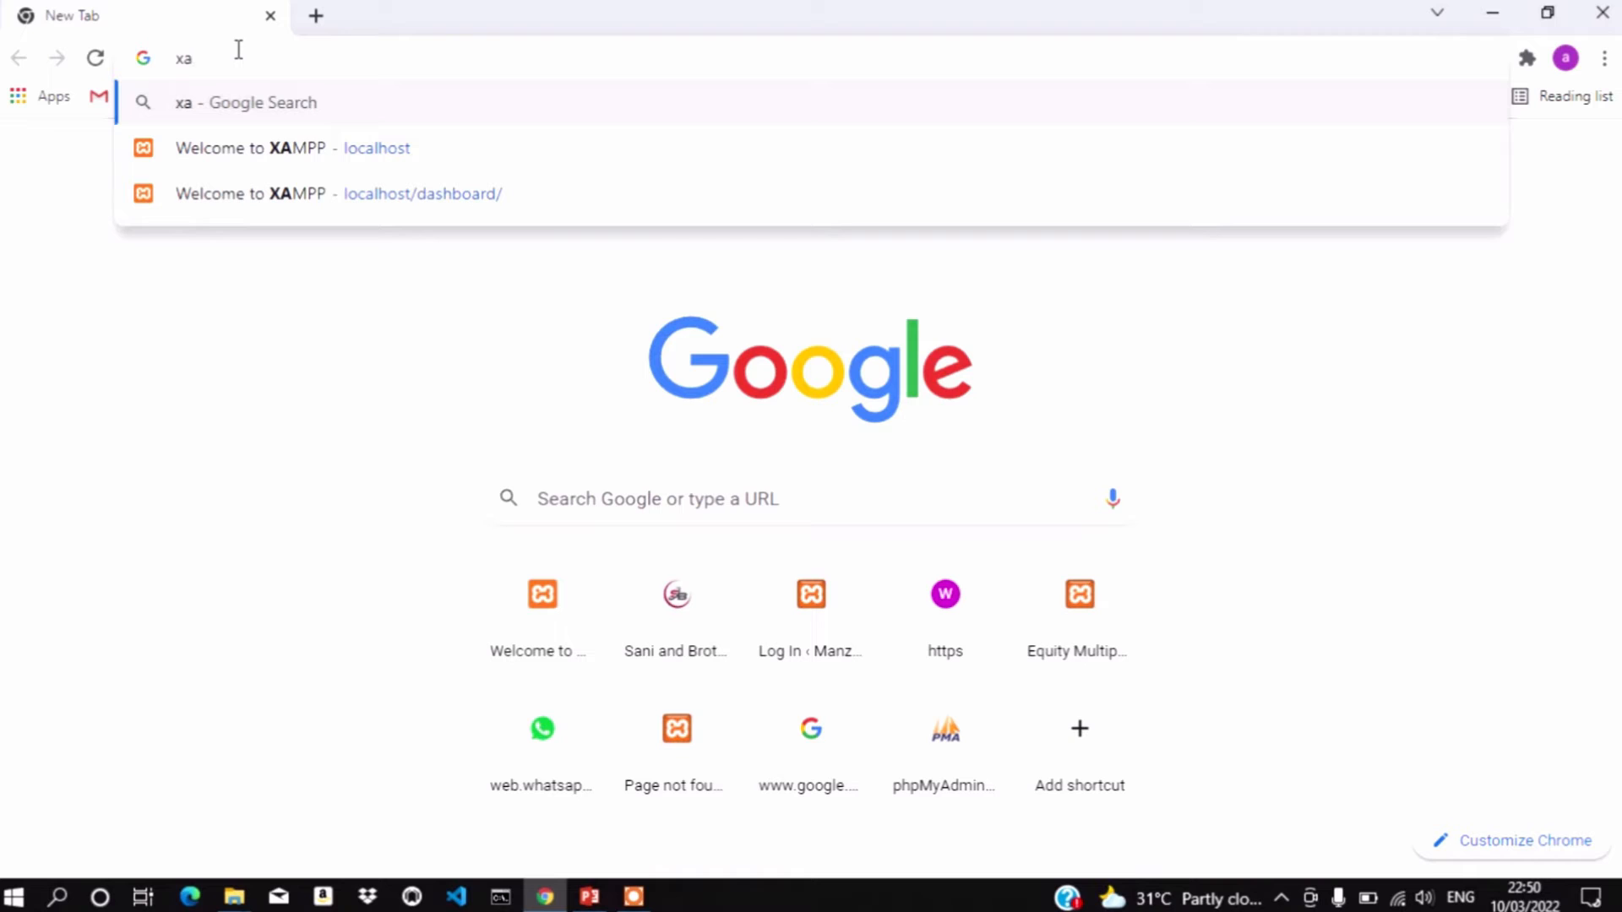
text(mpp)
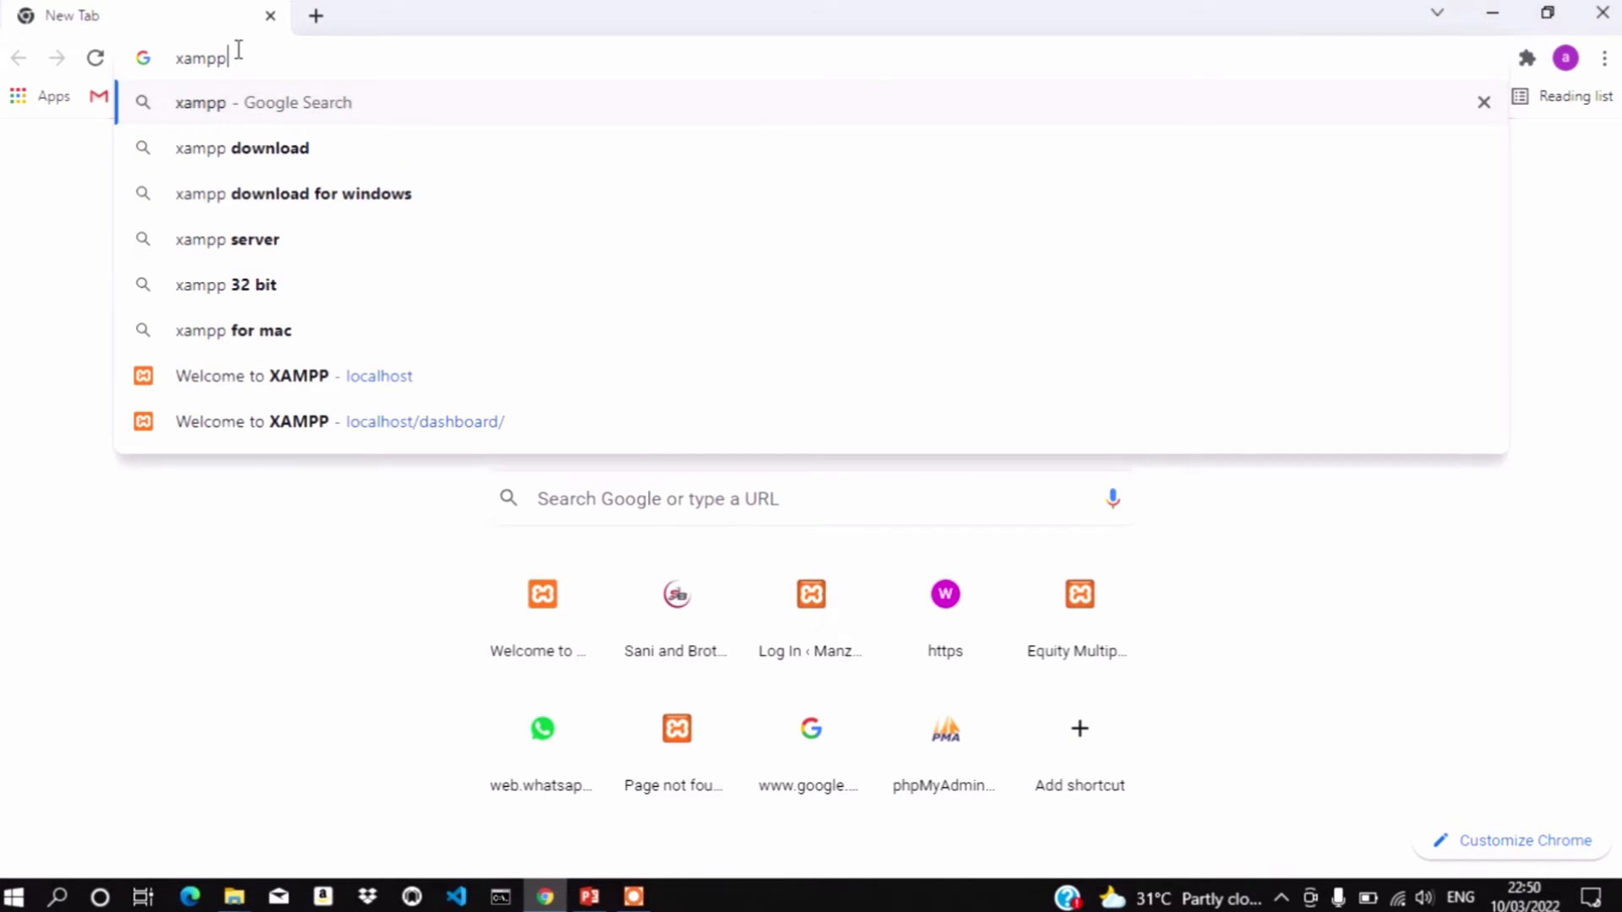
key(Return)
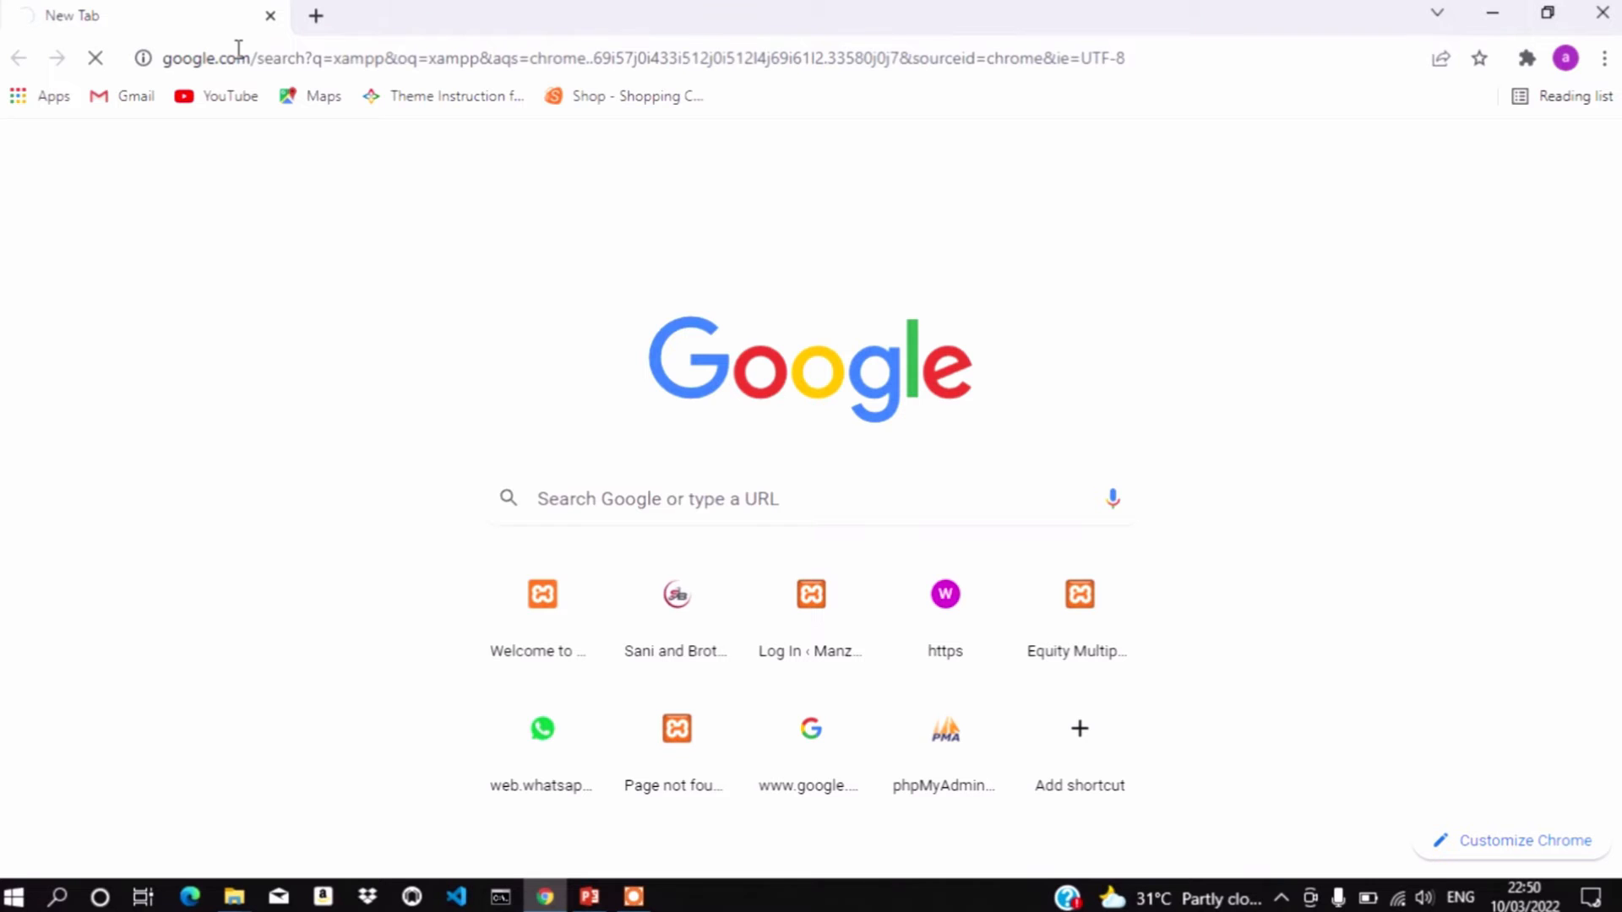
Open a second browser tab and try entering 'wordpress' as the address
click(316, 16)
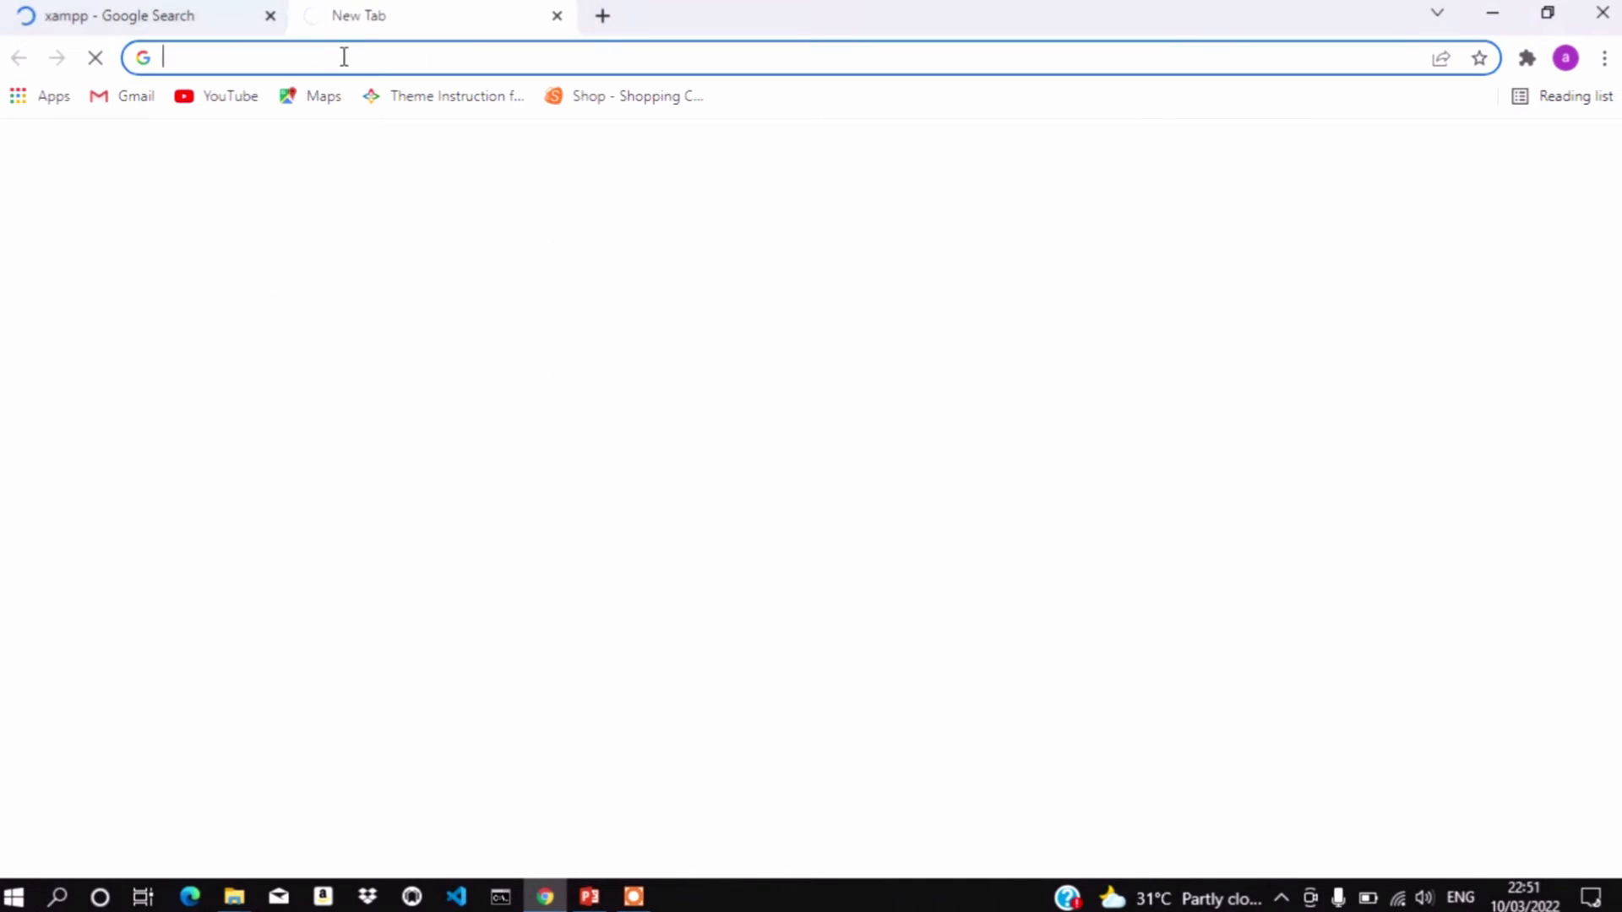
text(w)
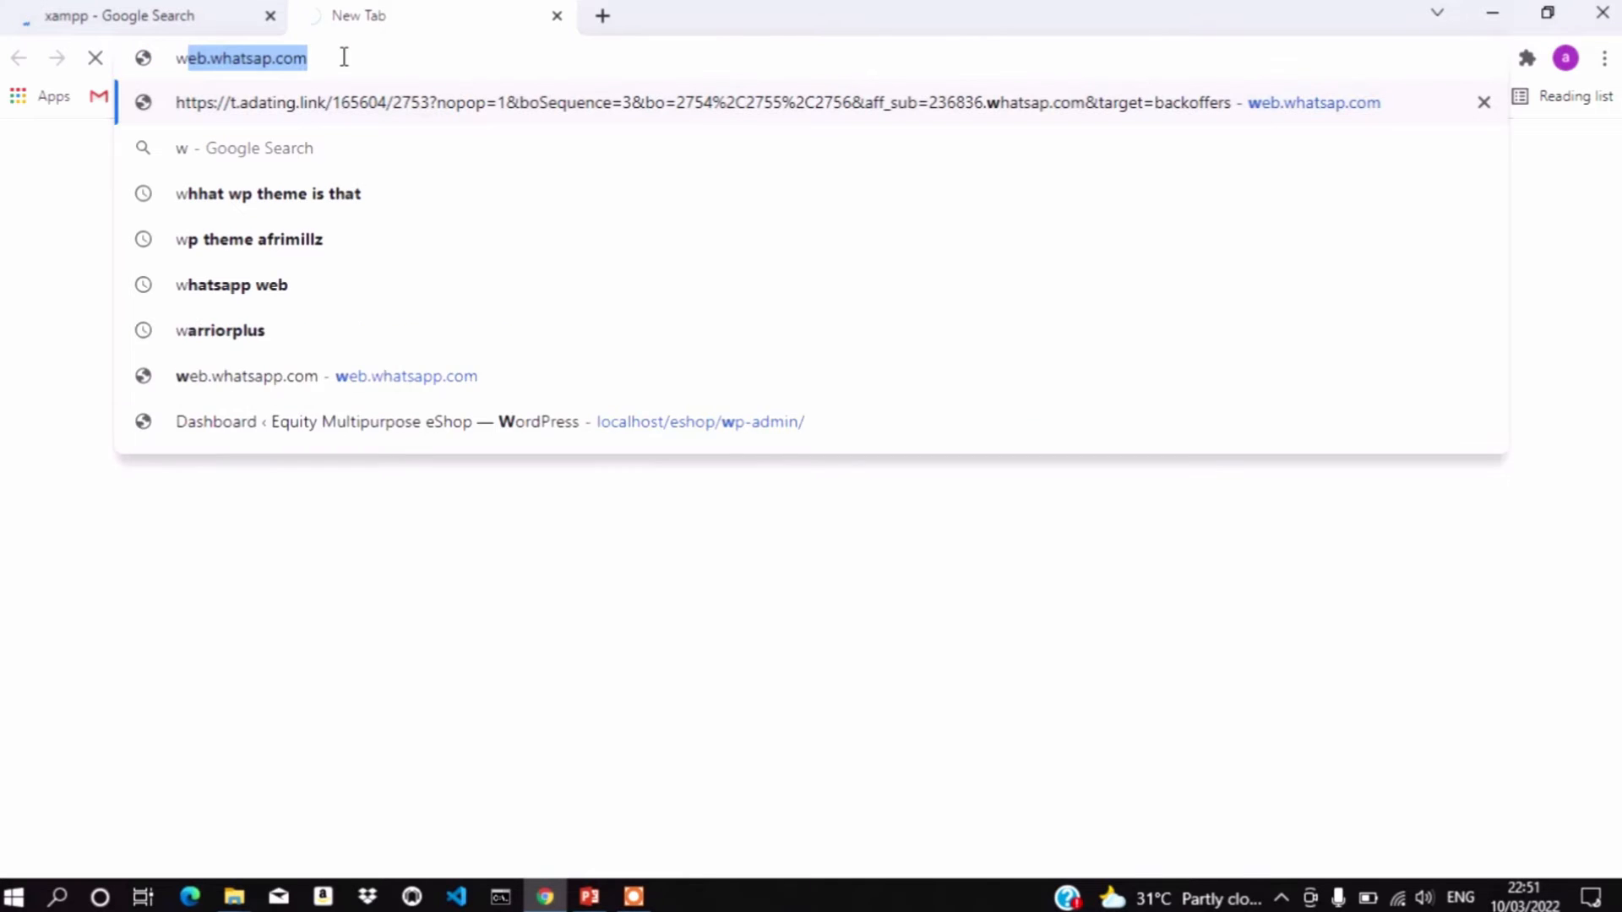
text(ordpress)
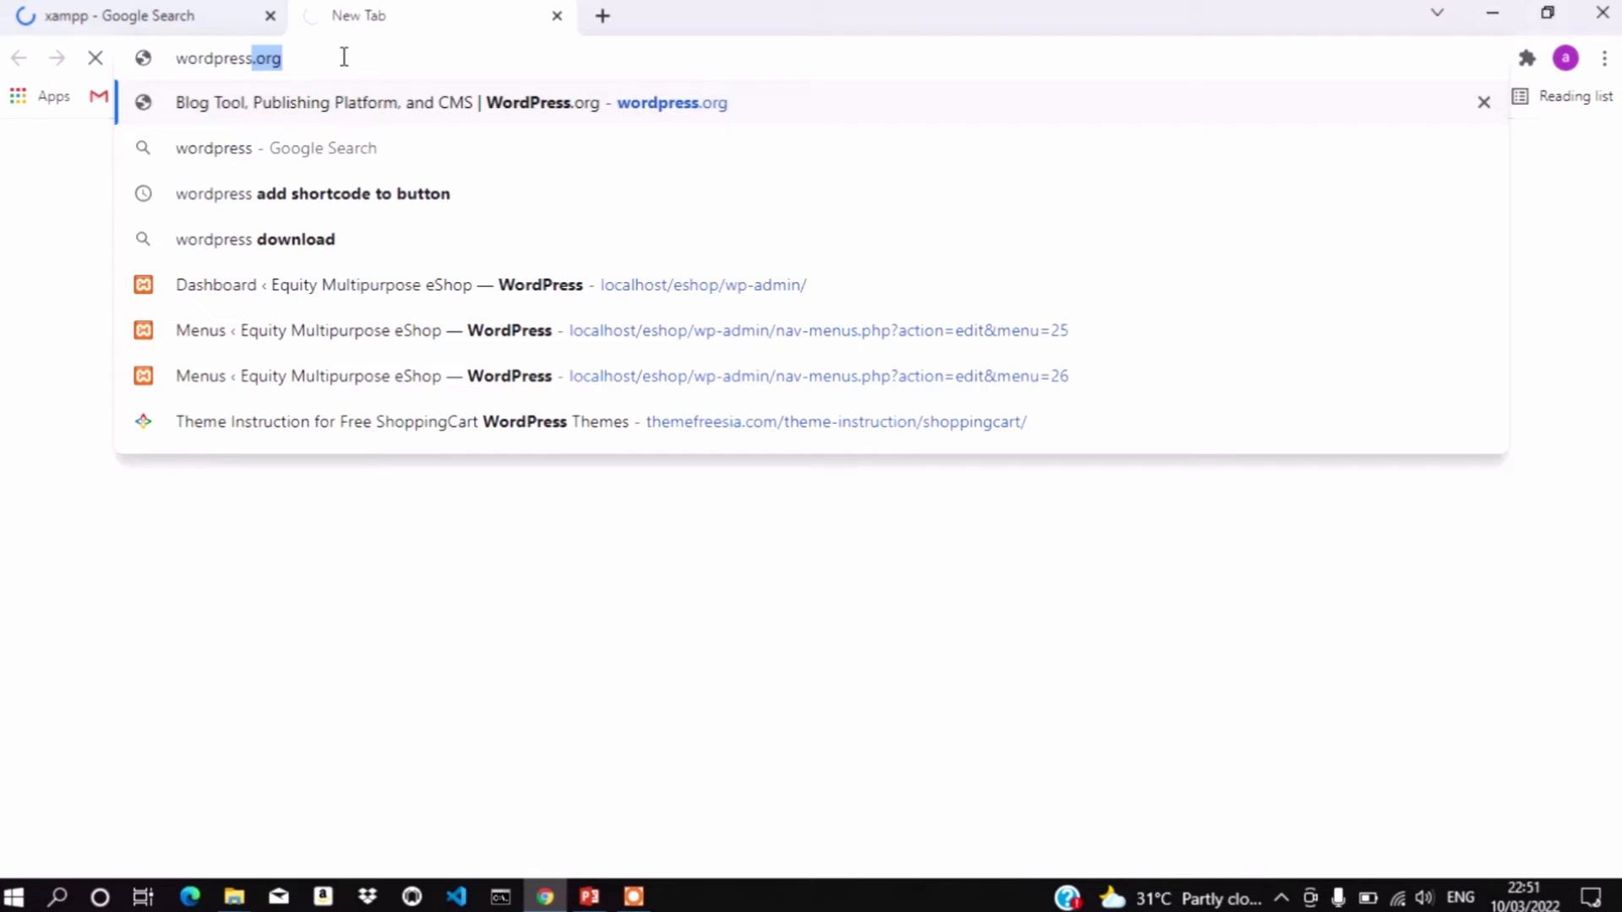
key(Return)
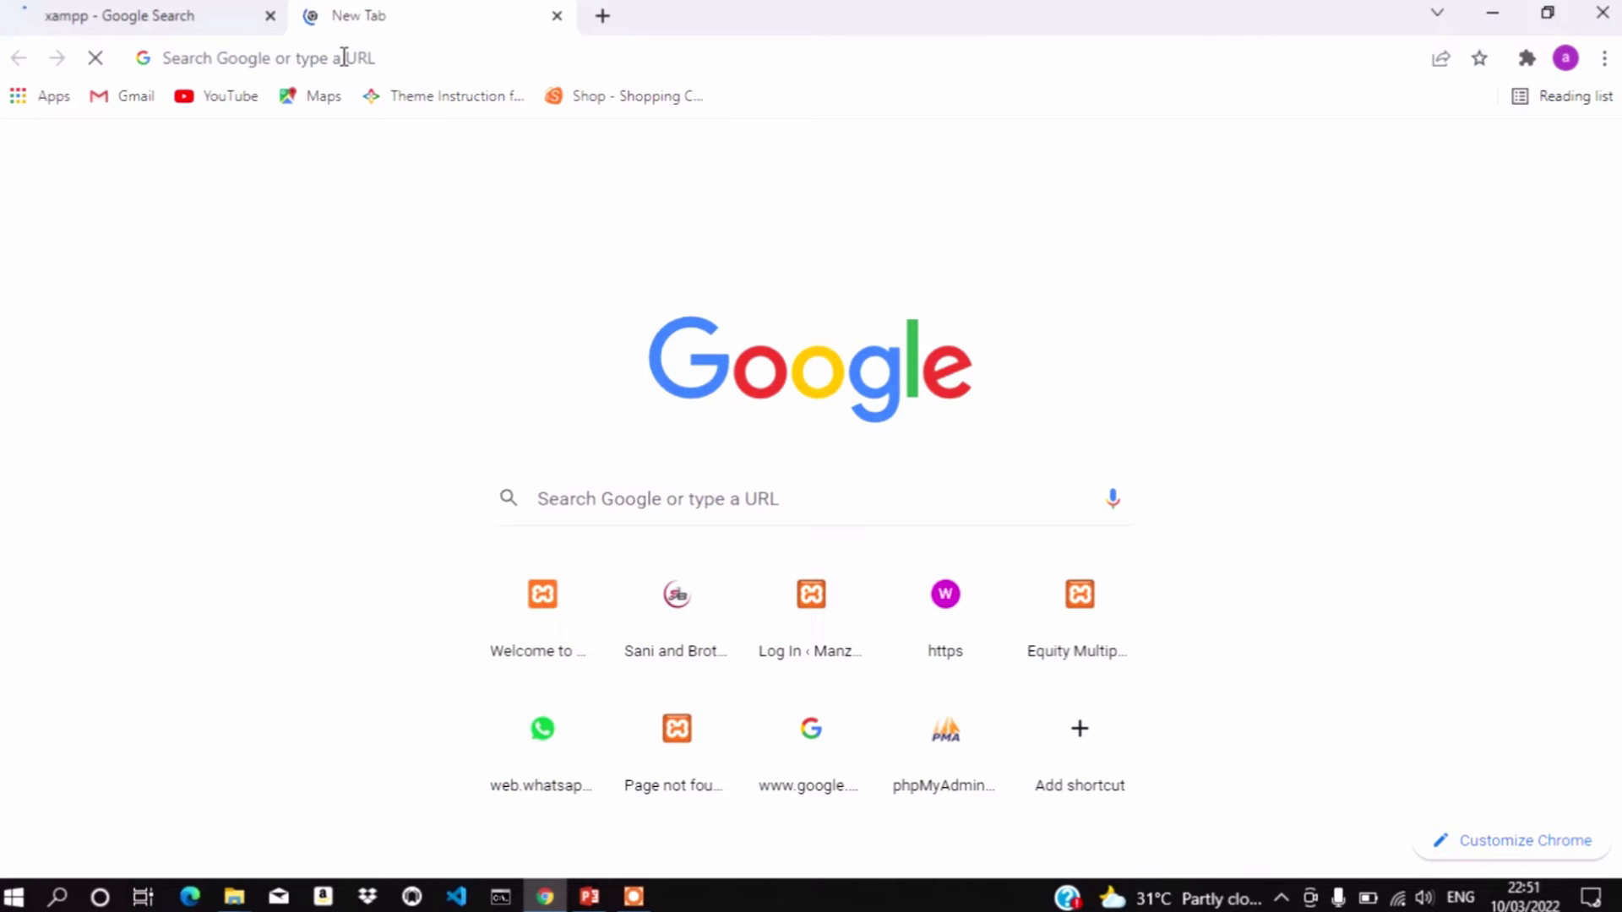
Open the 'XAMPP download | SourceForge.net' result from the xampp search results
click(192, 16)
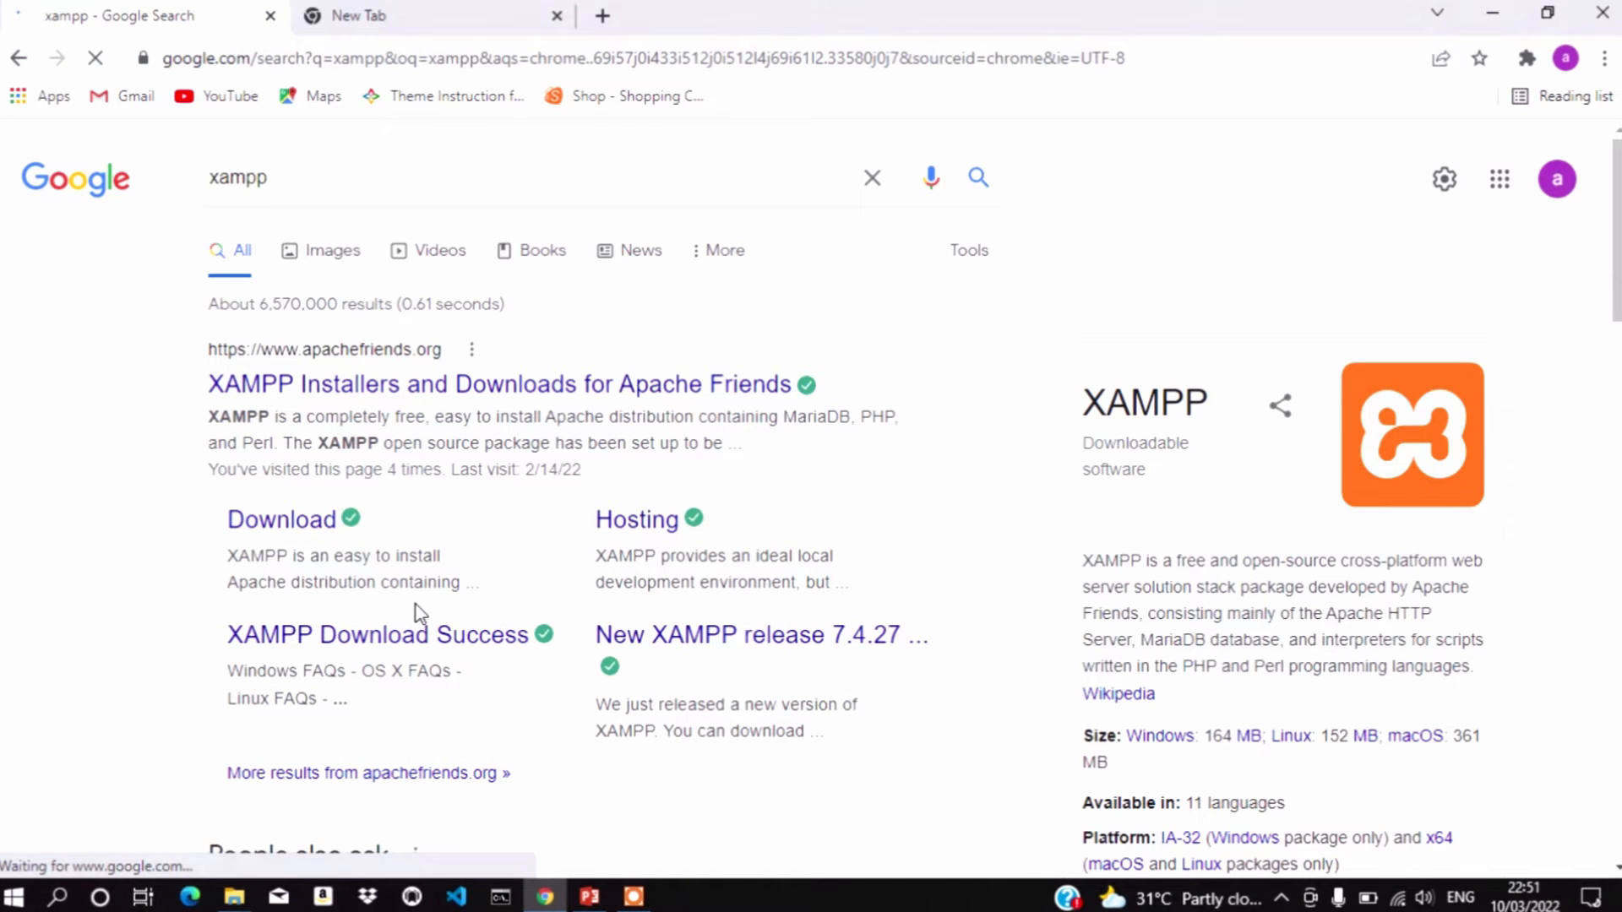
scroll(416, 611, down, 5)
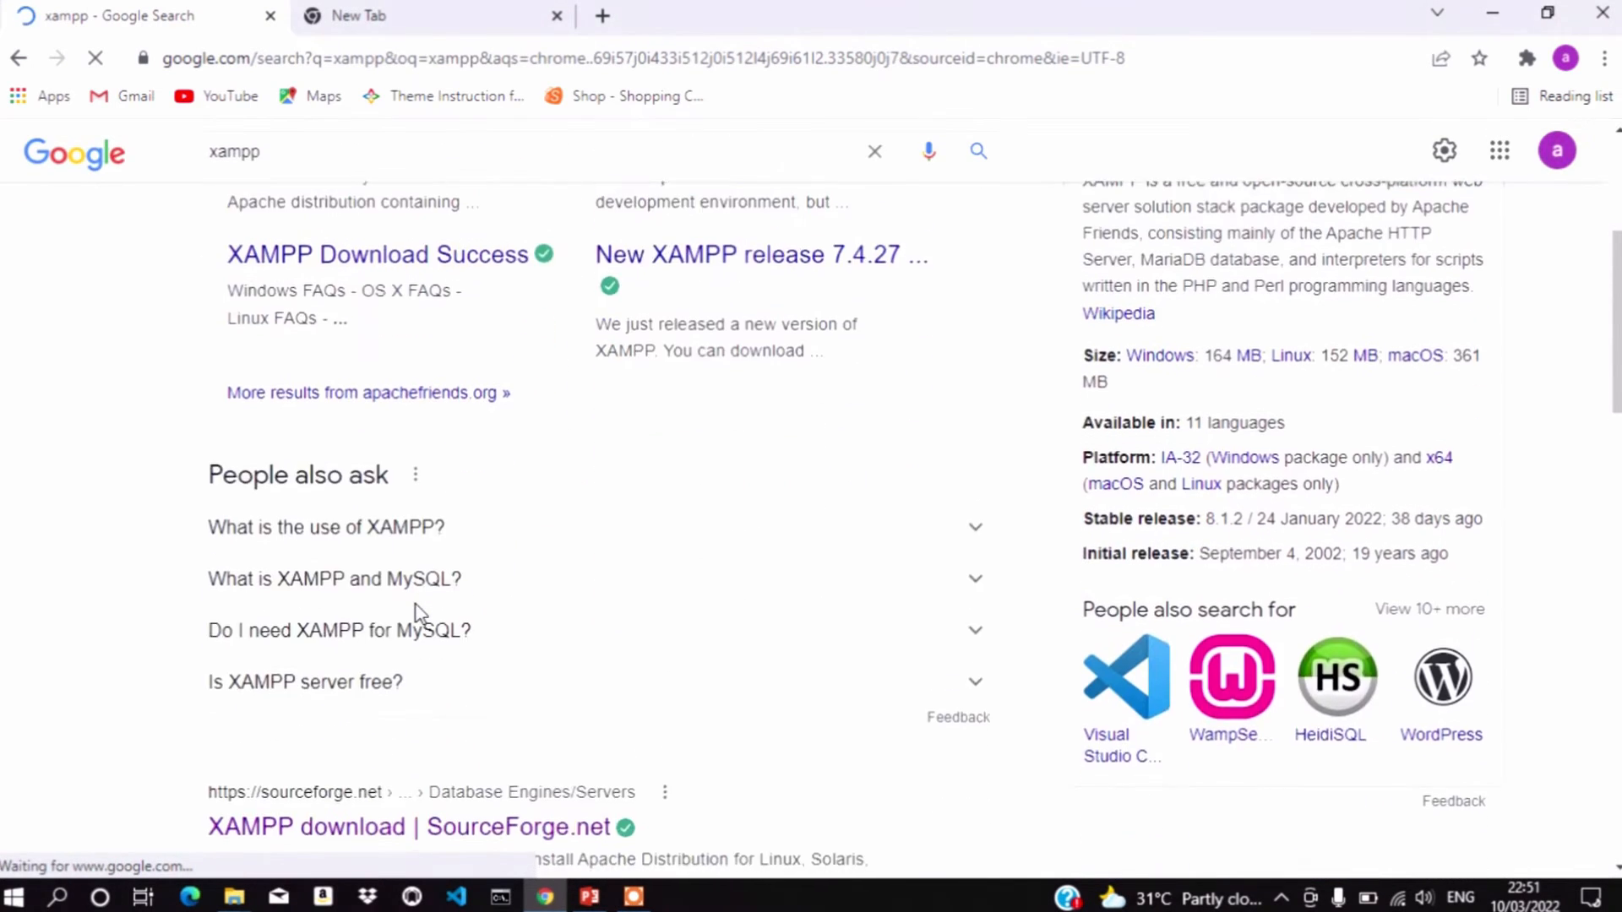
scroll(414, 611, down, 3)
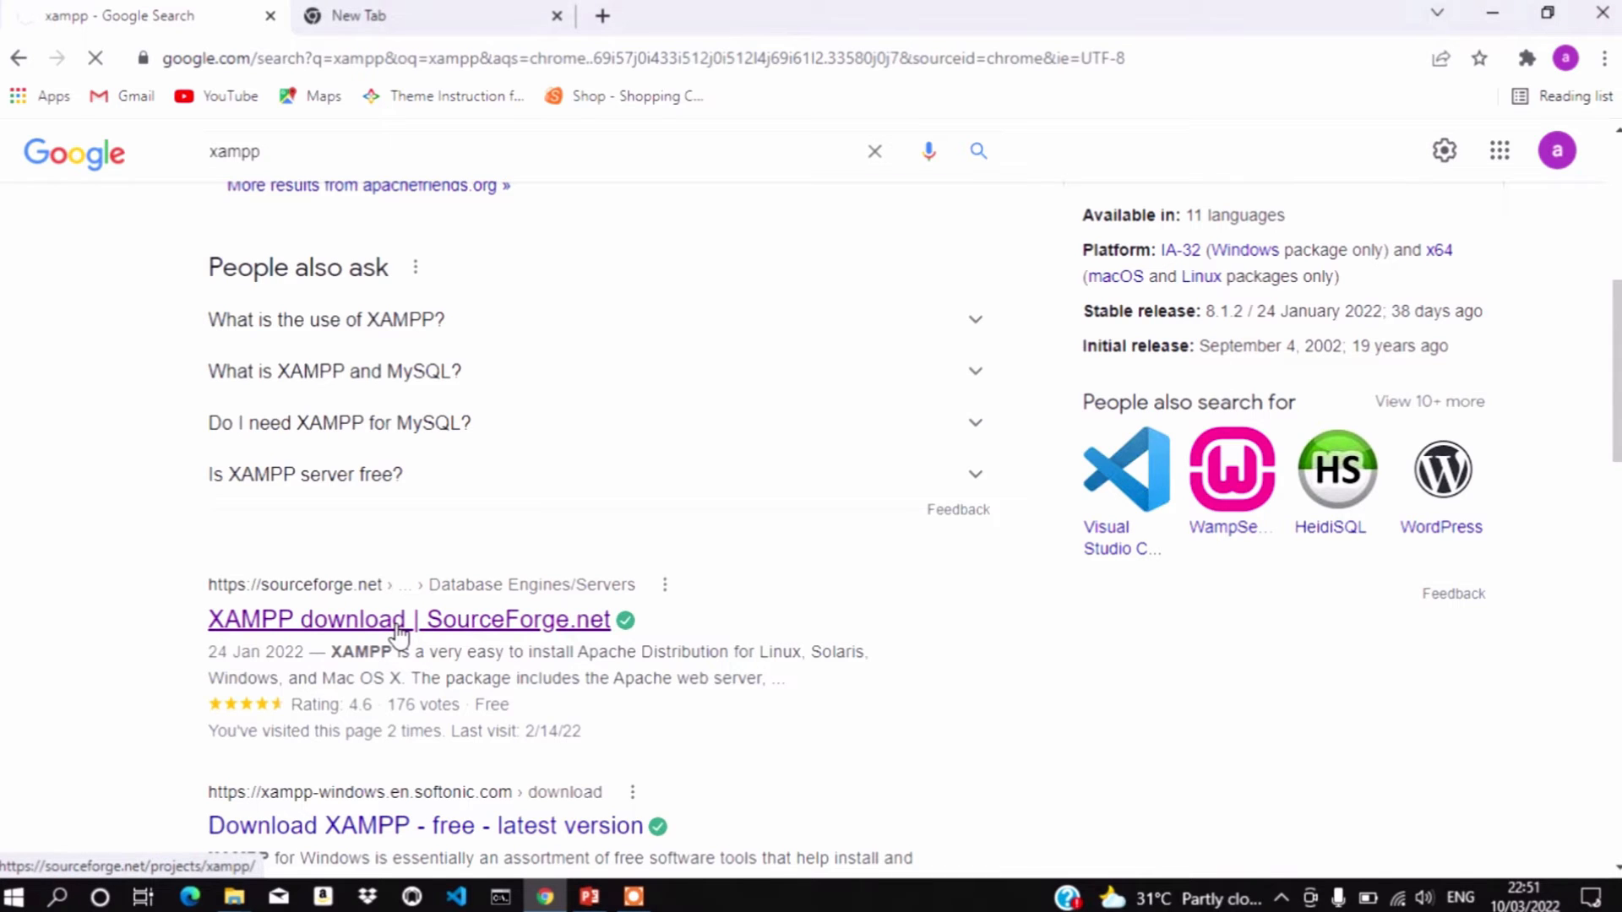
click(431, 14)
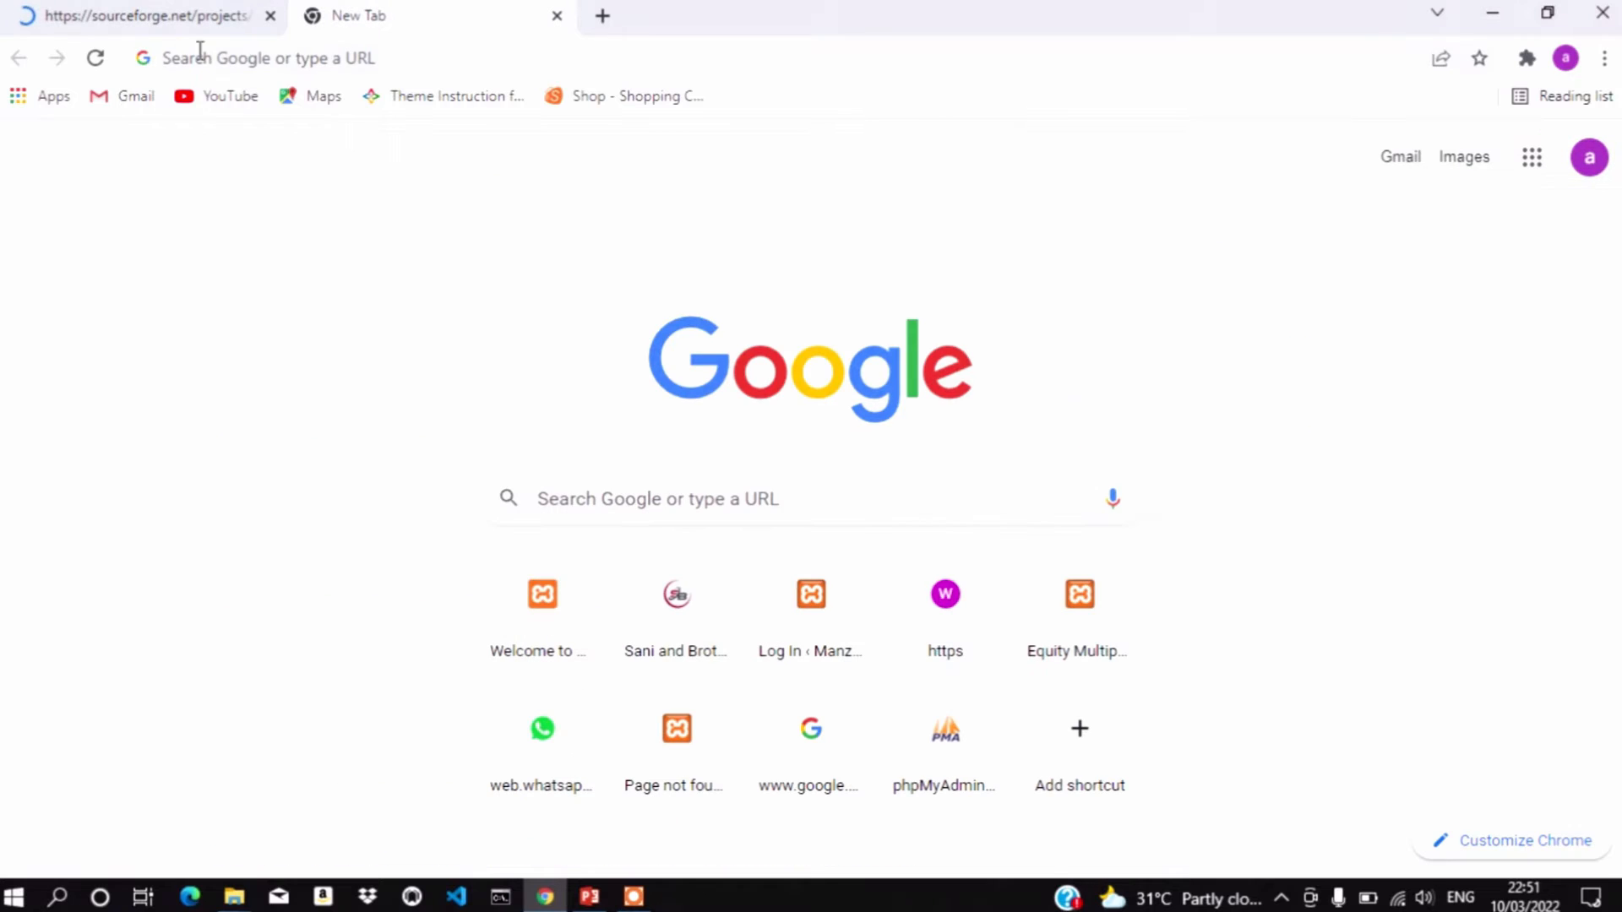
Load wordpress.org in the second tab
click(231, 64)
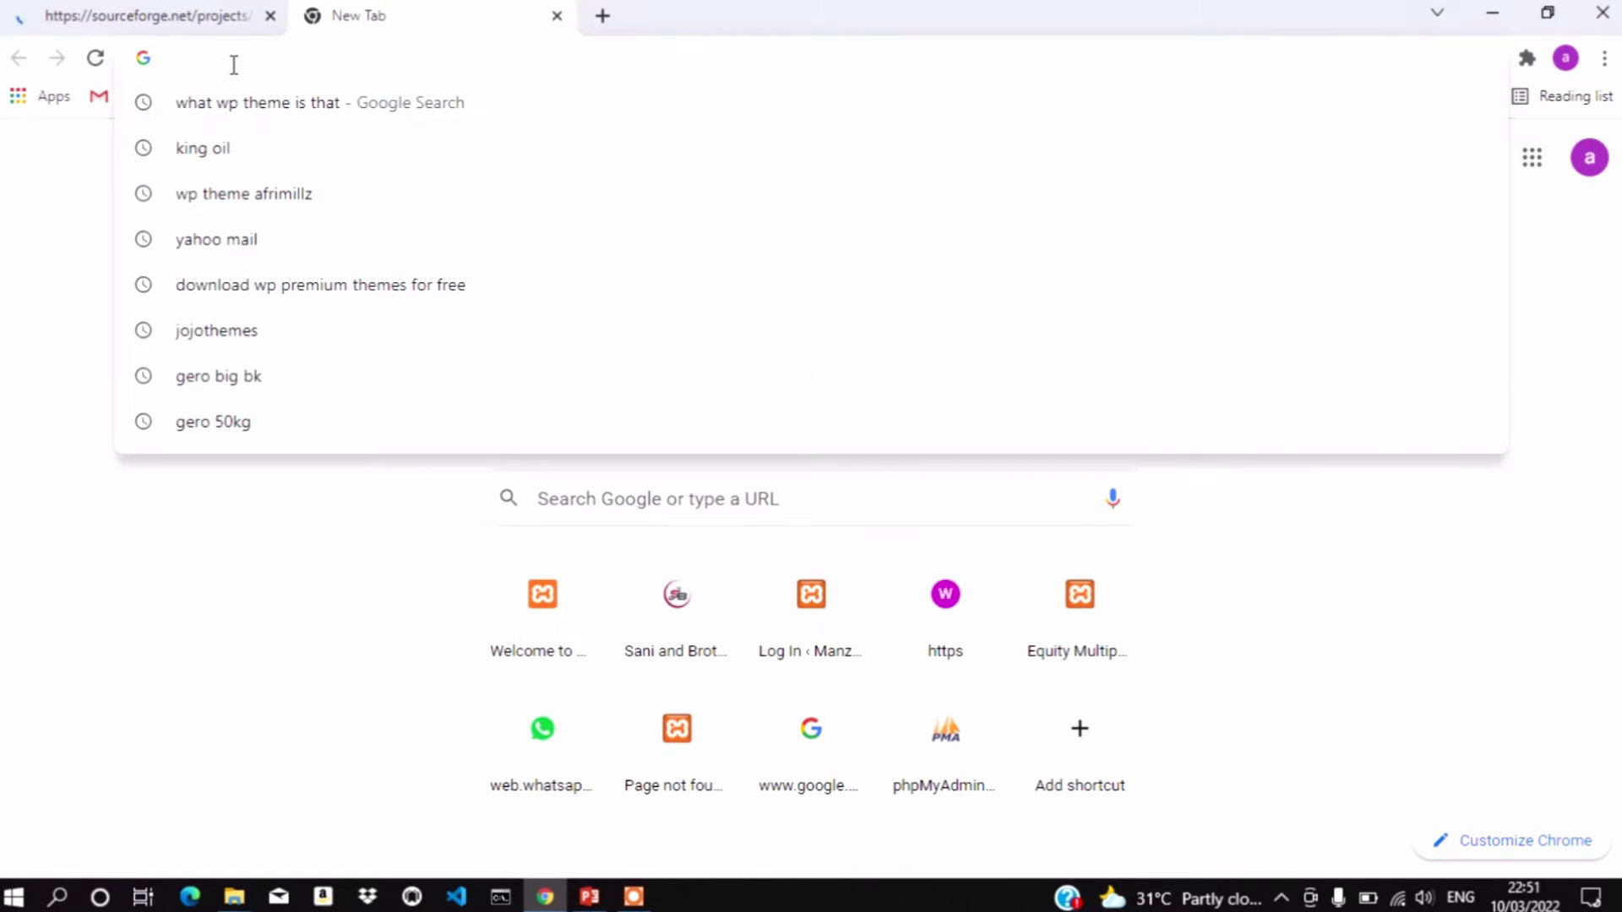
text(w)
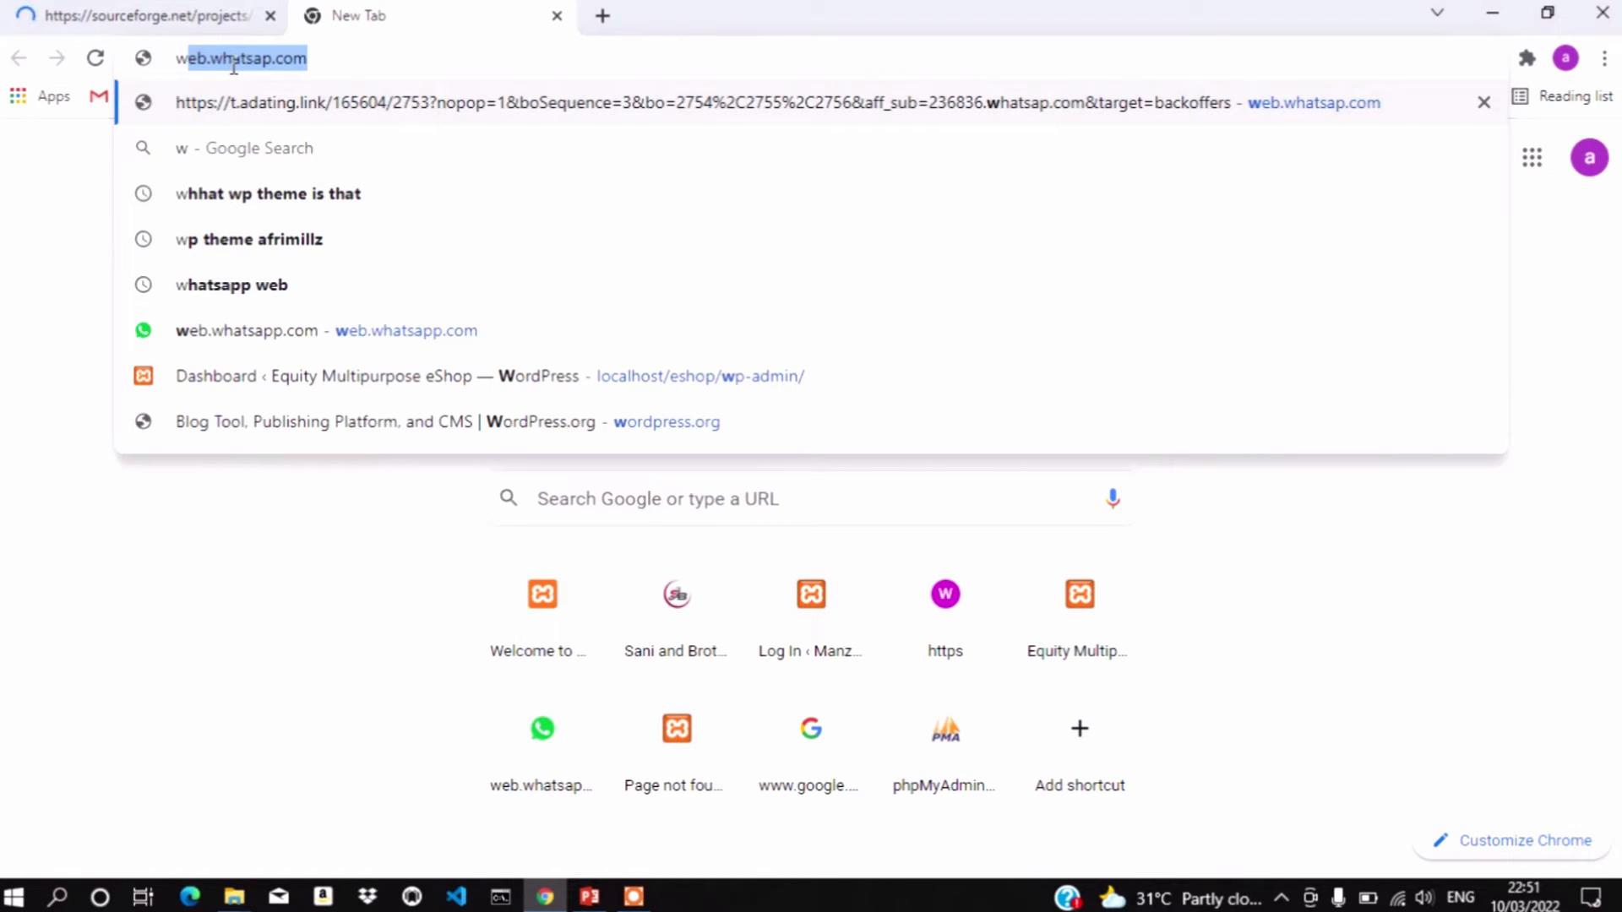
text(o)
key(Return)
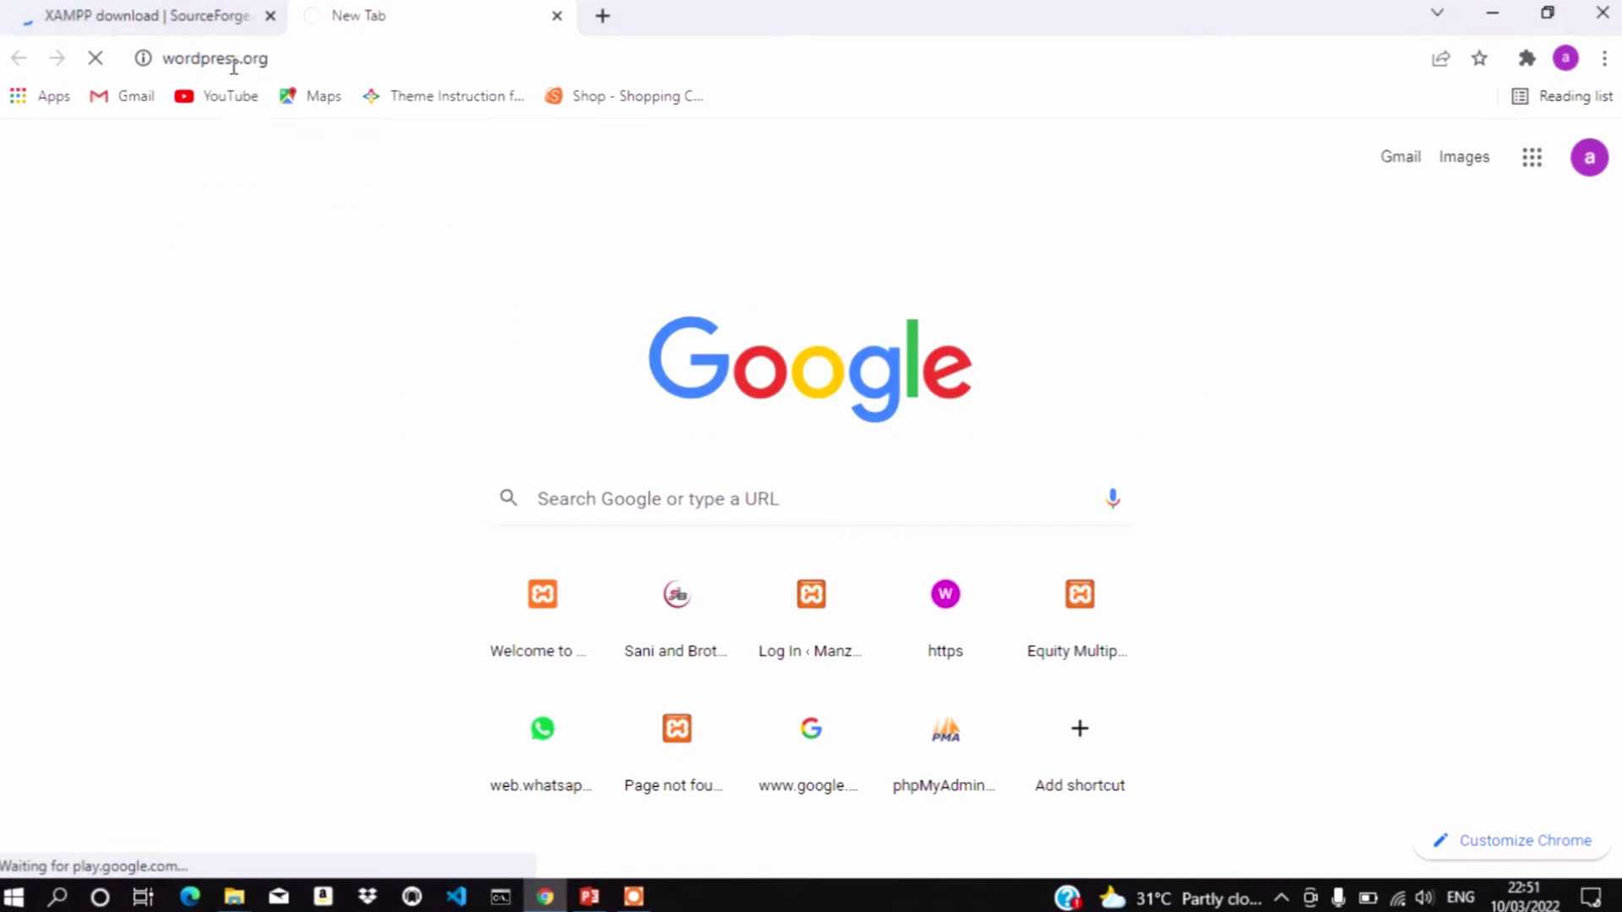
Download xampp-windows-x64-7.4.27-2-VC15 (160.03 MB) from SourceForge through IDM
click(175, 11)
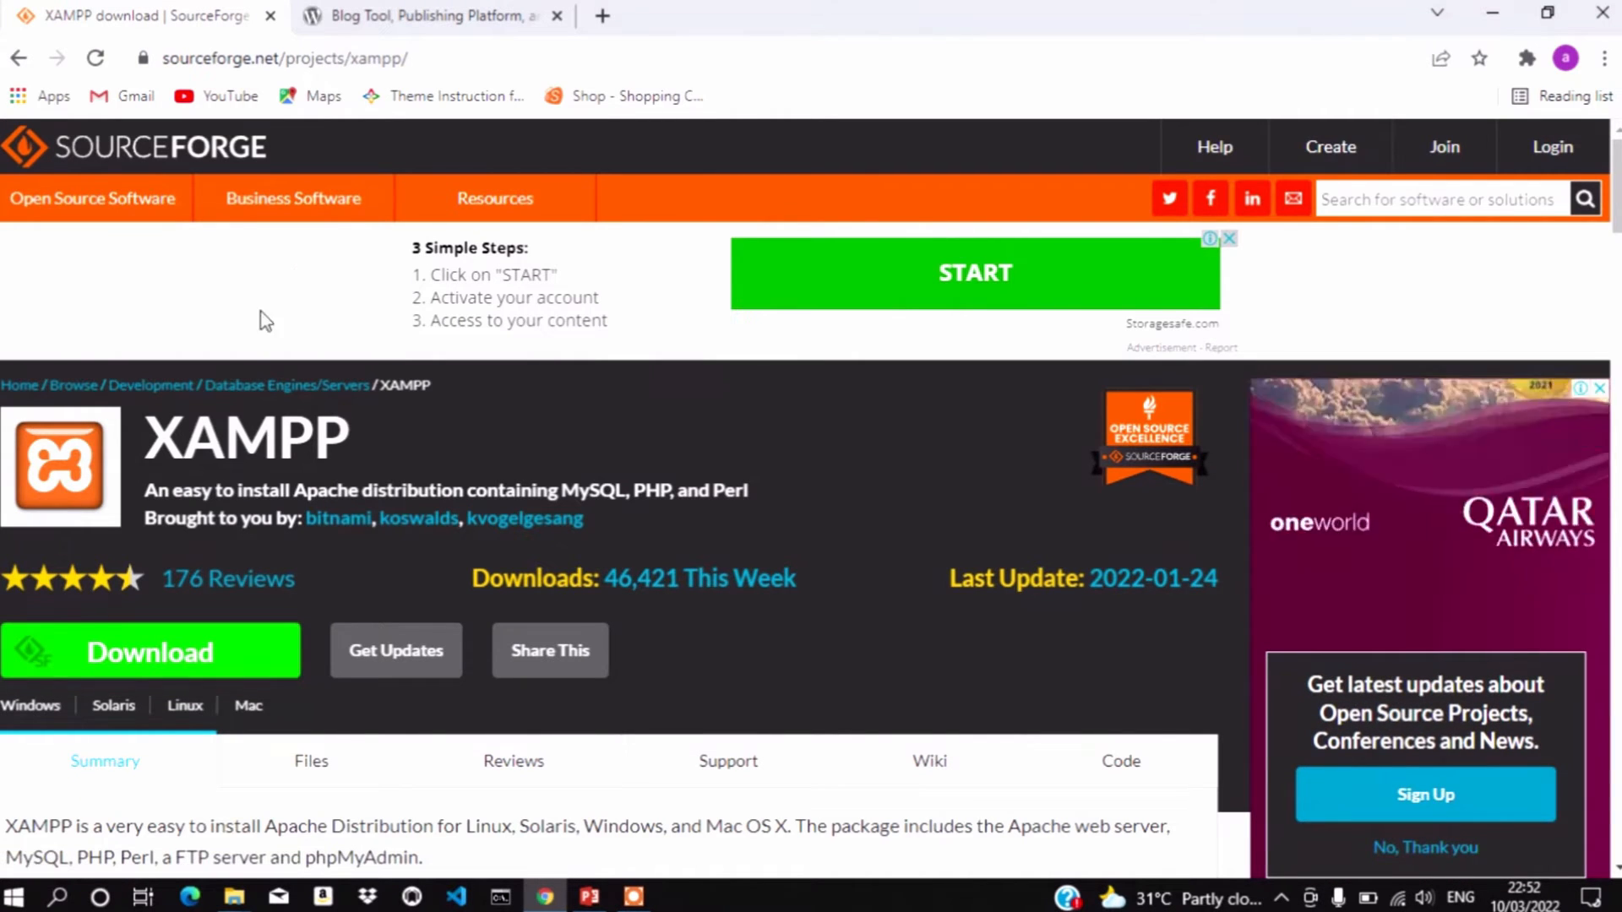
click(169, 665)
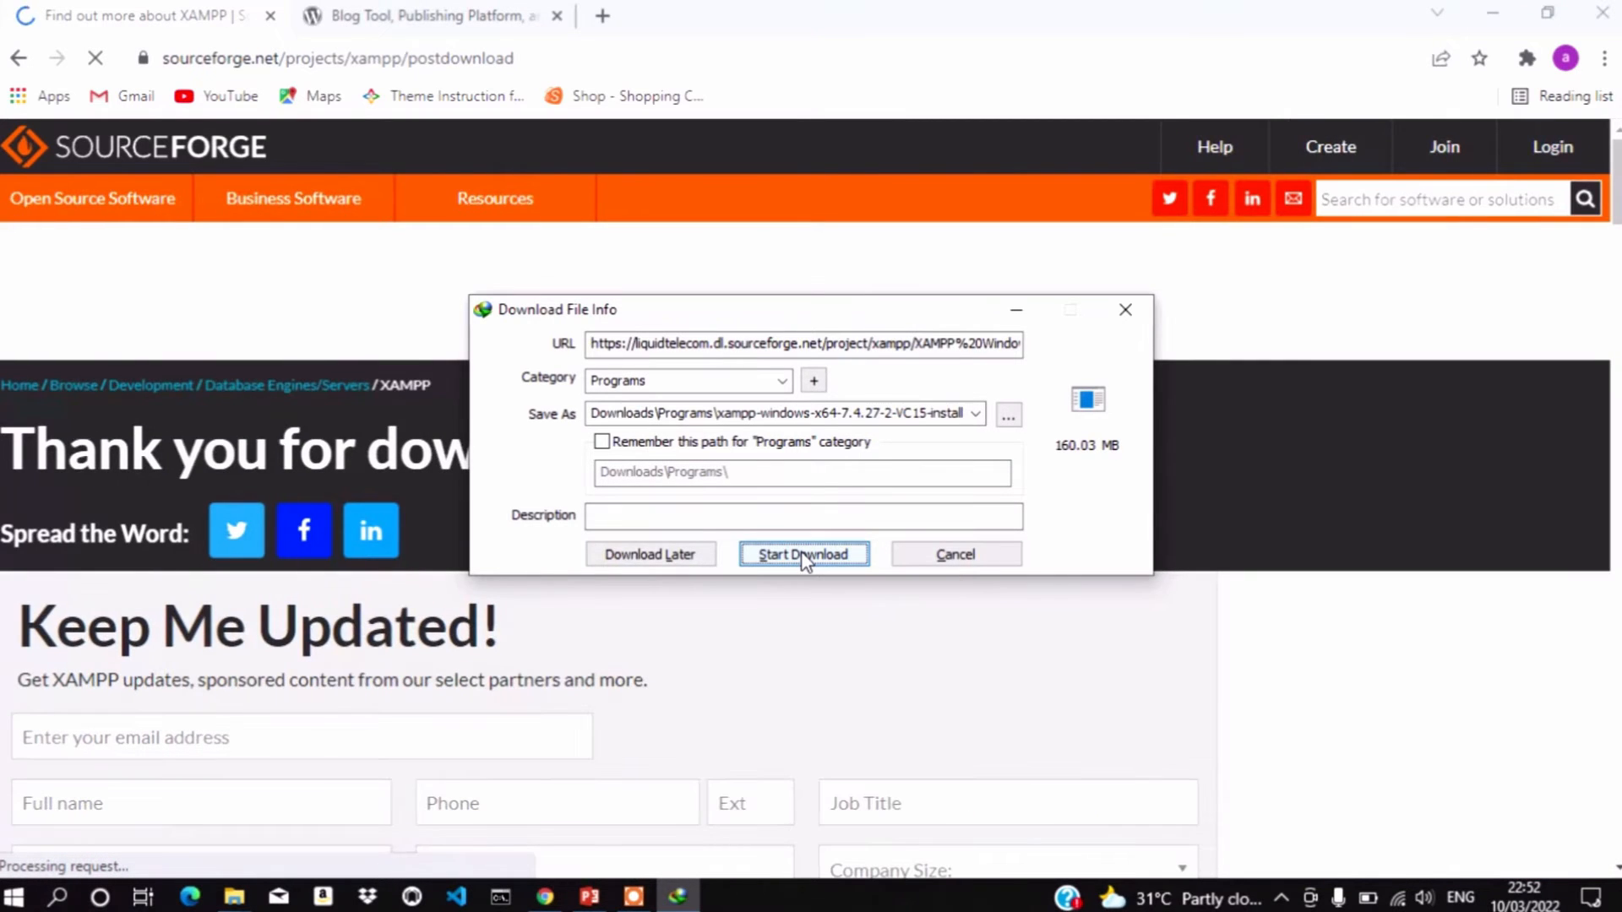
click(801, 554)
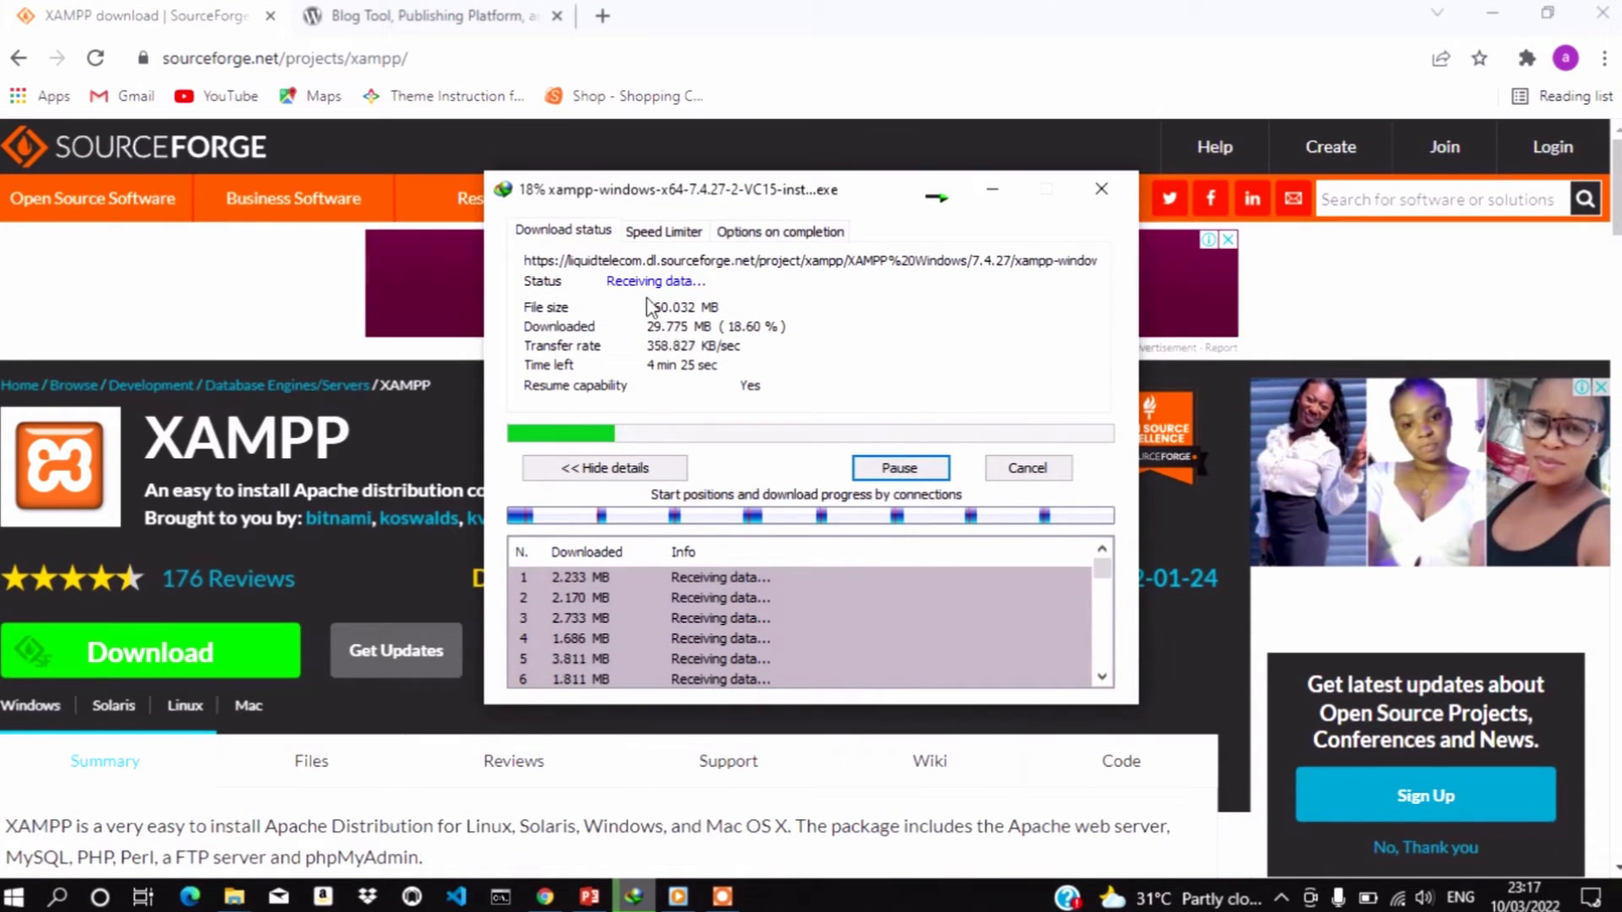
Download wordpress-5.9.1.zip from WordPress.org's Get WordPress page through IDM
click(409, 15)
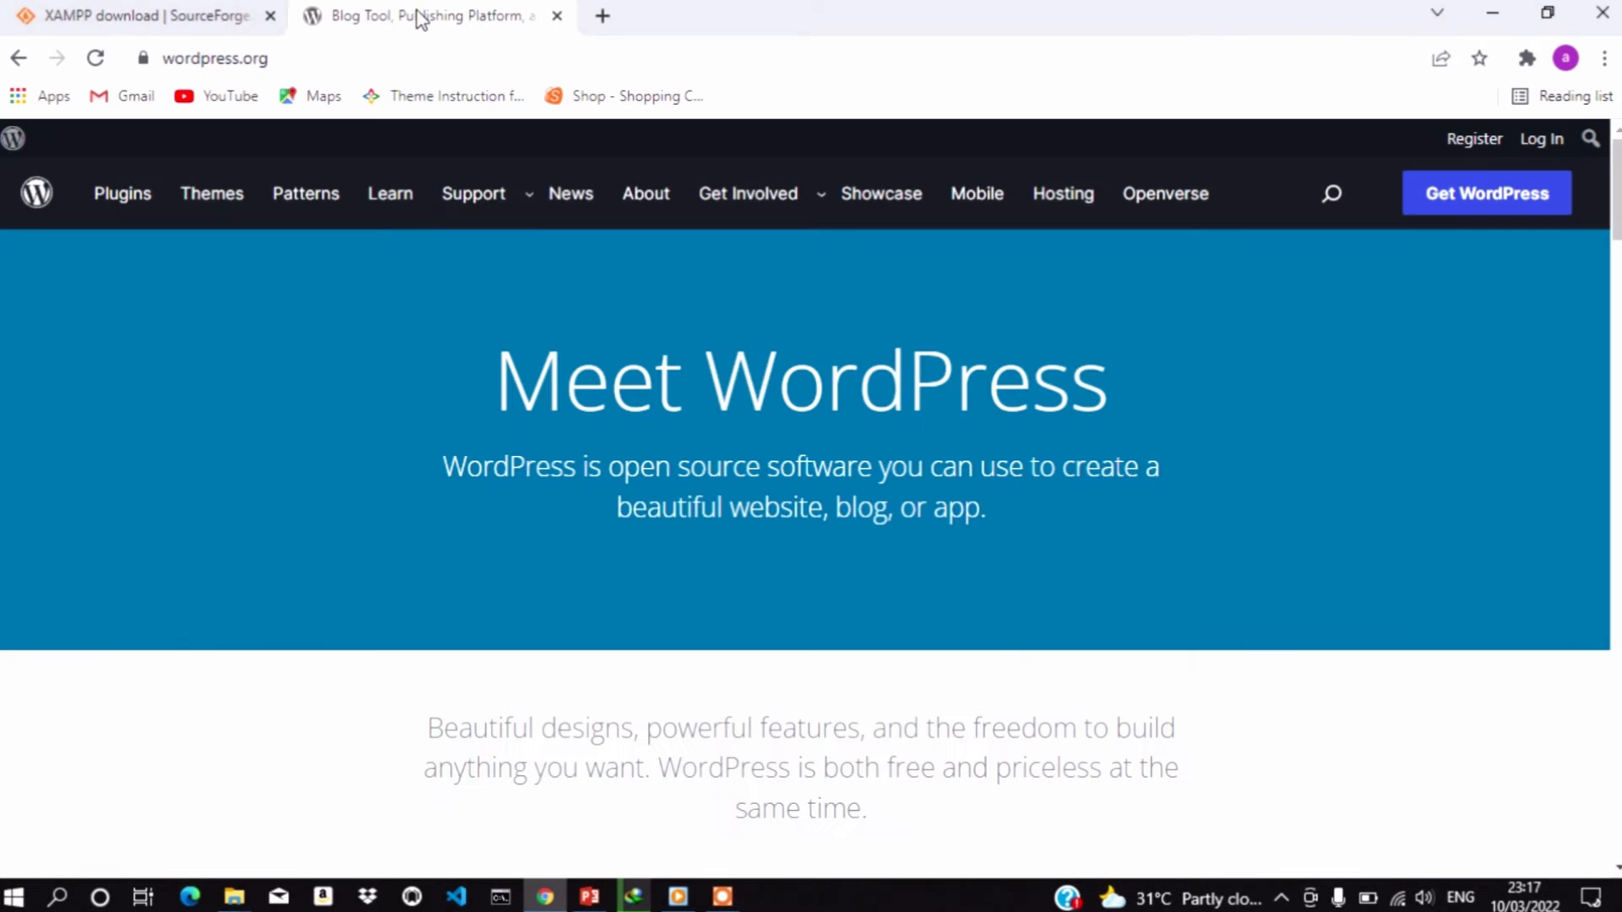
mouse_move(471, 194)
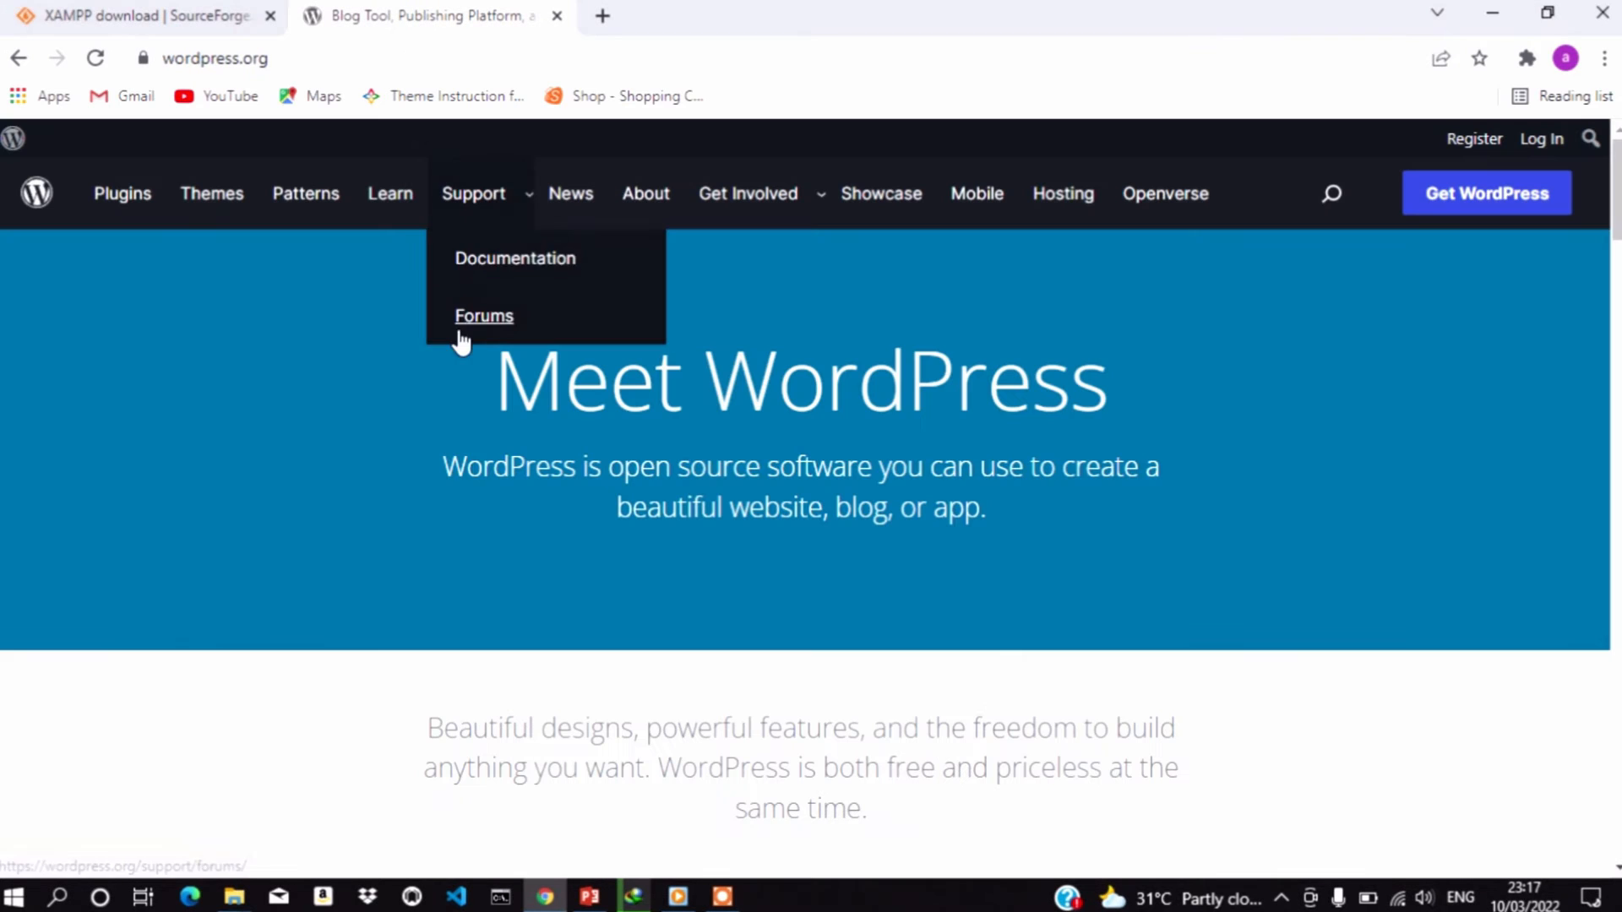
click(1489, 196)
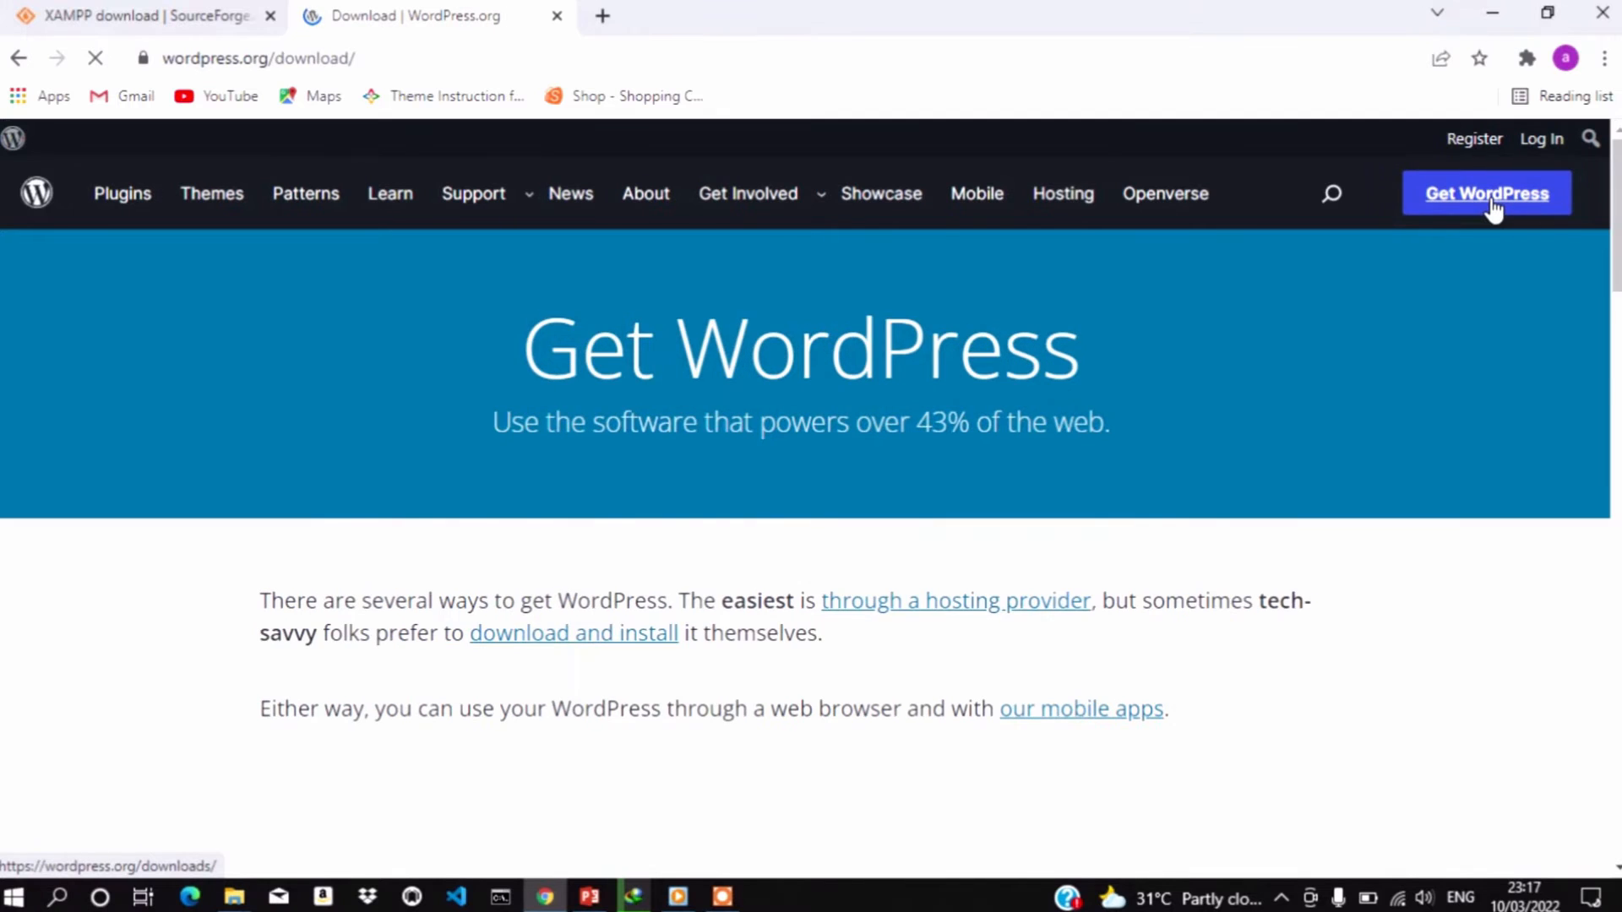
scroll(1493, 207, down, 12)
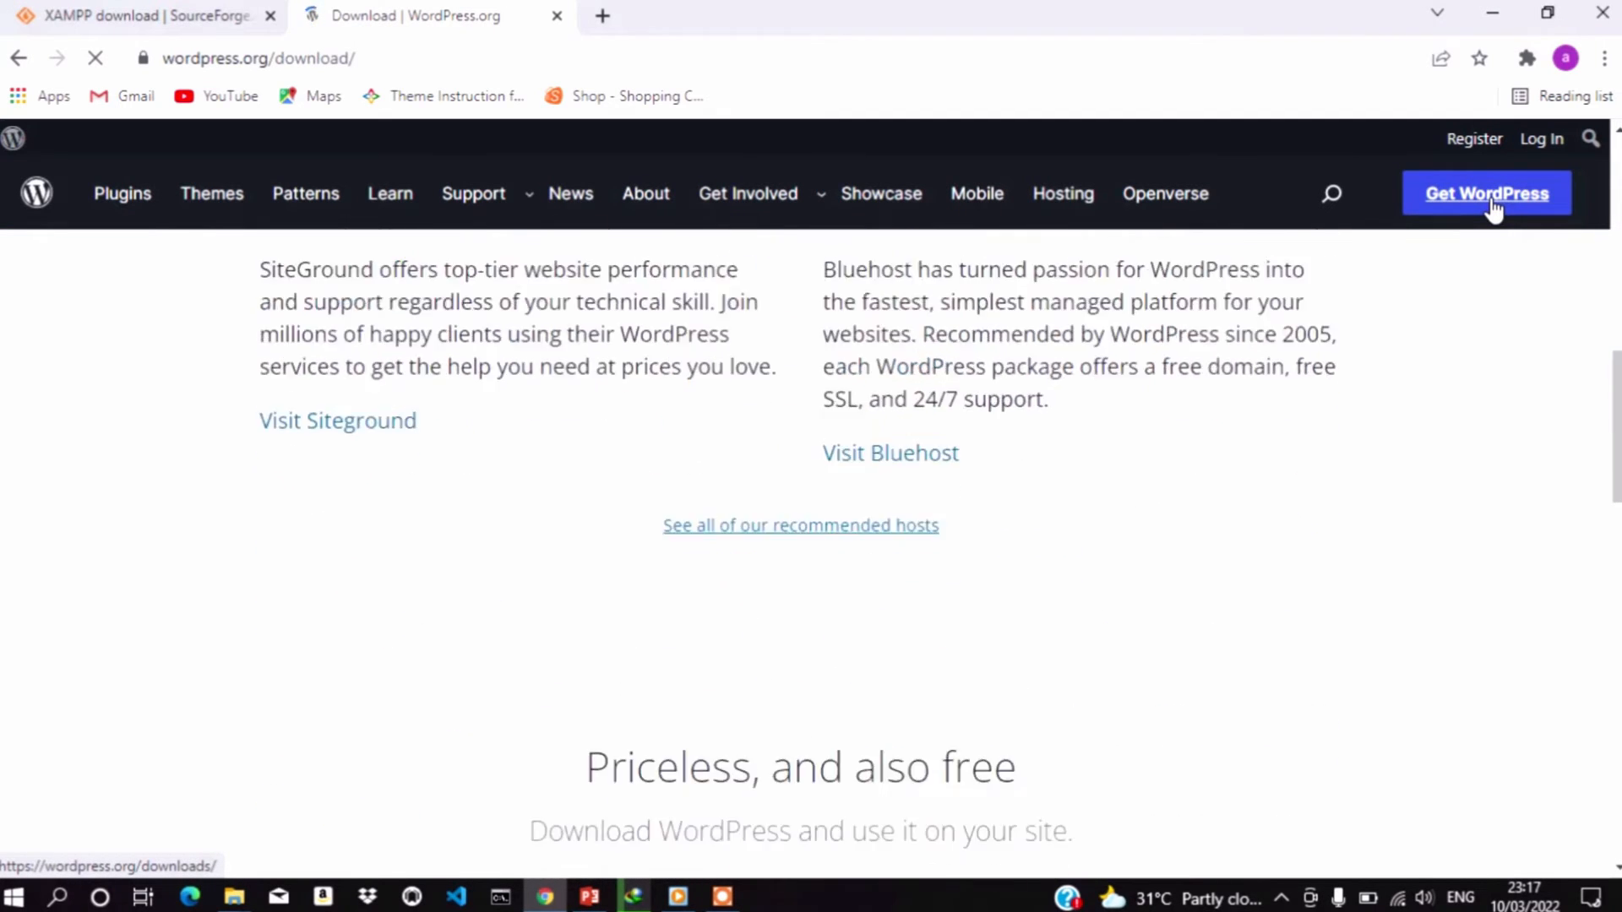
scroll(1493, 207, down, 5)
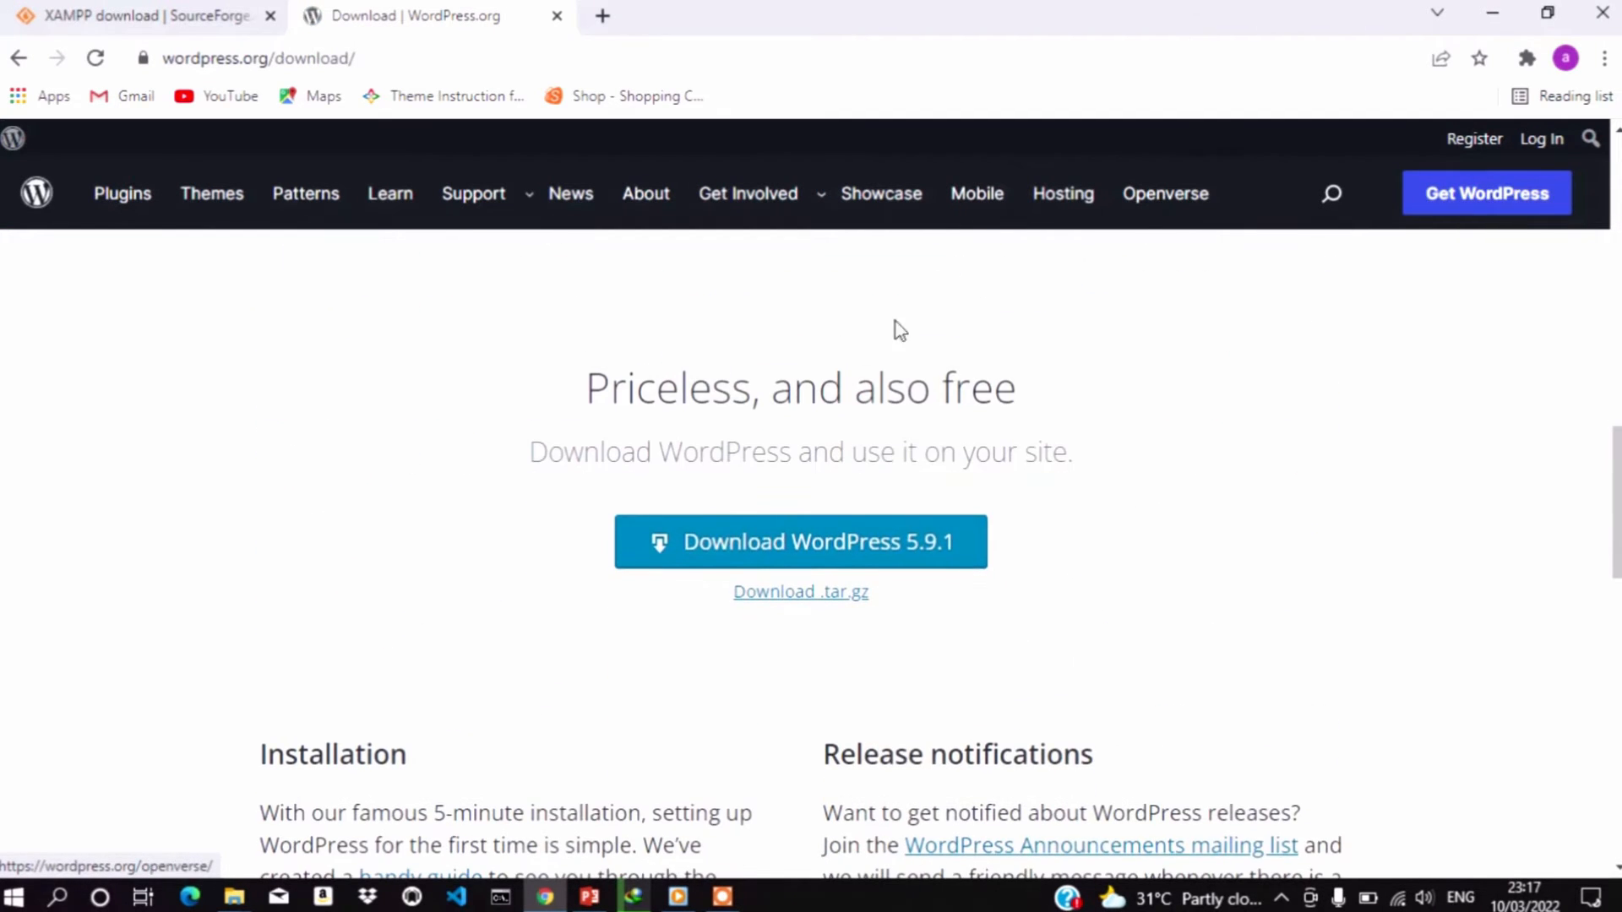
click(843, 543)
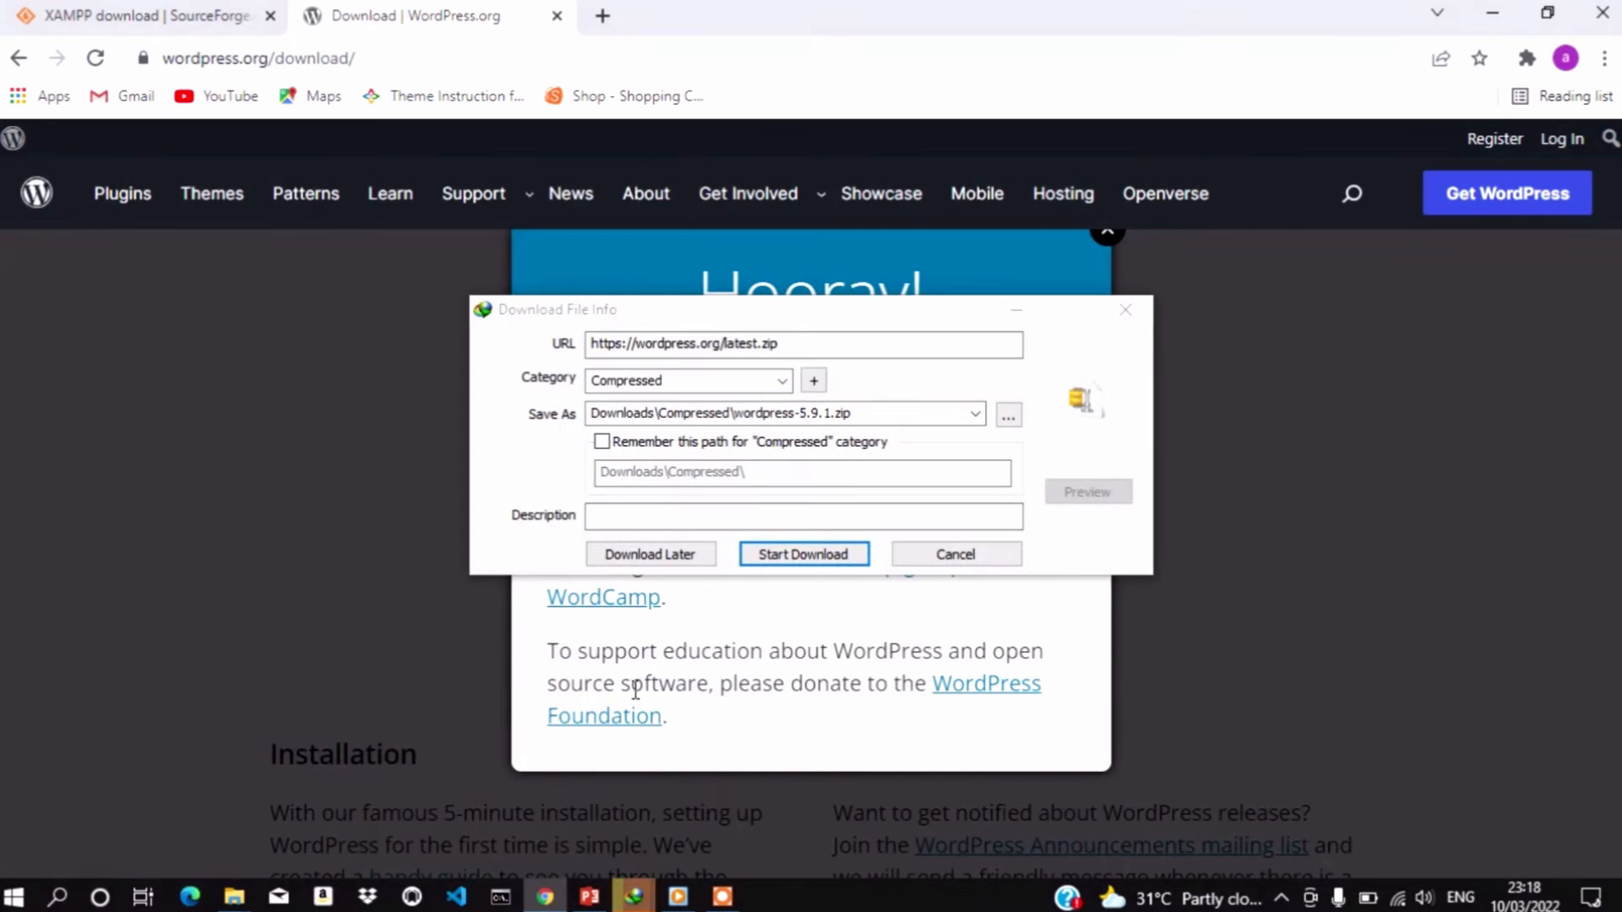
click(805, 555)
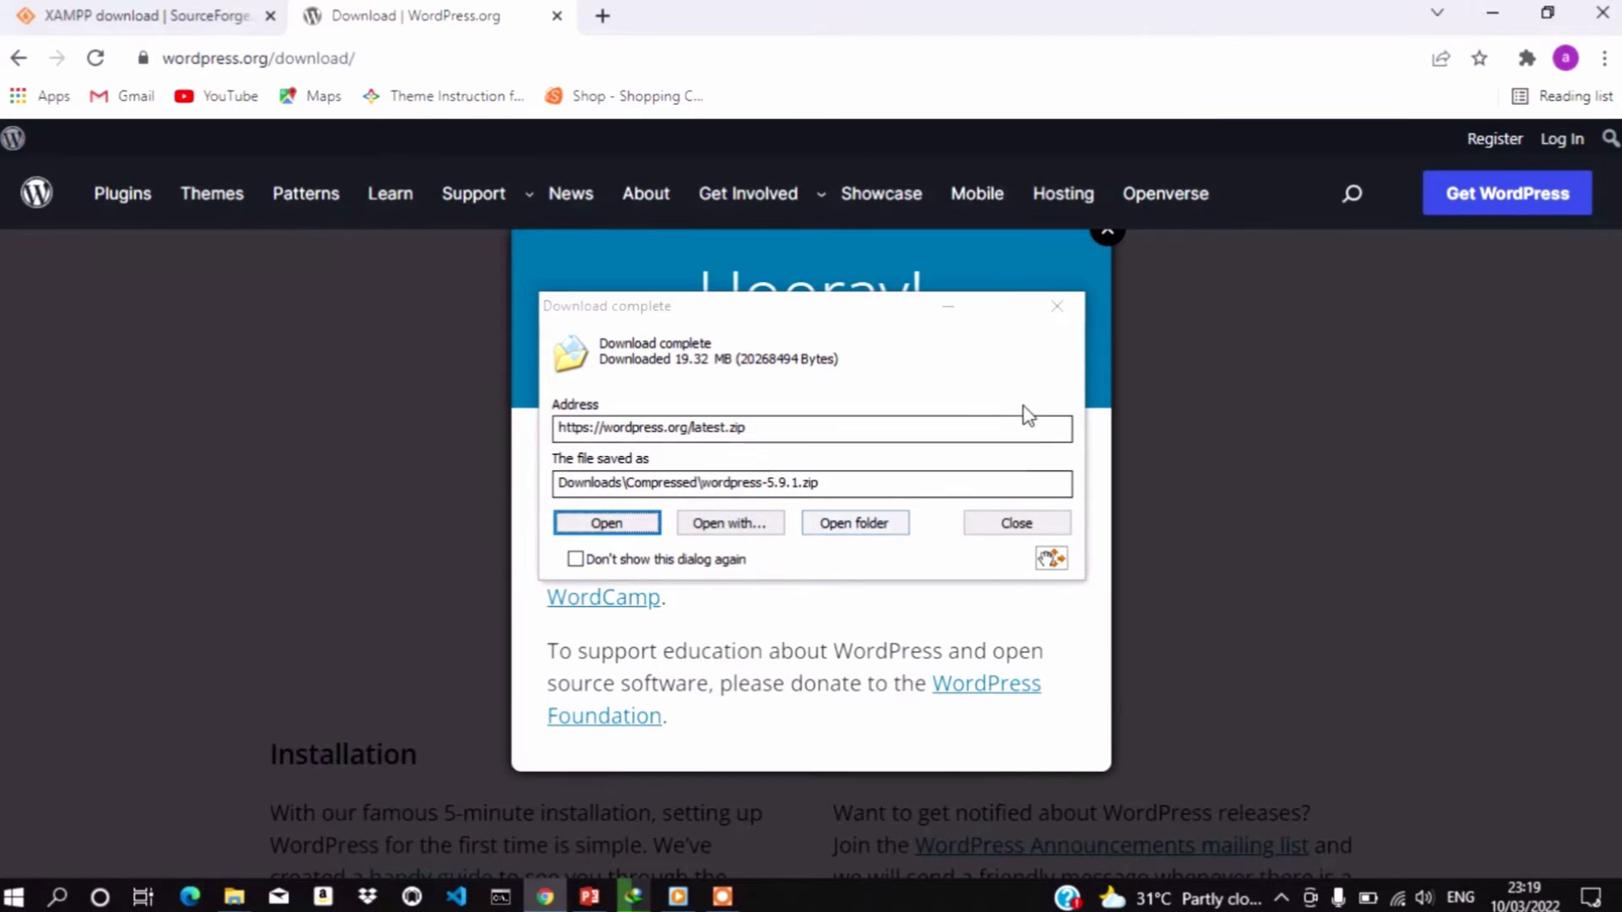
Open the Downloads\Programs folder holding the finished XAMPP 7.4.27 installer, dismissing the WordPress popups
click(949, 312)
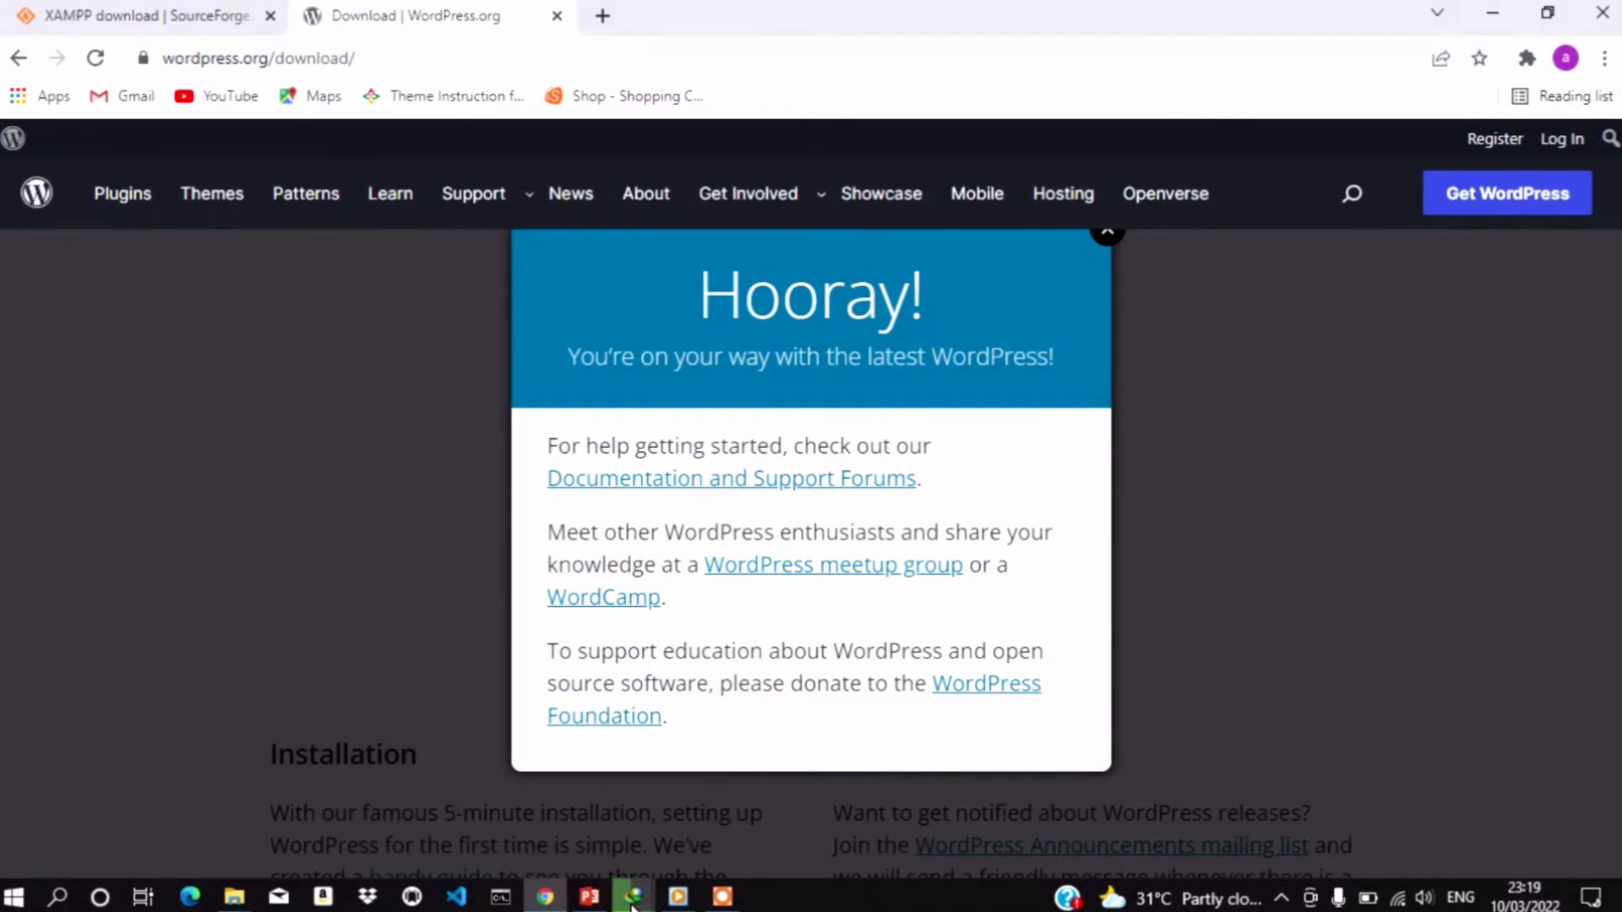
mouse_move(630, 891)
click(517, 806)
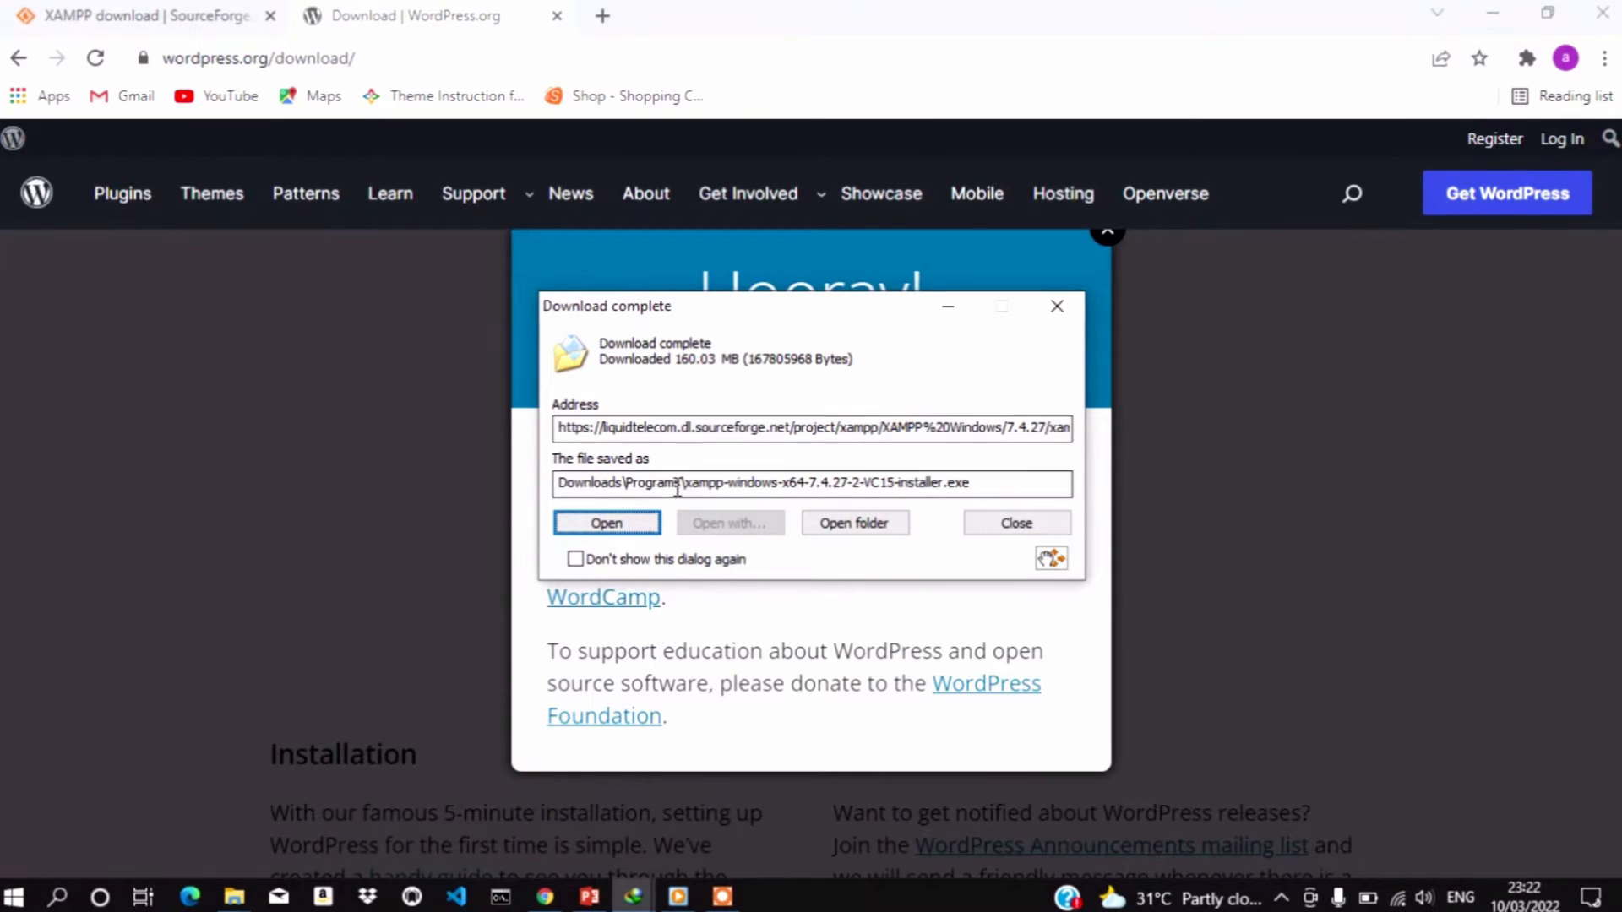
click(861, 525)
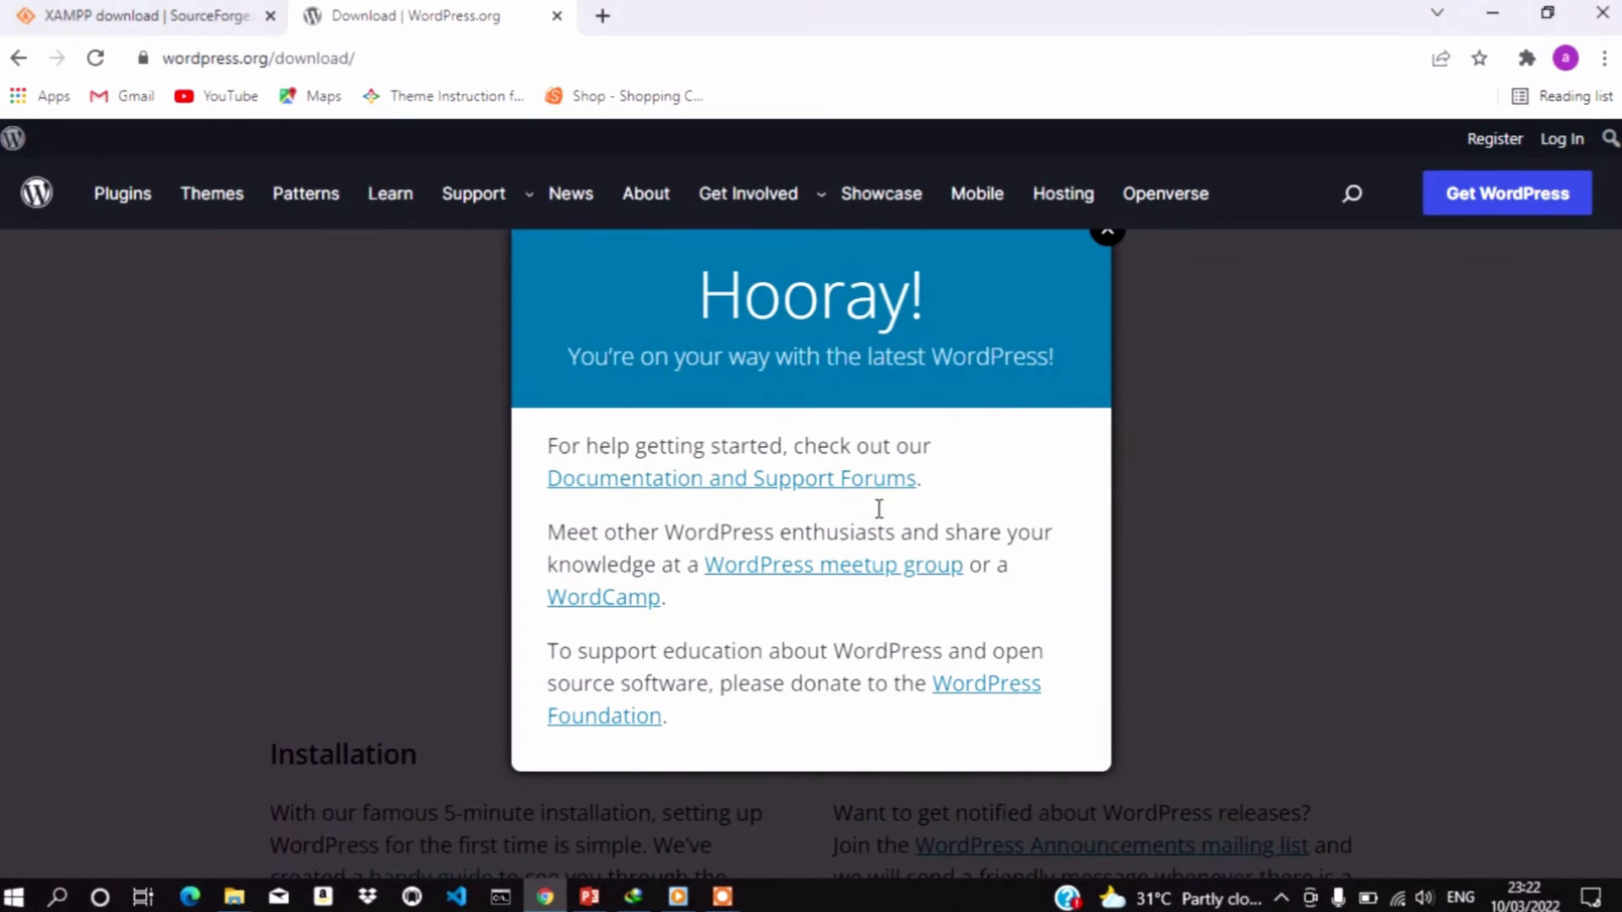
click(1108, 237)
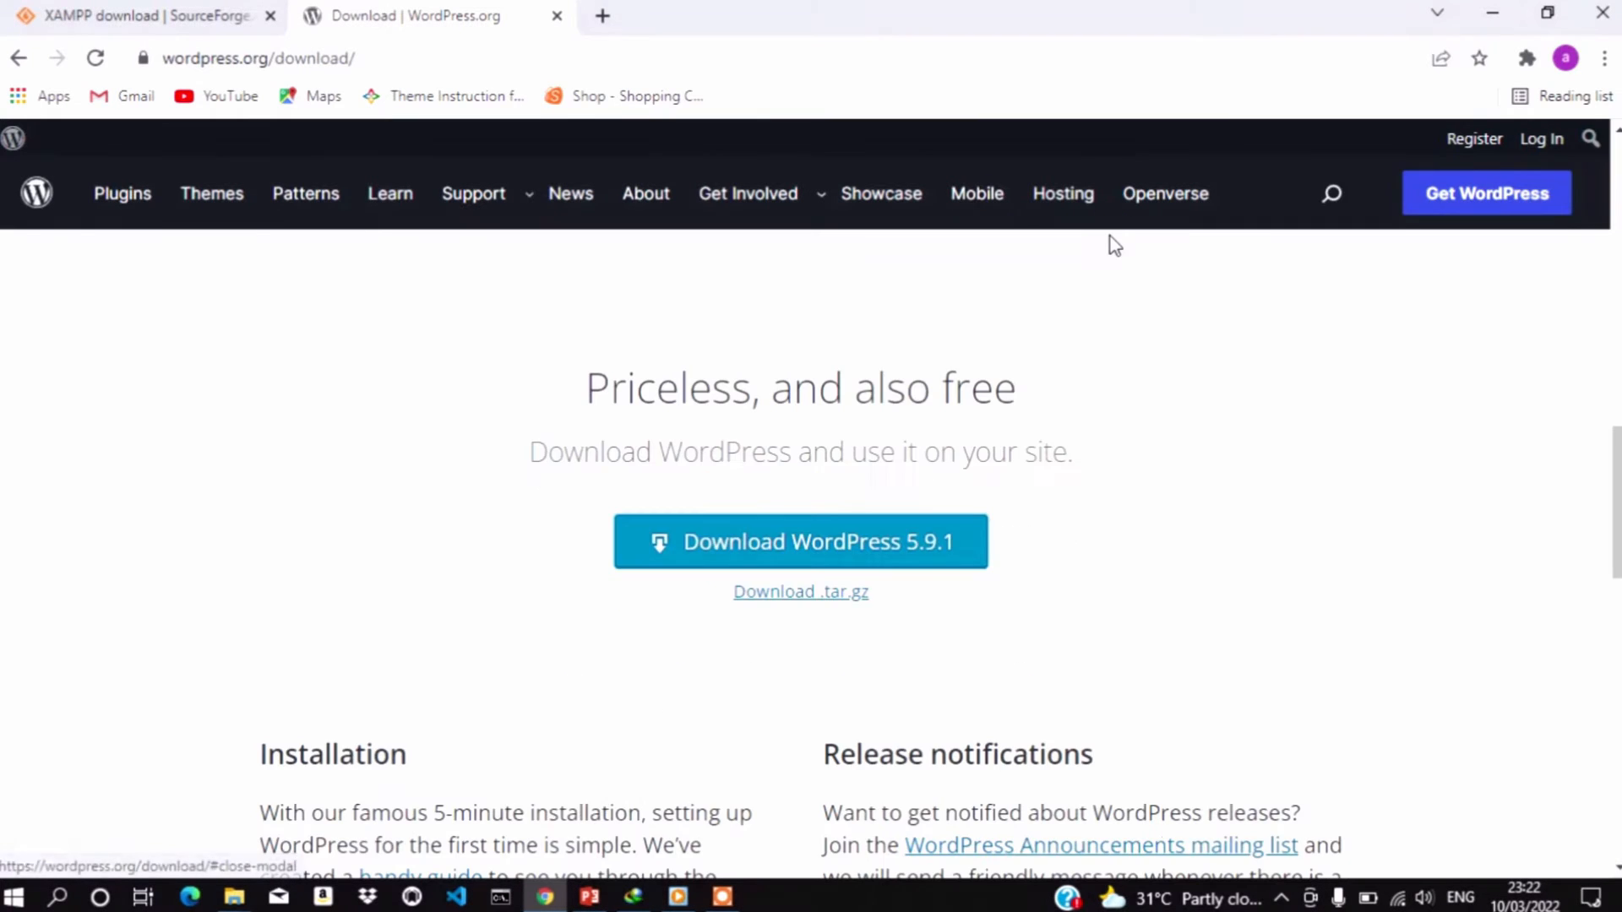
Launch the XAMPP installer from Downloads\Programs and minimise Explorer to reveal its antivirus question
click(1492, 13)
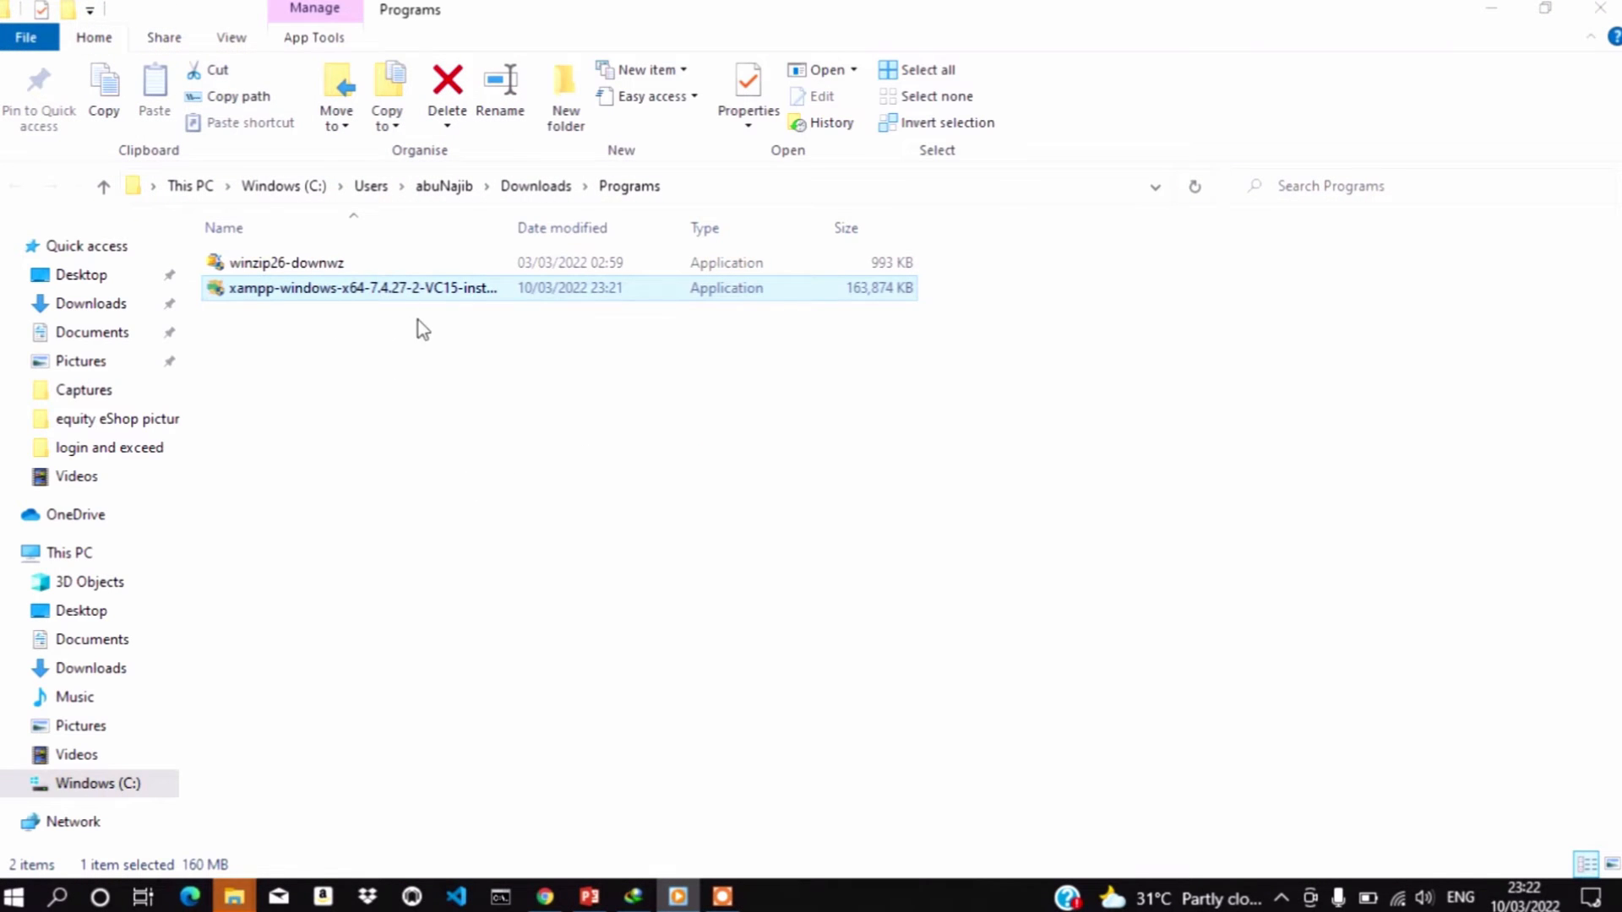
click(286, 266)
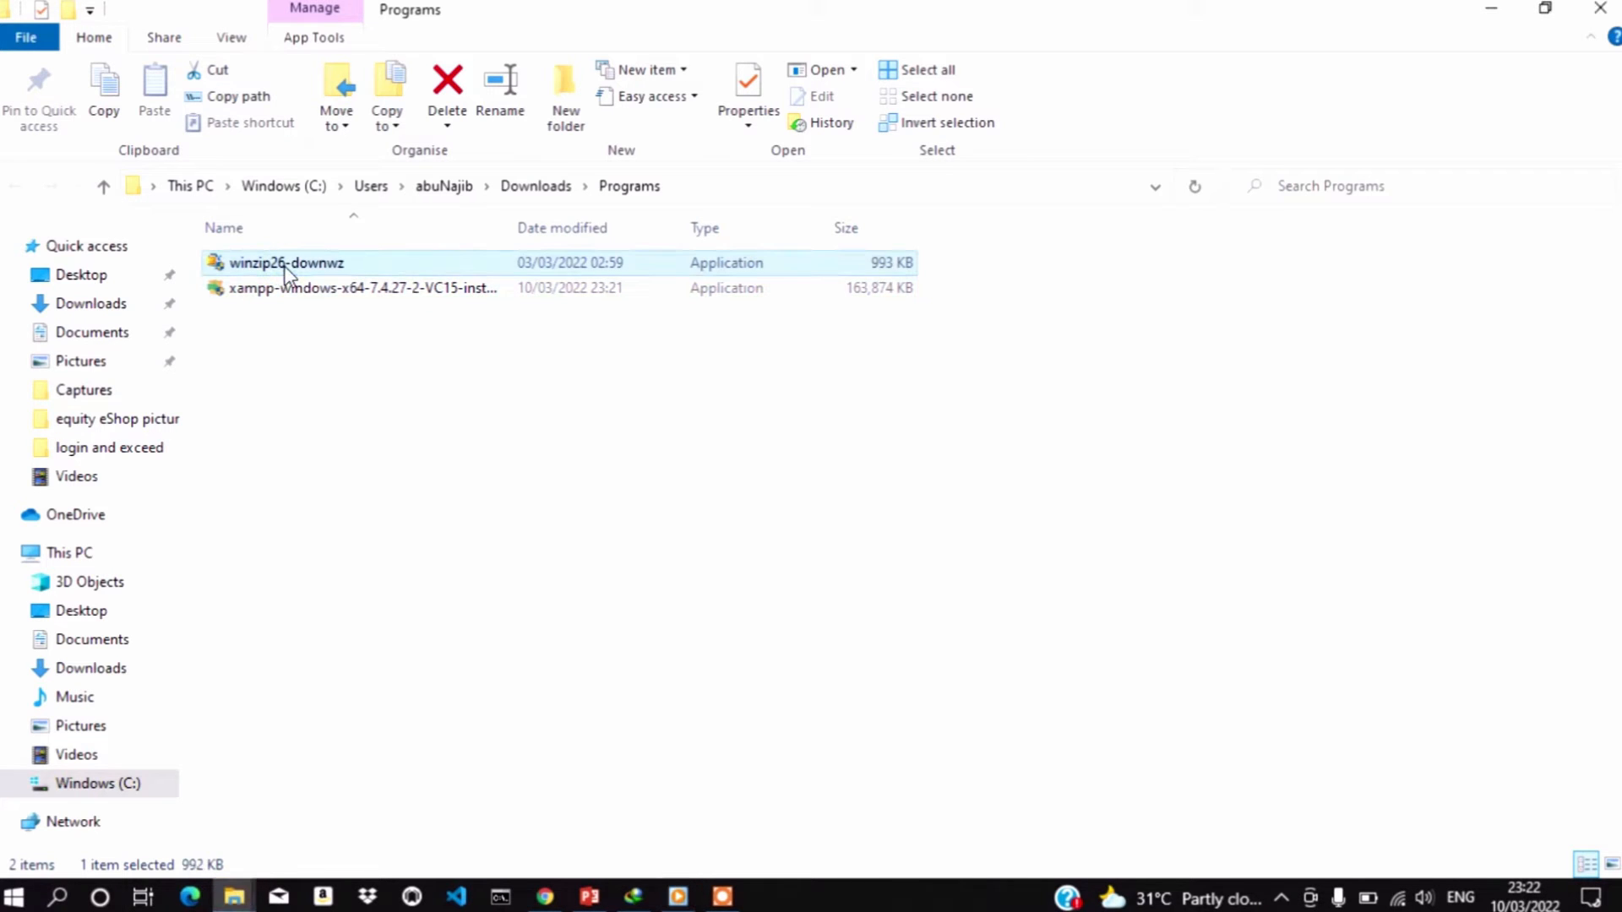
double_click(408, 289)
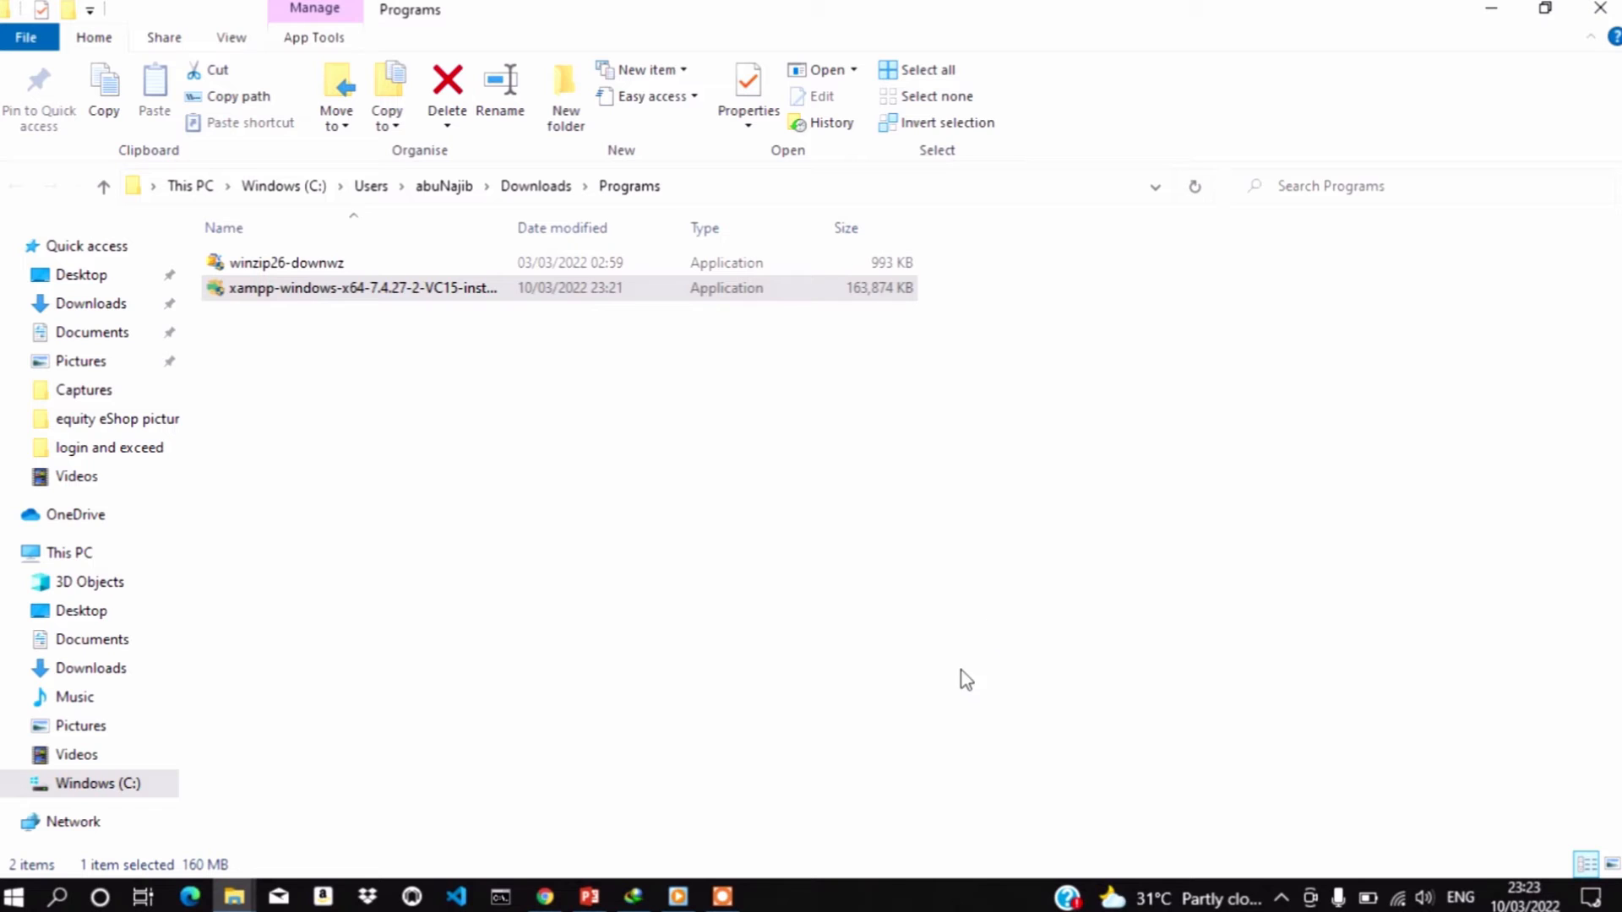
click(1492, 14)
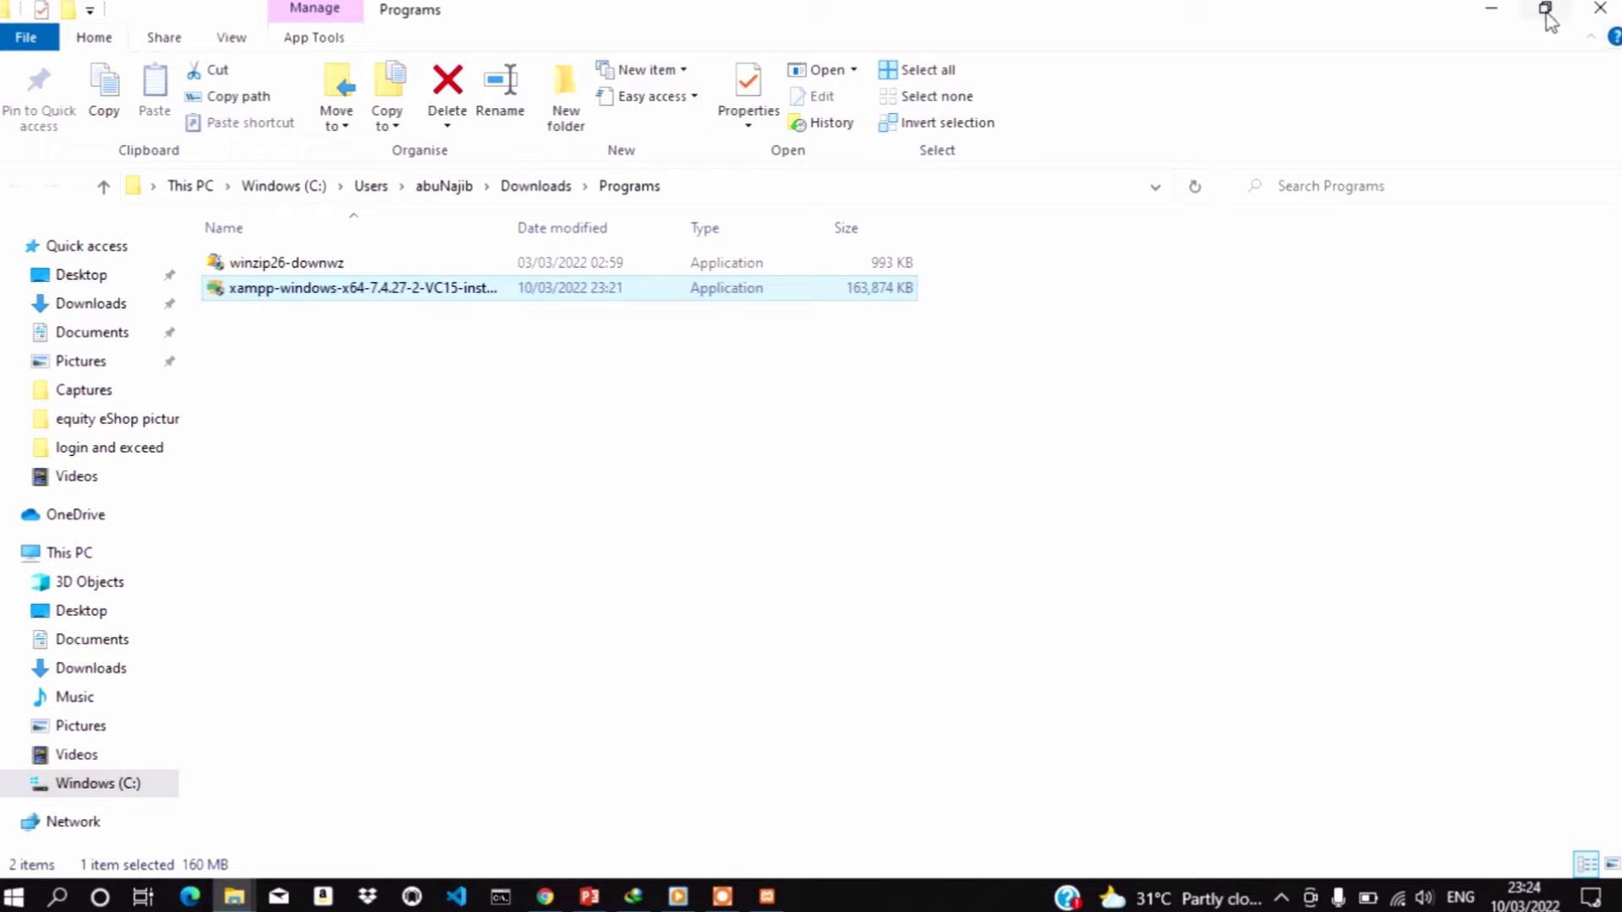
click(1490, 8)
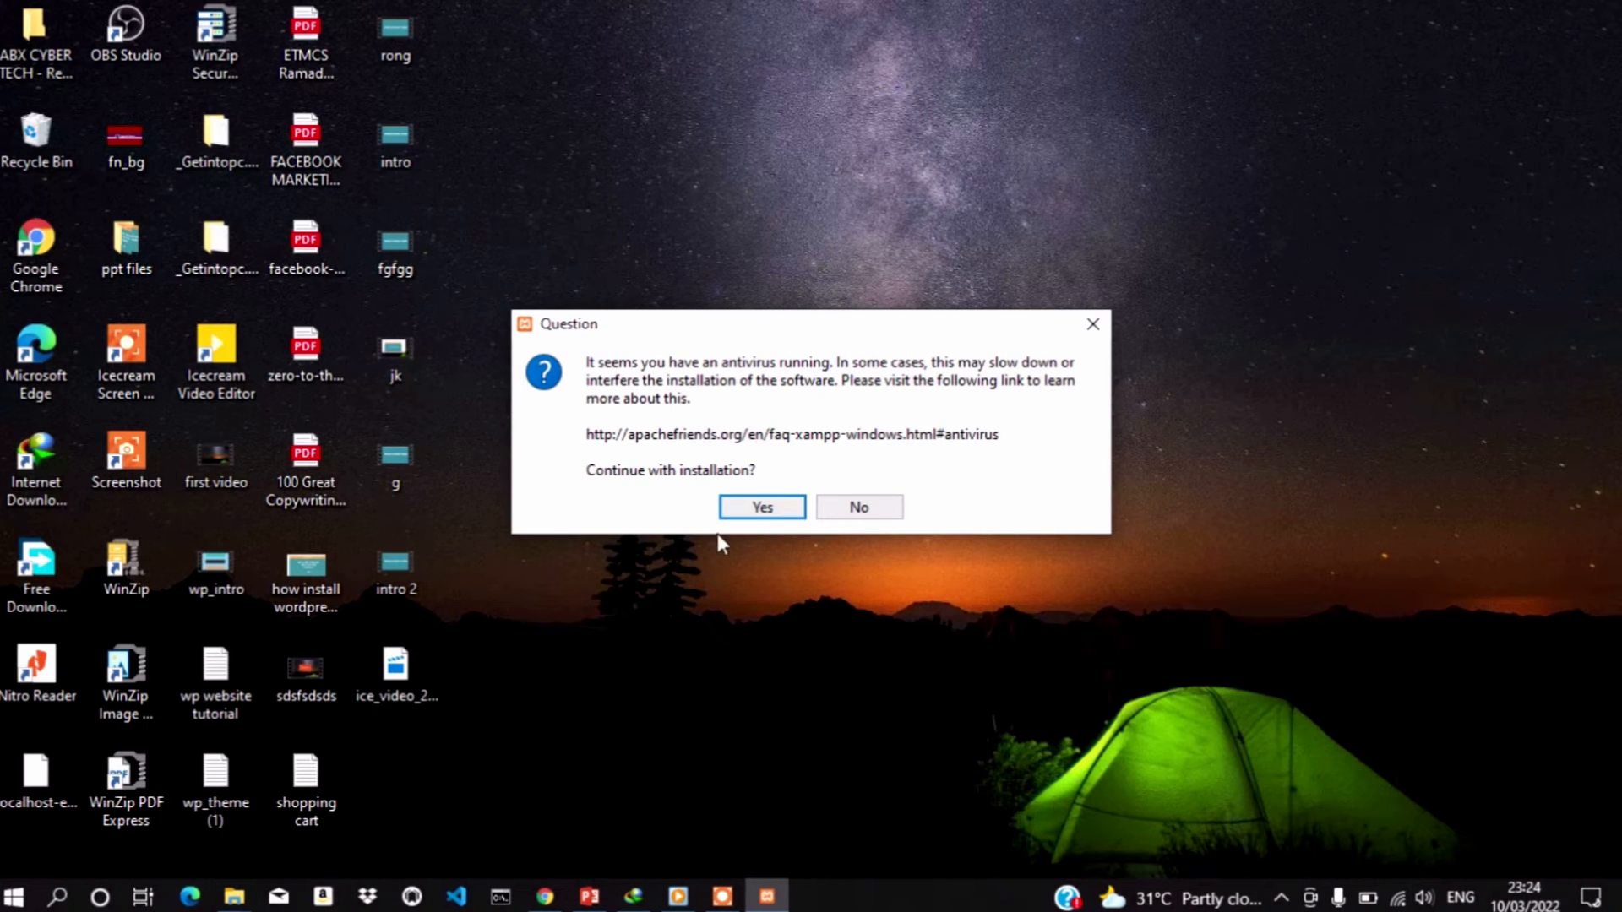
Accept the warnings and start installing XAMPP with default components, C:\xampp and English
click(750, 509)
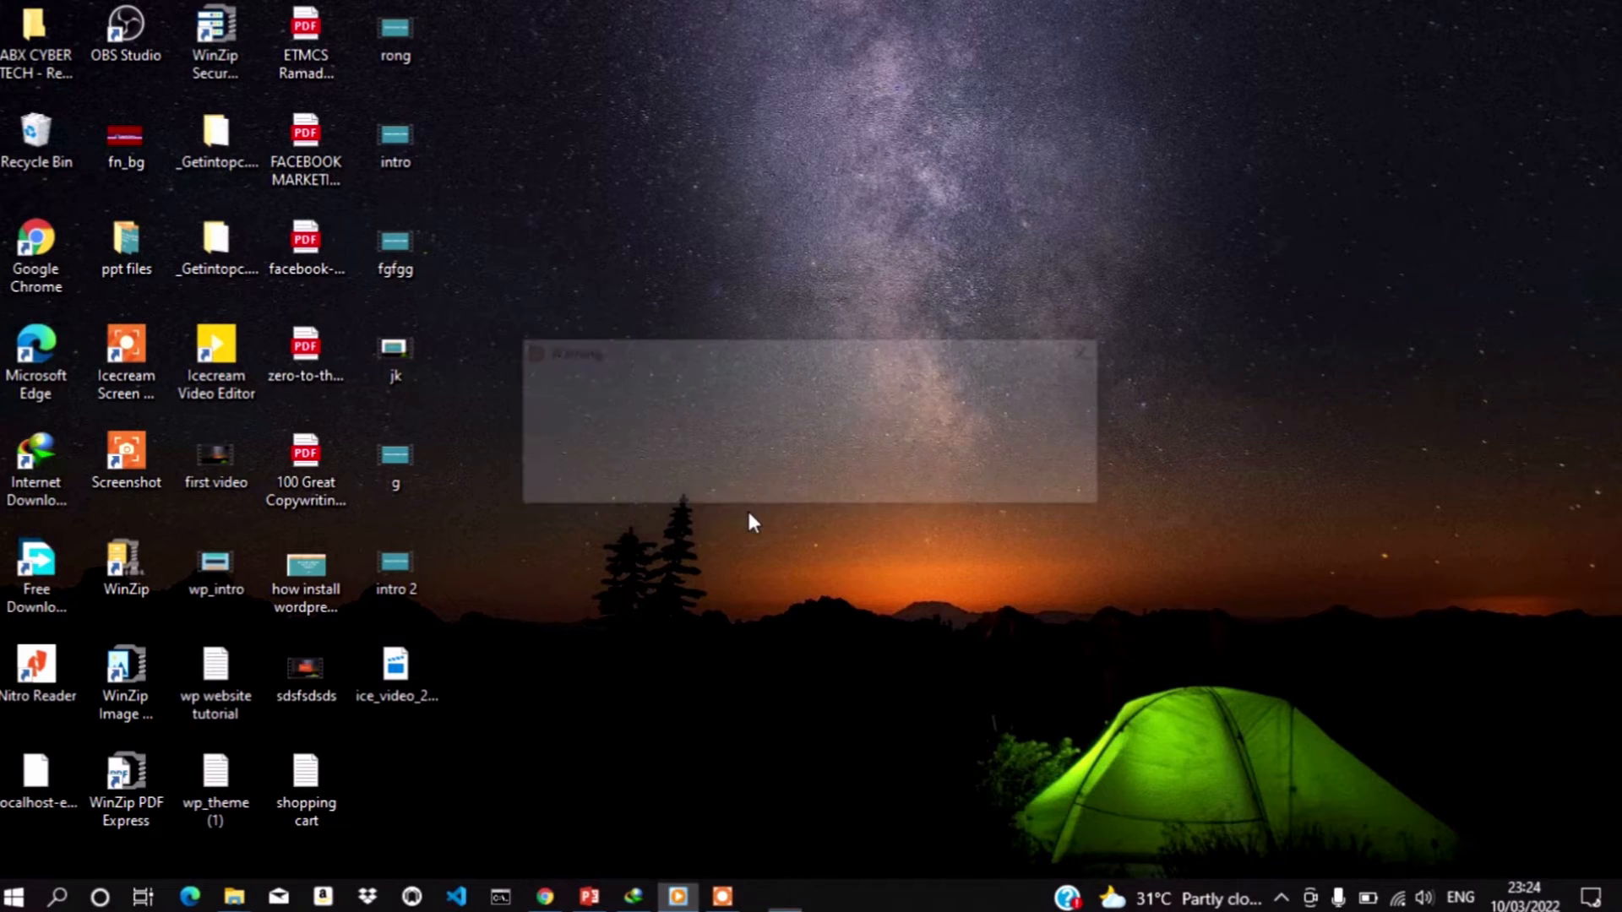
click(816, 478)
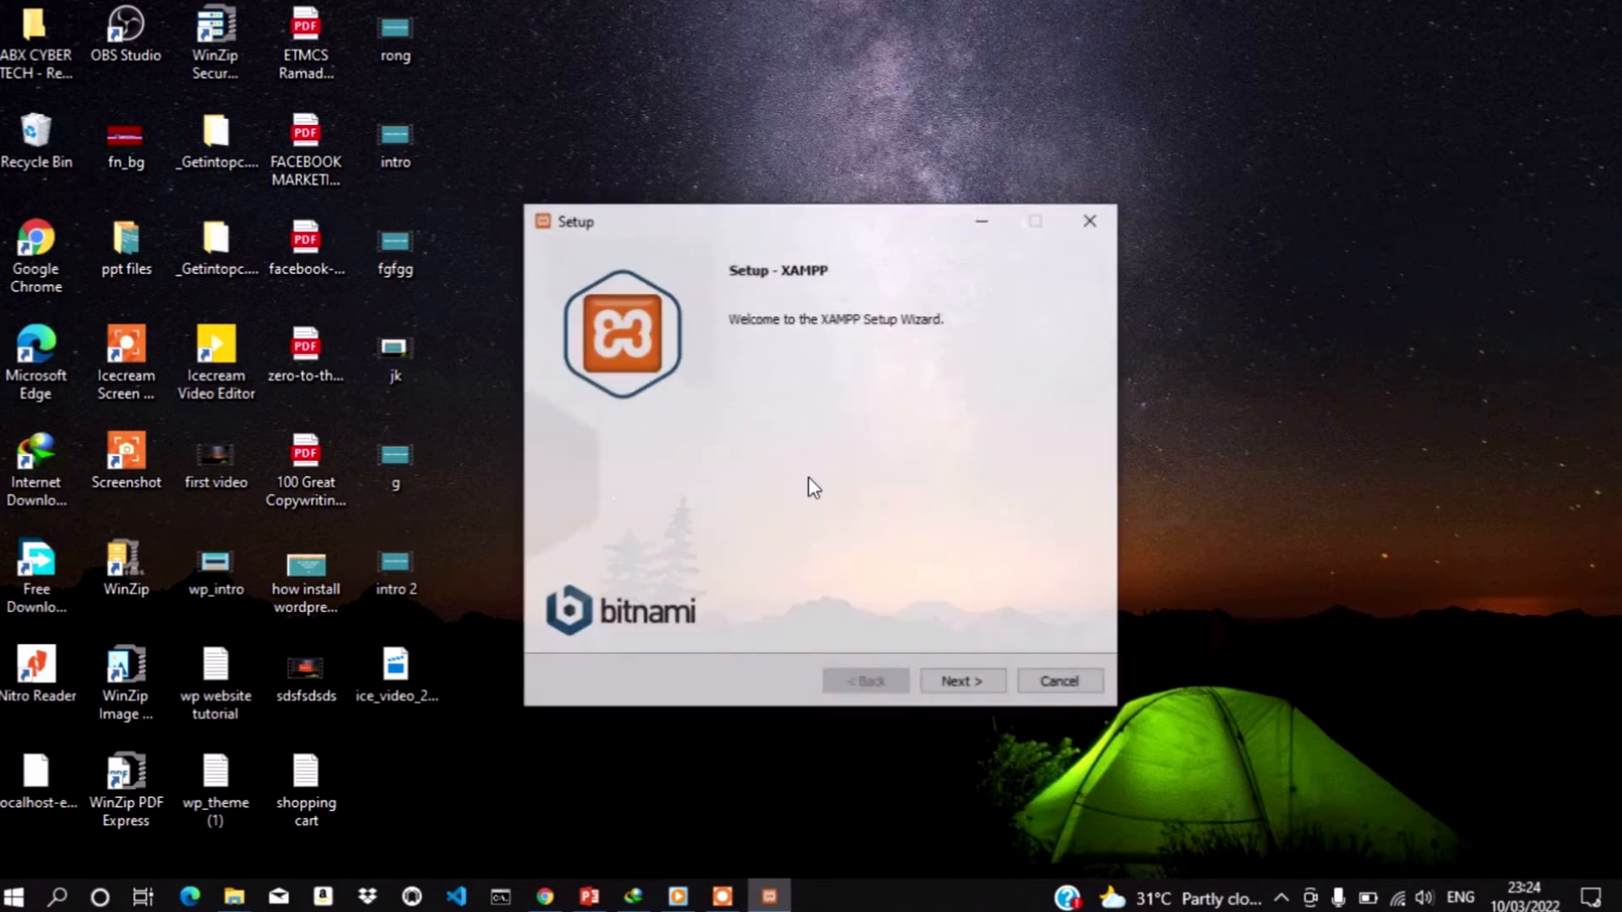
click(964, 693)
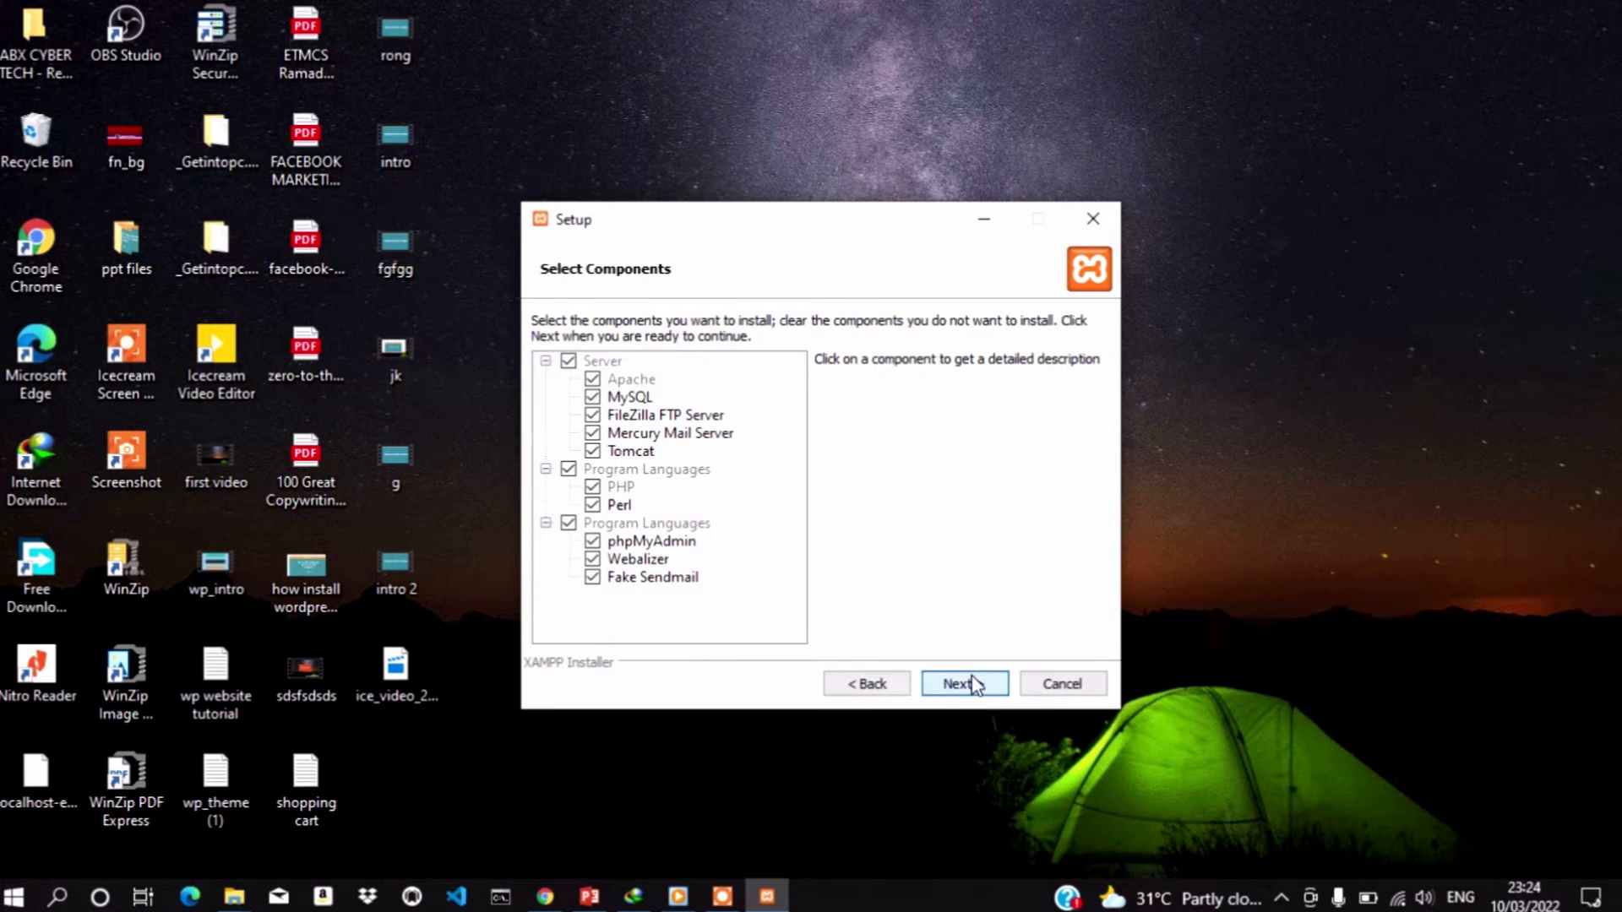
click(972, 684)
click(975, 685)
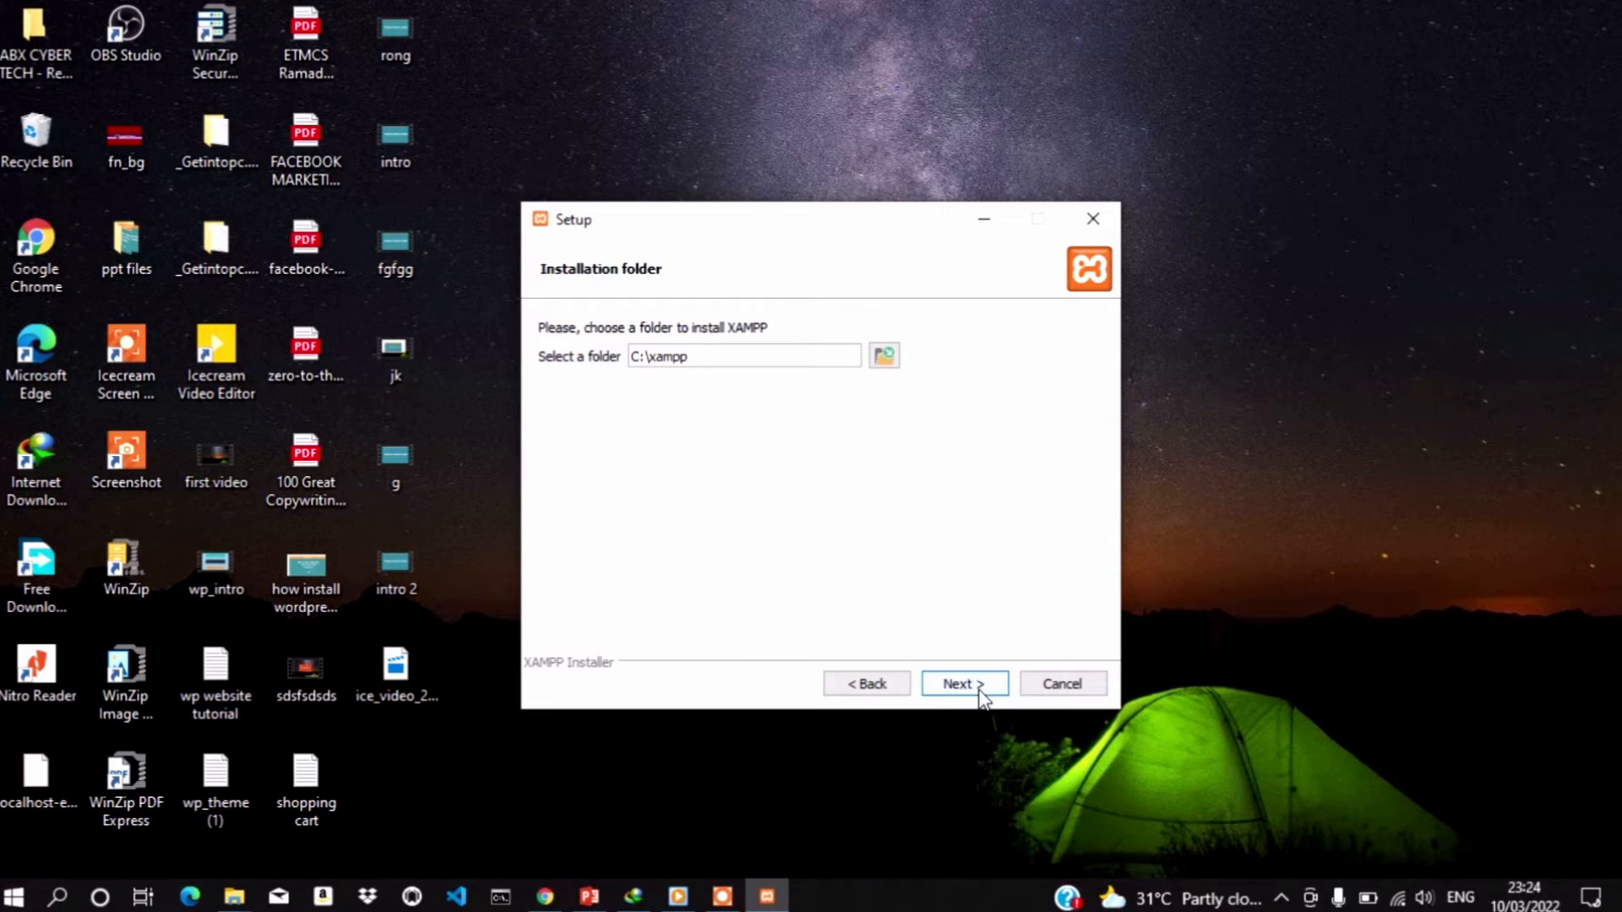
click(979, 698)
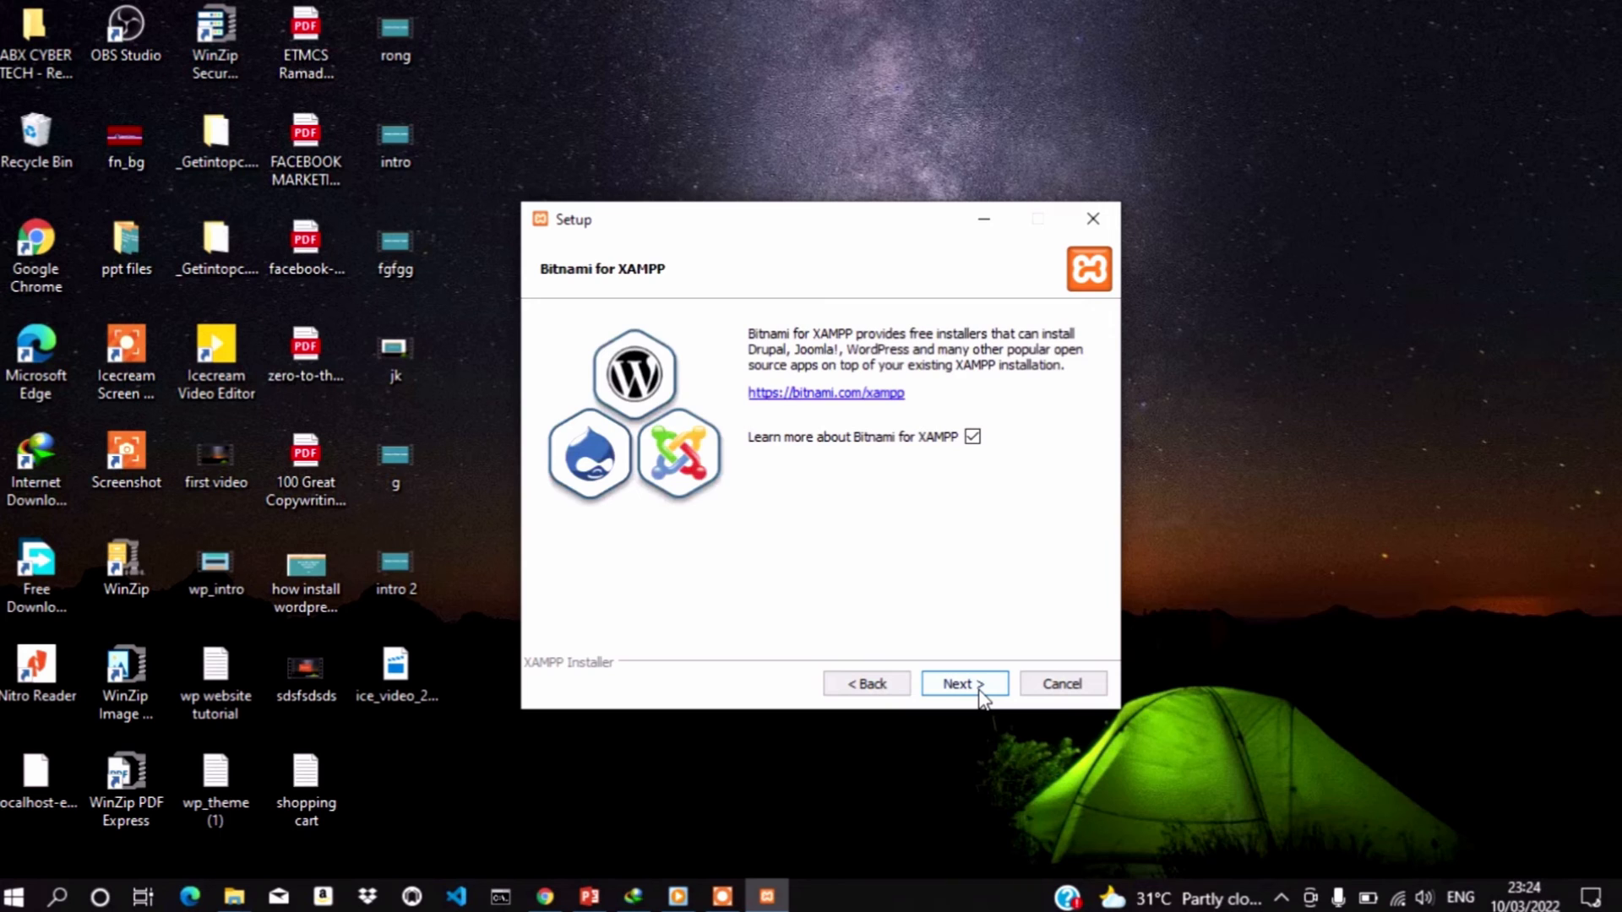
click(980, 694)
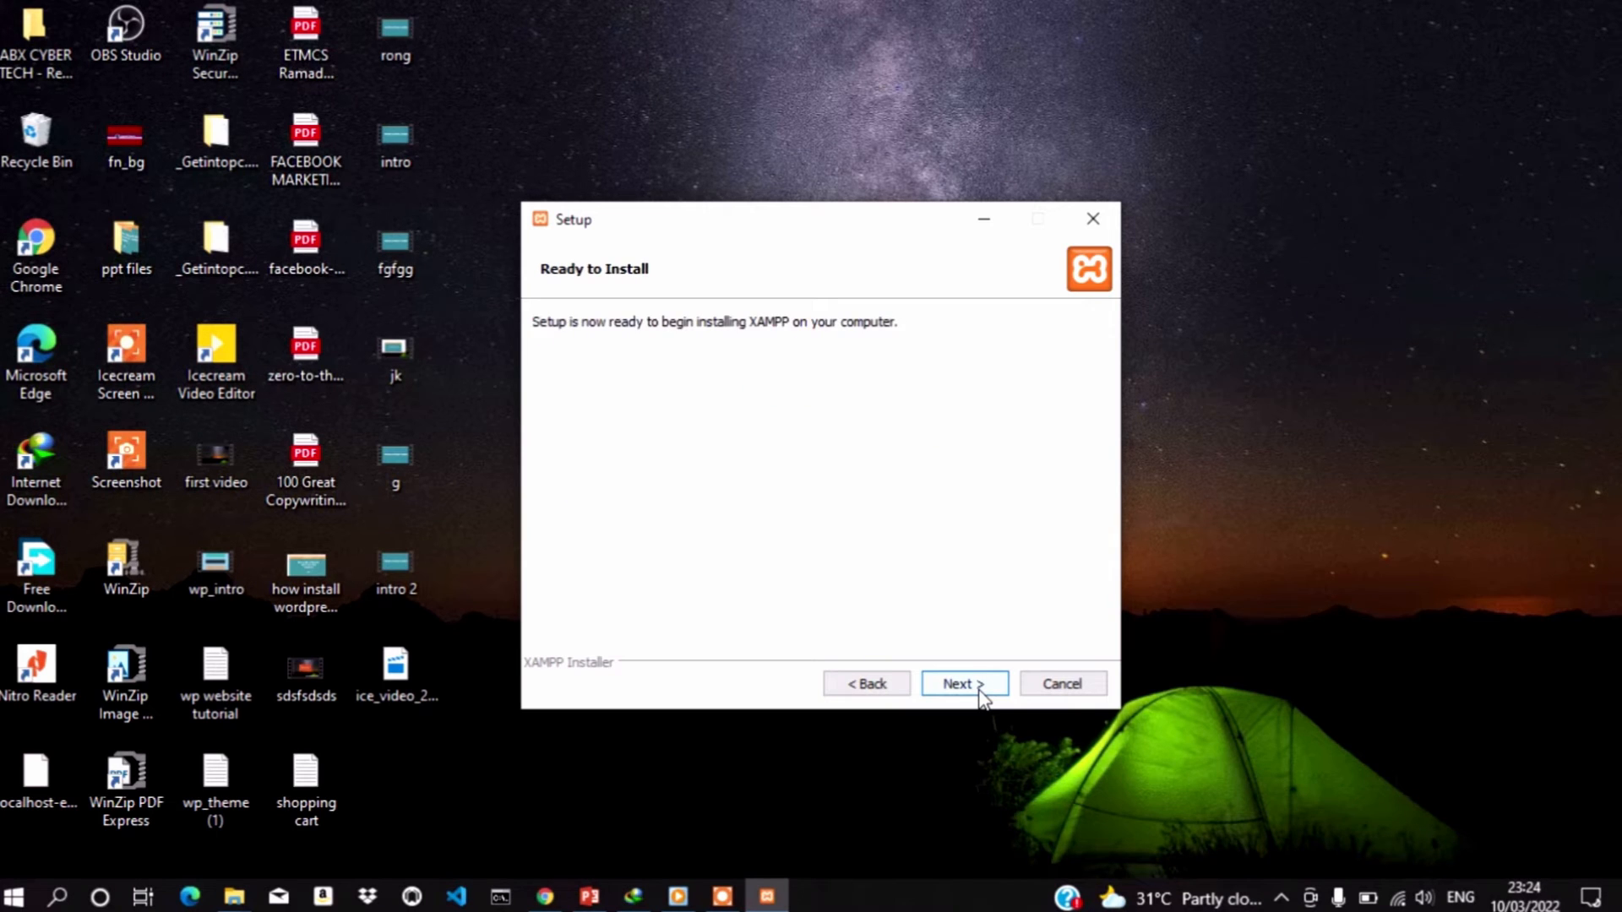
click(979, 694)
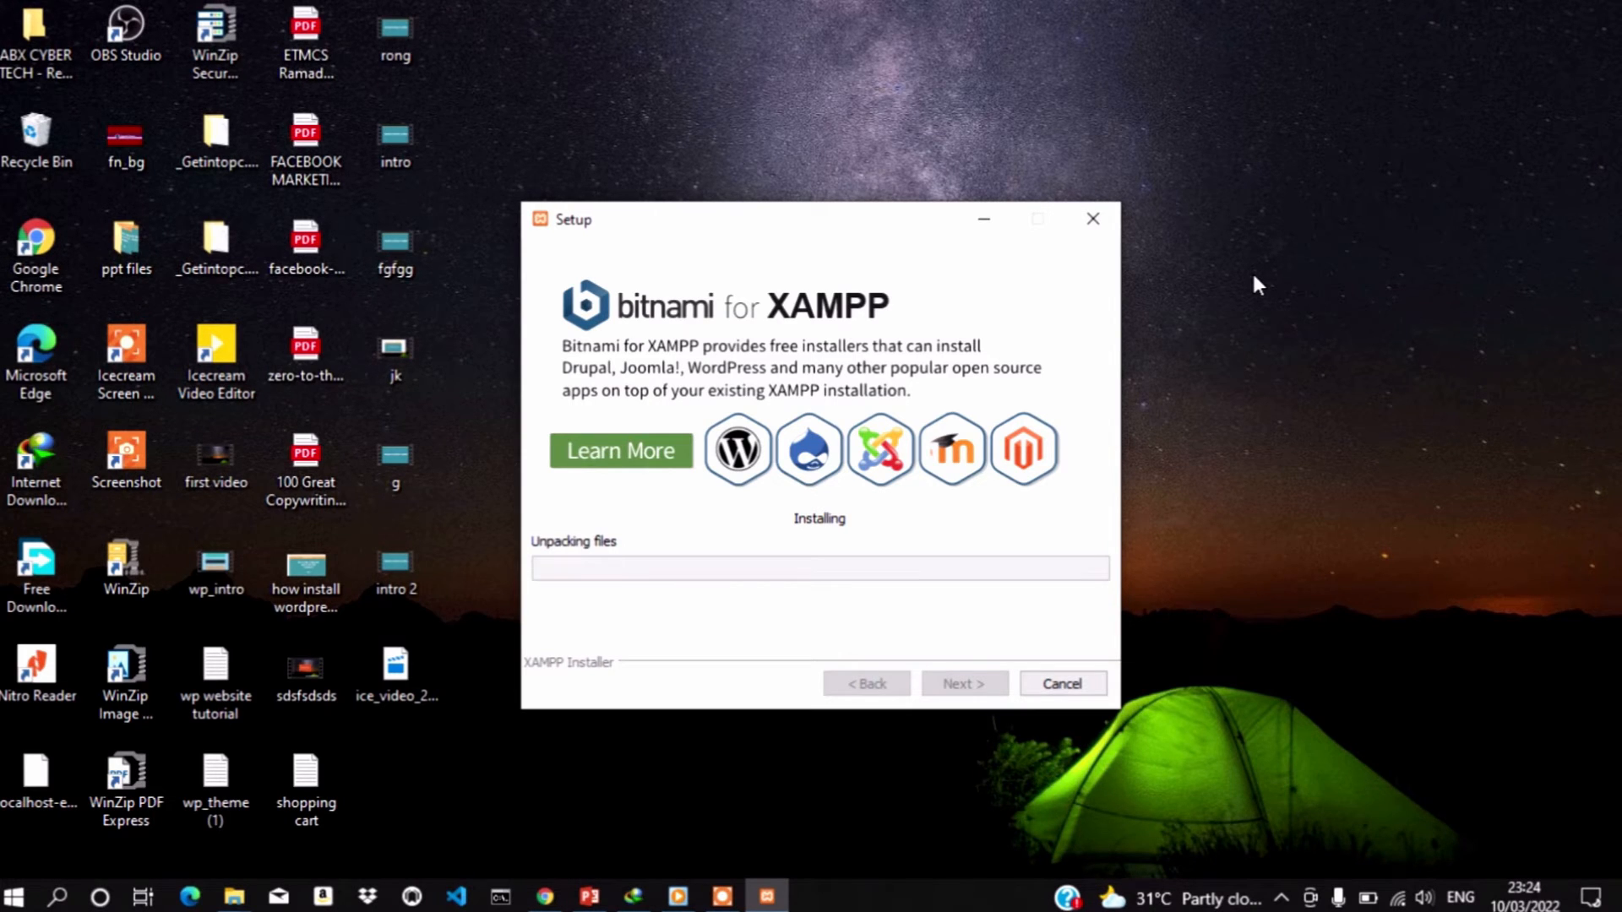
Wait for the XAMPP installation to complete and finish the setup wizard
click(984, 219)
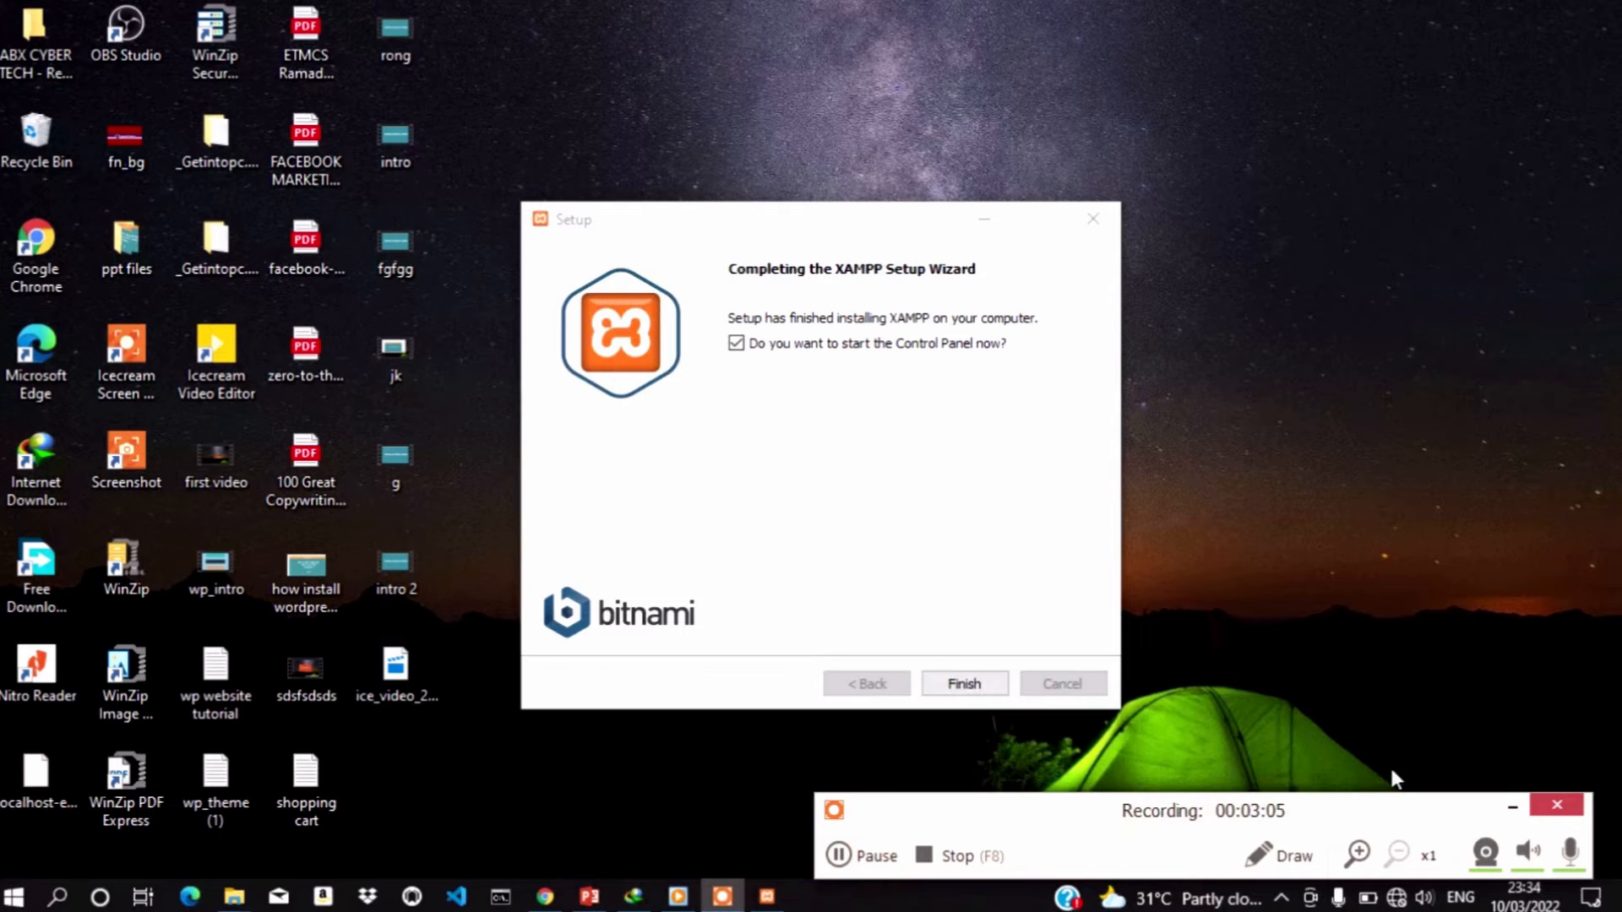
click(1511, 805)
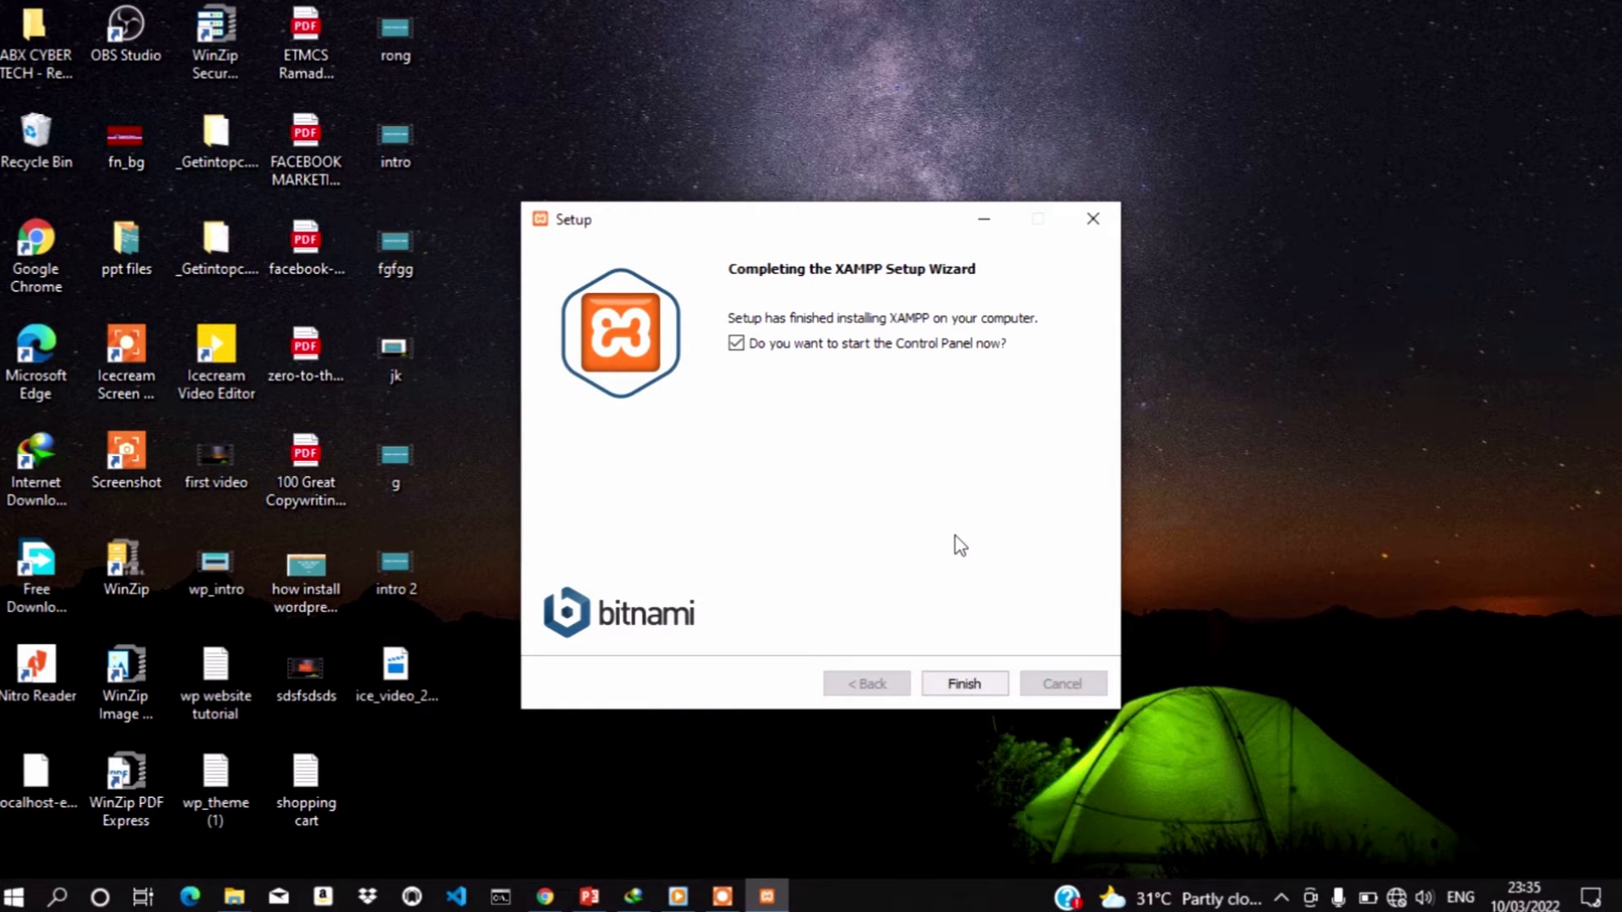
click(766, 895)
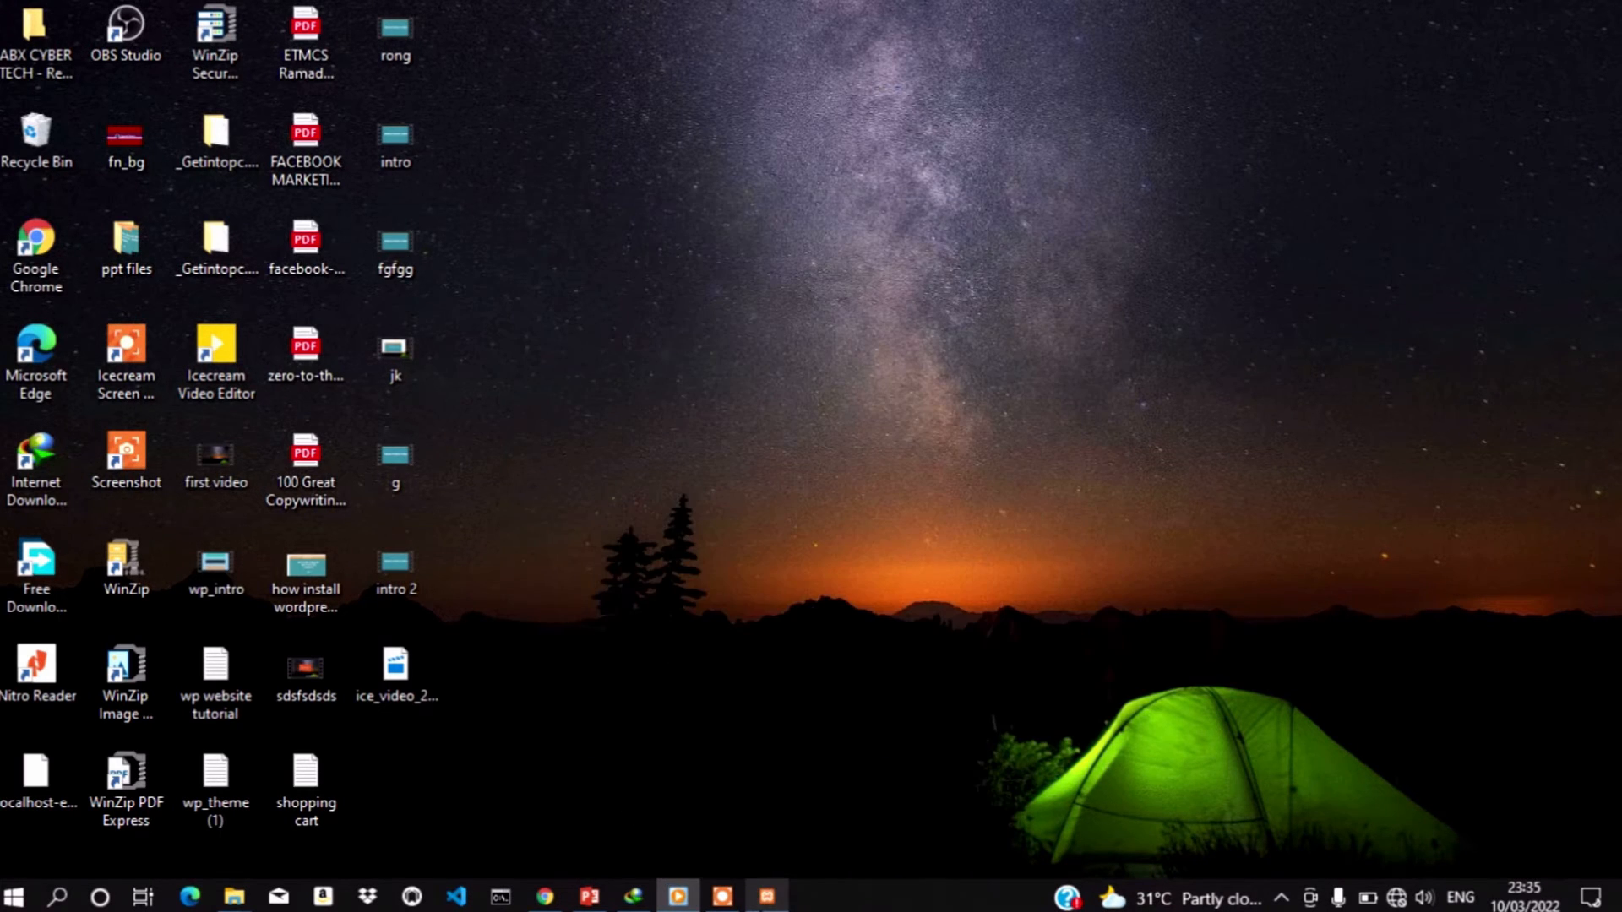
click(766, 896)
click(723, 897)
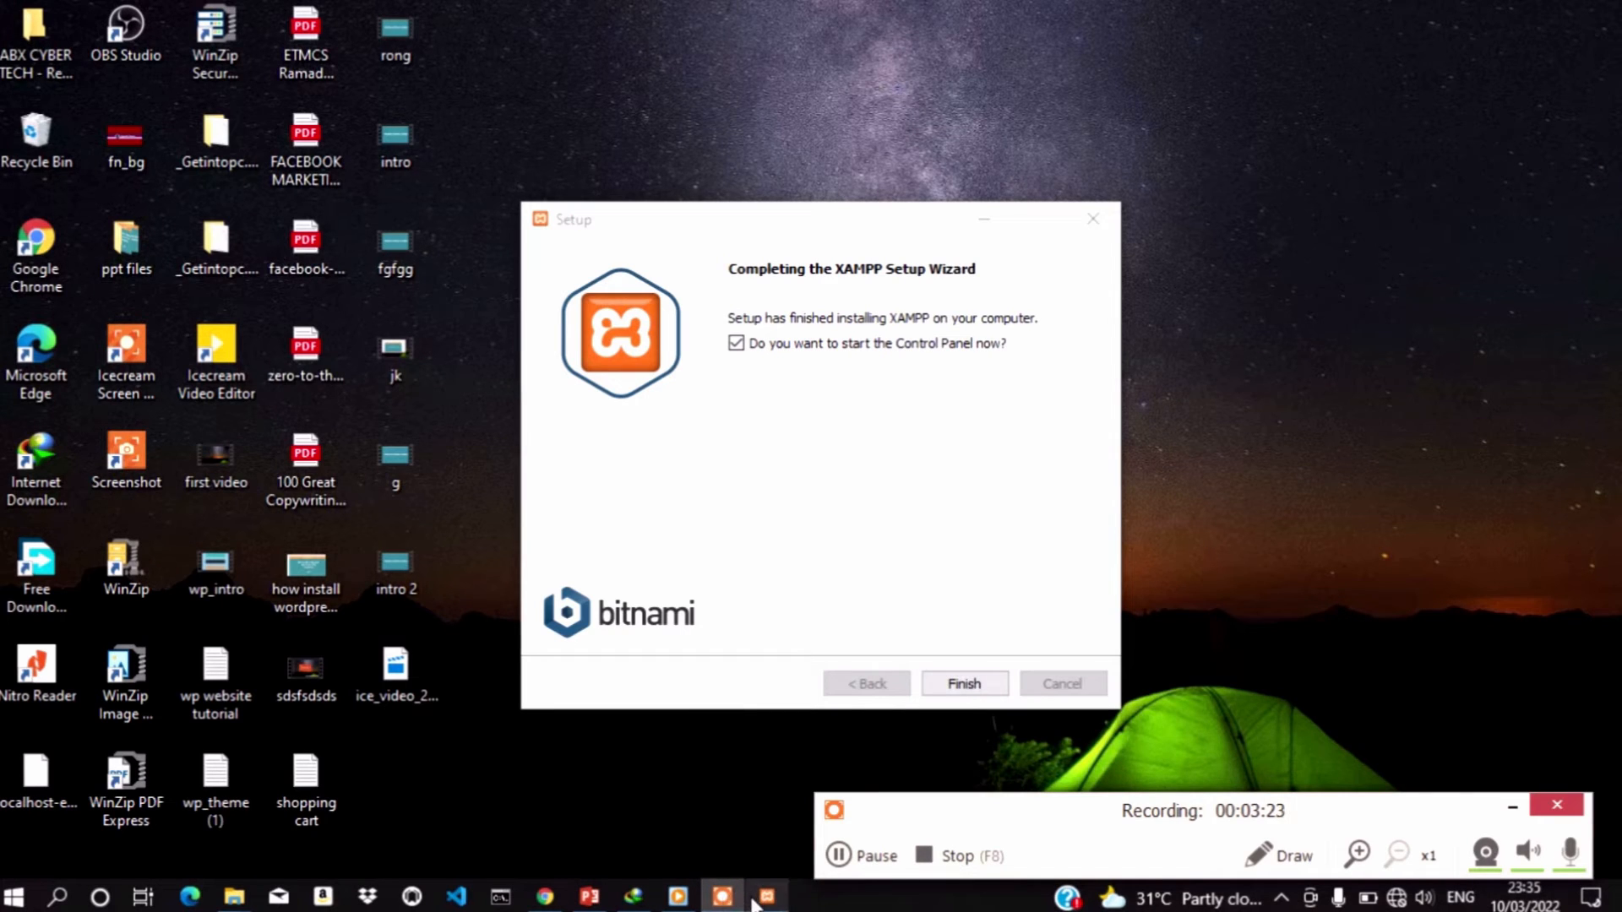
click(766, 895)
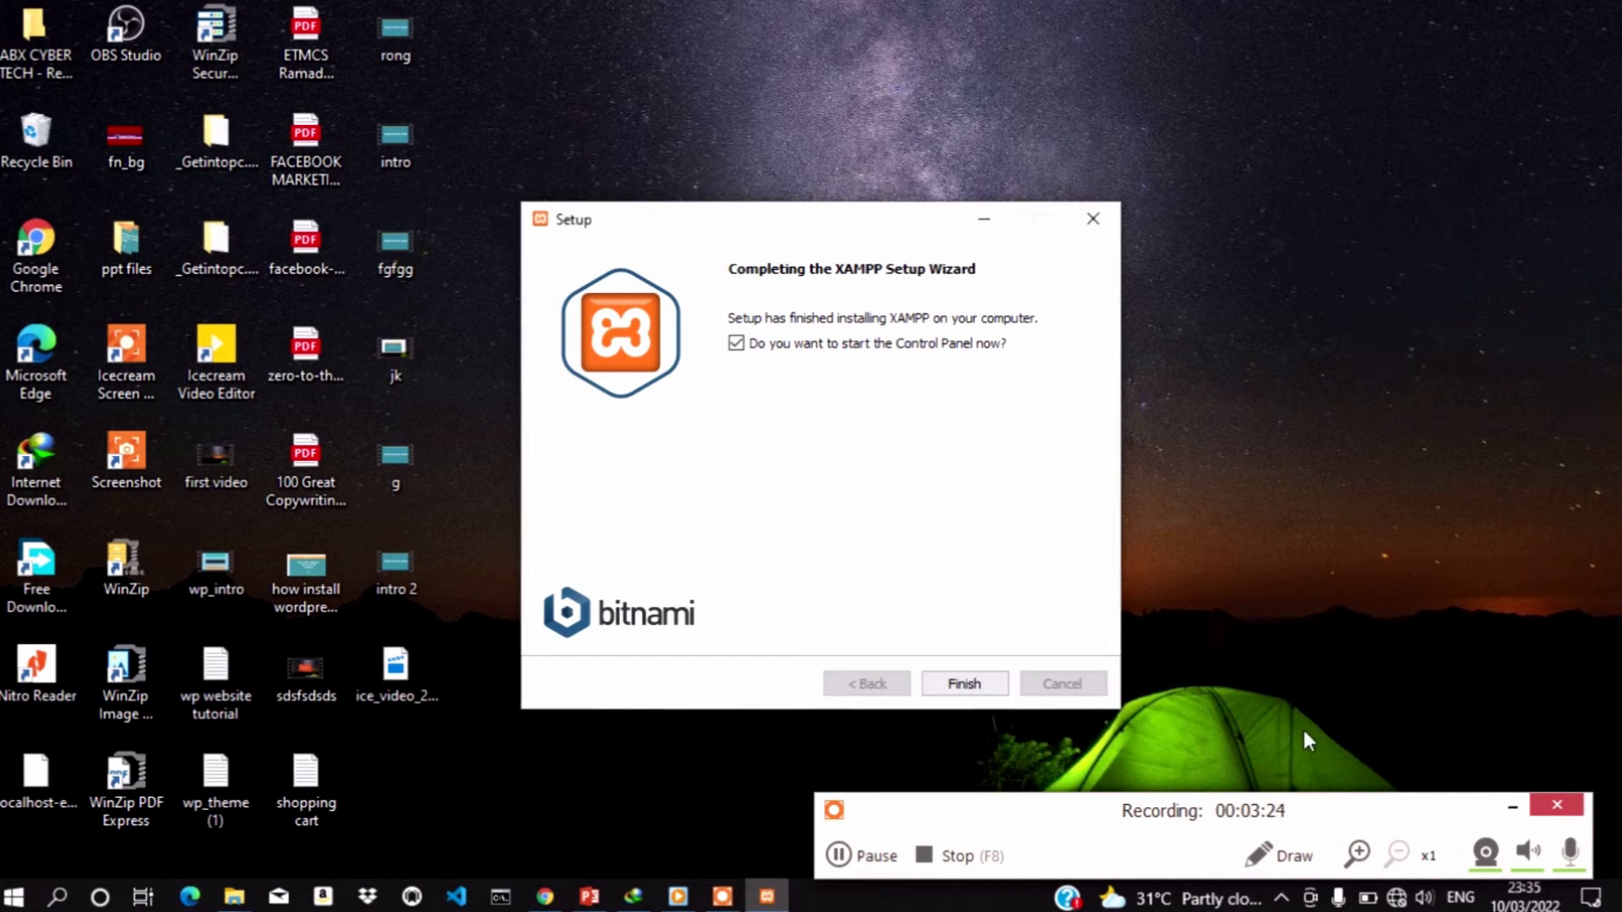
click(722, 897)
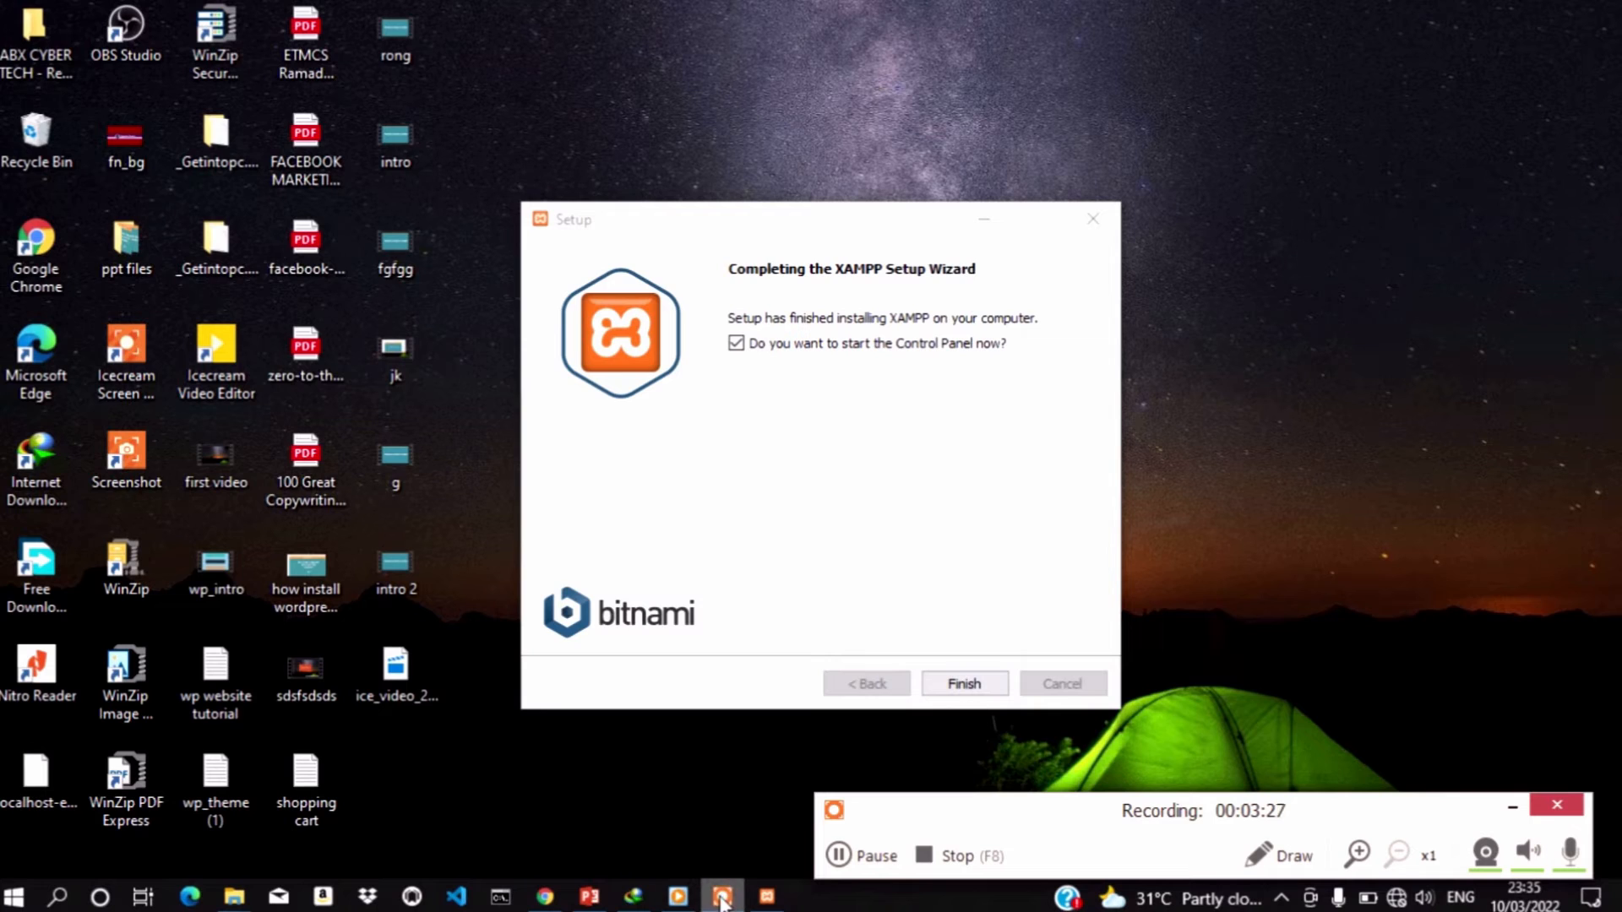
click(766, 895)
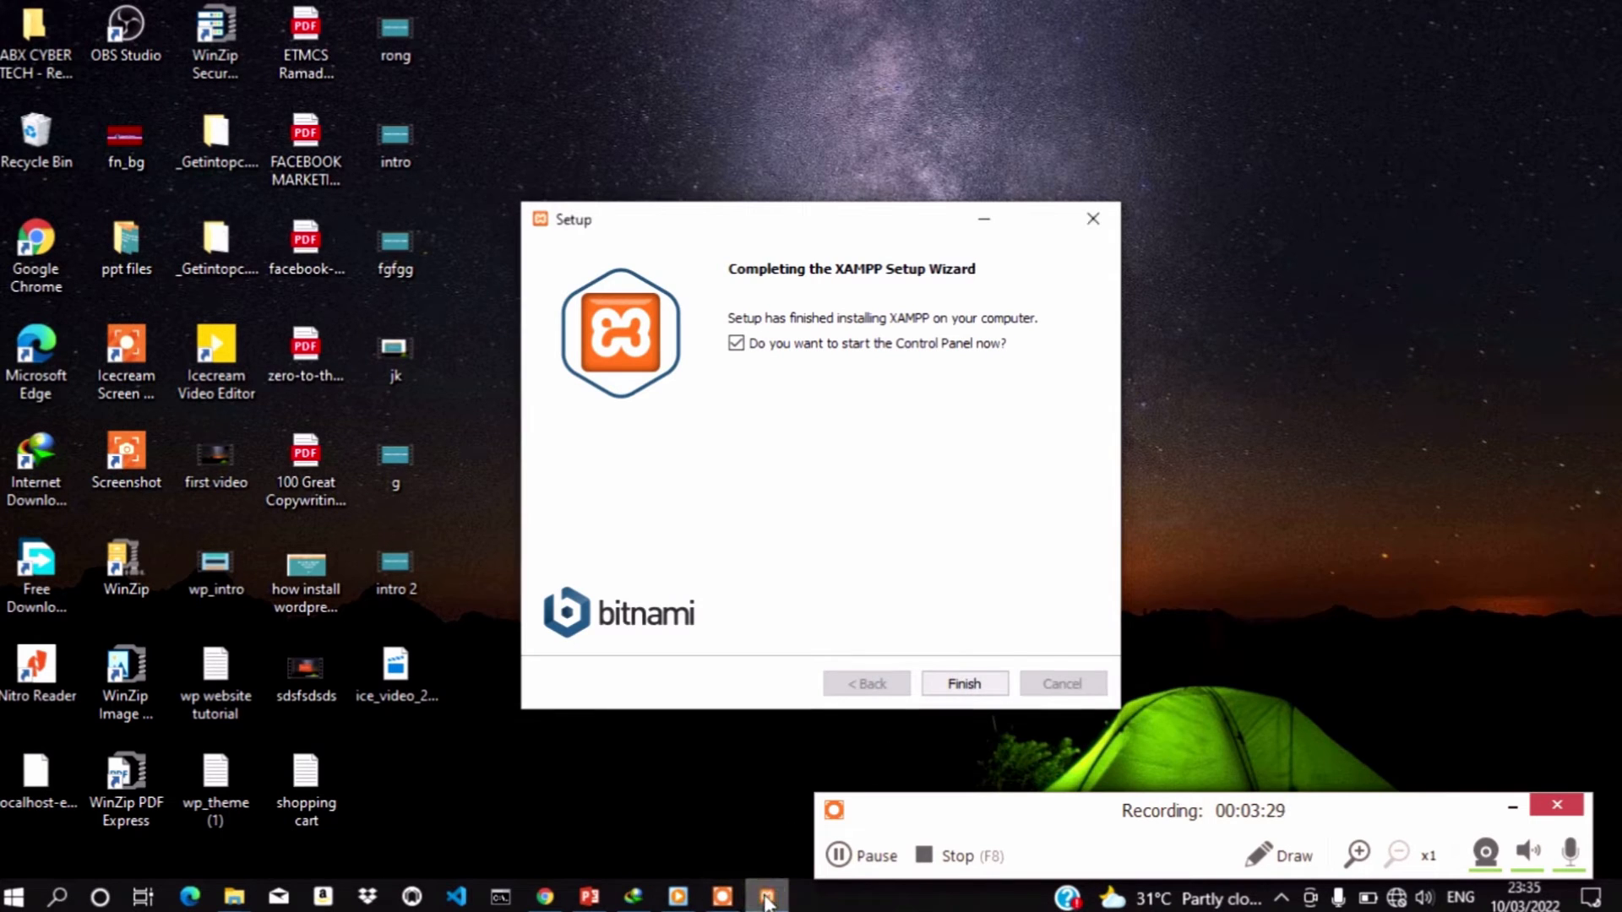
click(1512, 808)
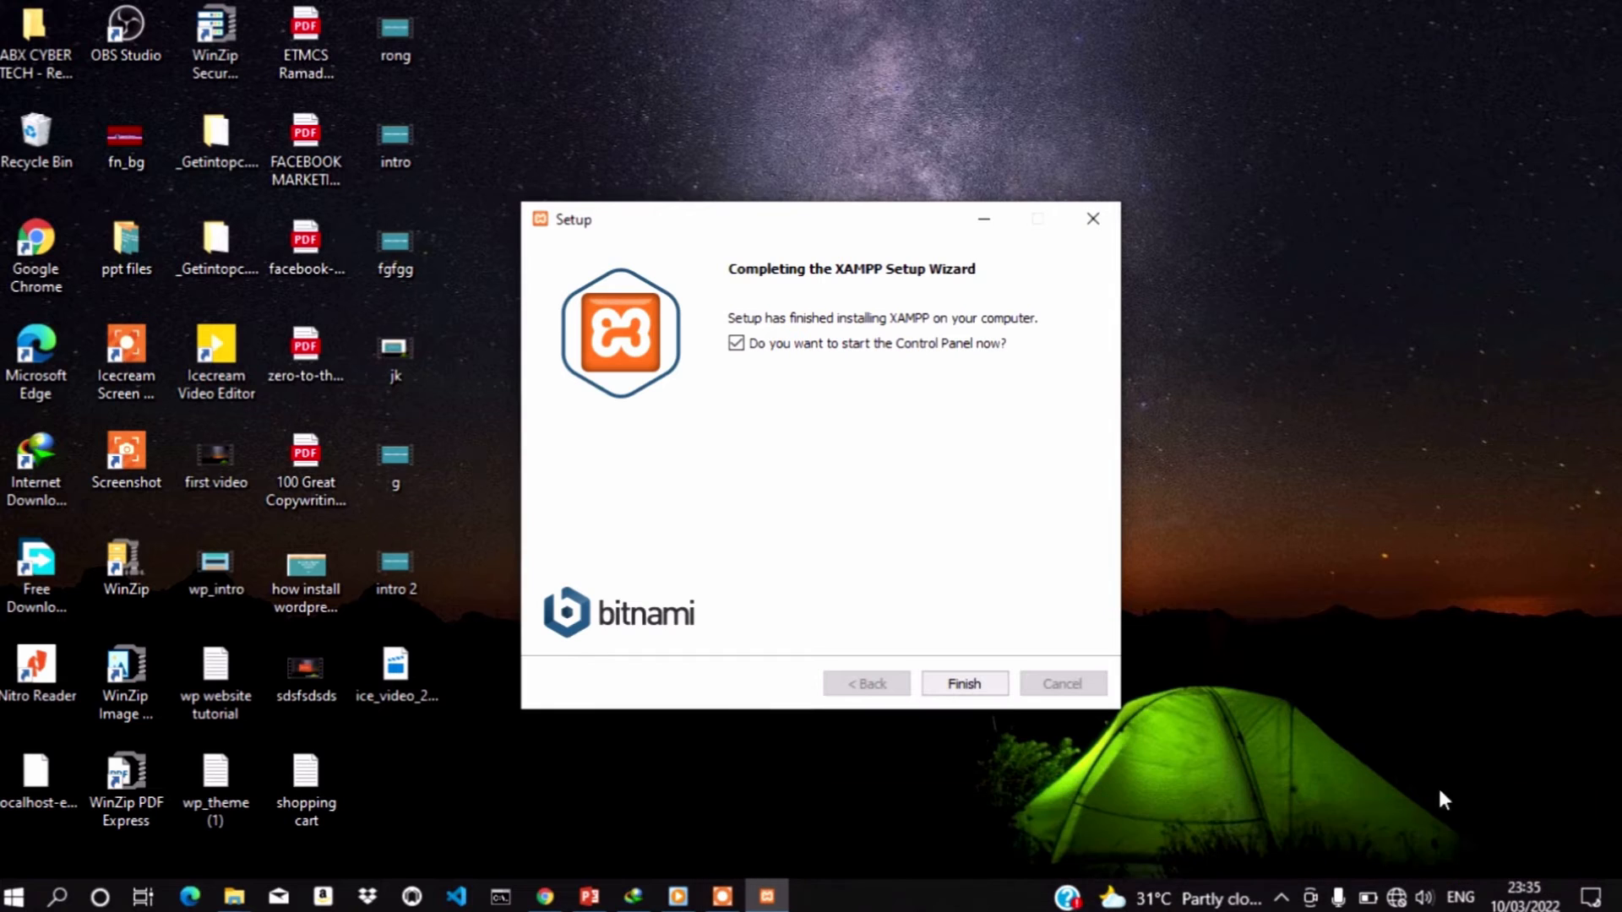
click(981, 686)
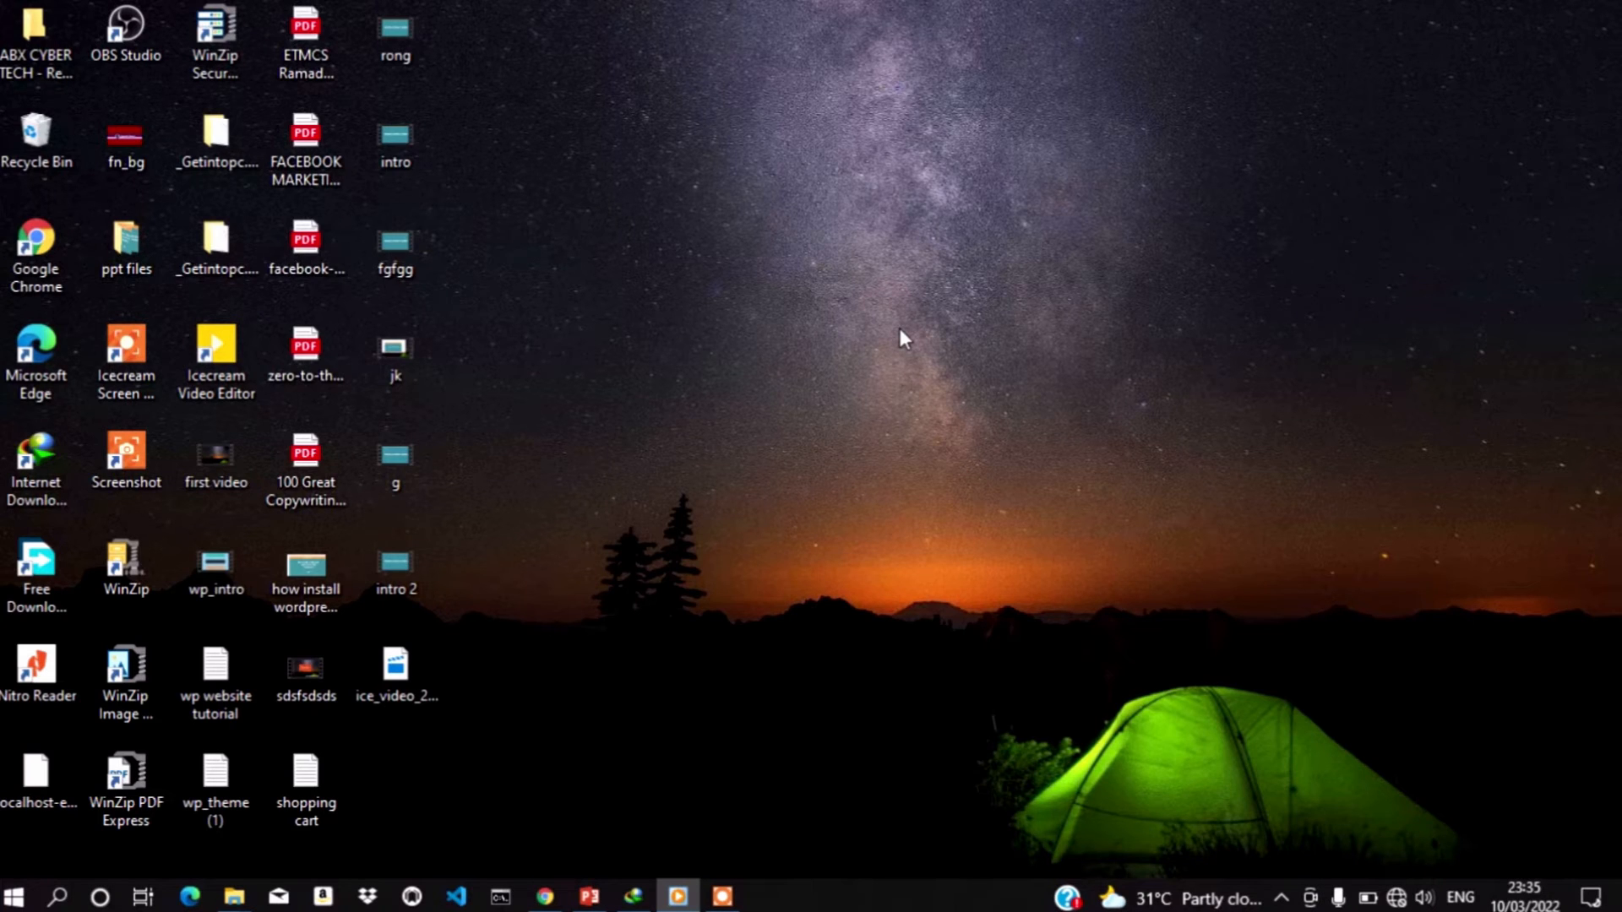
Navigate to the Downloads\Compressed folder in File Explorer
mouse_move(234, 899)
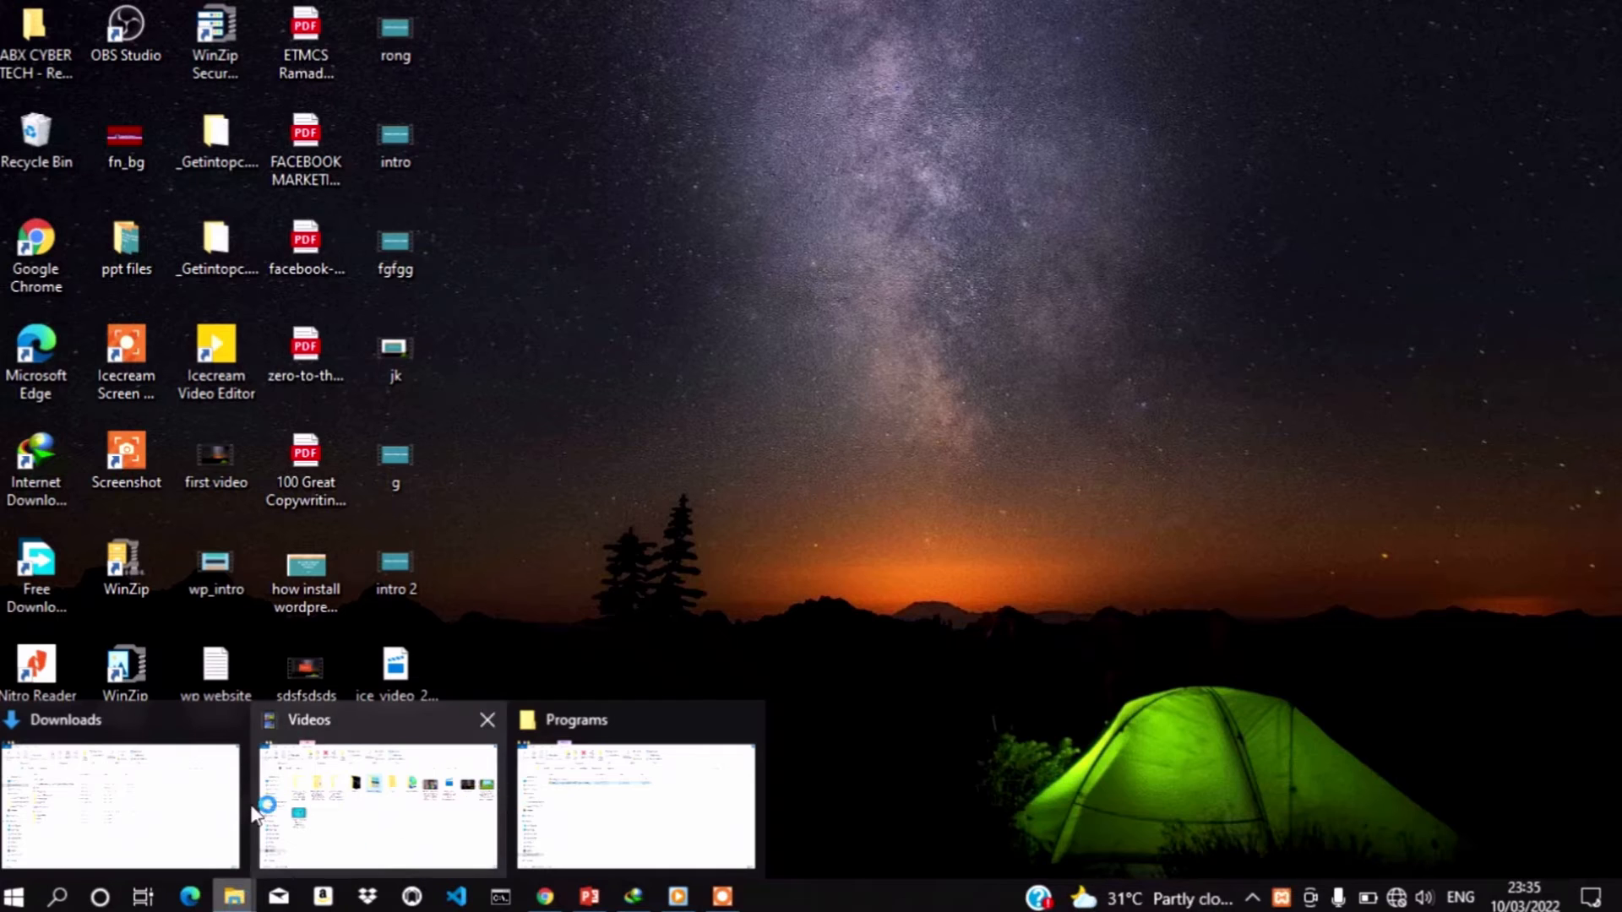
click(190, 824)
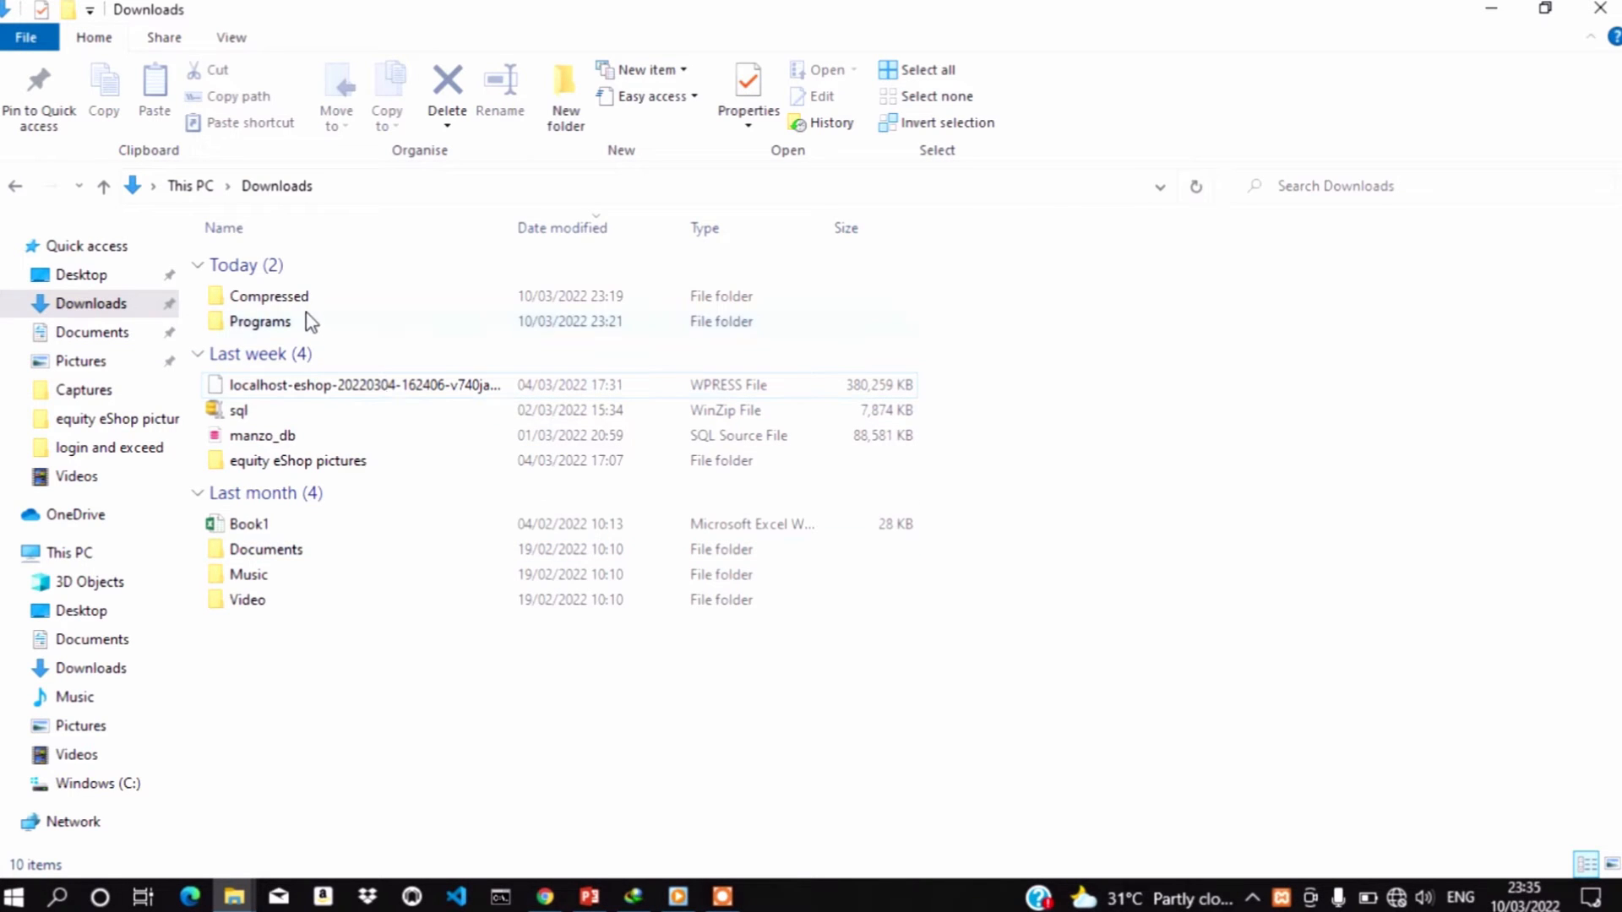
double_click(260, 322)
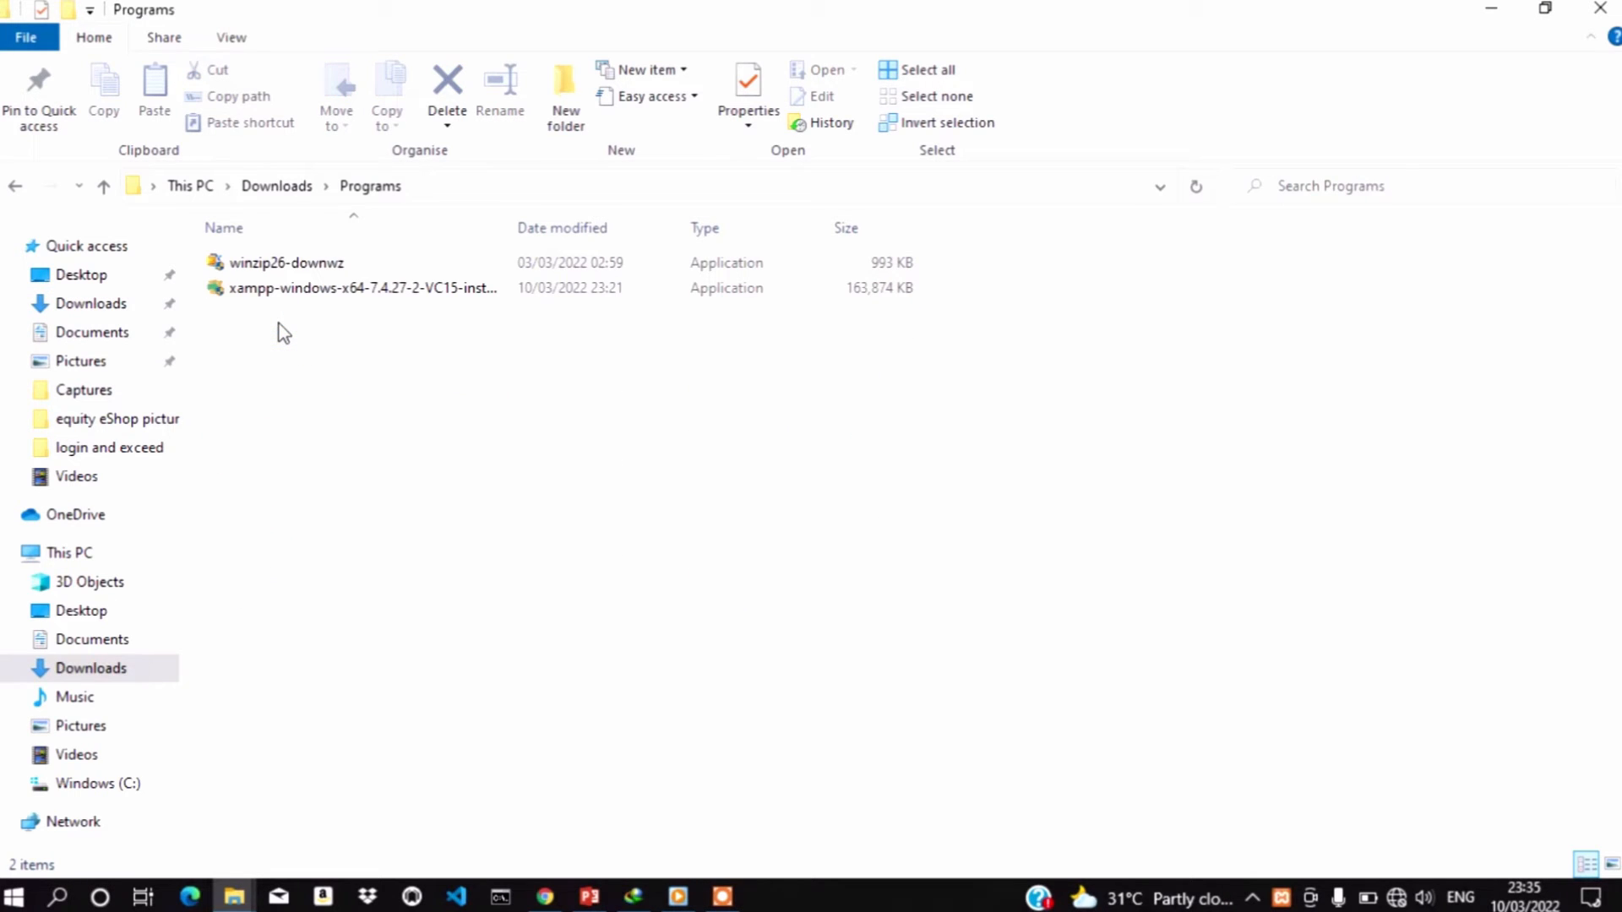
key(alt+Left)
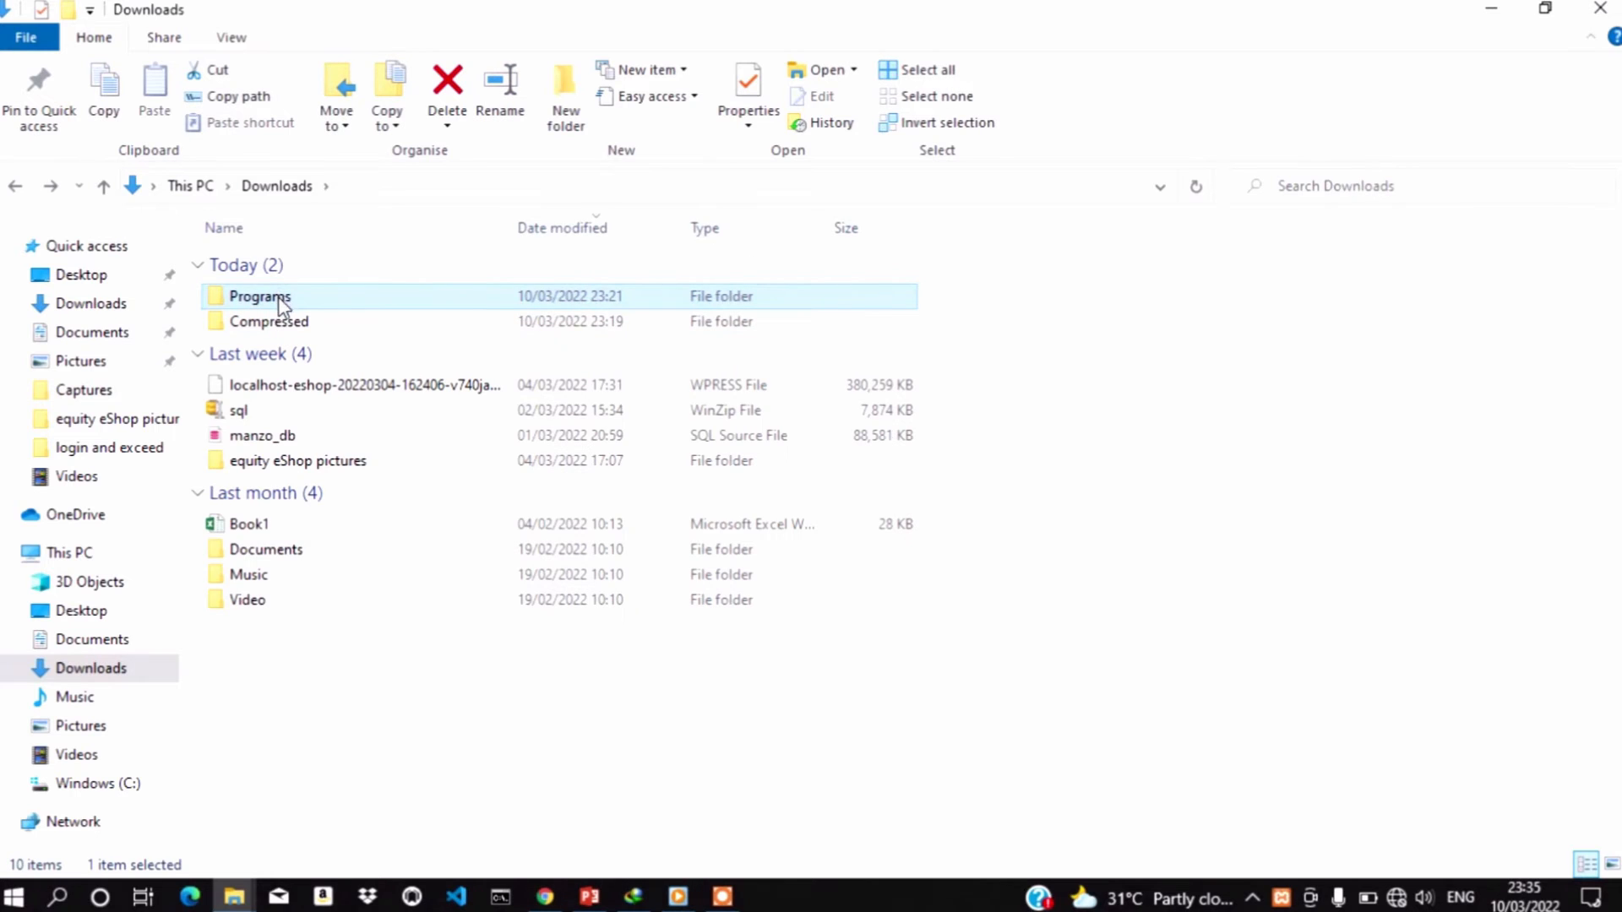
double_click(285, 326)
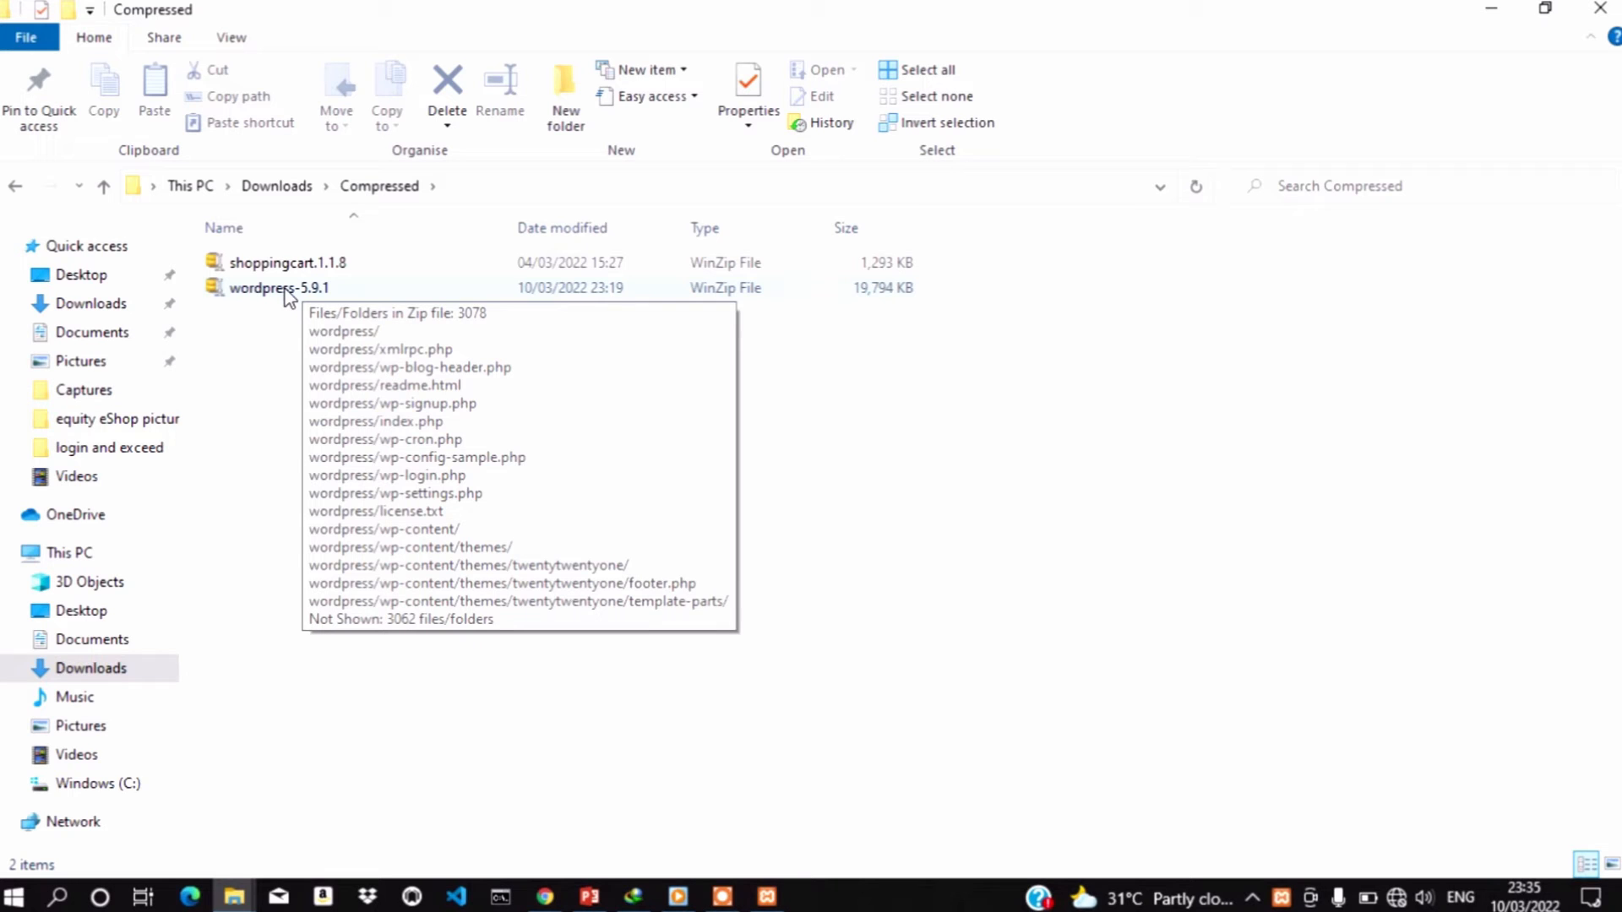
Open wordpress-5.9.1.zip in WinZip's evaluation version to extract it
click(287, 289)
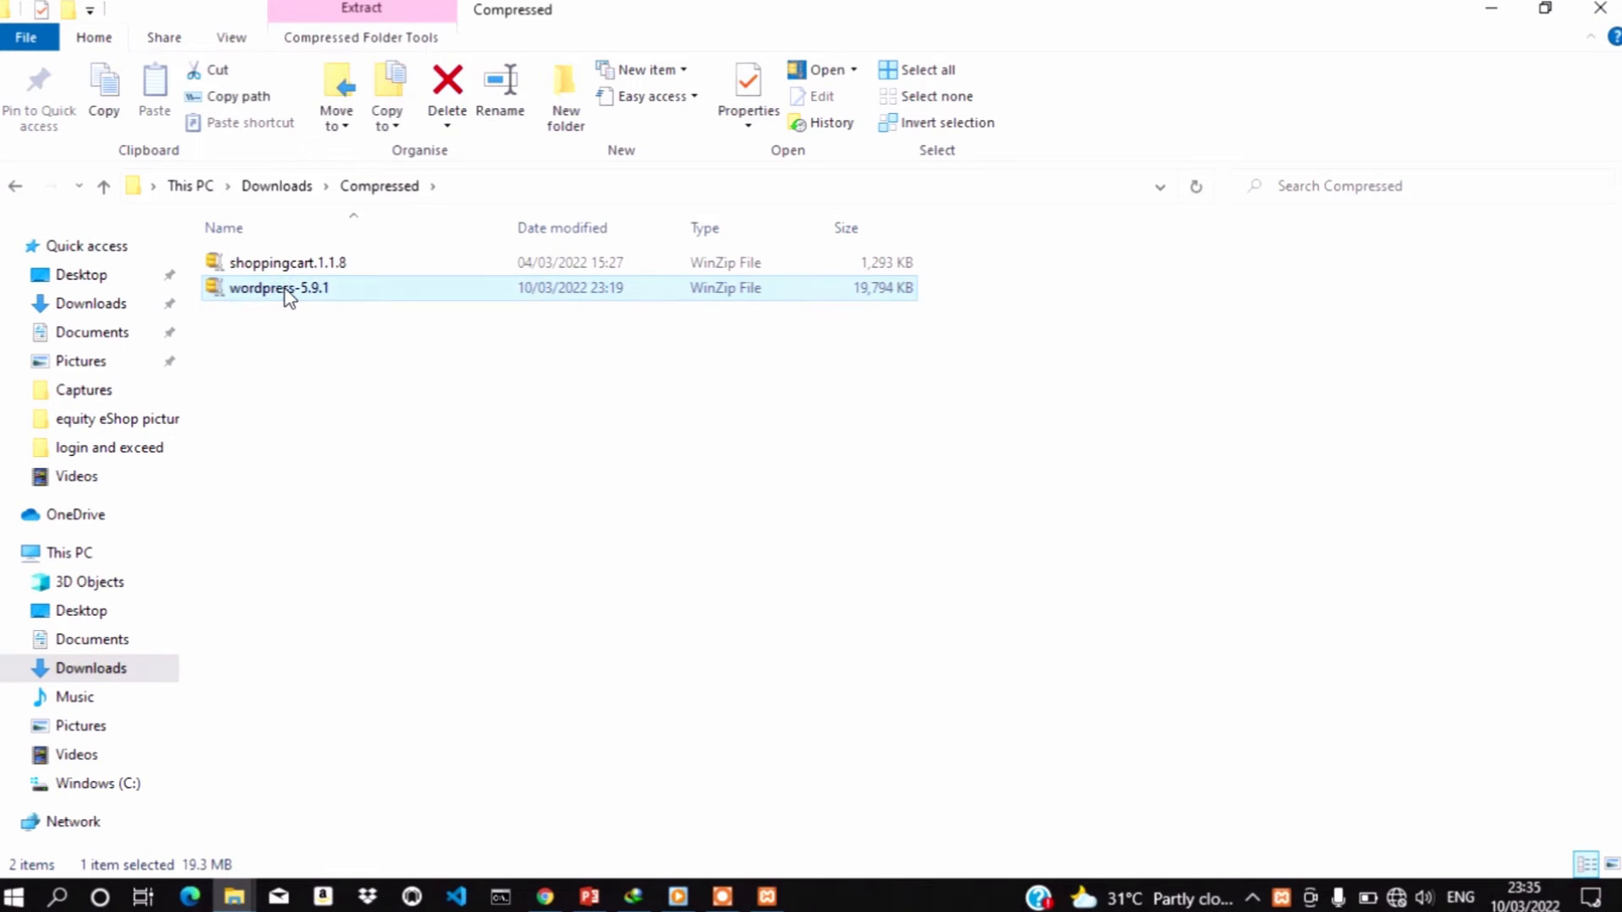
right_click(285, 288)
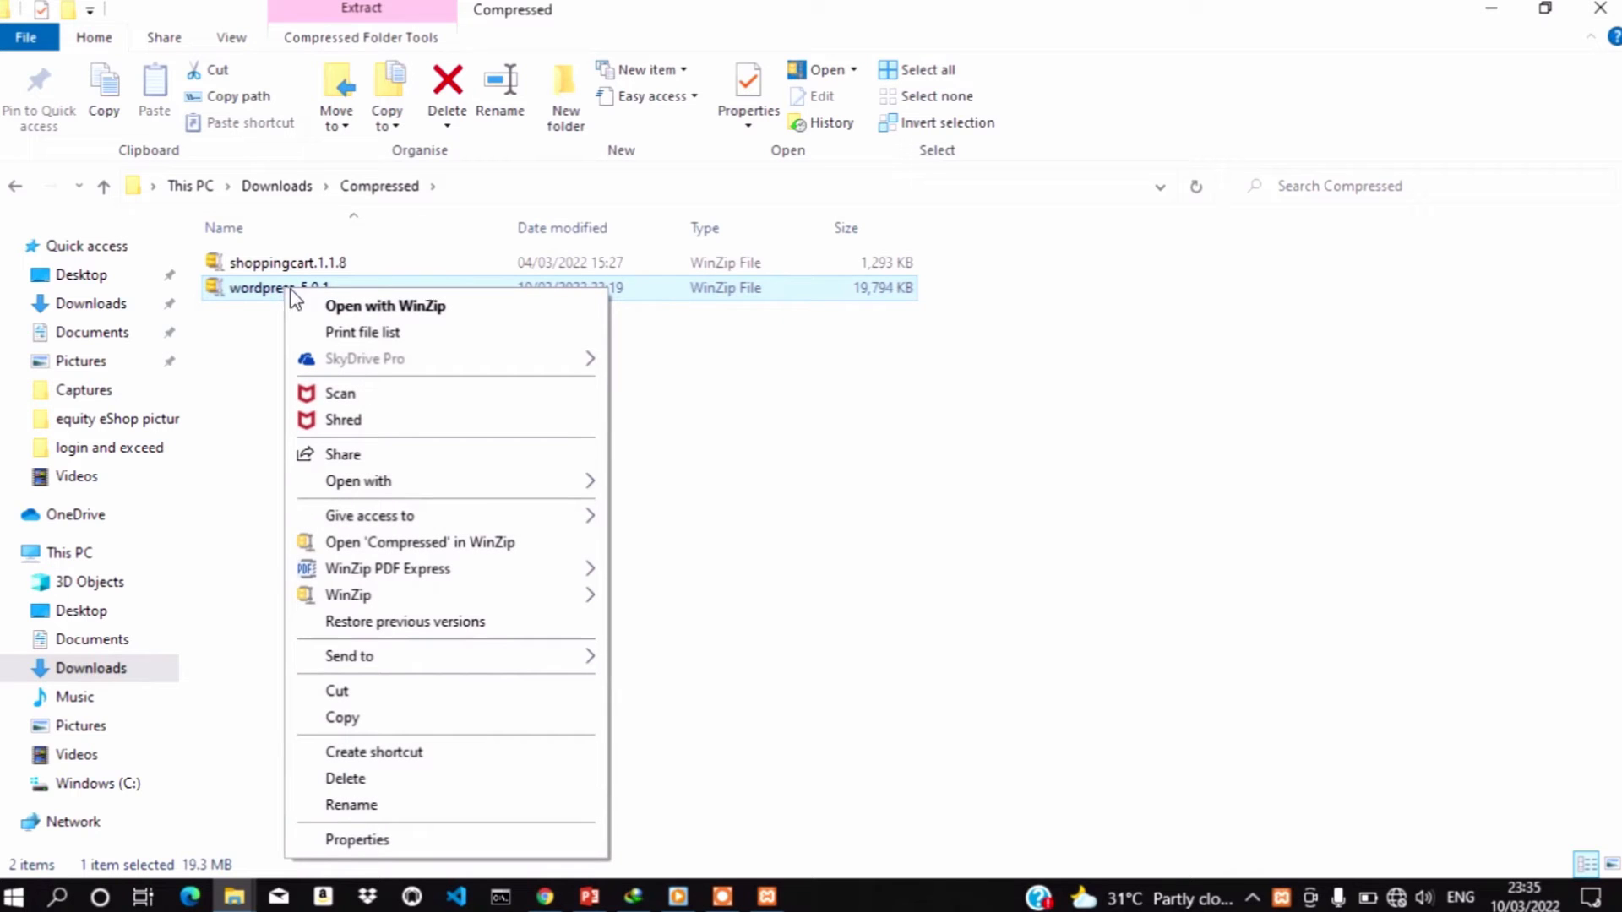
click(478, 544)
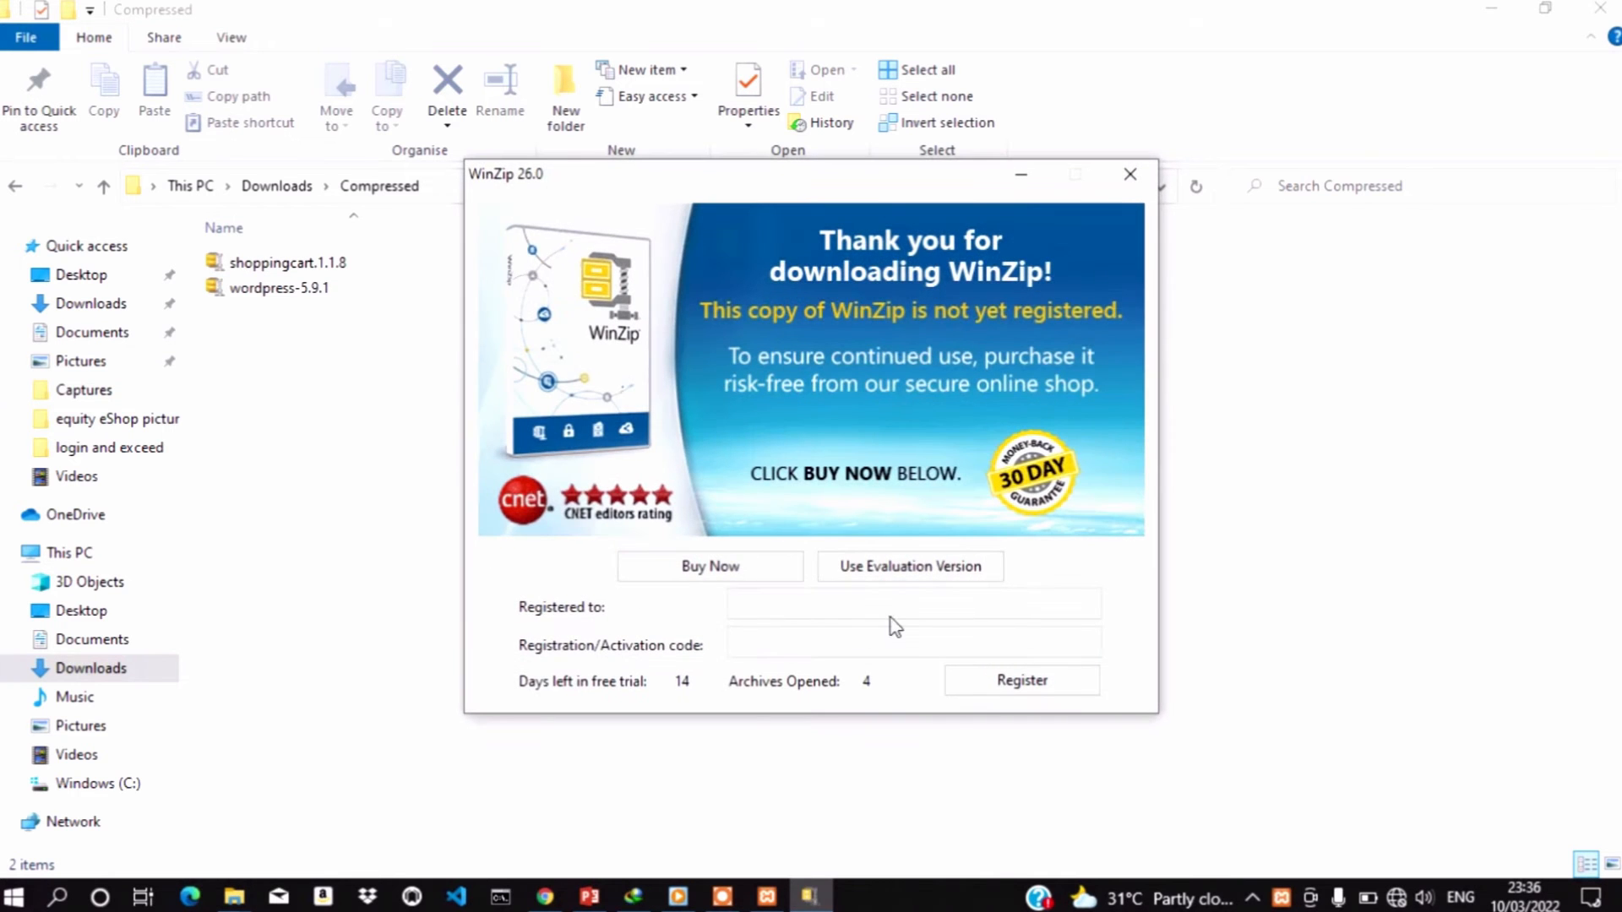
click(926, 571)
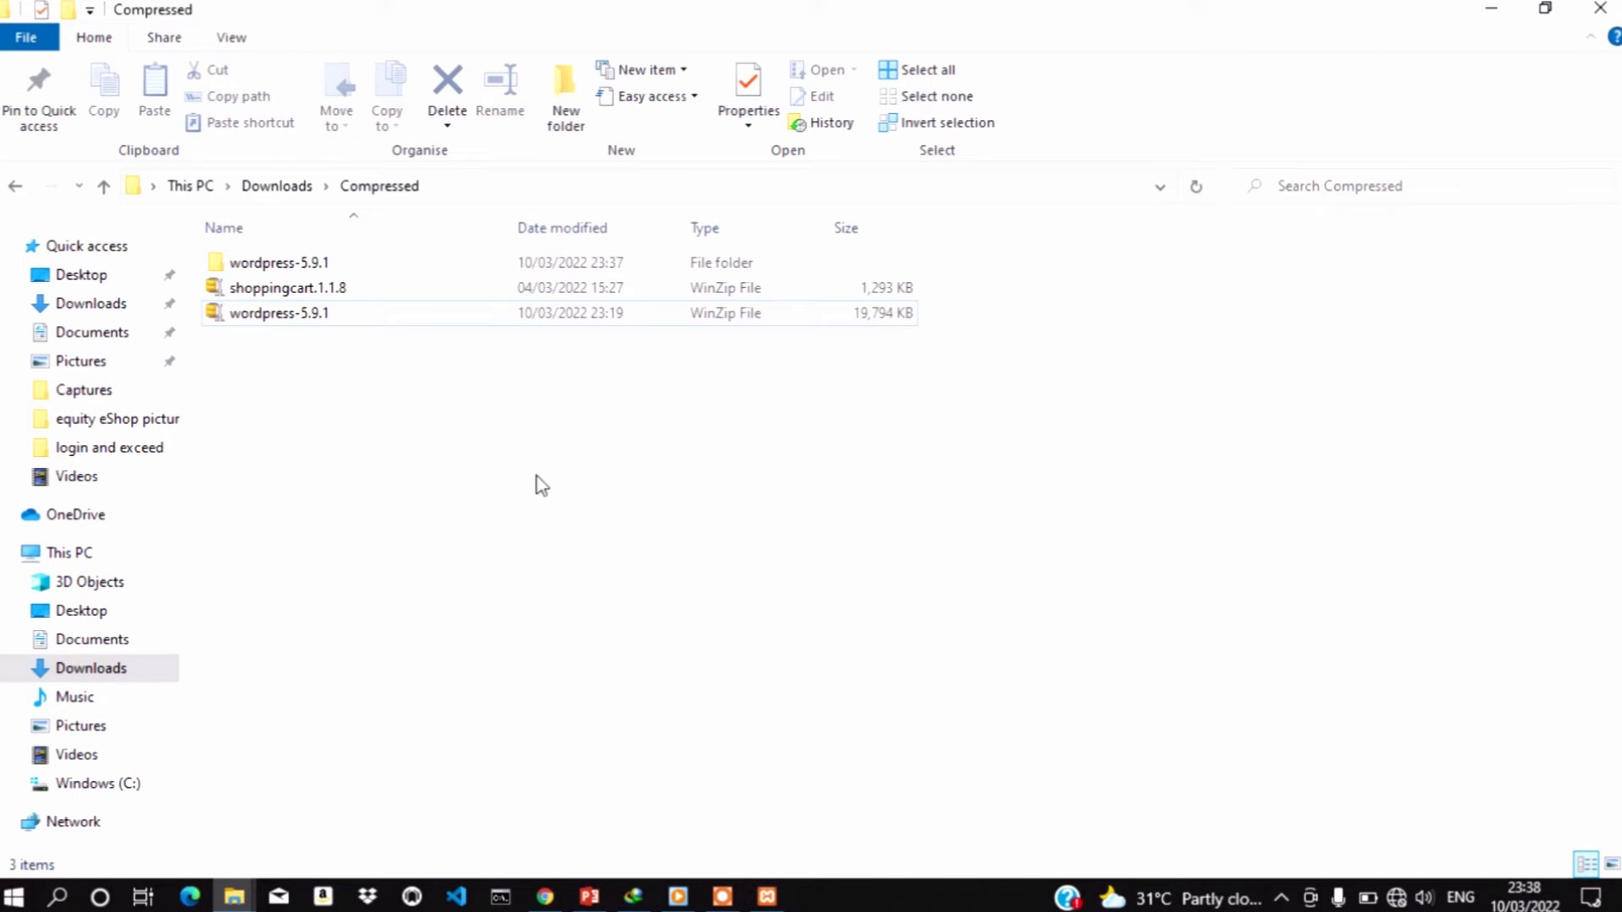
Rename the inner wordpress folder to wptutorial and copy it to the clipboard
double_click(307, 265)
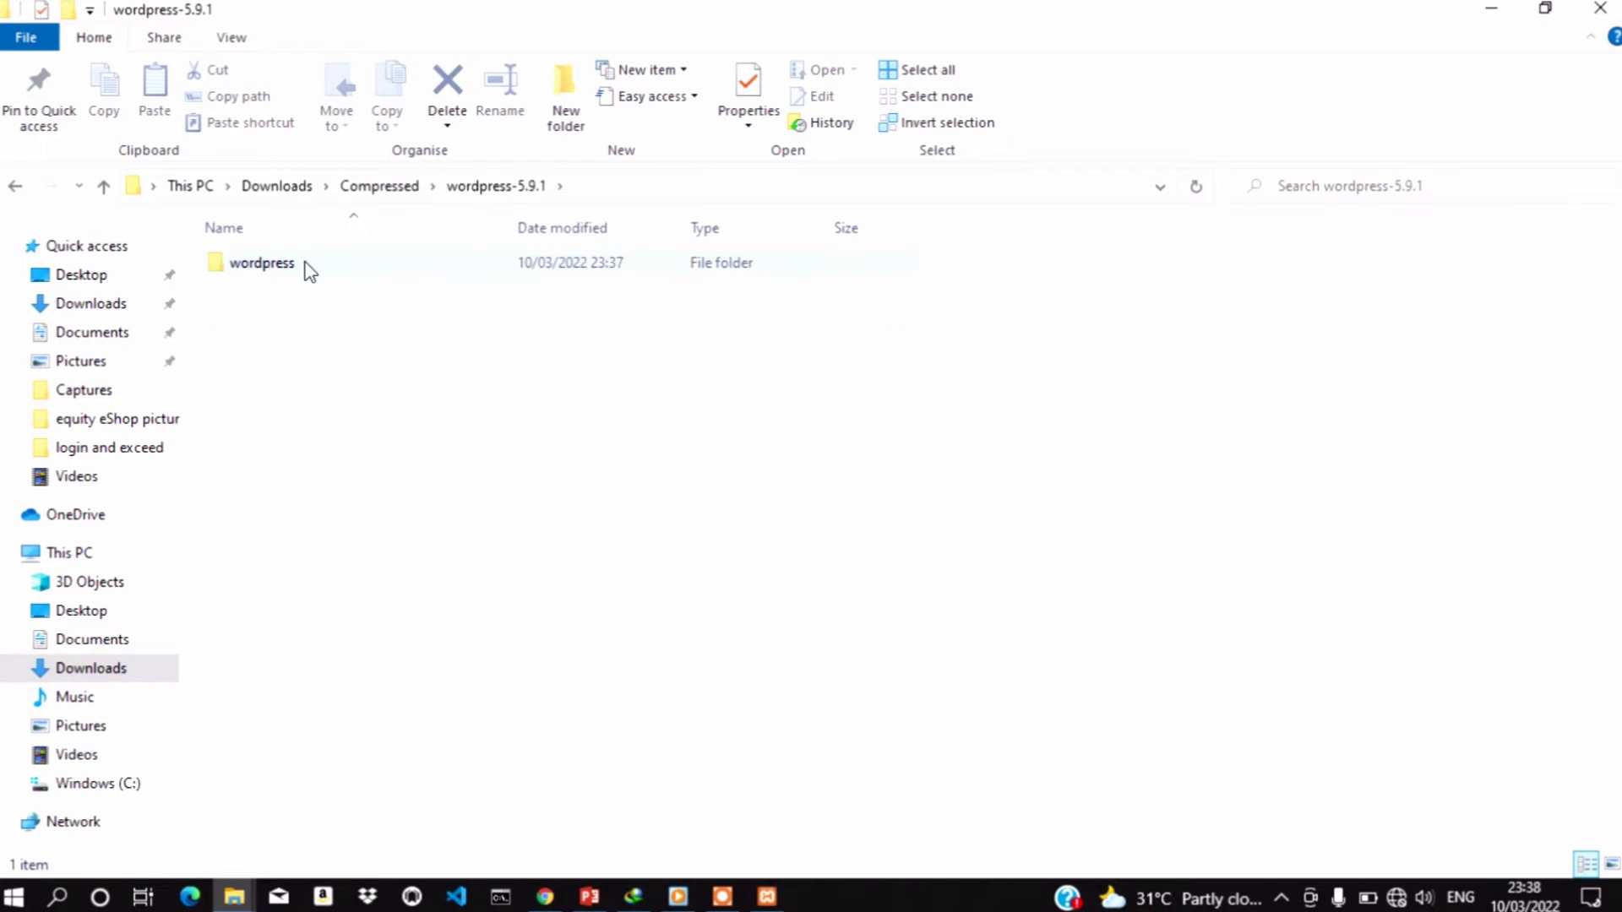
click(307, 266)
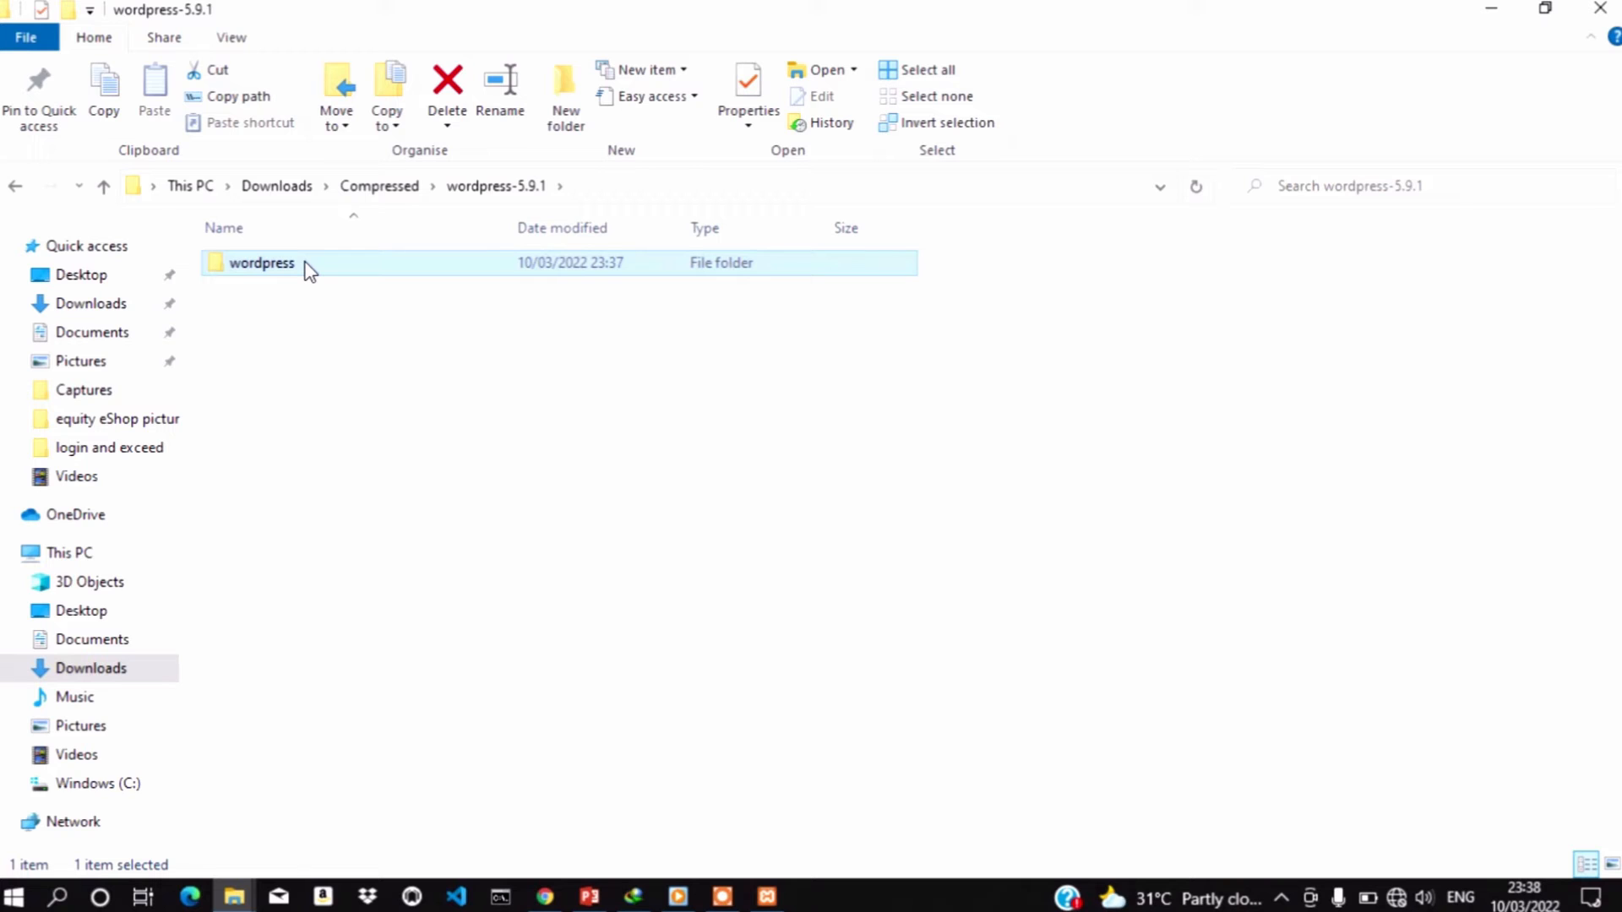
click(306, 263)
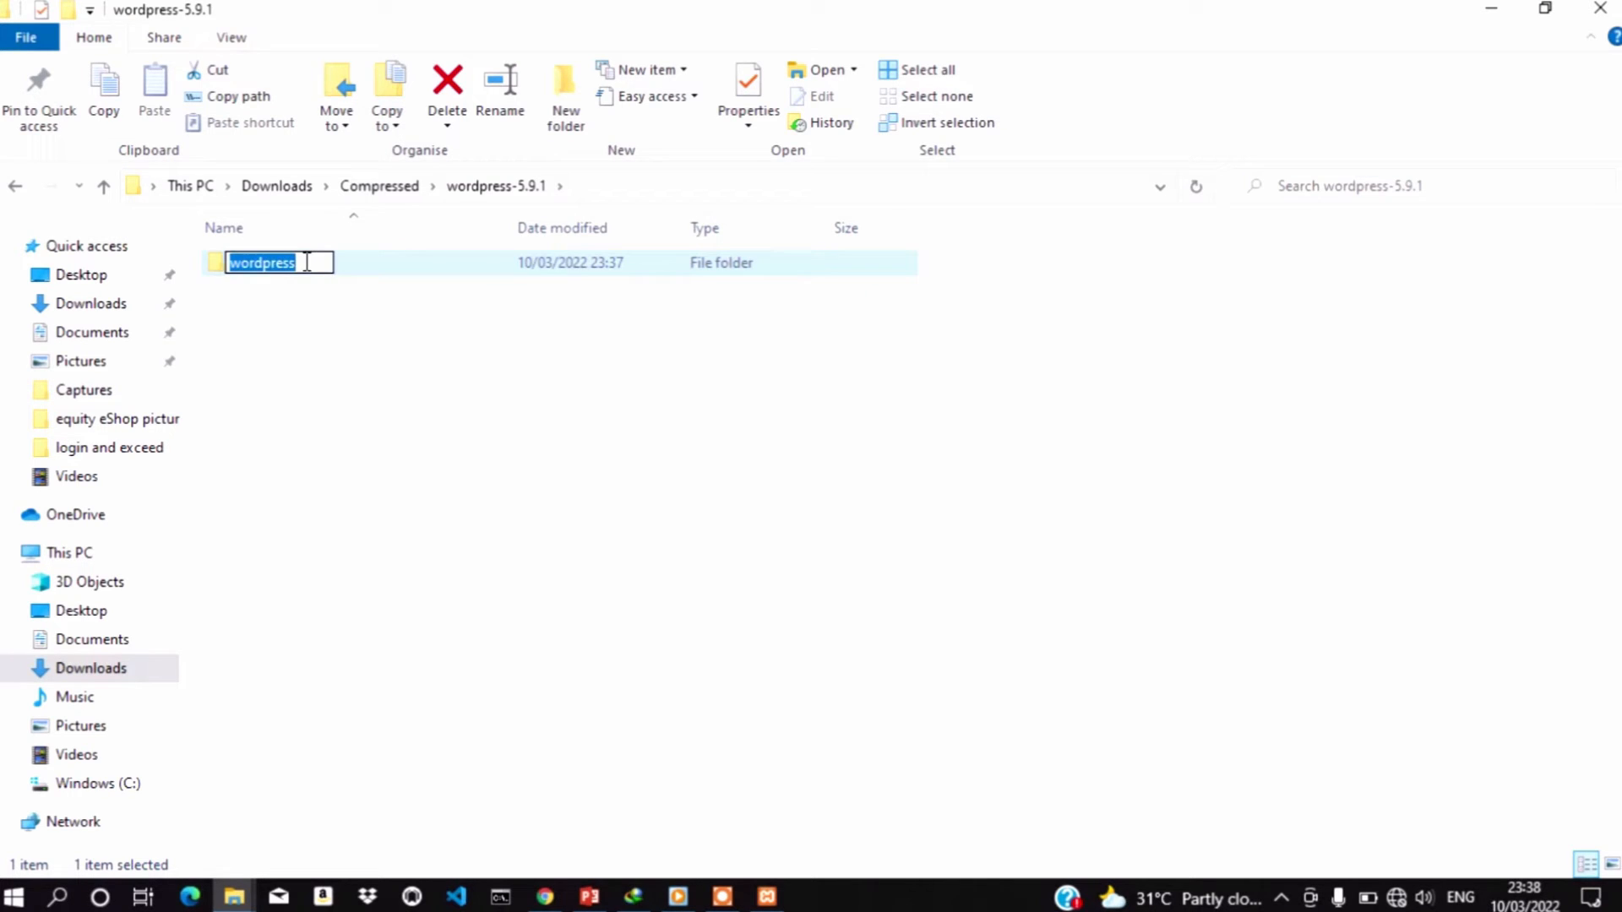
key(BackSpace)
text(wpt)
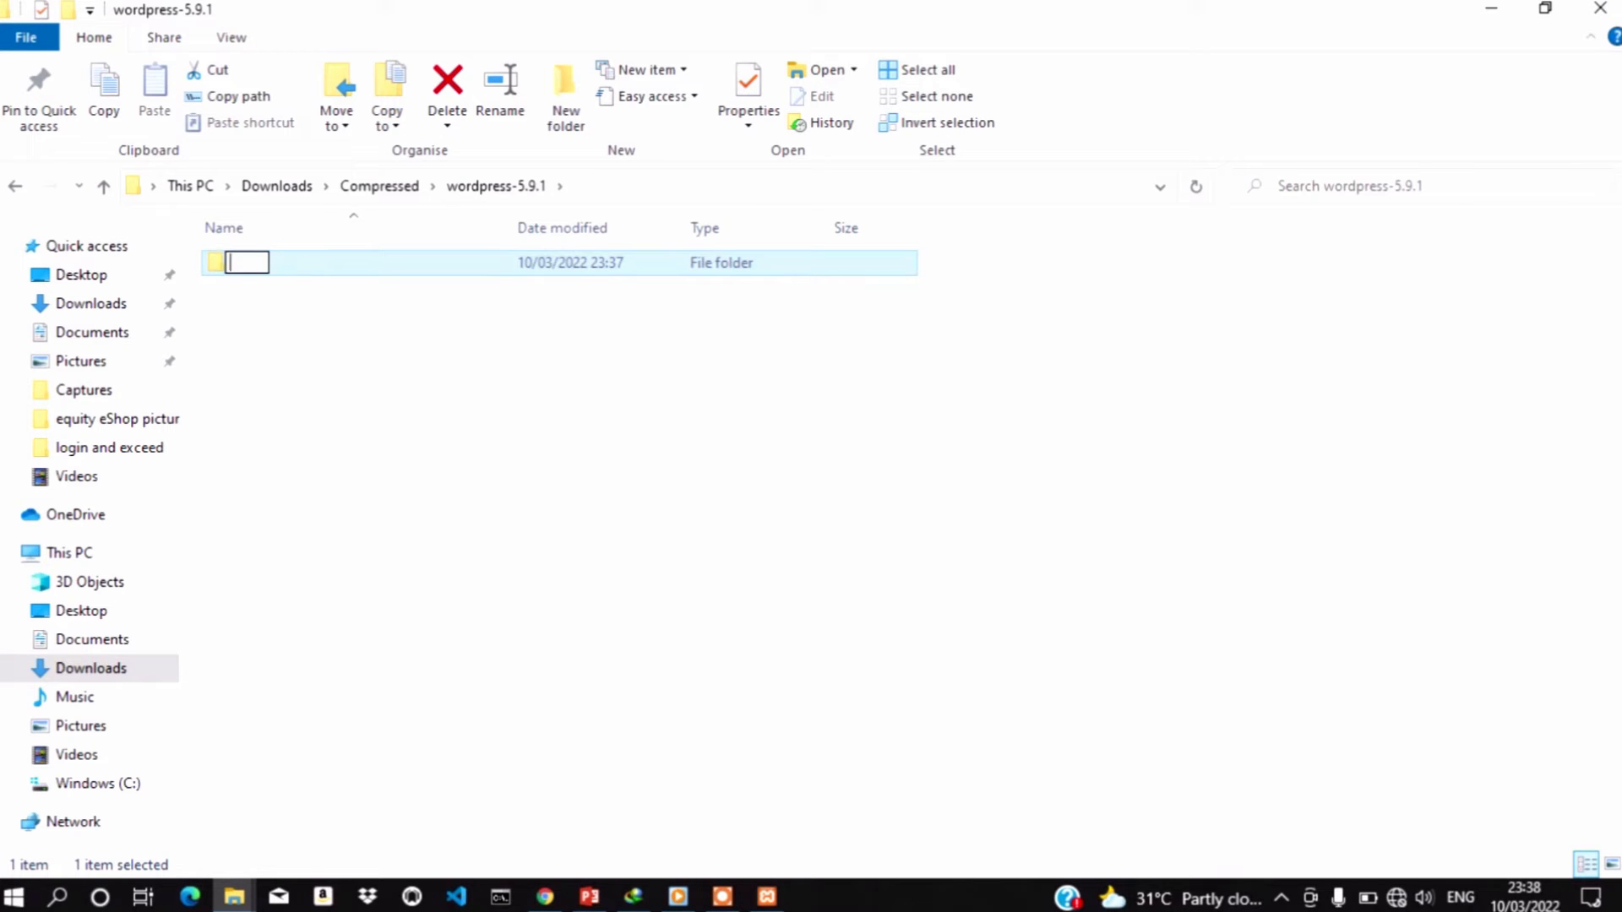
text(utor)
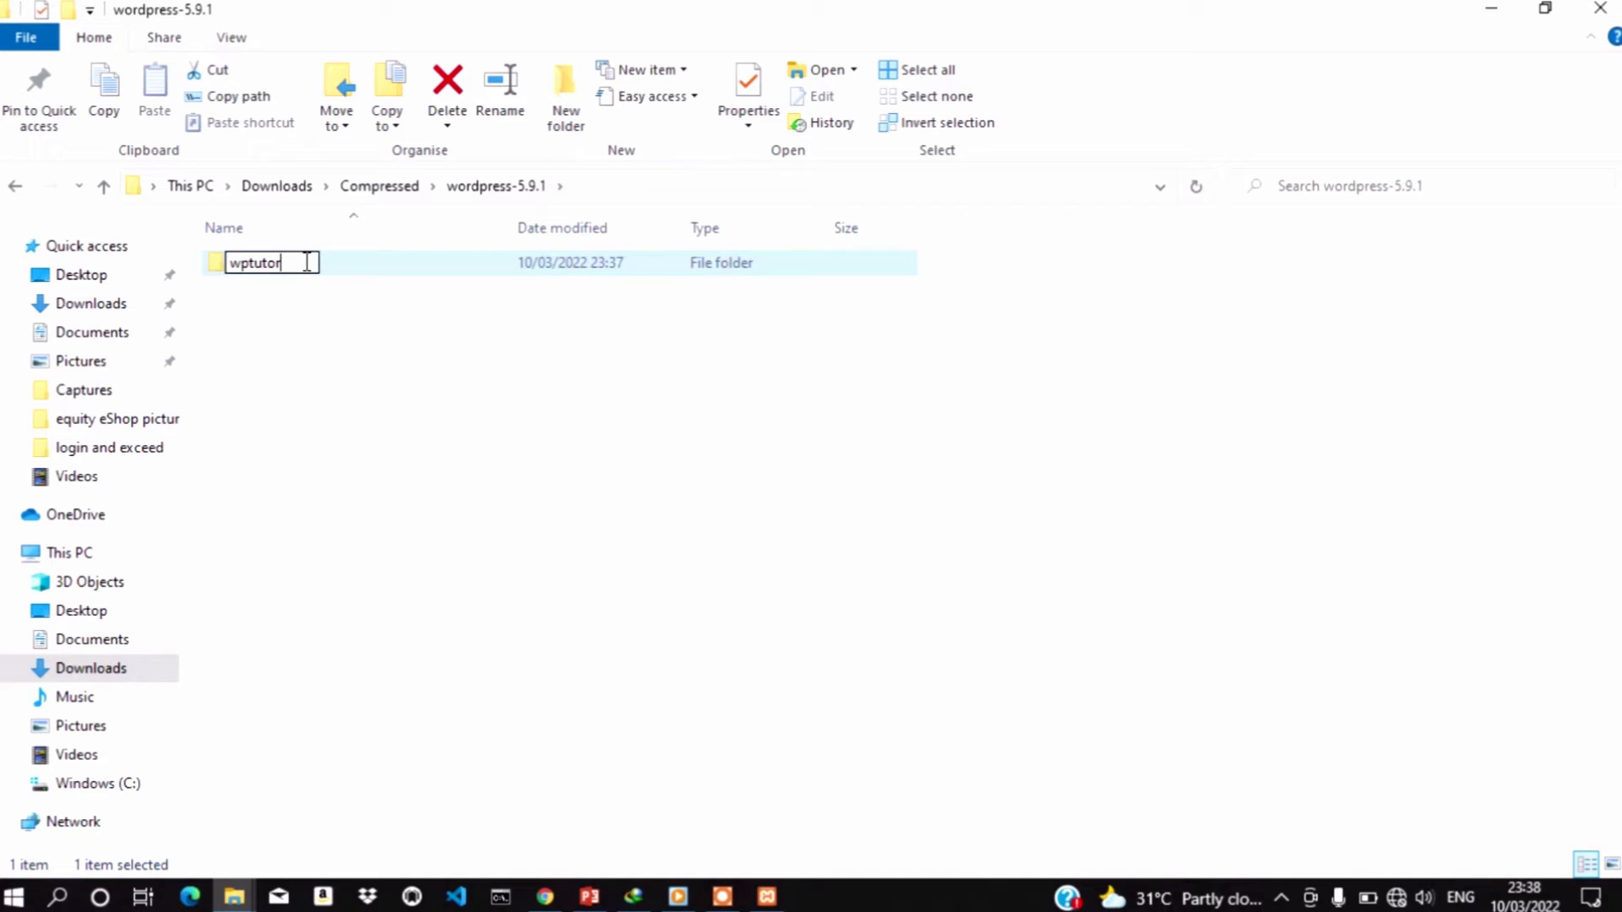
text(ial)
key(Return)
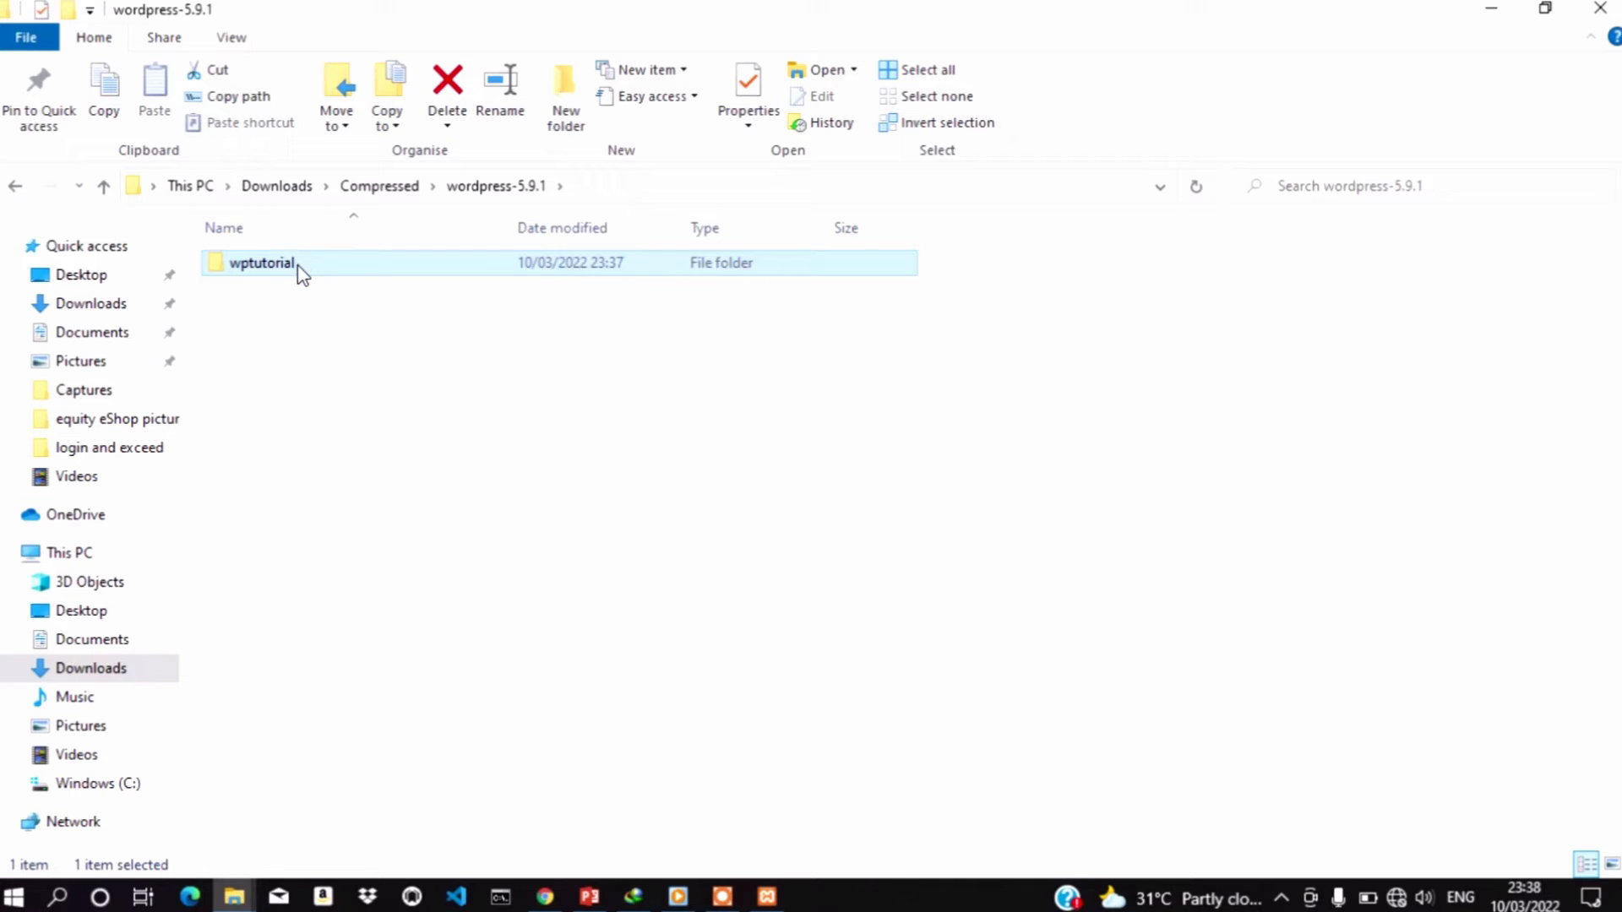
right_click(298, 265)
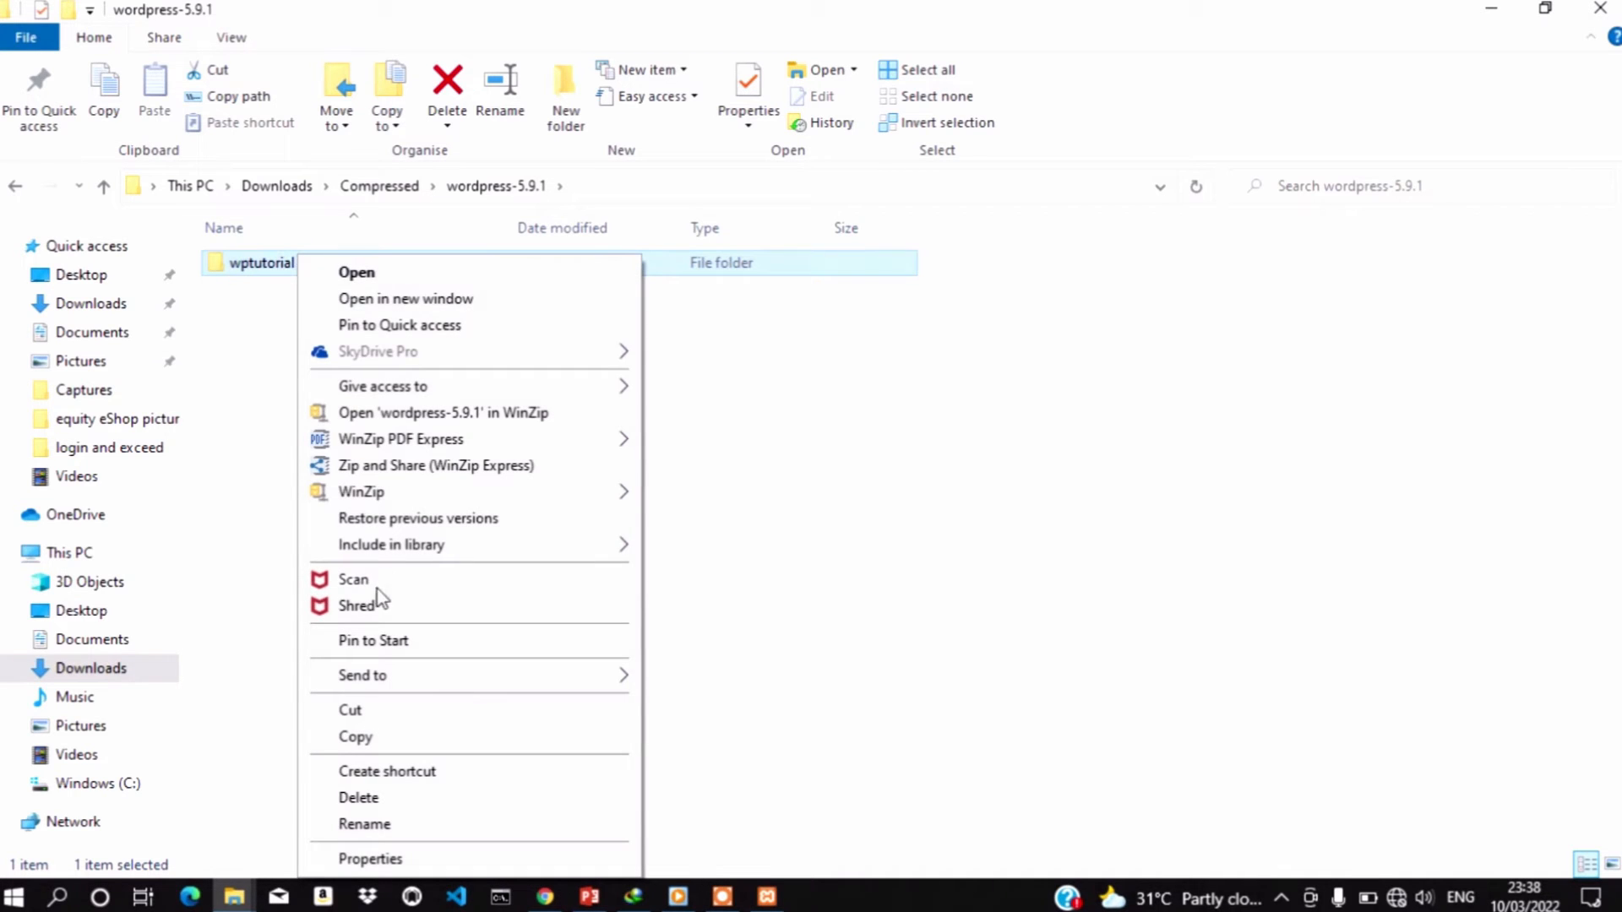
click(376, 740)
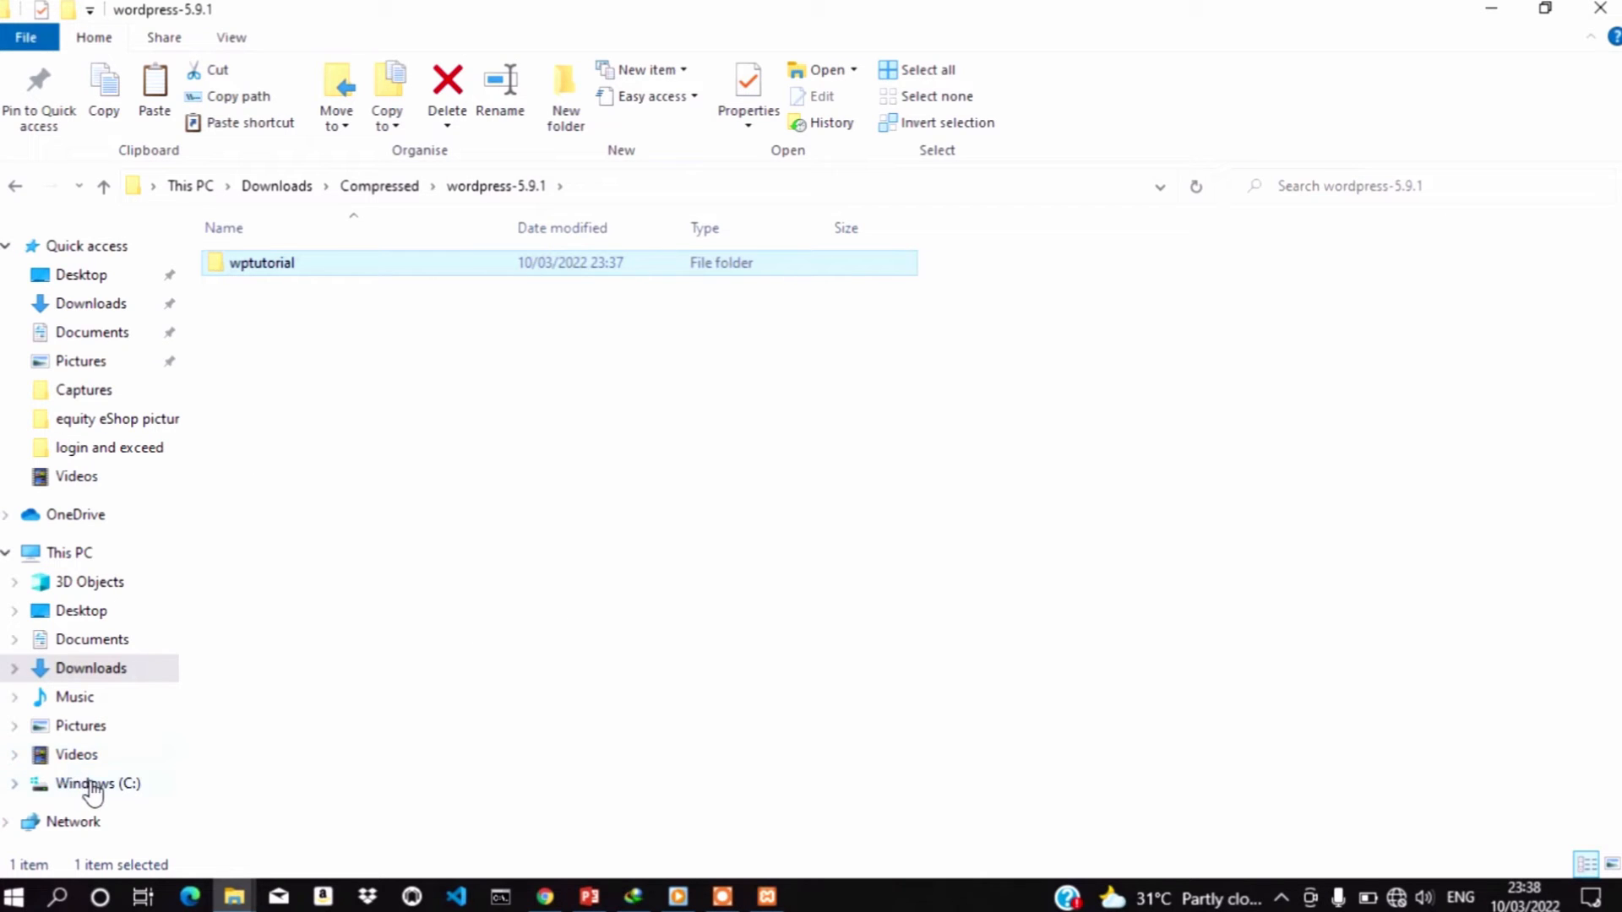
Paste the wptutorial folder into C:\xampp\htdocs
click(78, 552)
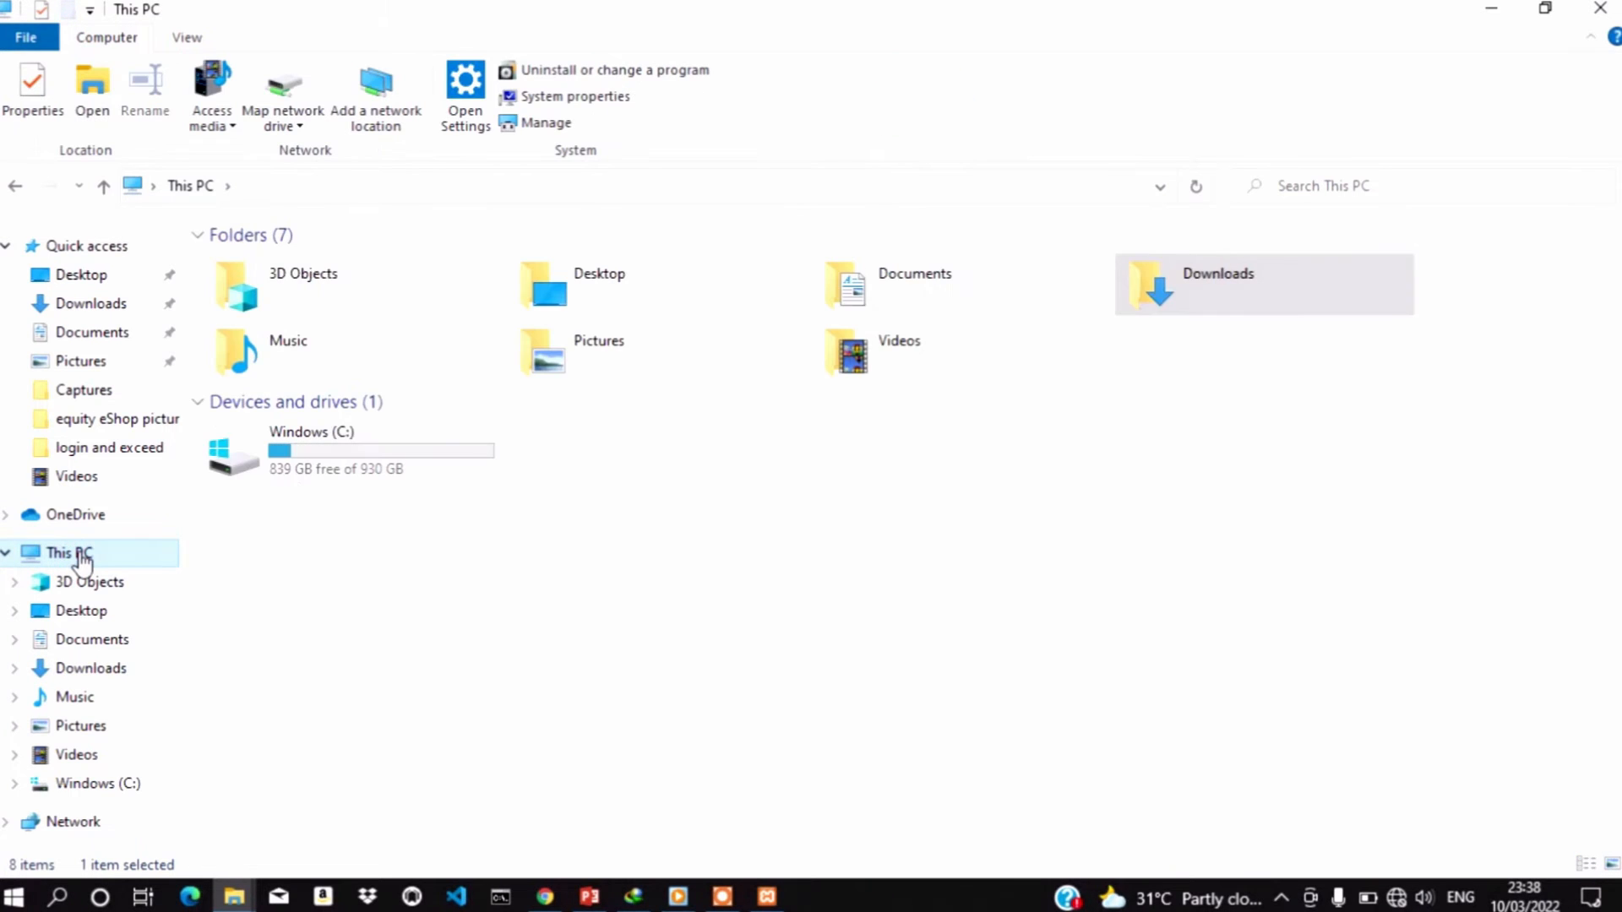
double_click(296, 449)
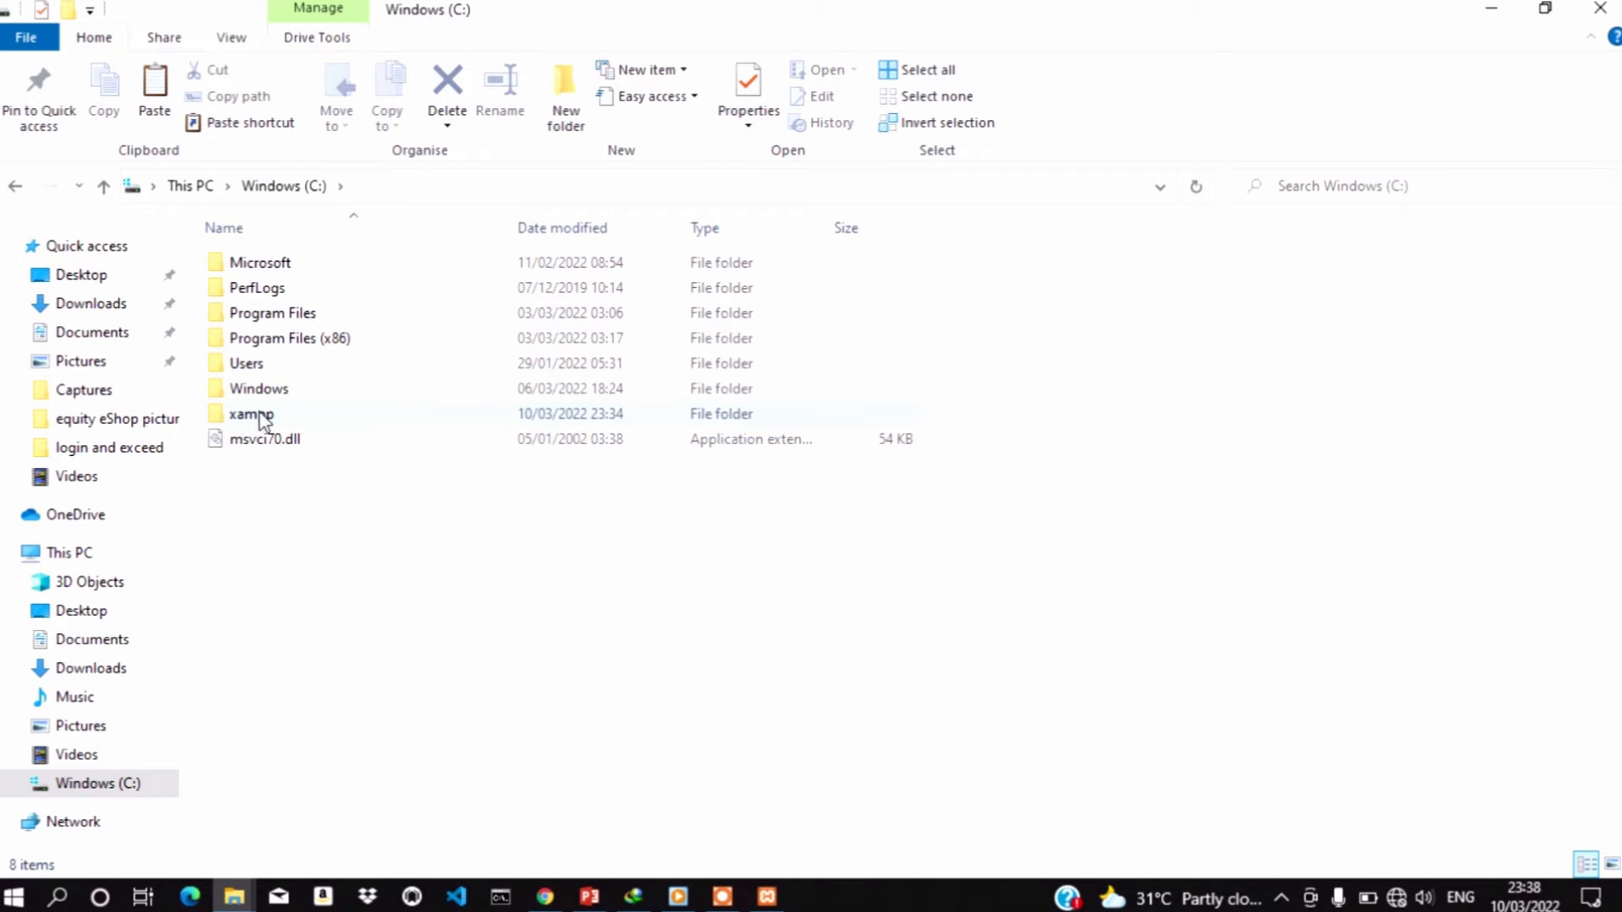
click(768, 899)
click(769, 899)
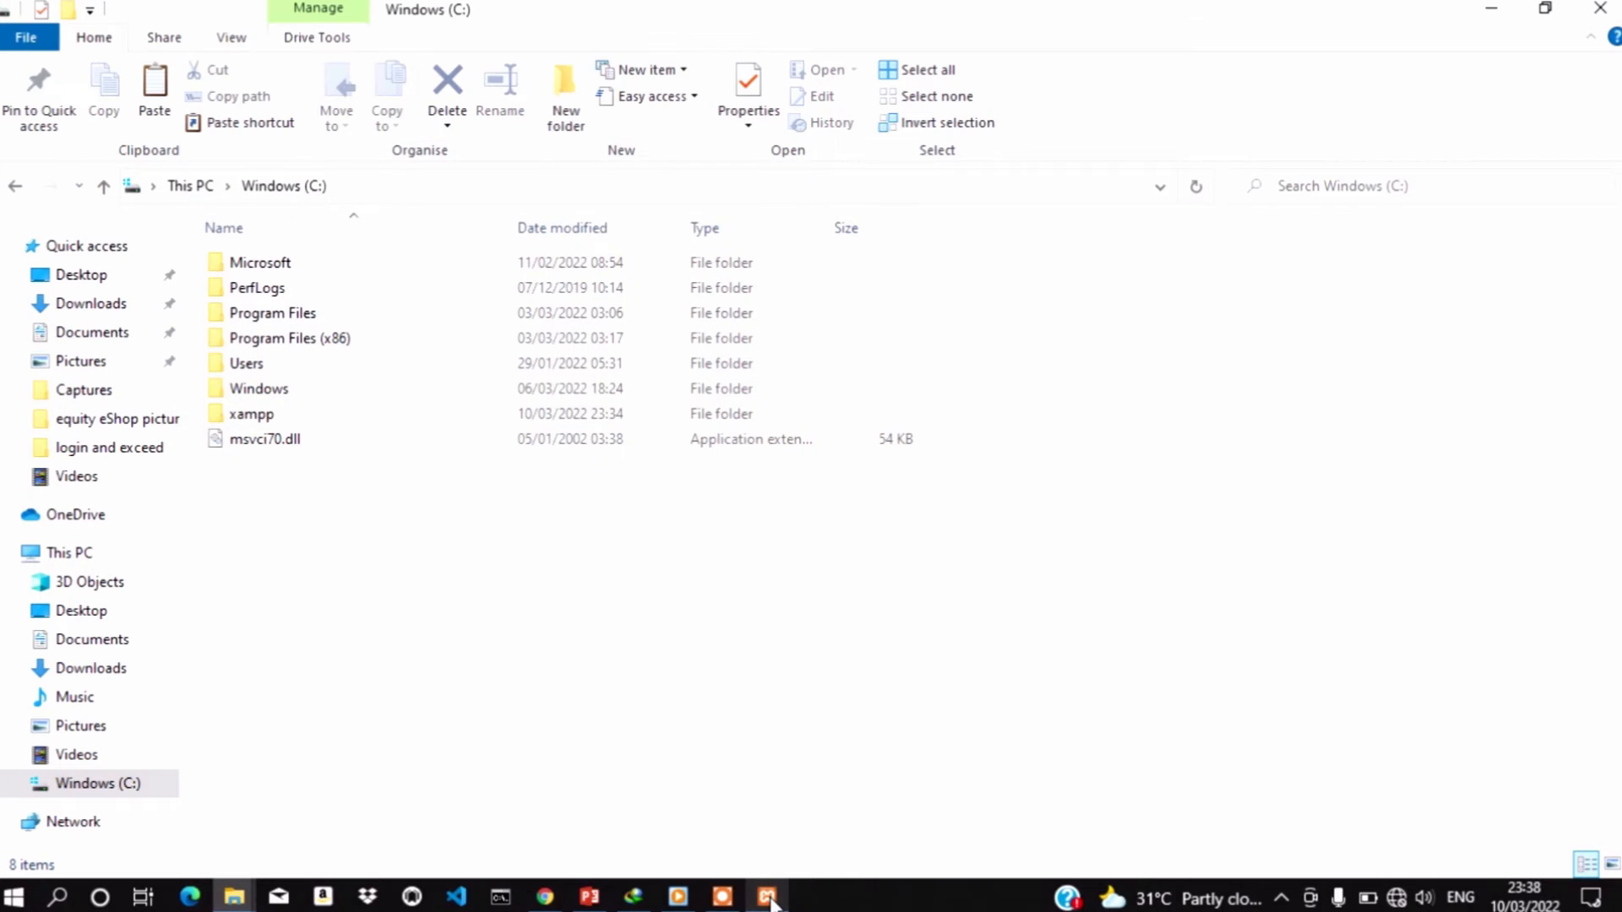
double_click(251, 415)
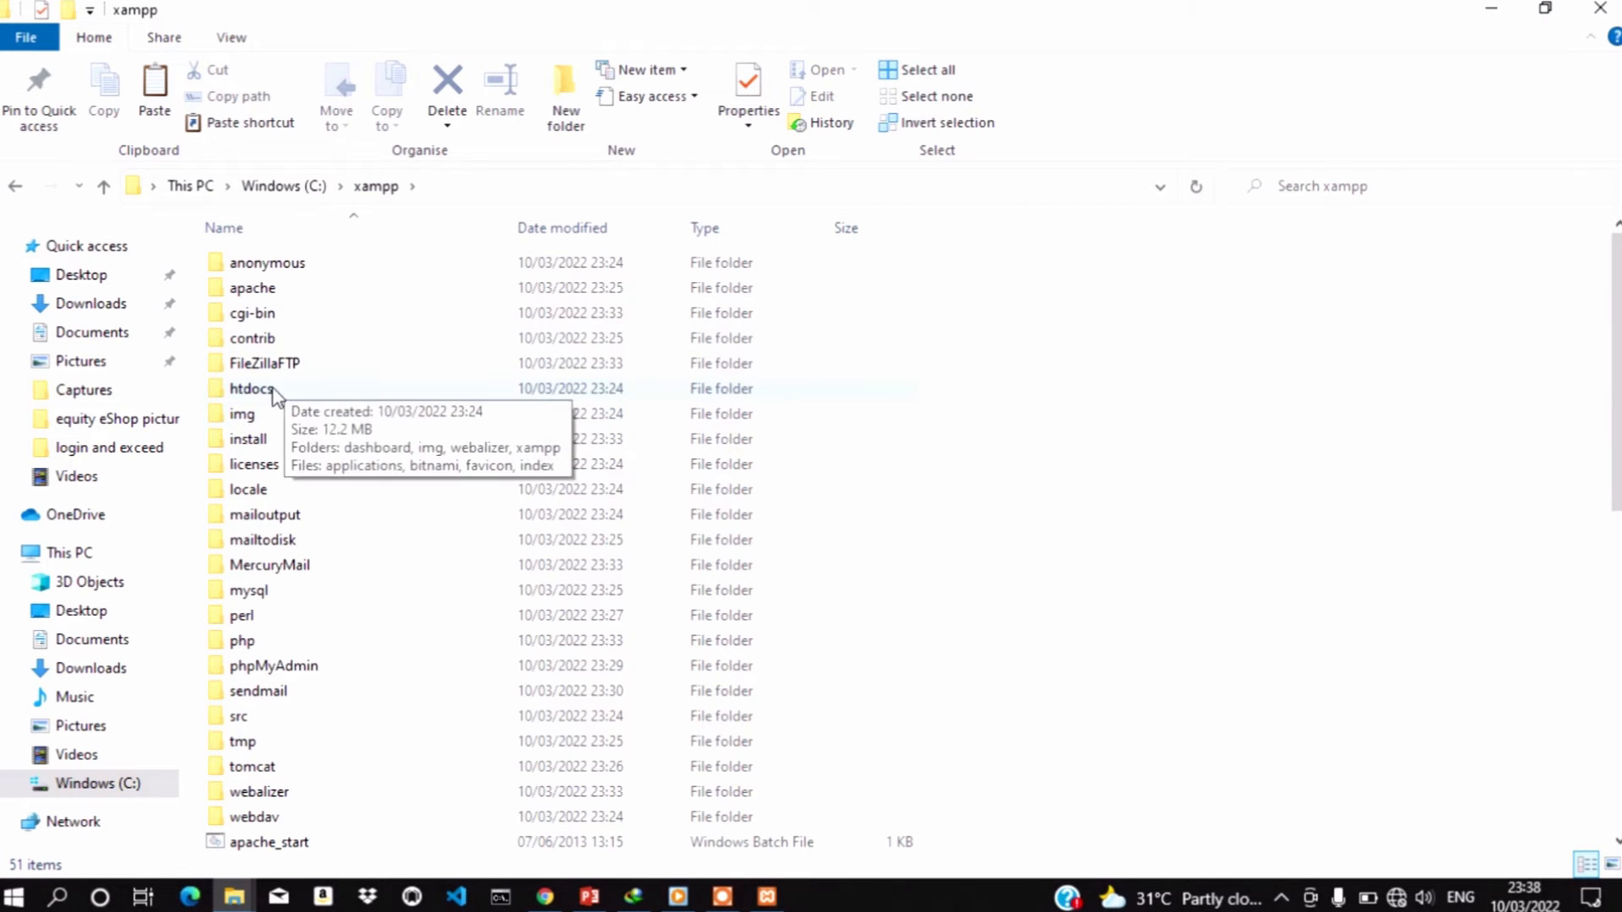
double_click(268, 390)
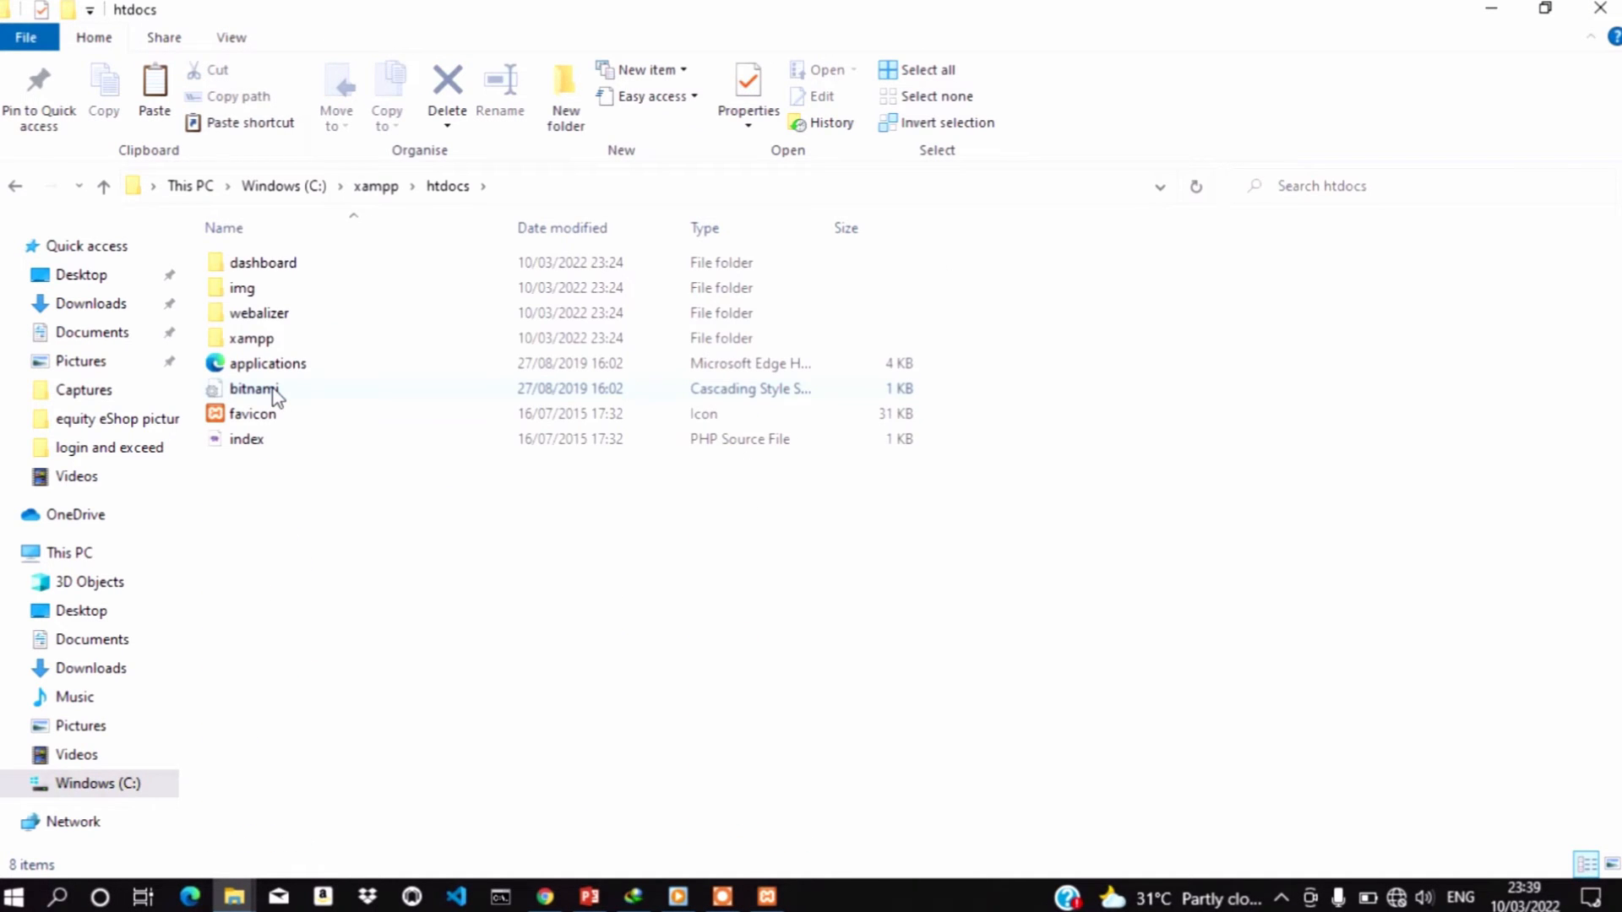
right_click(334, 466)
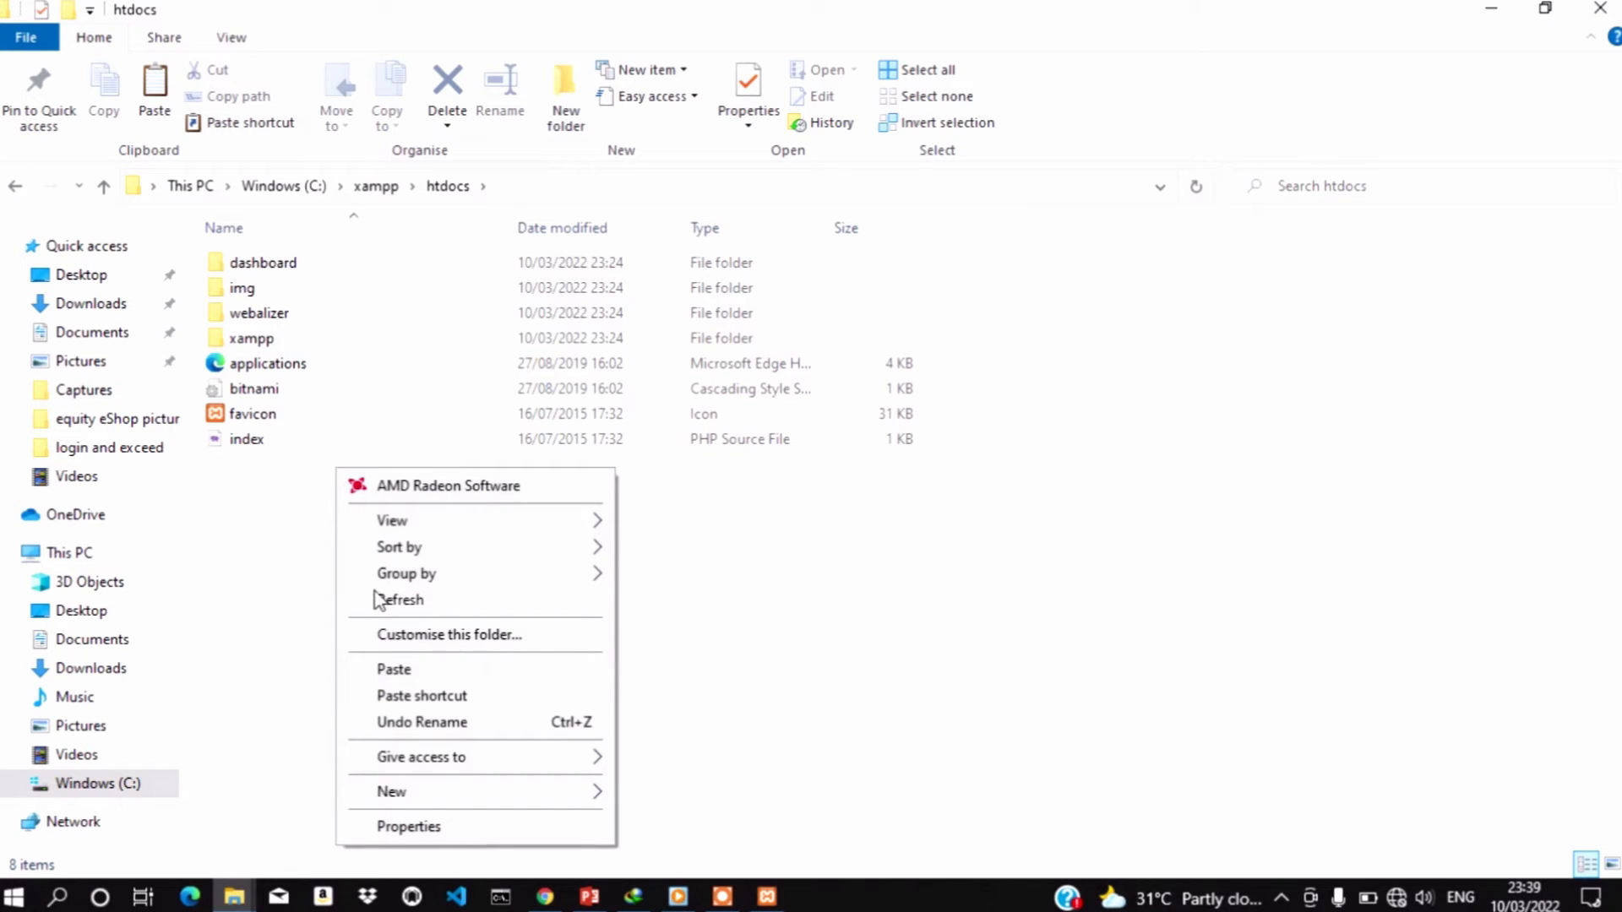
click(403, 671)
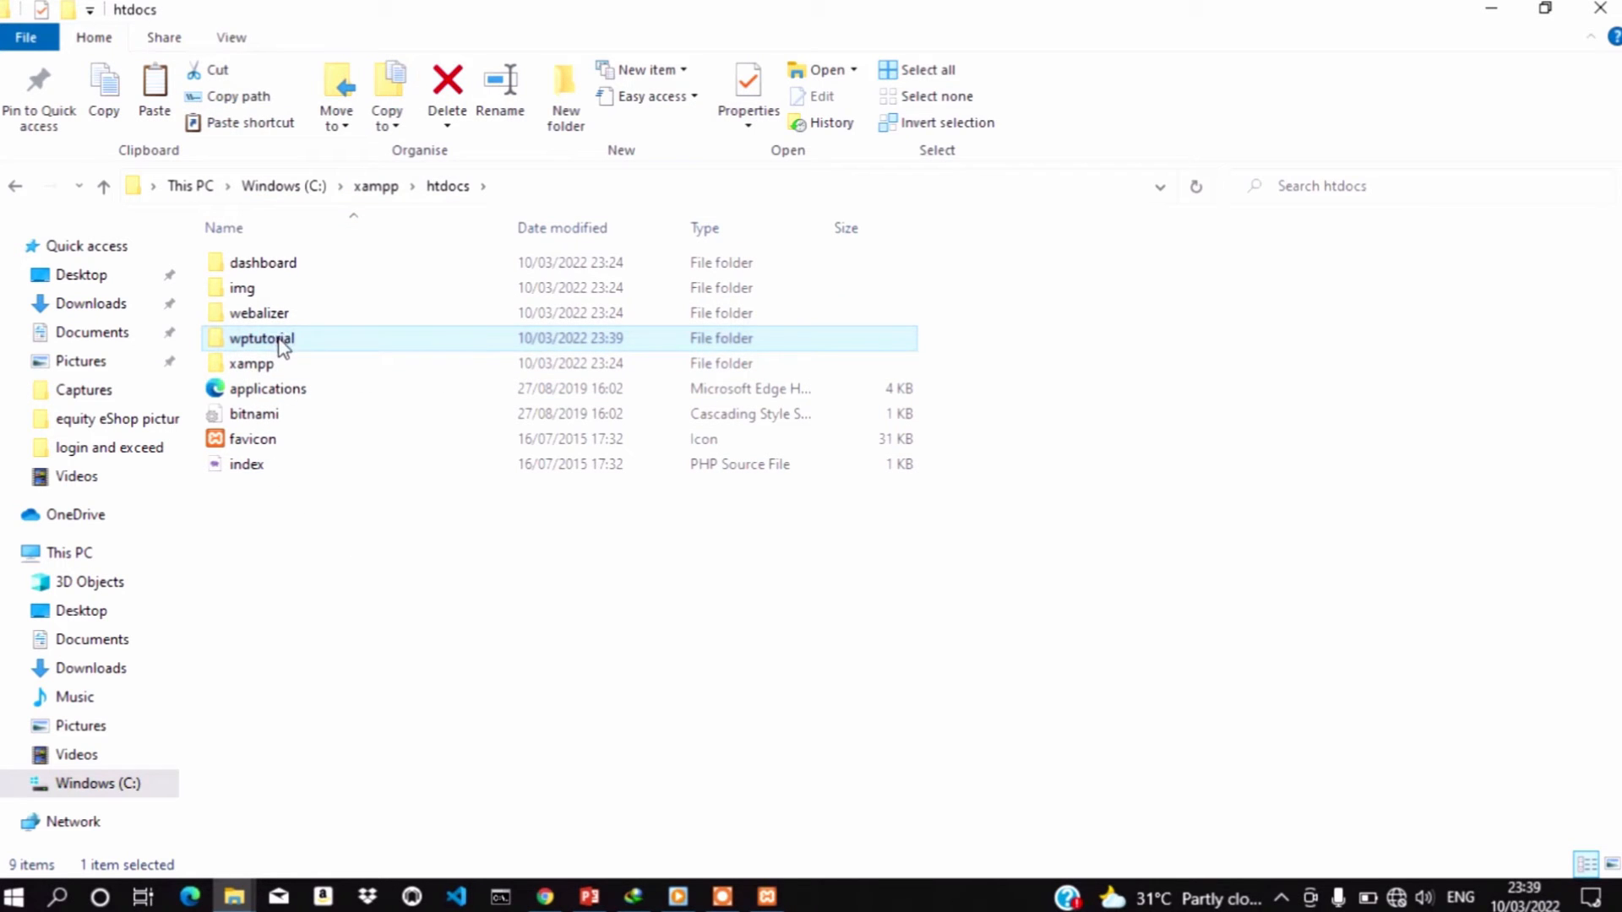
Bring XAMPP Control Panel v3.3.0 to the front
click(350, 533)
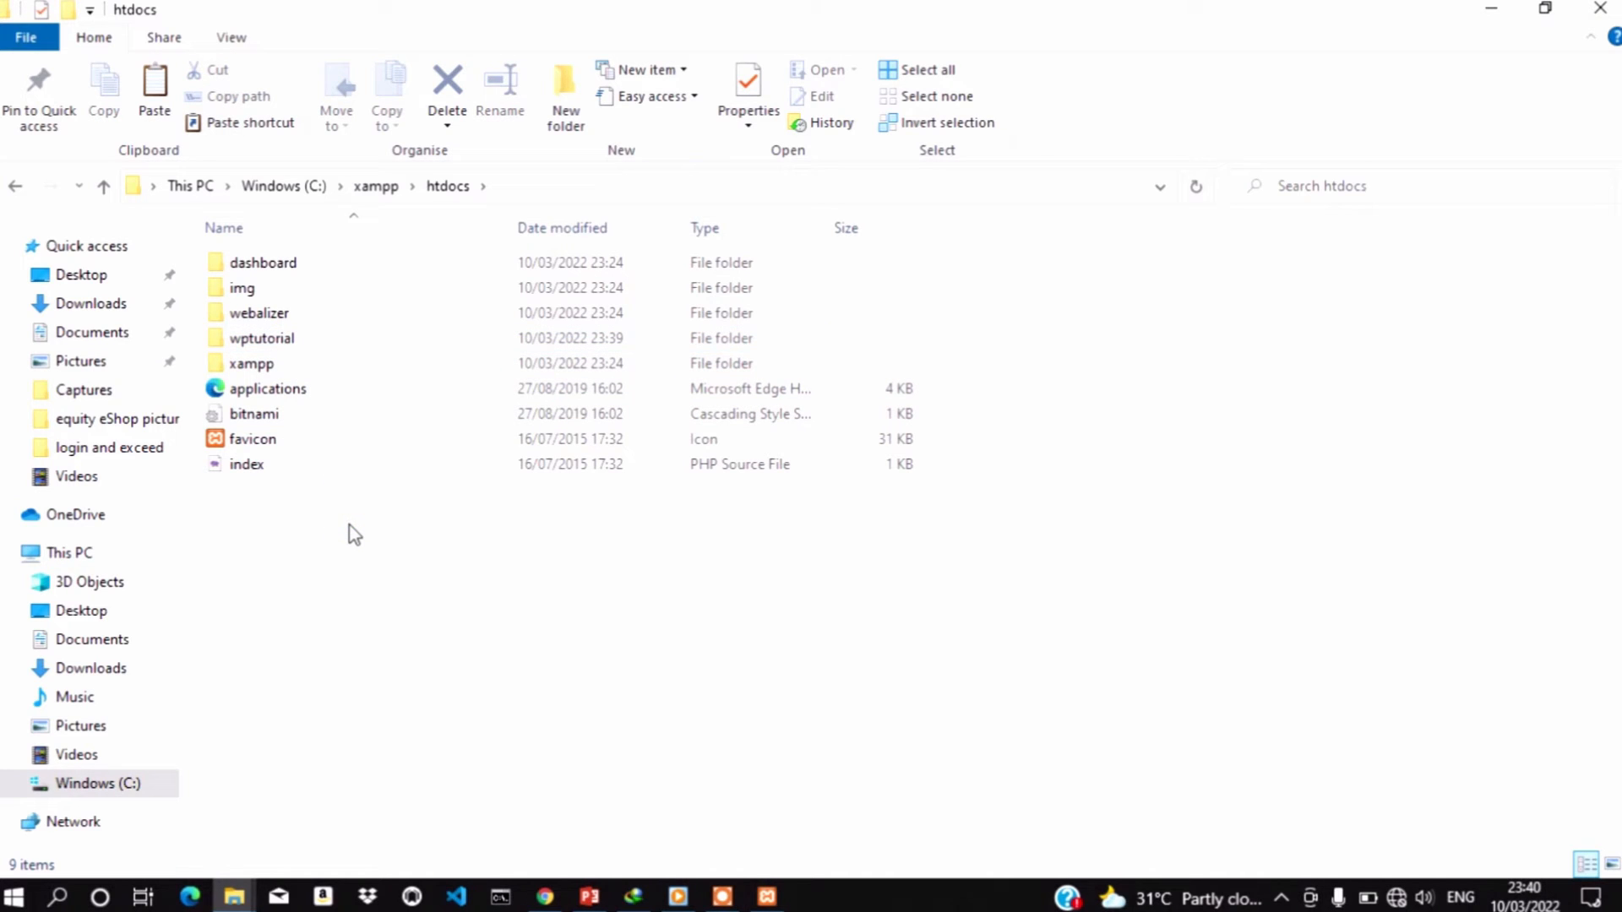
click(815, 667)
click(771, 906)
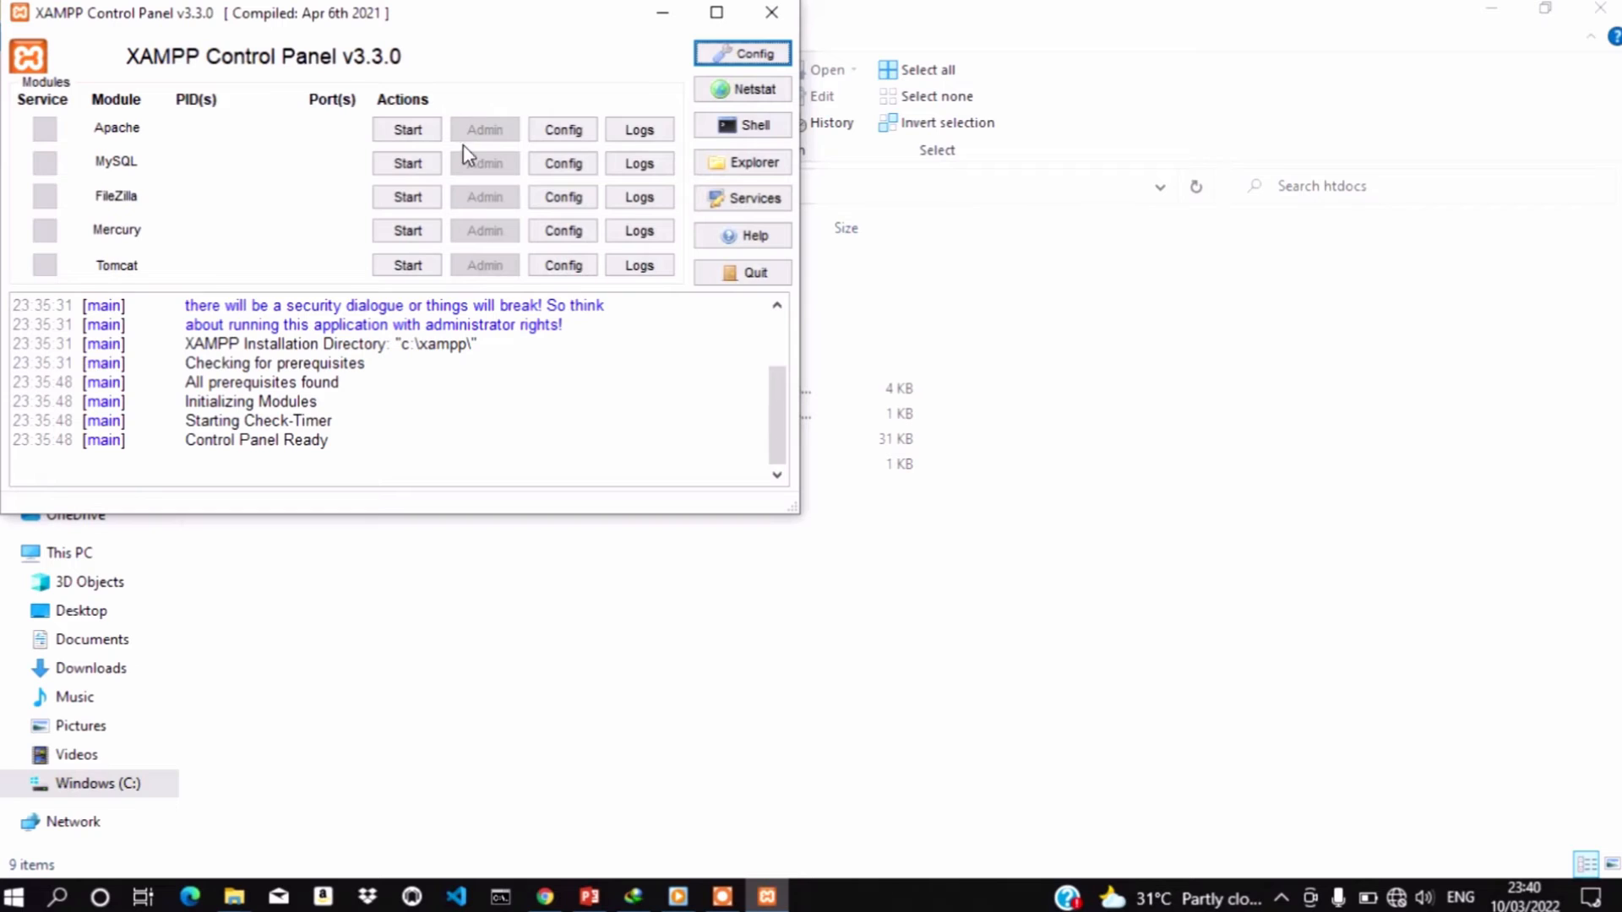
Launch XAMPP Control Panel from Windows search and start the Apache and MySQL services
click(58, 897)
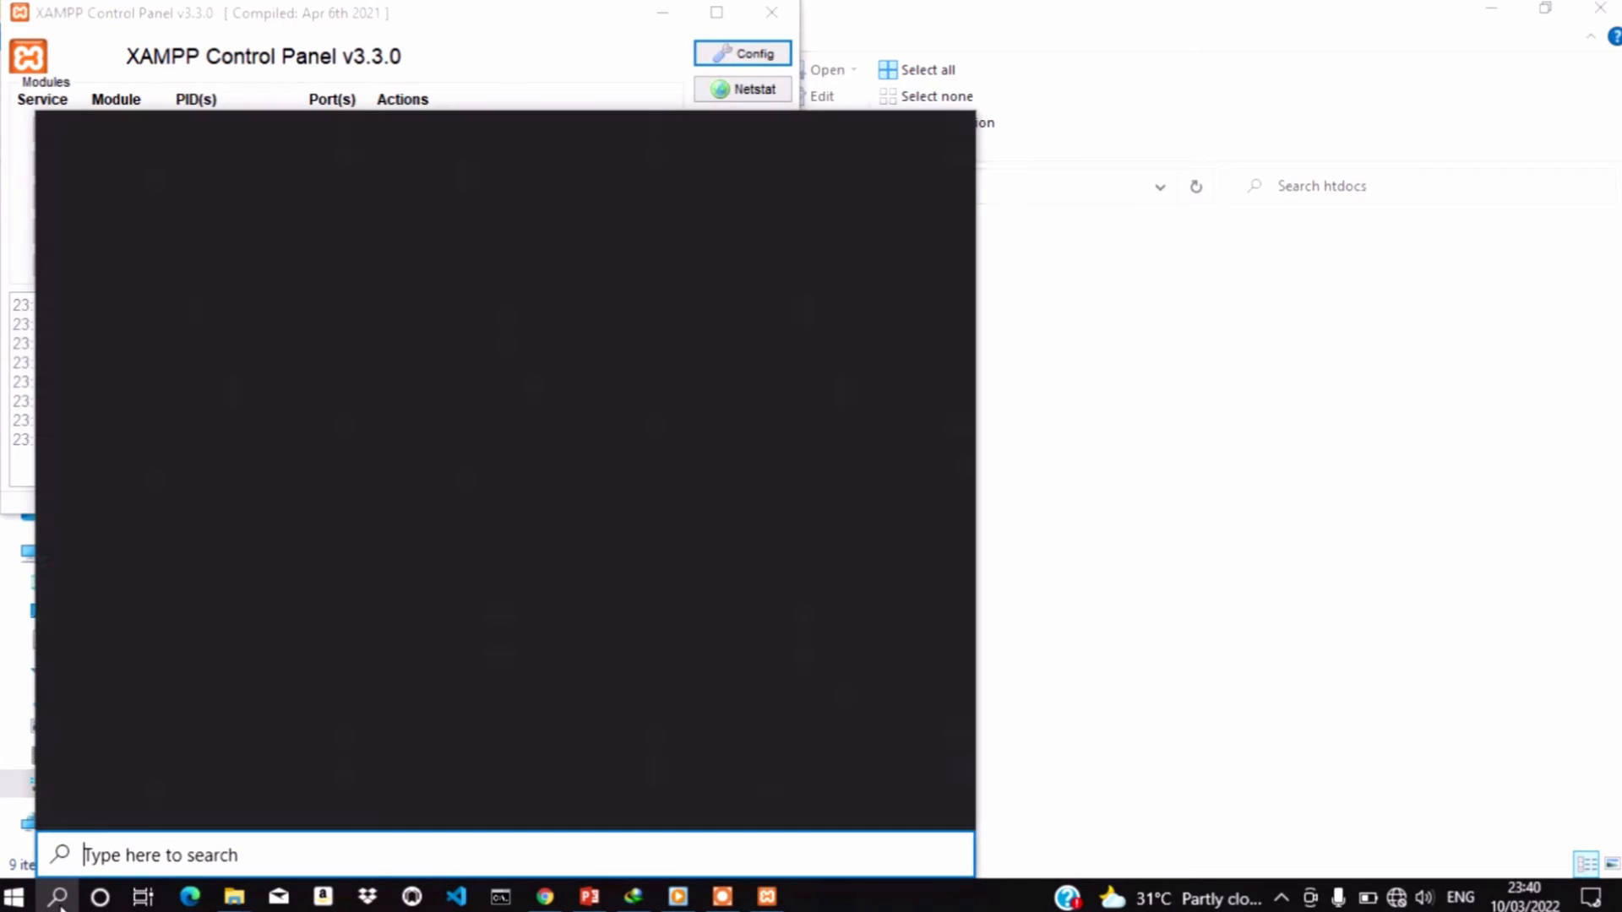
text(l)
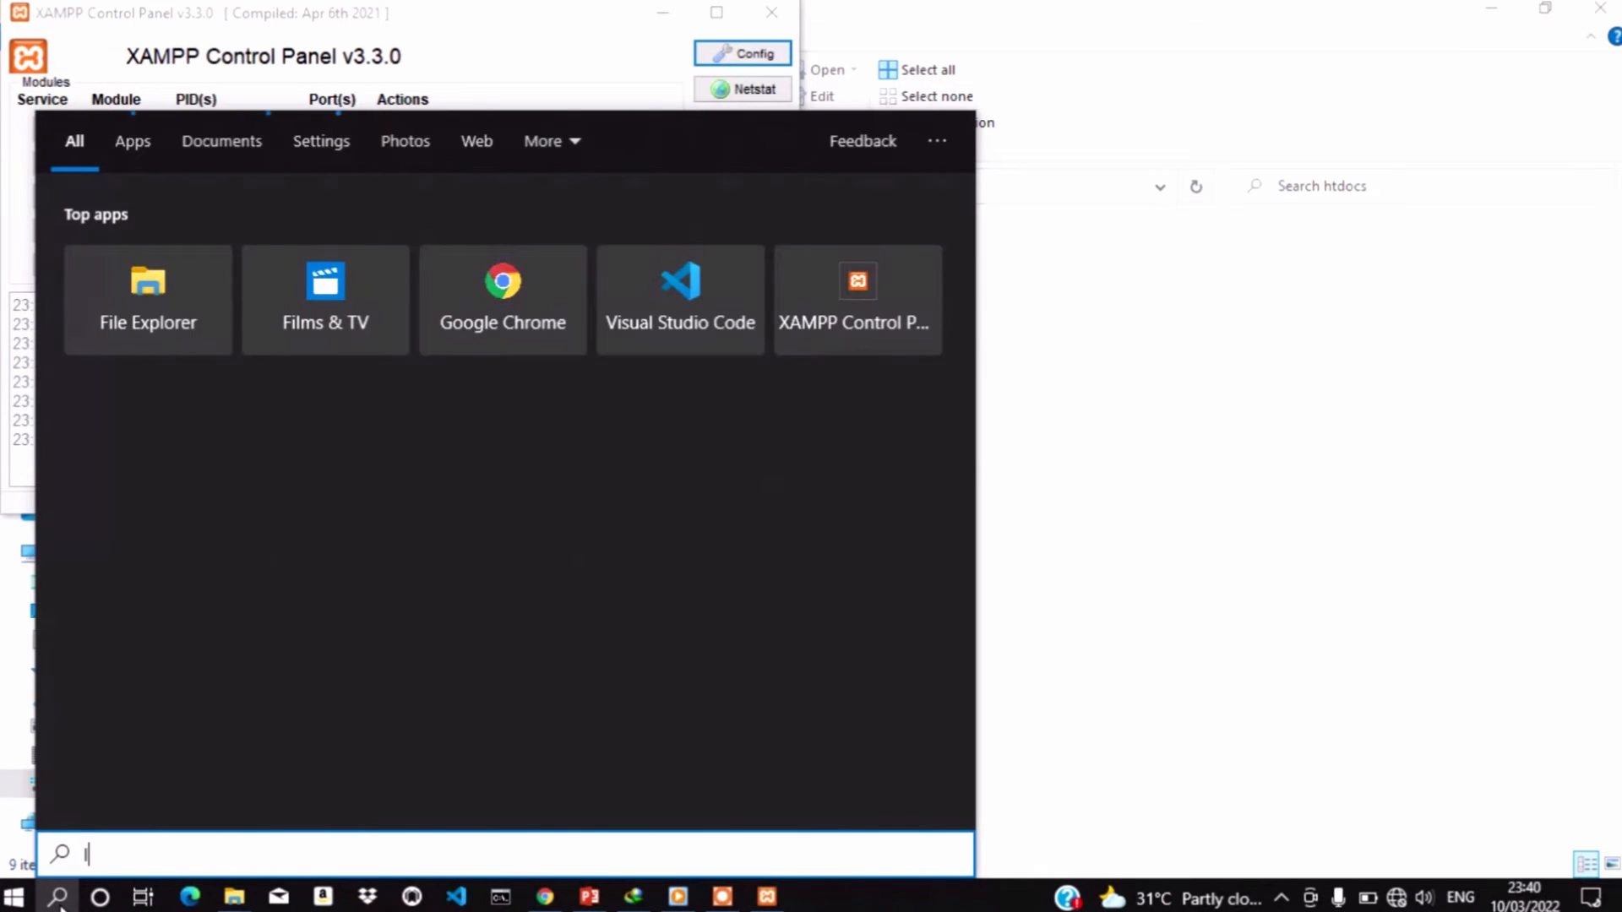
text(ocal)
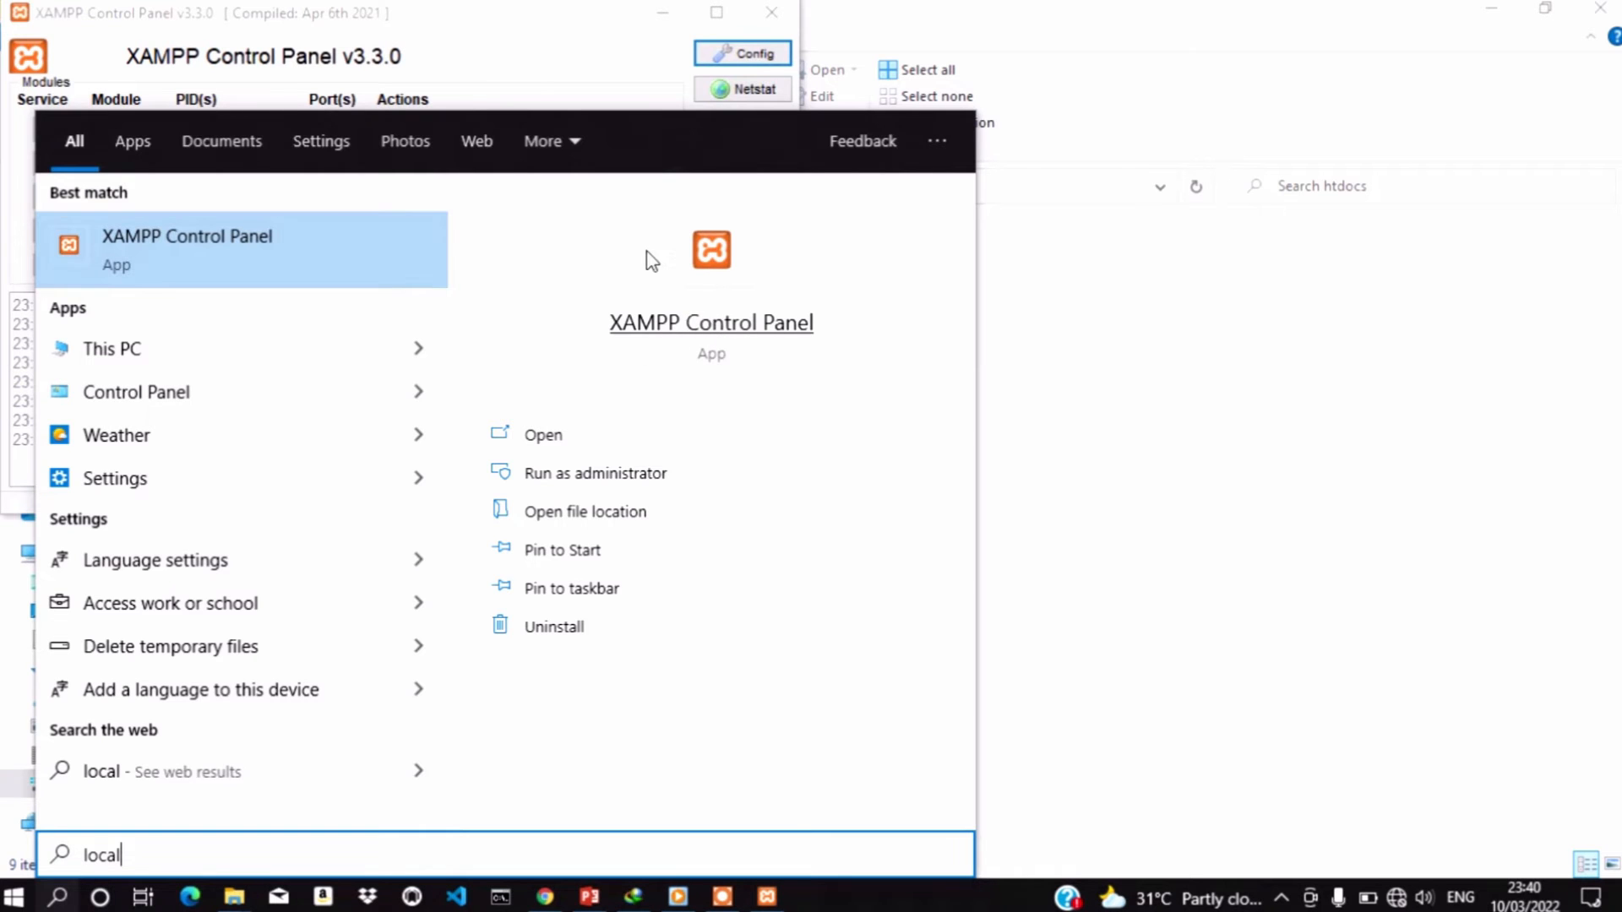
click(518, 50)
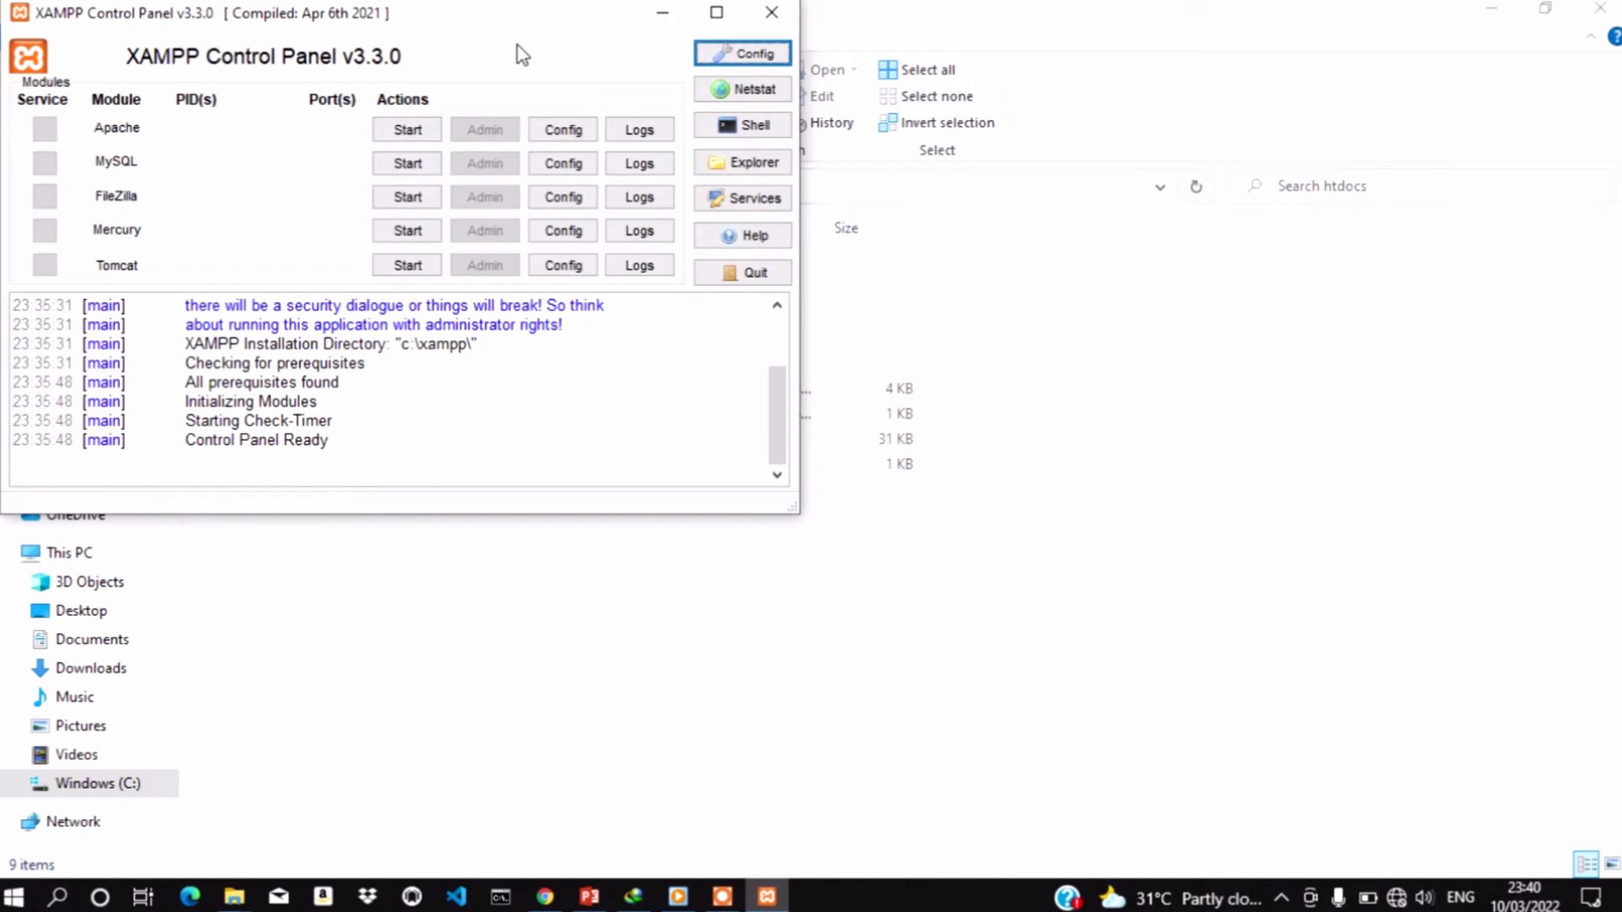
click(410, 135)
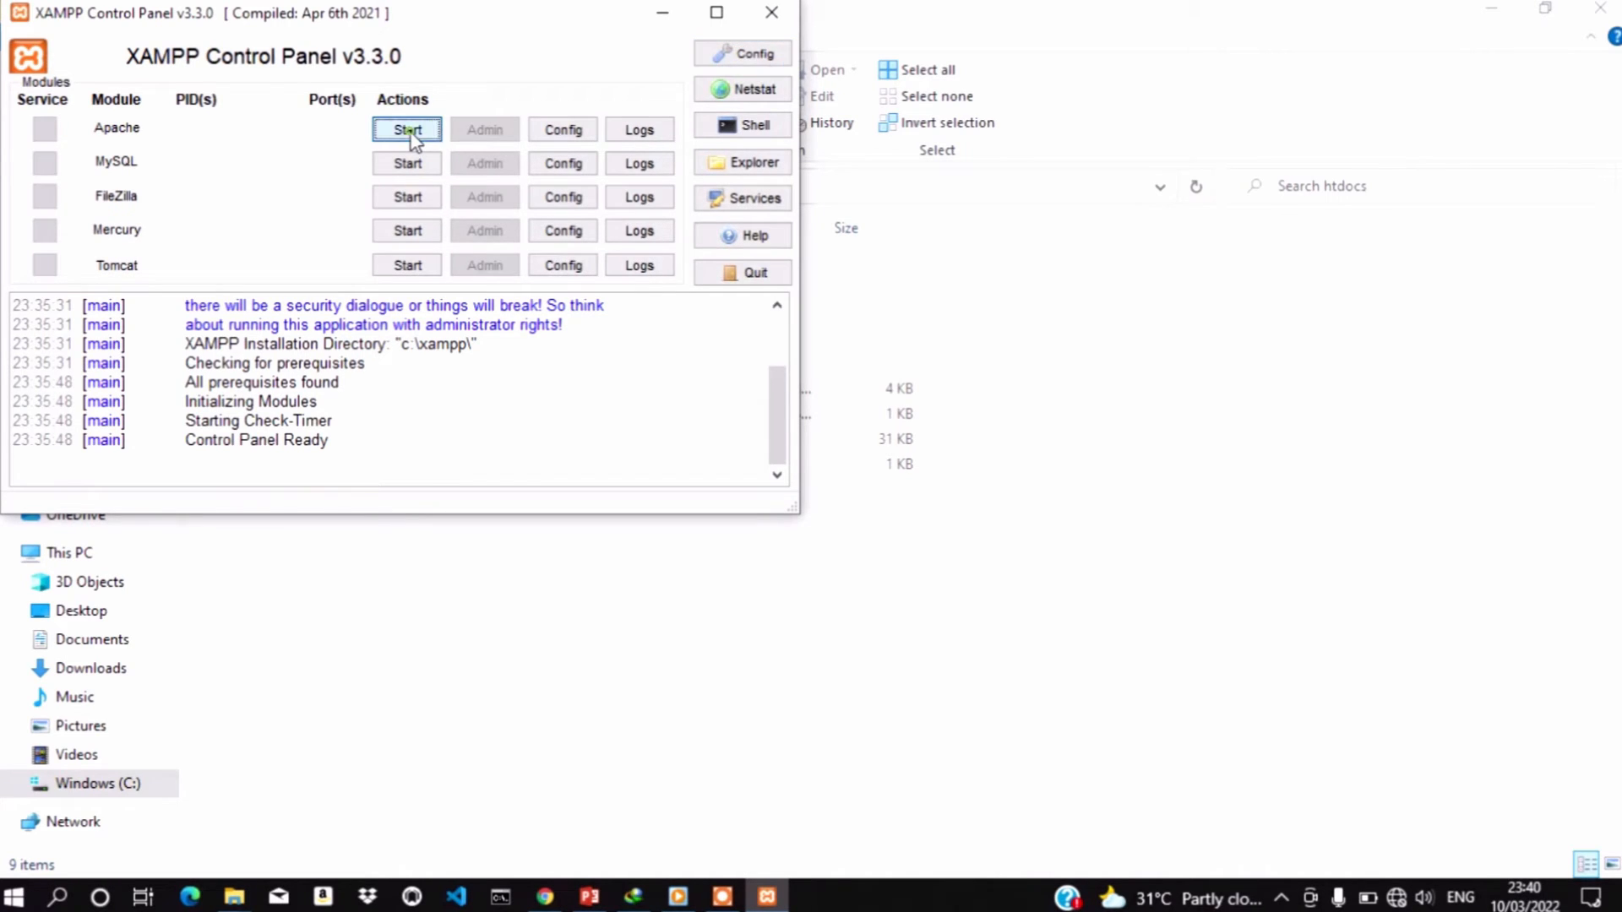
click(409, 165)
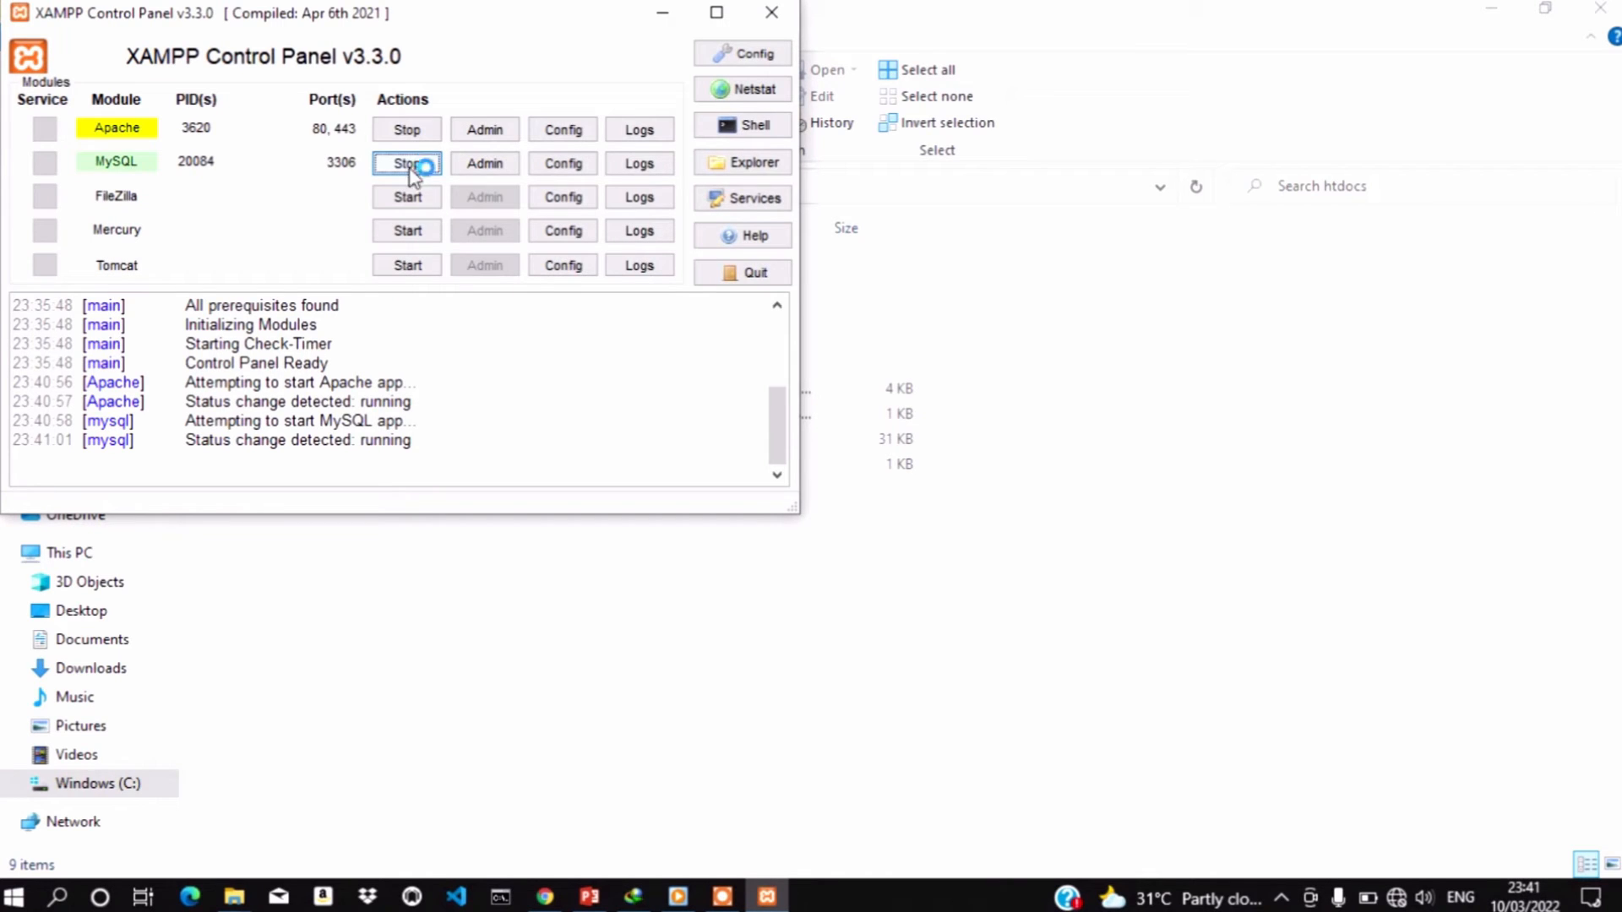
click(546, 897)
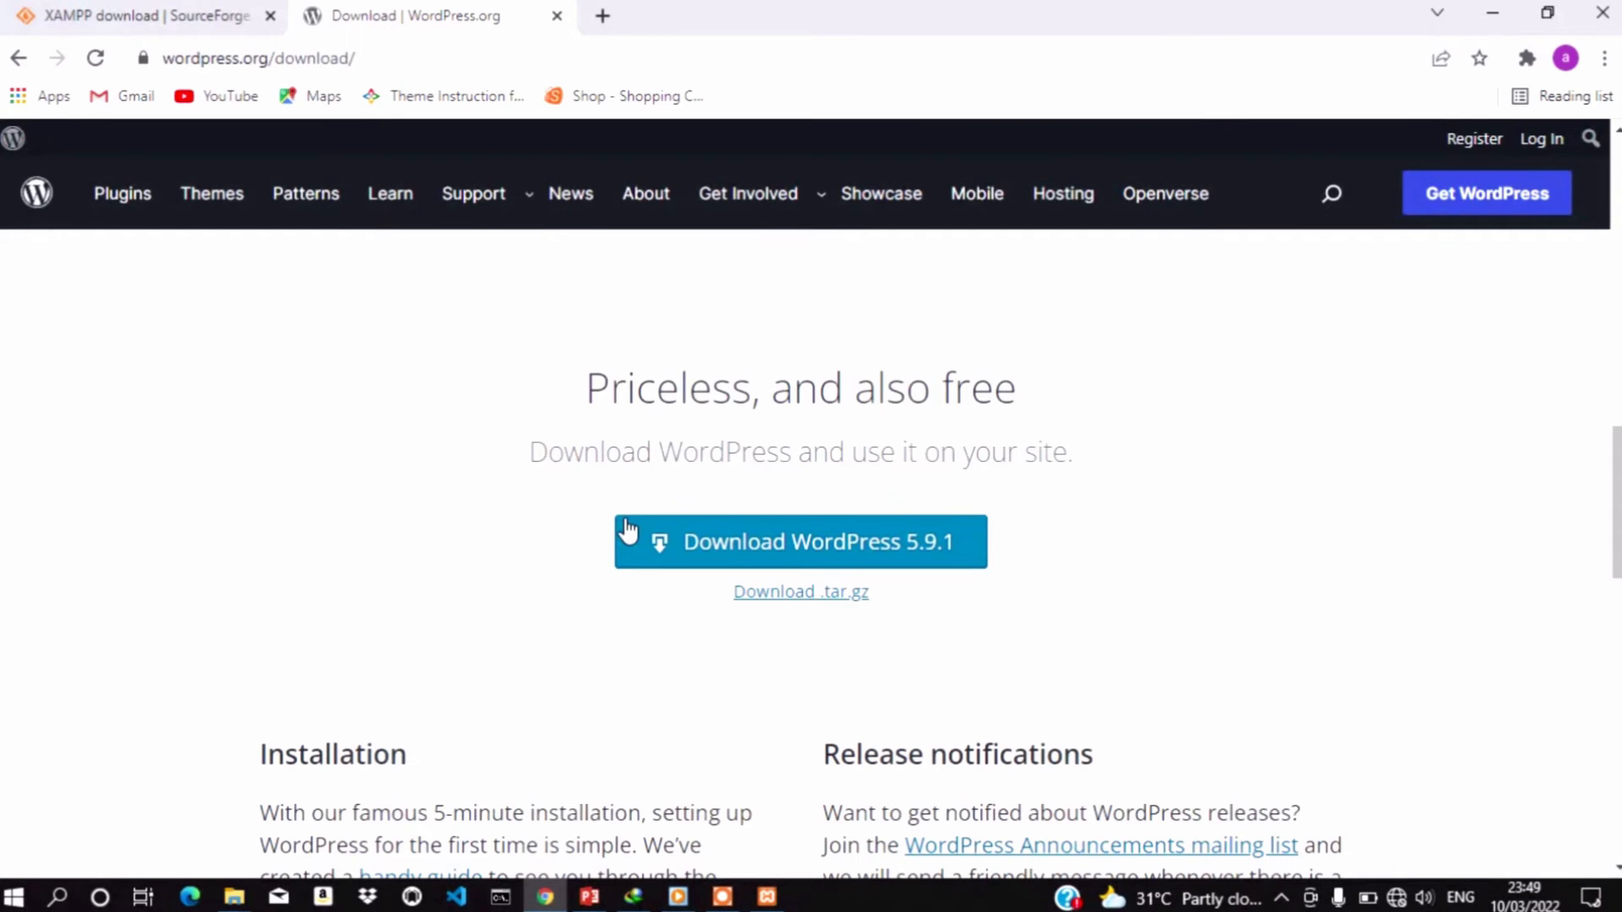
Load localhost in a new tab to show the XAMPP for Windows 7.4.27 welcome dashboard
click(599, 17)
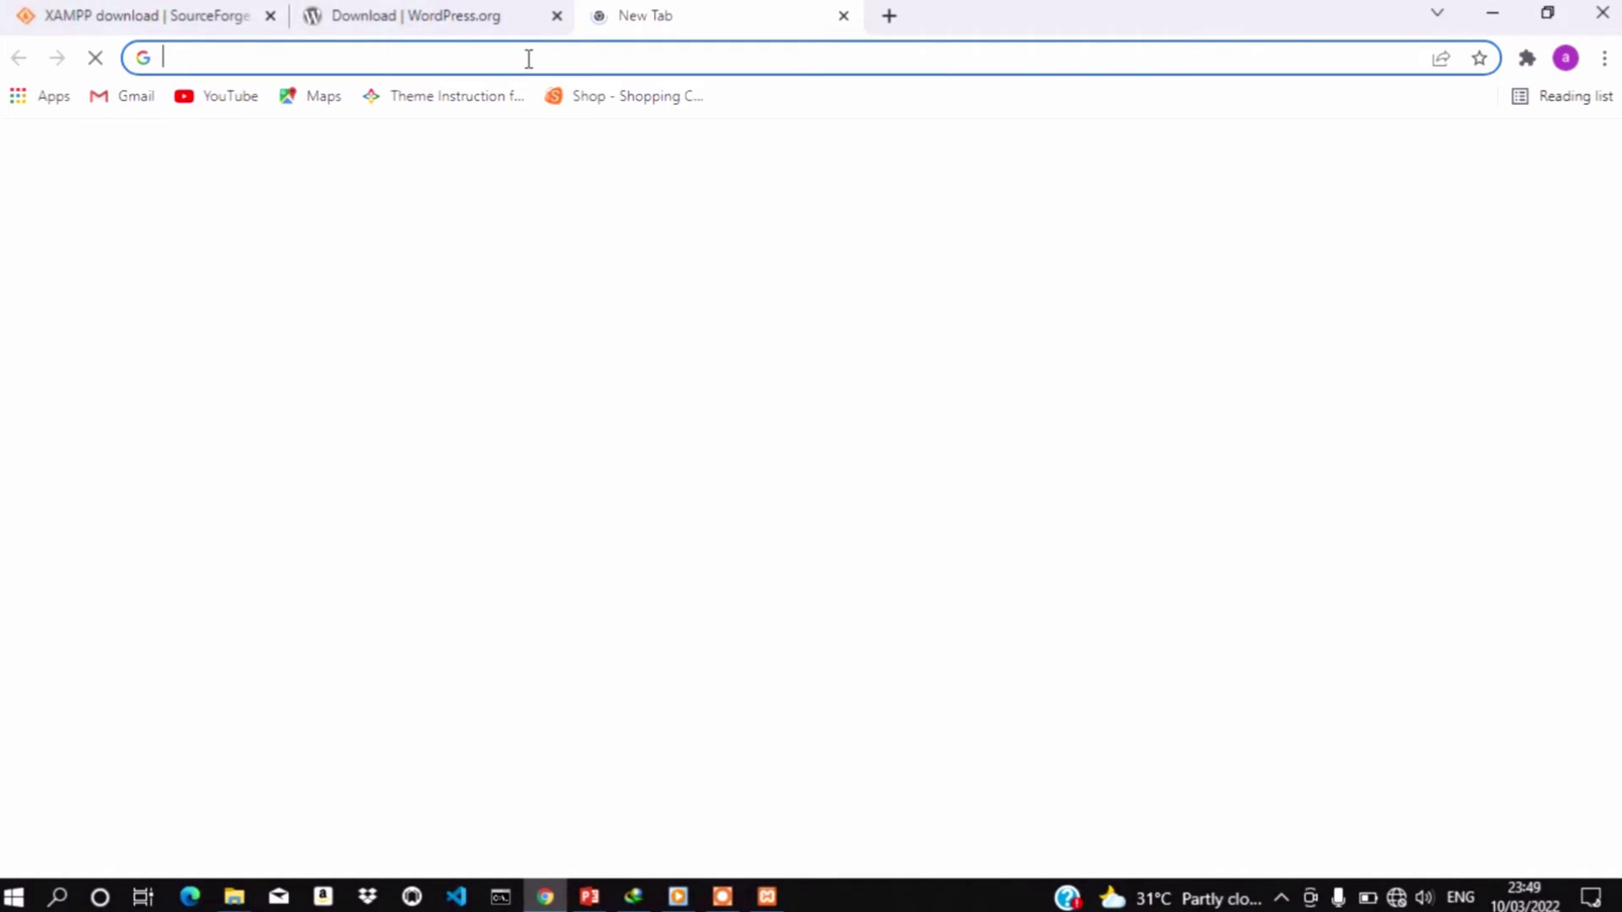
text(local)
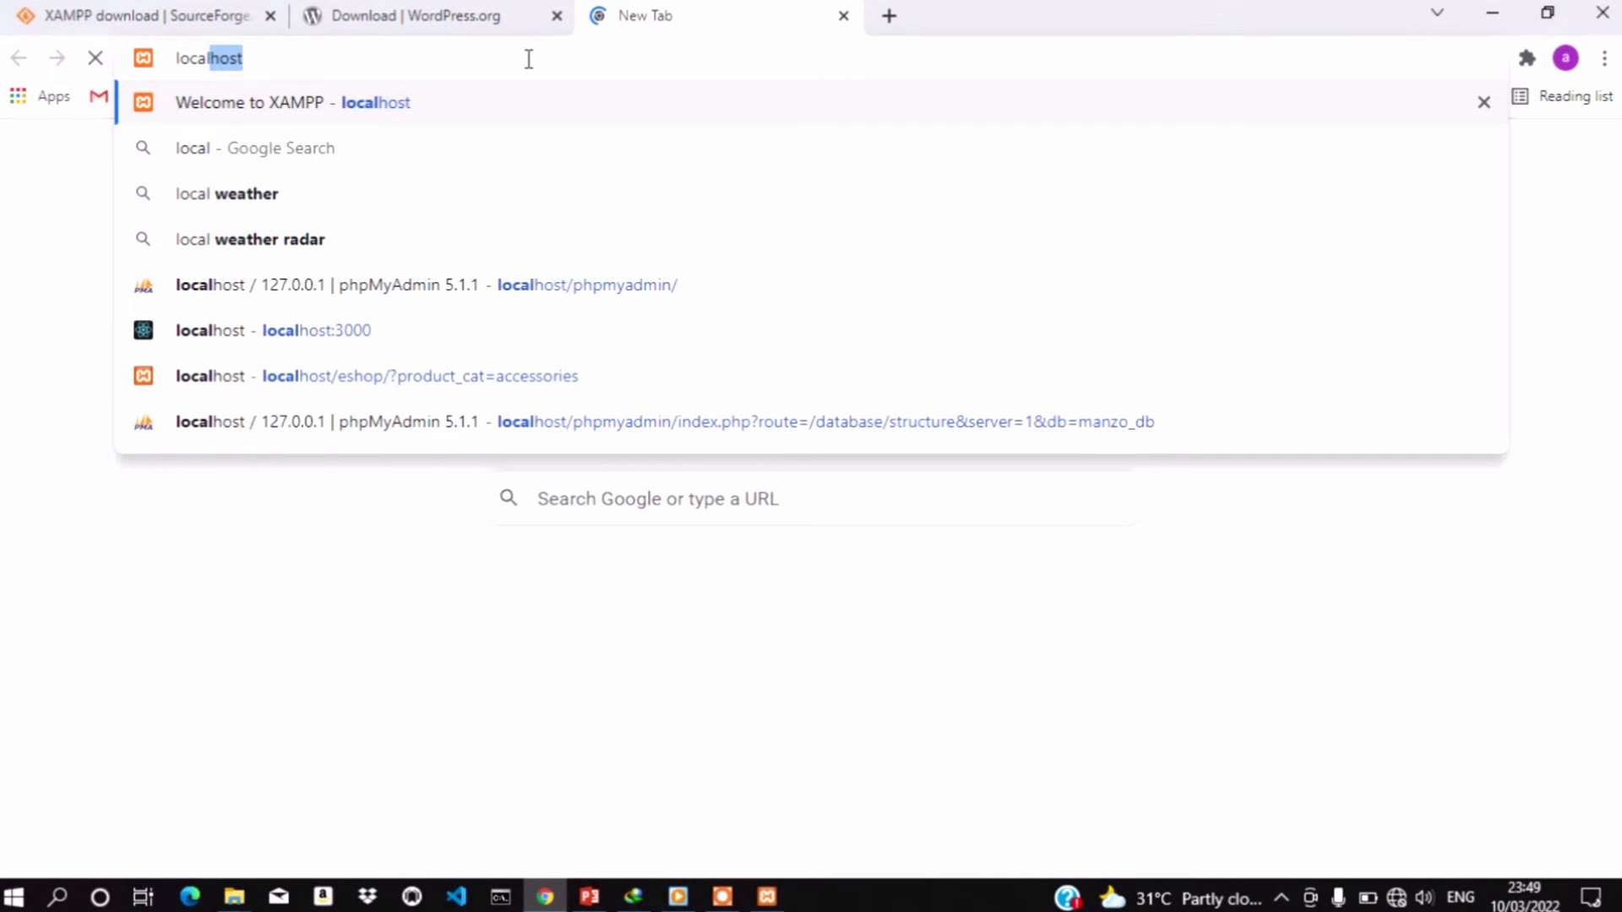
key(Return)
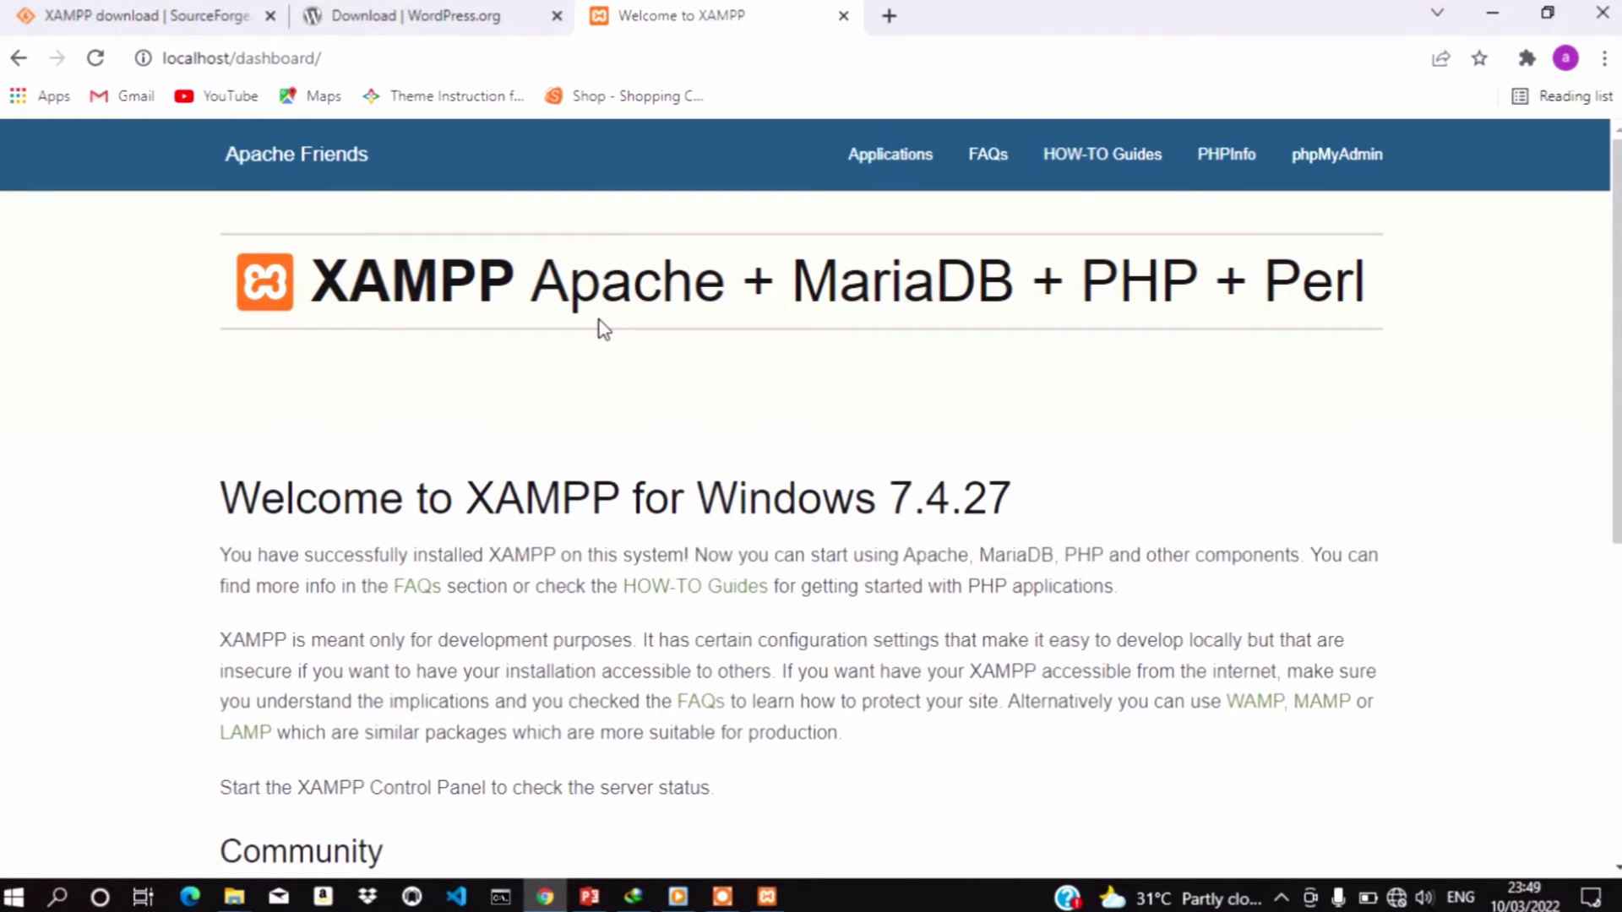
scroll(631, 456, down, 3)
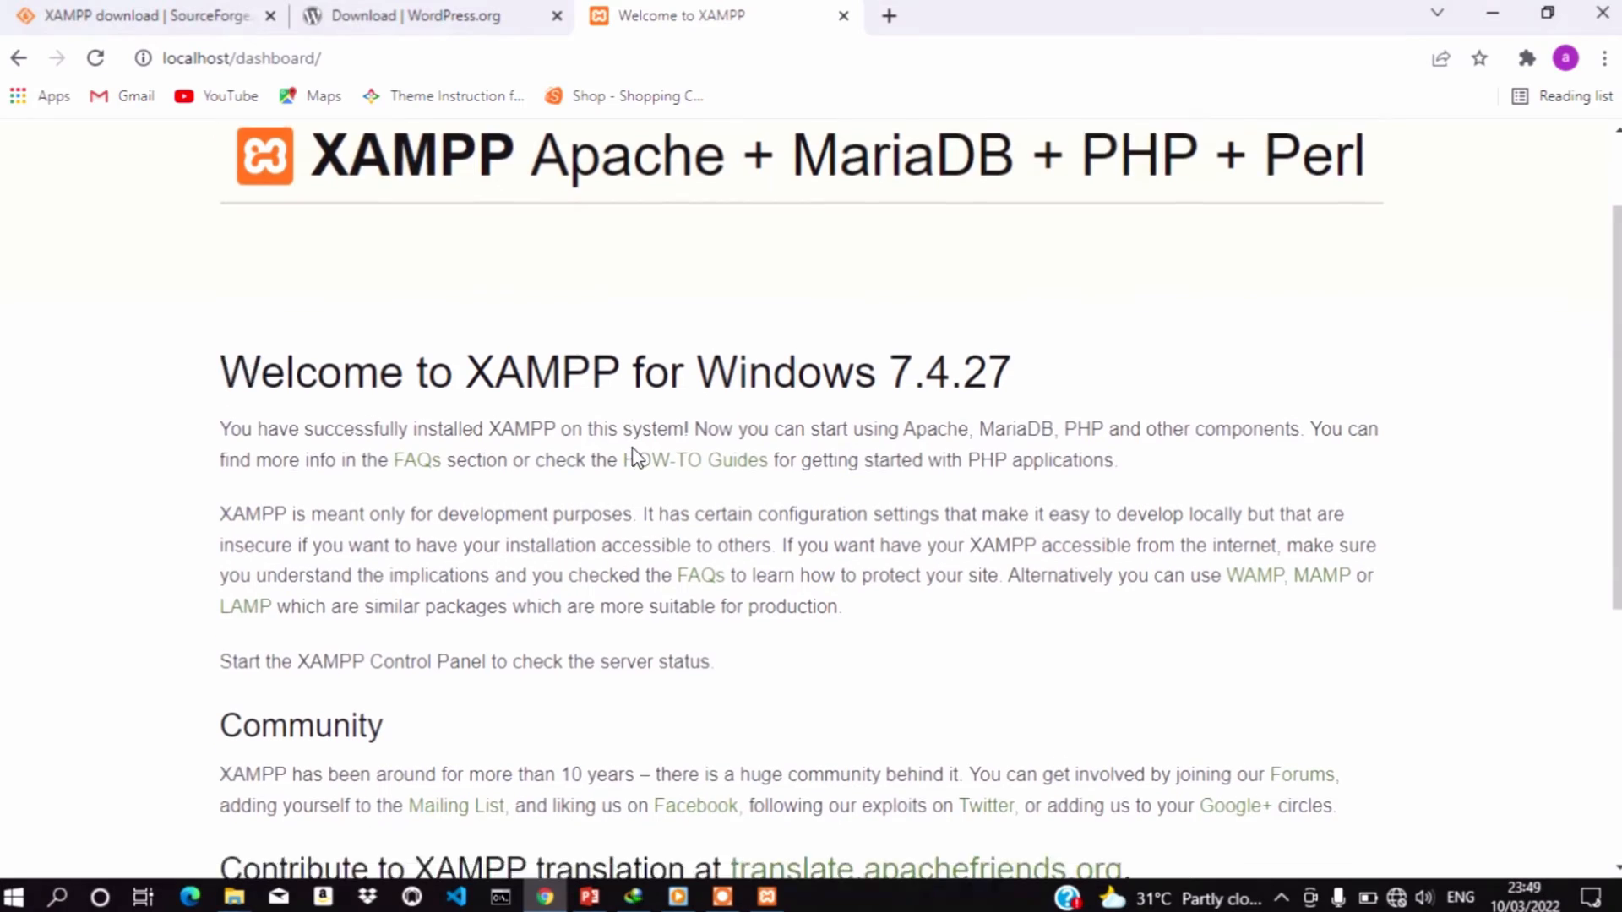
scroll(635, 456, down, 3)
scroll(635, 456, up, 6)
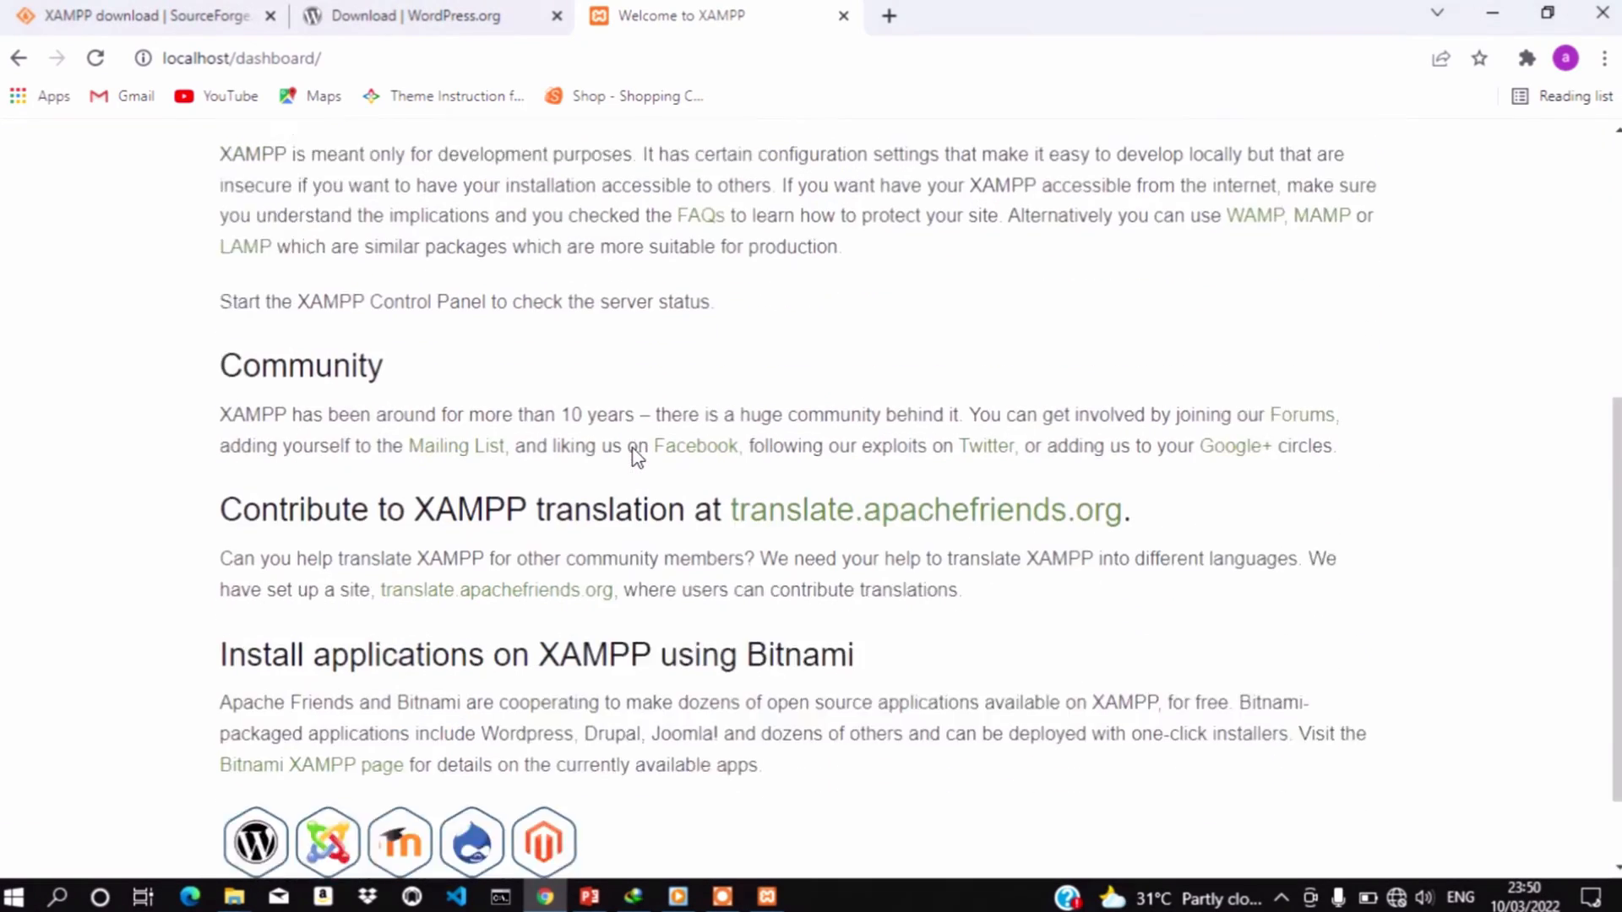
scroll(638, 457, down, 6)
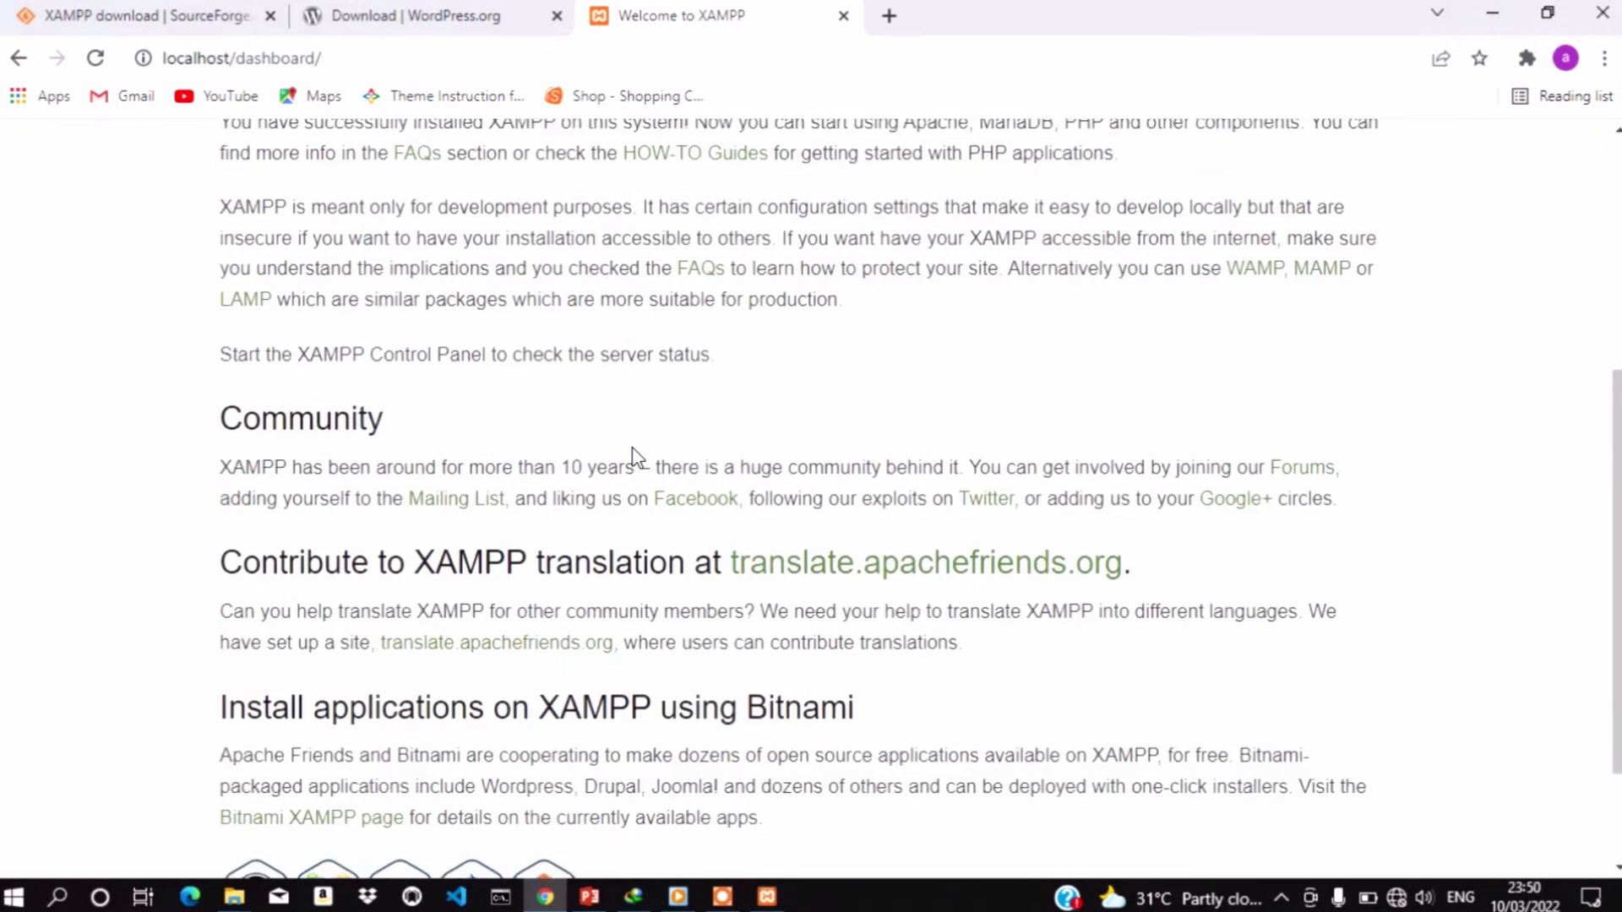
scroll(638, 457, up, 6)
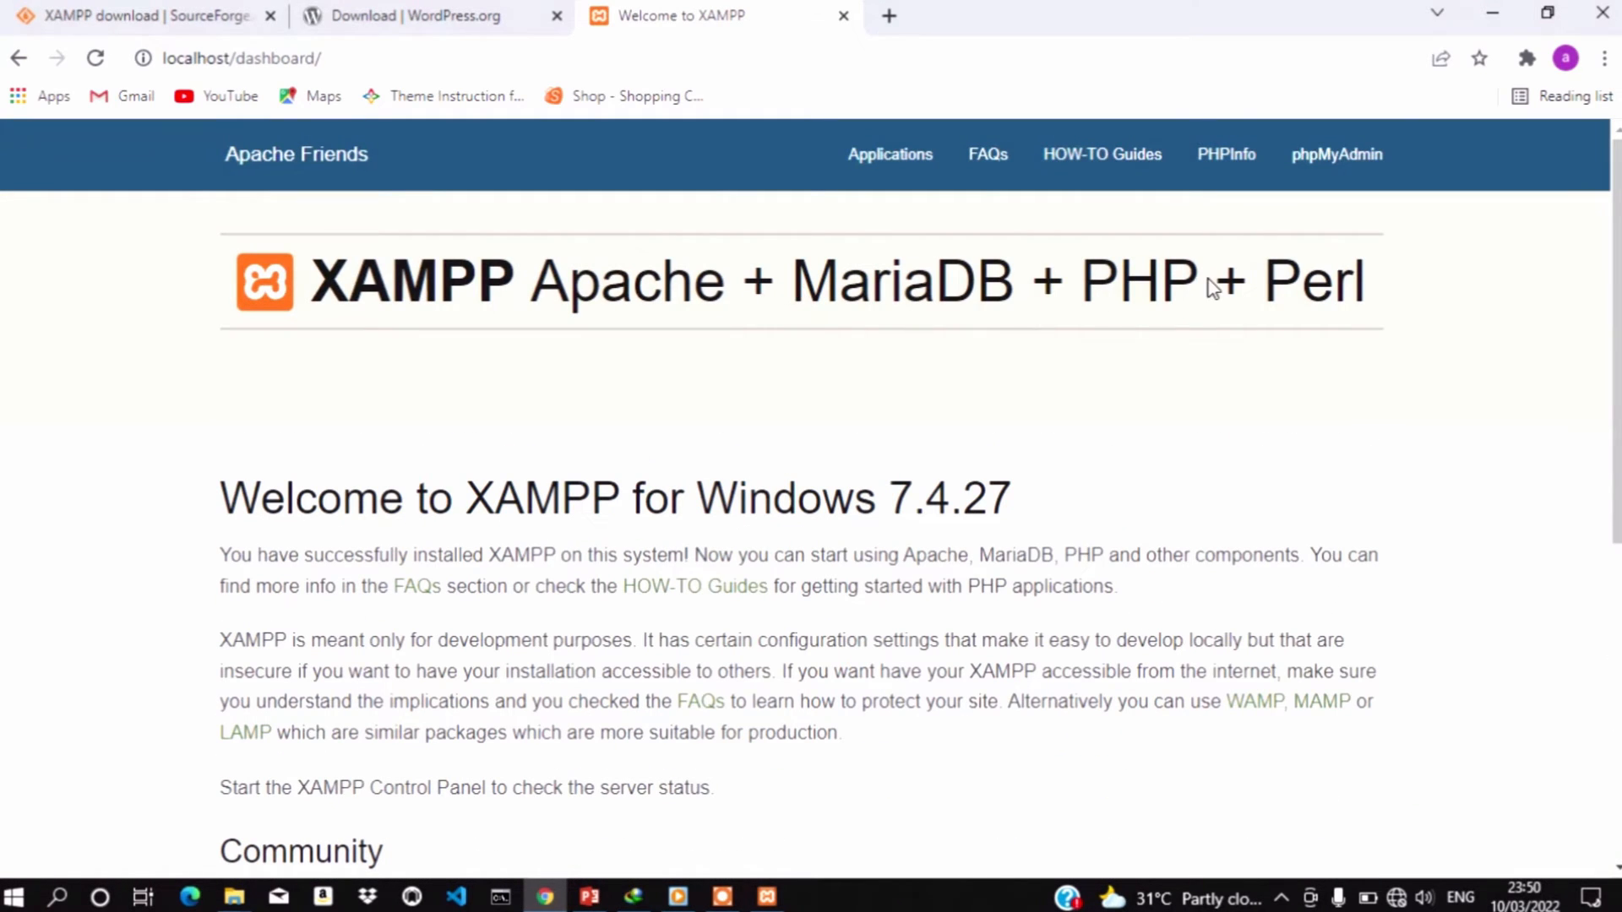
scroll(1213, 288, down, 2)
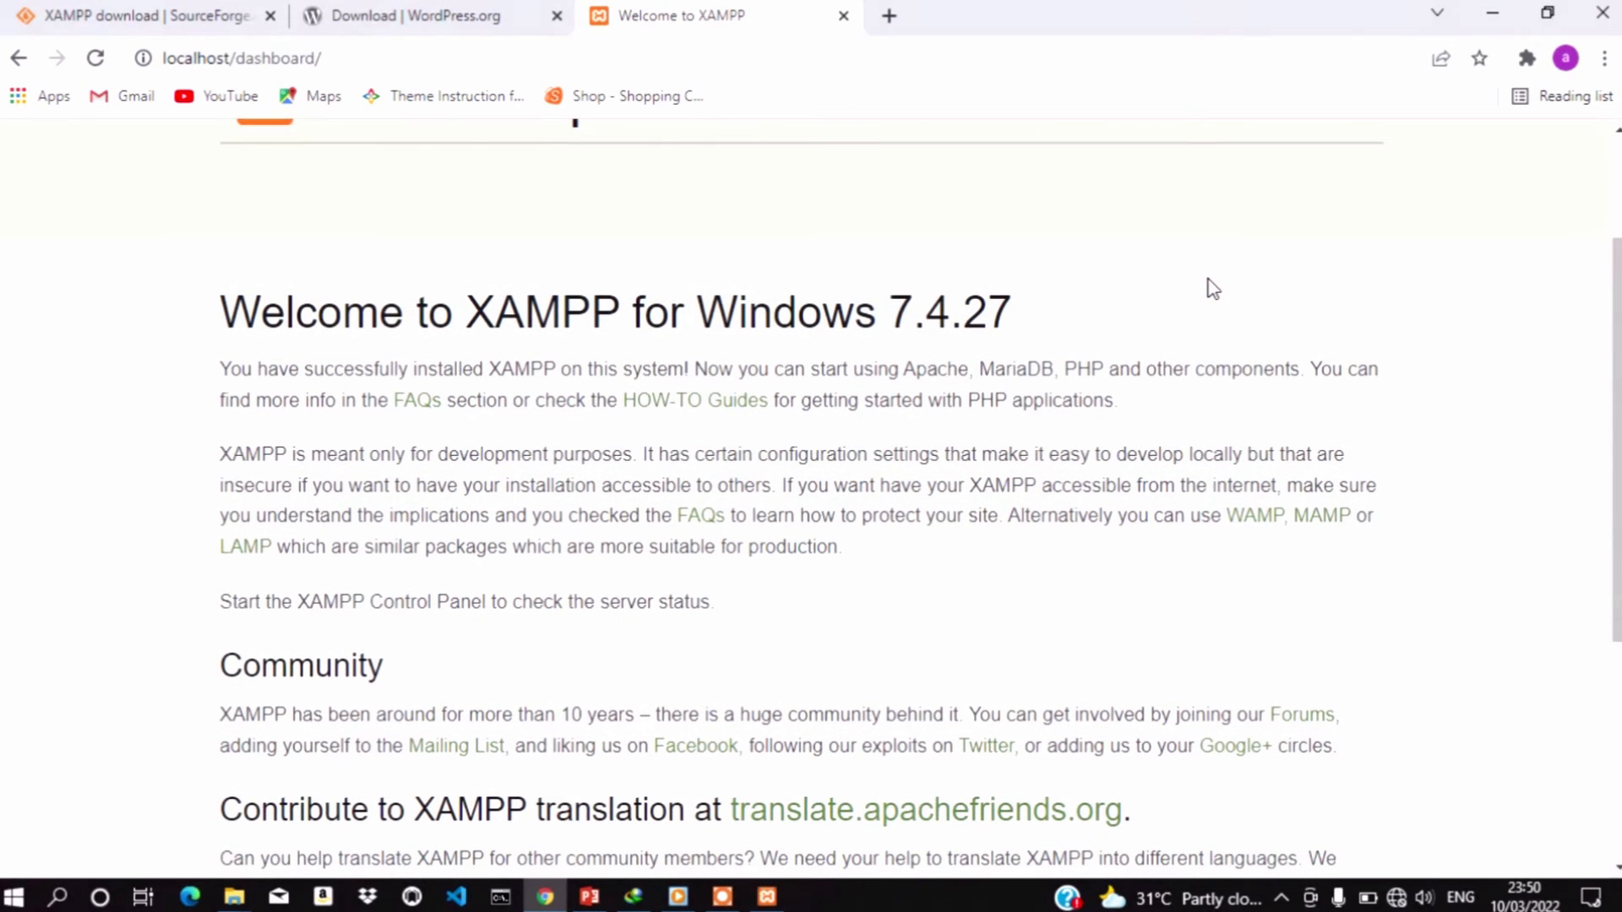
scroll(1213, 288, down, 1)
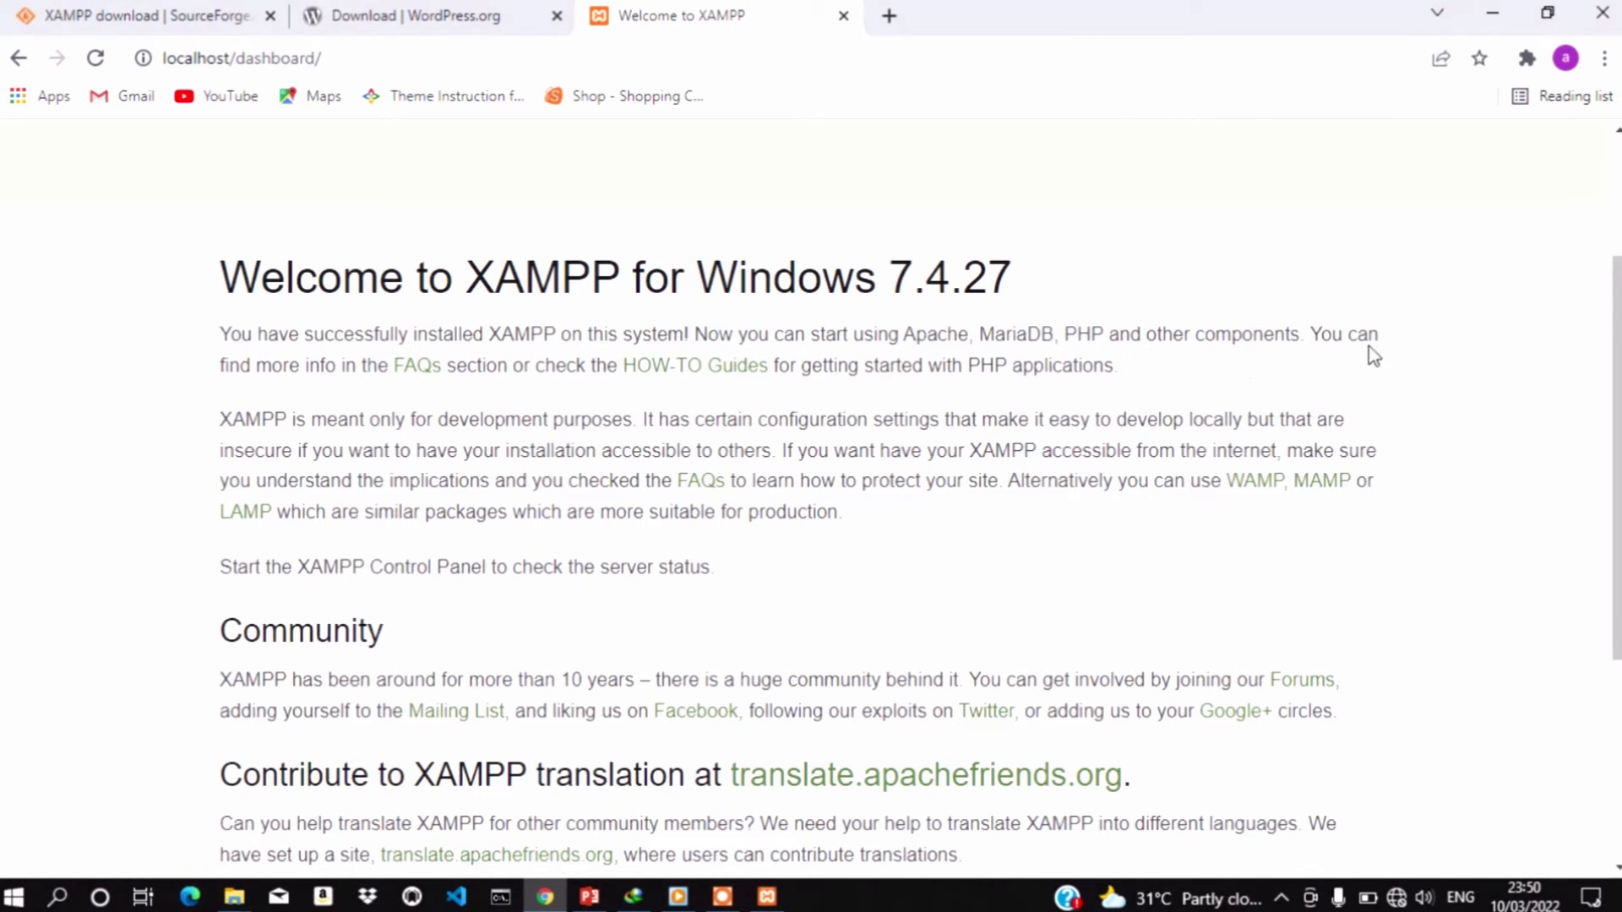
scroll(986, 190, down, 4)
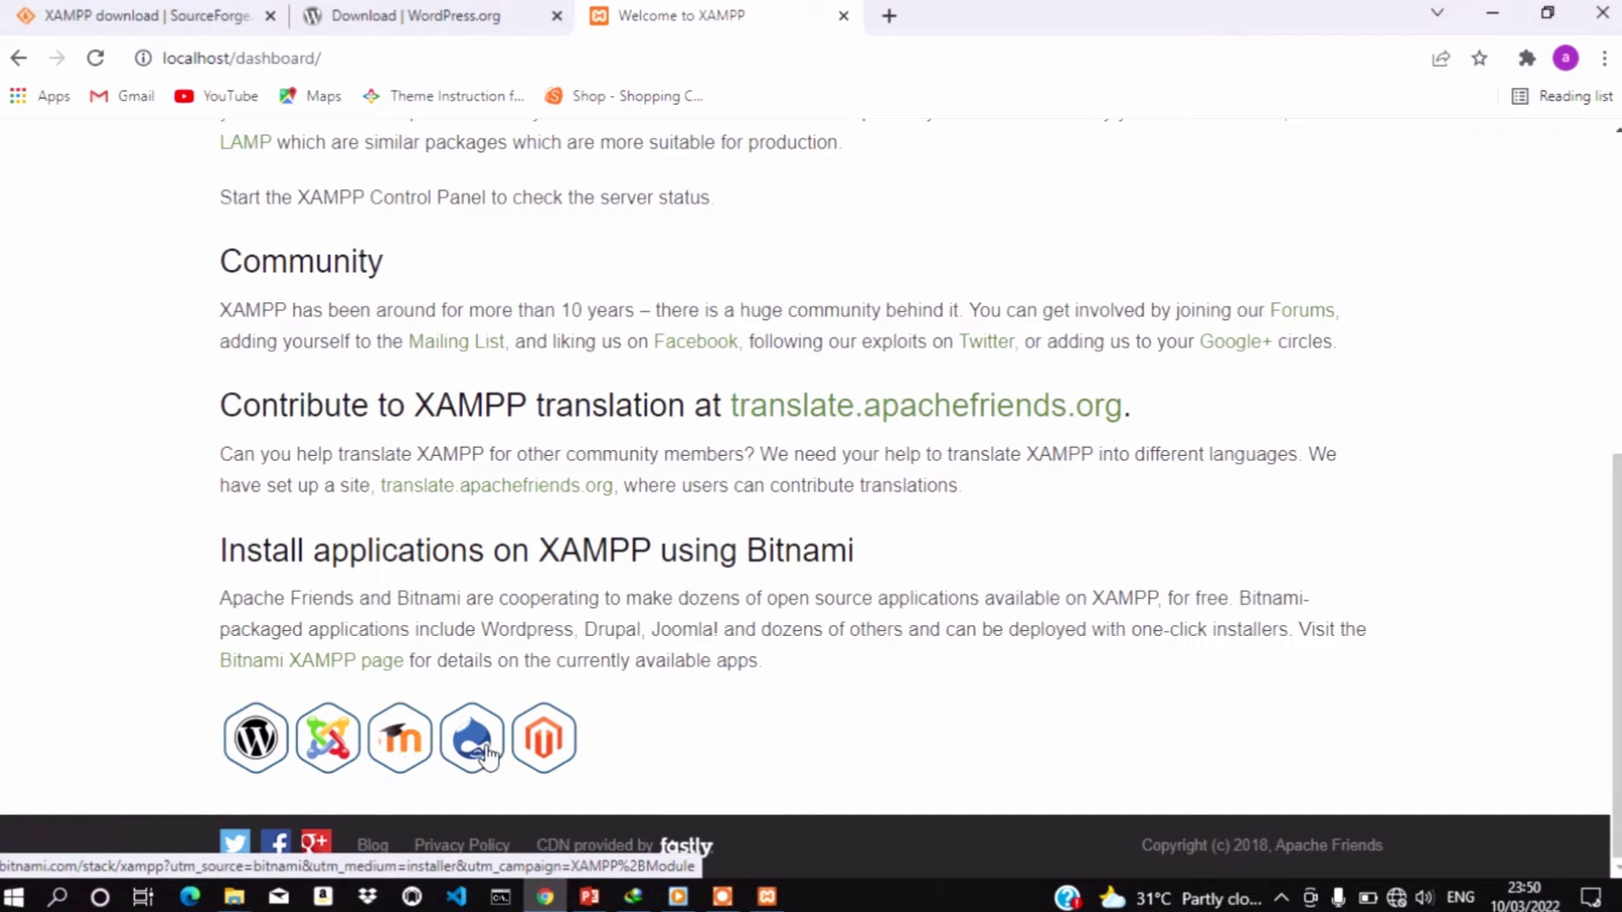
scroll(829, 576, up, 7)
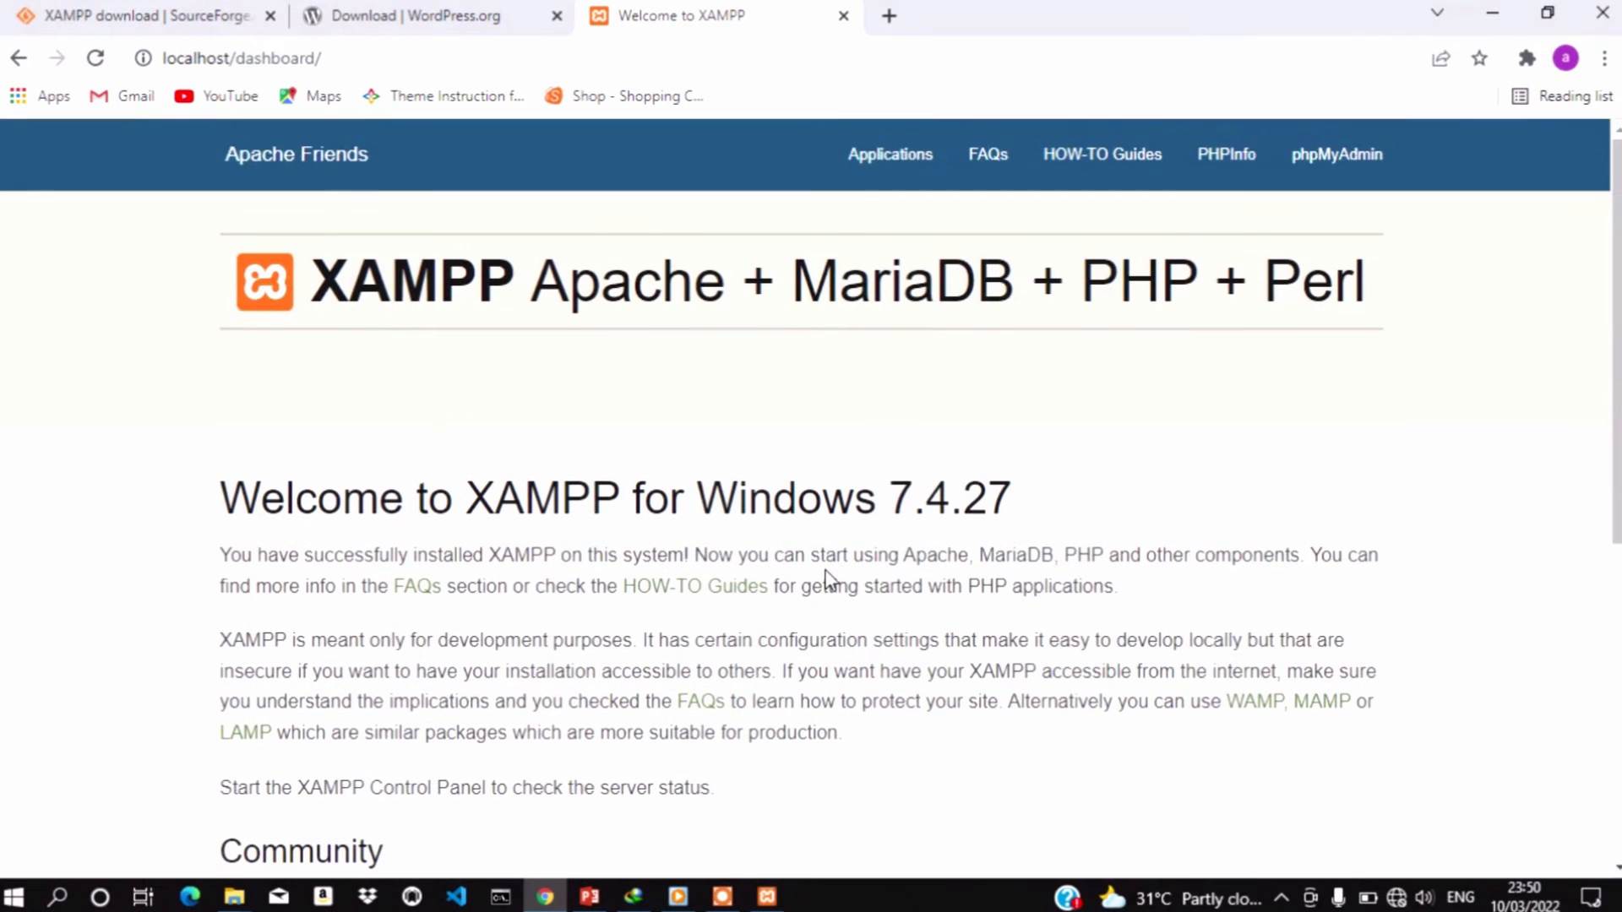
Open phpMyAdmin from the dashboard and create the database wptutorial_db
click(1342, 163)
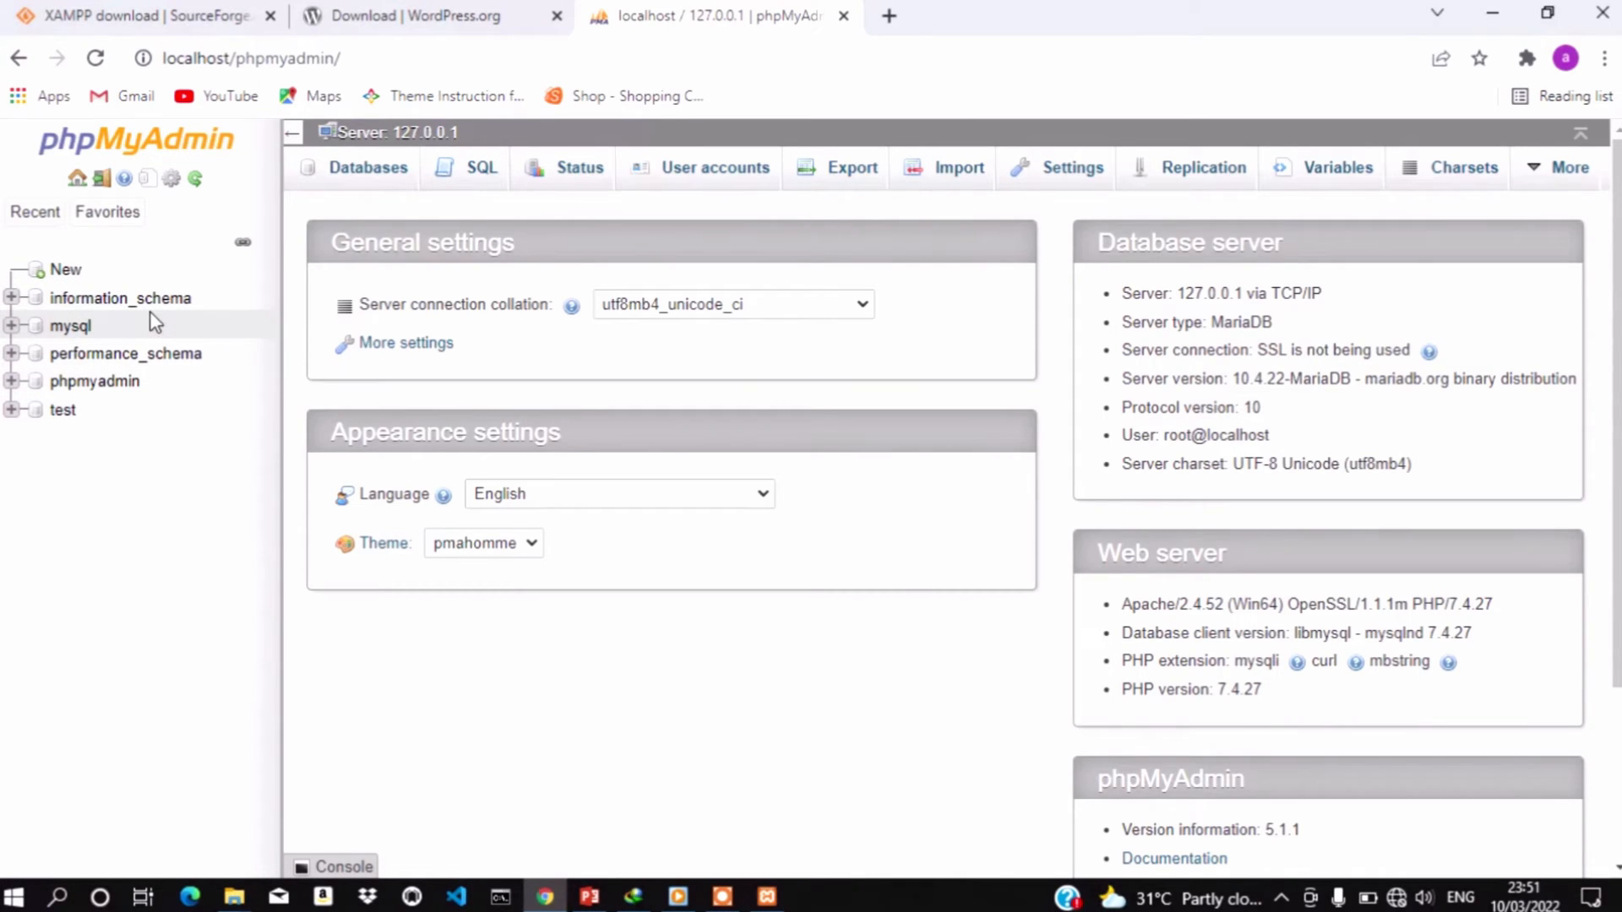
click(68, 270)
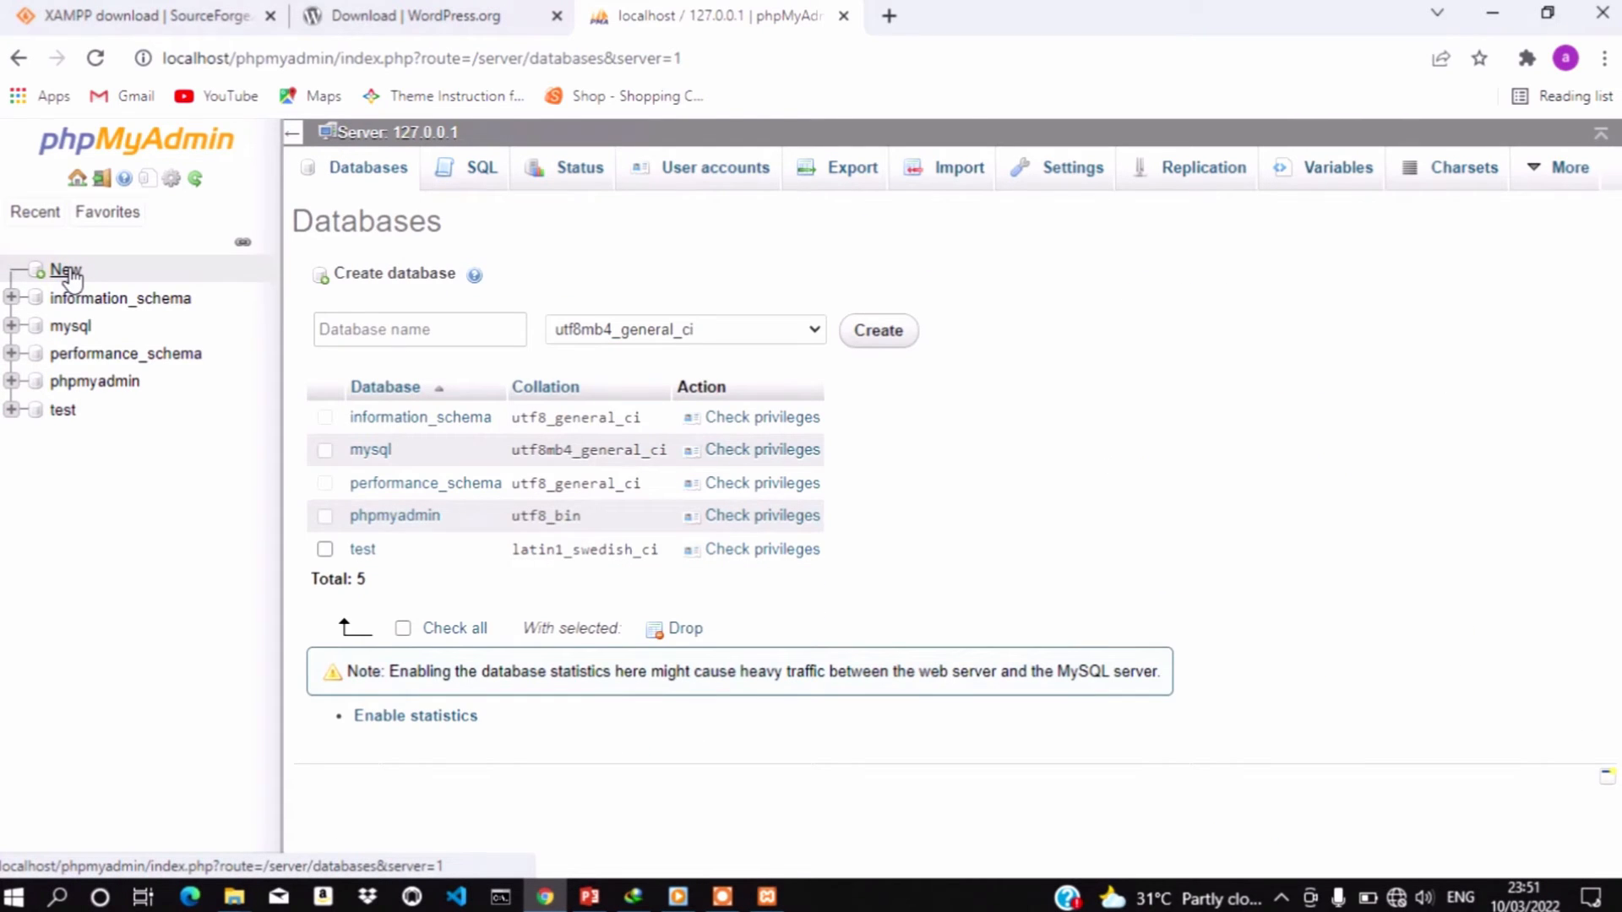
click(361, 334)
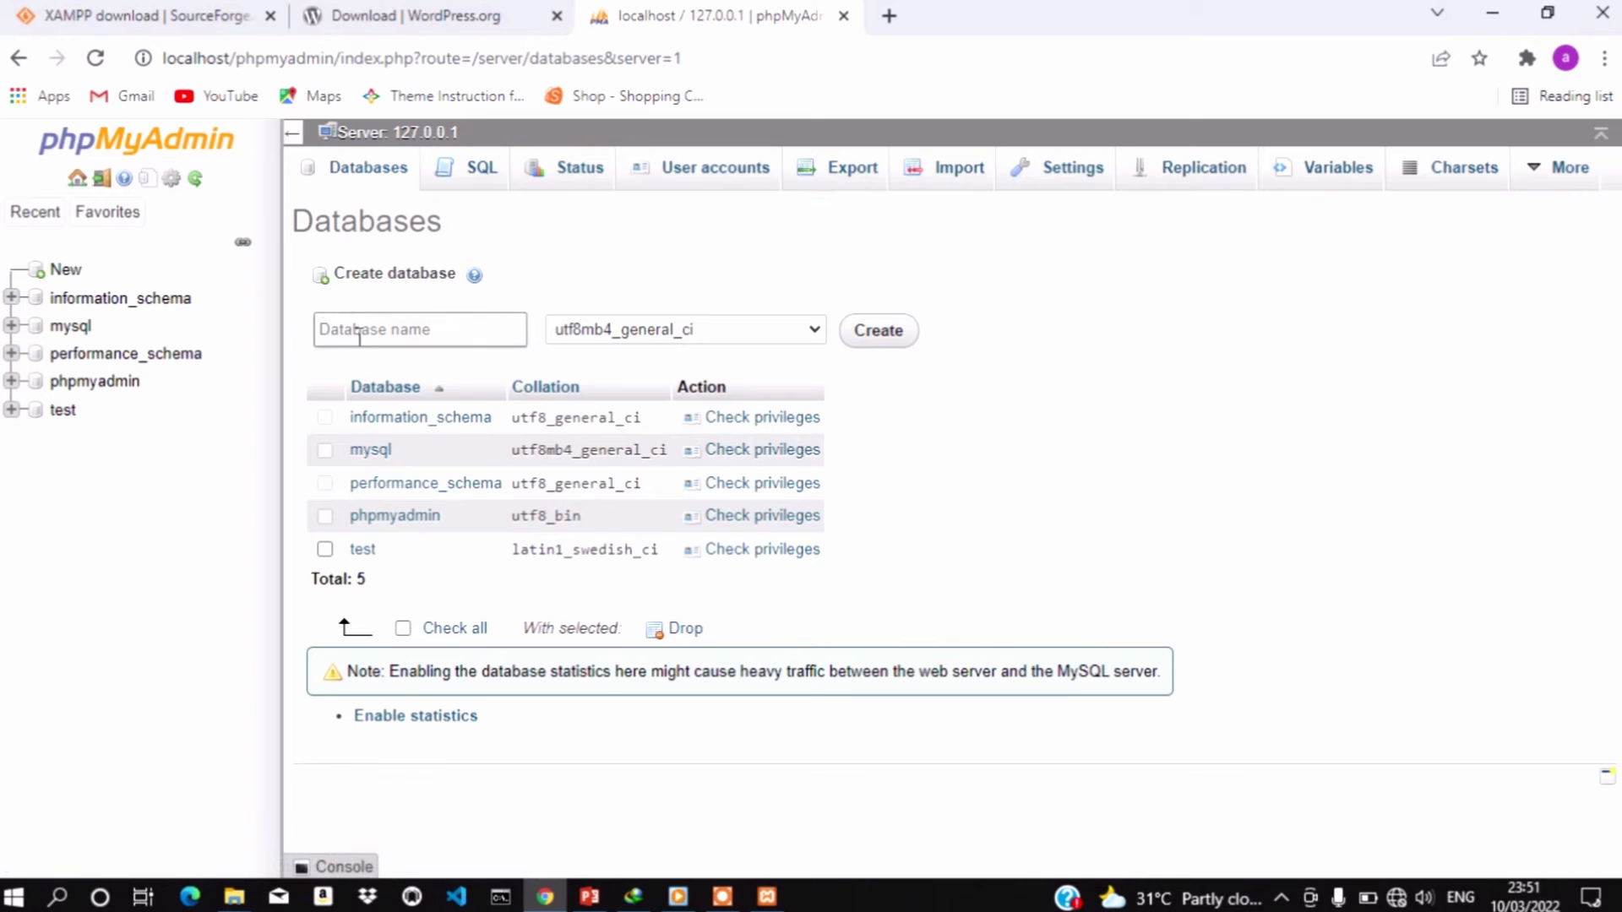
text(w)
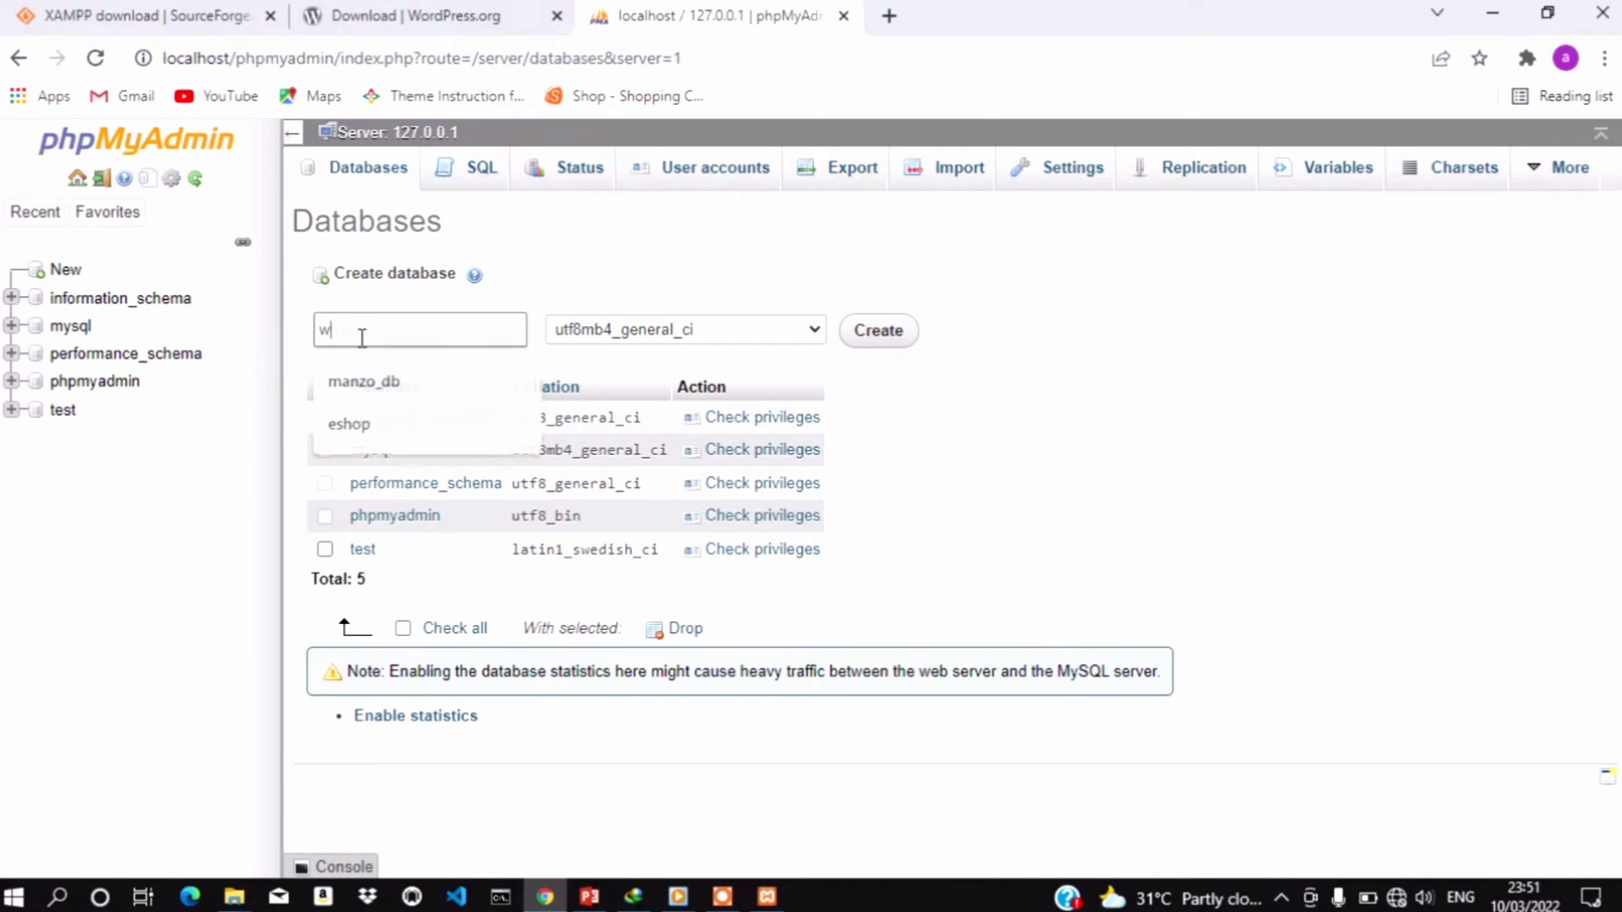
text(pt)
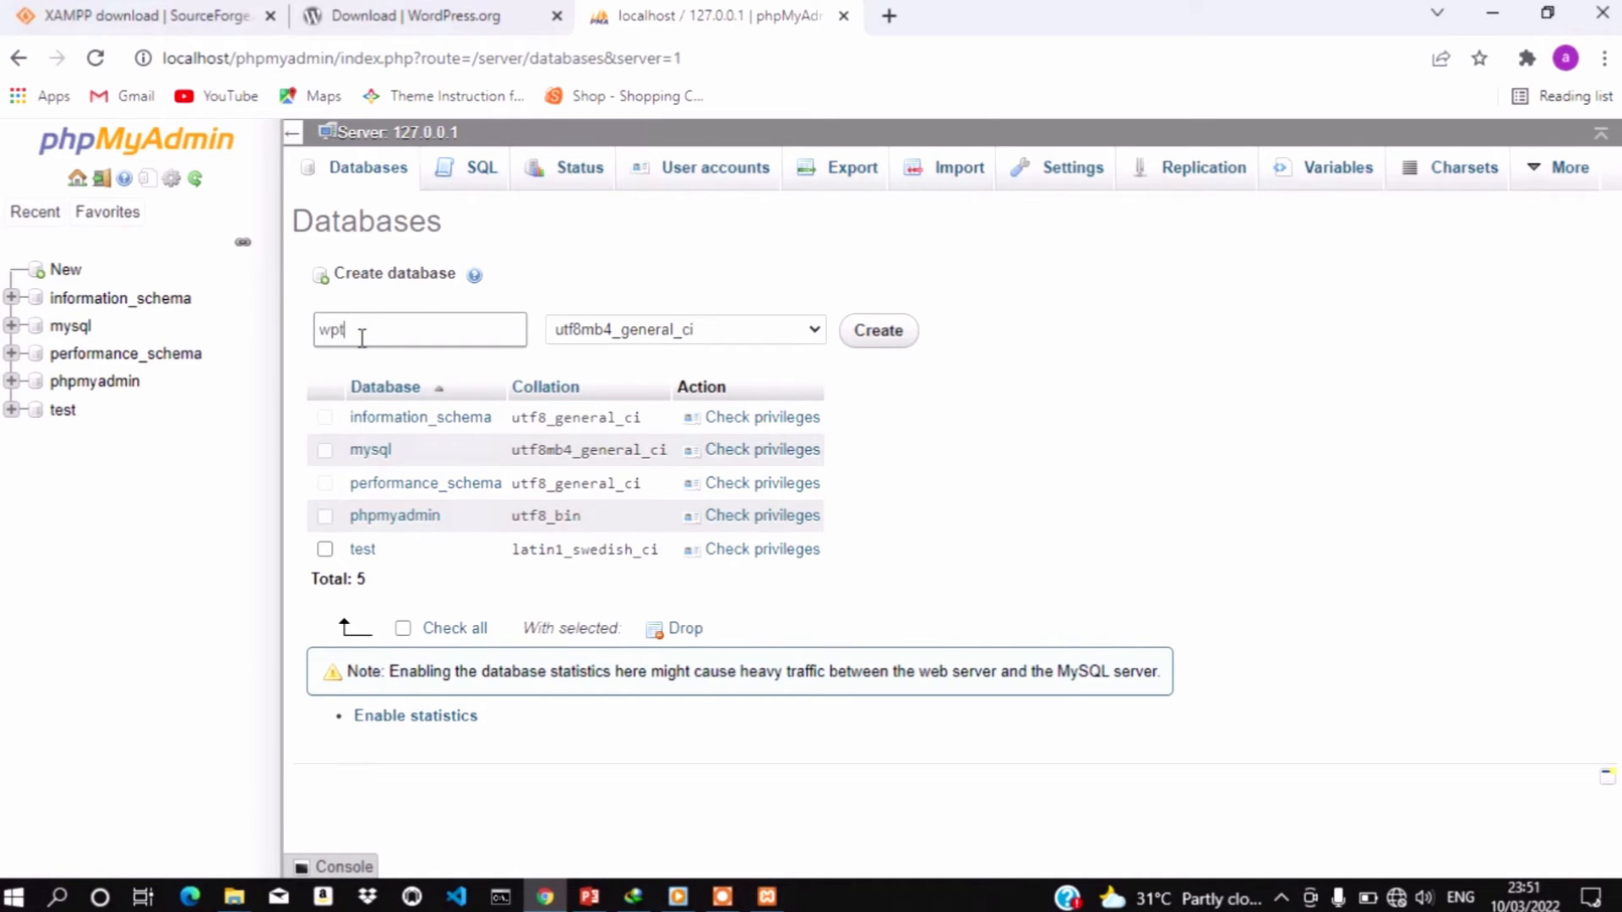
text(ute)
text(ria)
text(l)
text(_)
text(db)
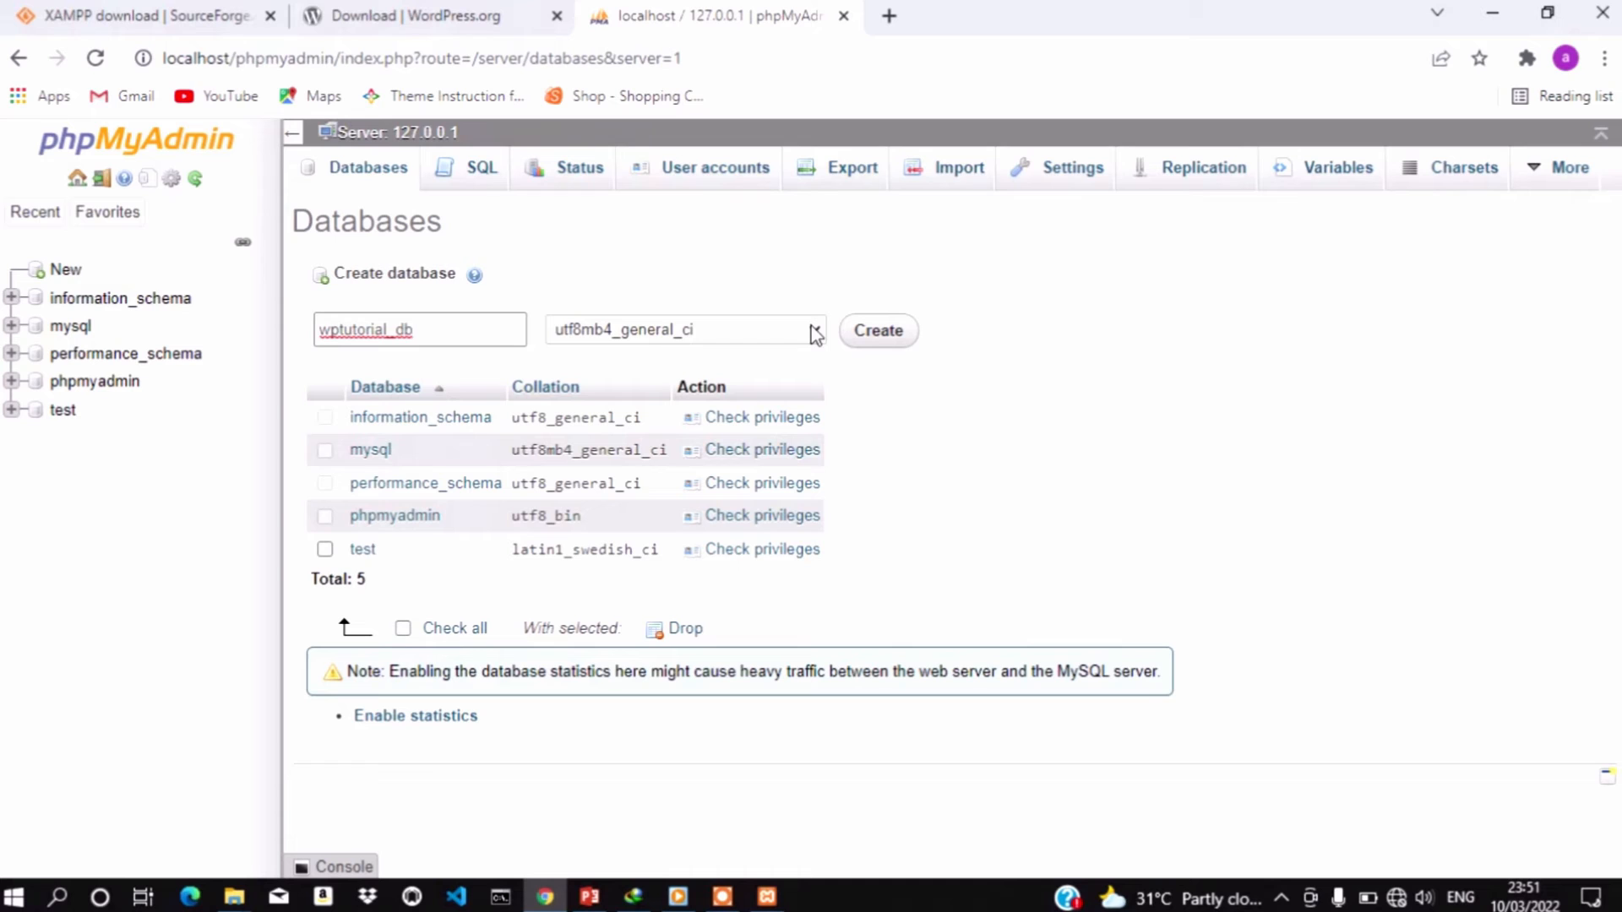
click(900, 335)
click(900, 337)
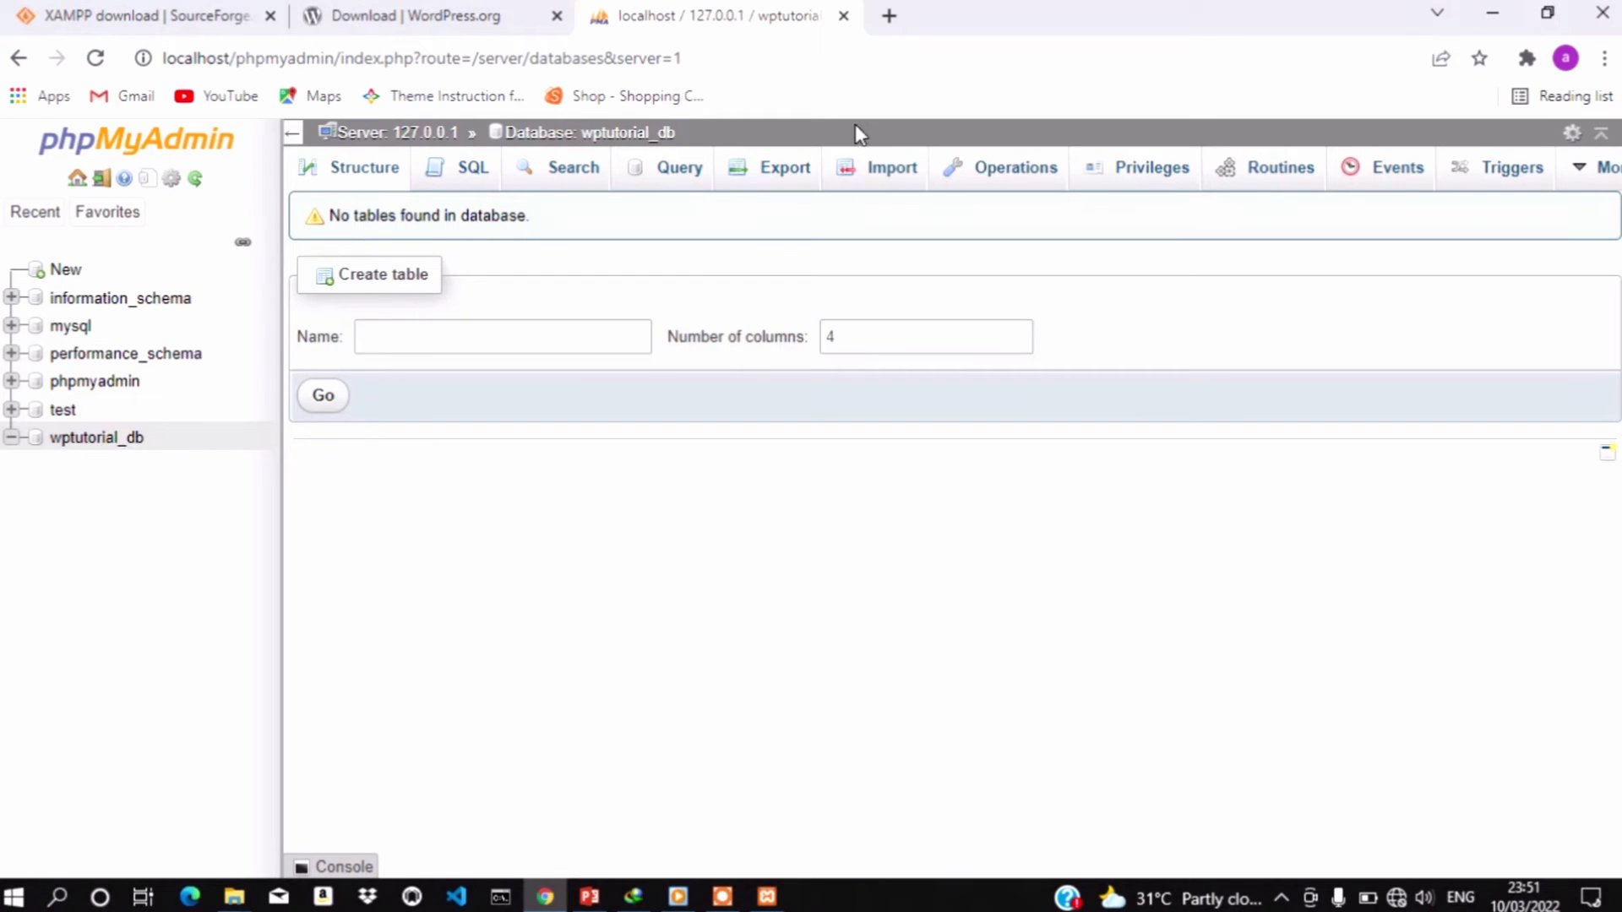
click(888, 17)
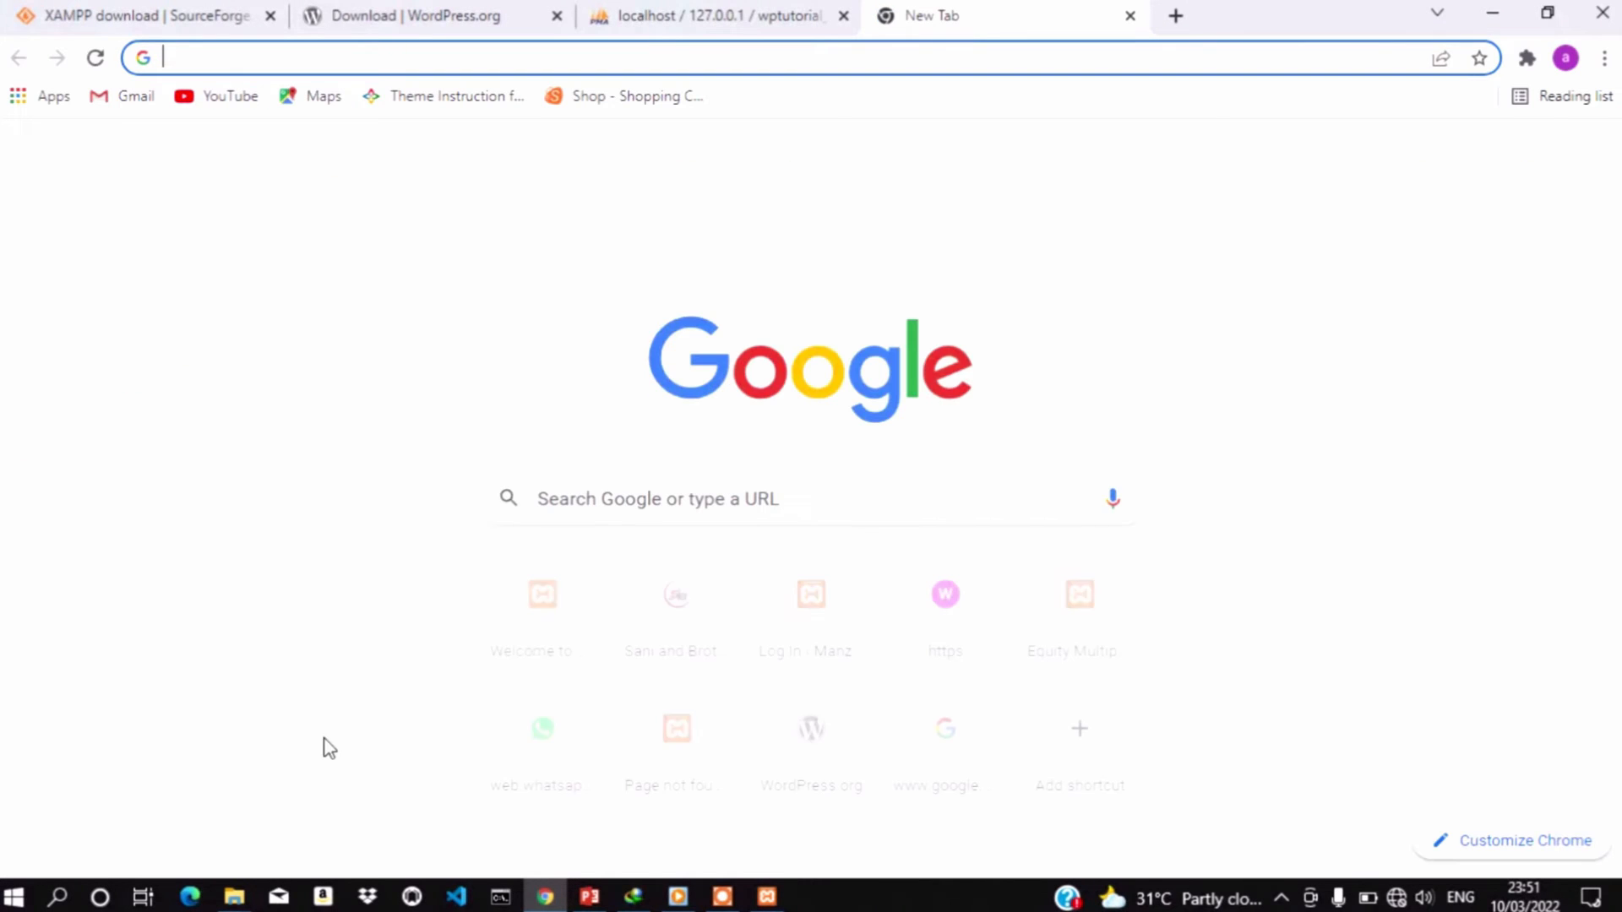
click(232, 902)
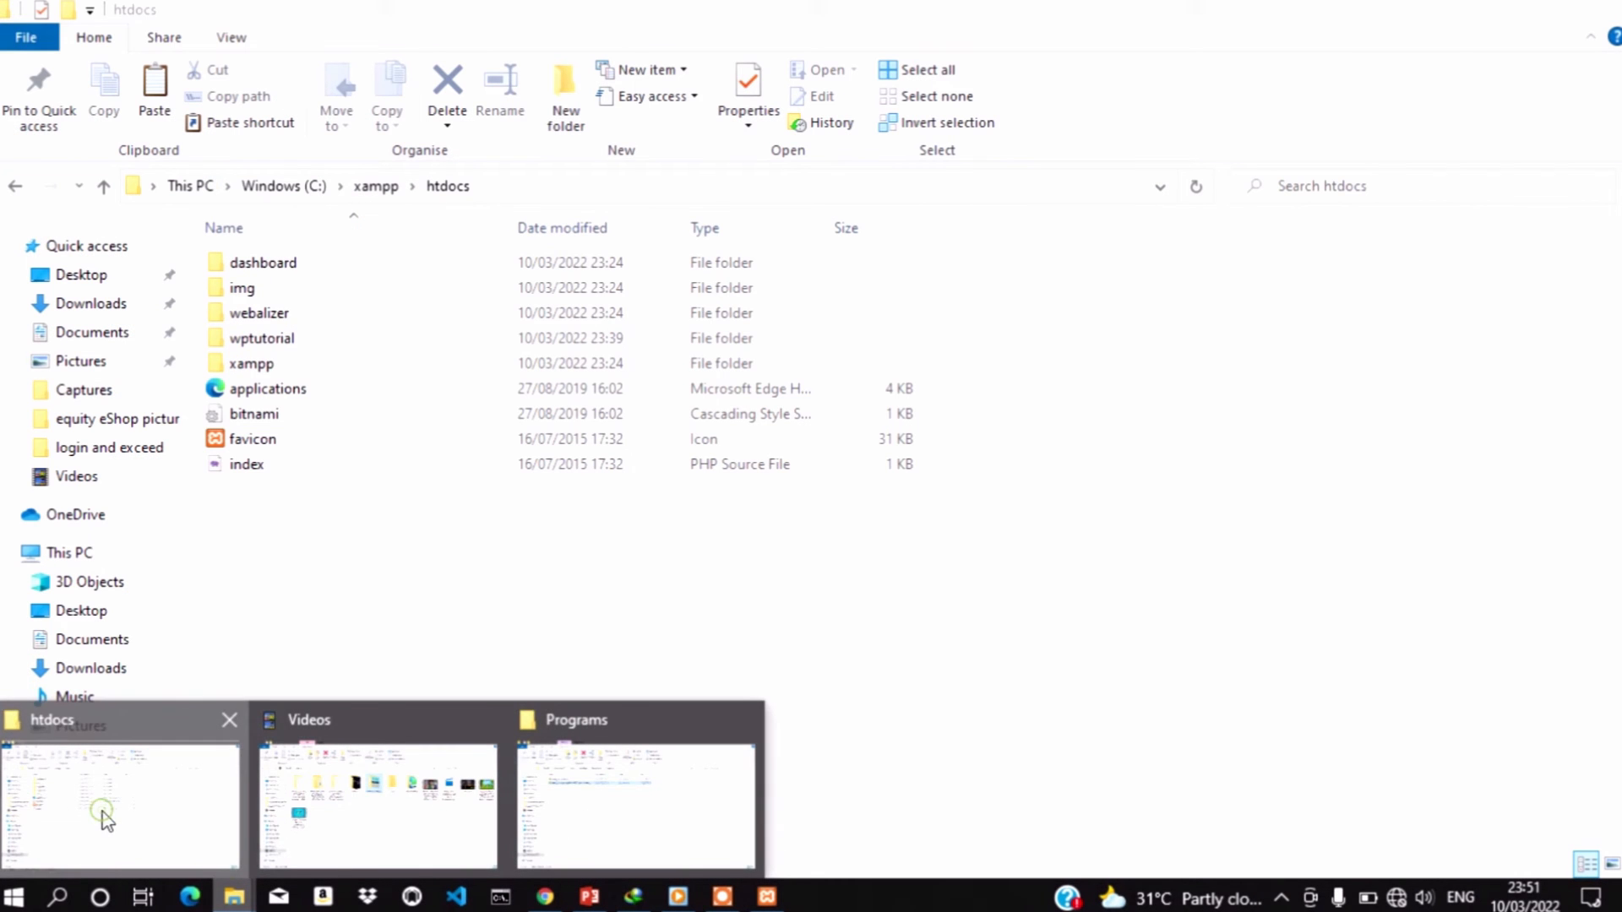
click(101, 817)
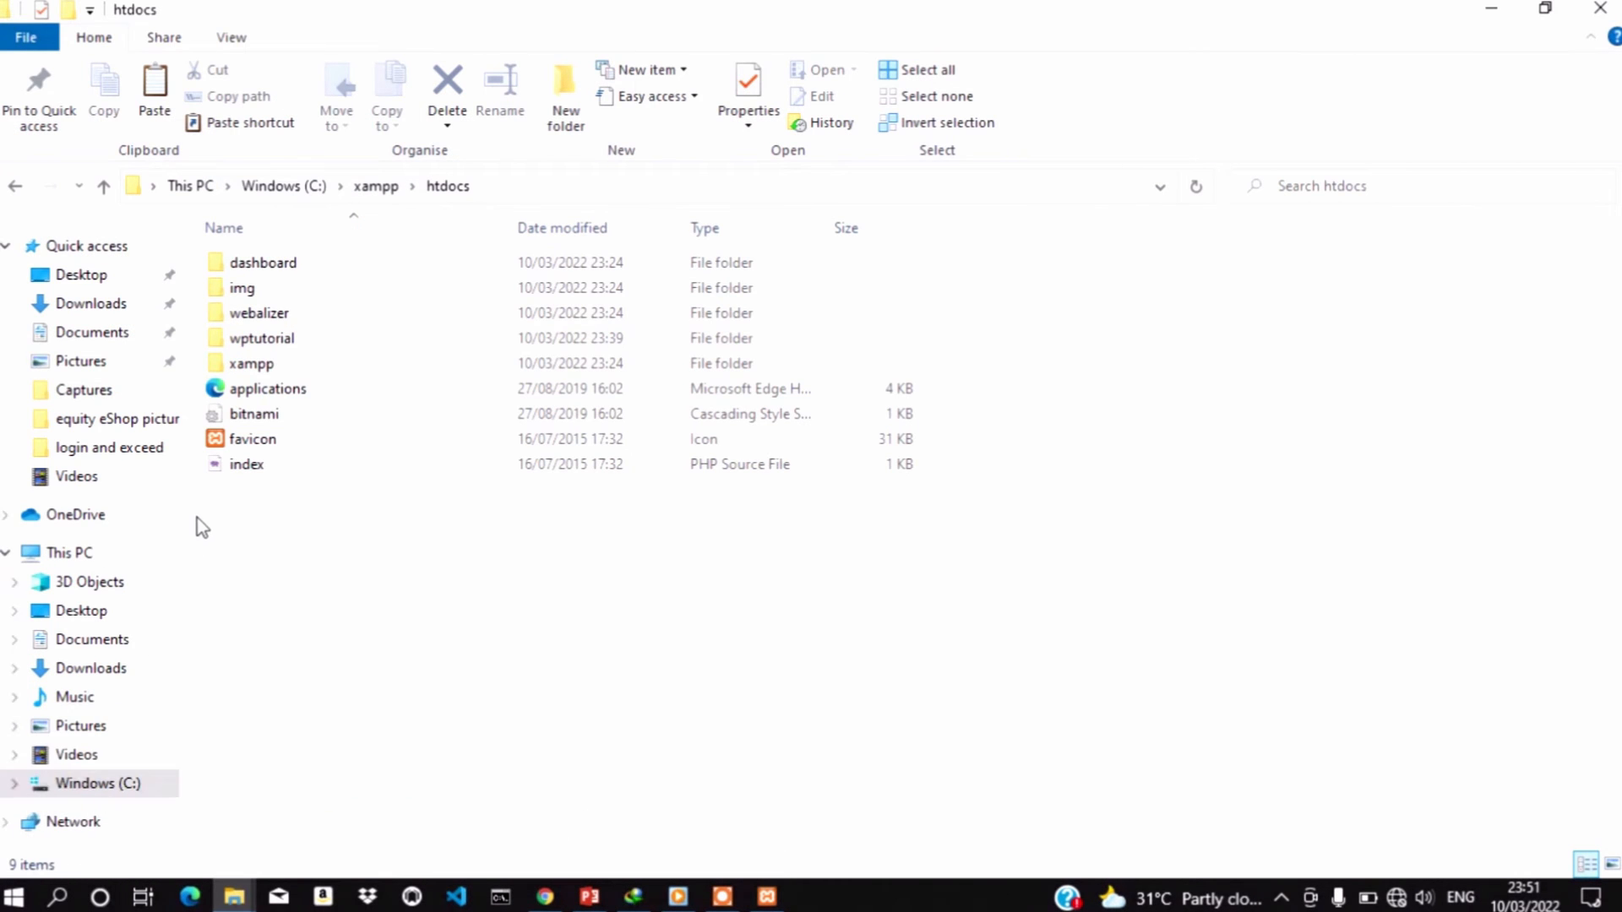
click(276, 343)
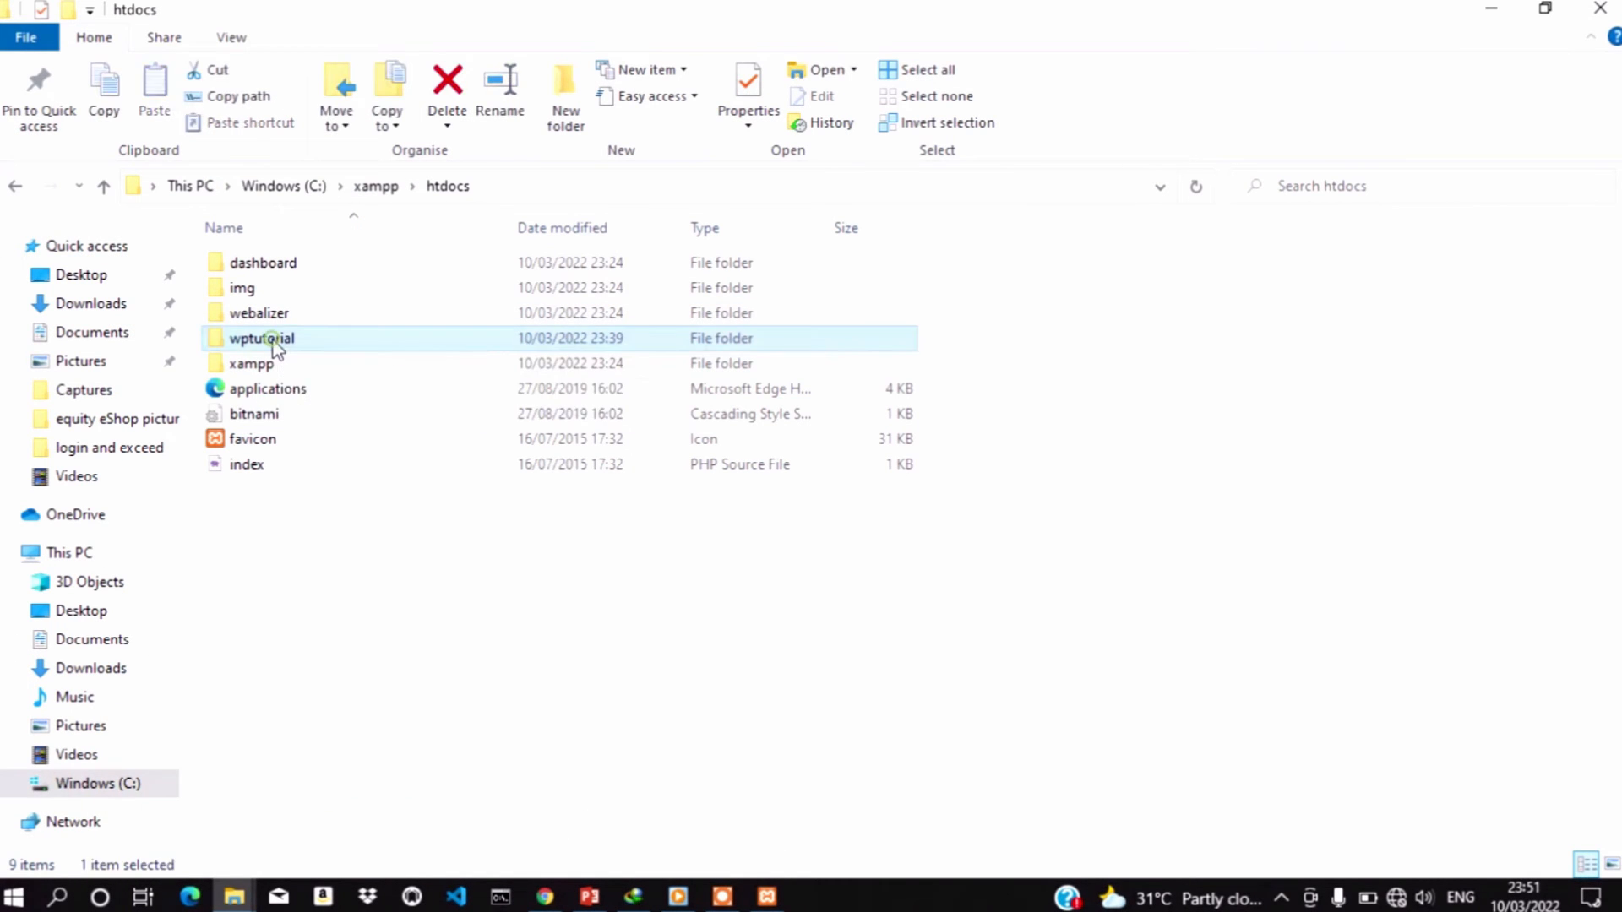
key(ctrl+c)
click(276, 341)
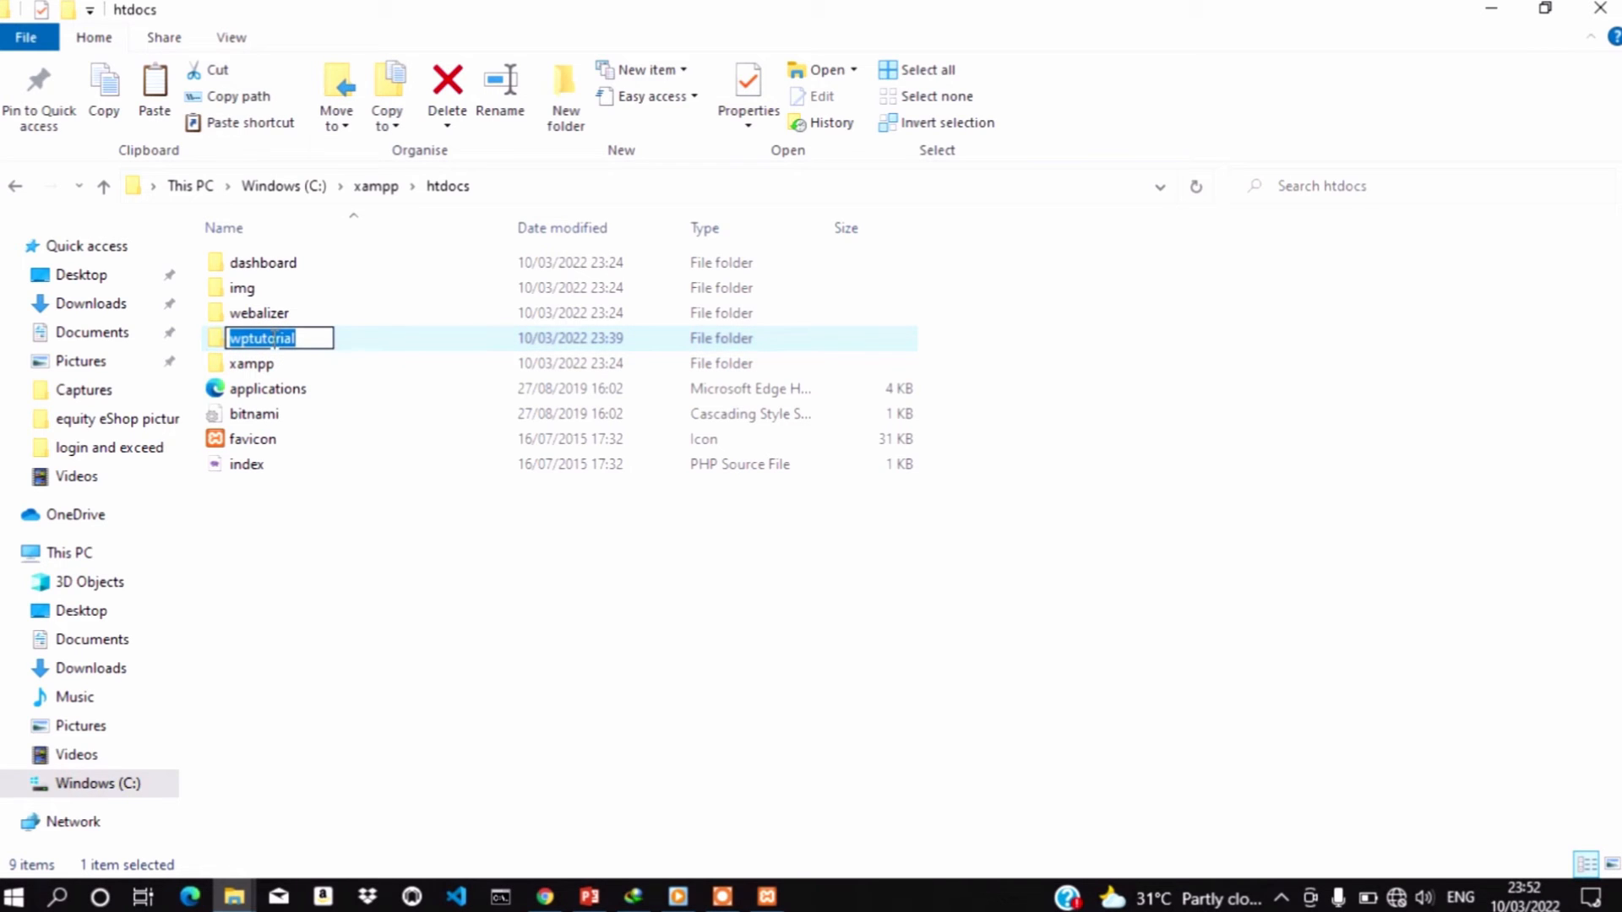
key(ctrl+c)
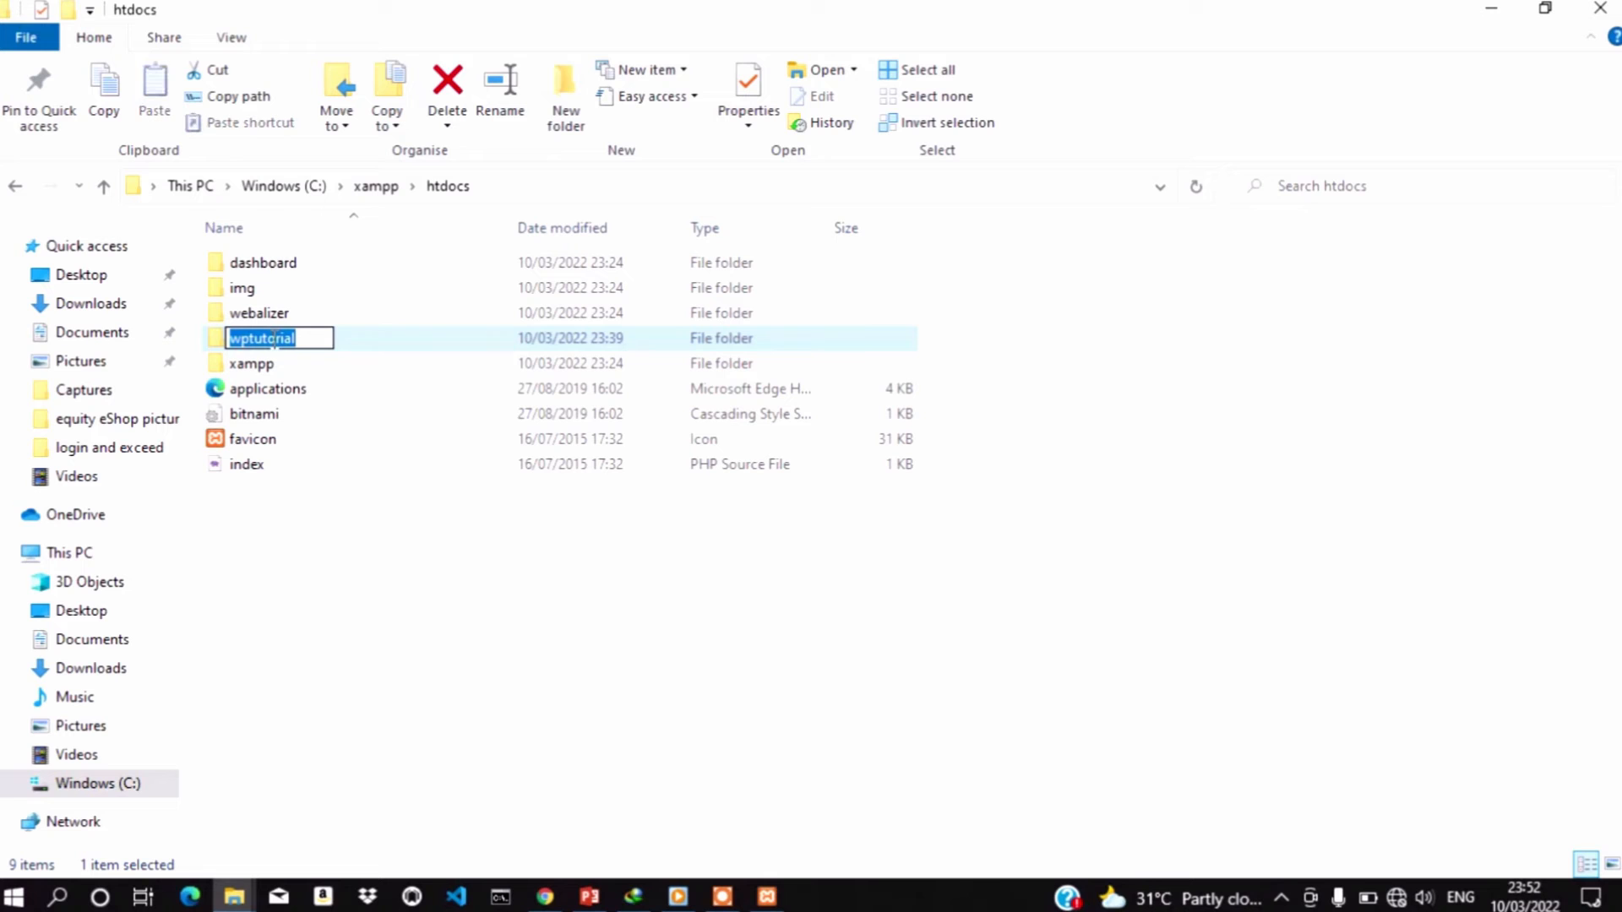
click(546, 898)
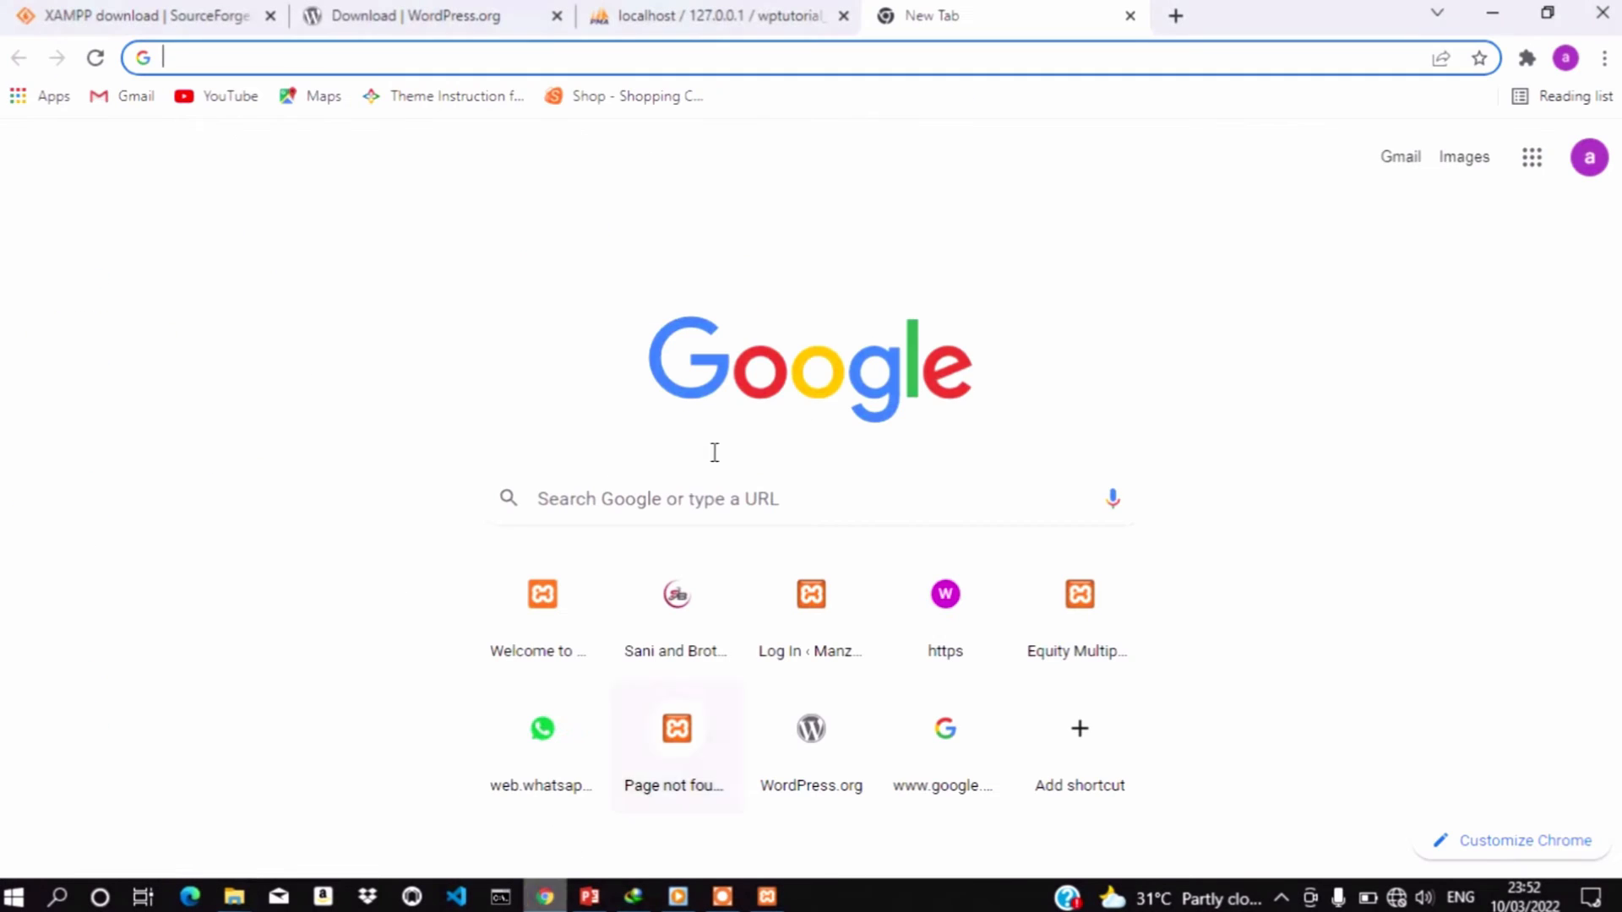
Go to localhost/wptutorial in the new tab
text(localhost)
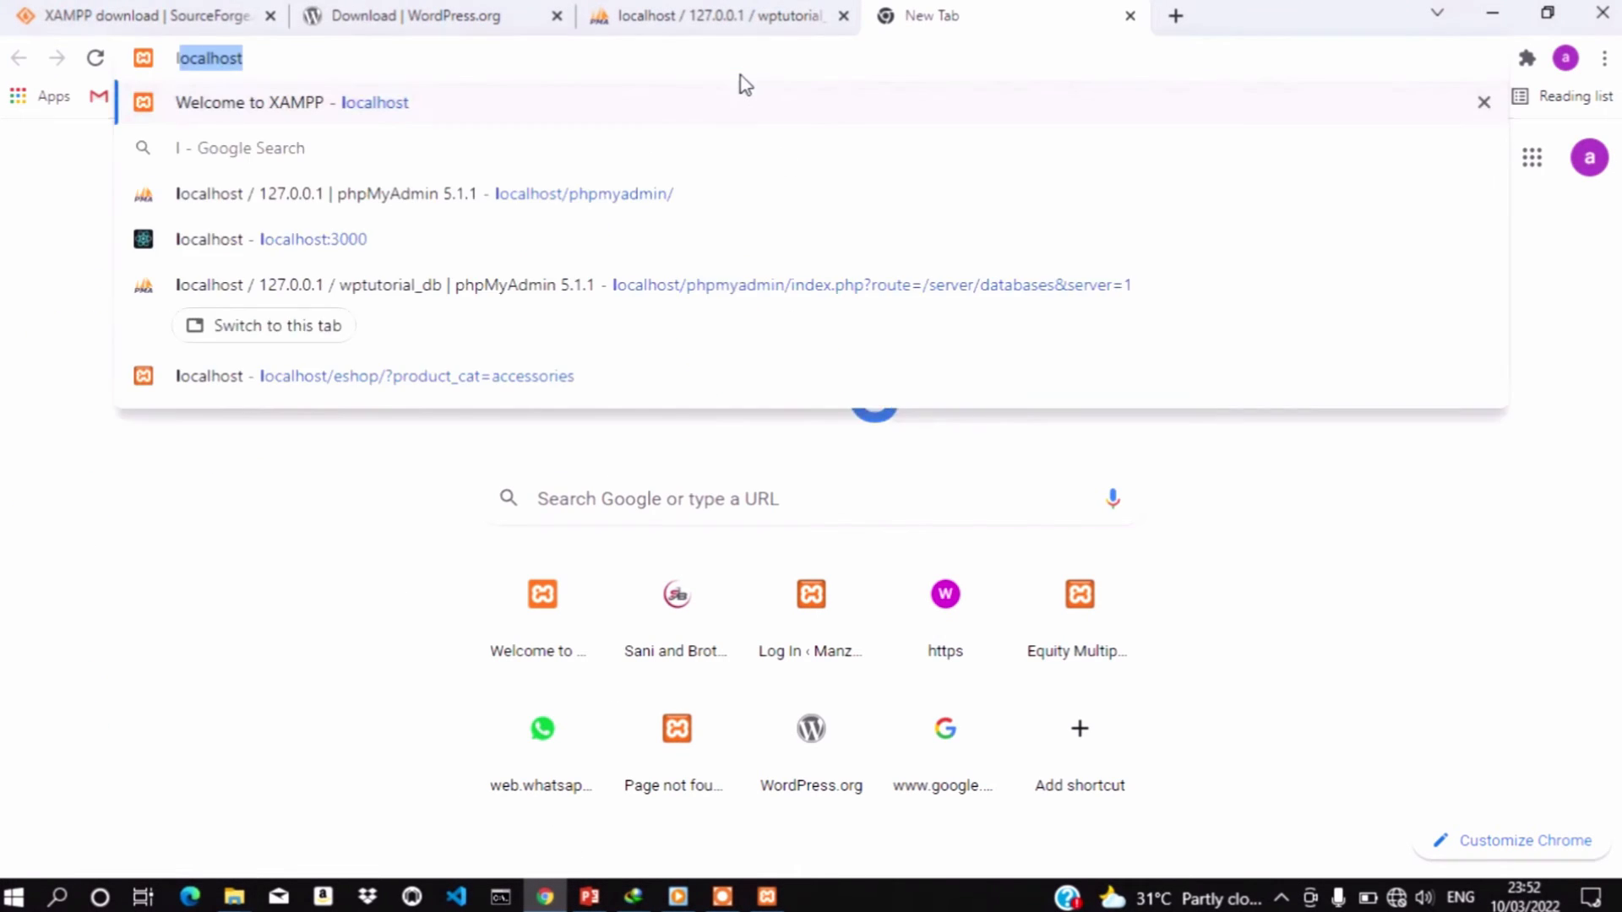
key(Right)
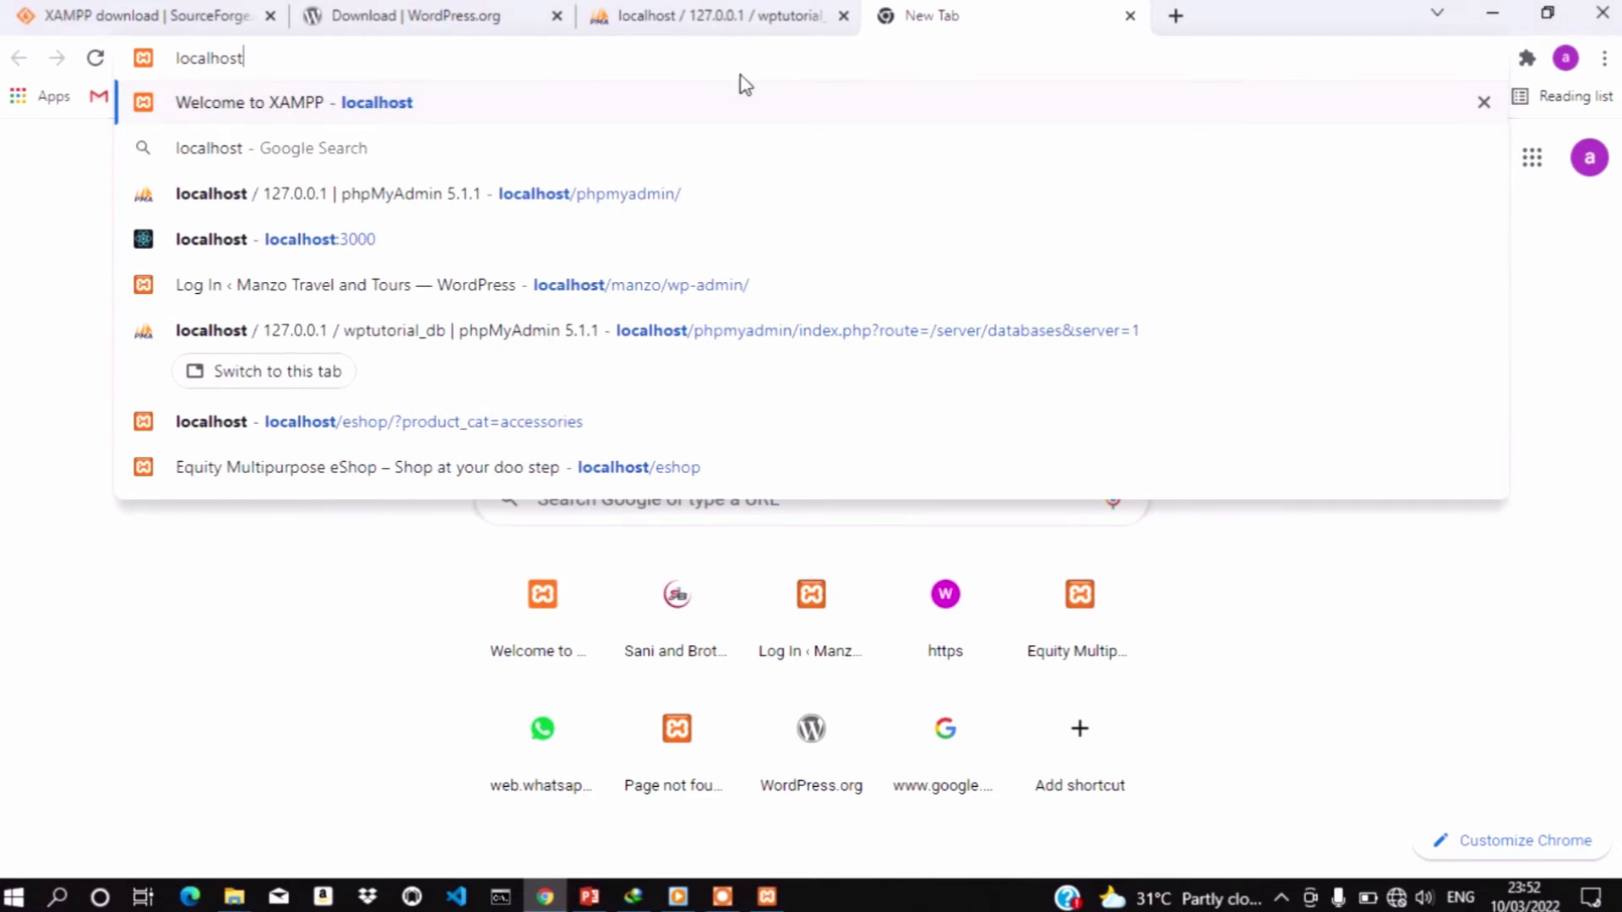
text(/)
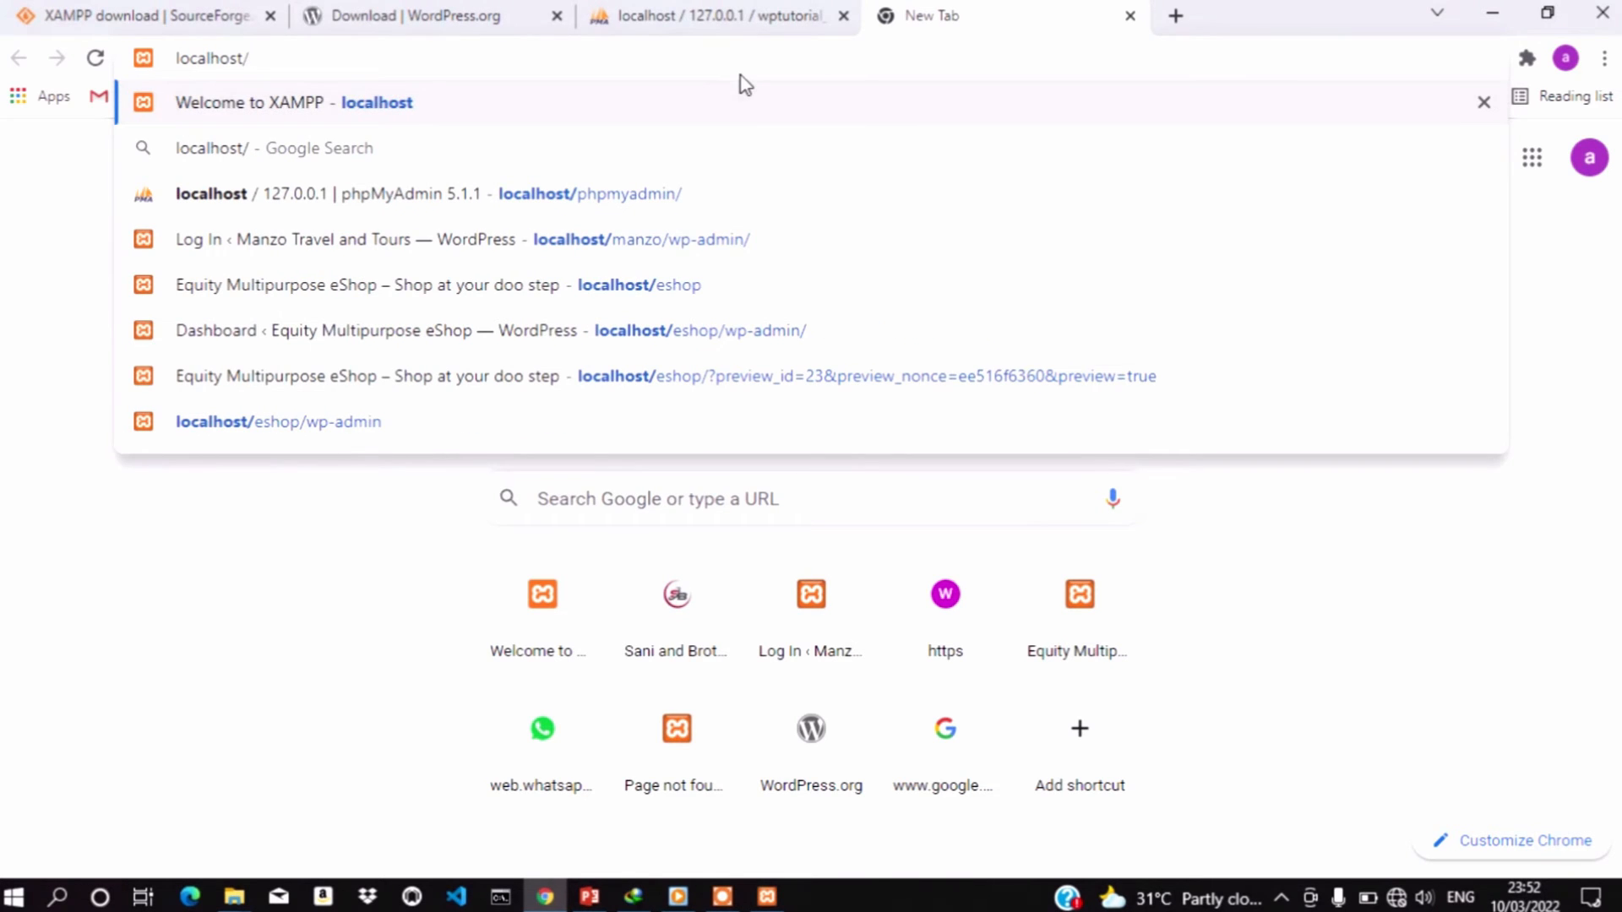
text(wptutorial)
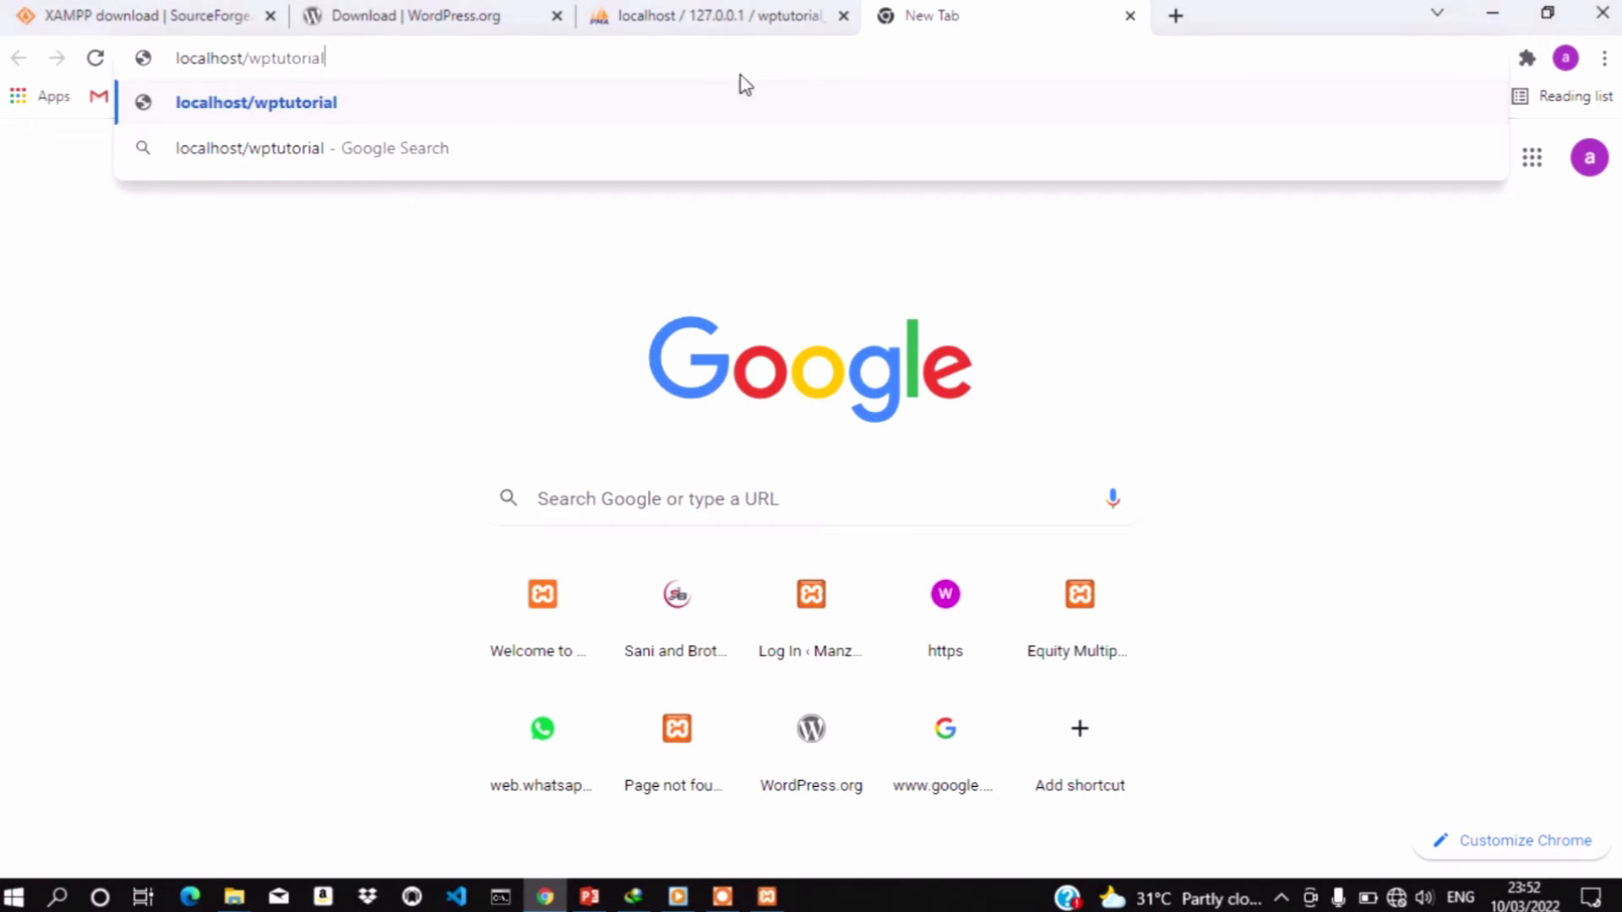
key(Return)
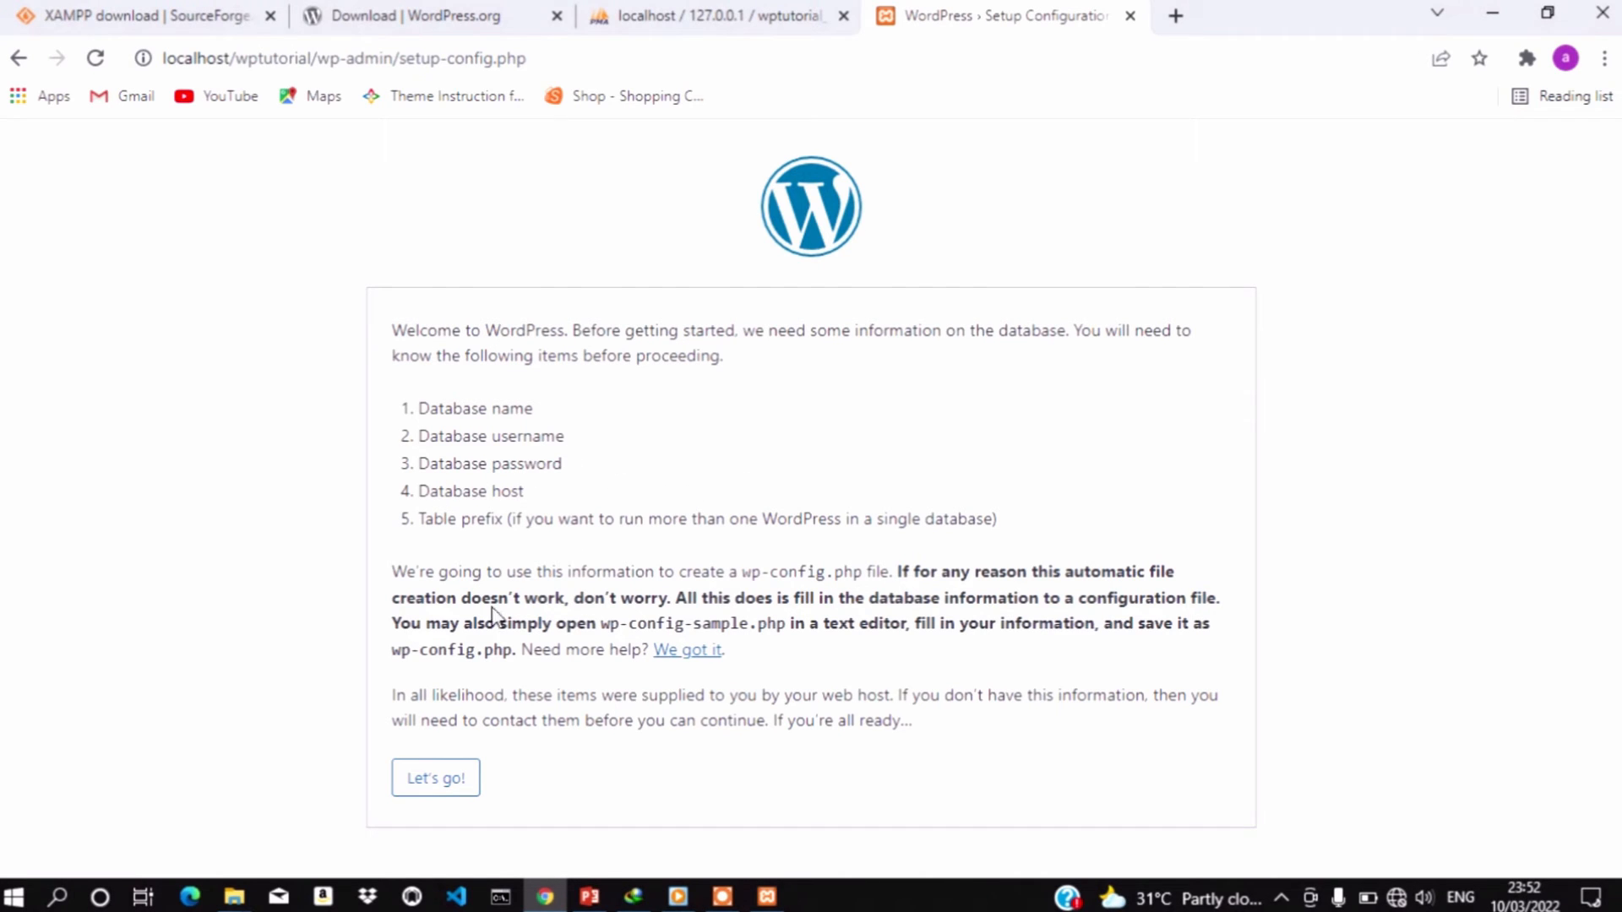
Start the setup and enter wptutorial_db as the Database Name, verifying it in phpMyAdmin
click(418, 781)
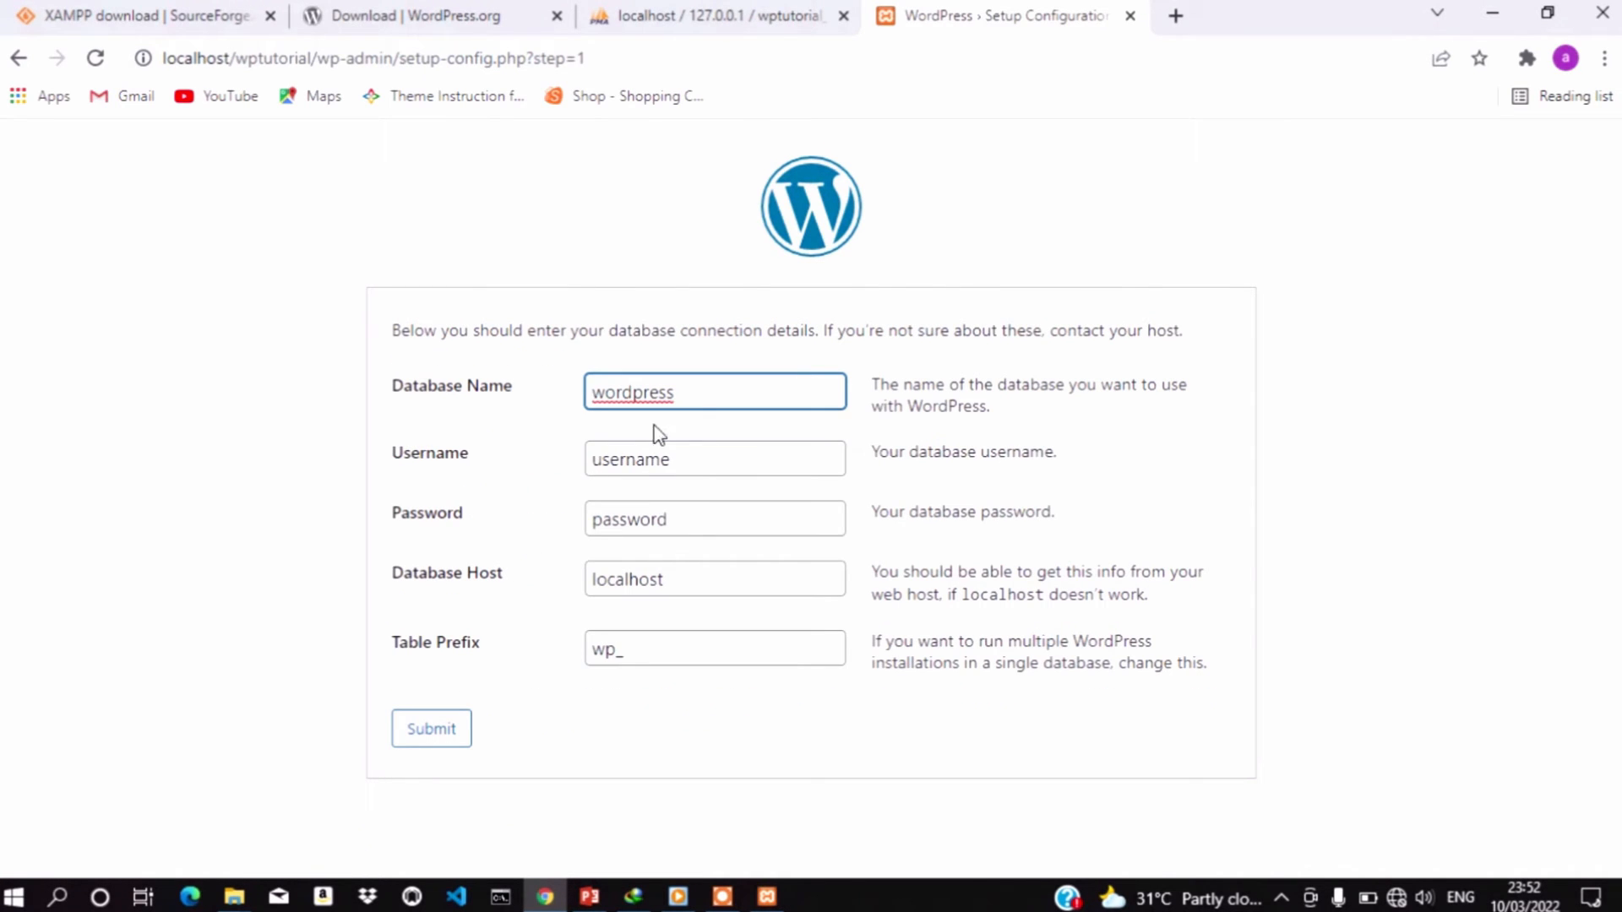
click(702, 394)
click(757, 12)
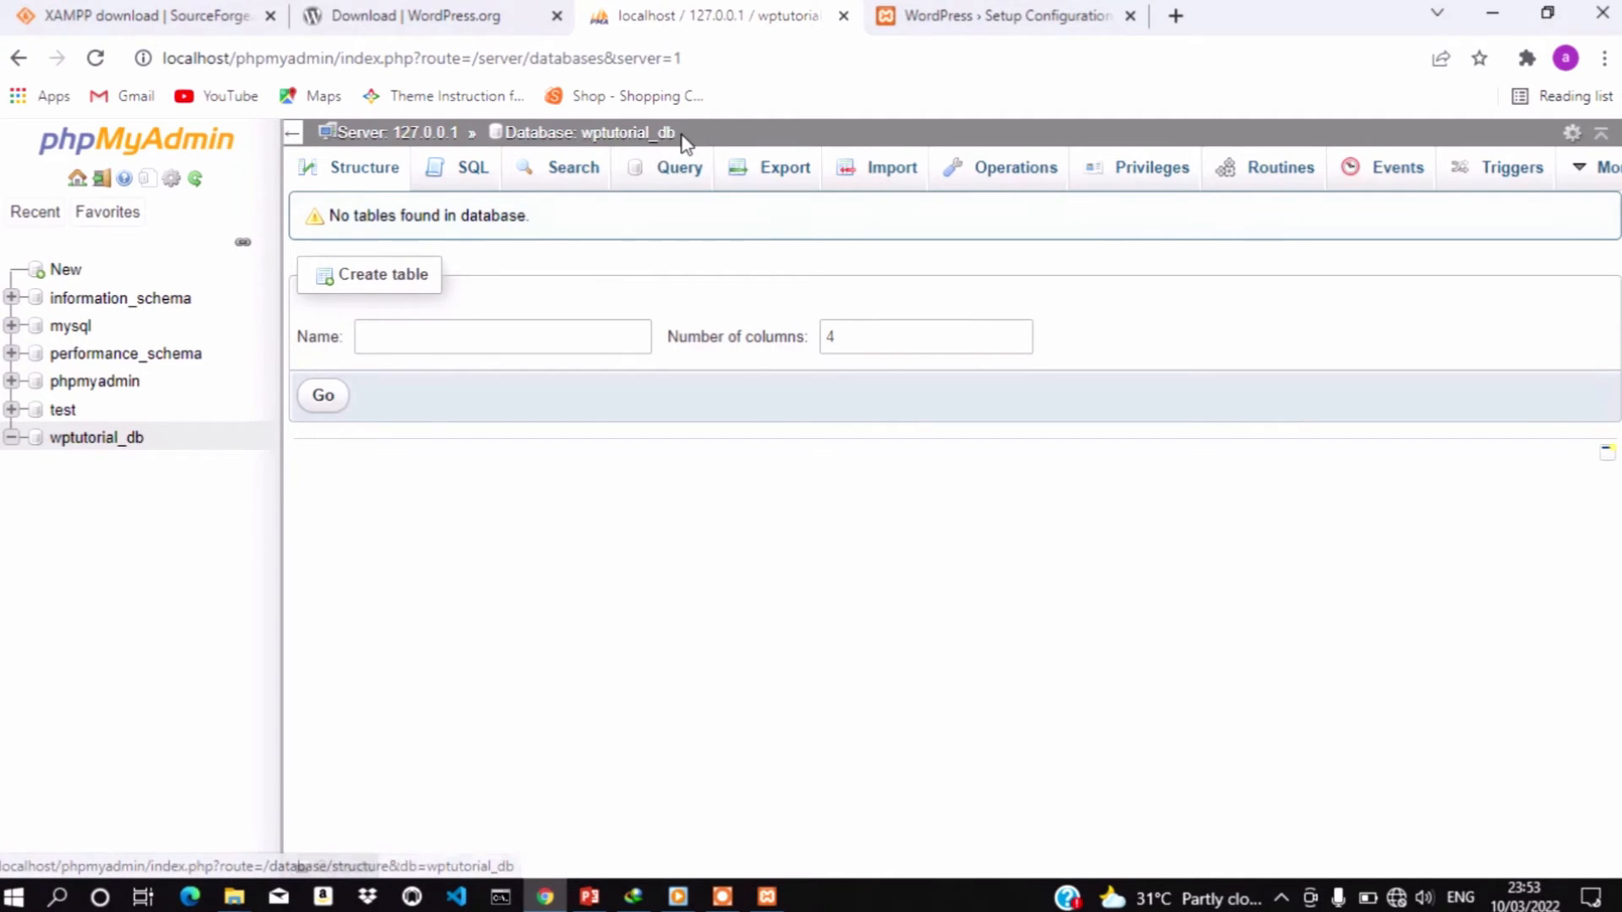
click(882, 10)
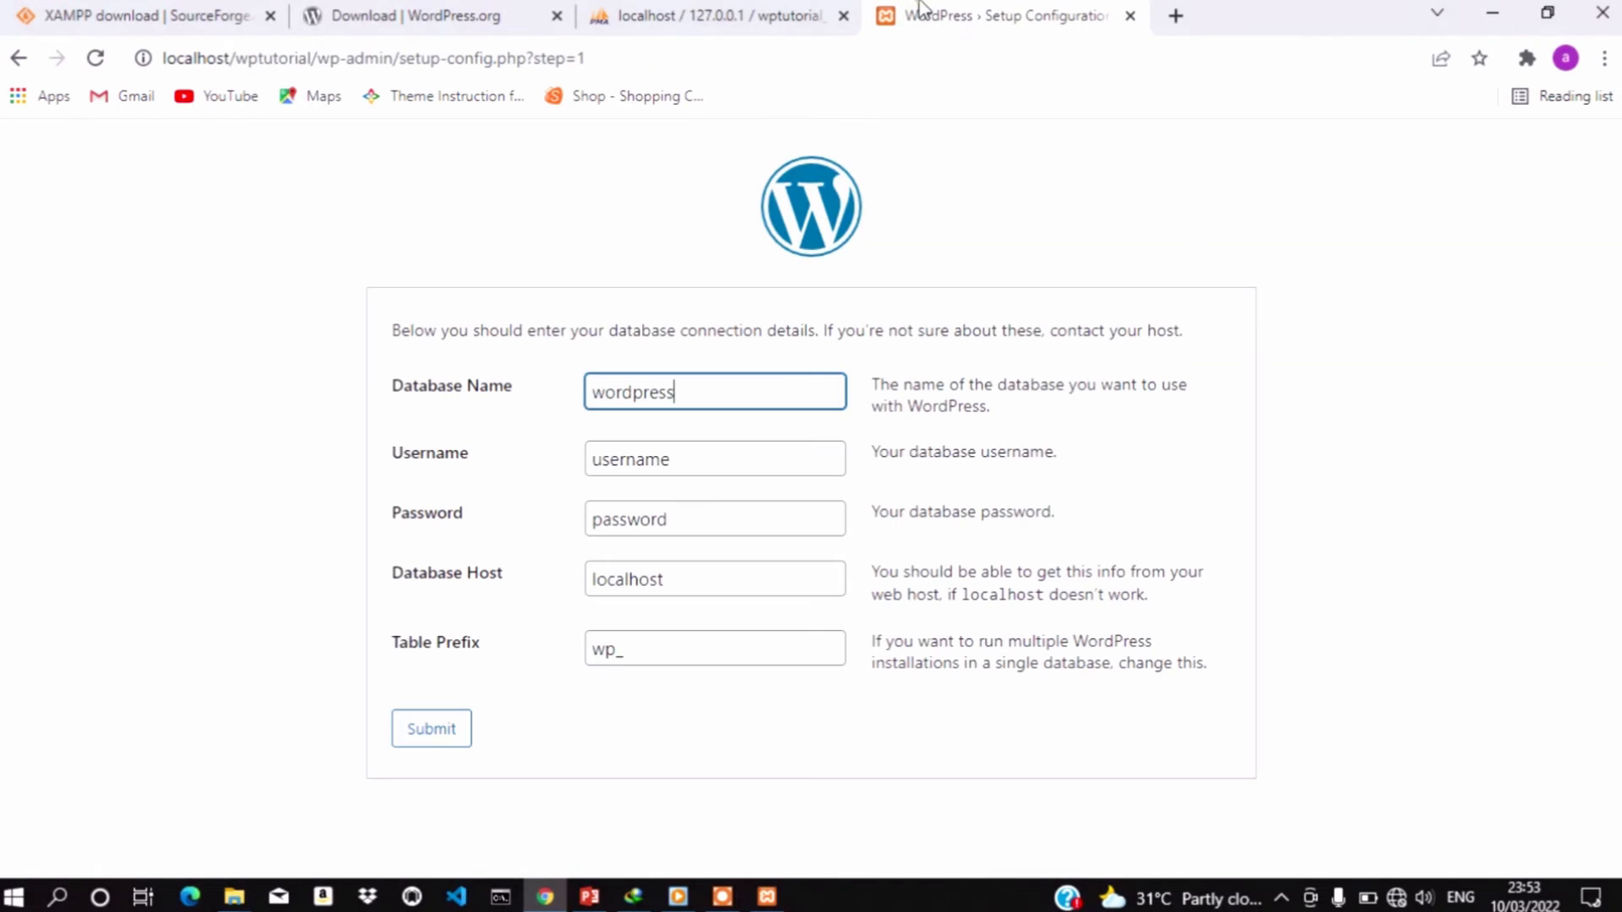
click(760, 391)
key(BackSpace)
key(BackSpace)
key(BackSpace)
key(BackSpace)
key(BackSpace)
key(BackSpace)
key(BackSpace)
key(BackSpace)
text(ptutorial_db)
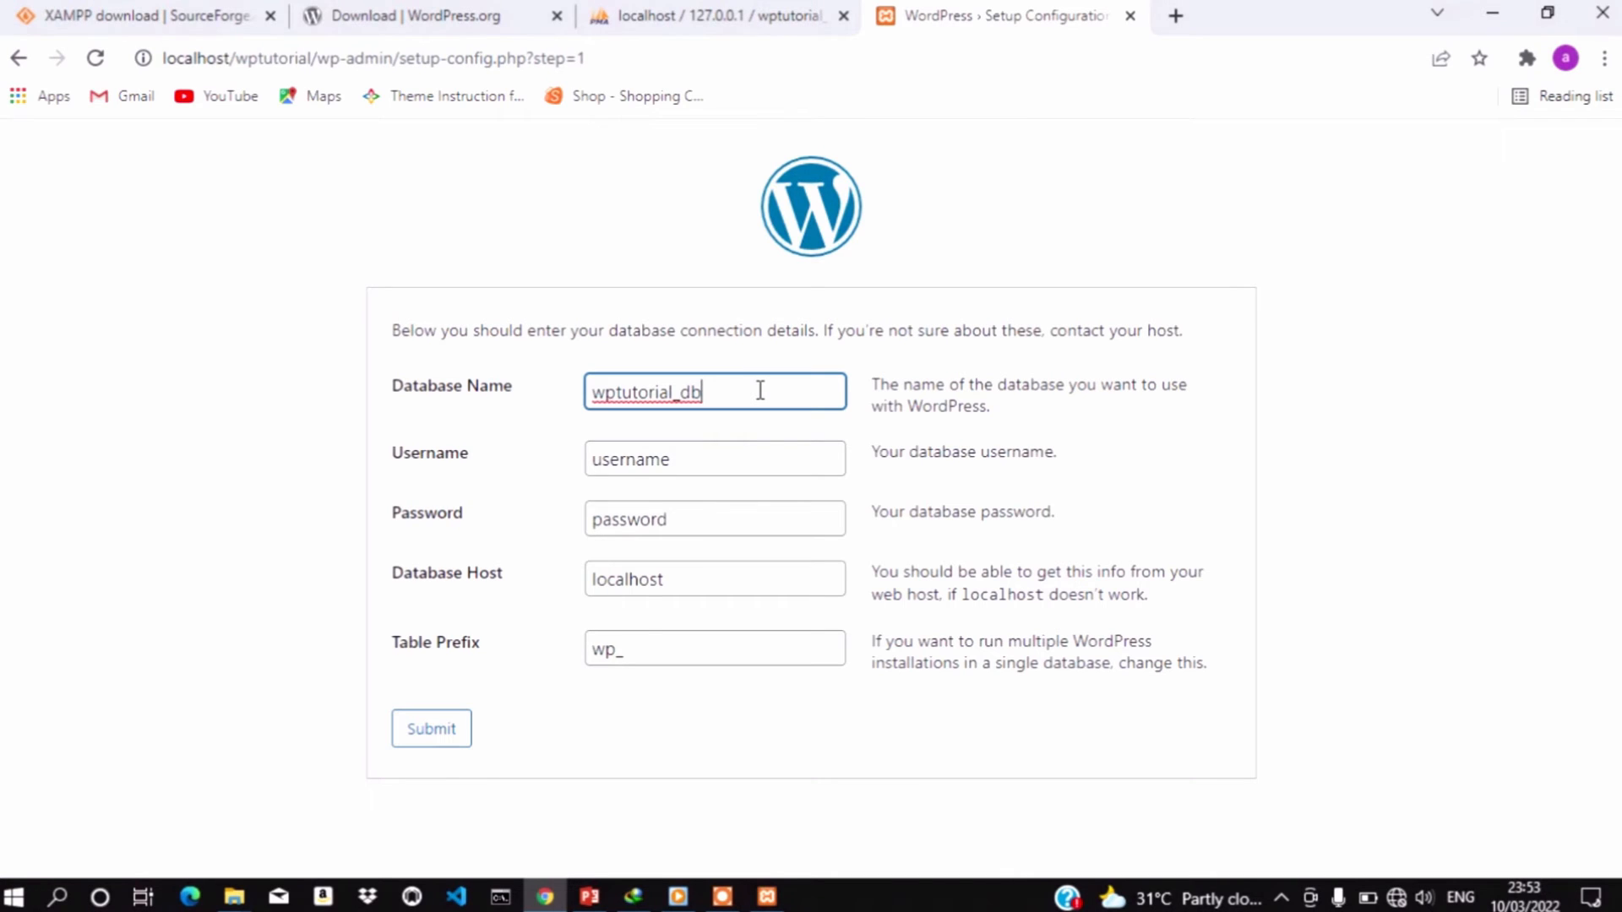
Set the username to root with an empty password and submit the connection details
click(722, 449)
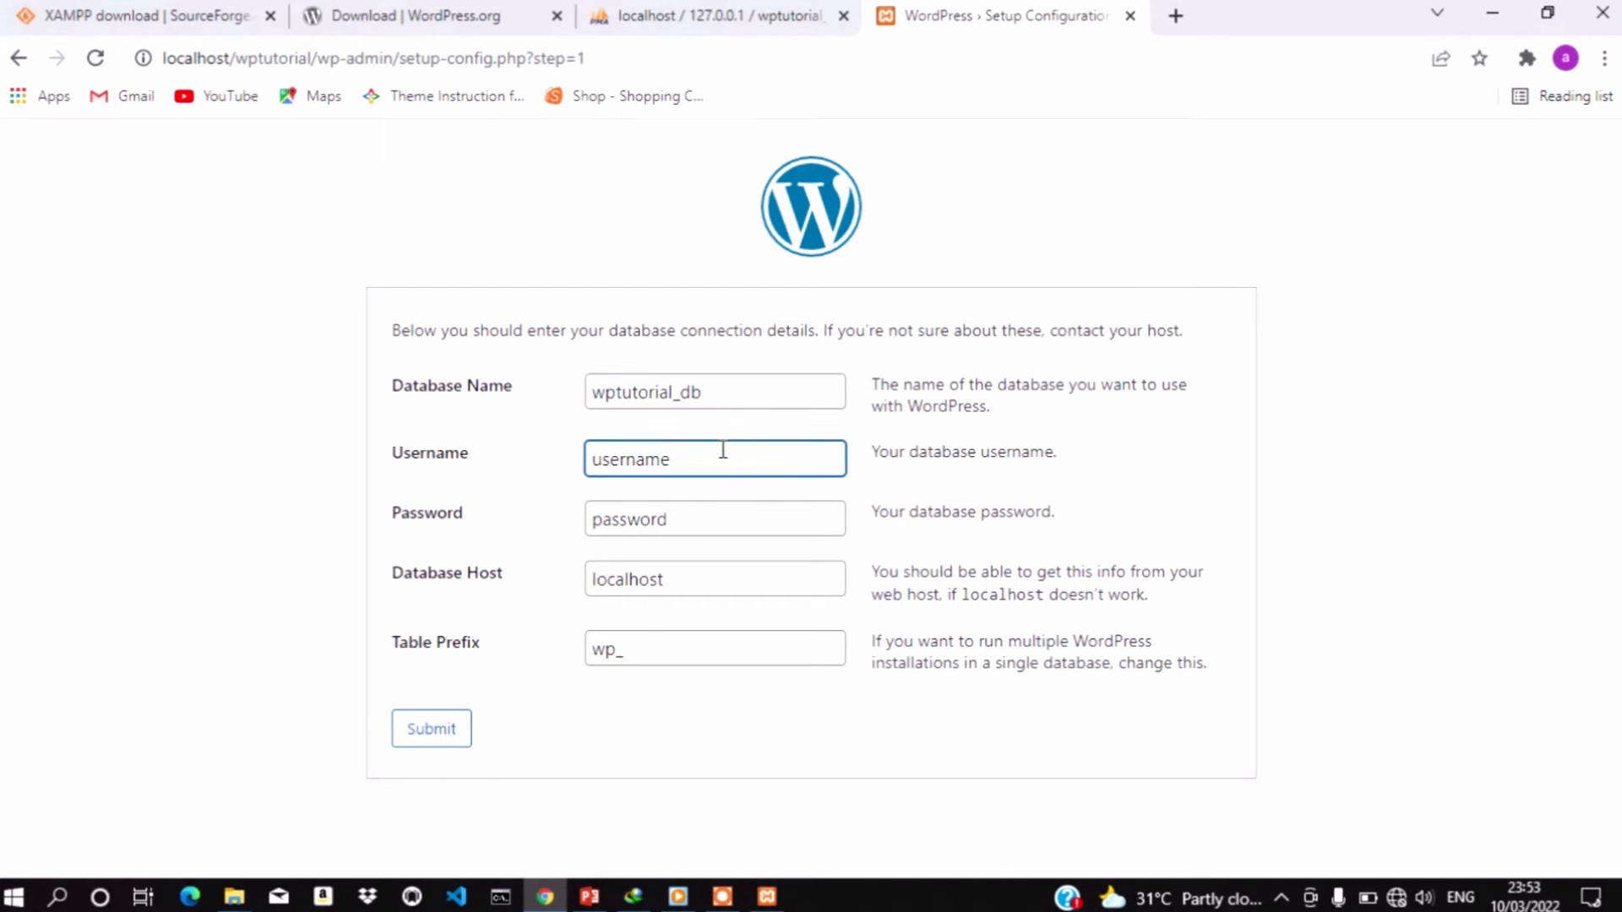
key(BackSpace)
key(BackSpace)
key(BackSpace)
key(BackSpace)
key(BackSpace)
key(BackSpace)
key(BackSpace)
text(root)
click(676, 521)
key(BackSpace)
key(BackSpace)
key(BackSpace)
key(BackSpace)
key(BackSpace)
key(BackSpace)
key(BackSpace)
key(BackSpace)
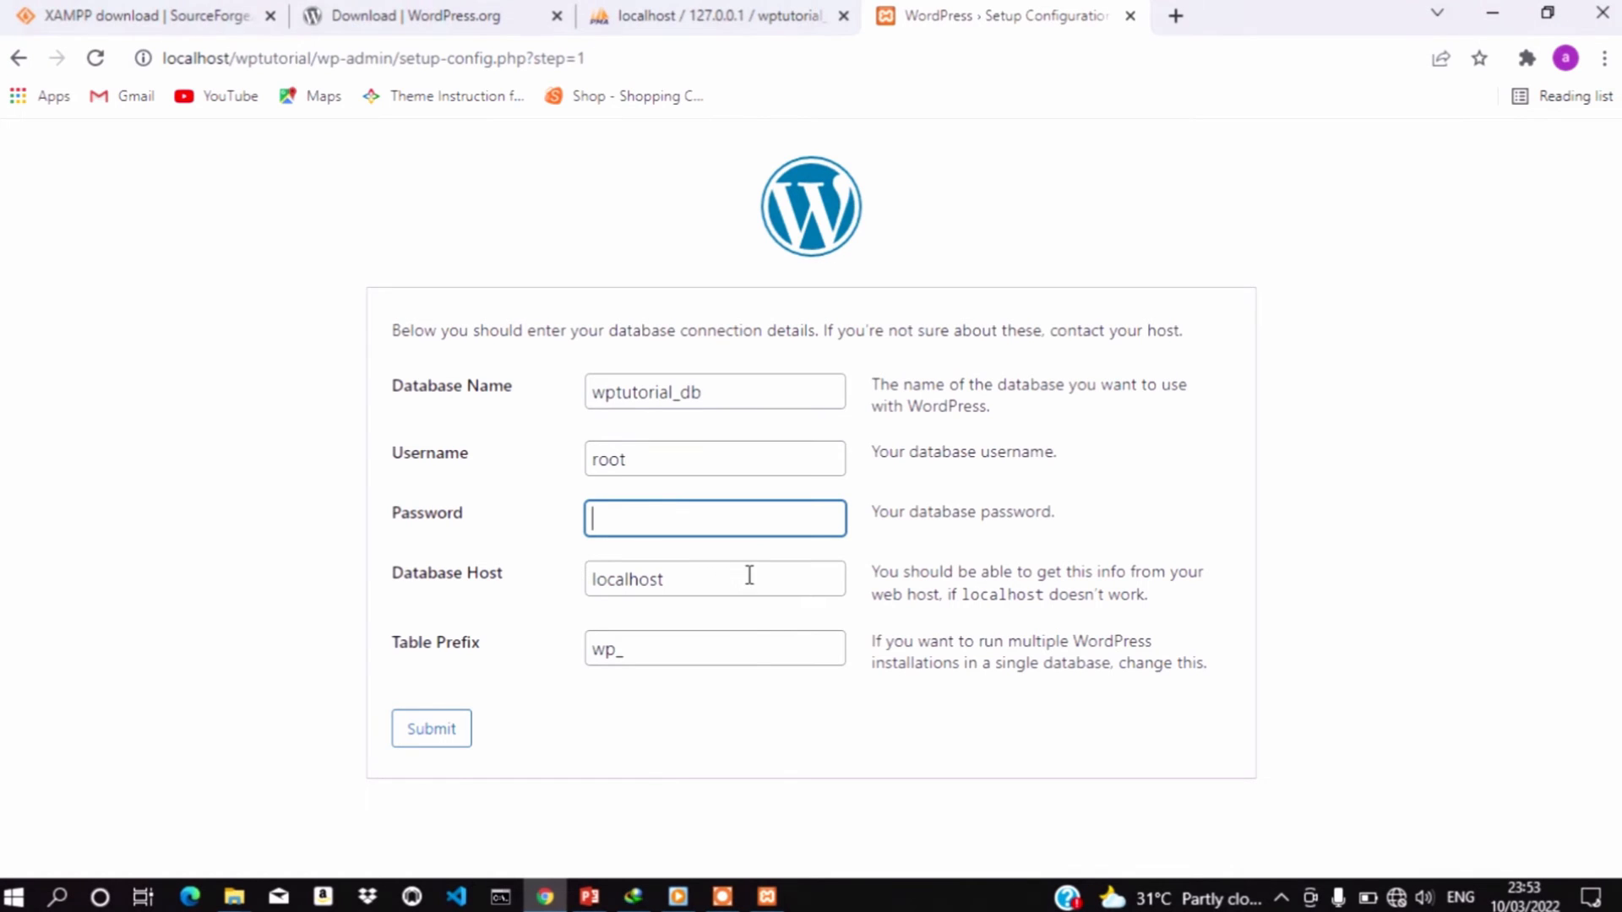
click(429, 729)
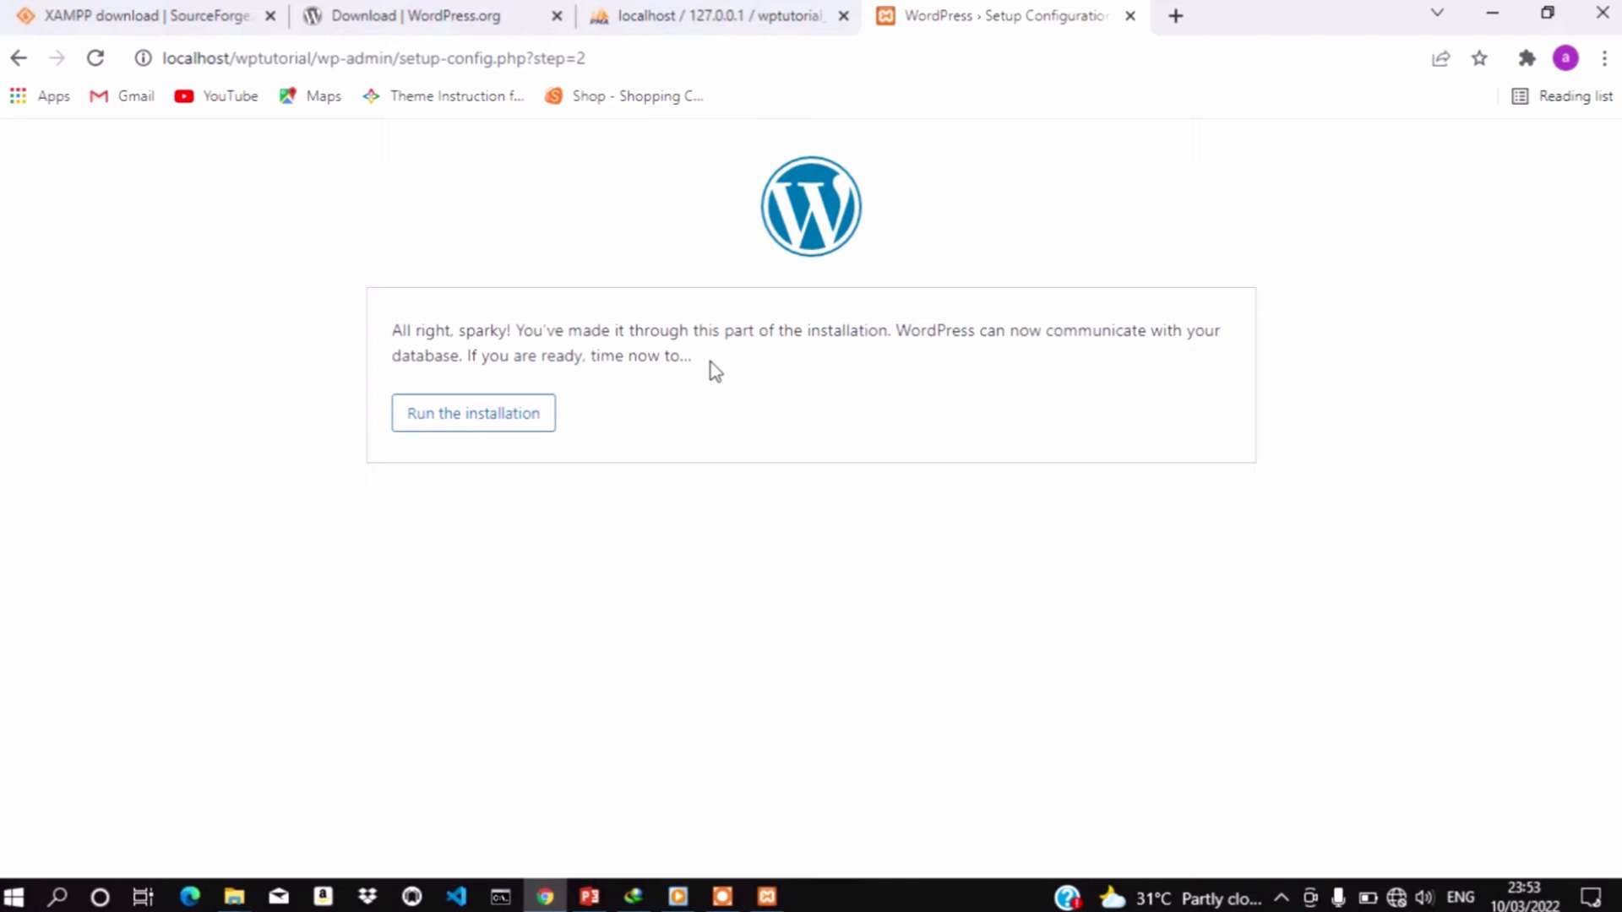
click(483, 425)
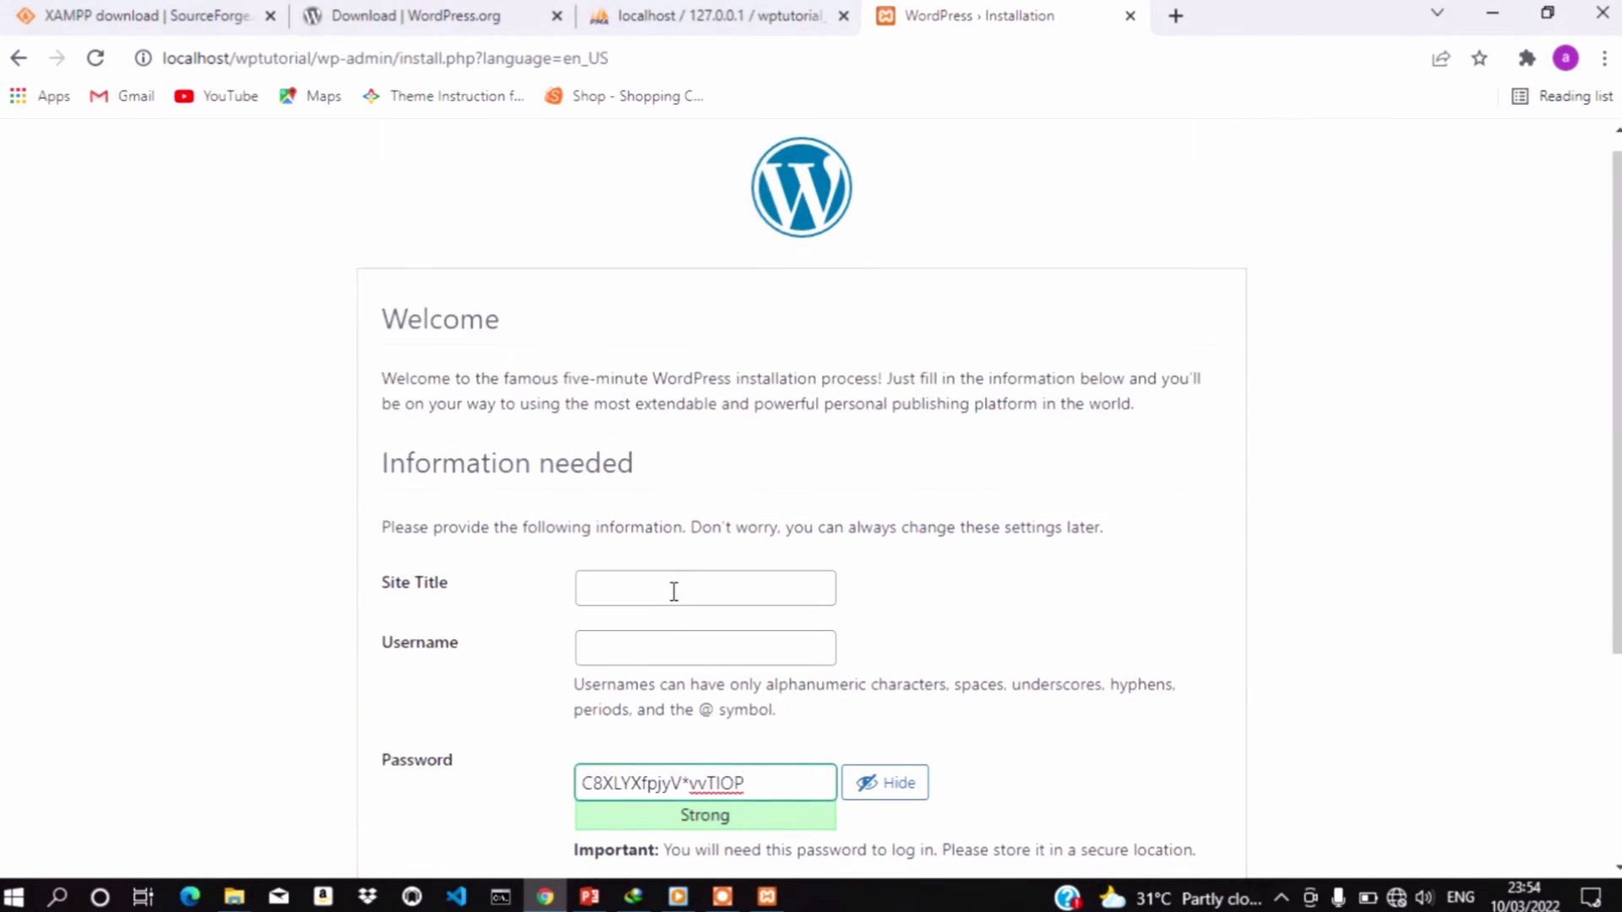
scroll(674, 596, down, 4)
scroll(674, 599, up, 3)
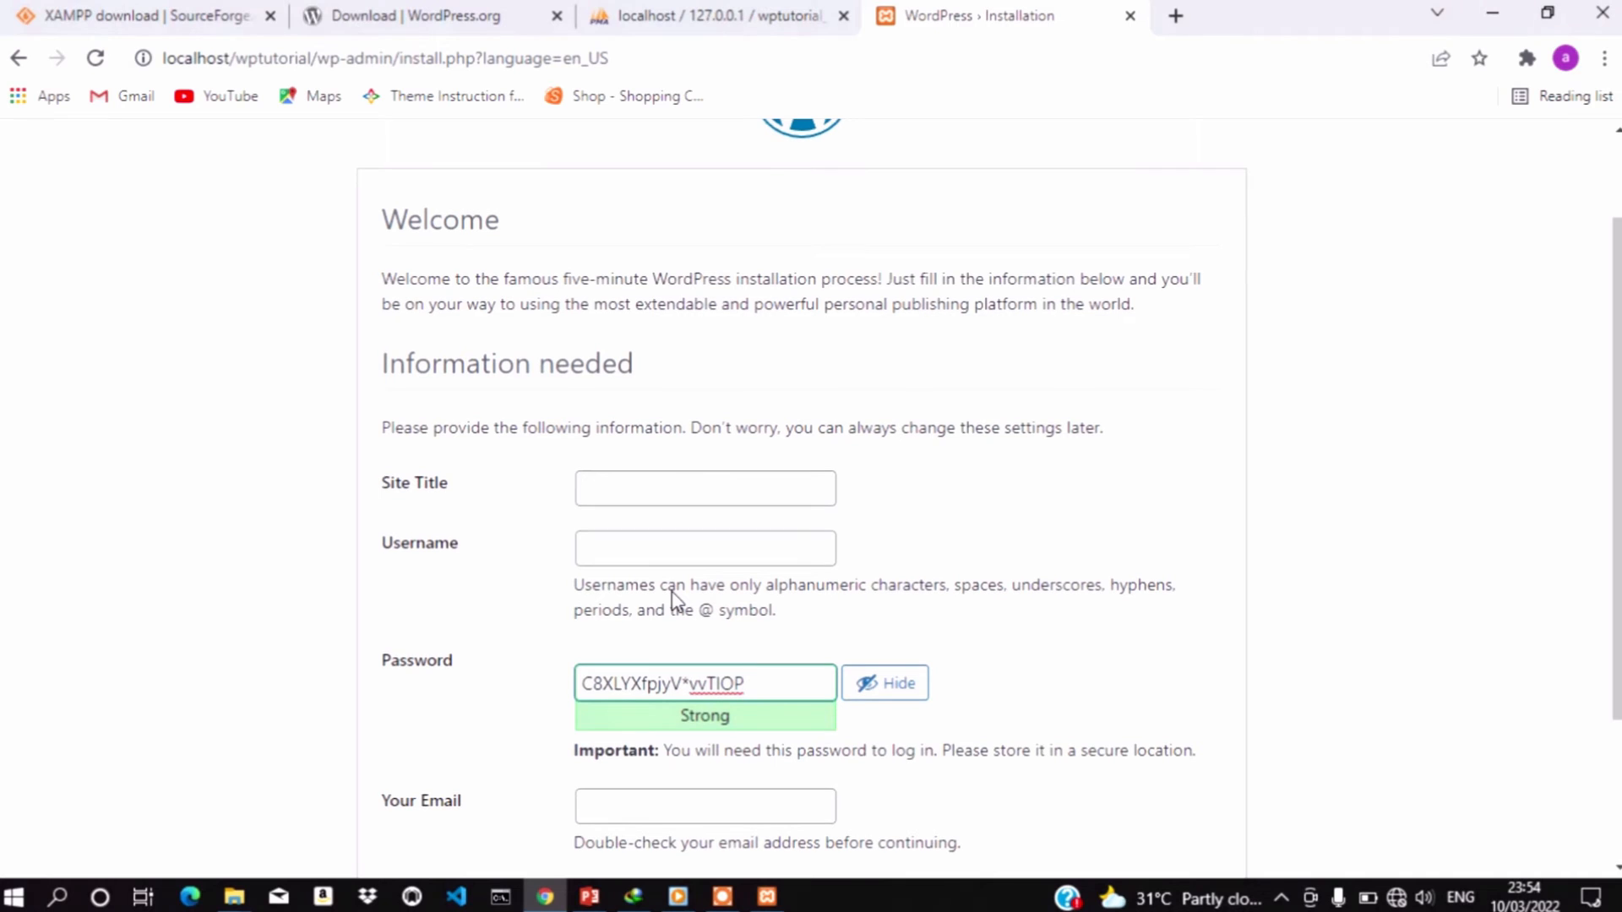
scroll(674, 600, up, 1)
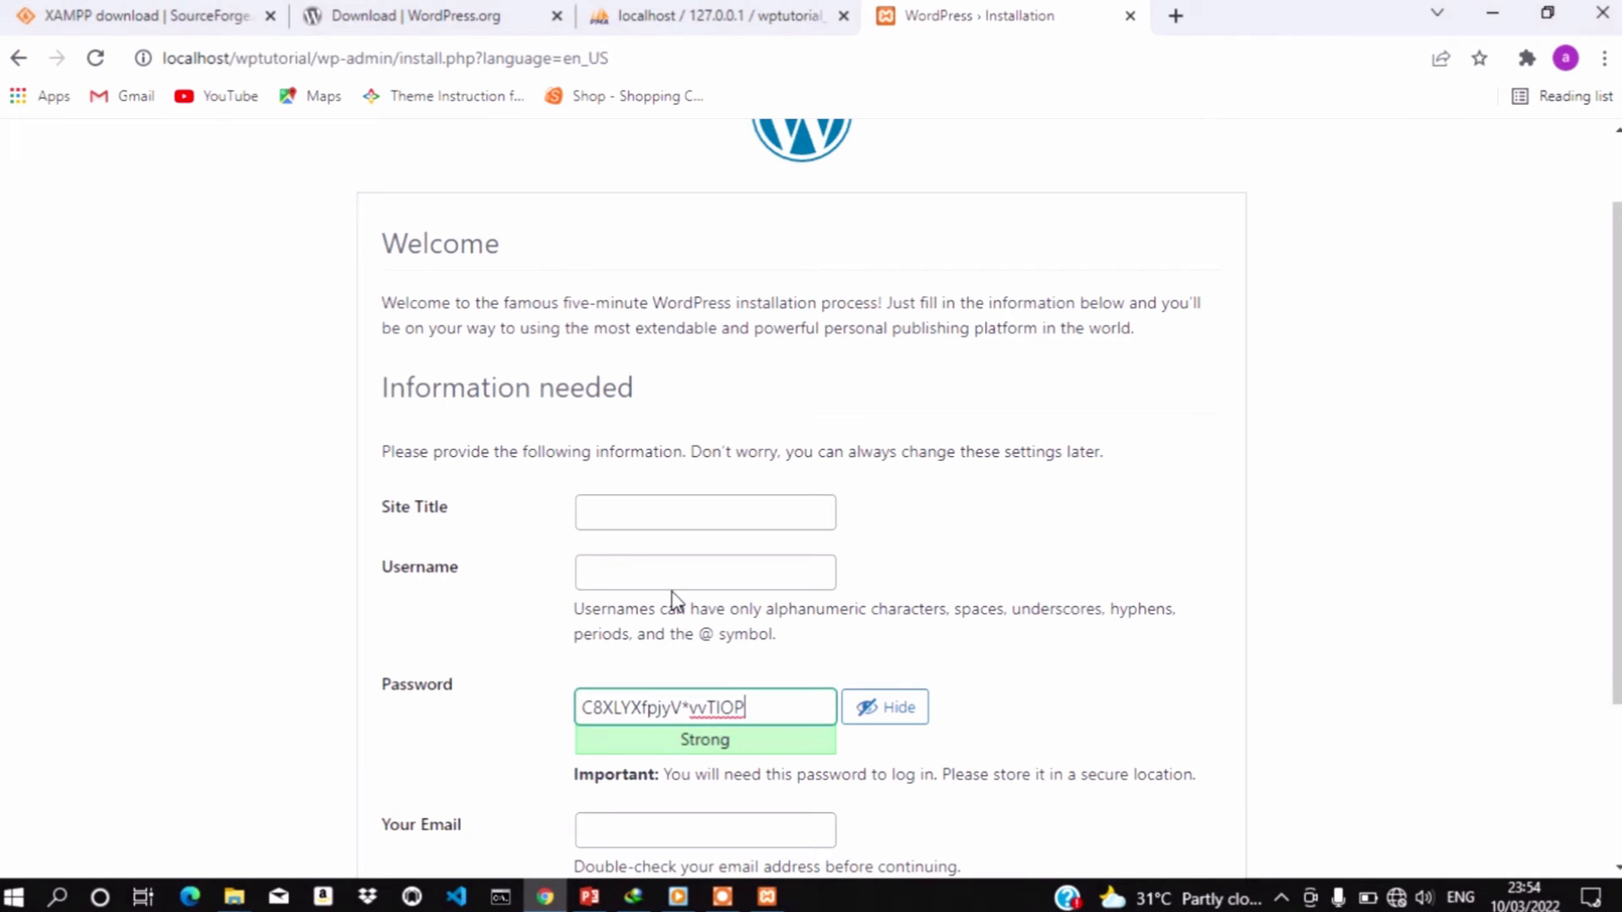
scroll(674, 600, down, 1)
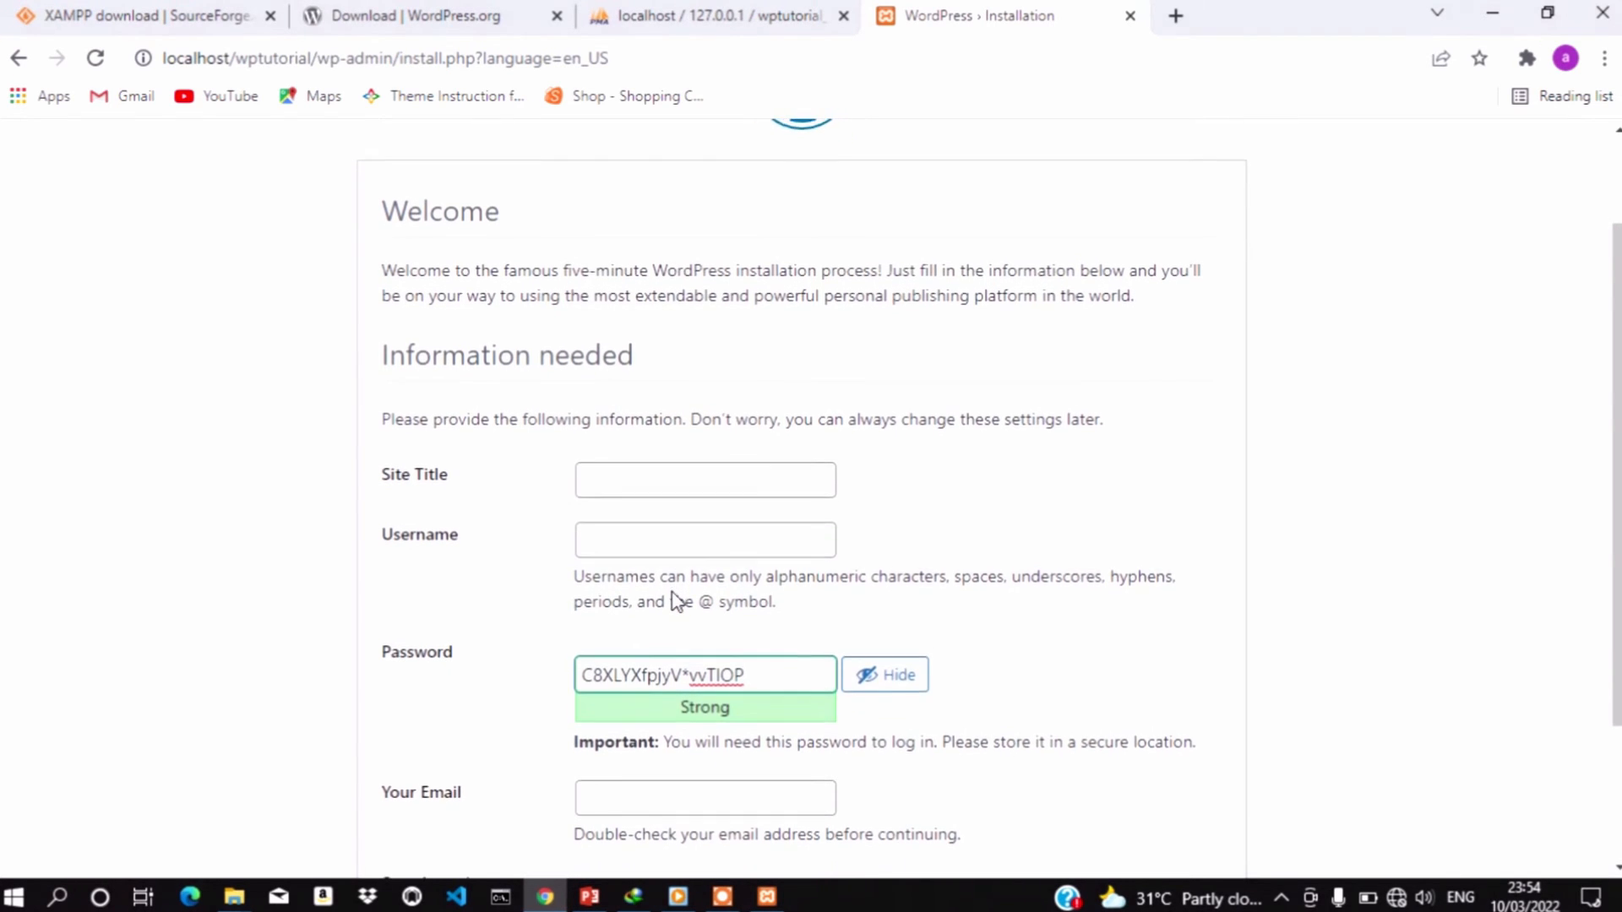
scroll(674, 598, down, 2)
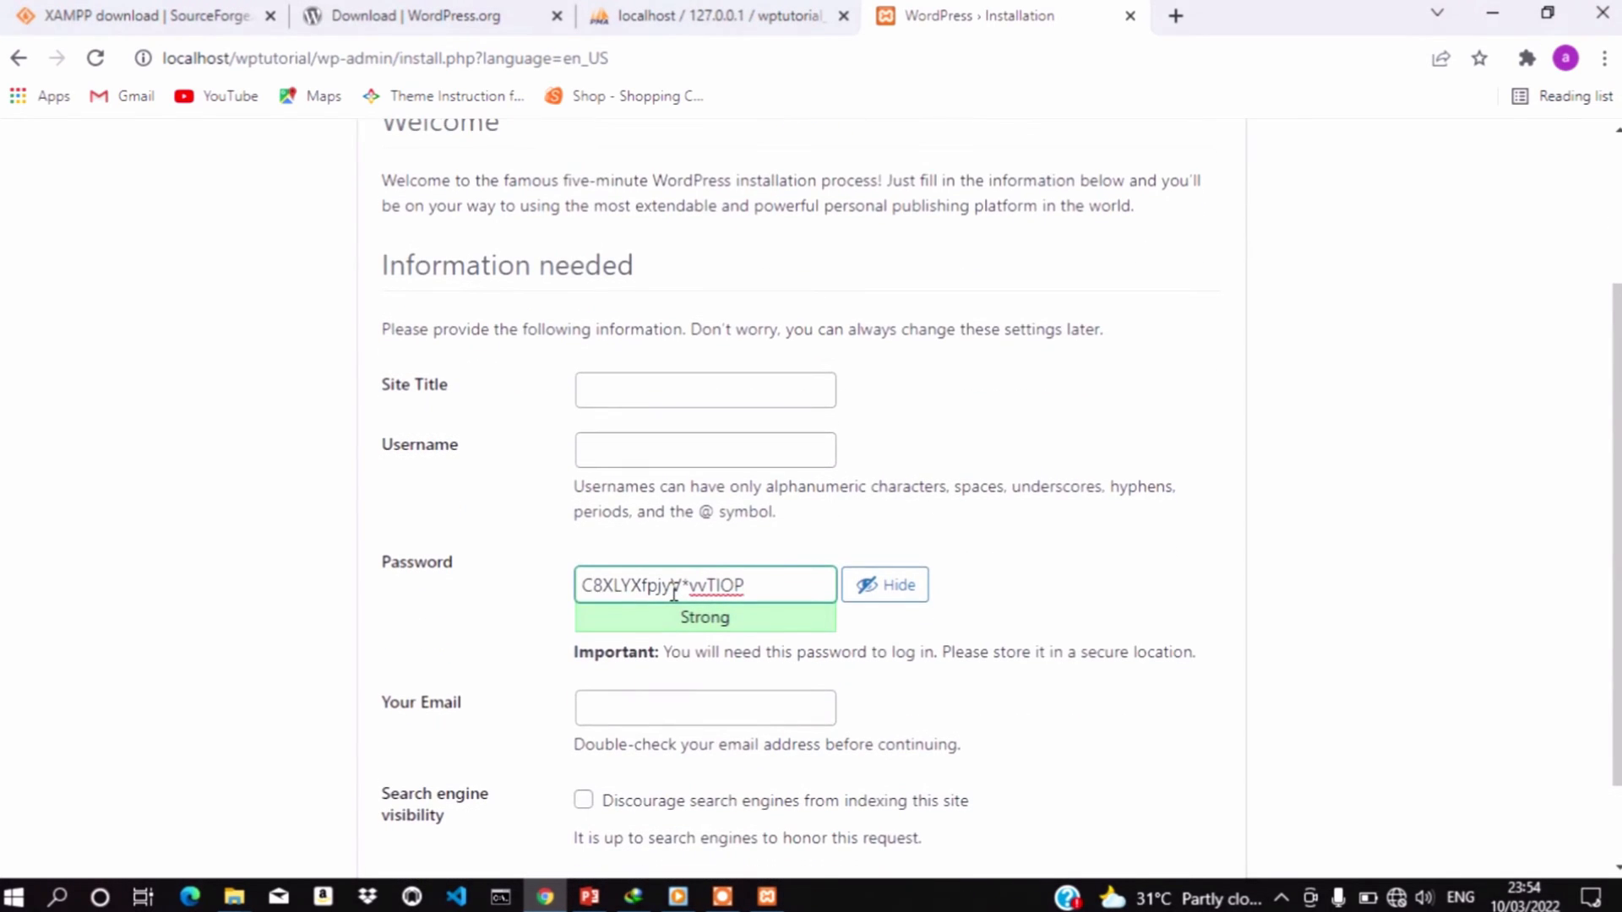
scroll(674, 595, down, 1)
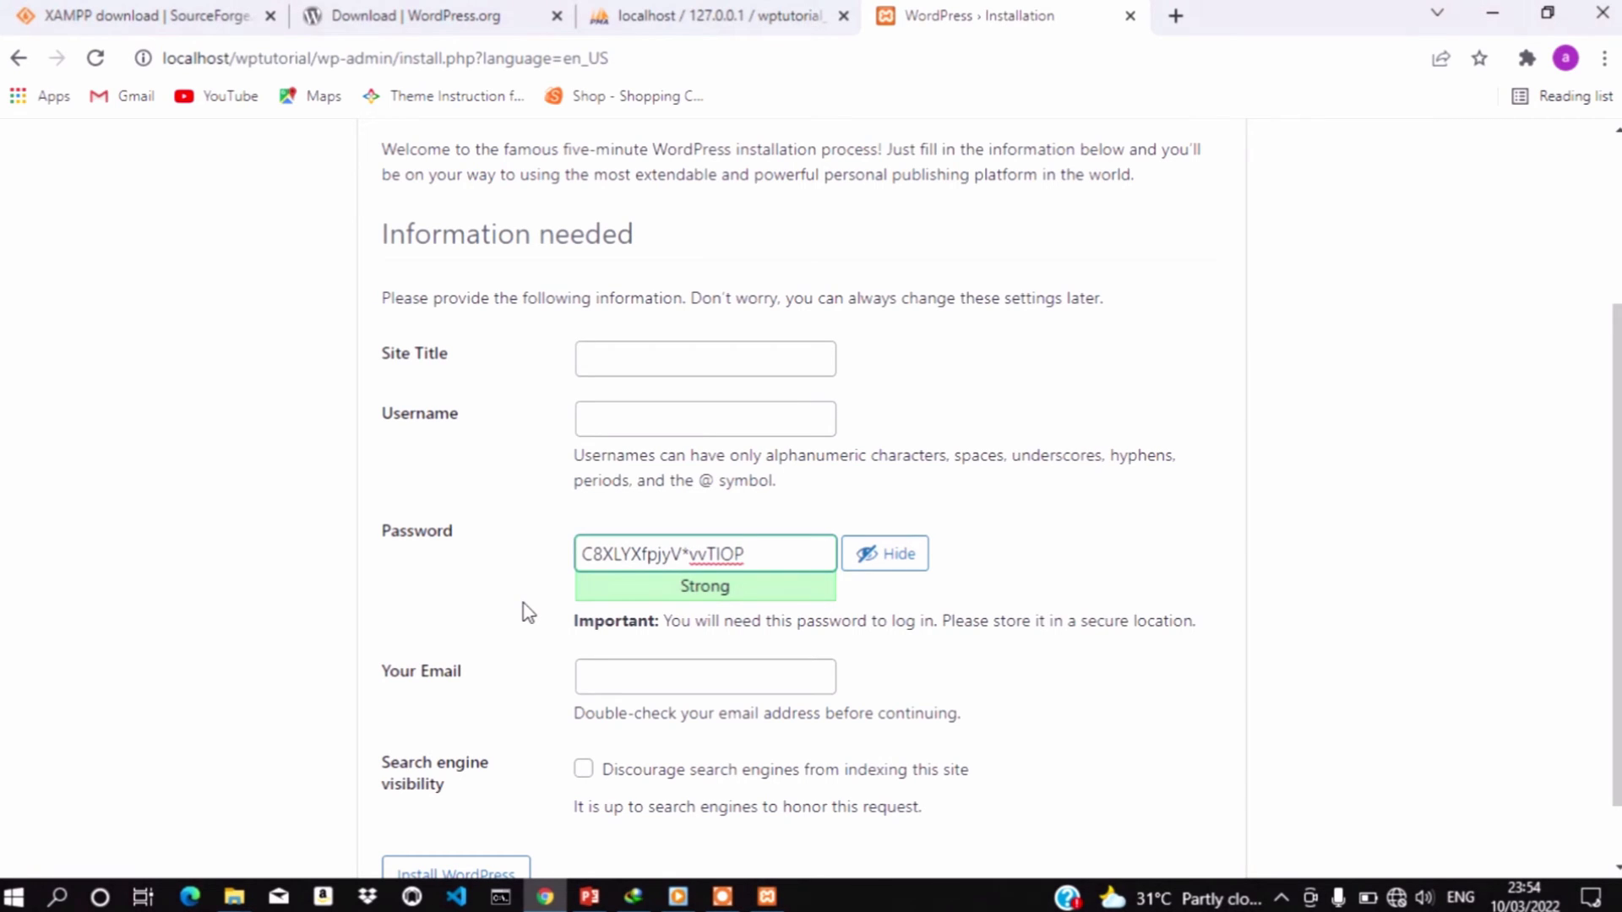
Open a blank Notepad note and write 'db name: wptutorial_db'
click(57, 898)
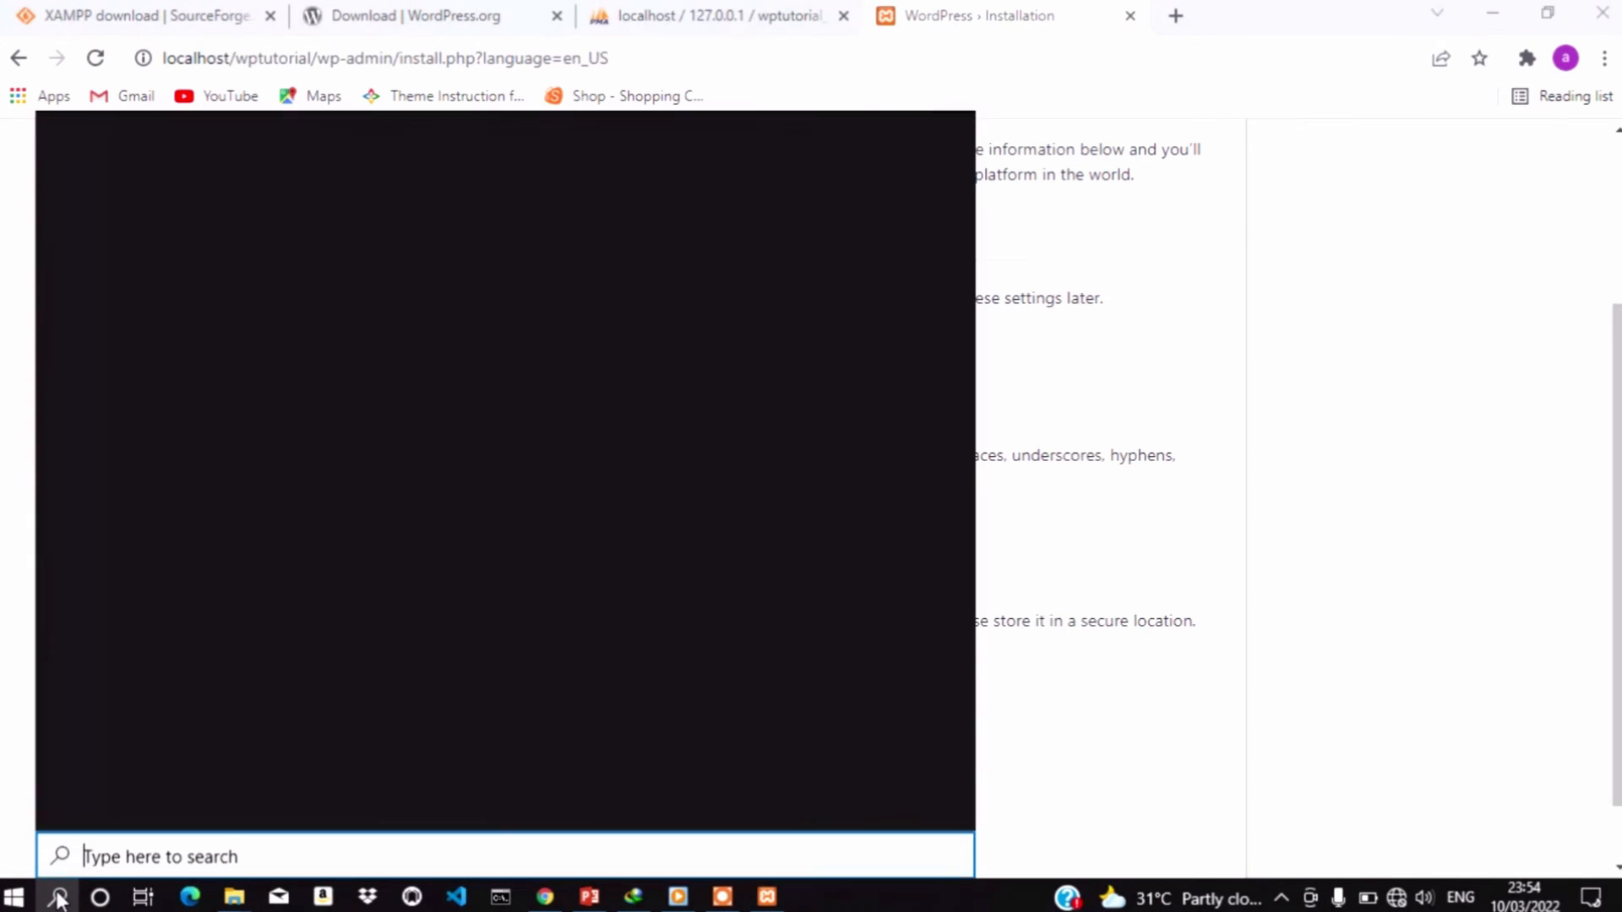
text(not)
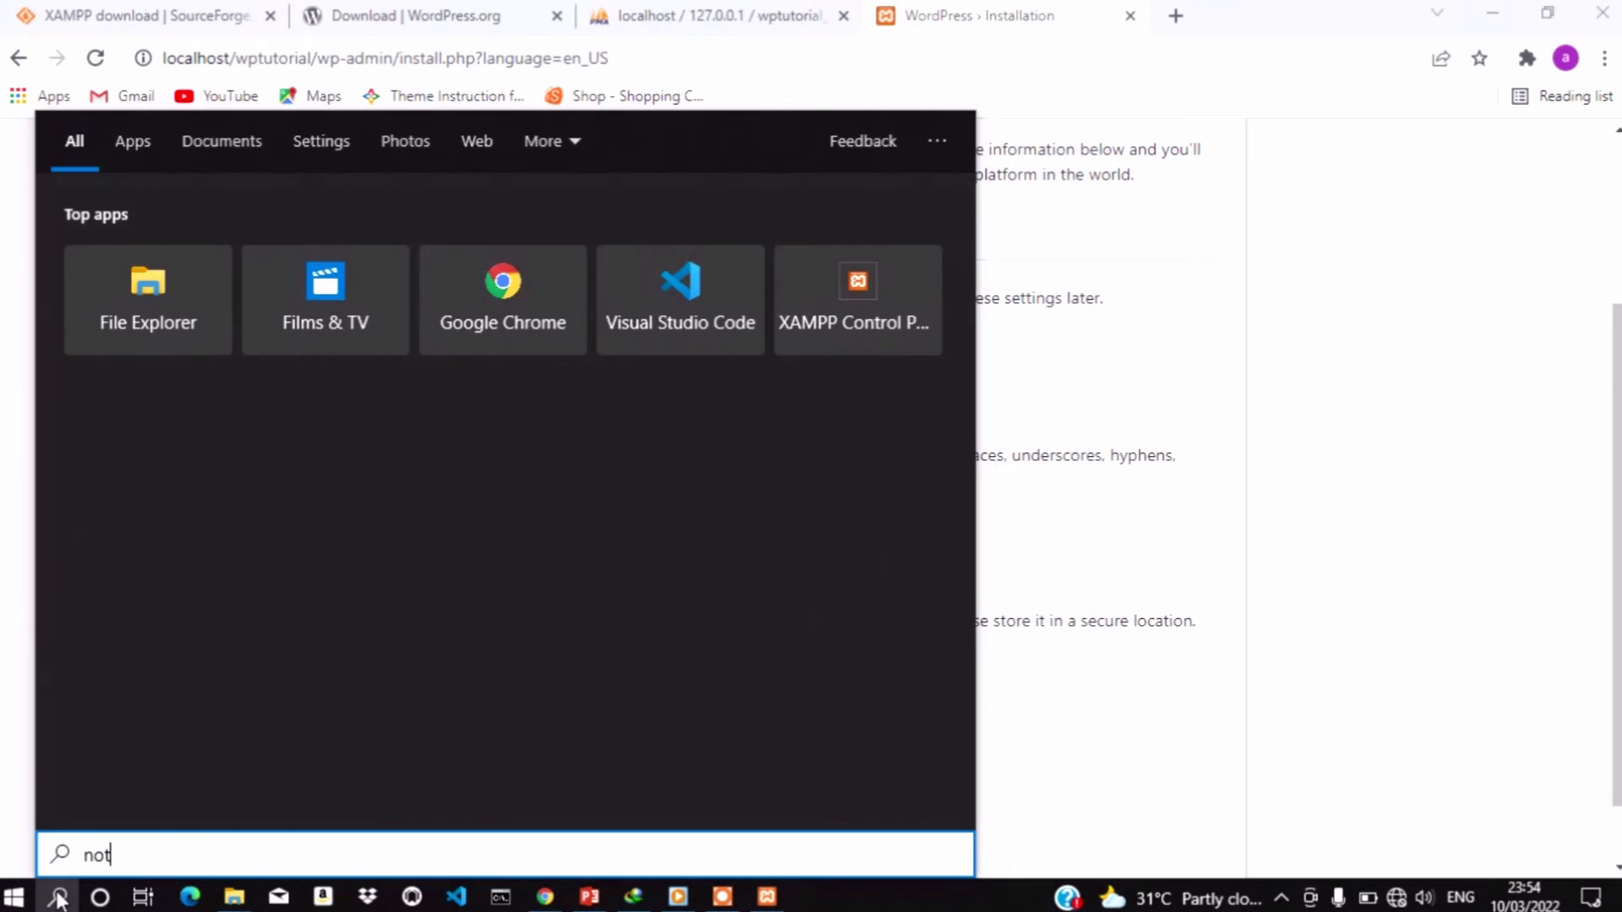
text(e)
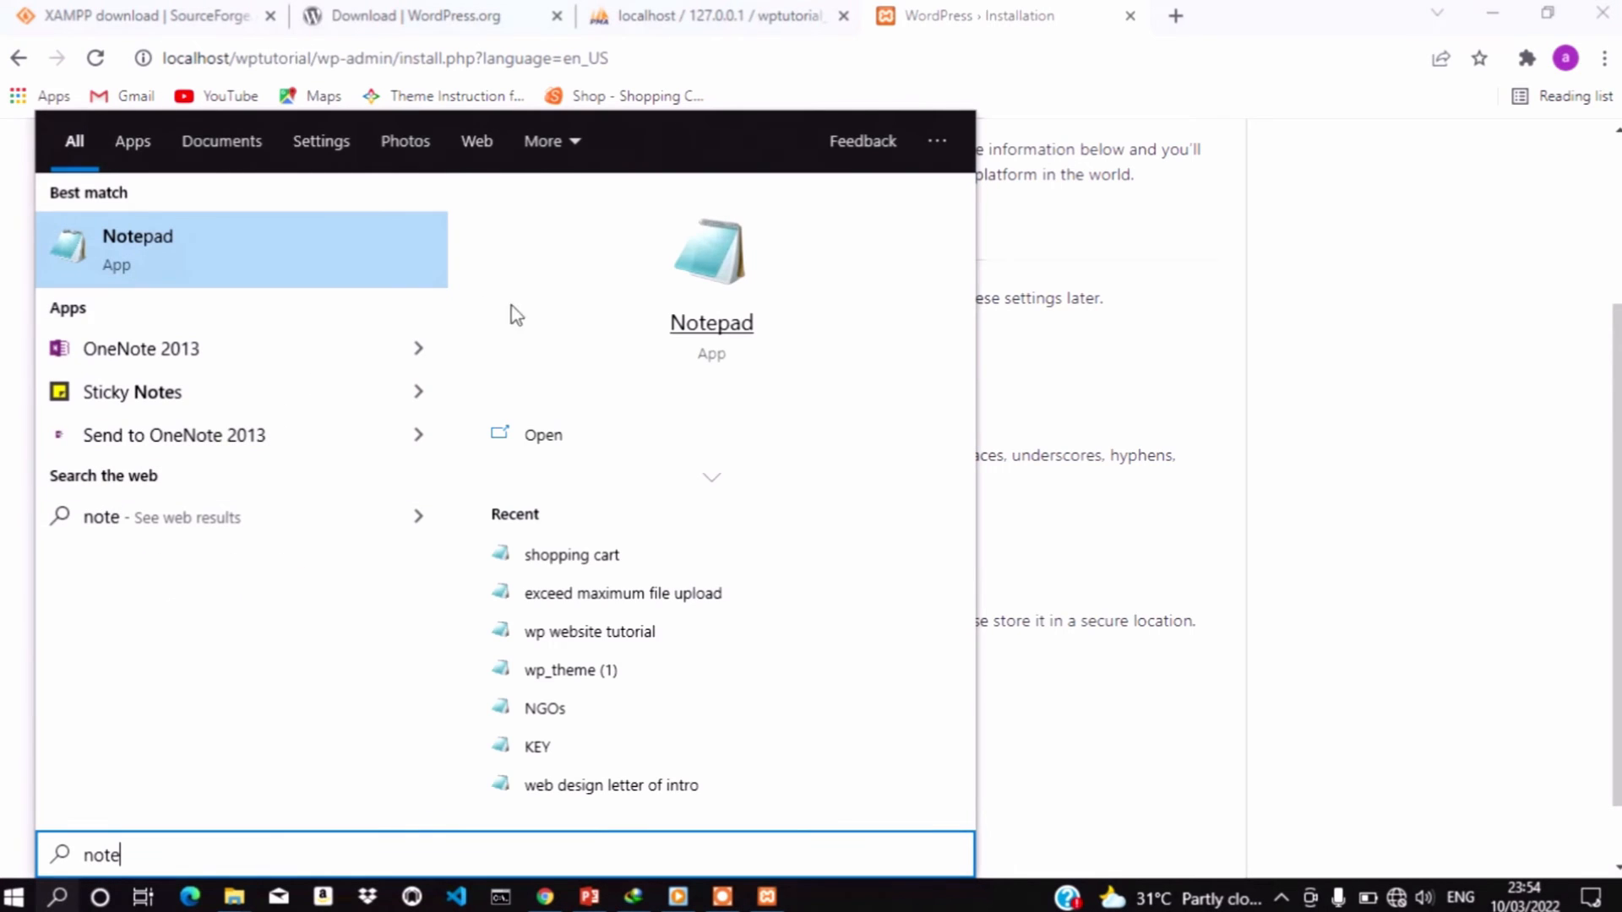
click(716, 286)
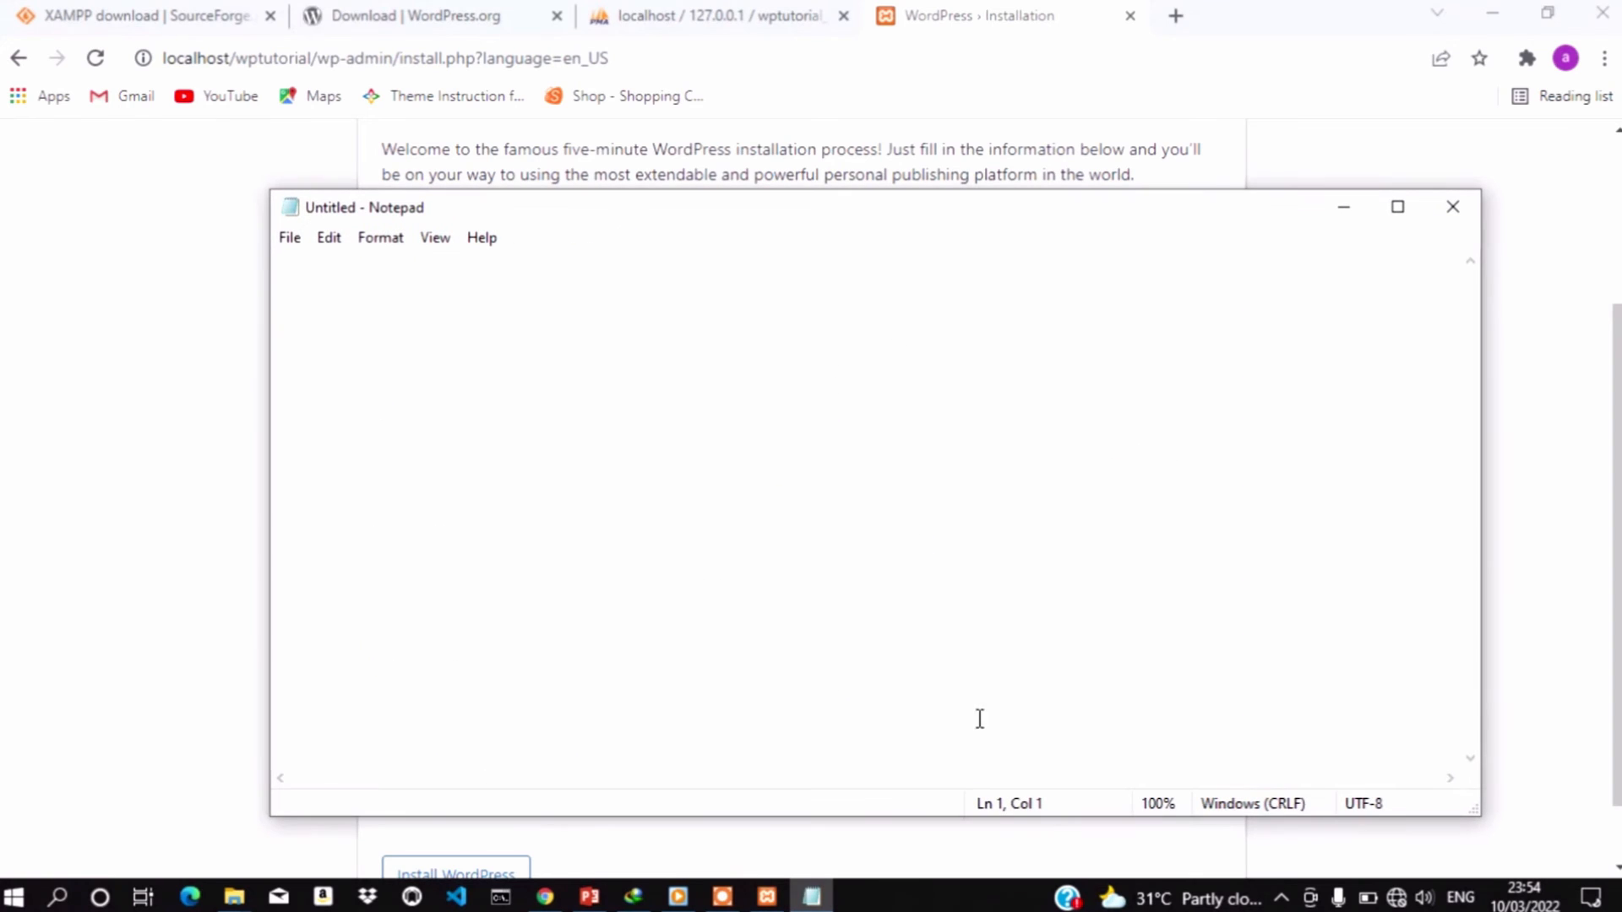
key(Return)
text(db )
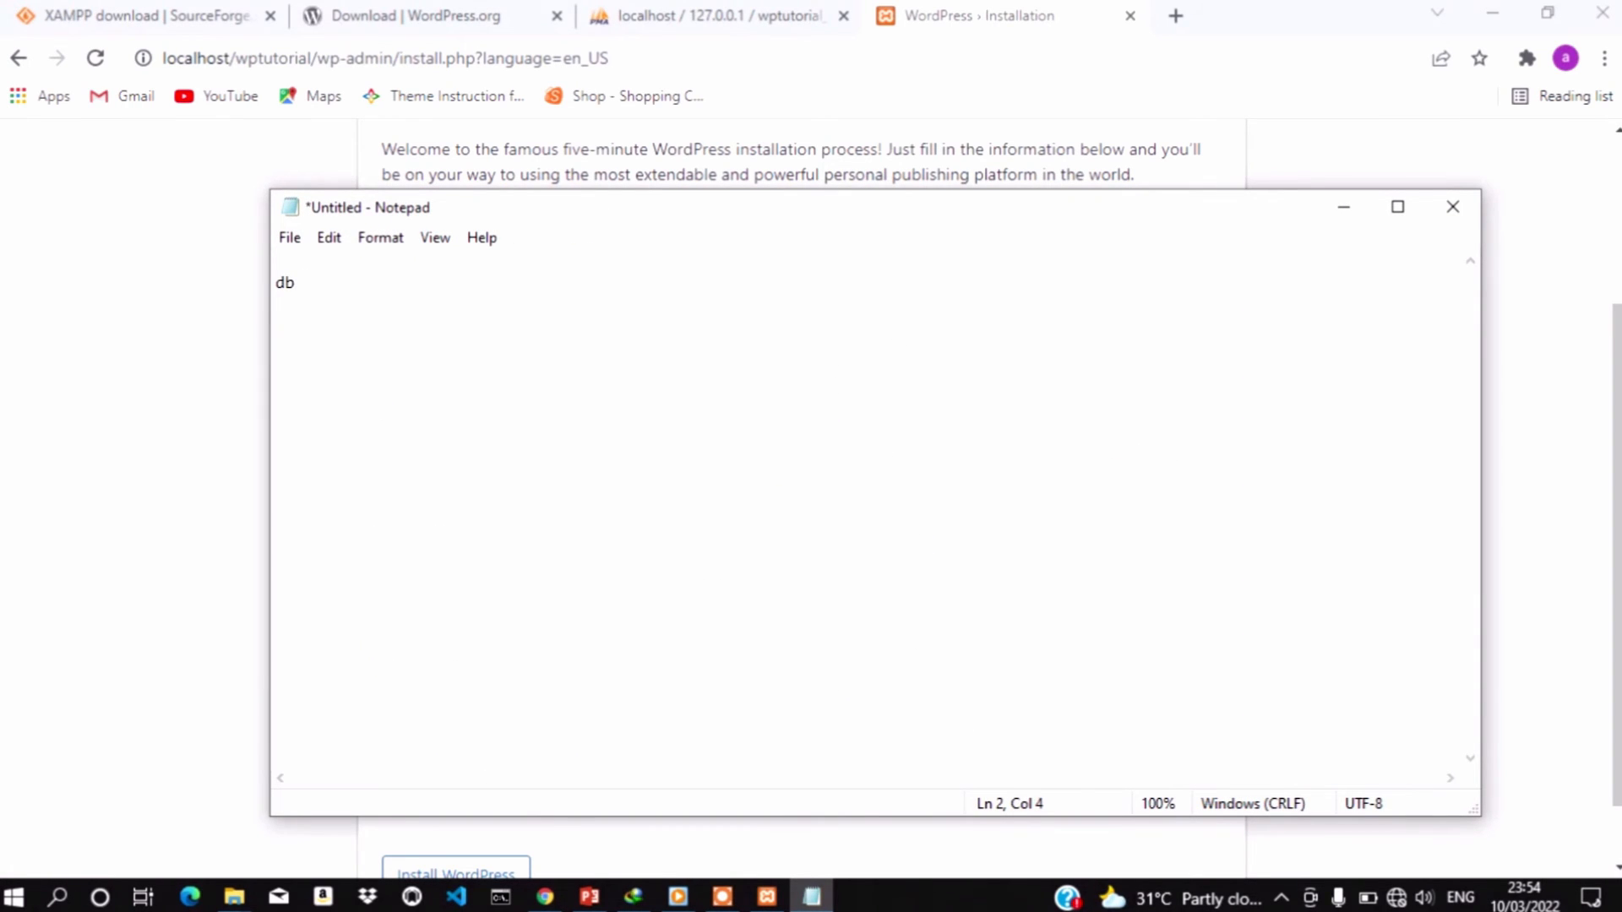
text(name: wptutoria)
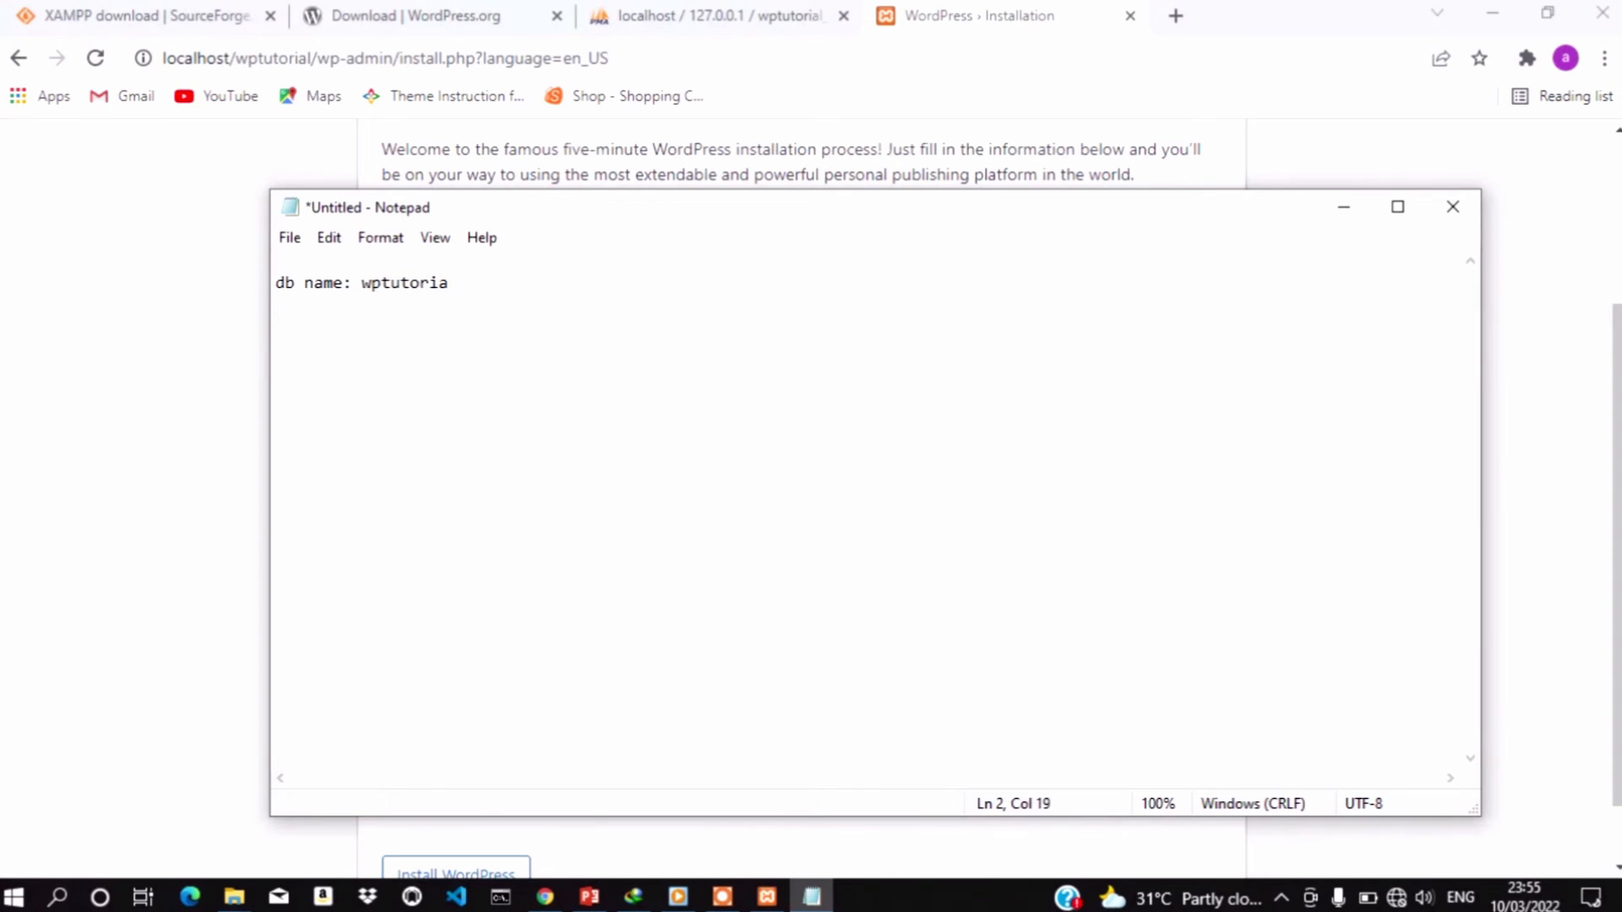
text(l_db)
key(Return)
Enter 'Website Design Series' as the Site Title
click(206, 315)
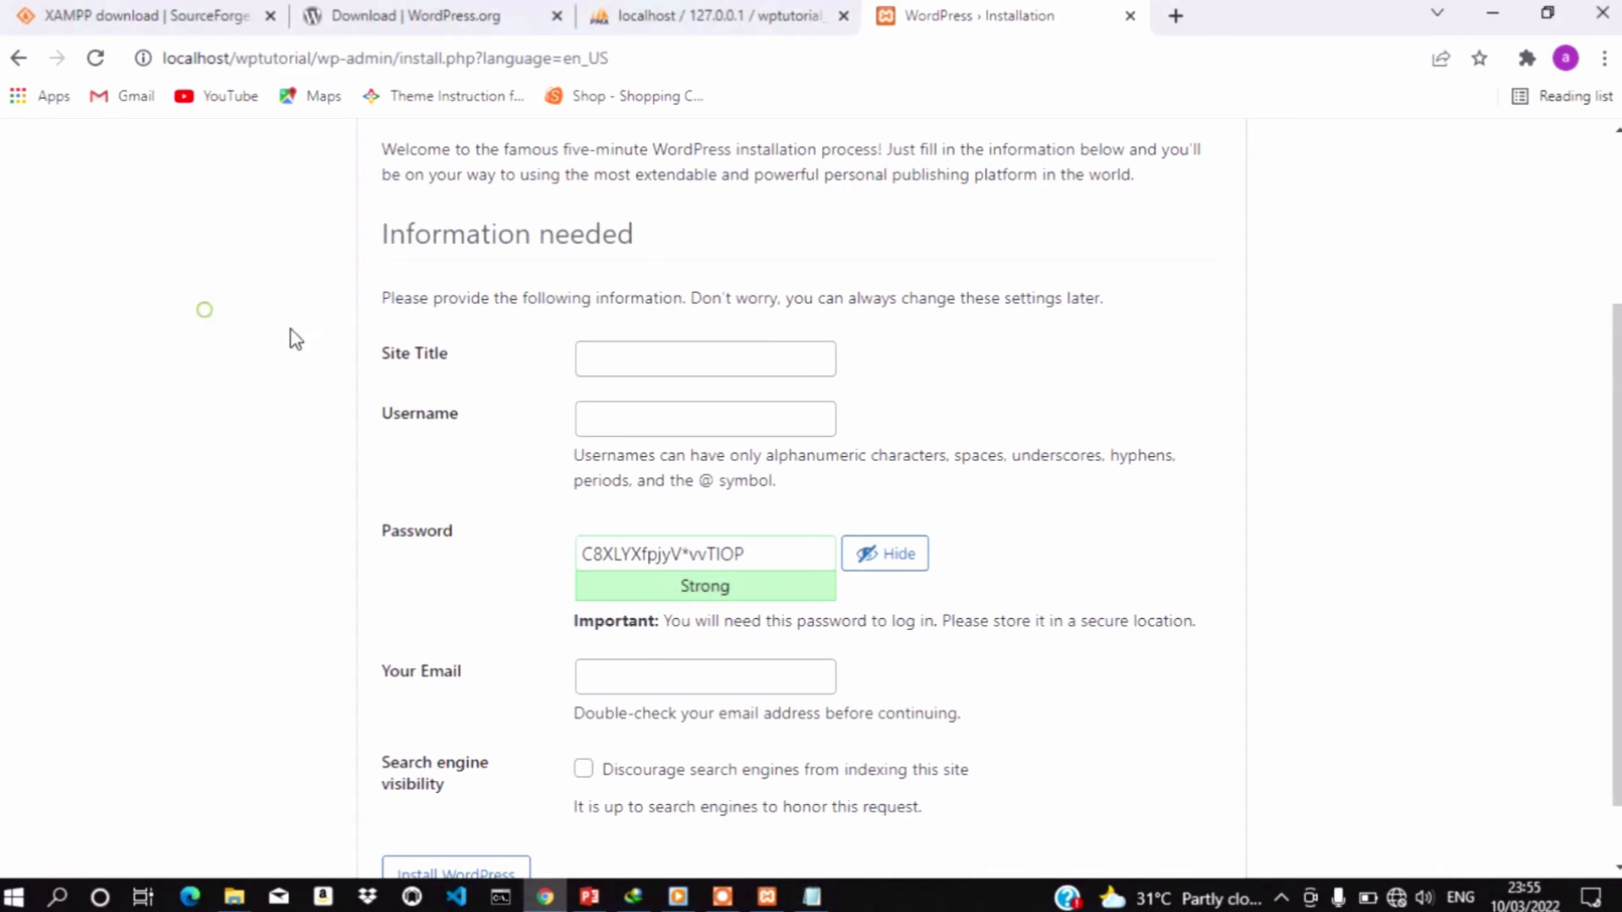
click(665, 372)
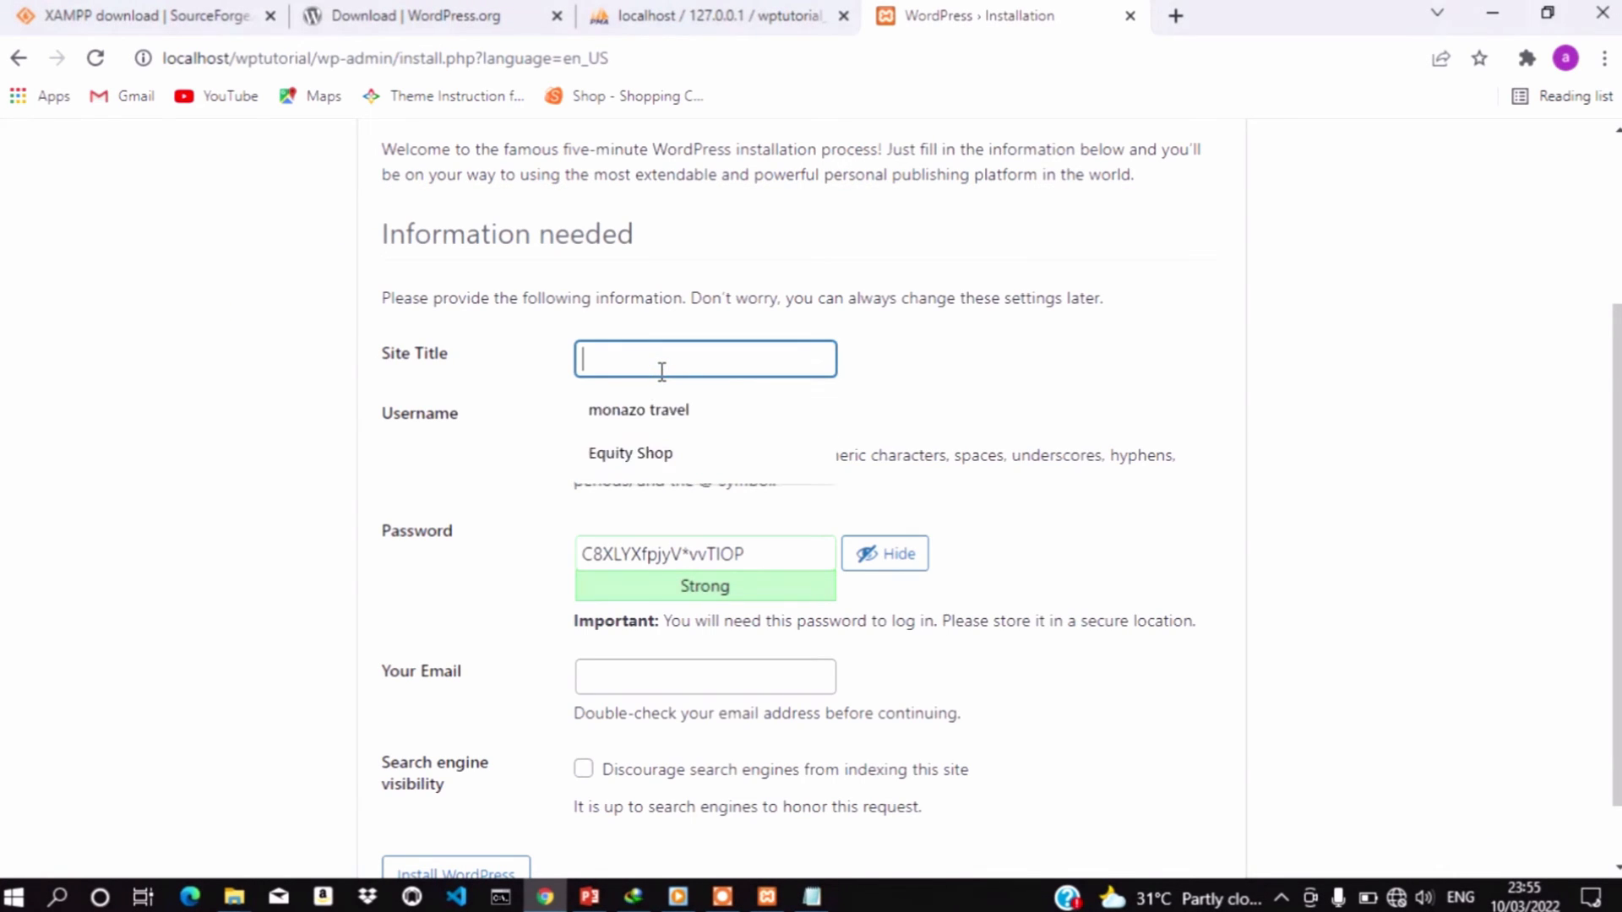
text(Wesn)
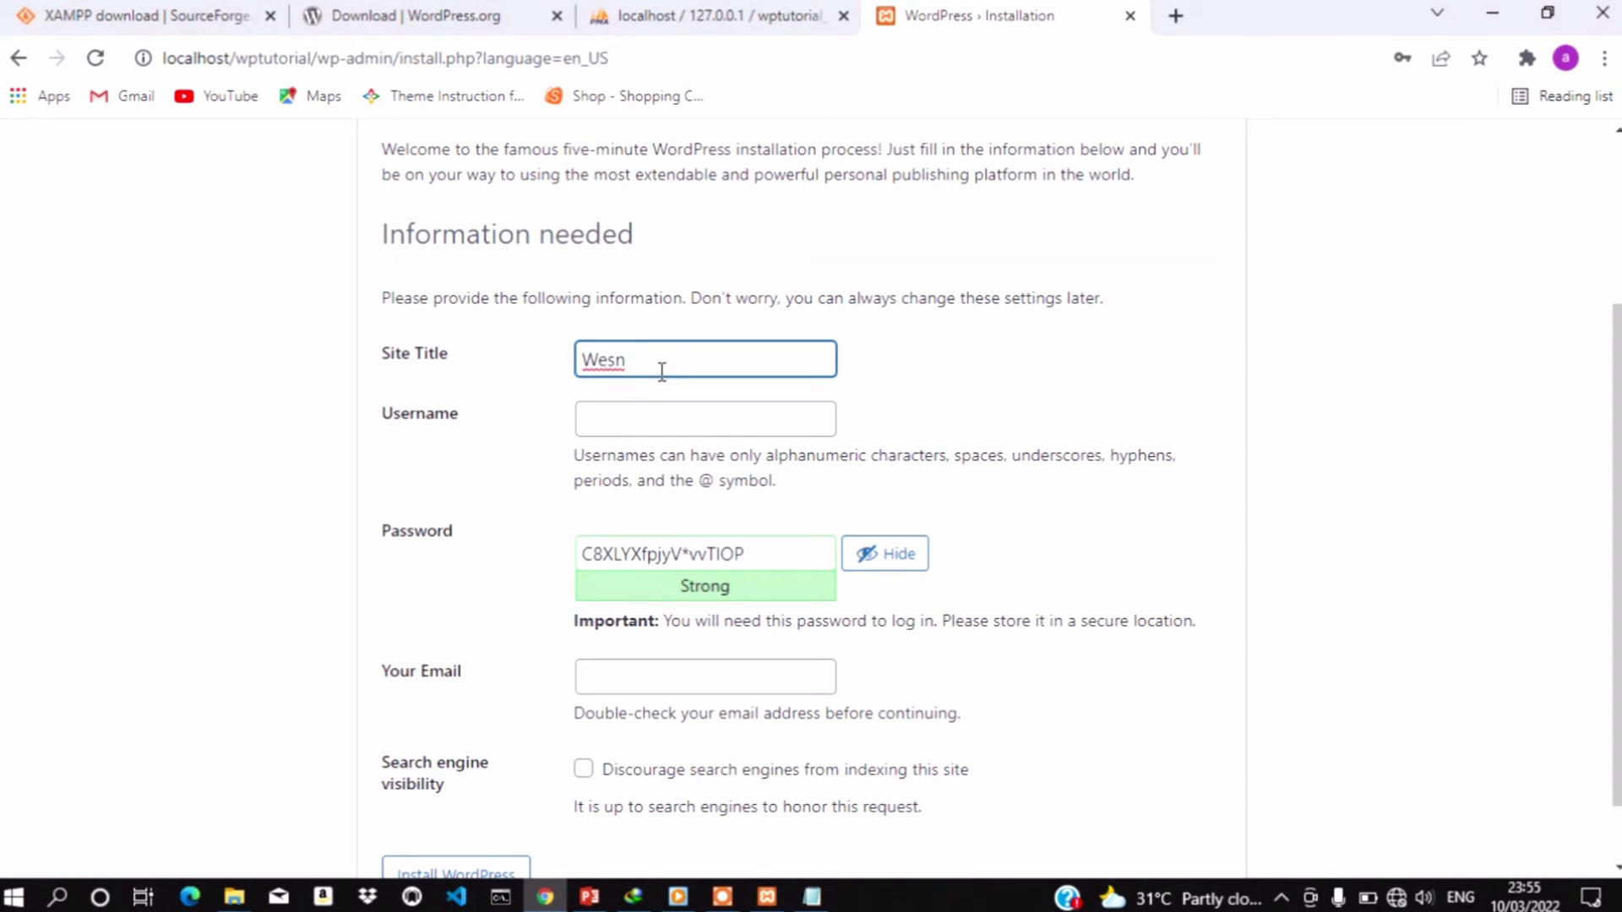
key(BackSpace)
text(b)
key(BackSpace)
text(bsite )
text(Design)
text(ing)
key(BackSpace)
key(BackSpace)
key(BackSpace)
text(Series)
Fill the username with the saved Admin suggestion and select the generated password
click(663, 414)
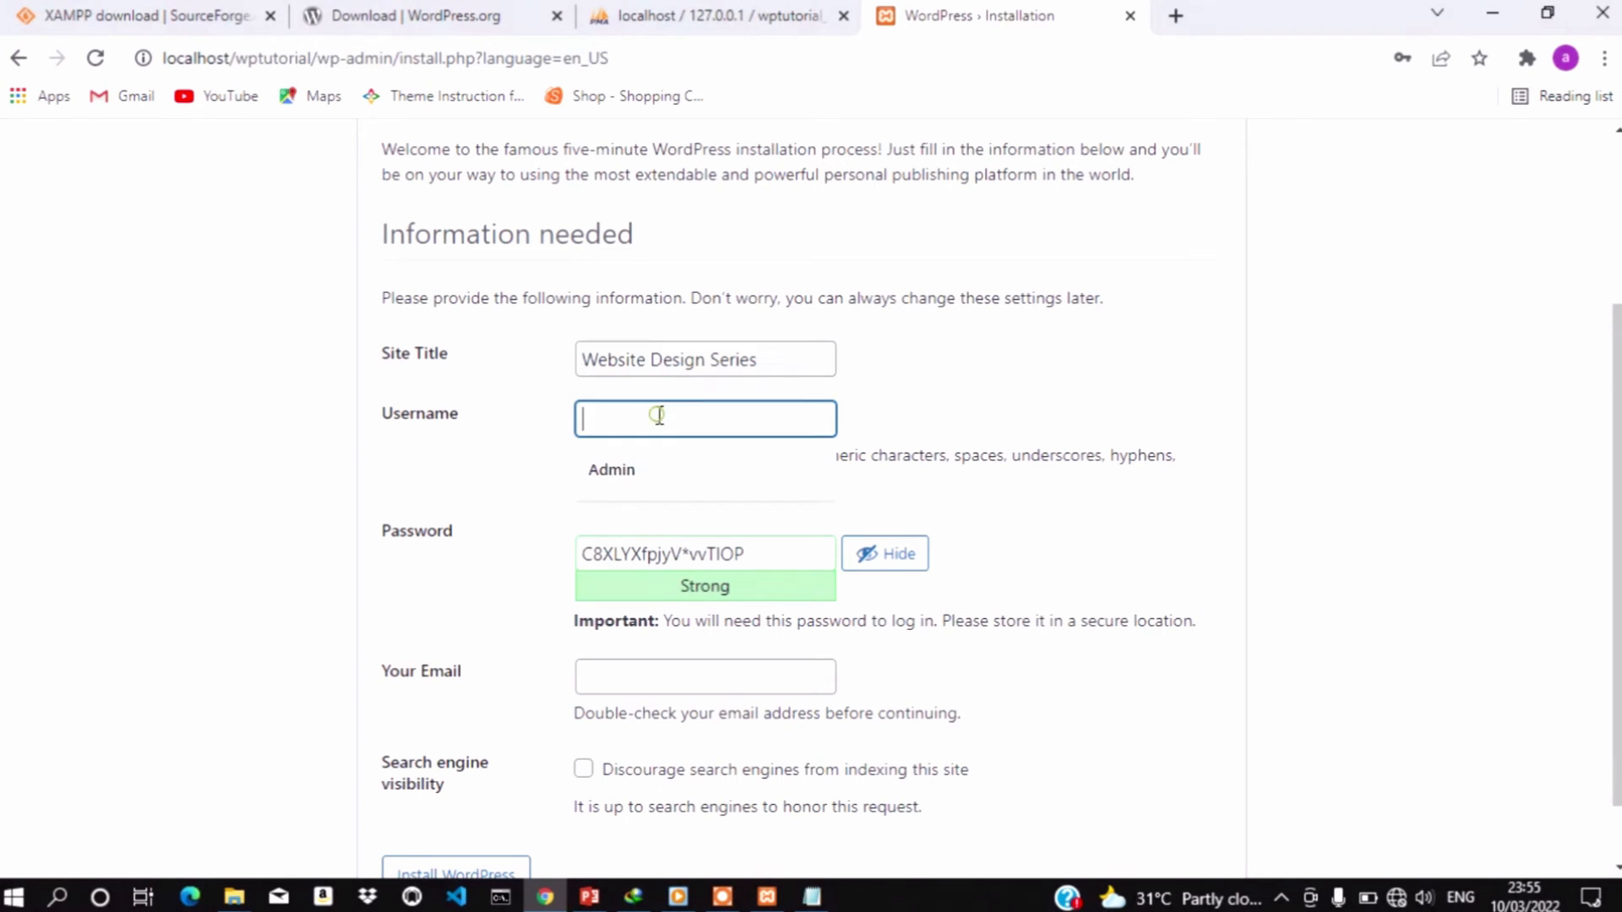
click(635, 473)
drag(749, 554, 579, 558)
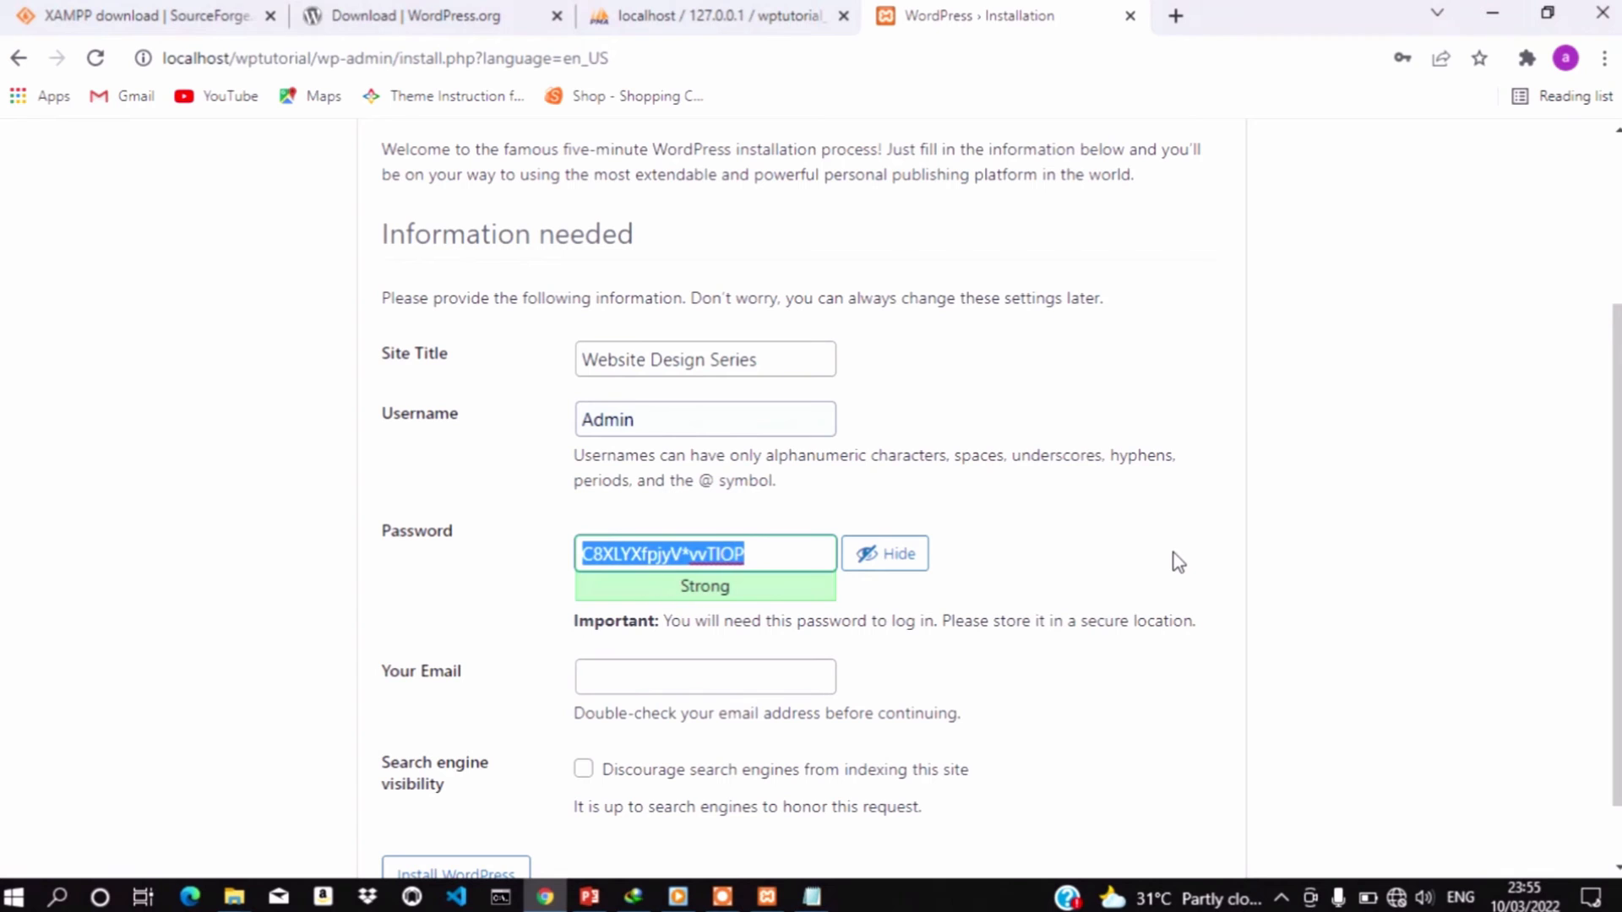
click(813, 897)
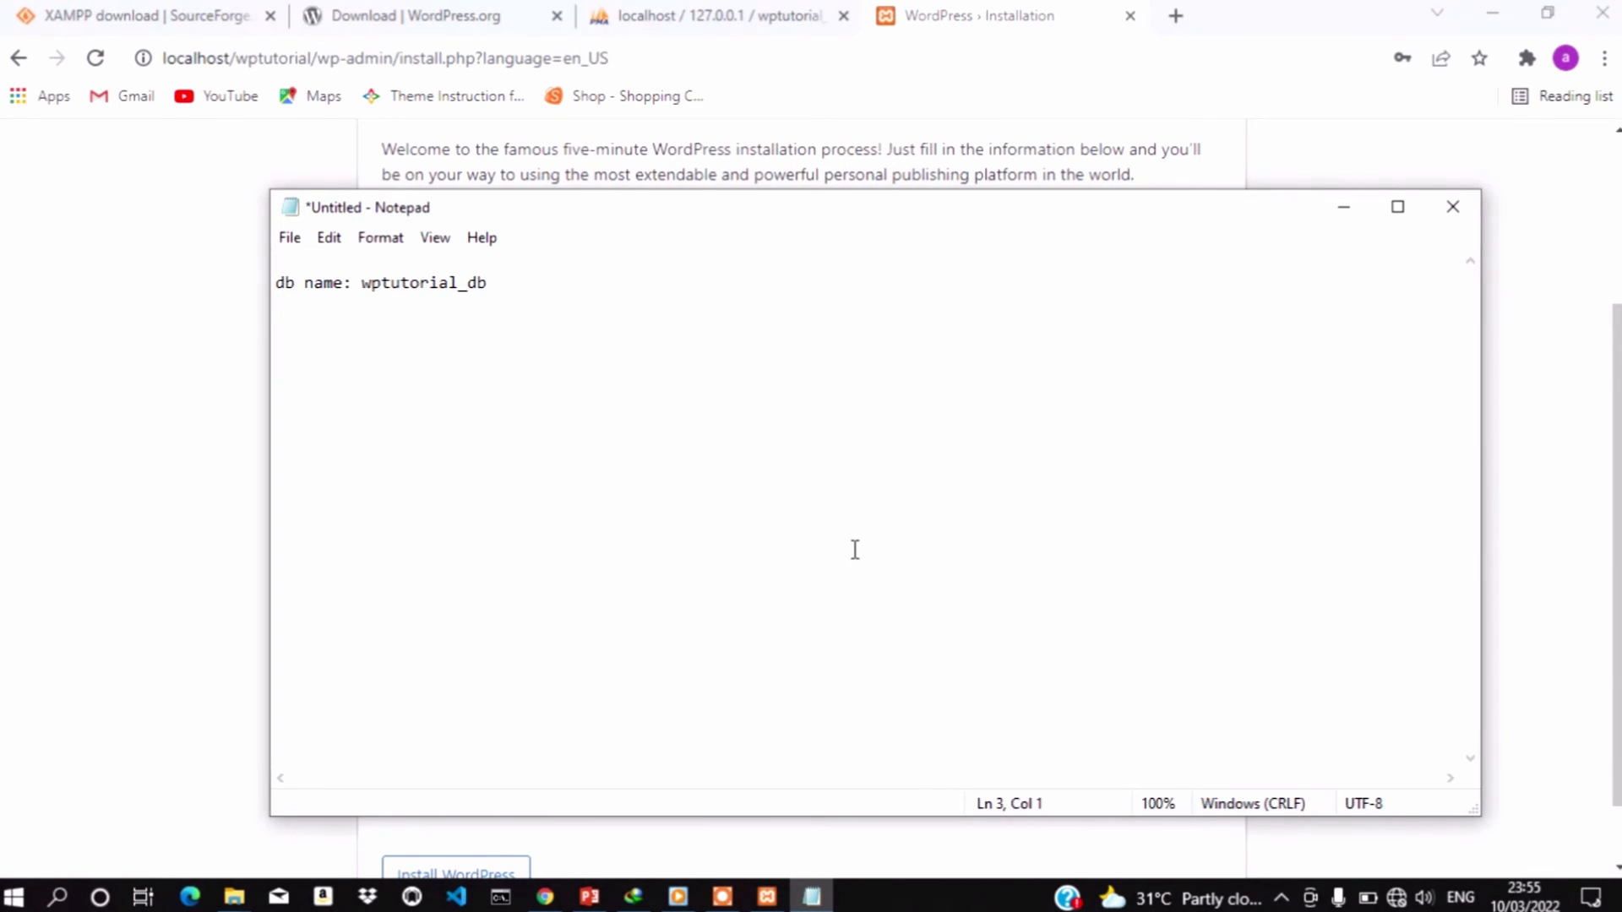
Add 'wp username: Admin' and a 'wp password:' line with the copied password pasted in
key(Return)
text(wp username: Ad_mi)
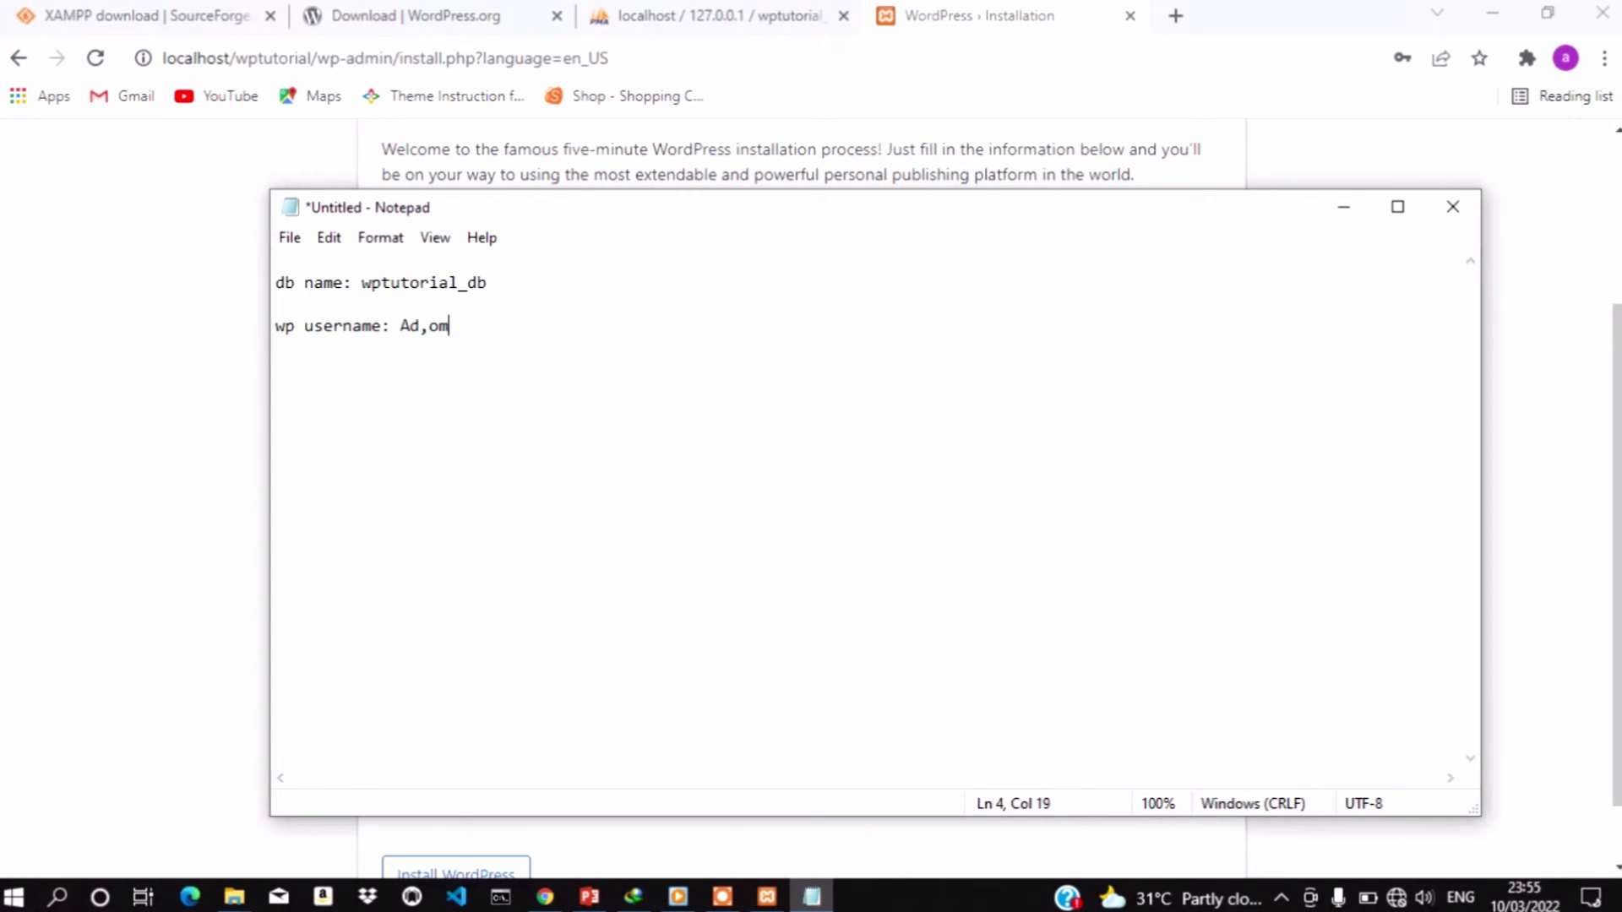
key(BackSpace)
key(BackSpace)
key(BackSpace)
text(min)
key(Return)
text(wp d)
key(BackSpace)
text(password:)
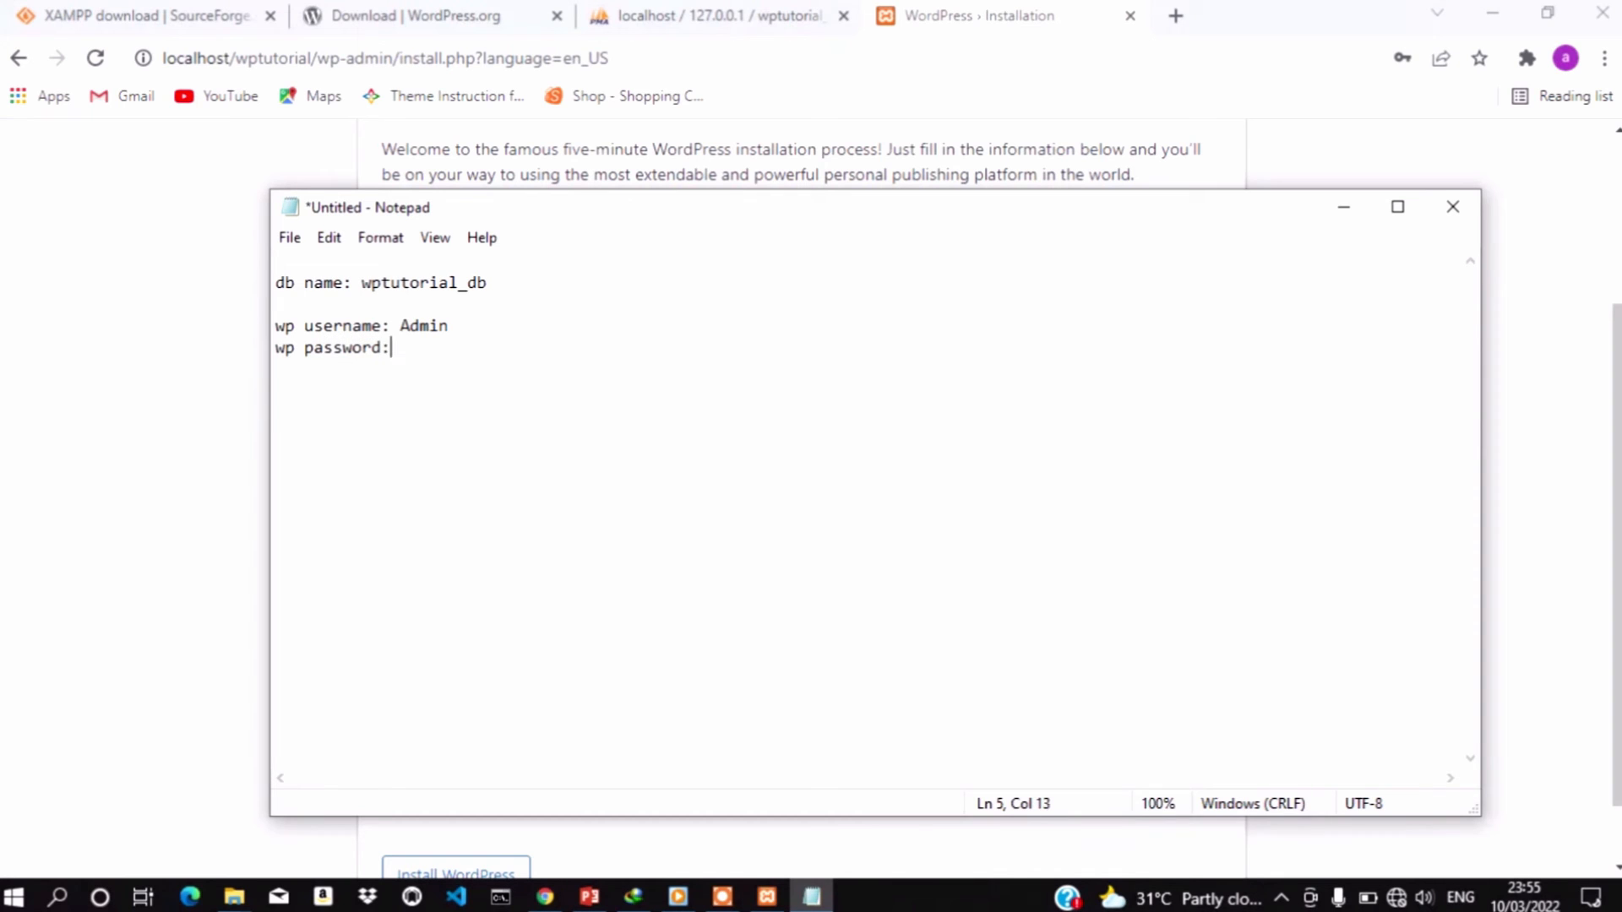
key(ctrl+v)
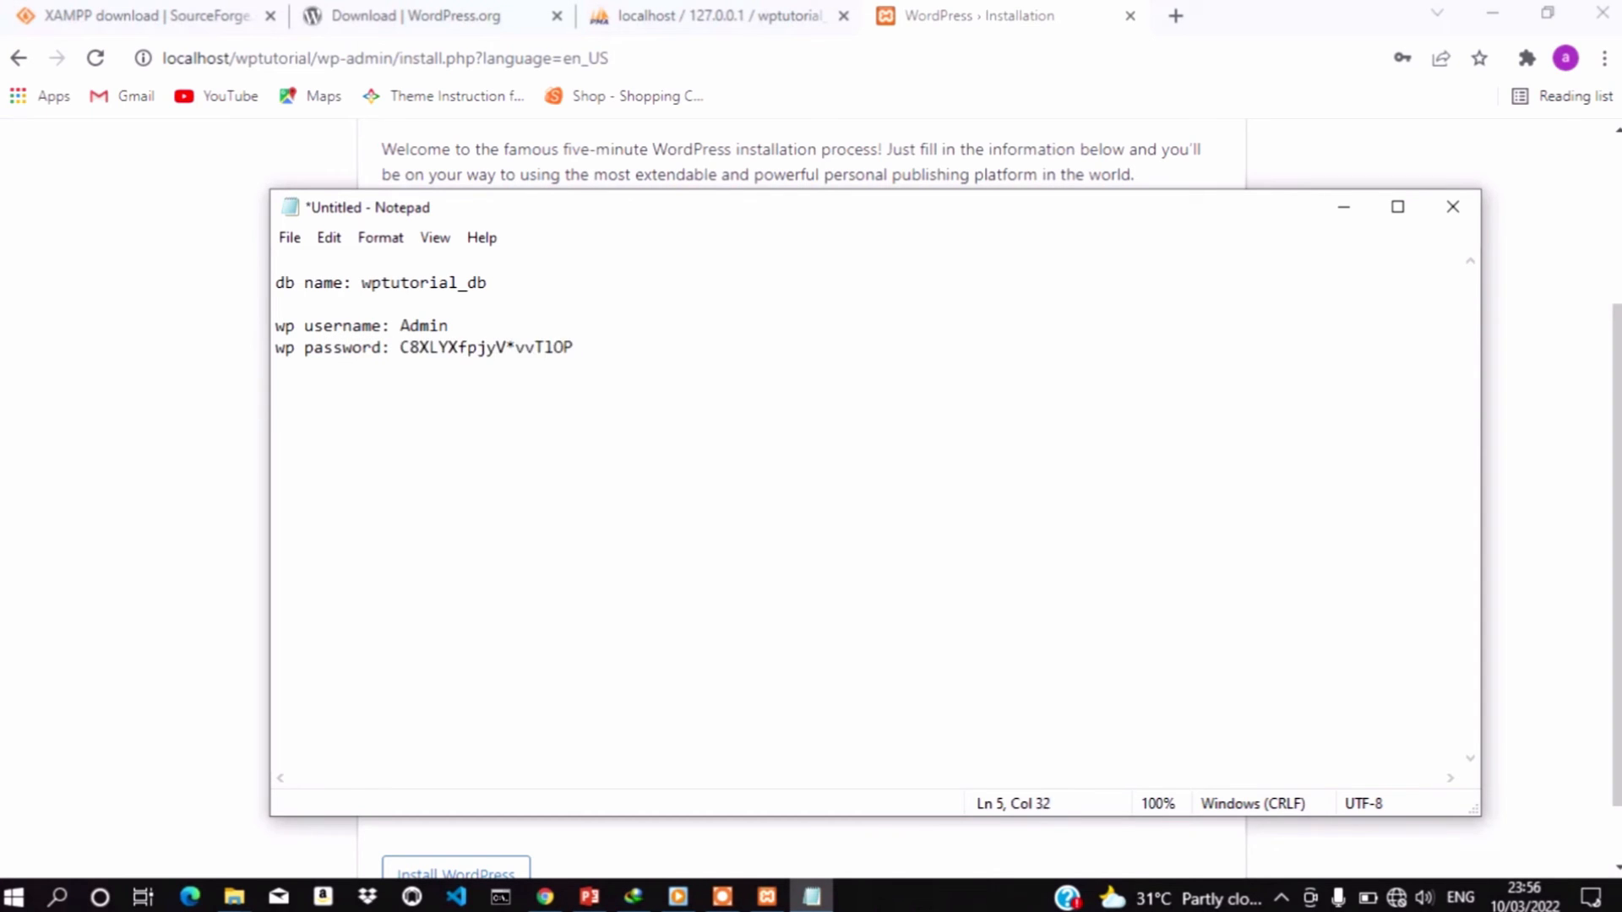
Save the notes as 'wptutorial credentials'
key(ctrl+s)
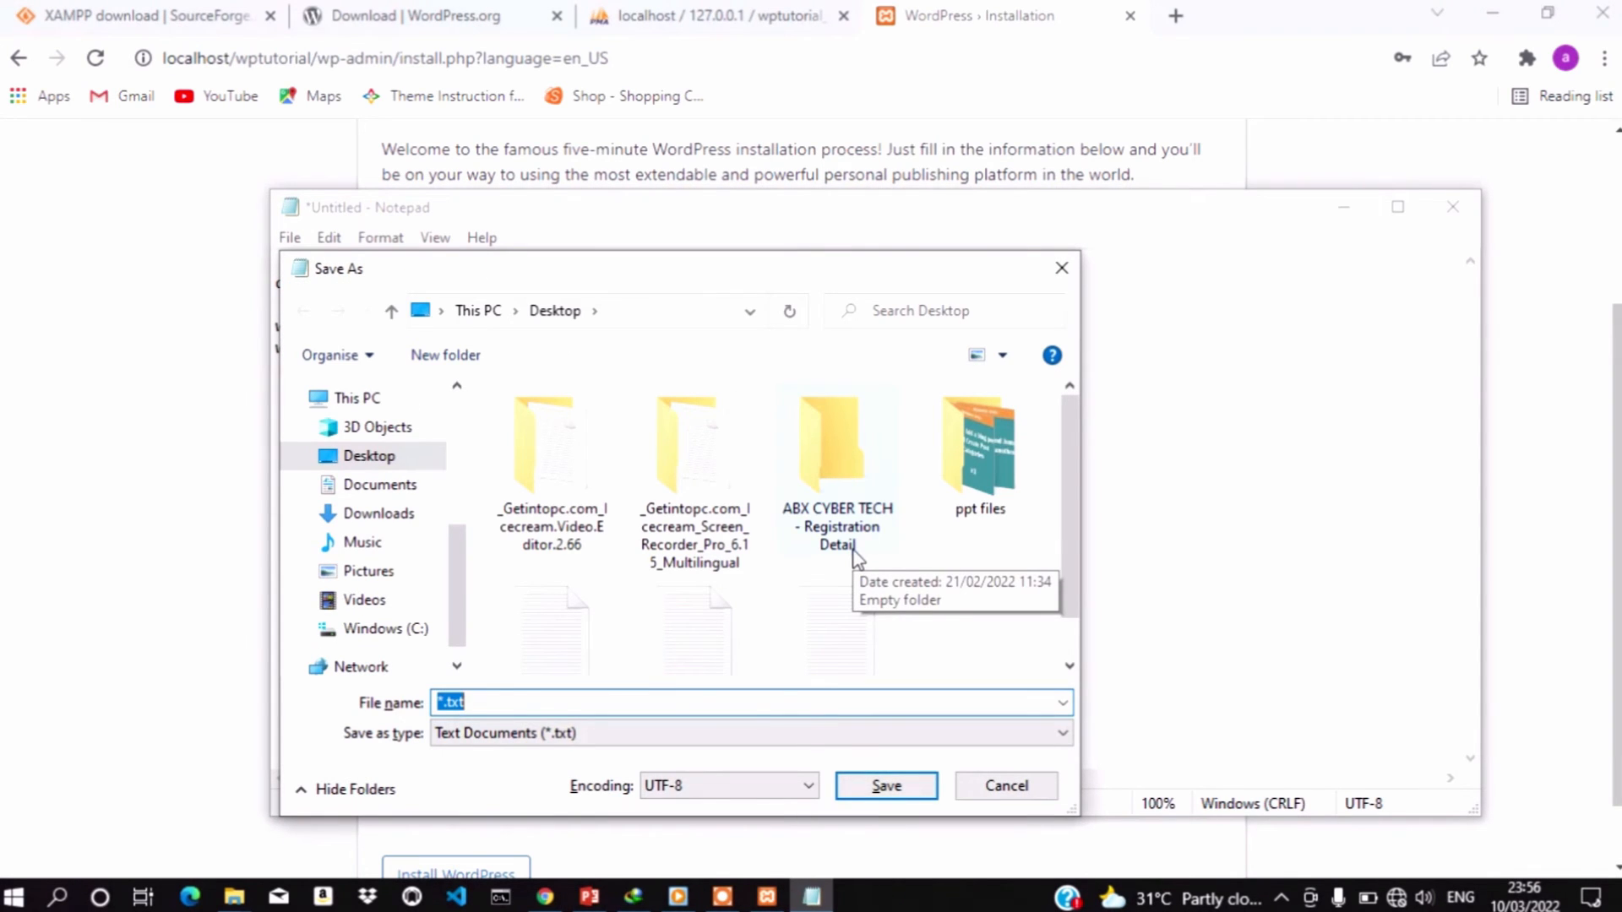
text(wp)
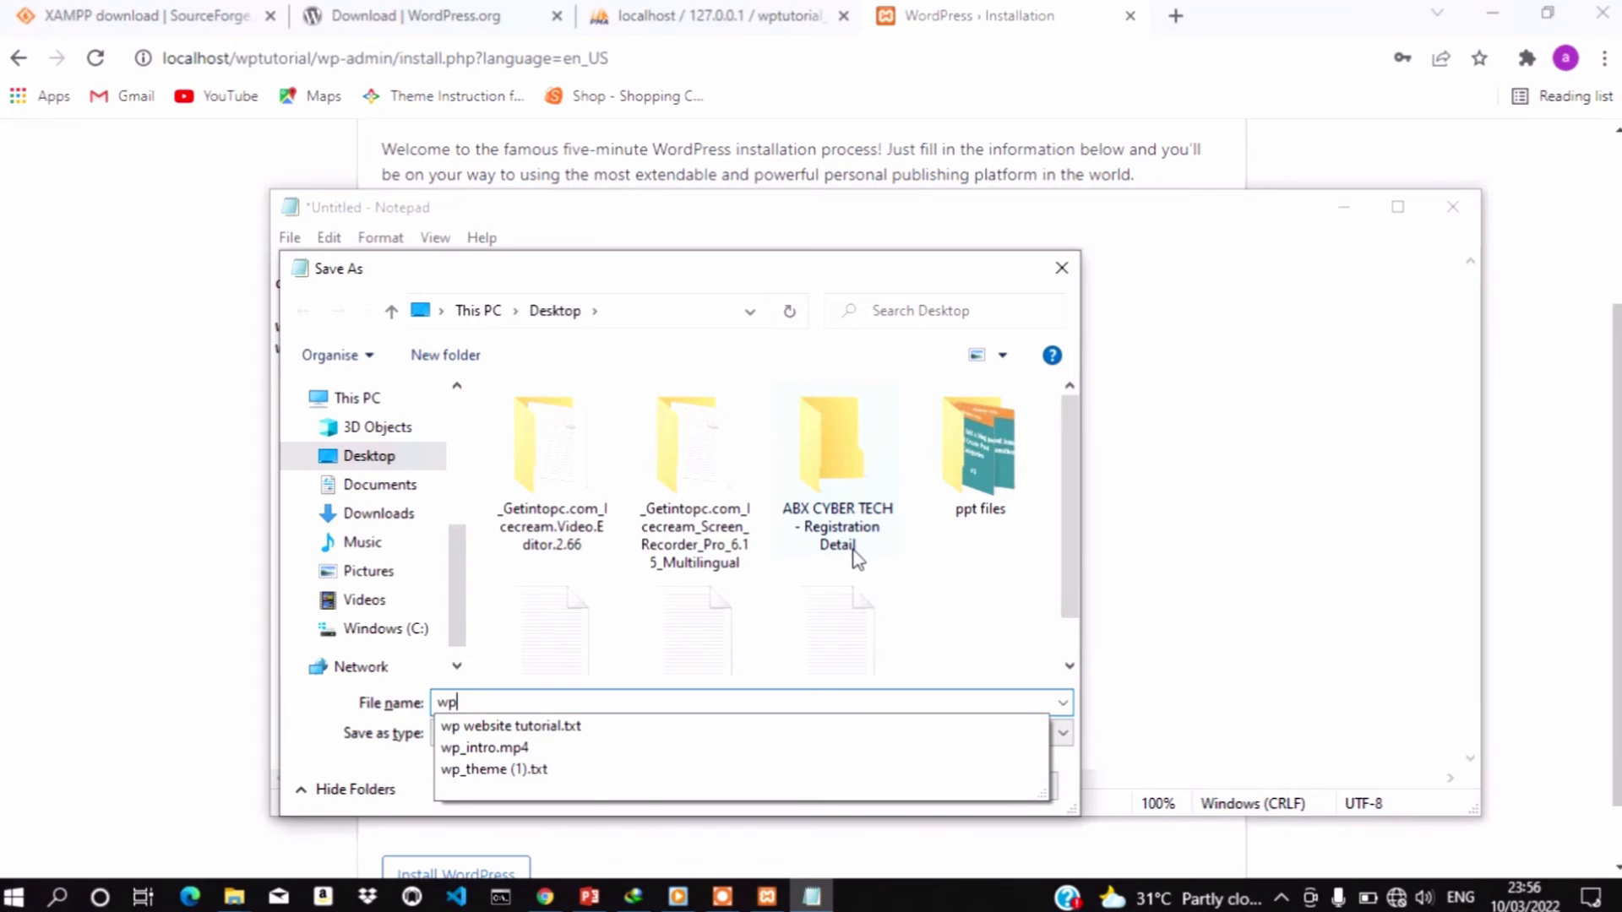
text(tut)
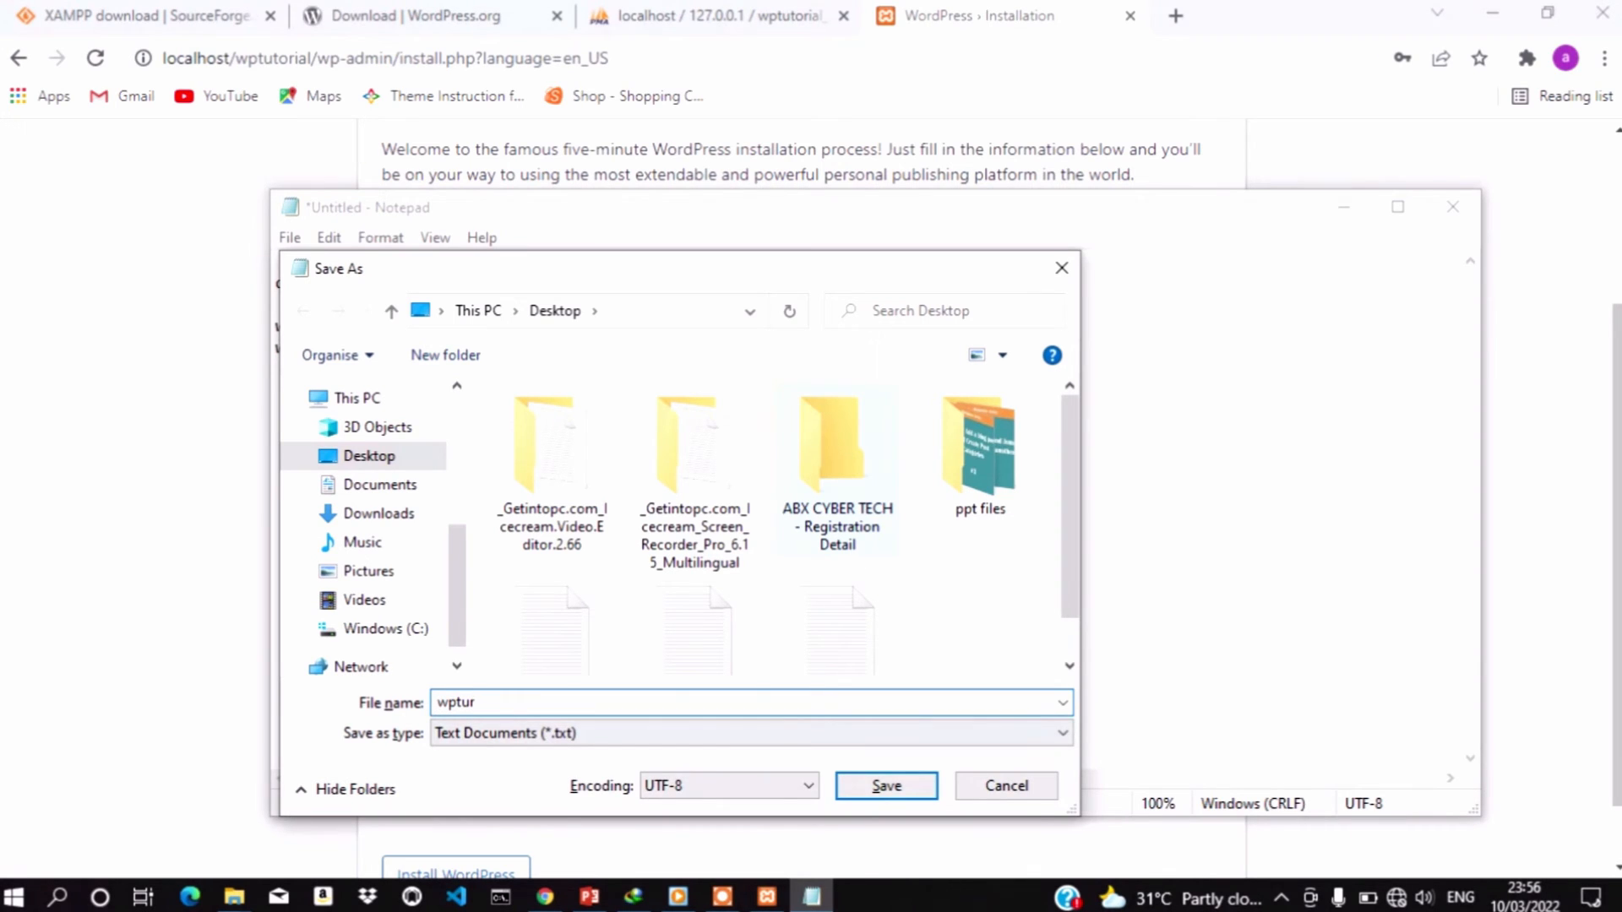
text(orialcr)
key(BackSpace)
key(BackSpace)
text(credentials)
click(902, 787)
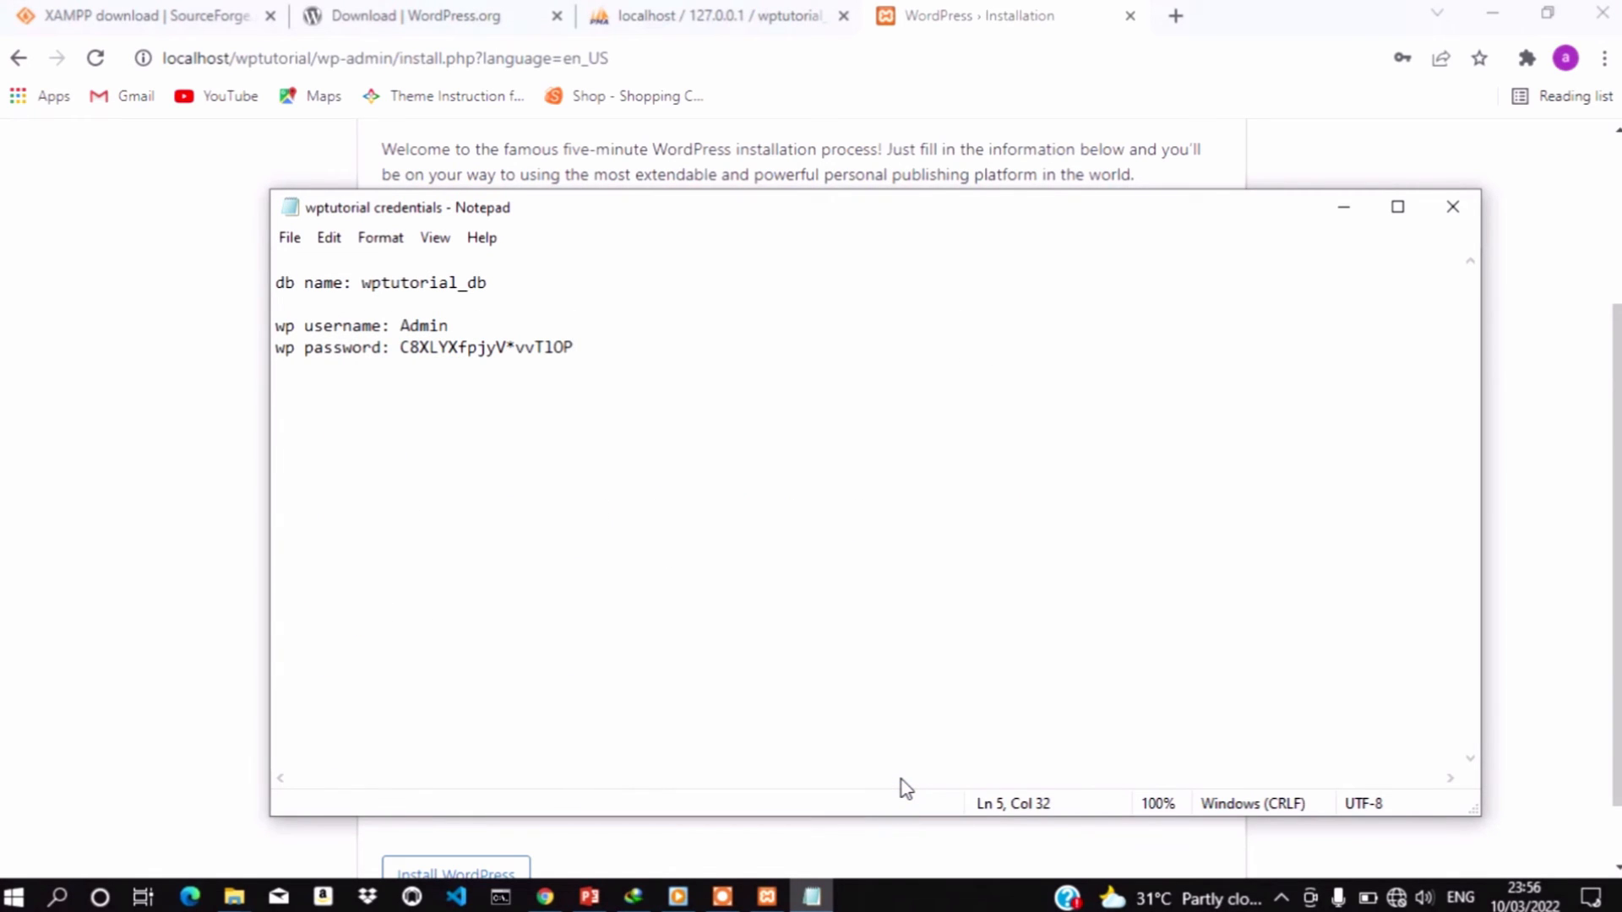
Fill the admin e-mail from the saved suggestion and run the WordPress installation
click(89, 611)
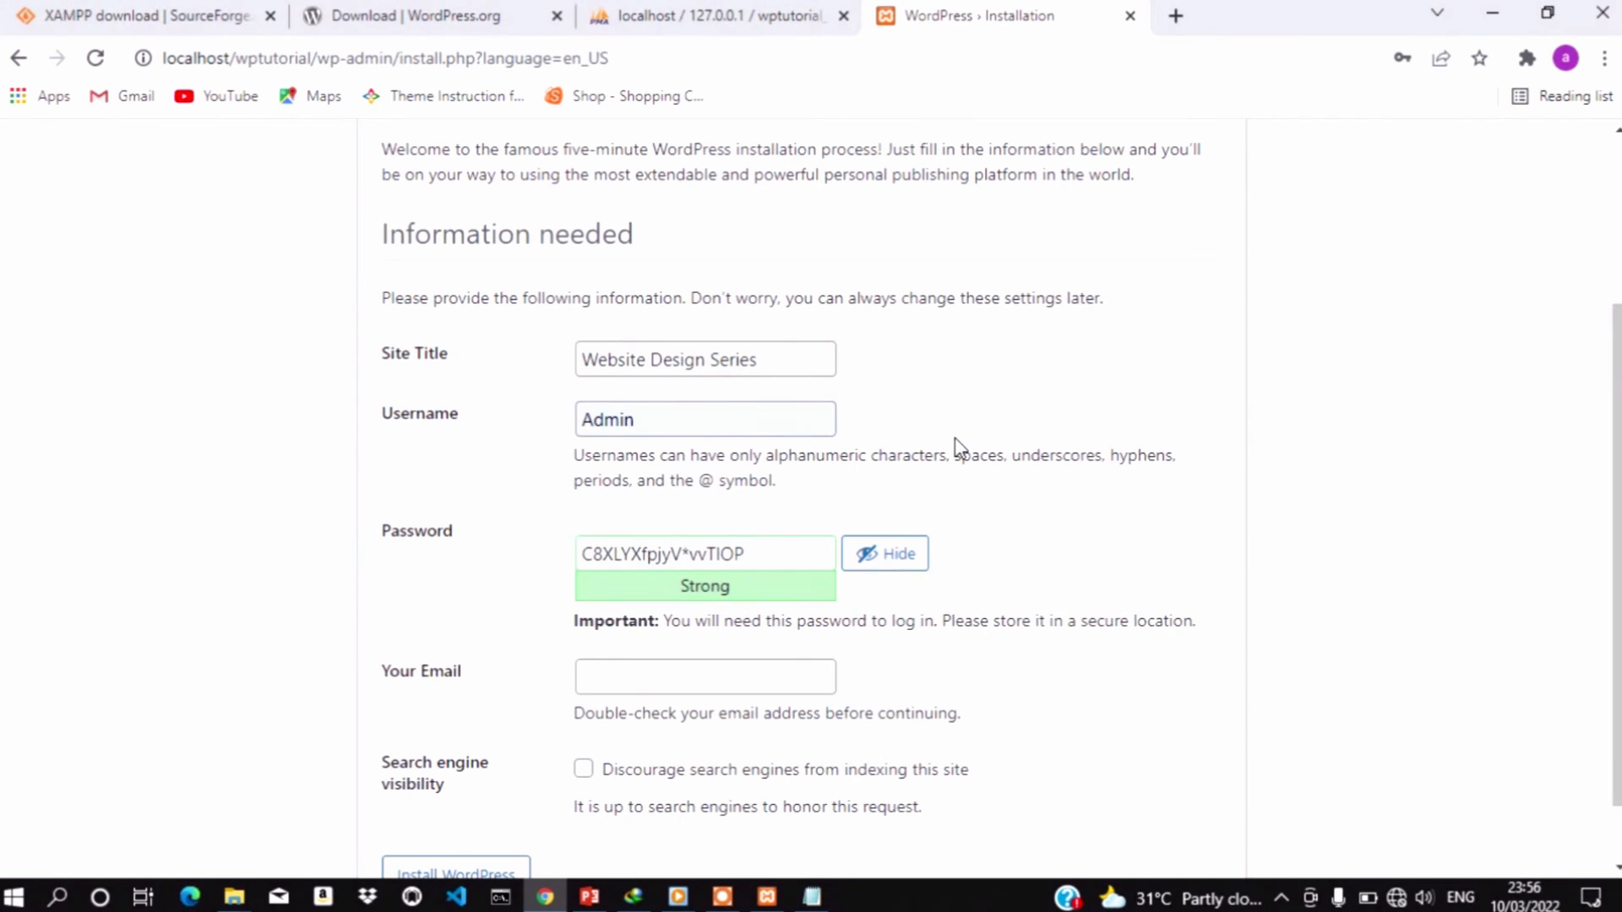
click(654, 681)
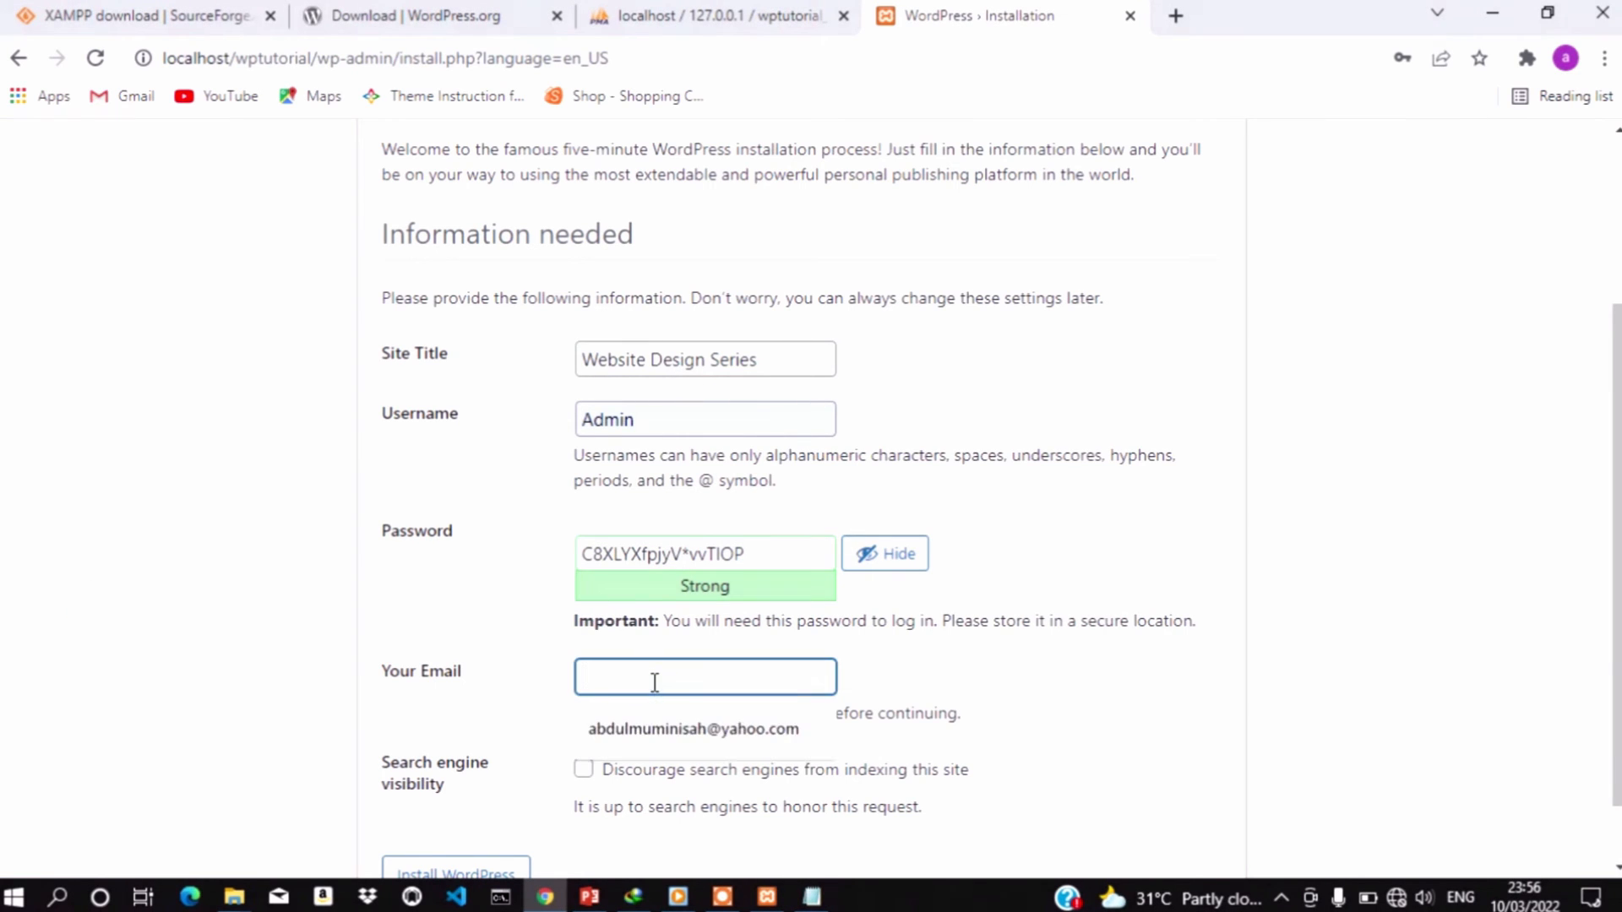
click(667, 731)
scroll(1048, 650, down, 1)
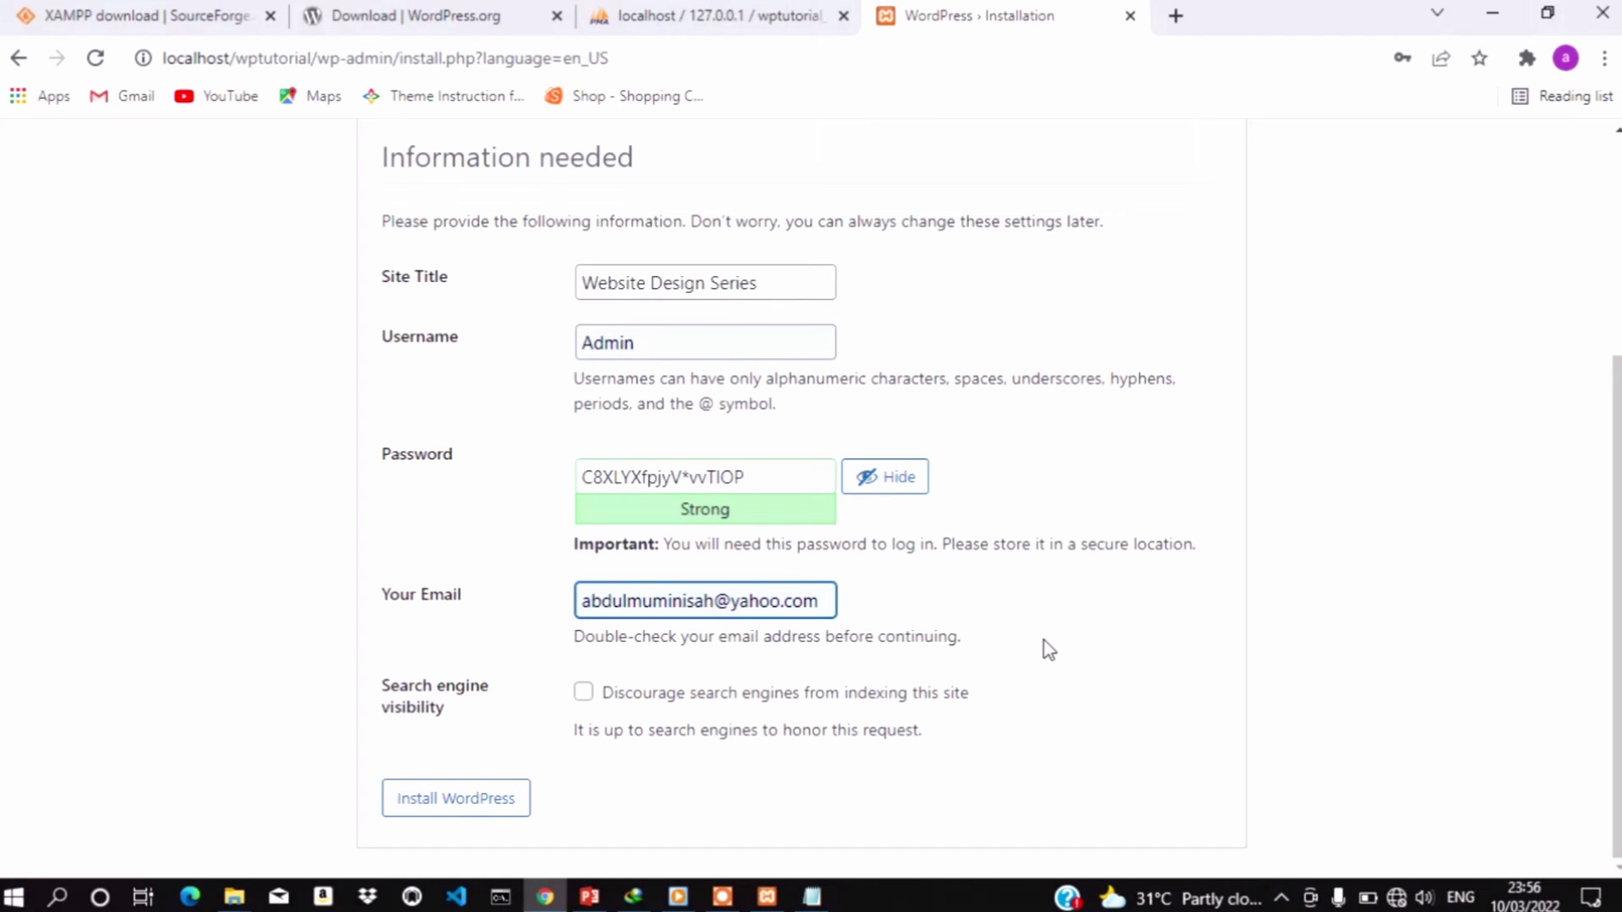
click(441, 803)
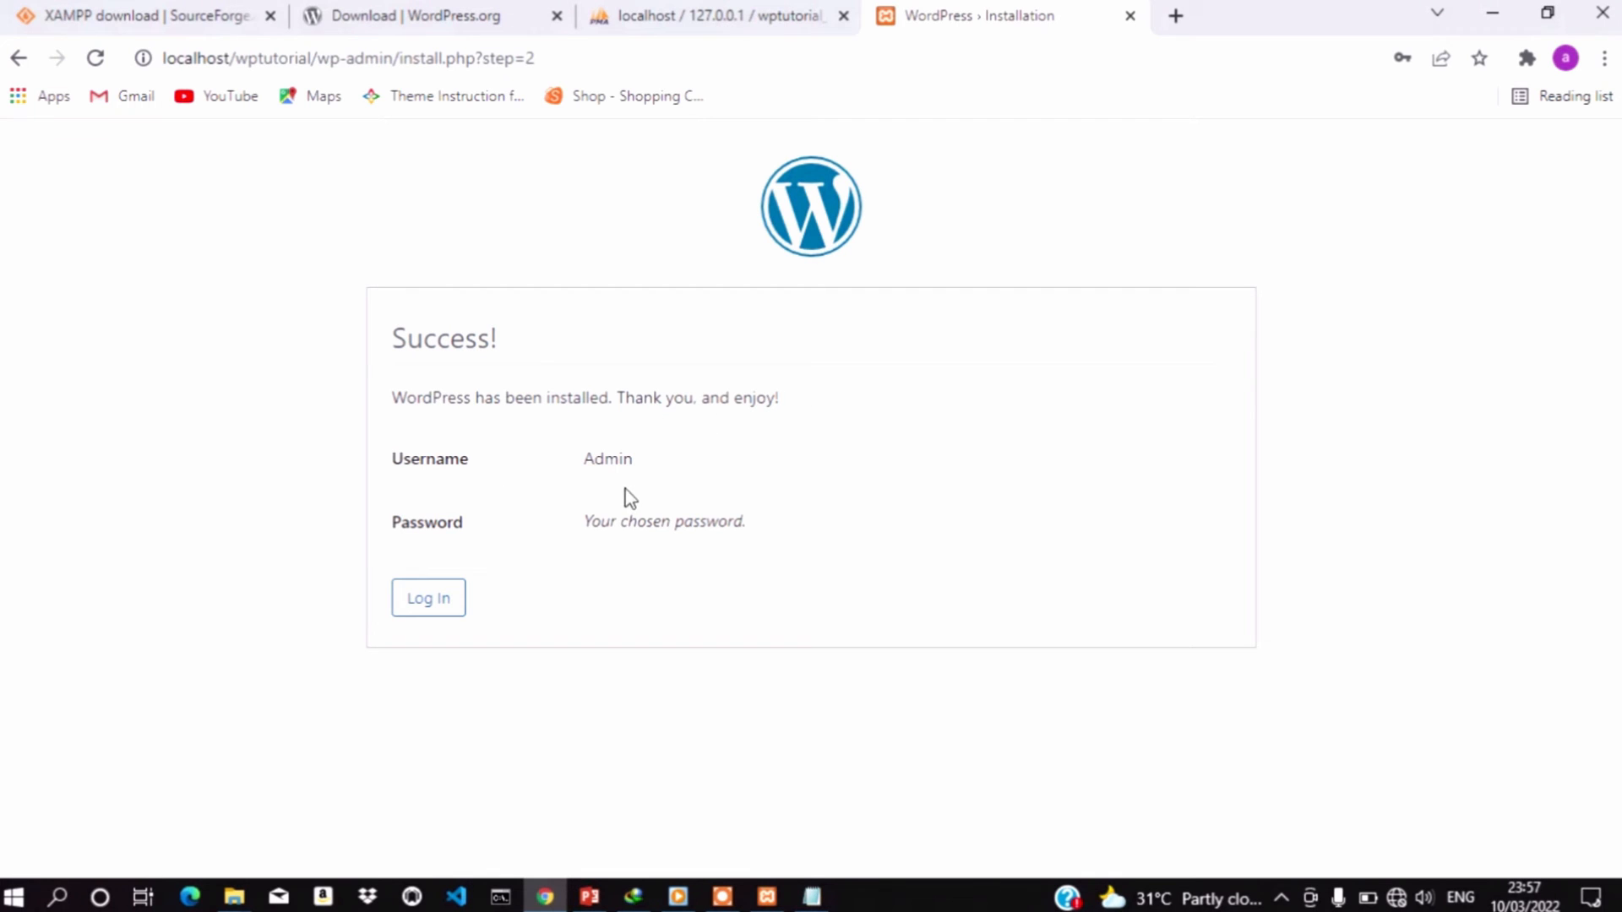
Open the login page and paste the username Admin copied from the notes
click(429, 608)
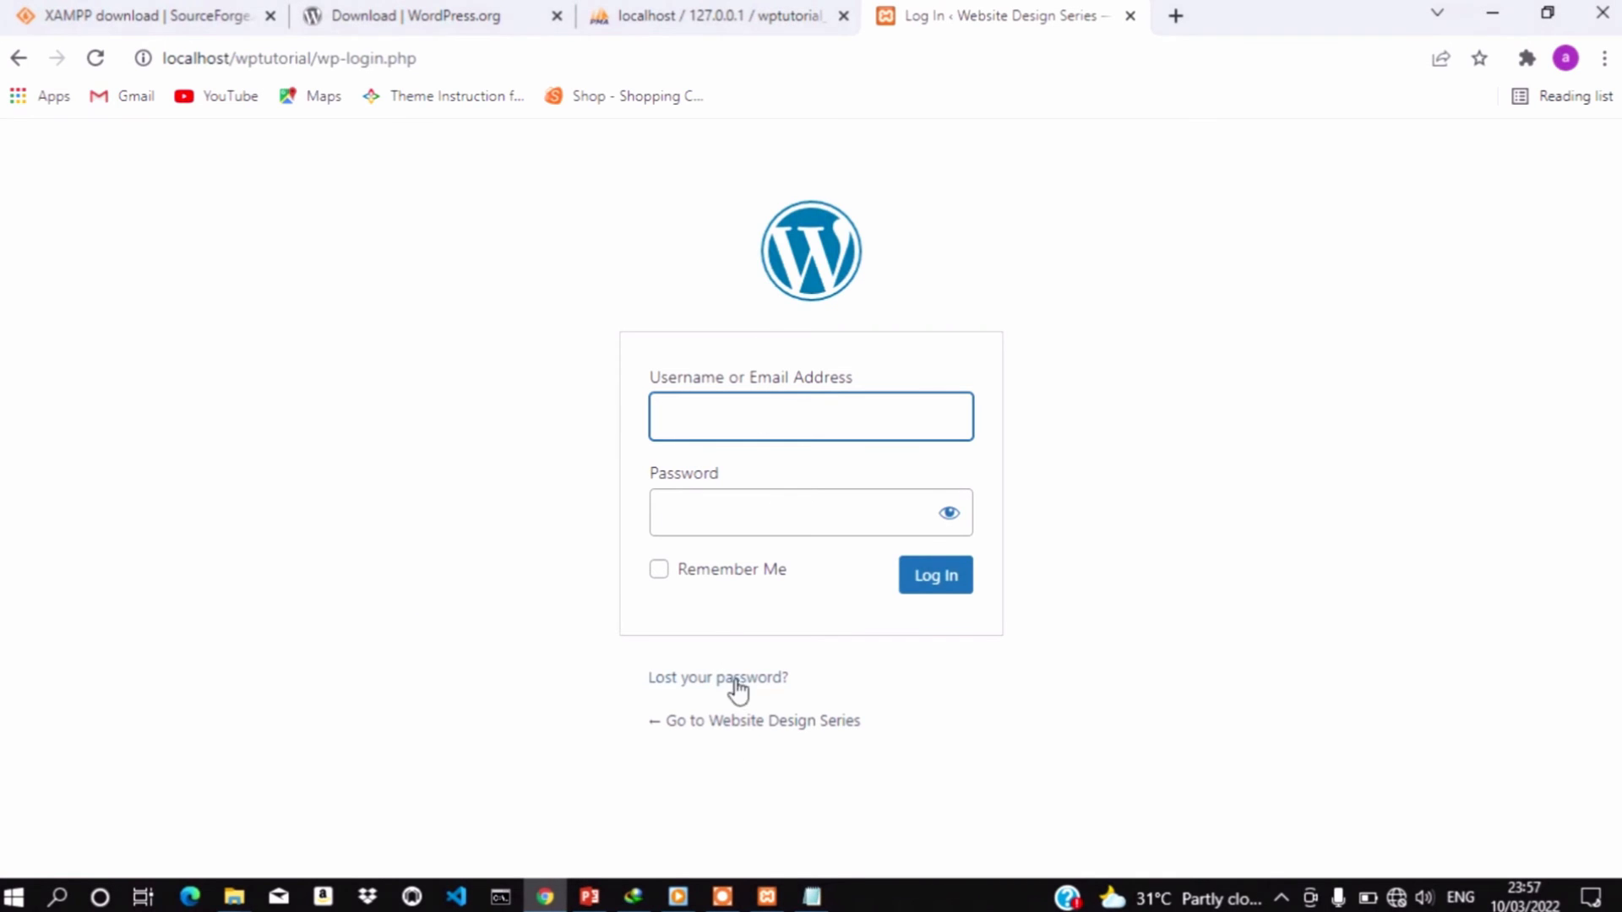
click(811, 896)
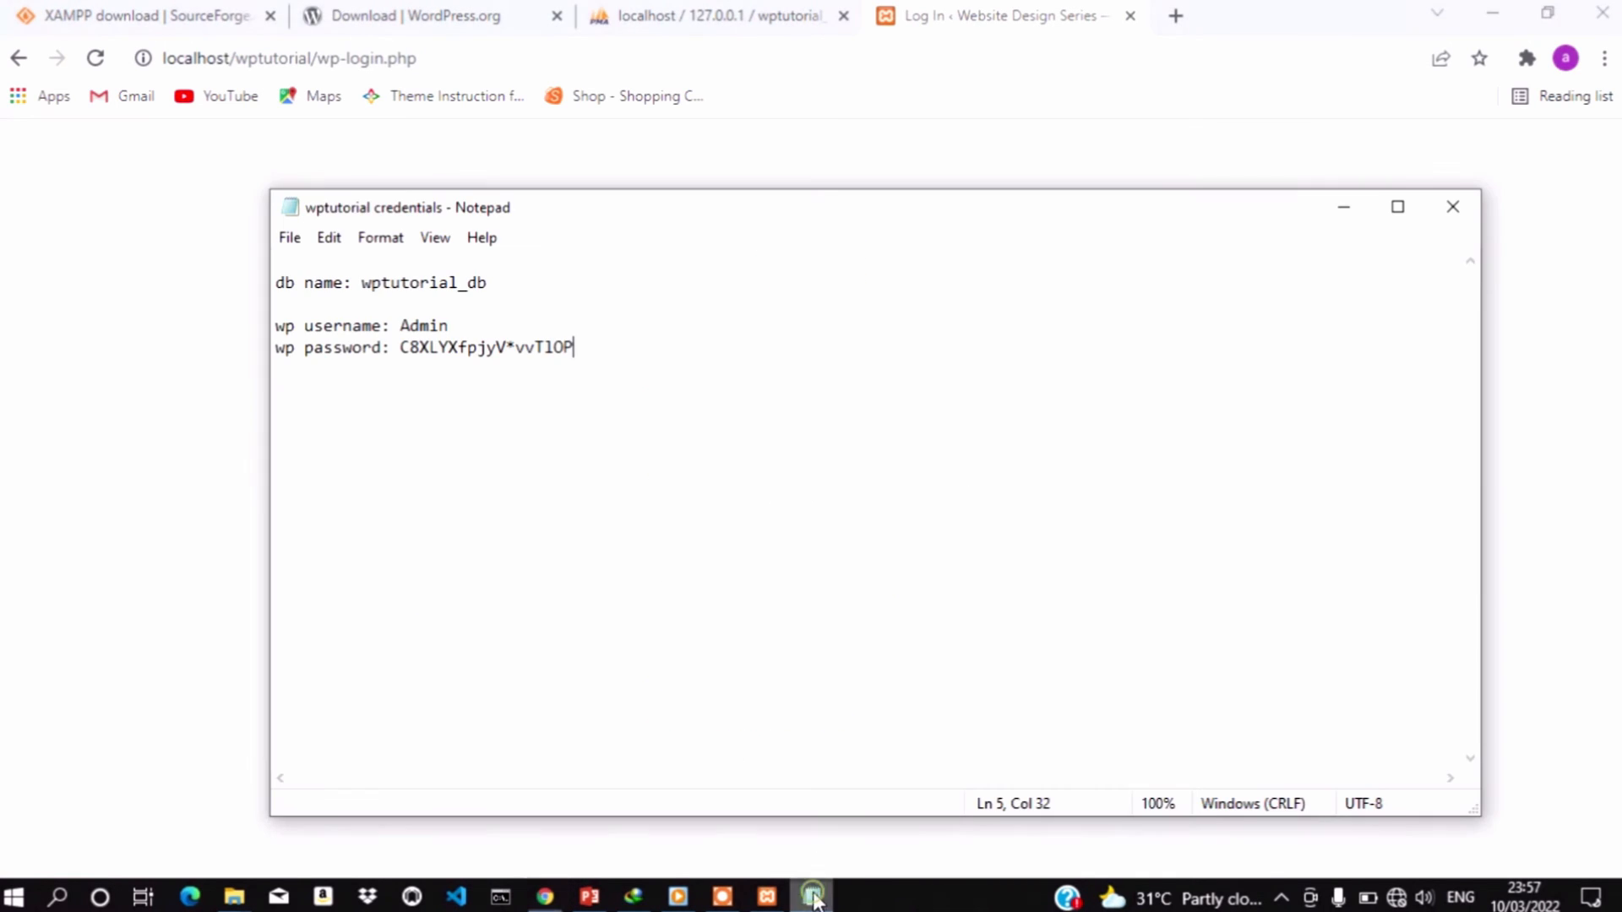
double_click(427, 326)
key(ctrl+c)
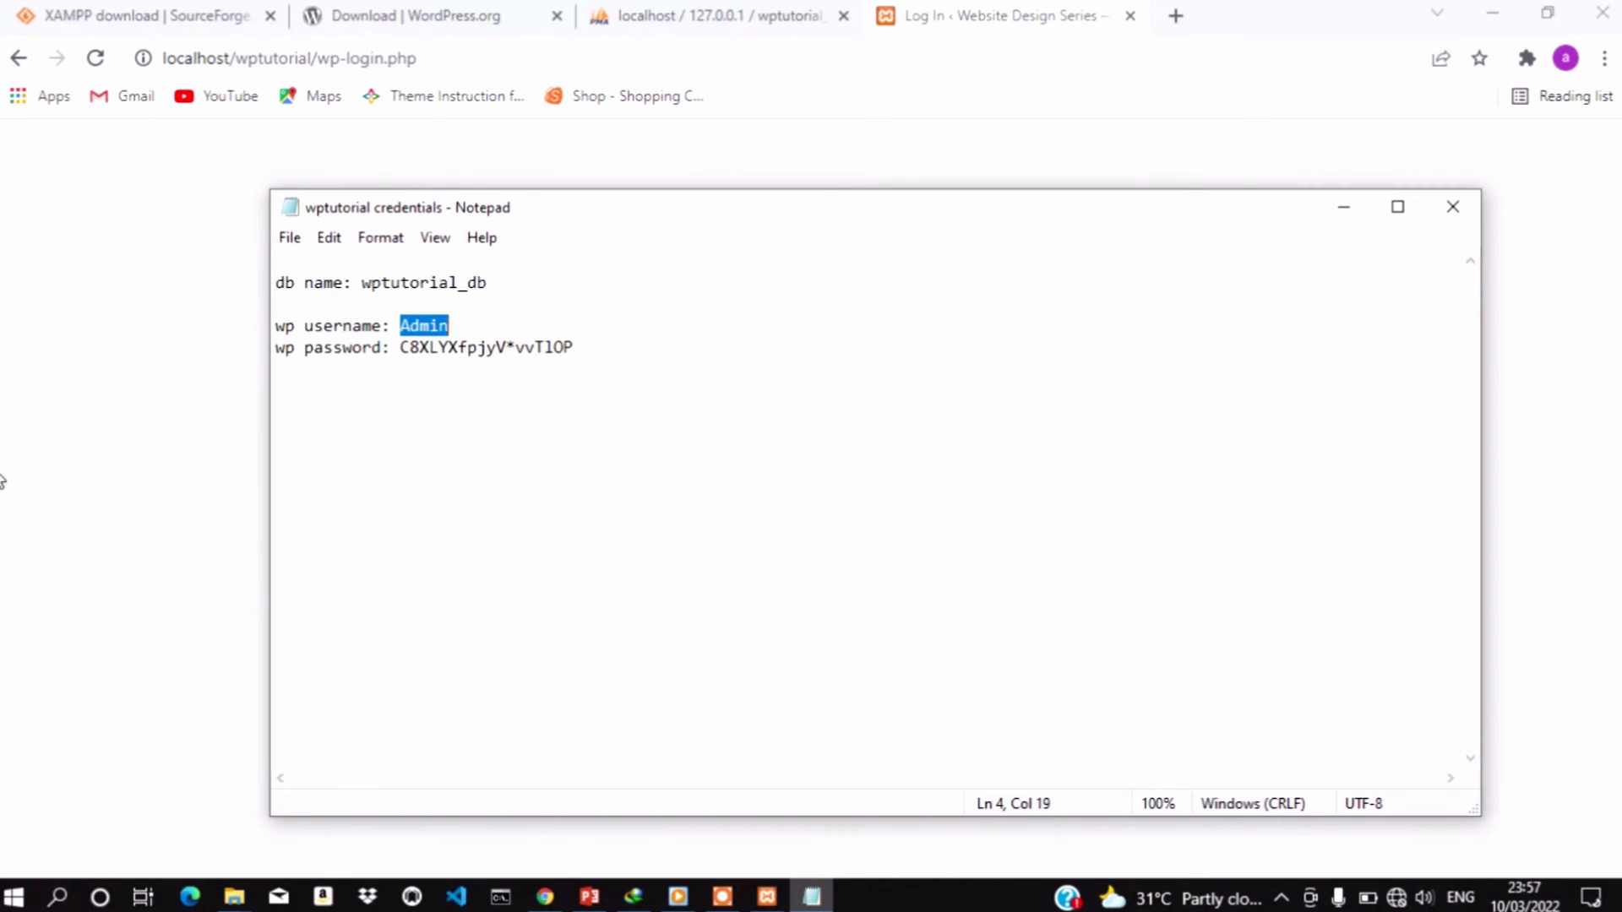
click(190, 441)
click(688, 414)
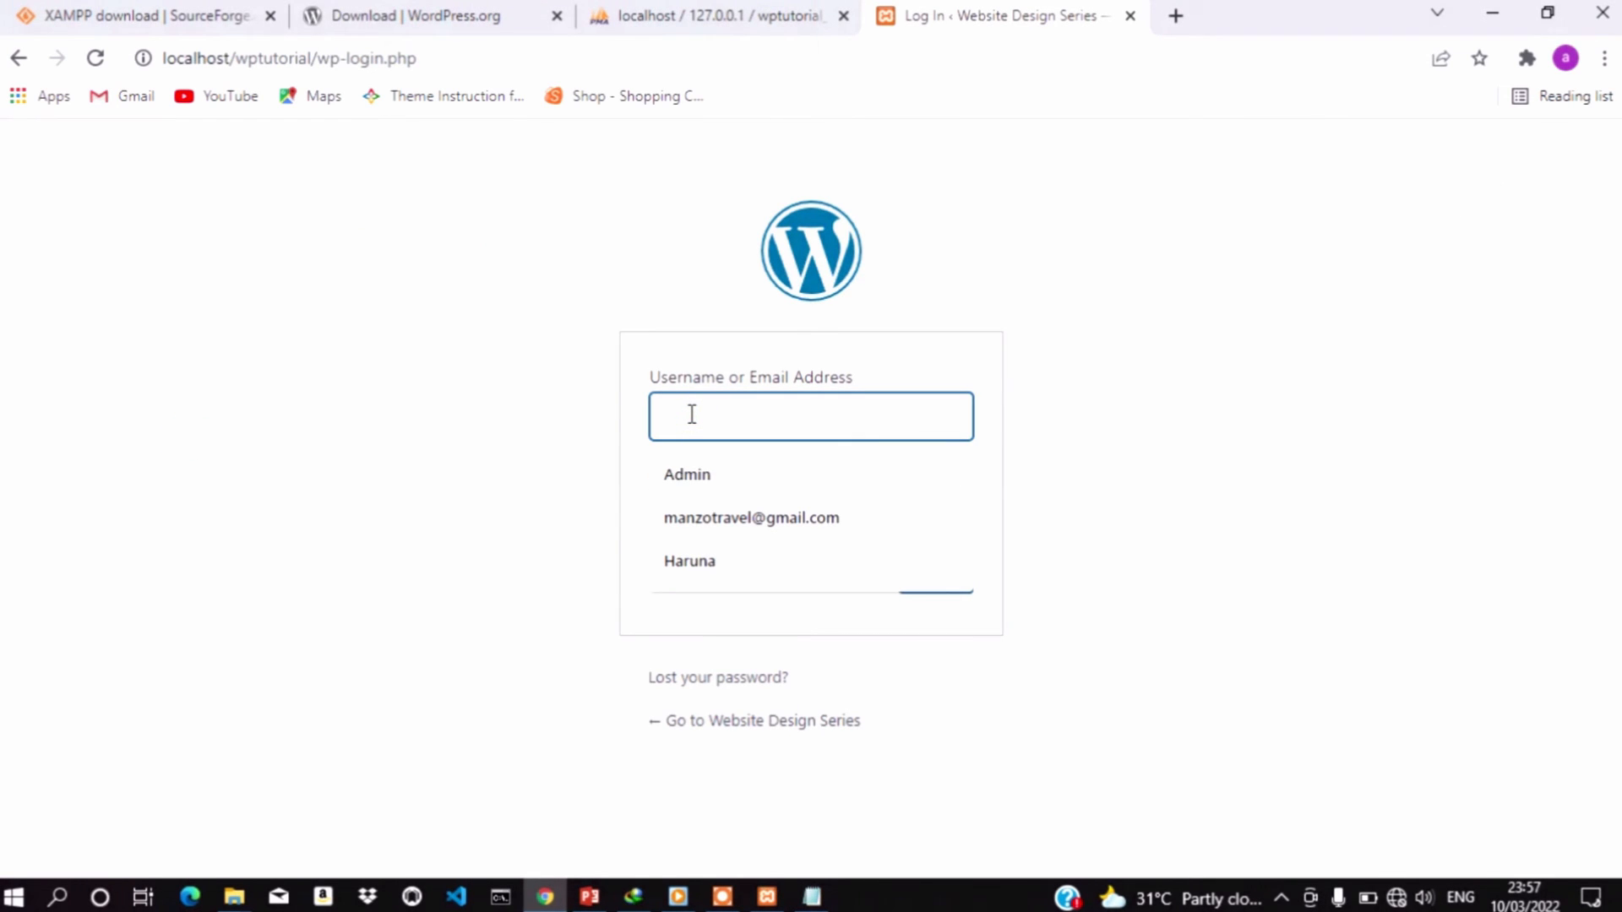
key(ctrl+v)
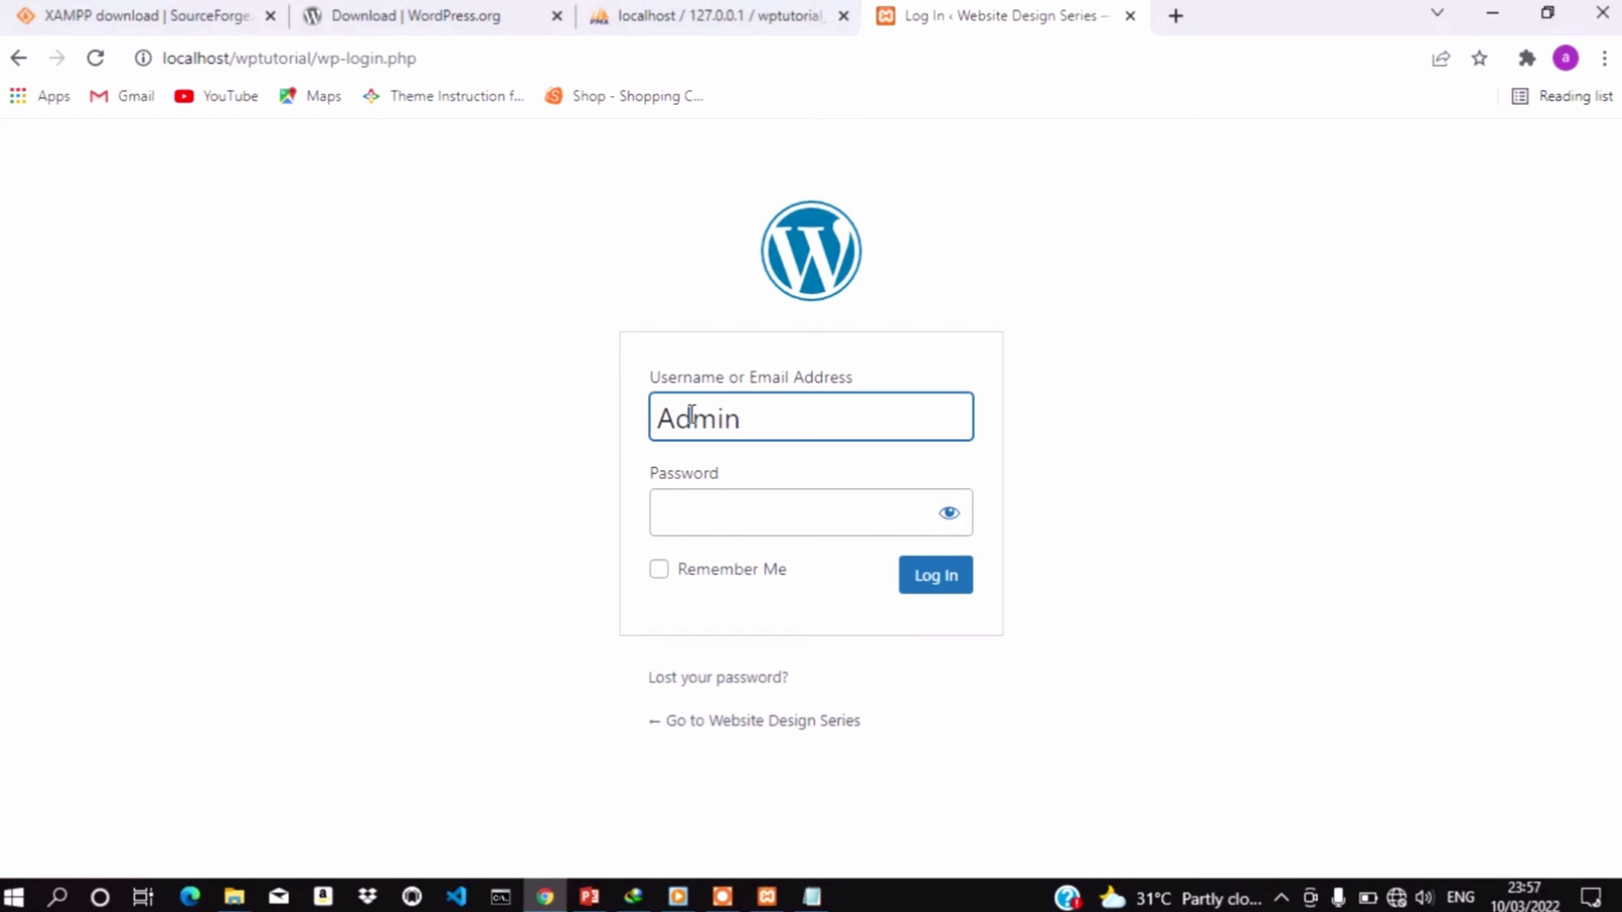
Copy the saved password from Notepad into the Password field and log in
click(810, 897)
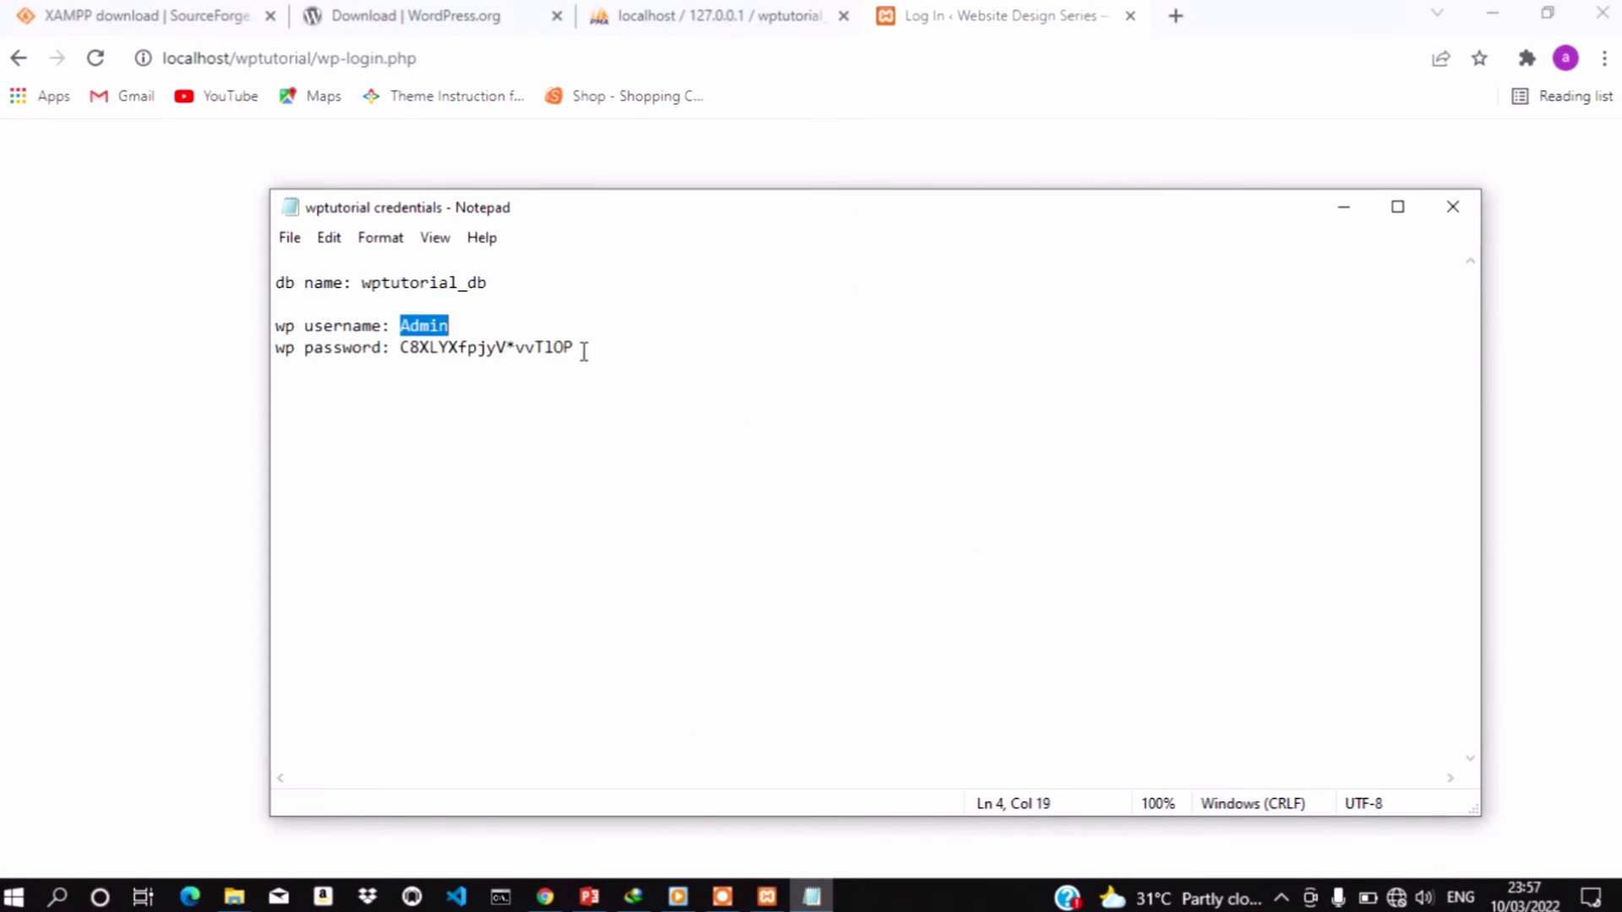
click(580, 348)
key(shift+Left)
key(shift+Left)
key(shift+Left)
key(shift+Left)
key(shift+Left)
key(shift+Left)
key(shift+Left)
key(shift+Left)
key(shift+Left)
key(shift+Left)
key(shift+Left)
key(shift+Left)
key(shift+Left)
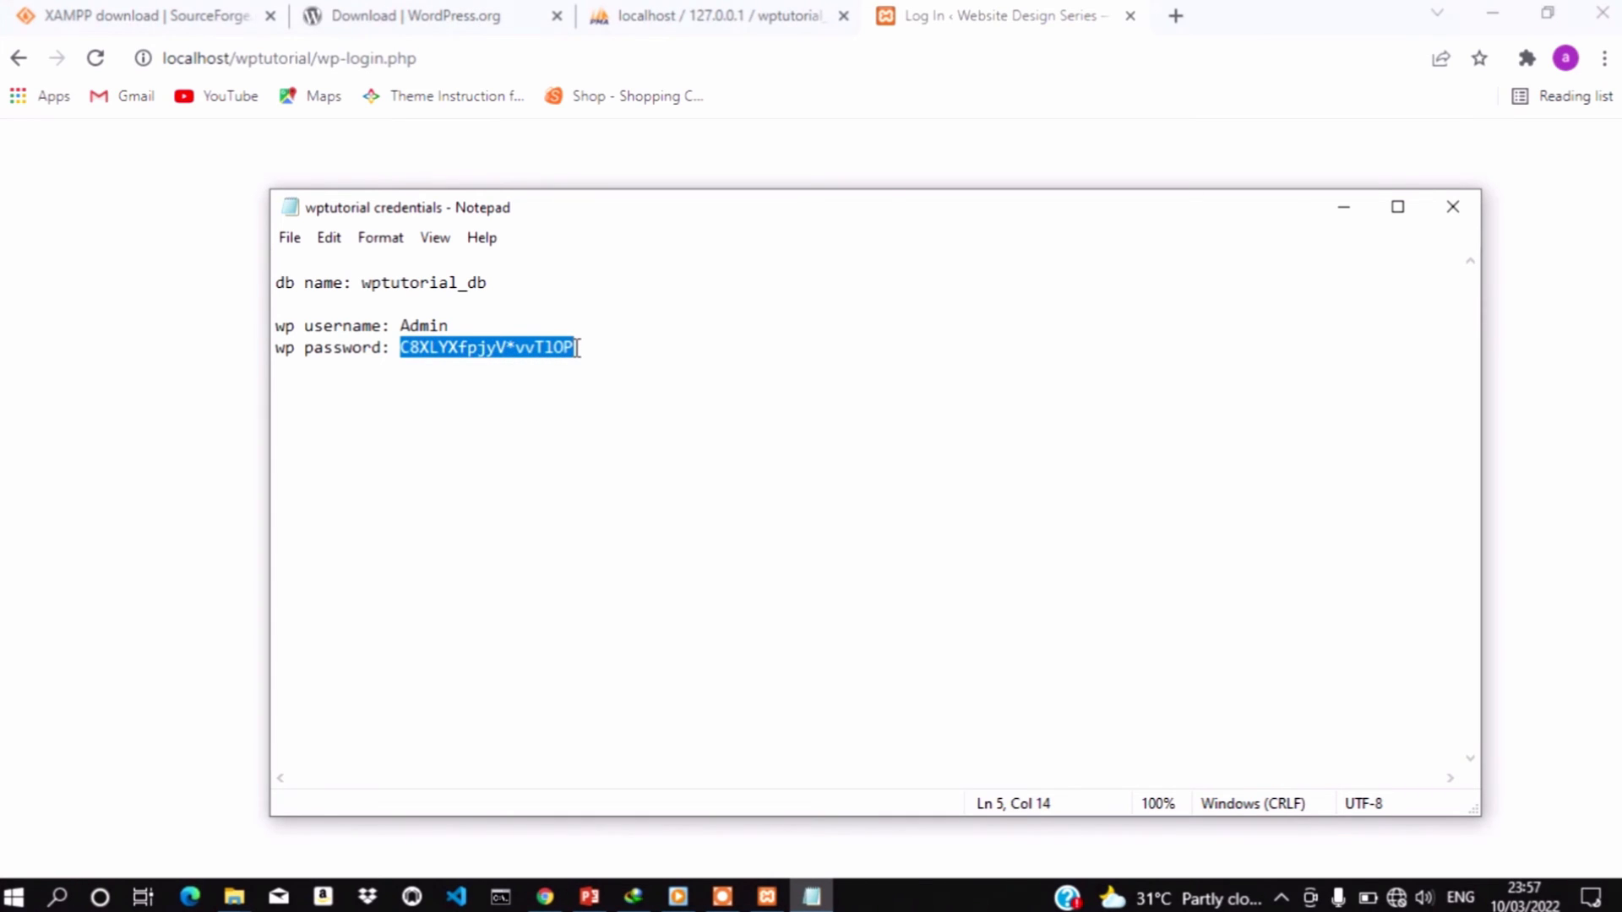
drag(169, 389, 673, 499)
click(706, 511)
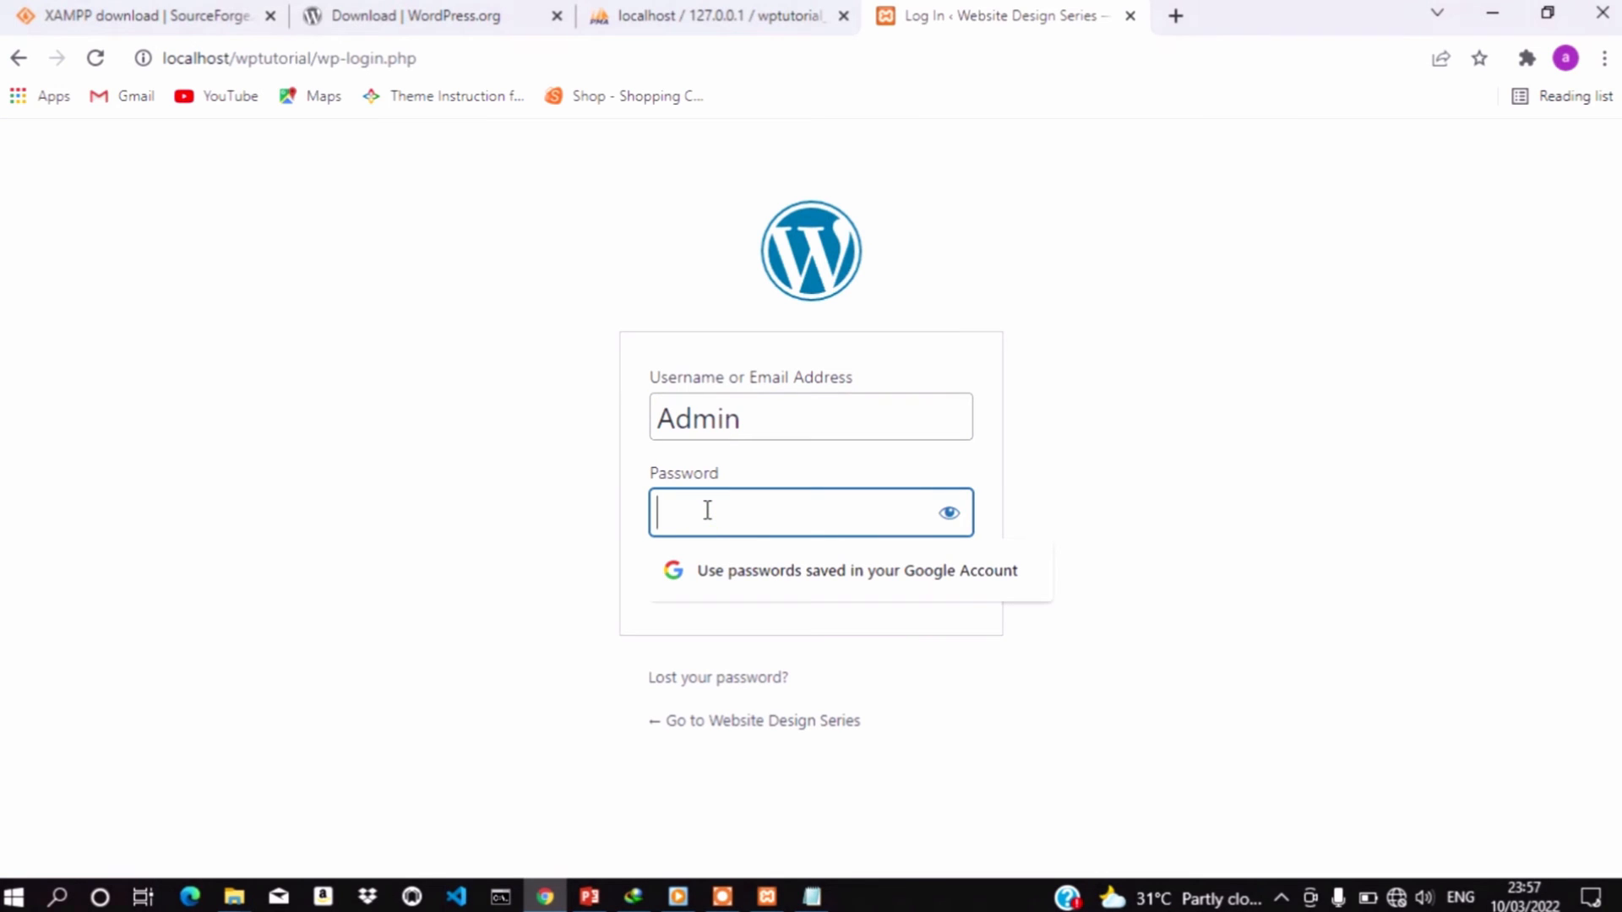
key(ctrl+v)
click(938, 579)
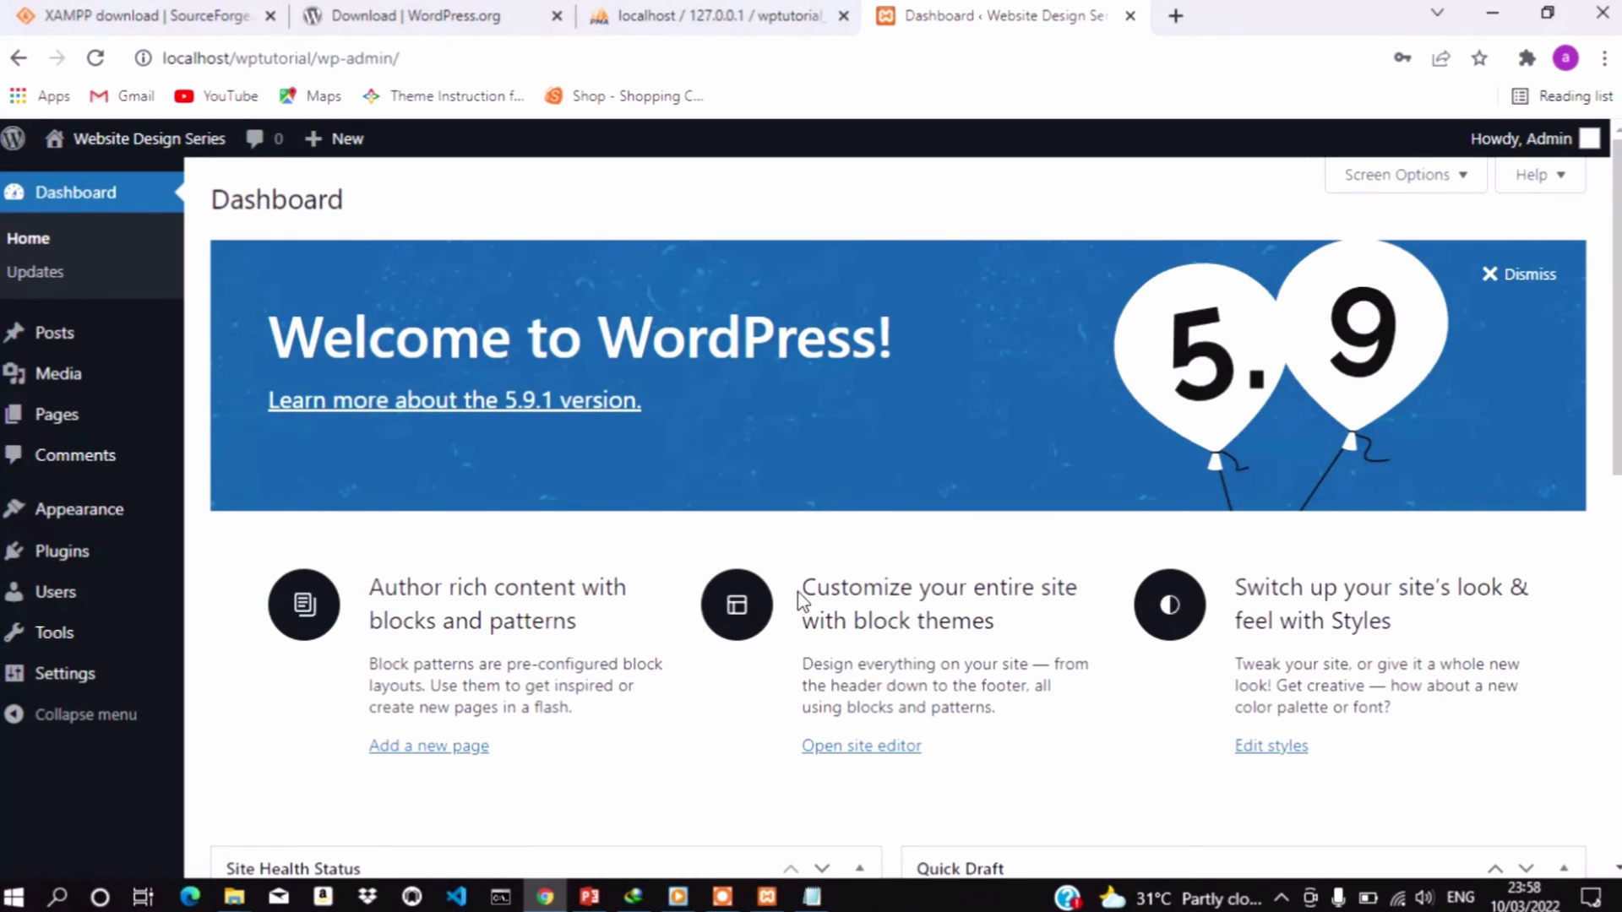
Scroll through the WordPress Dashboard and look over the sidebar admin menus
scroll(801, 604, down, 10)
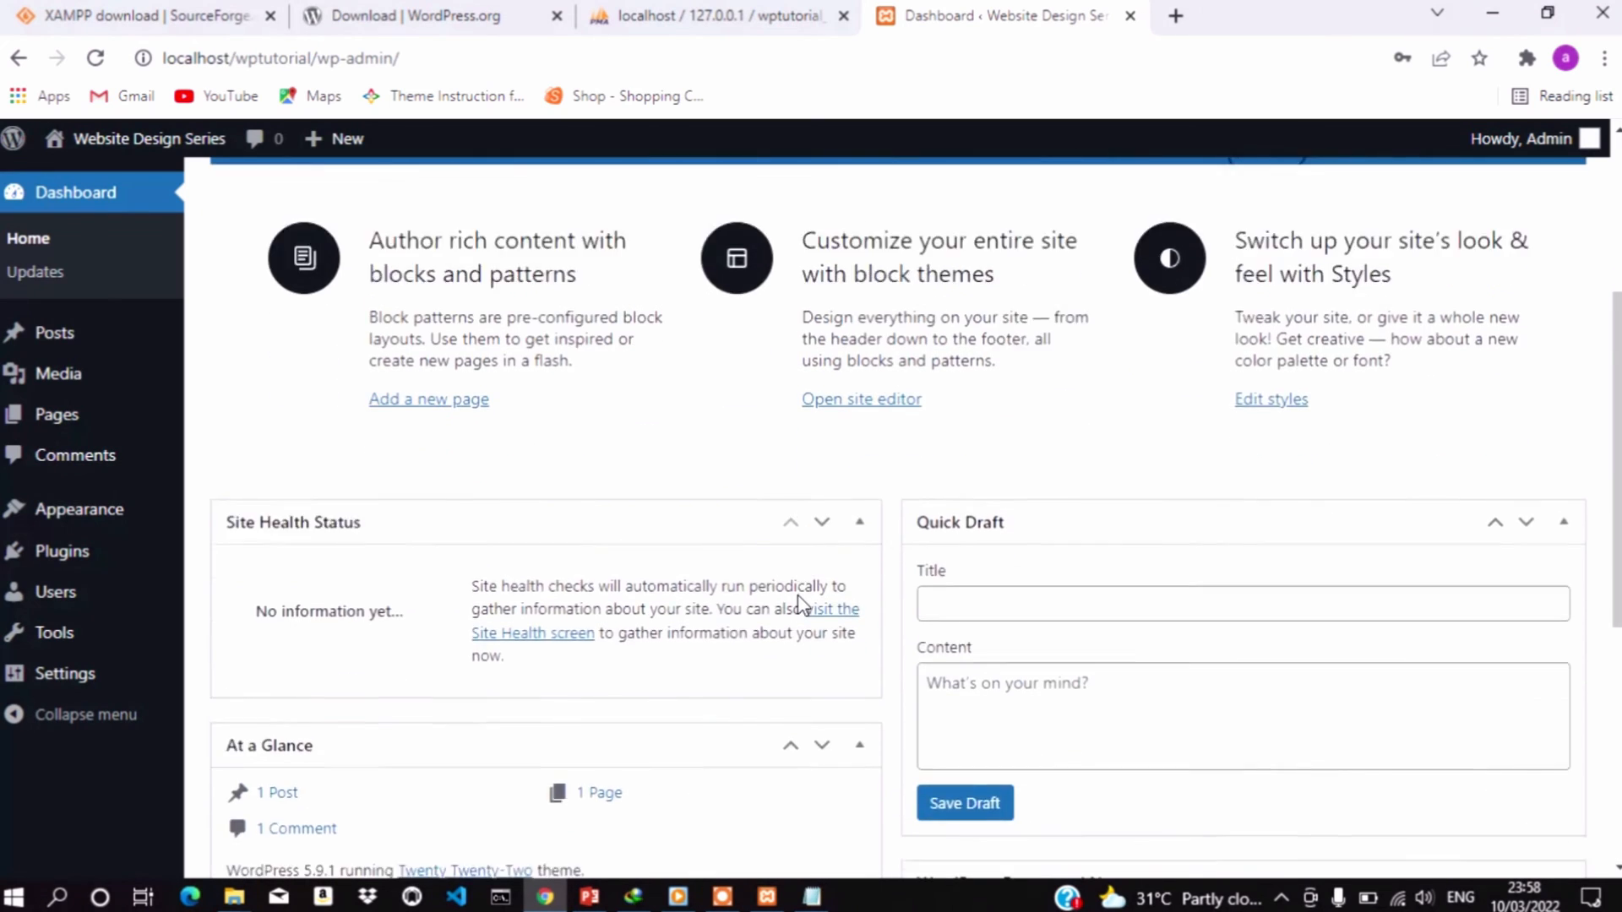
scroll(800, 604, up, 10)
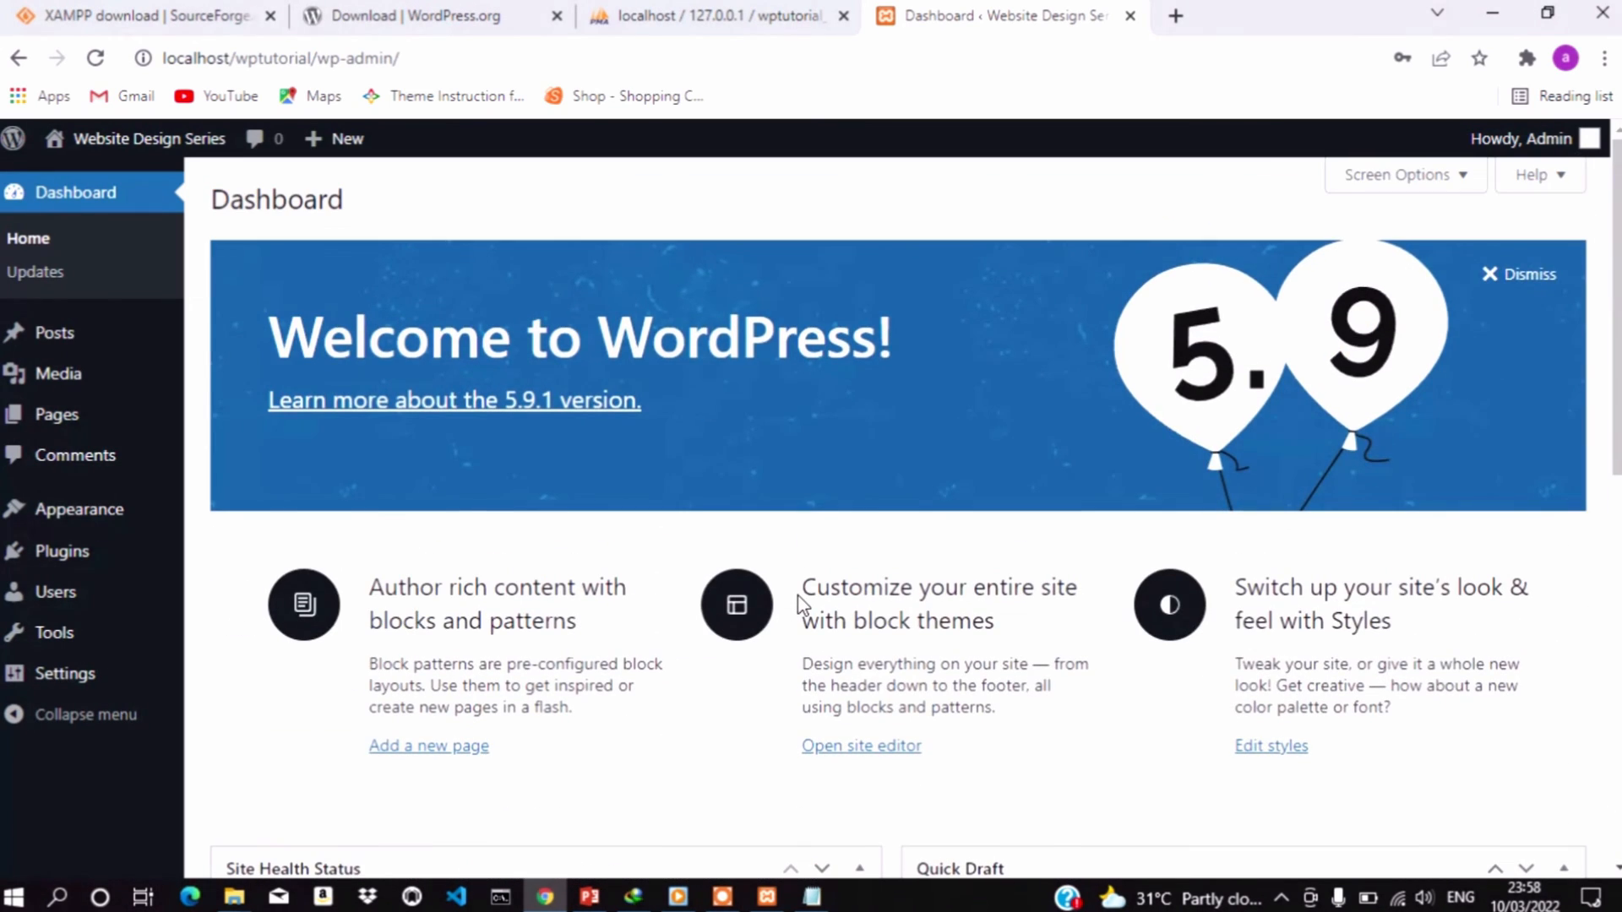
scroll(801, 604, down, 1)
scroll(801, 604, down, 2)
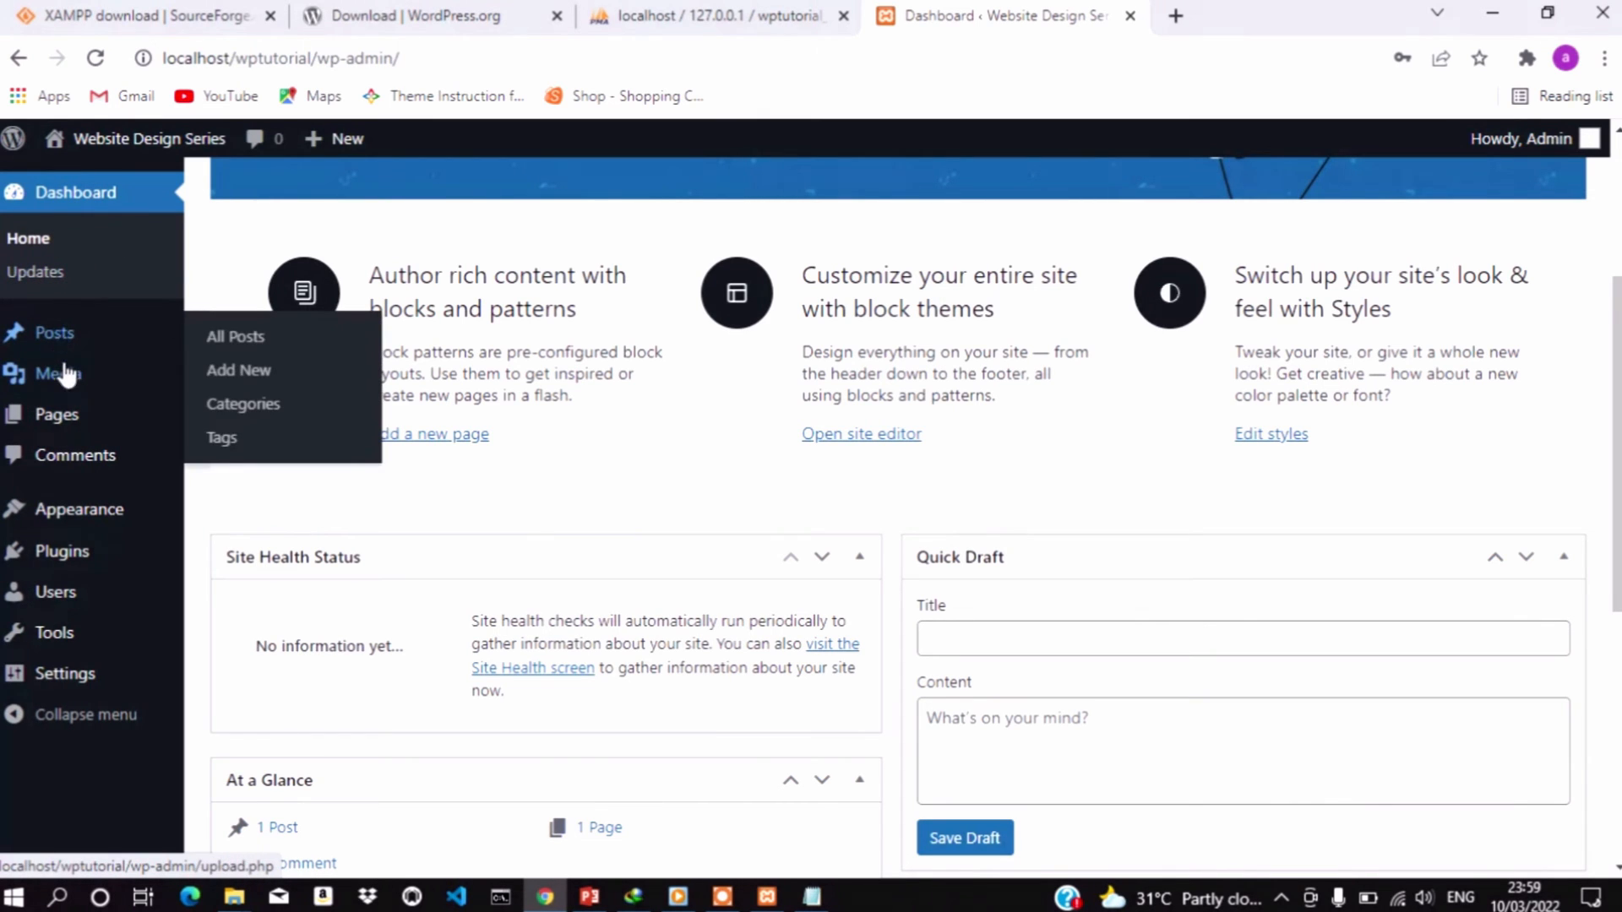
mouse_move(67, 390)
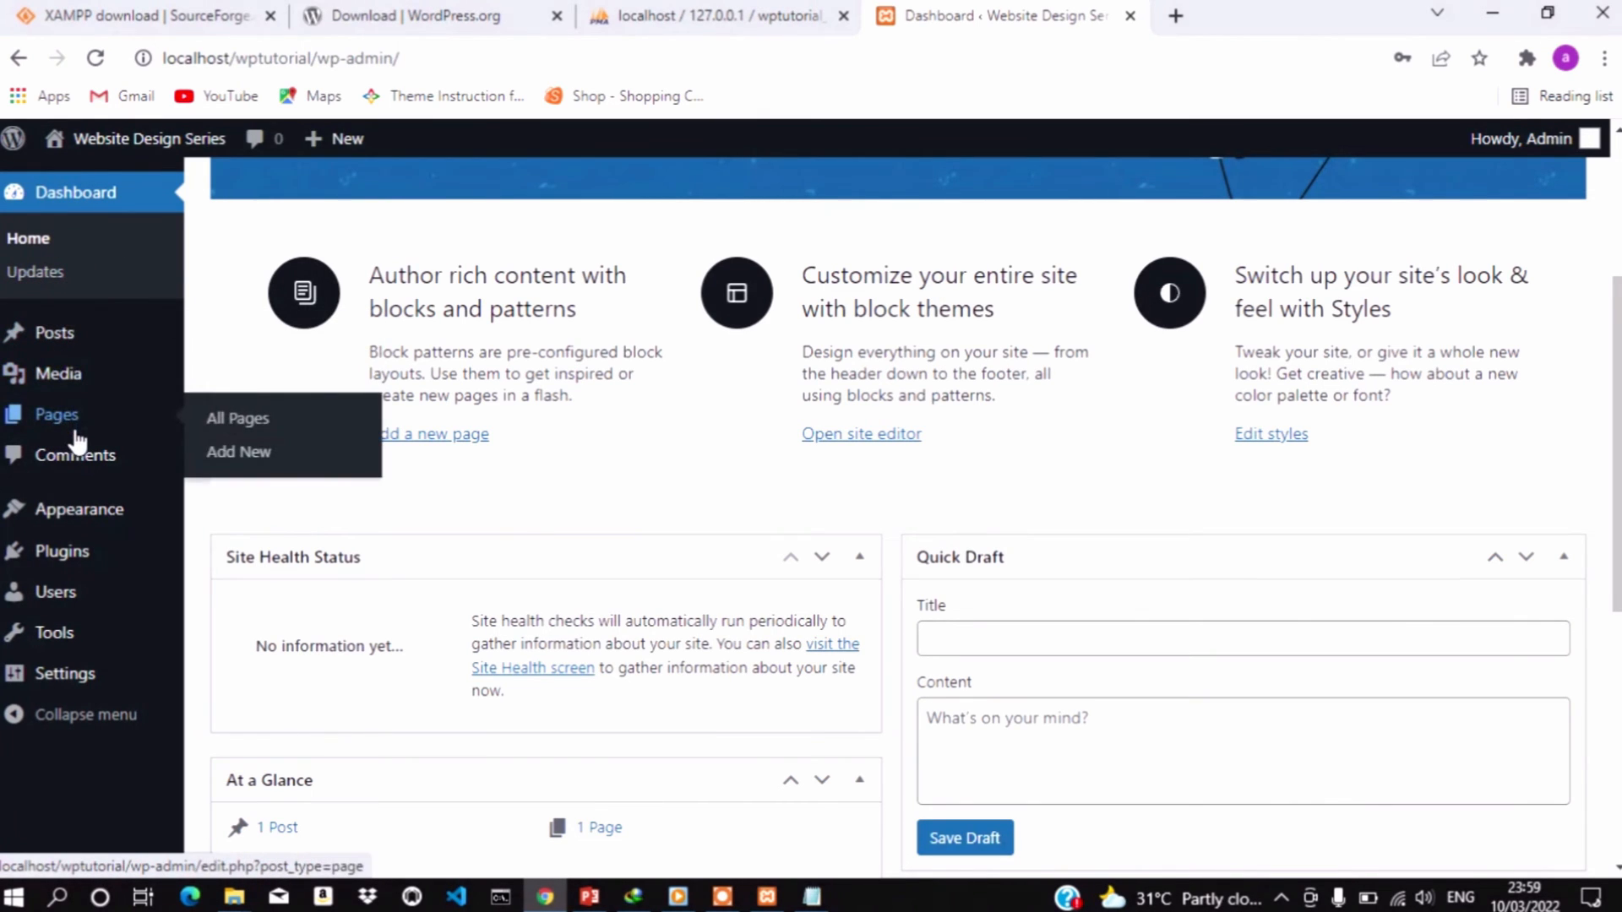
mouse_move(70, 524)
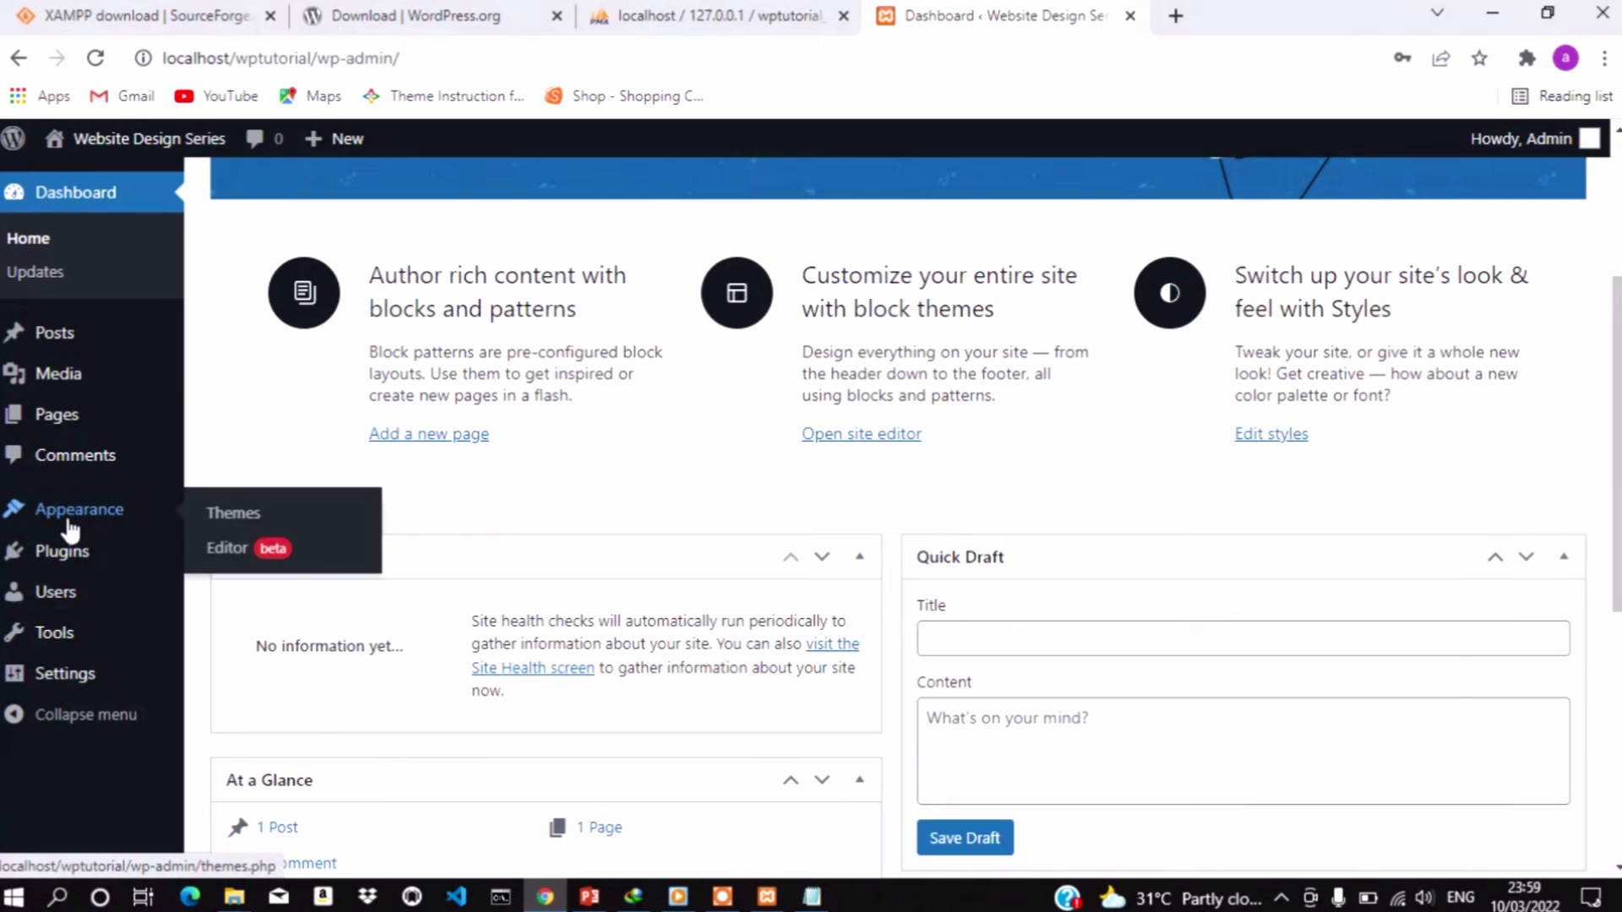
mouse_move(76, 568)
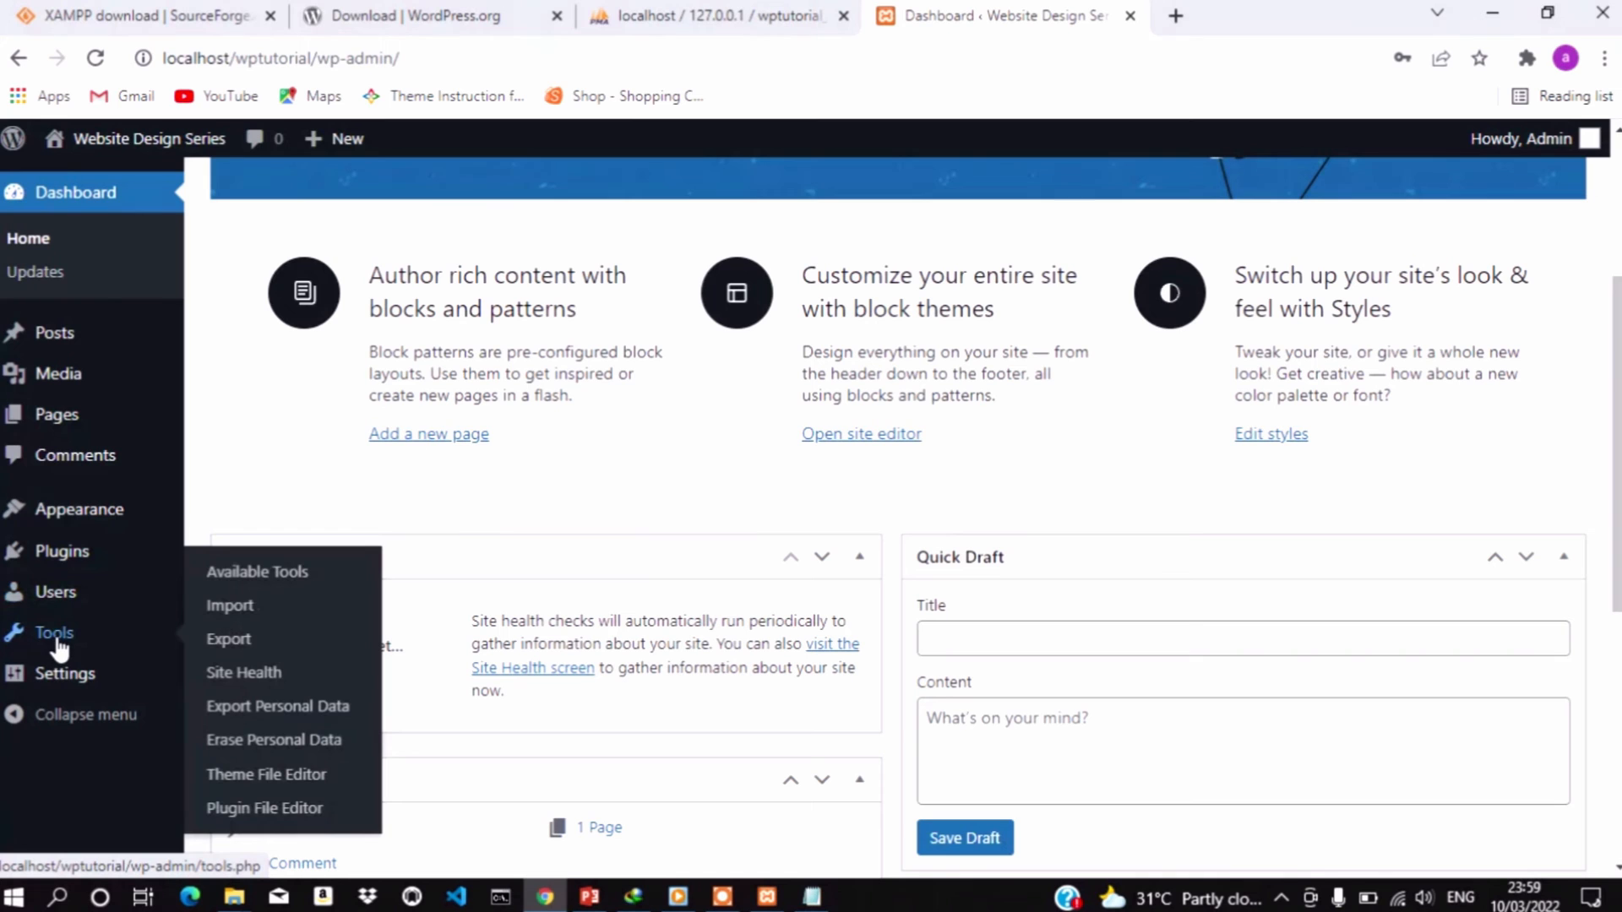
mouse_move(67, 688)
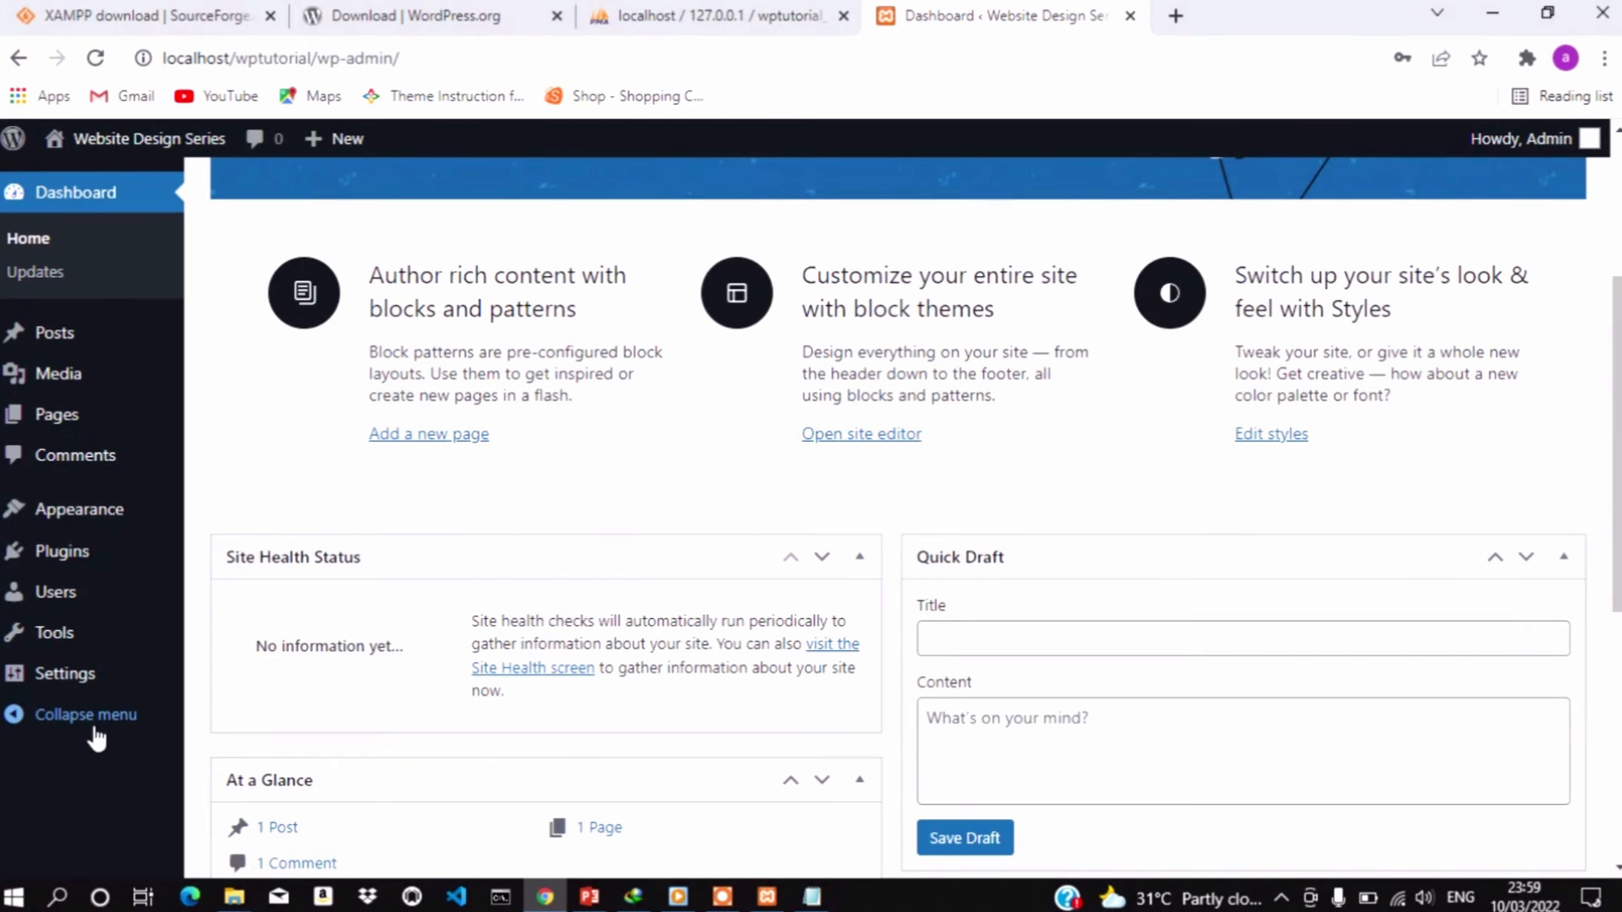
Open a fresh blank Chrome tab beside the Dashboard and focus its address bar
scroll(775, 565, down, 3)
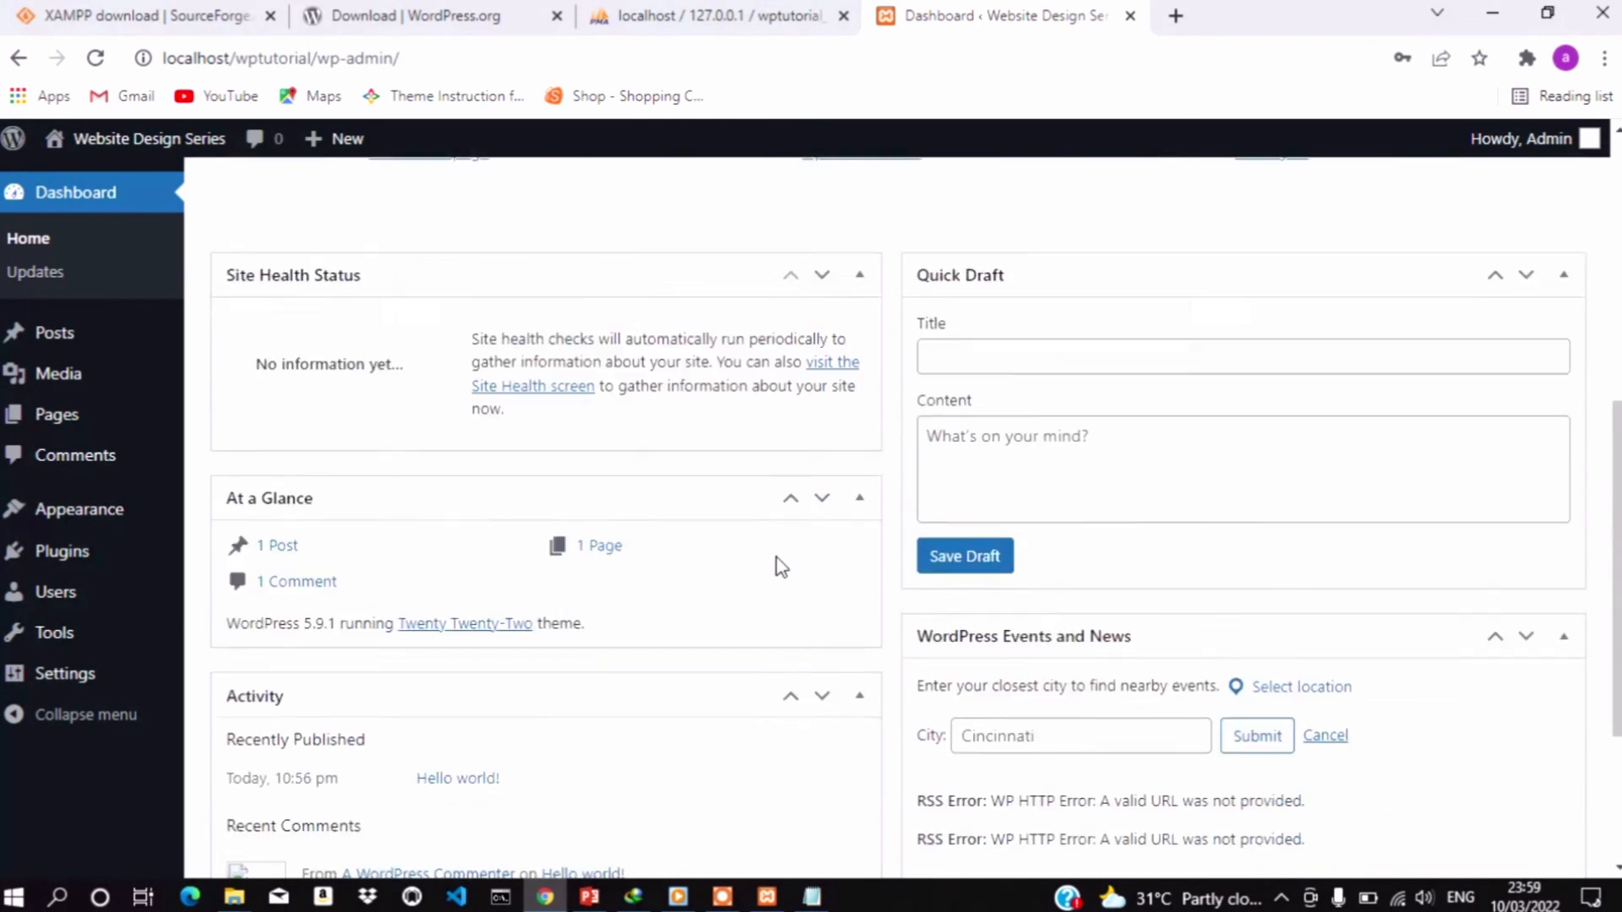
scroll(776, 565, up, 2)
scroll(779, 566, up, 5)
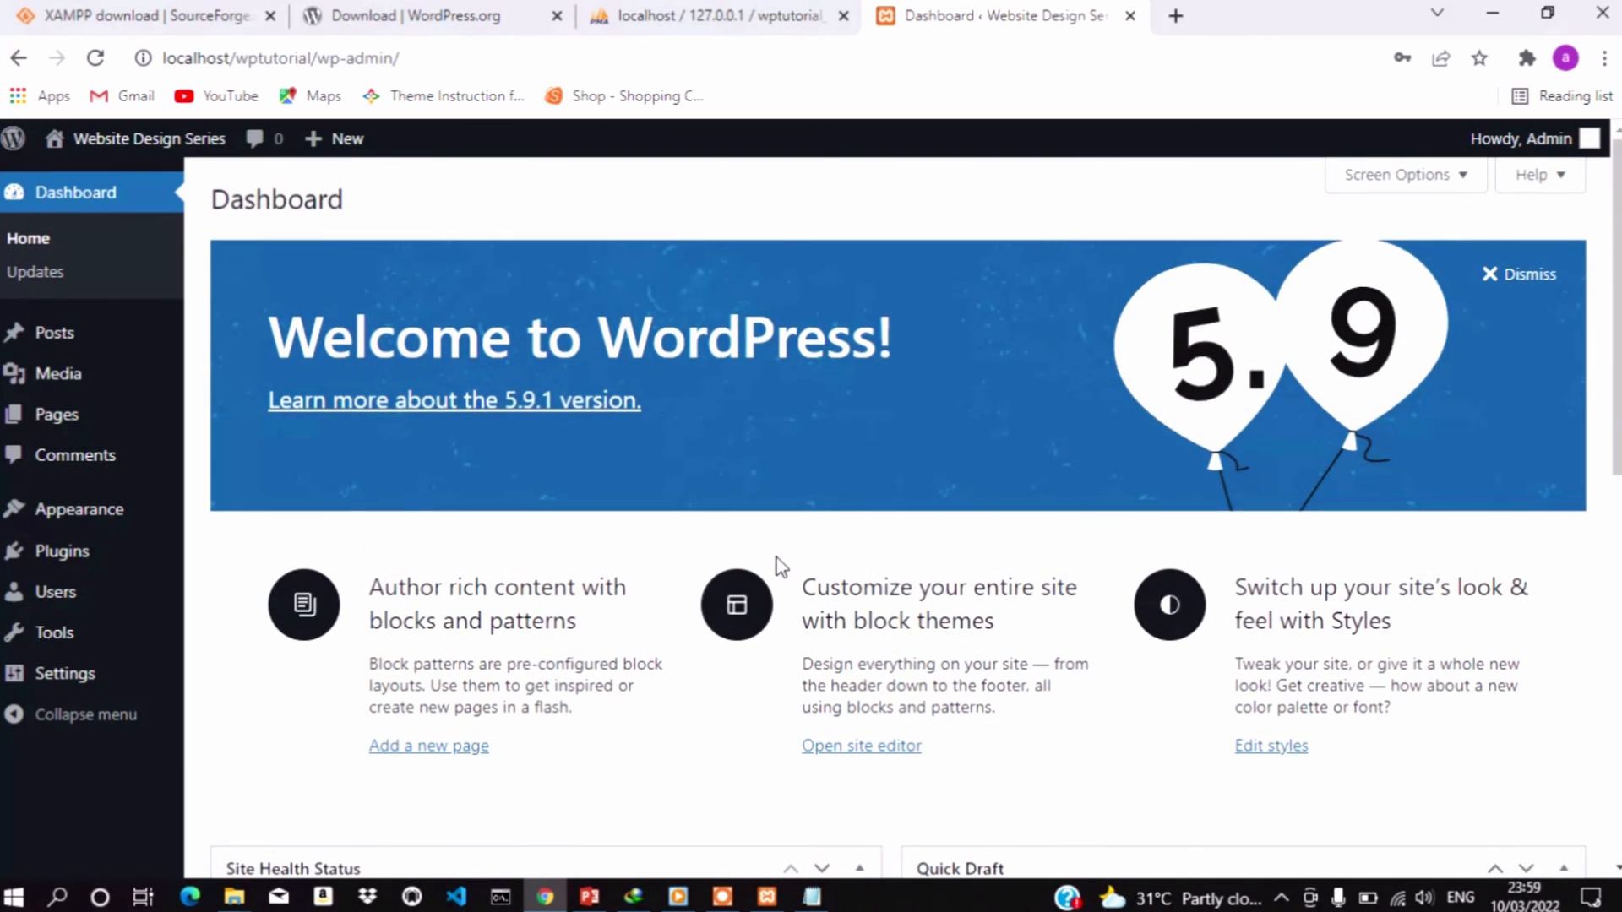
scroll(779, 566, down, 3)
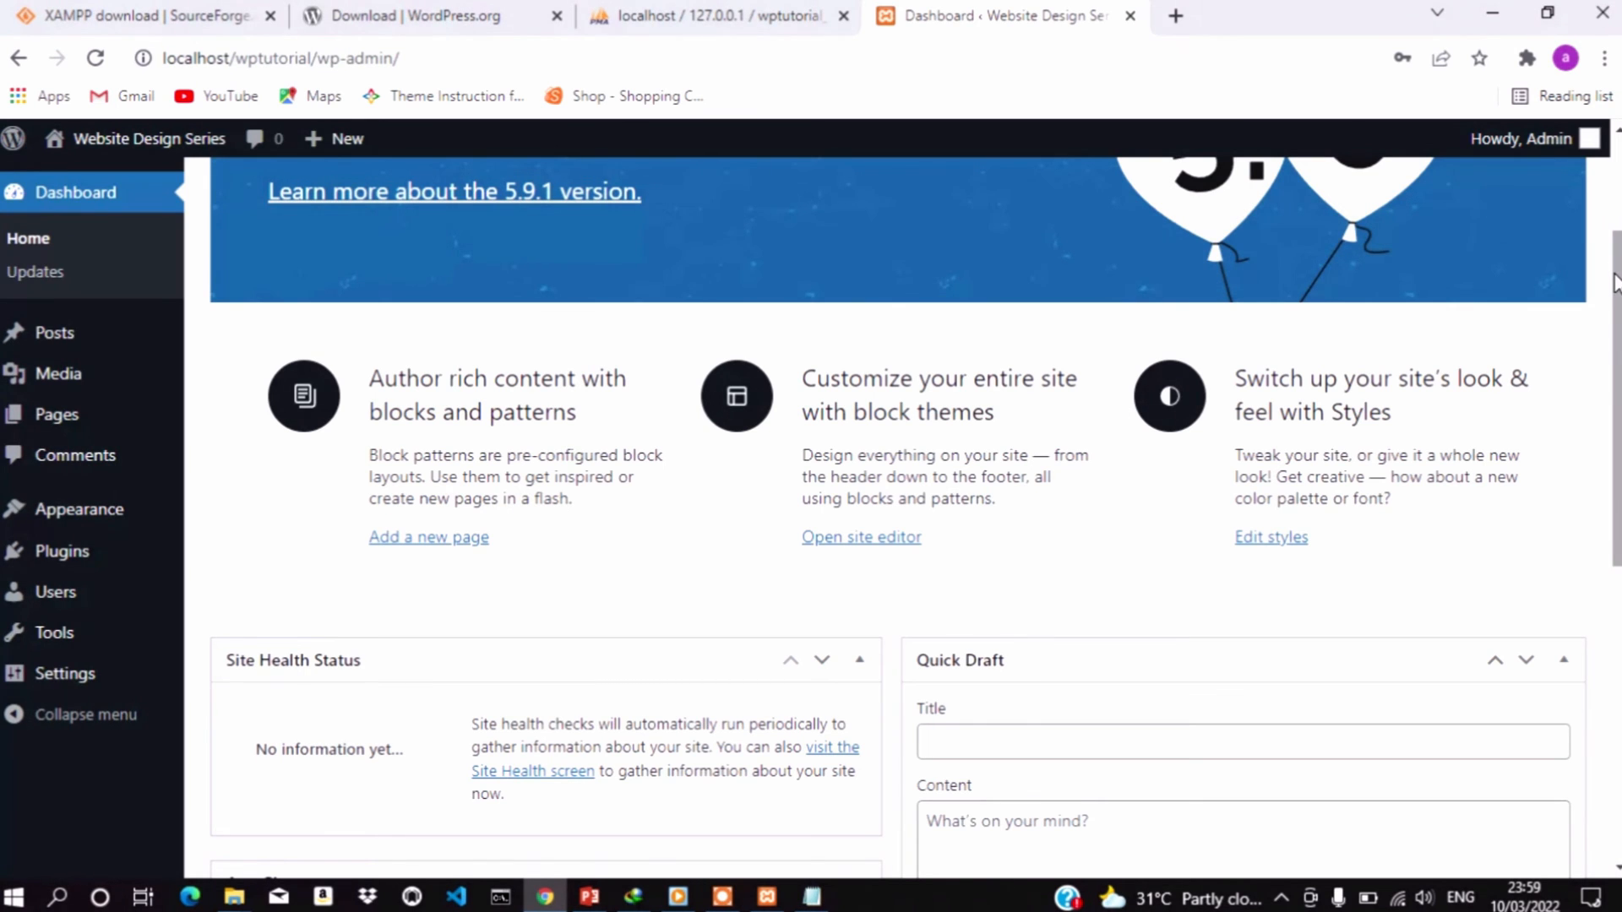
scroll(914, 507, up, 3)
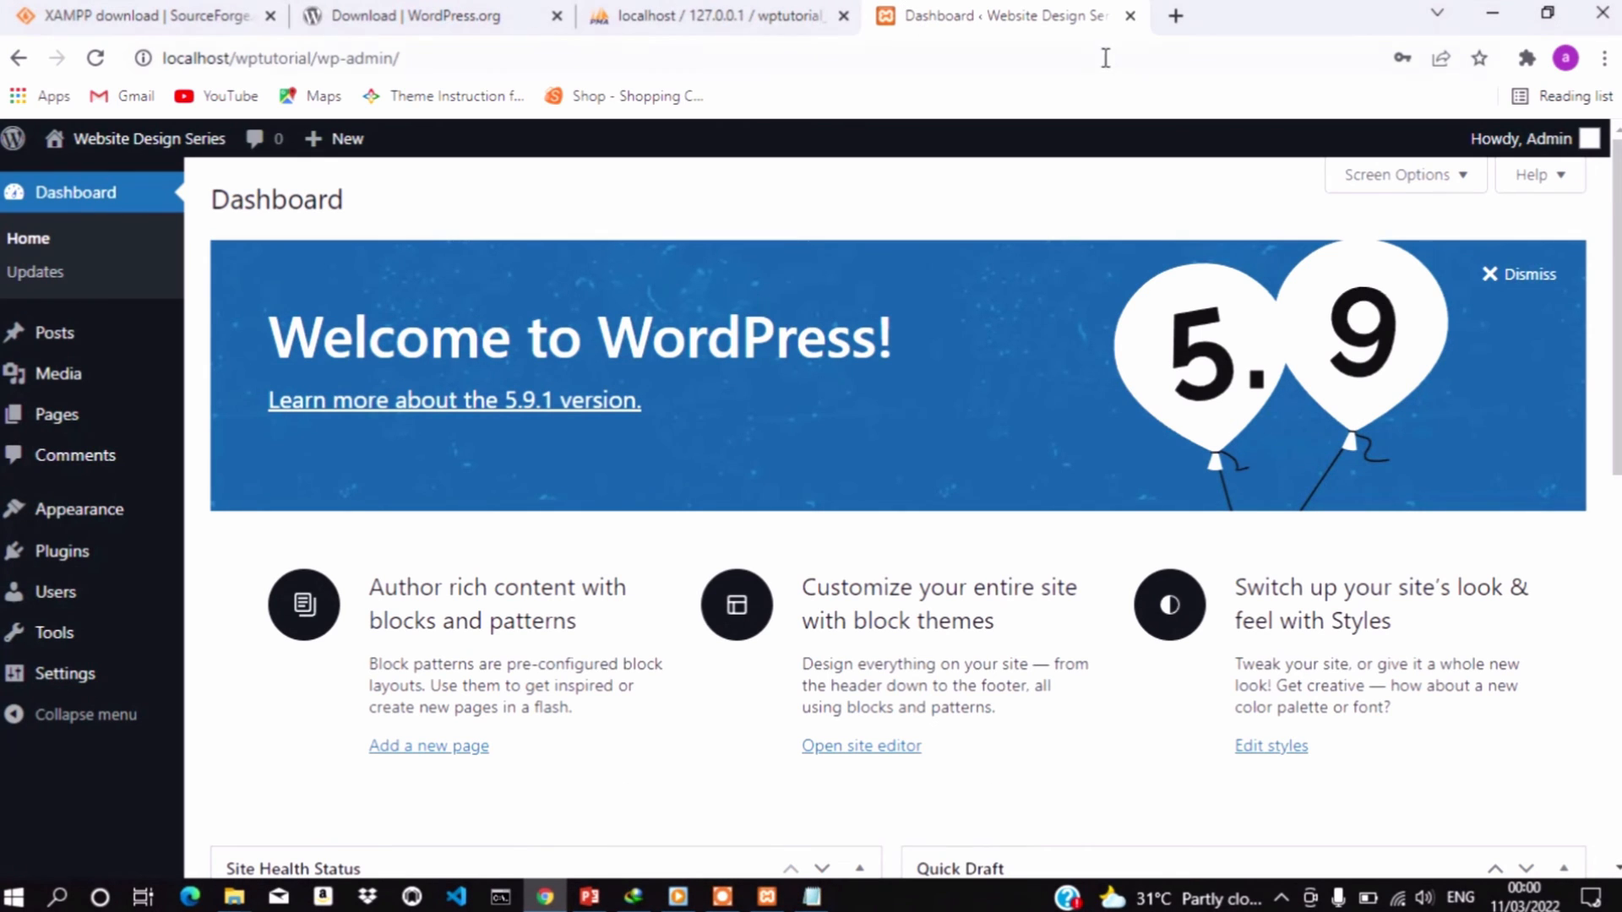
click(1174, 13)
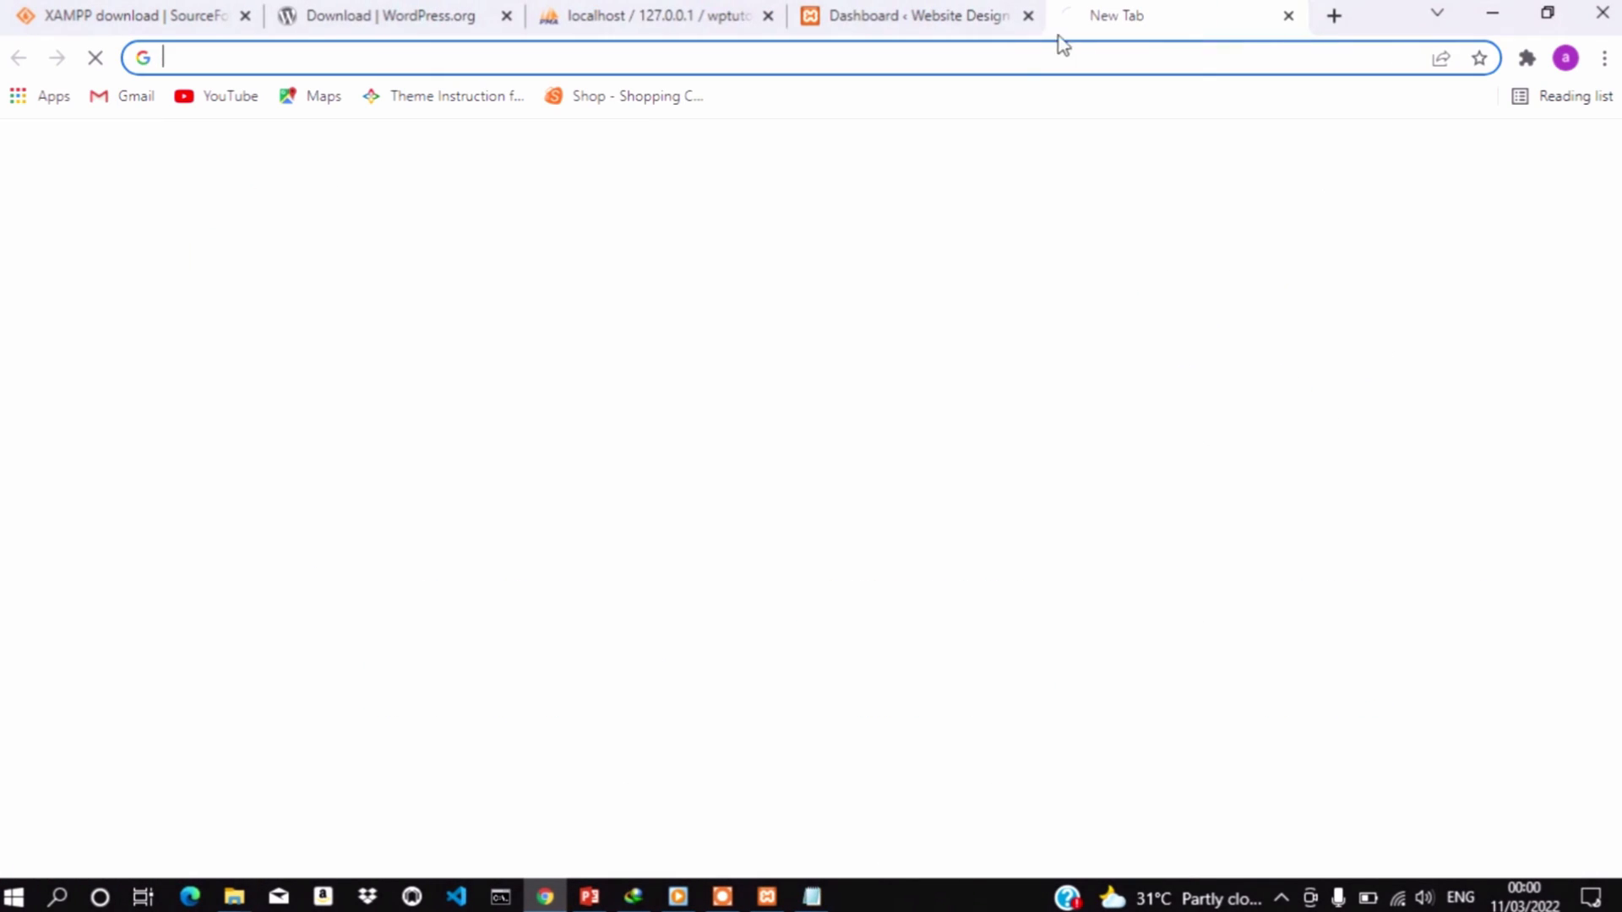
click(1011, 52)
Load nwylofoodexpo.com in the blank tab, then trebb.com.ng in another new tab
text(nwy)
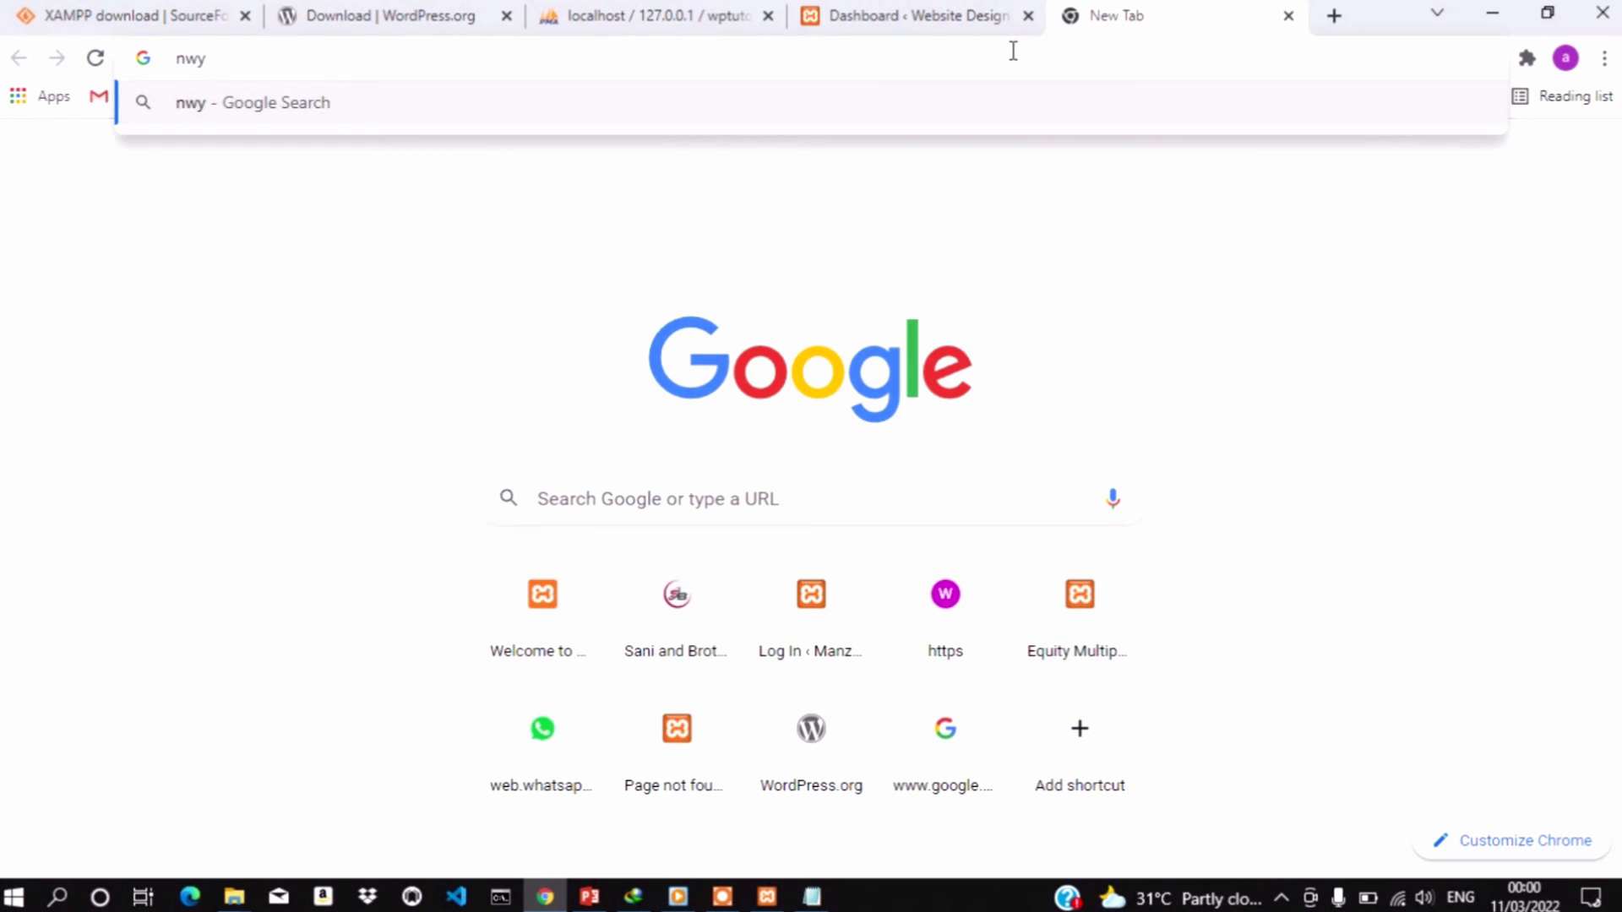
text(lof)
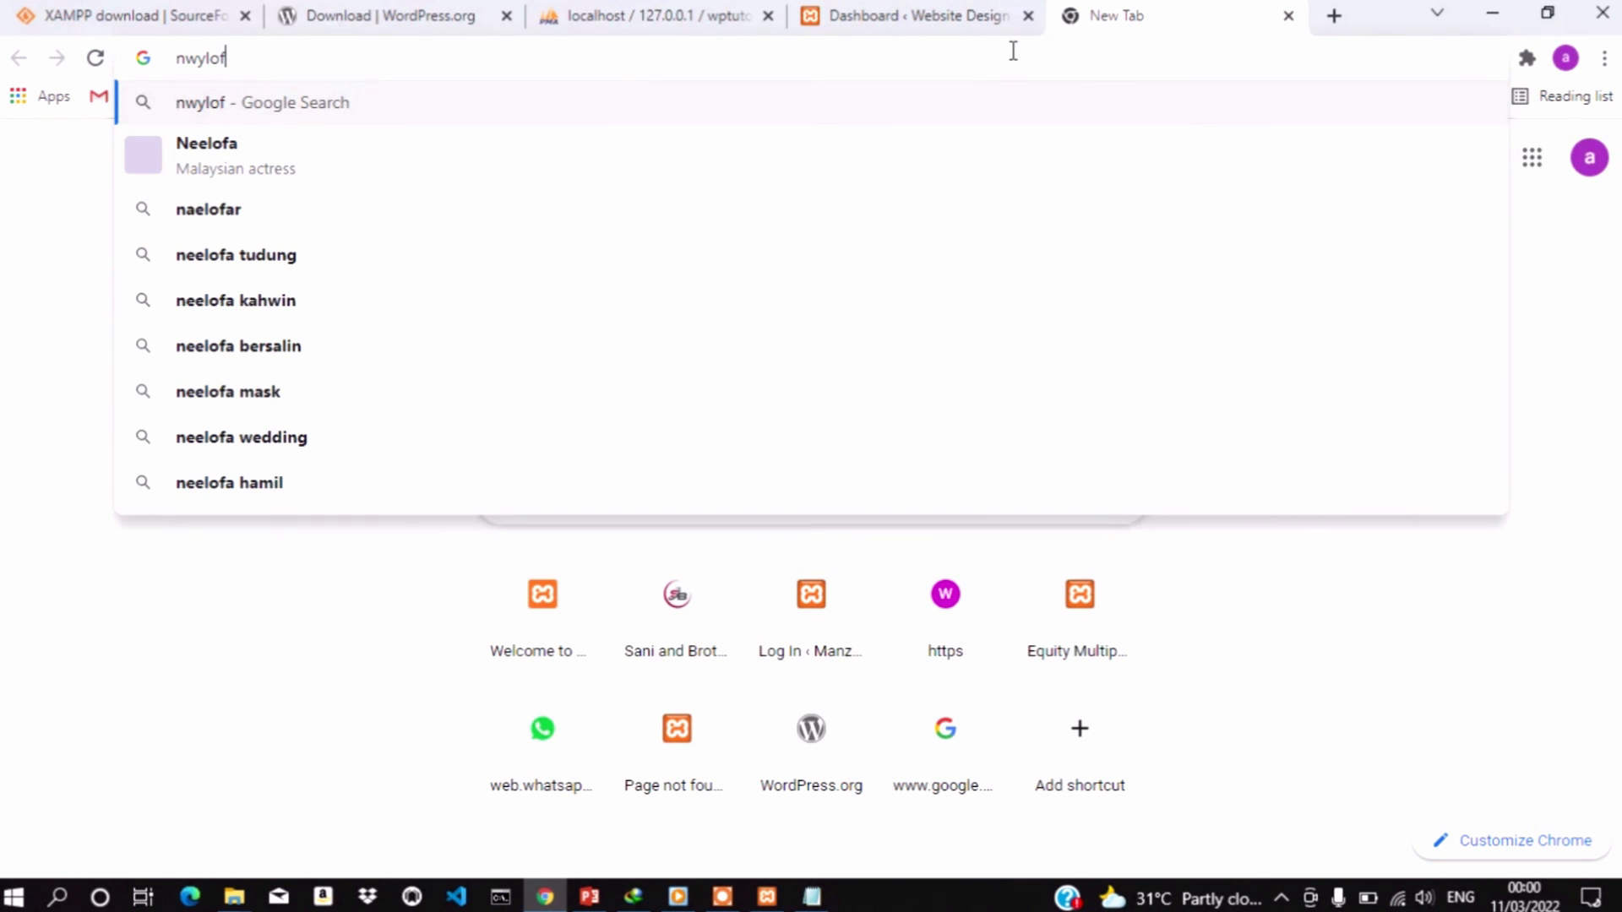
text(ood)
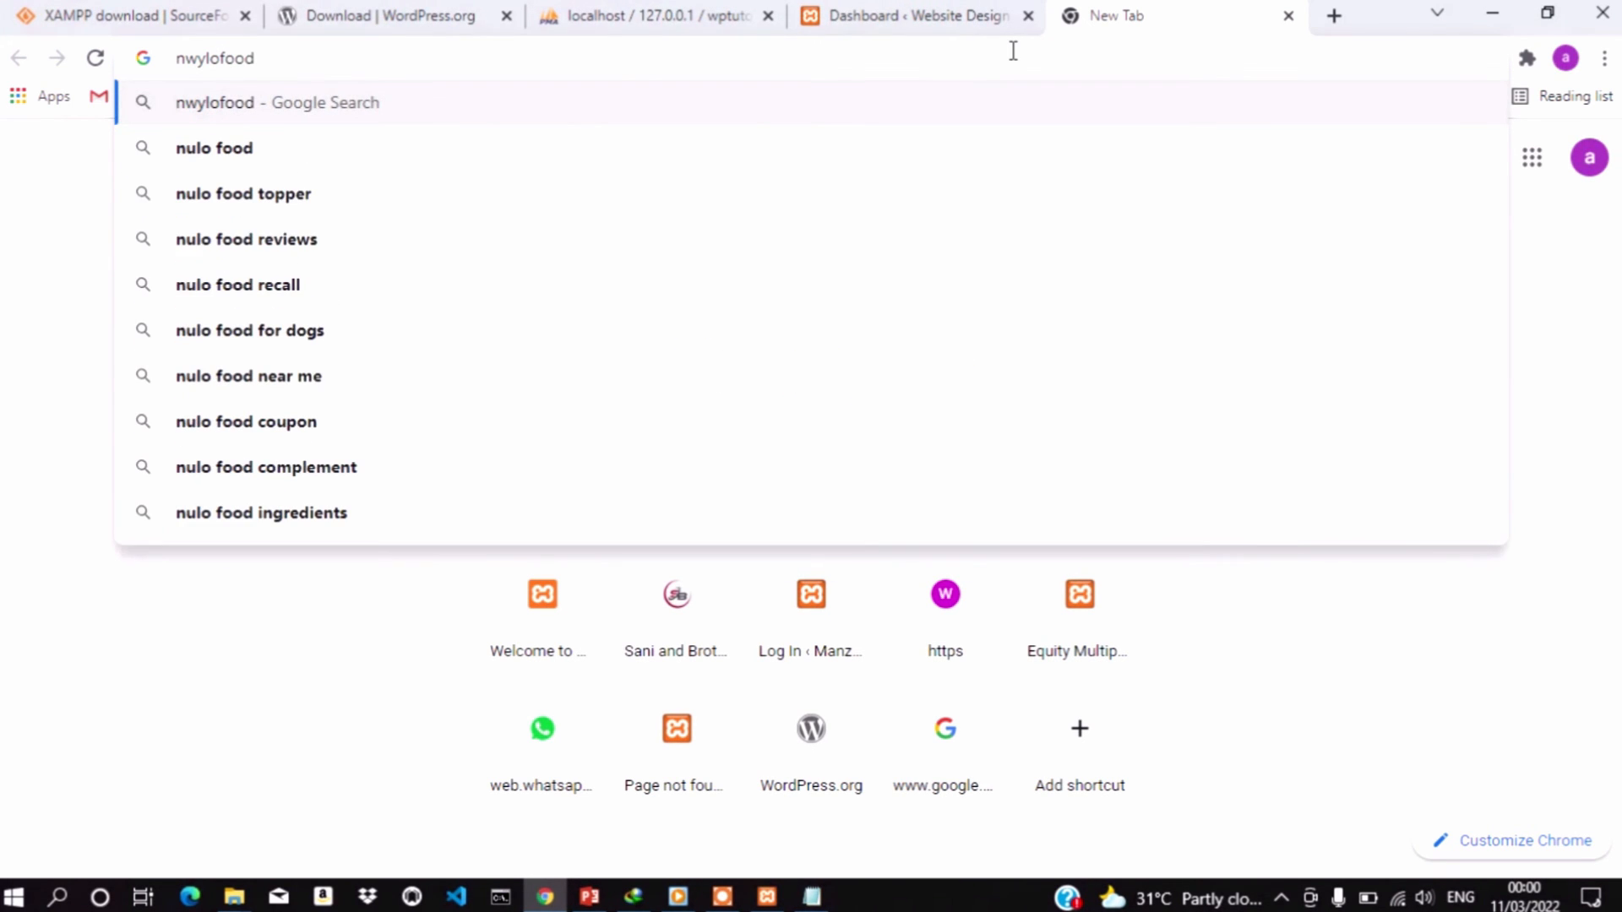
text(expo.com)
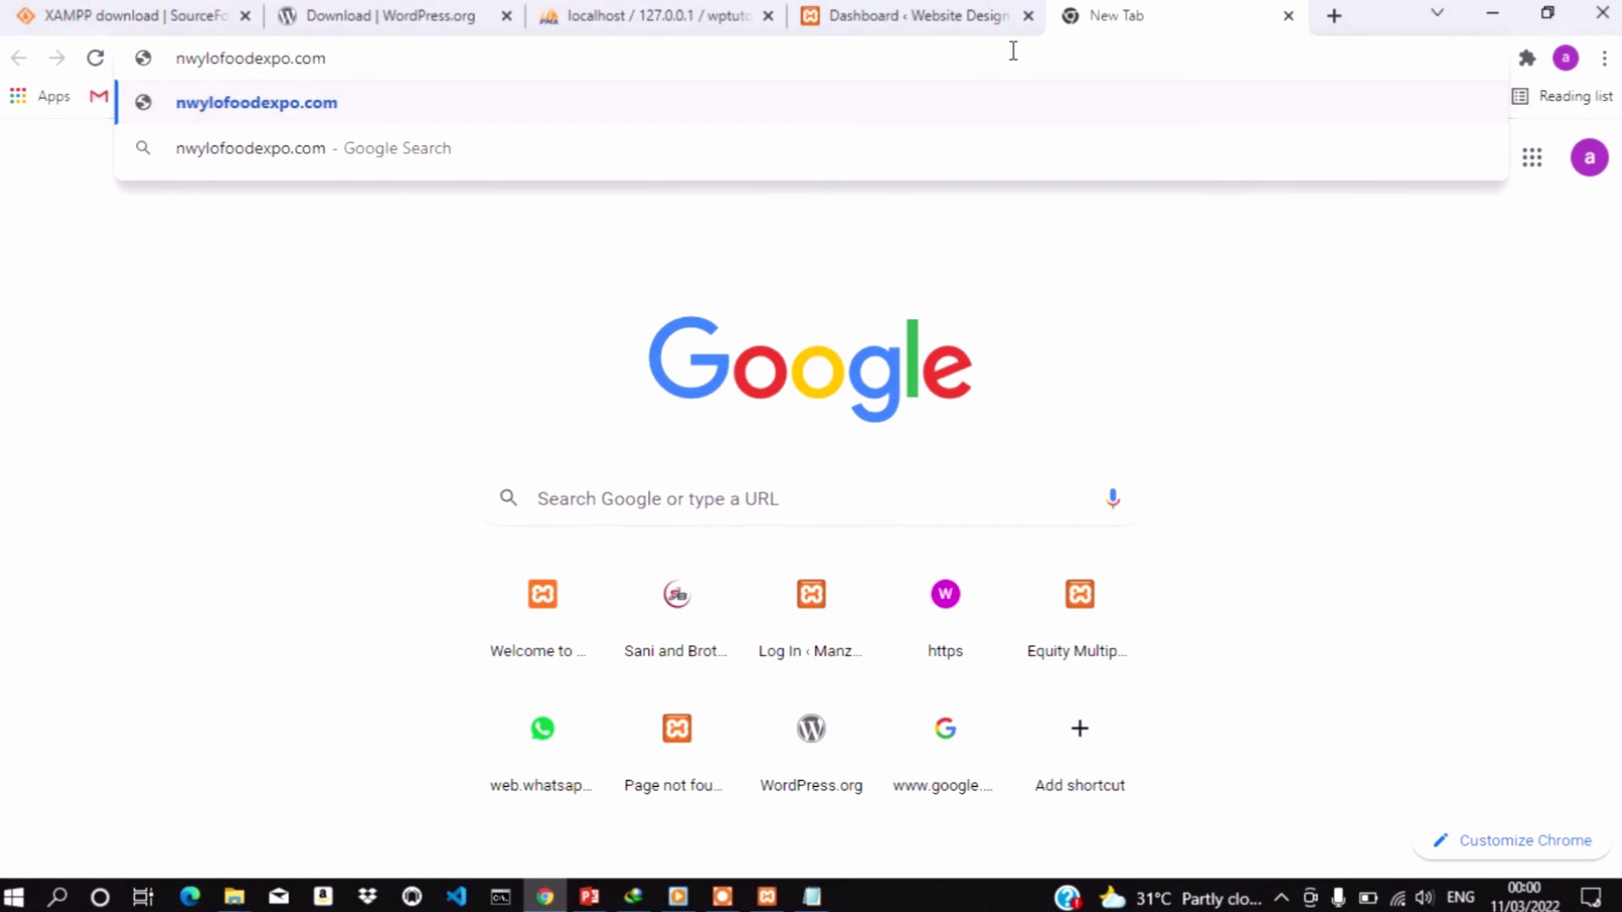
key(Return)
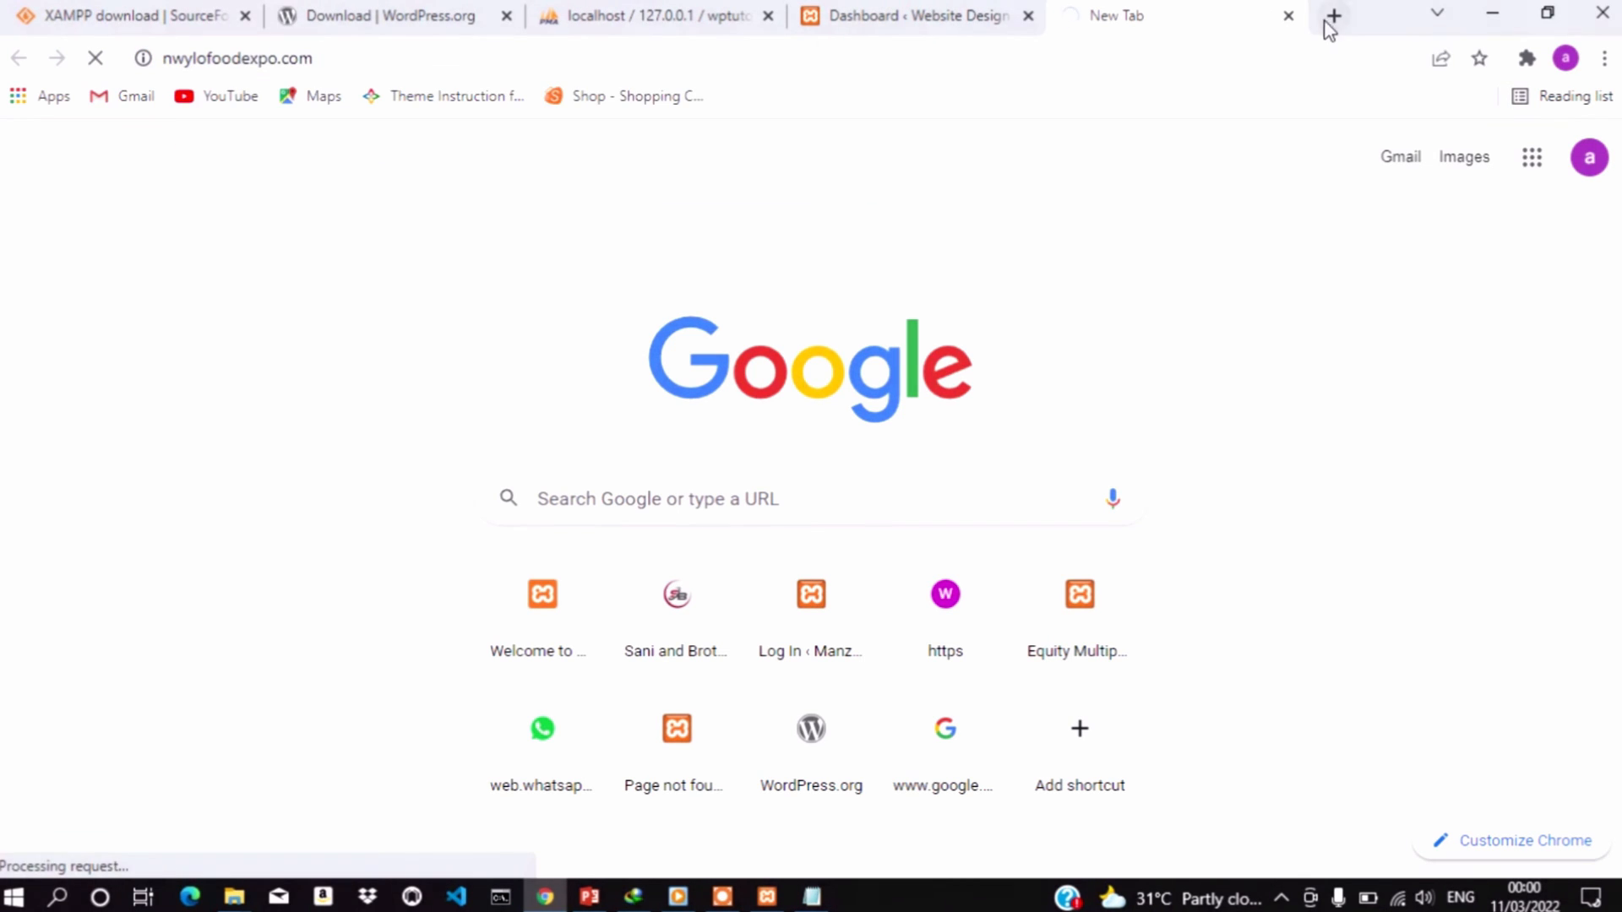
click(1332, 17)
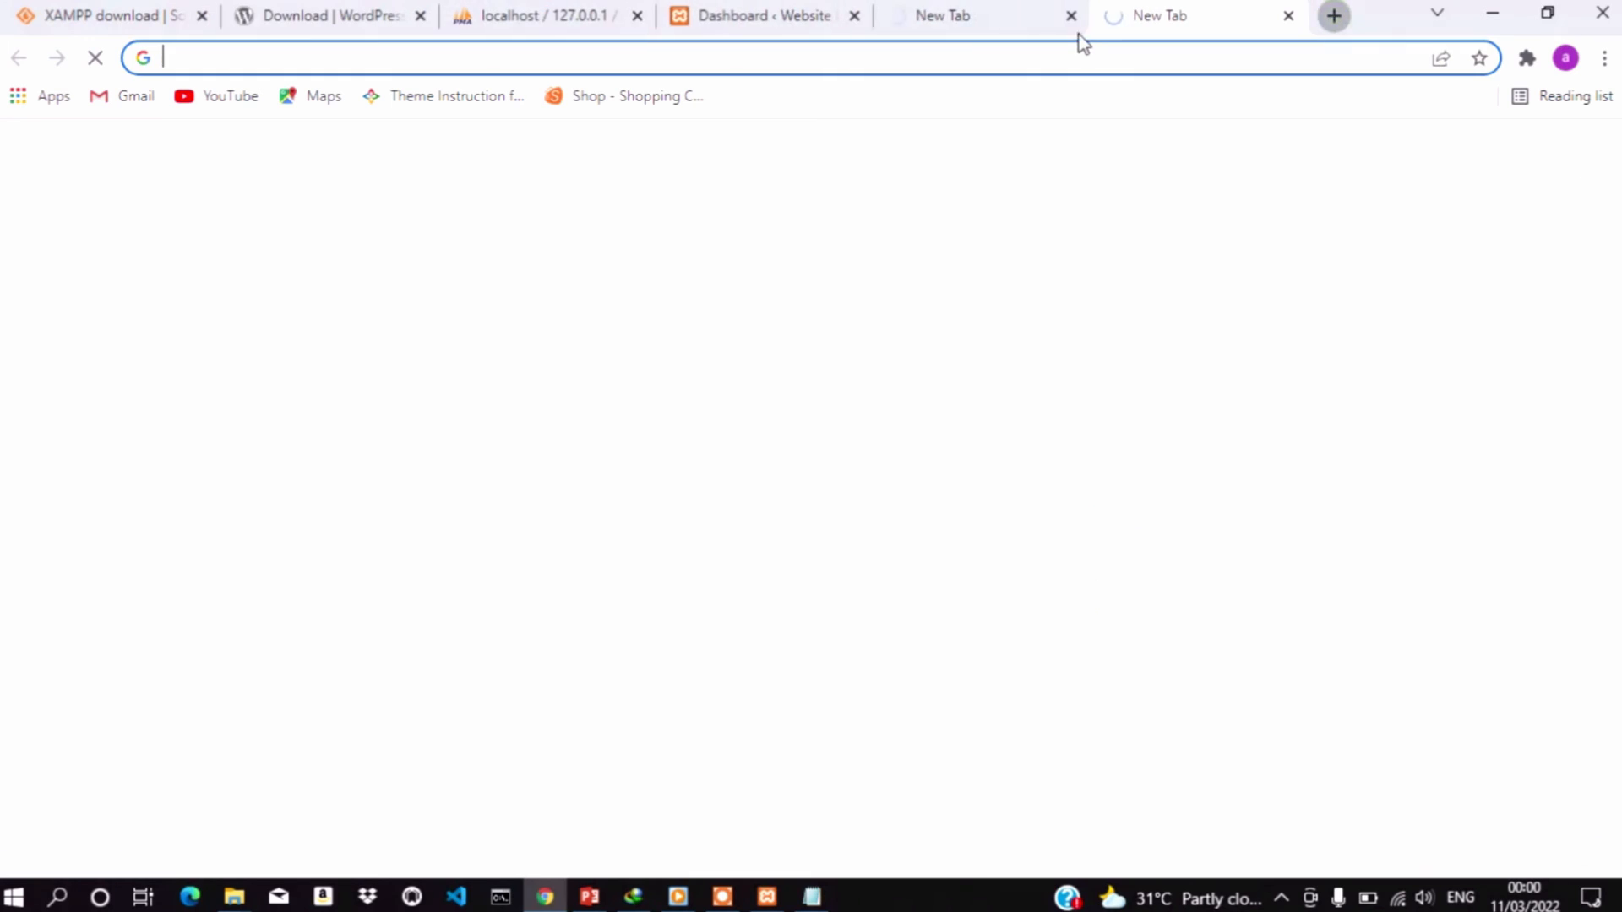
click(1038, 60)
text(tre)
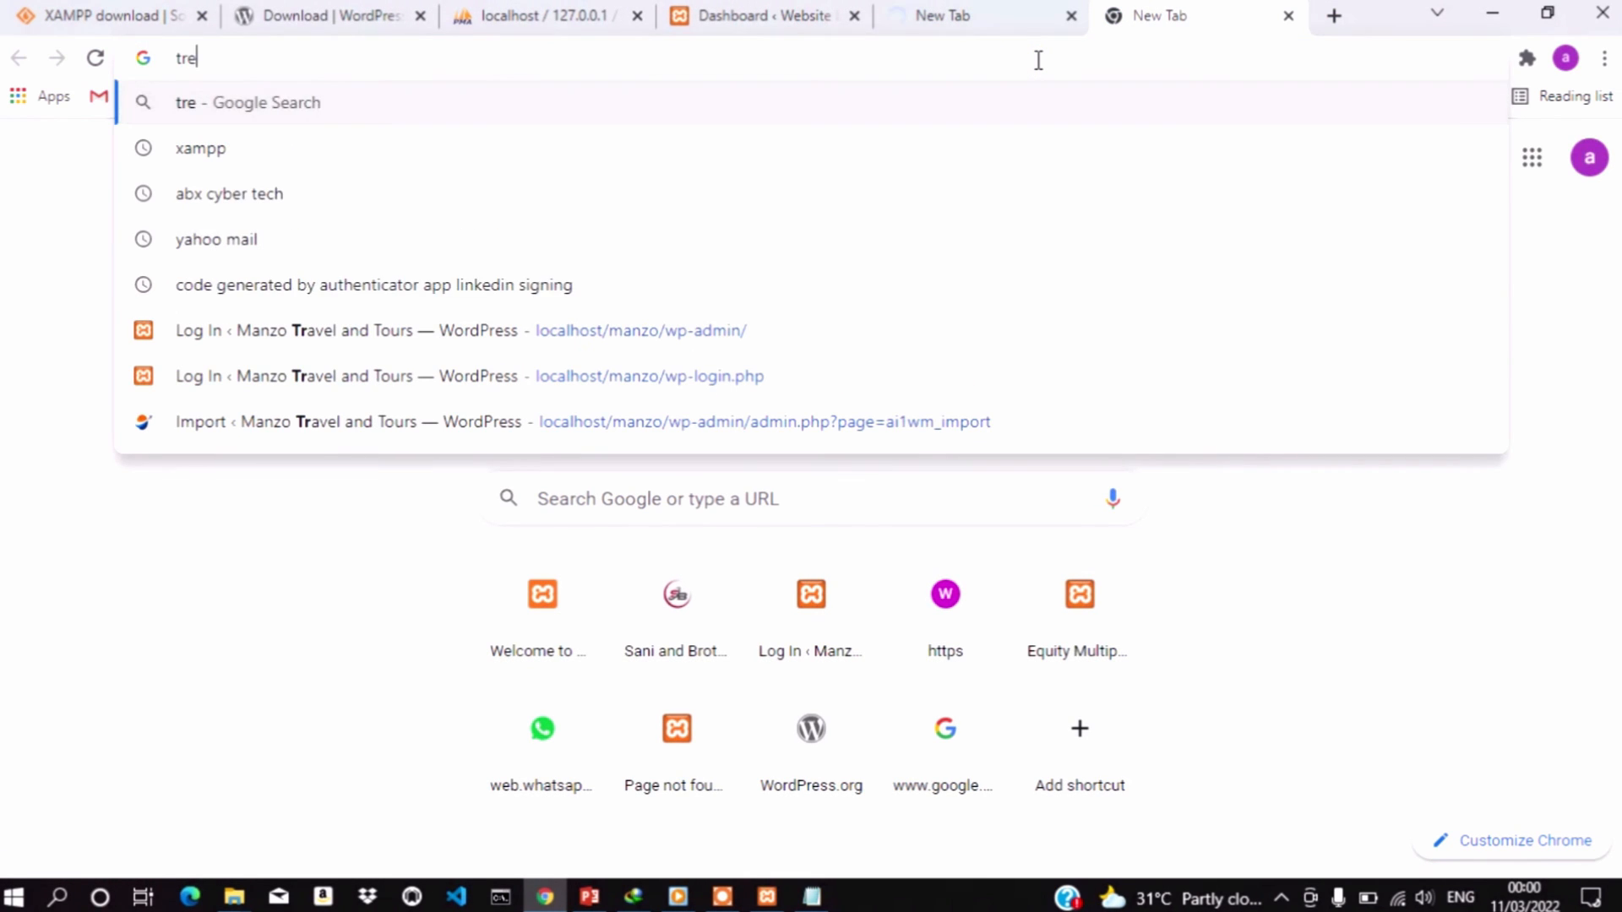
text(bb.)
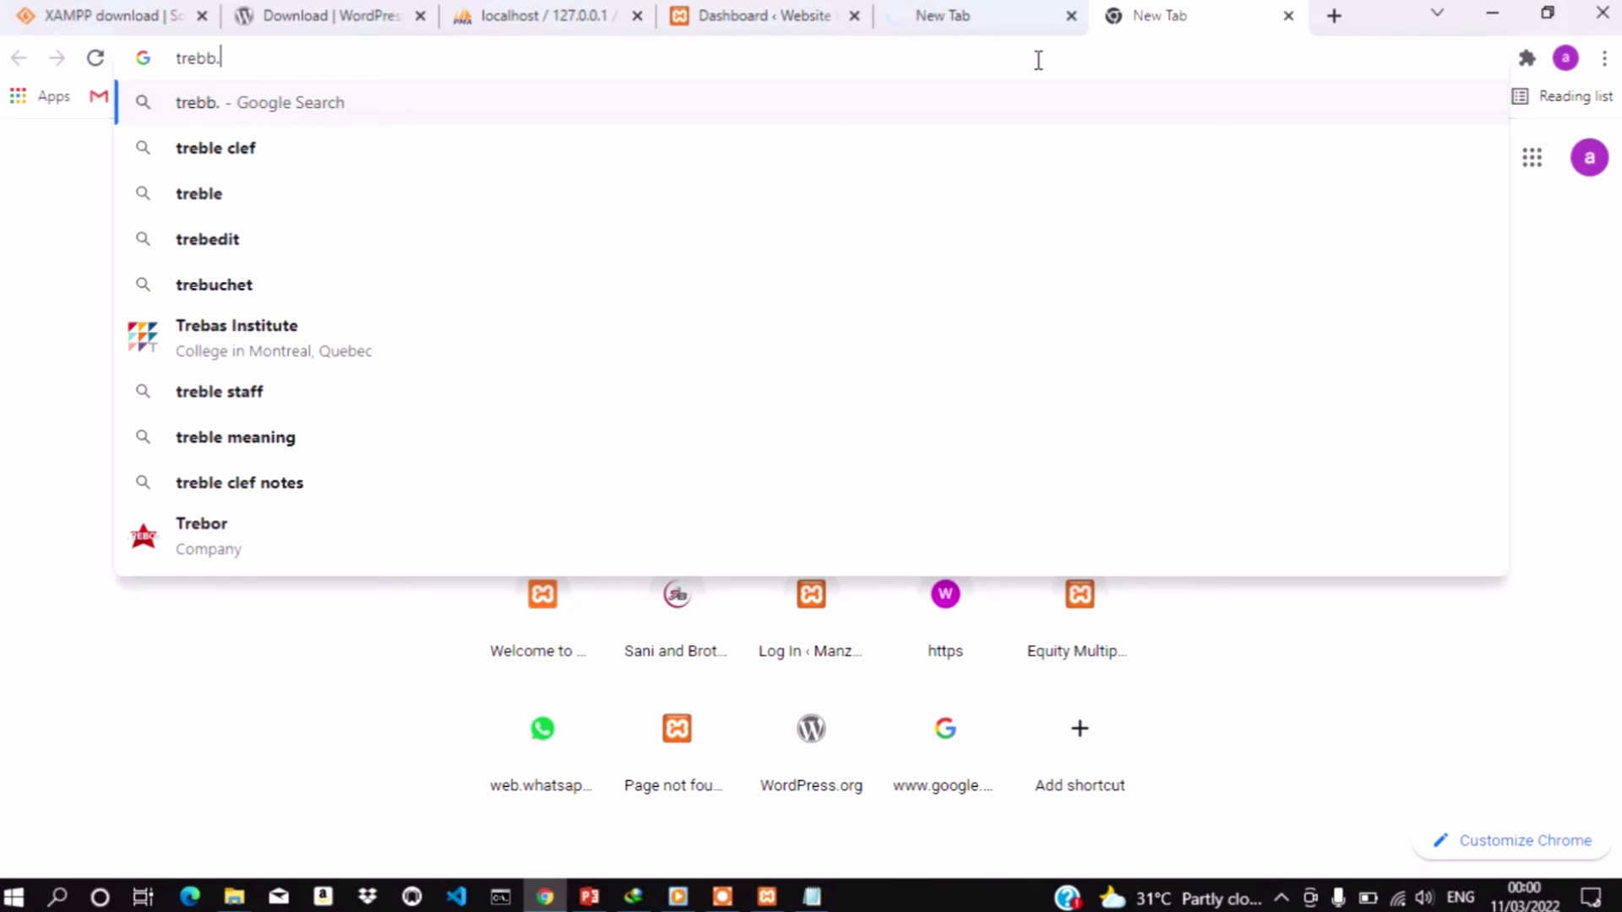
text(com.n)
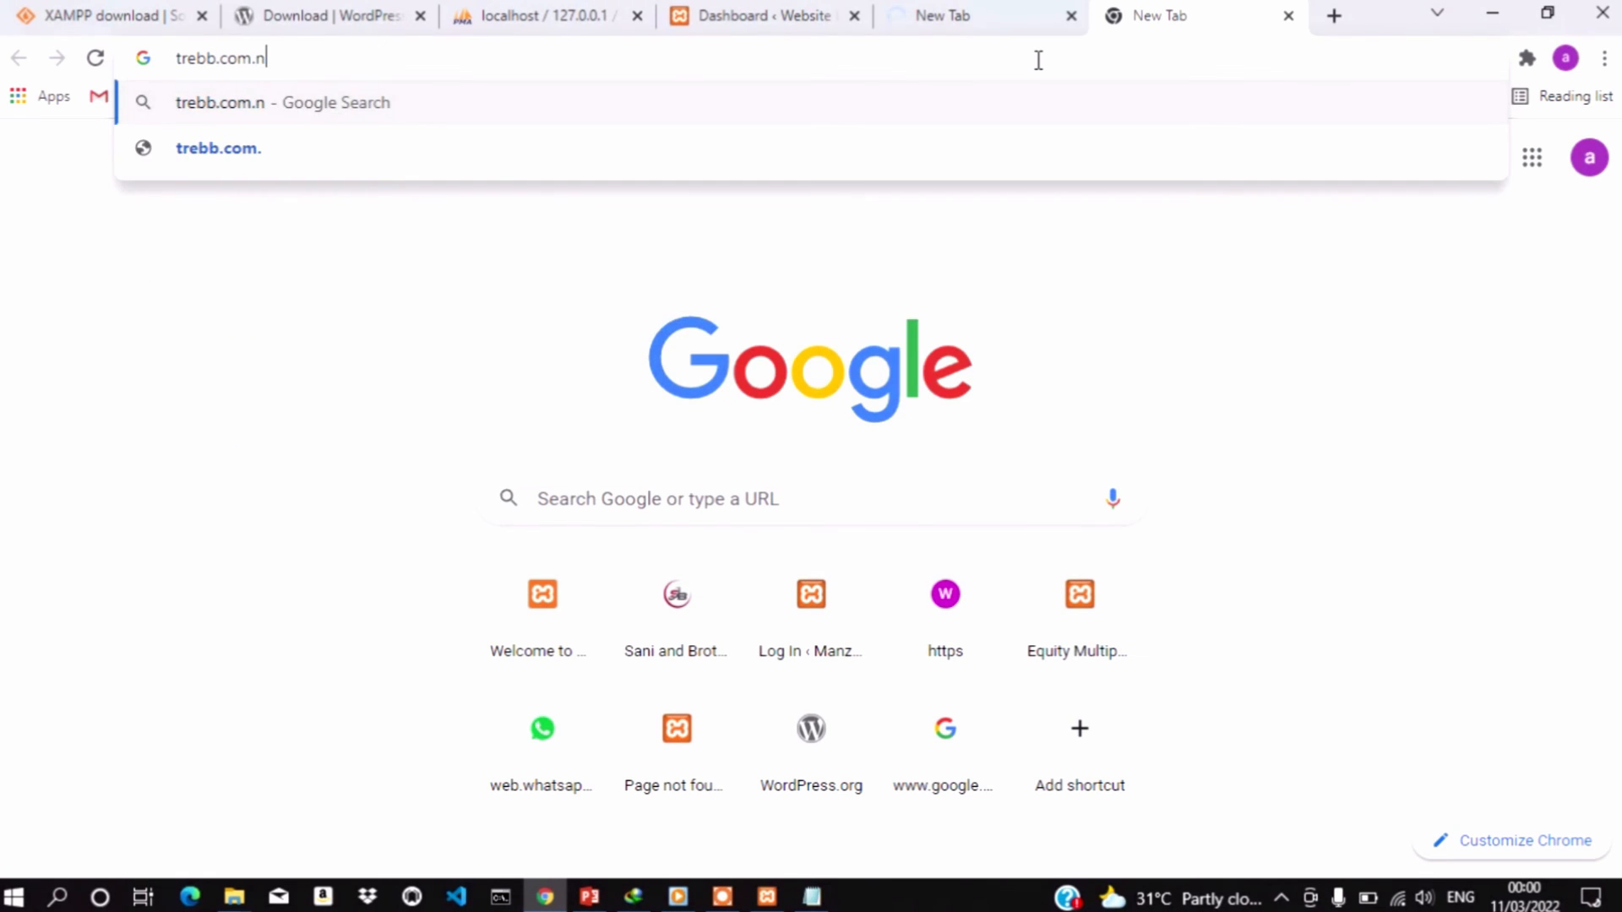
text(g)
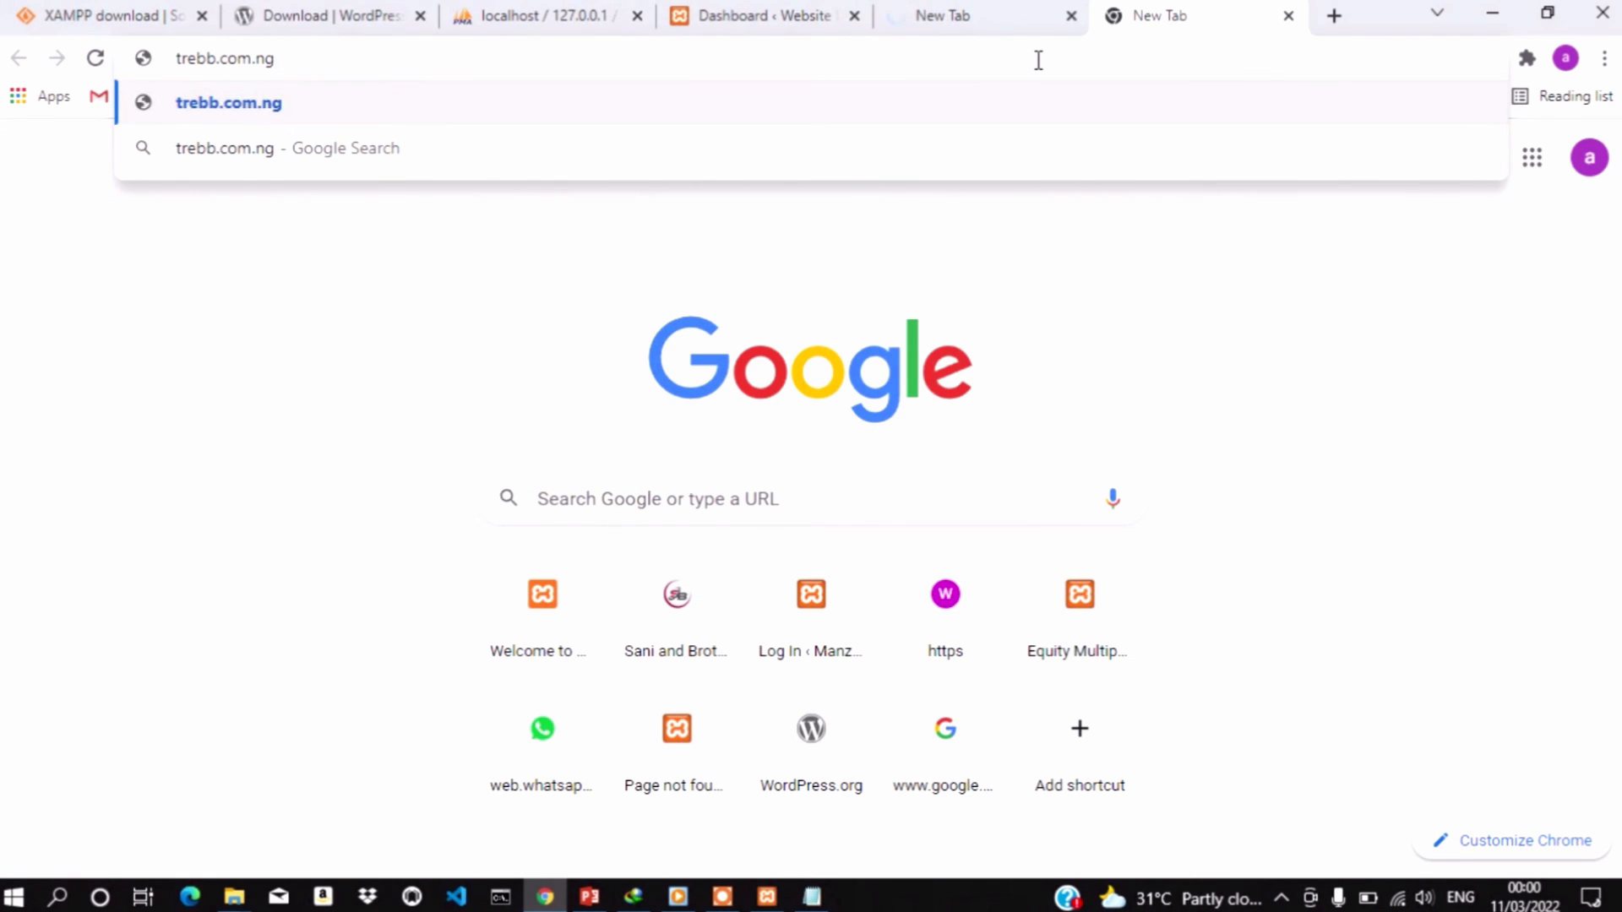
key(Return)
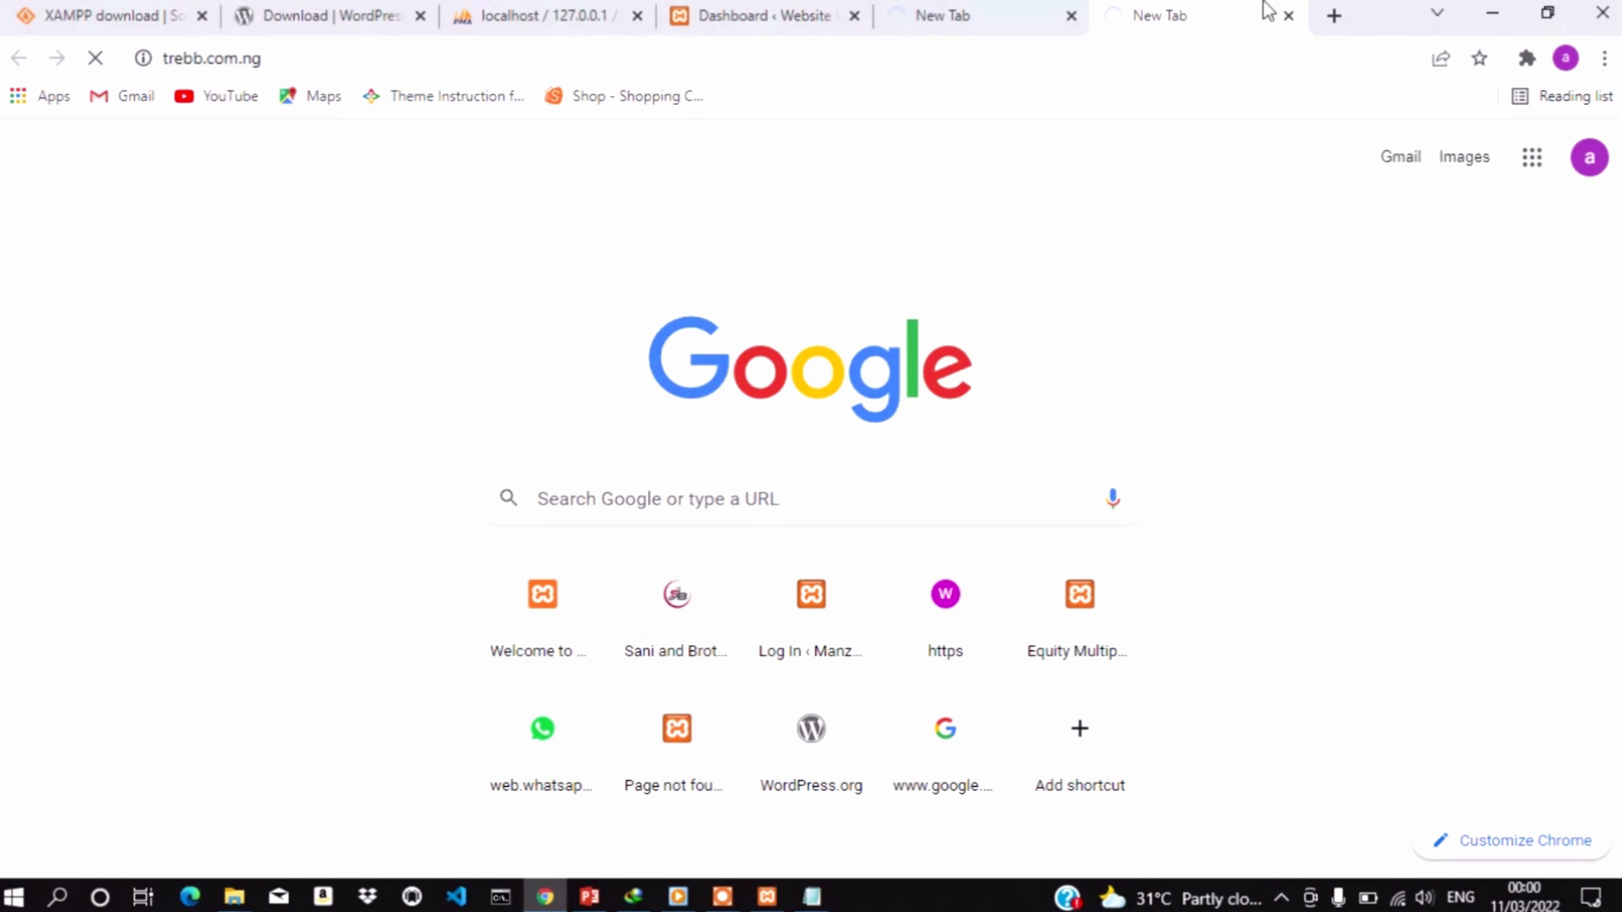
In a third new tab, enter localworkslimited.com in the address bar without loading it
click(1334, 17)
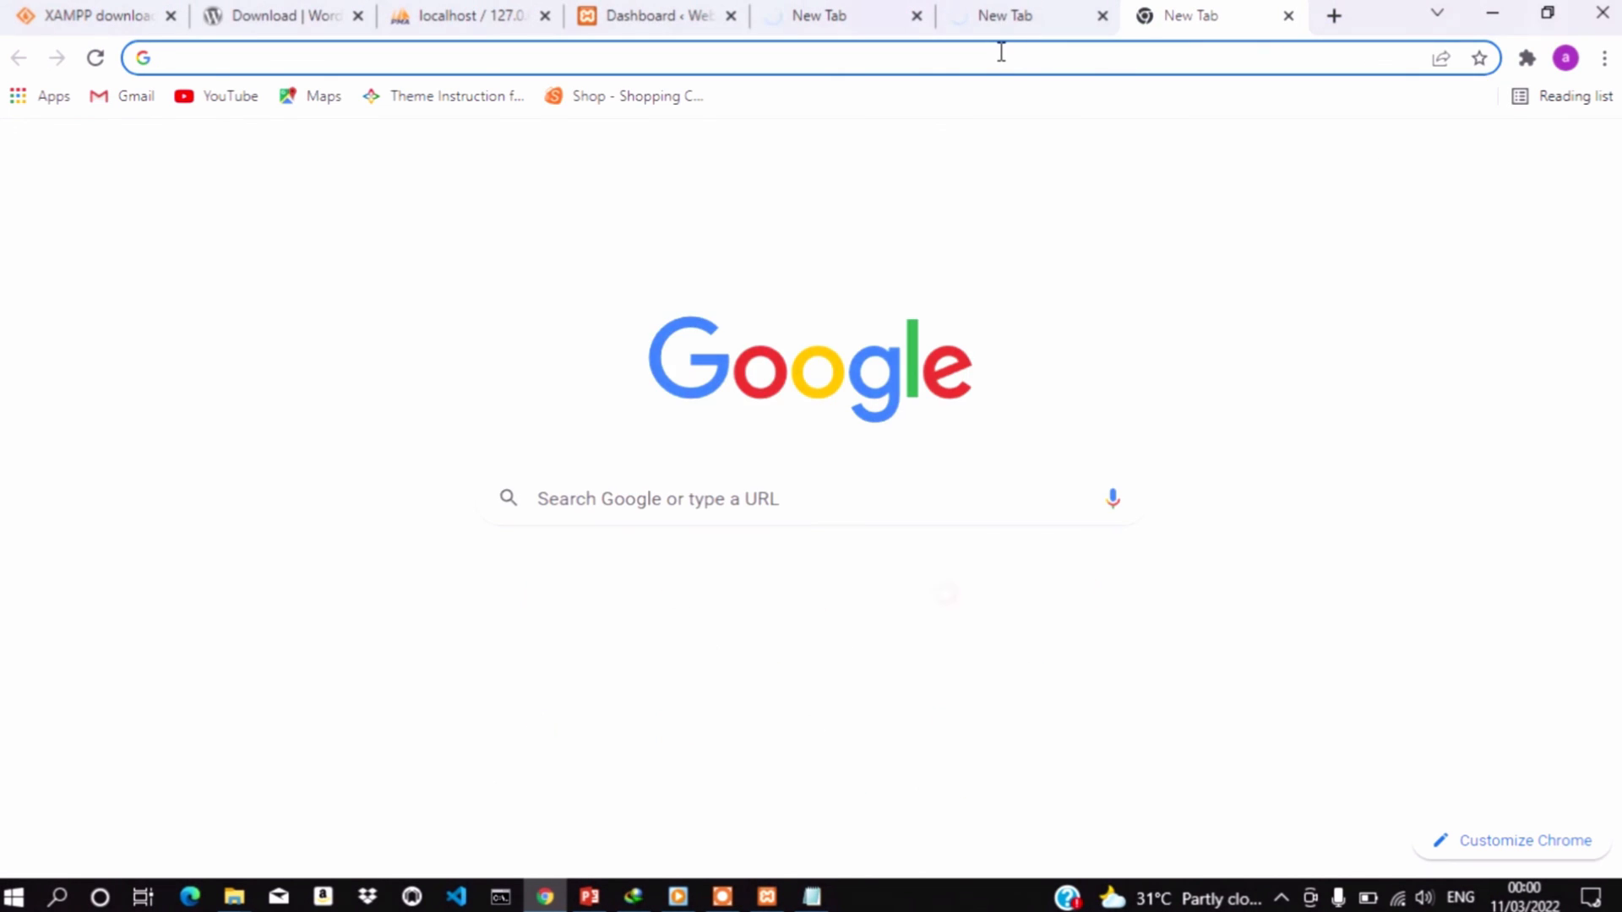
click(1000, 52)
text(loca)
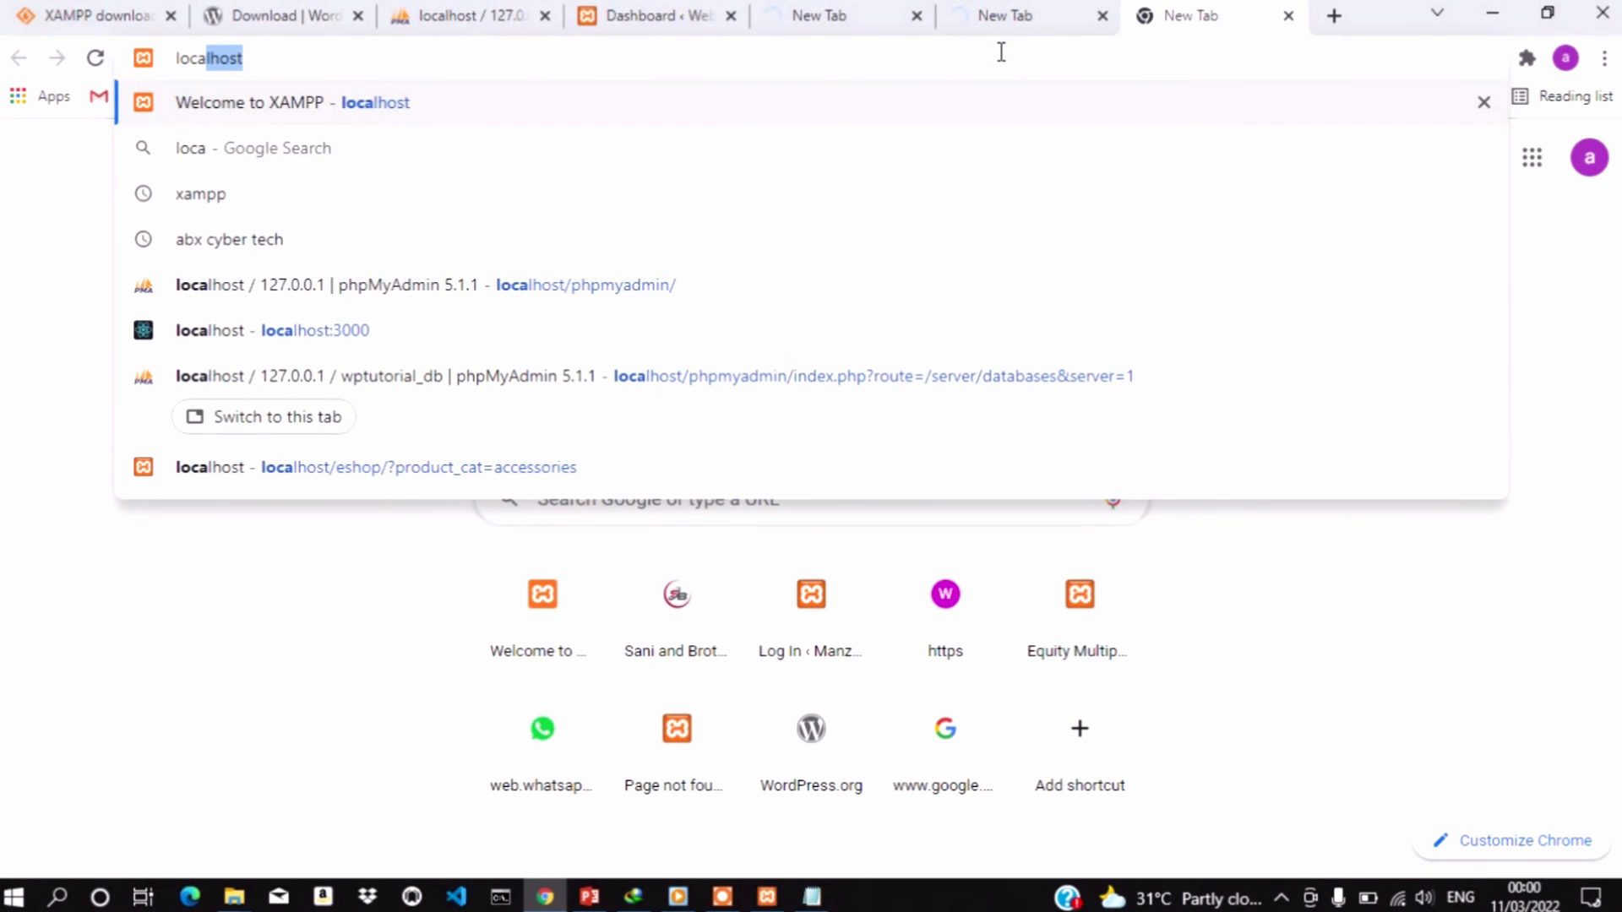
key(BackSpace)
text(,)
key(BackSpace)
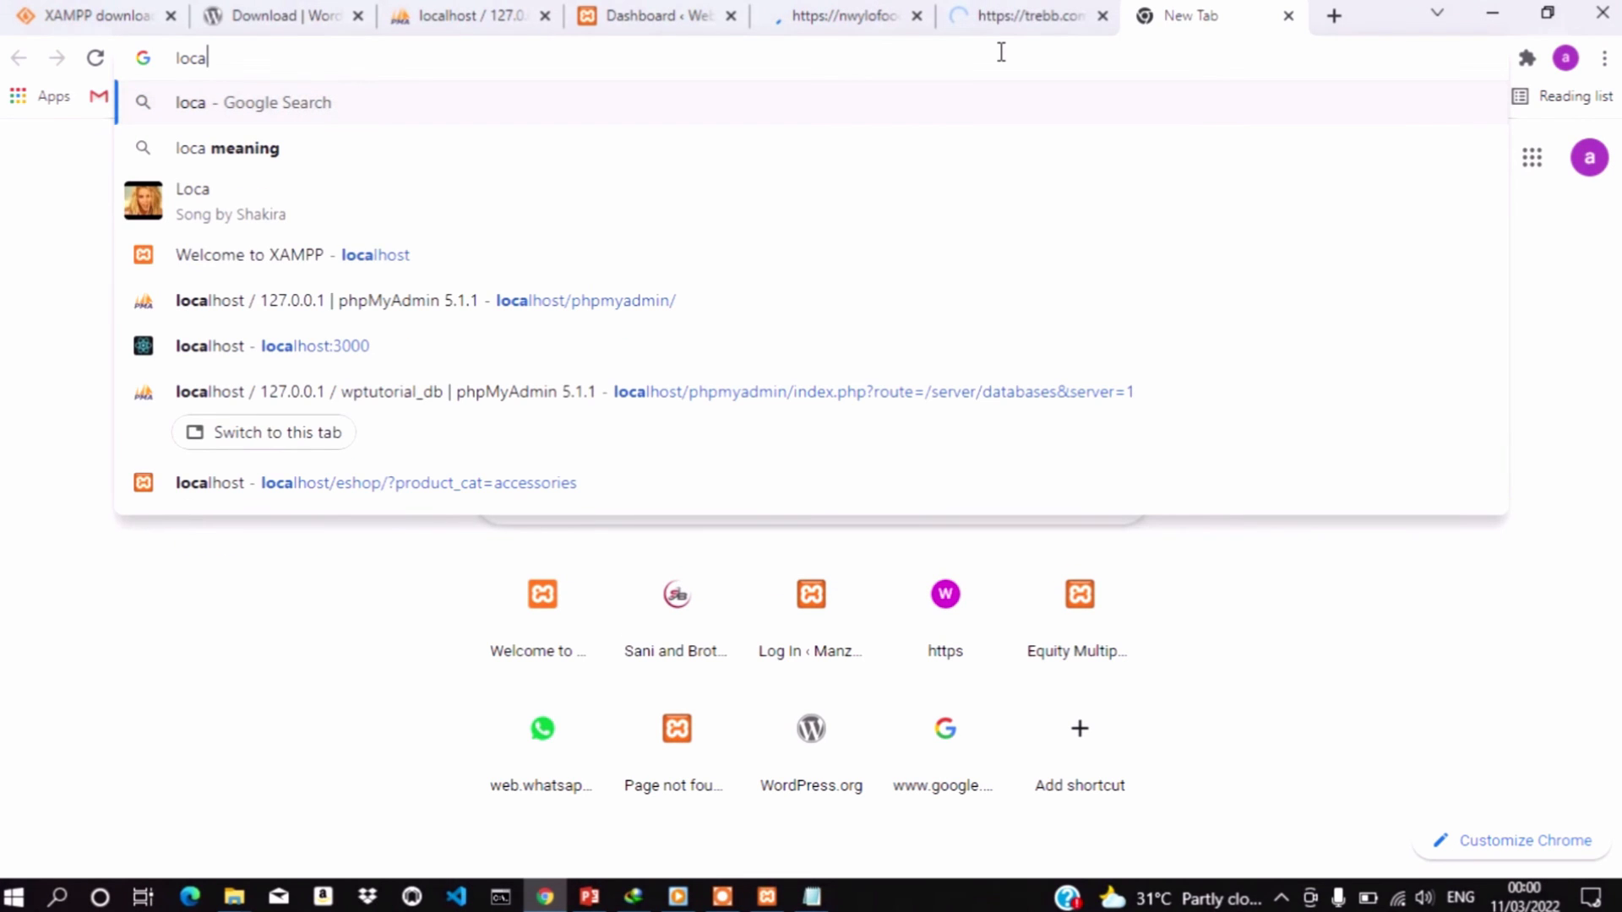
text(l)
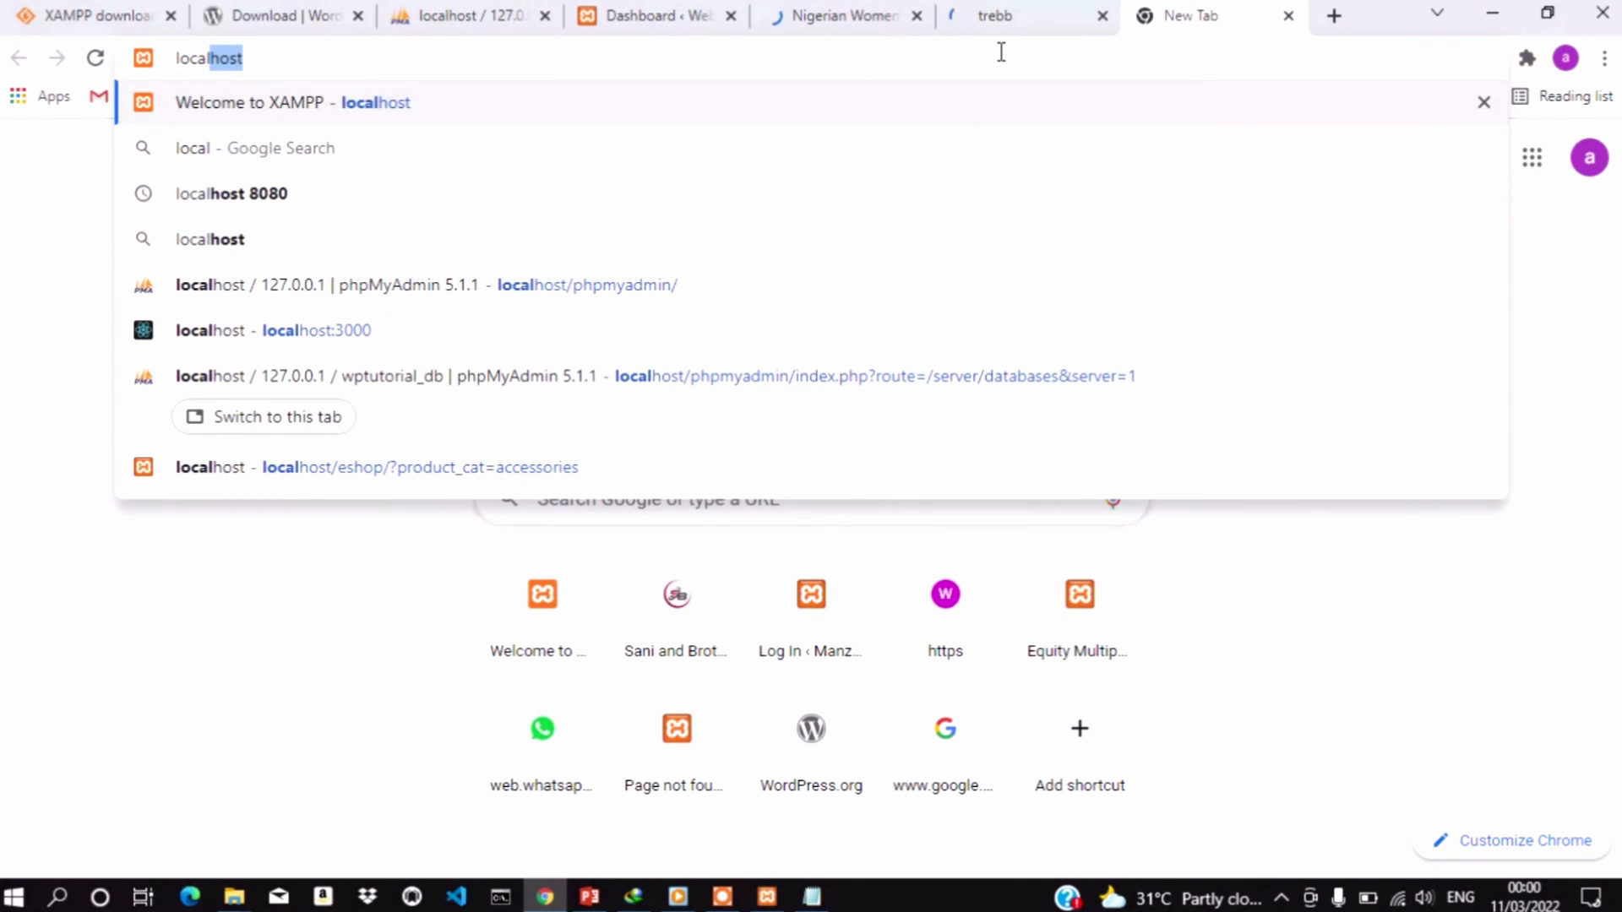
text(w)
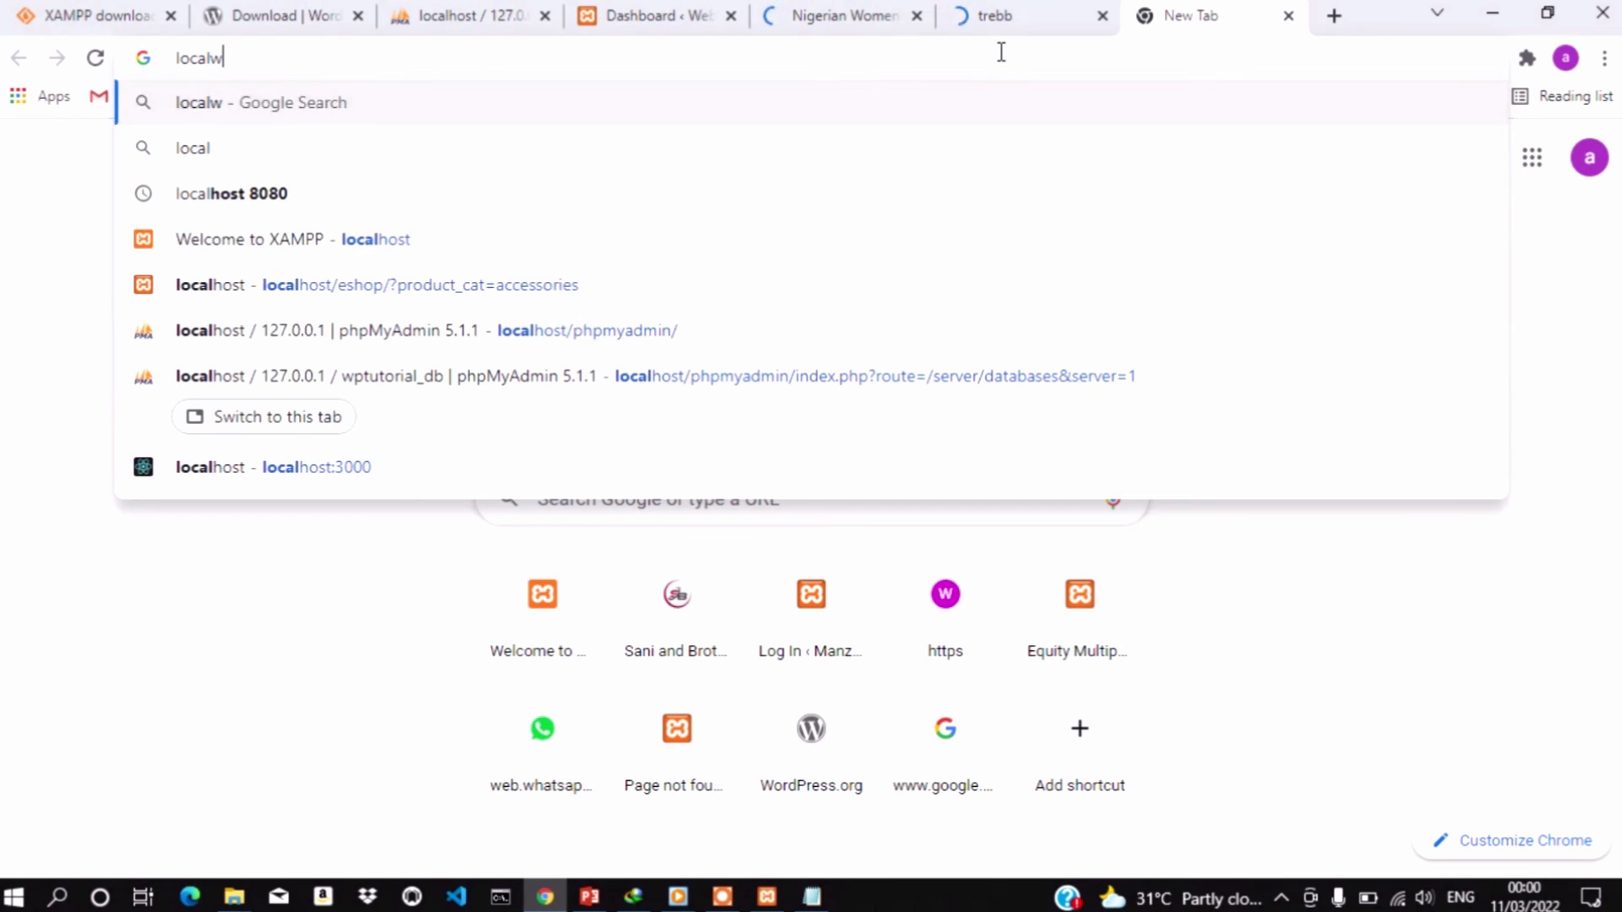
text(orks)
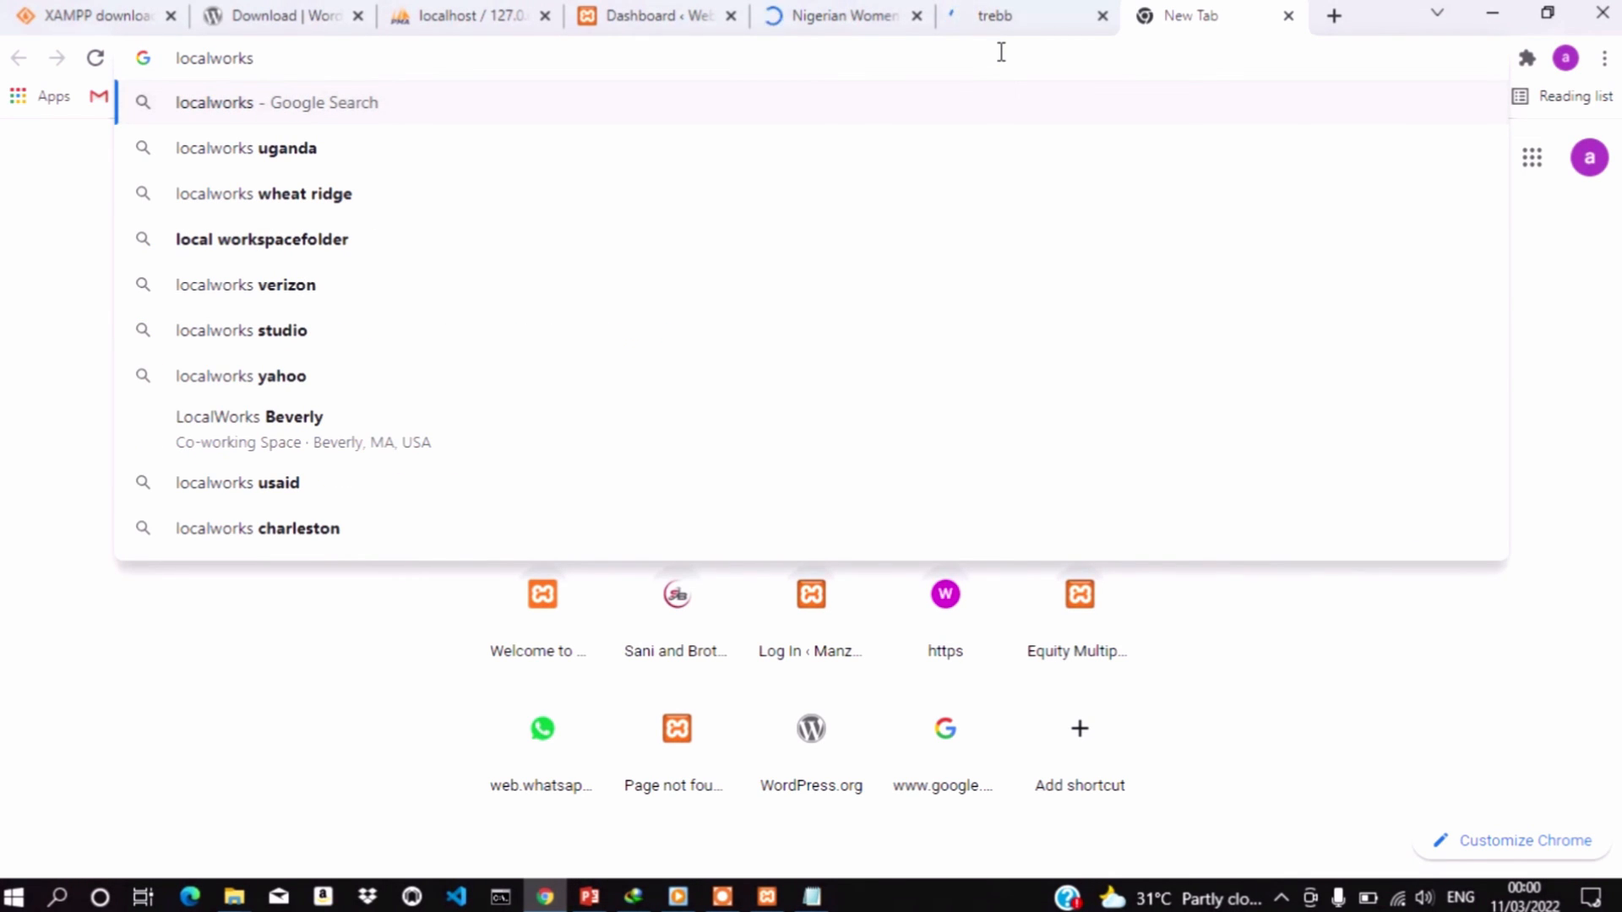
text(limited.)
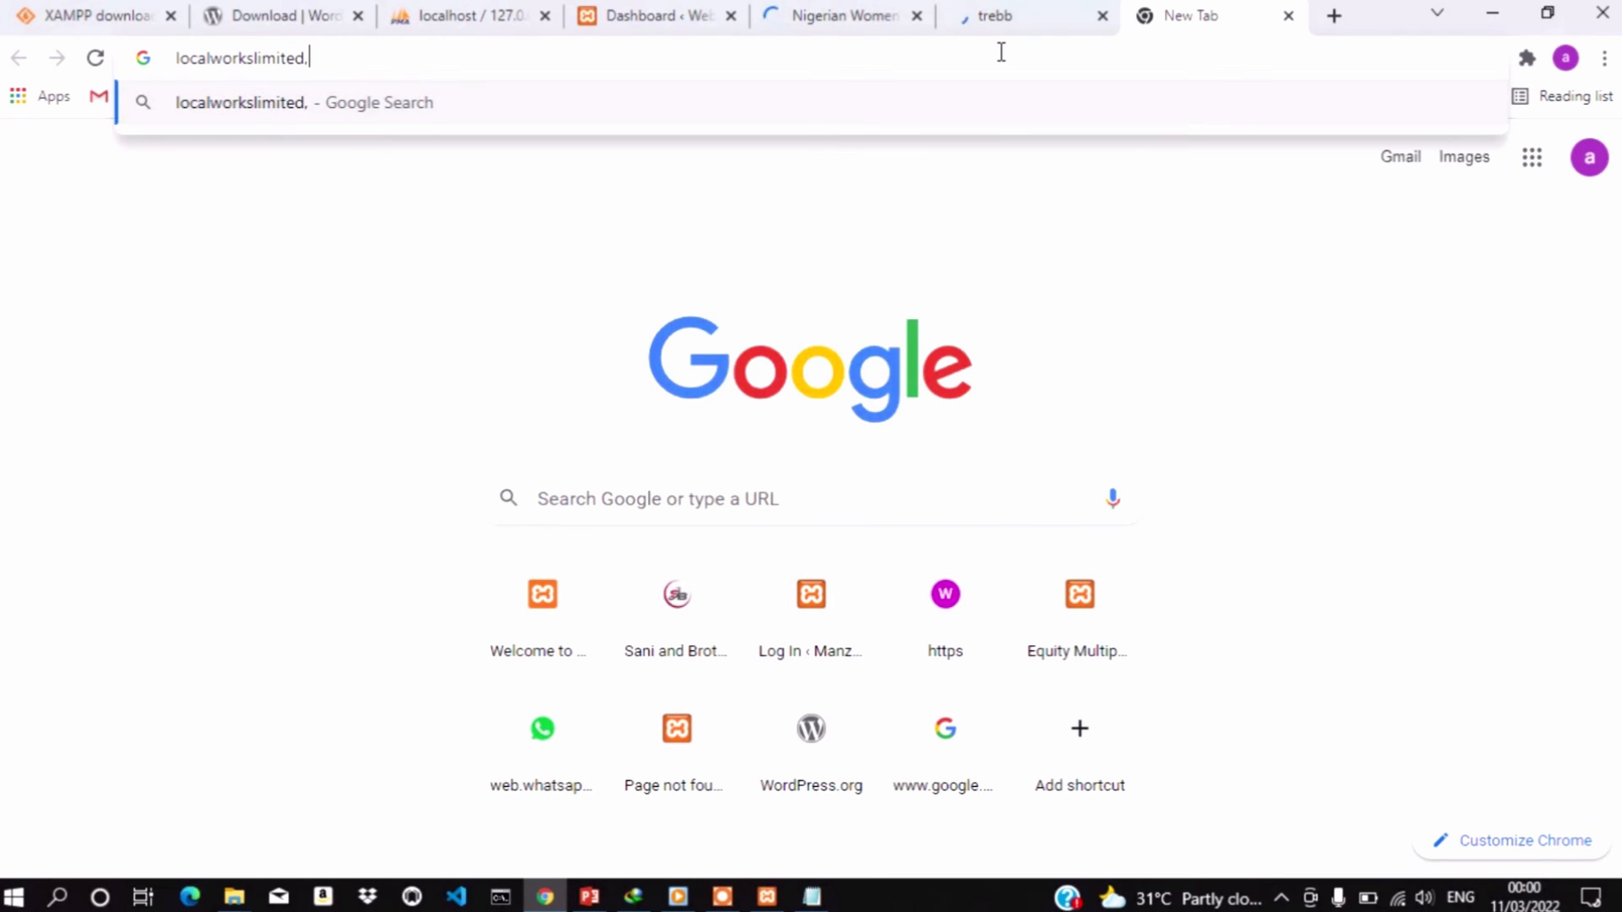
text(com)
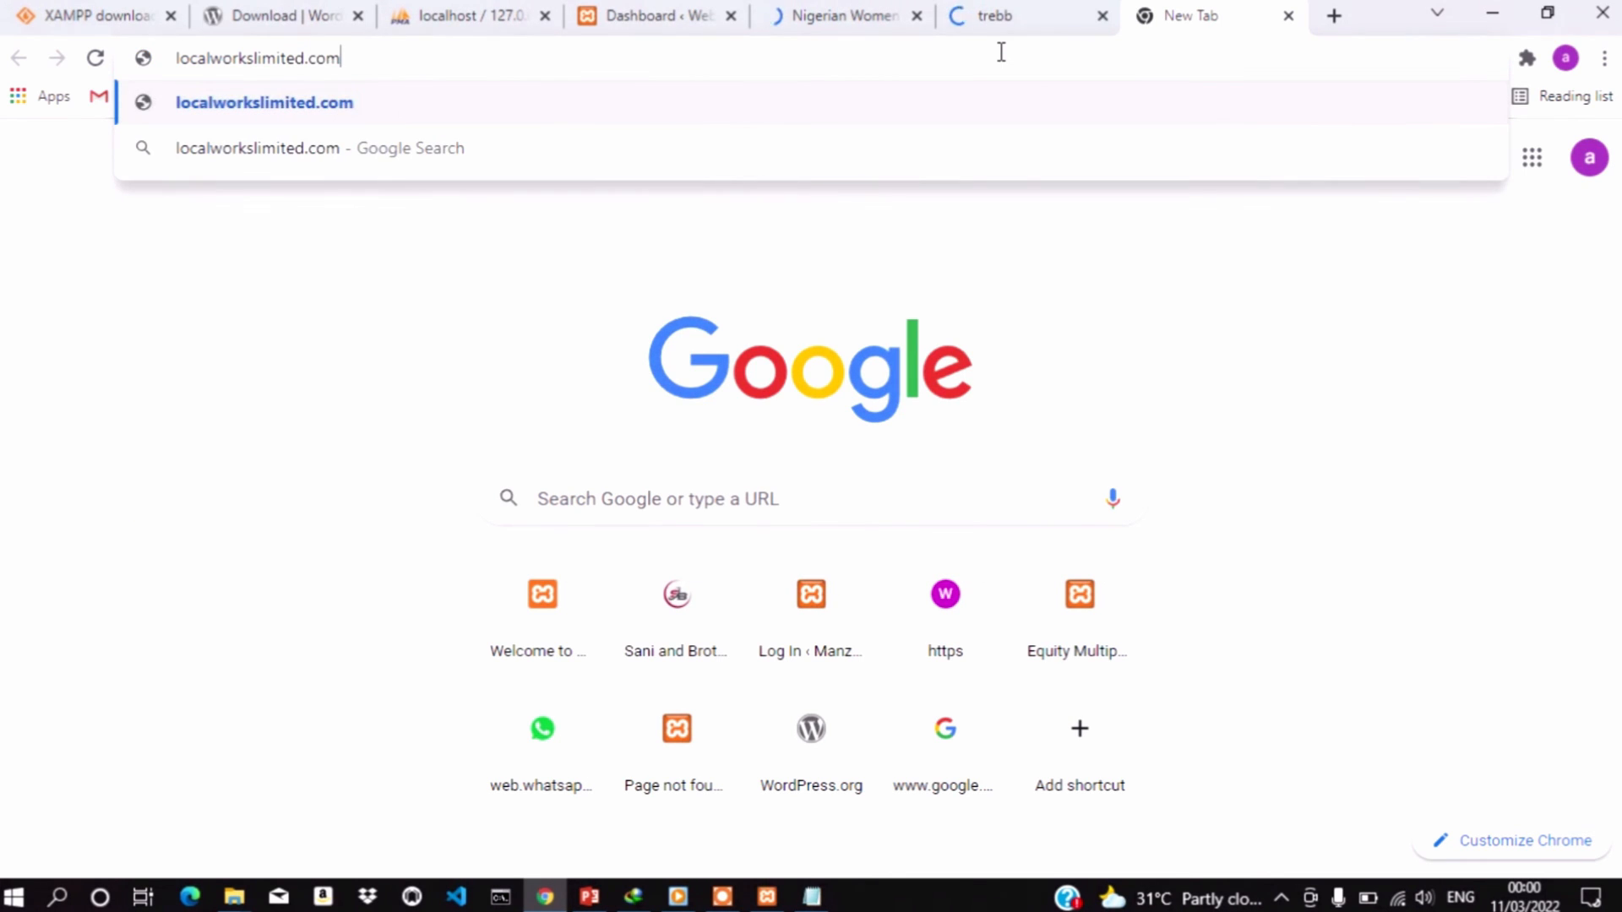
Load manzotravels.com.ng in one more new tab, then return to the localworkslimited.com tab
click(1334, 15)
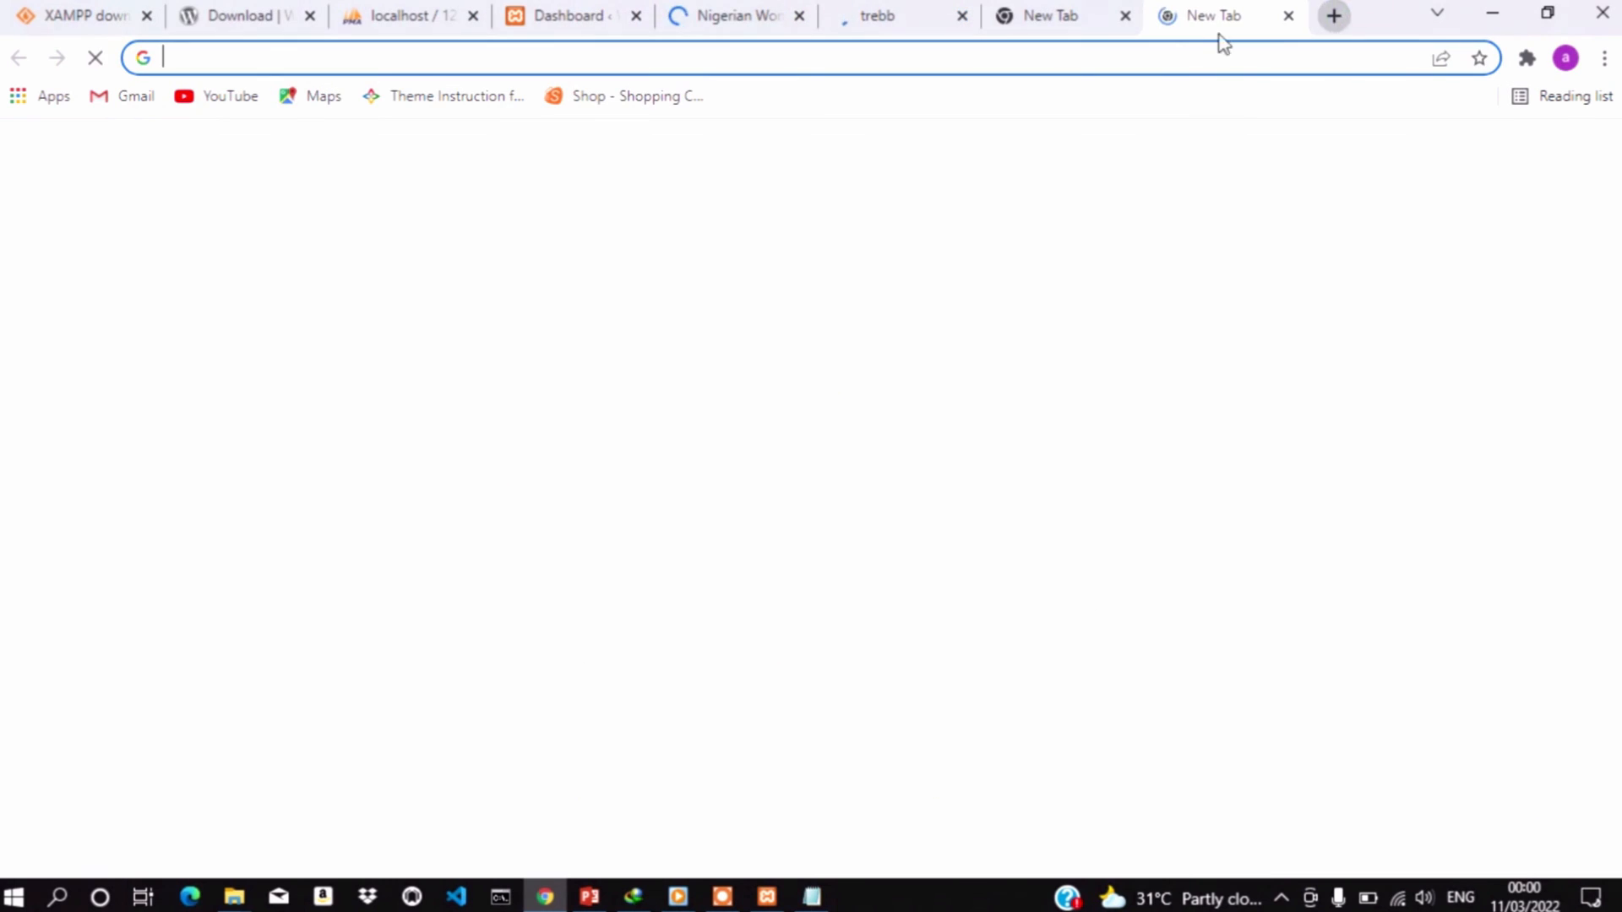
click(1166, 58)
text(ms)
key(BackSpace)
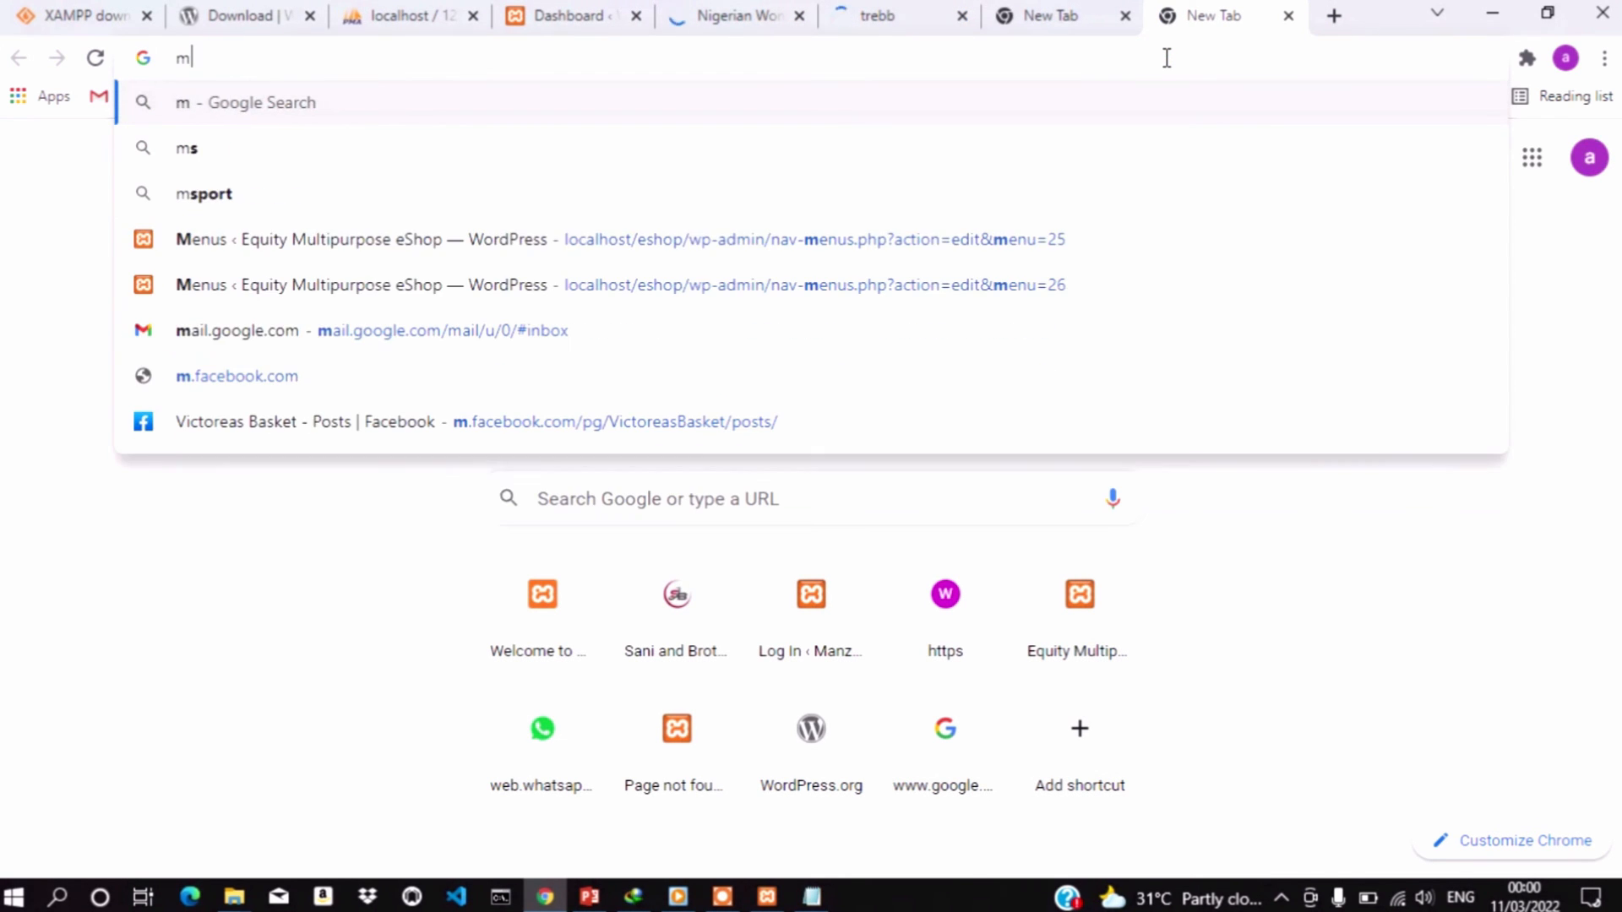
text(anzo)
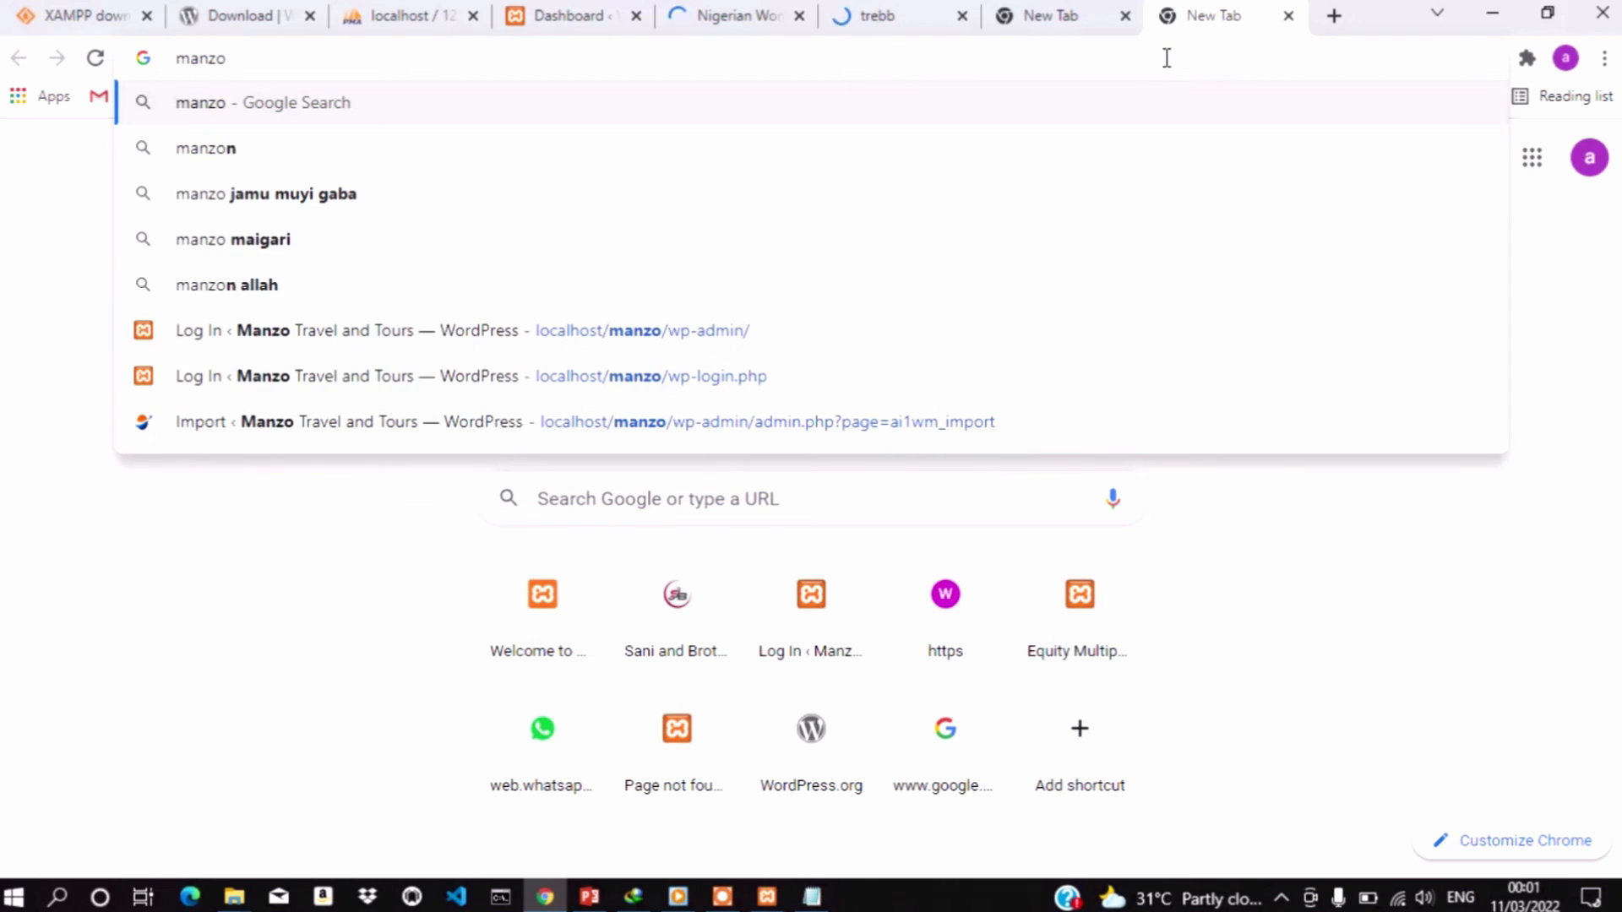
text(trave)
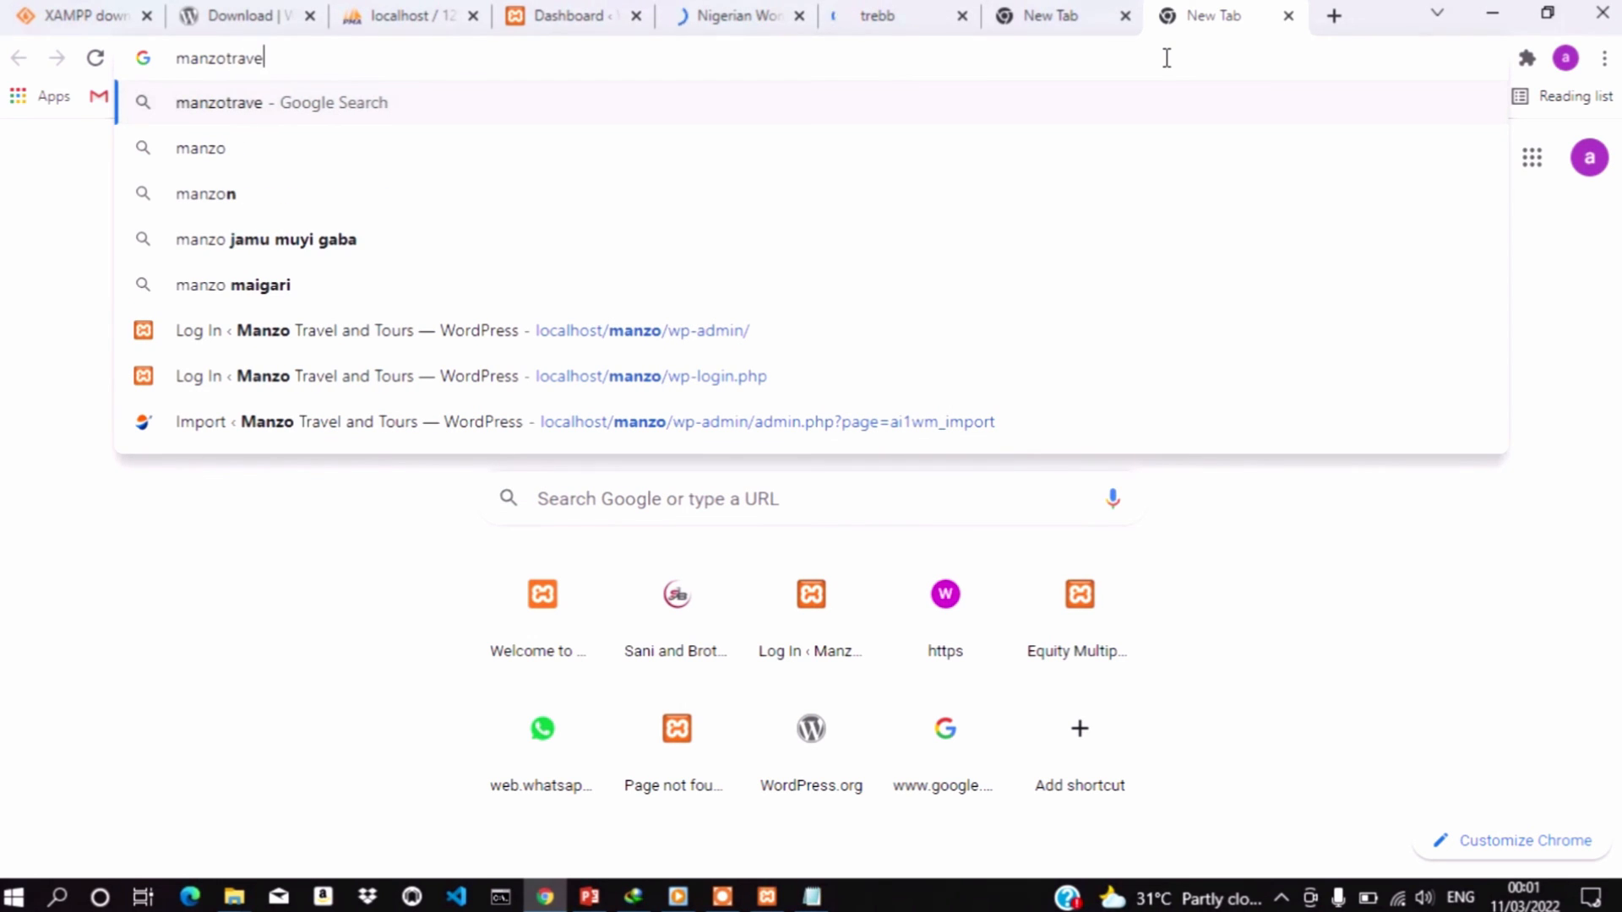
text(ls.com)
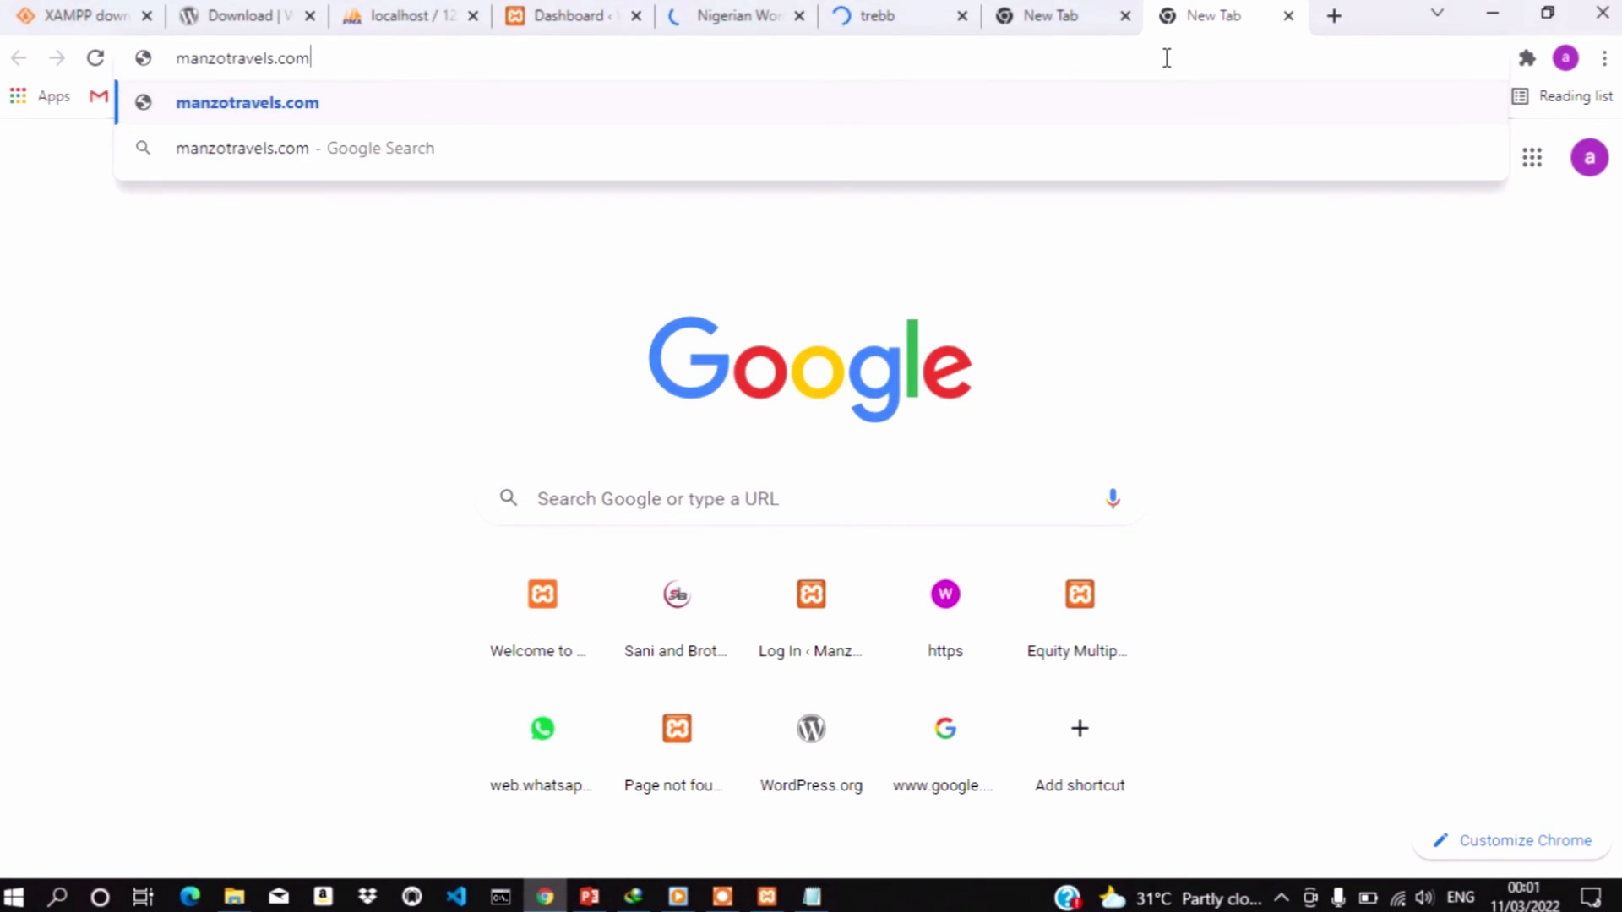
text(.ng)
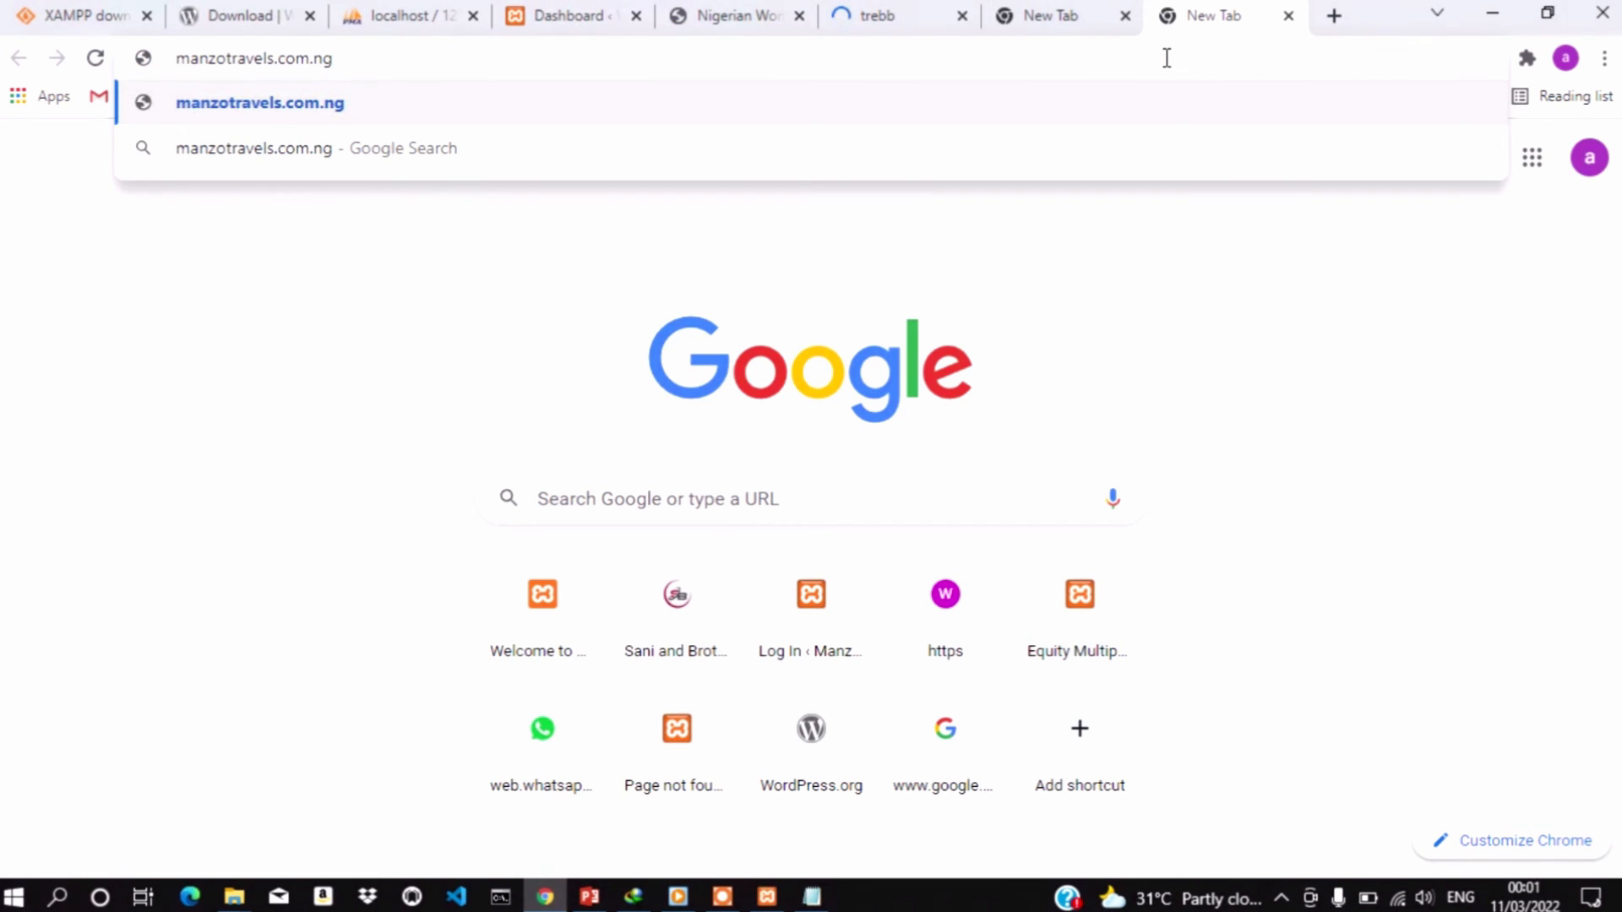
key(Return)
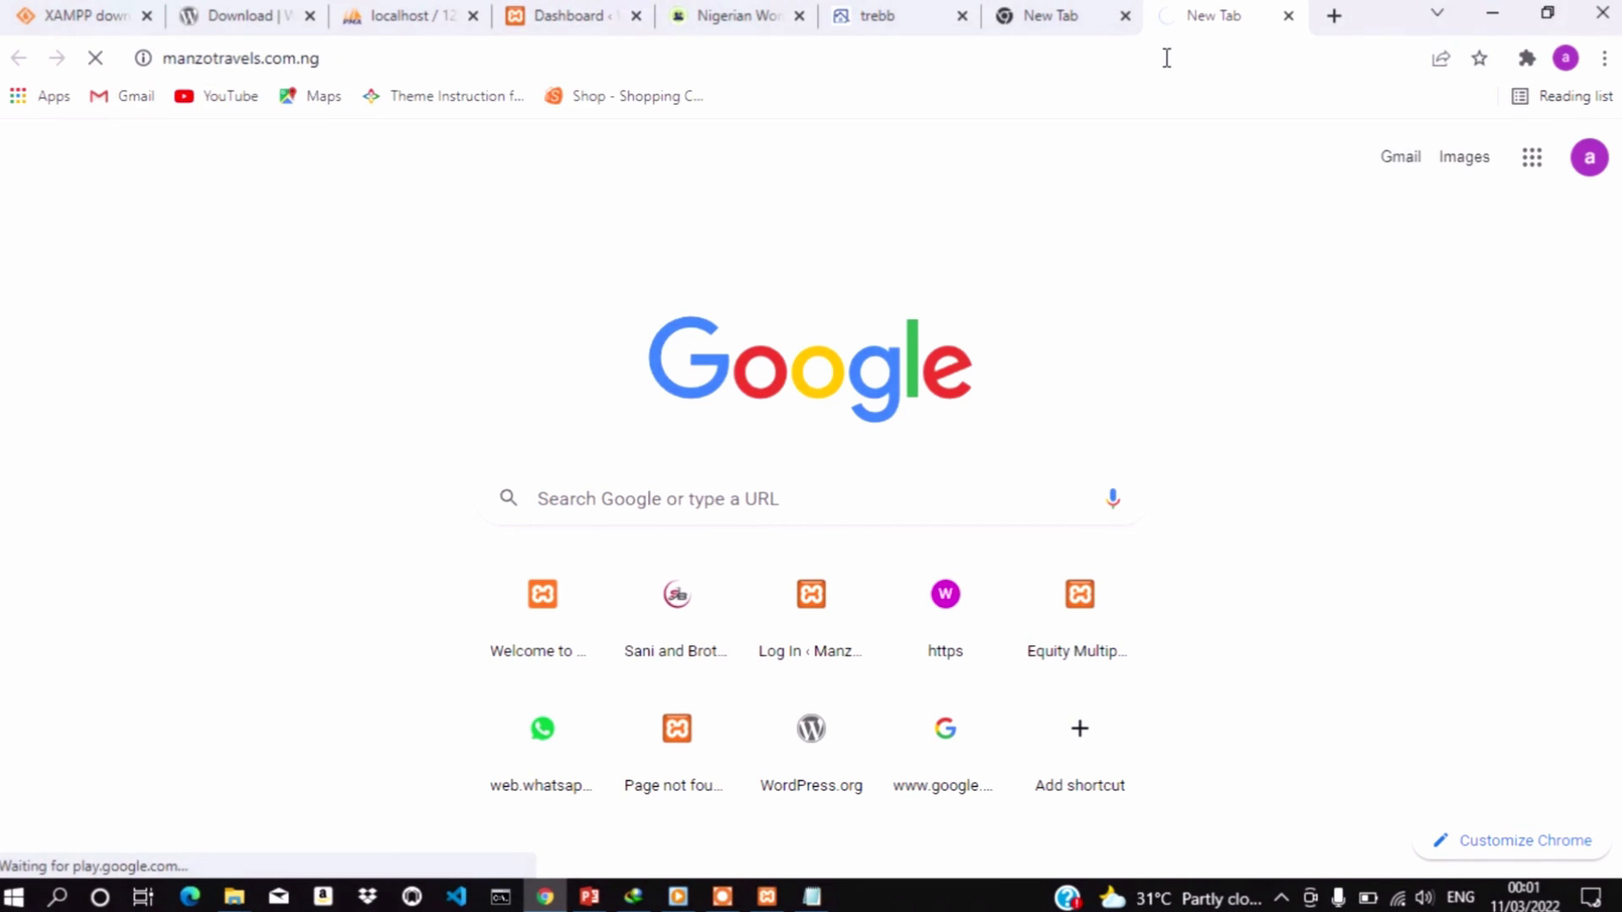
click(1058, 30)
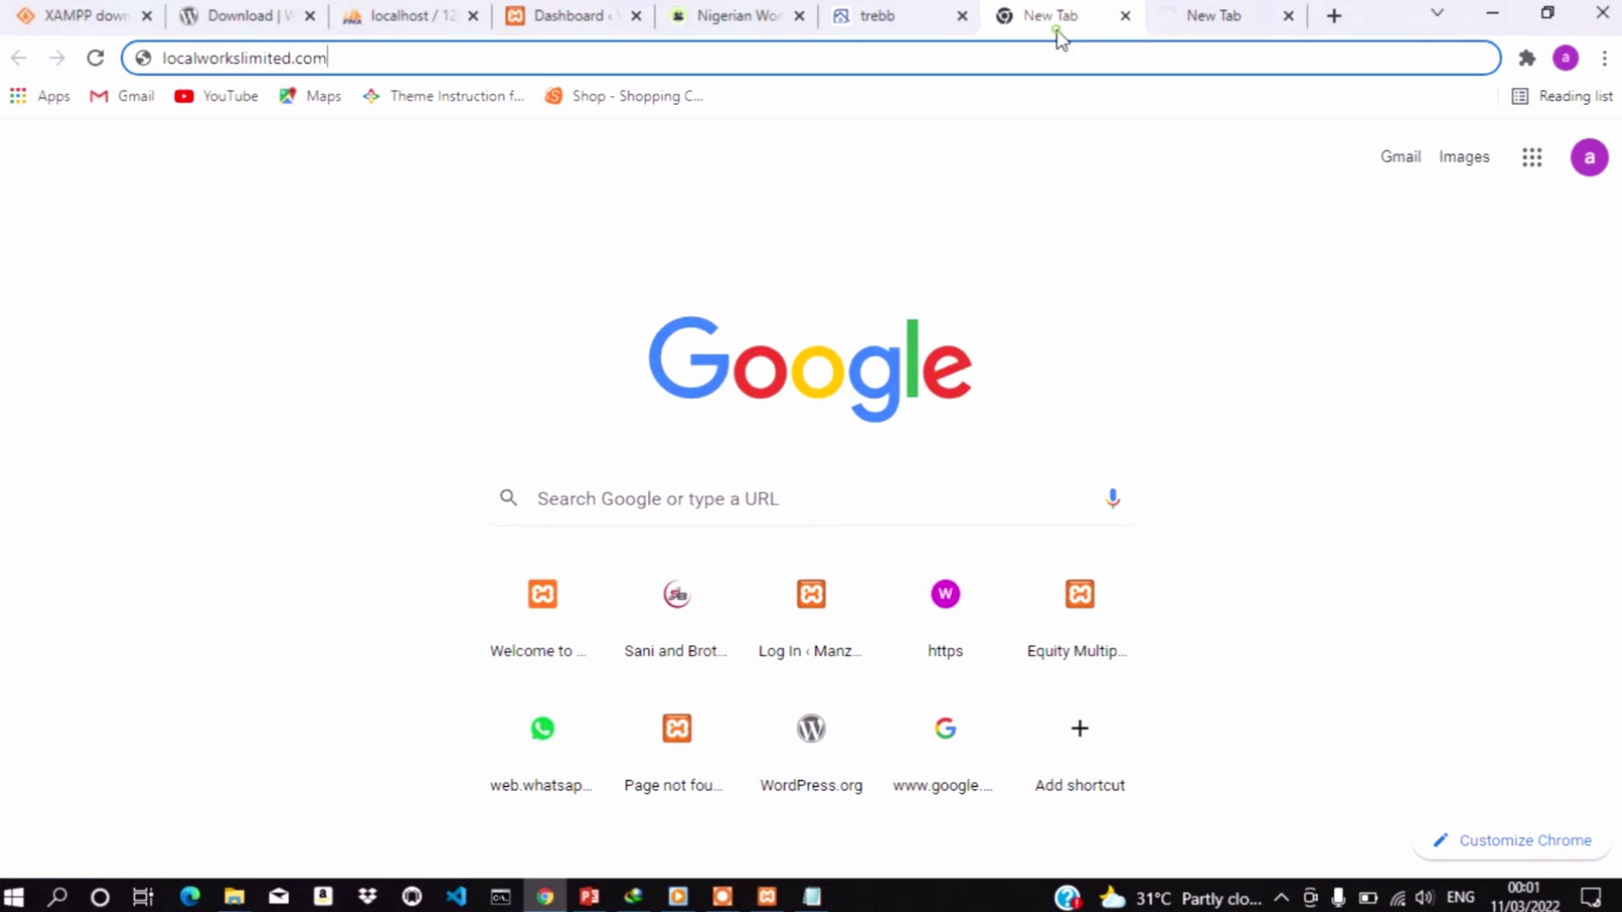
Try localworkslimited.com, then correct it to logicalworkslimited.com and load that instead
click(963, 34)
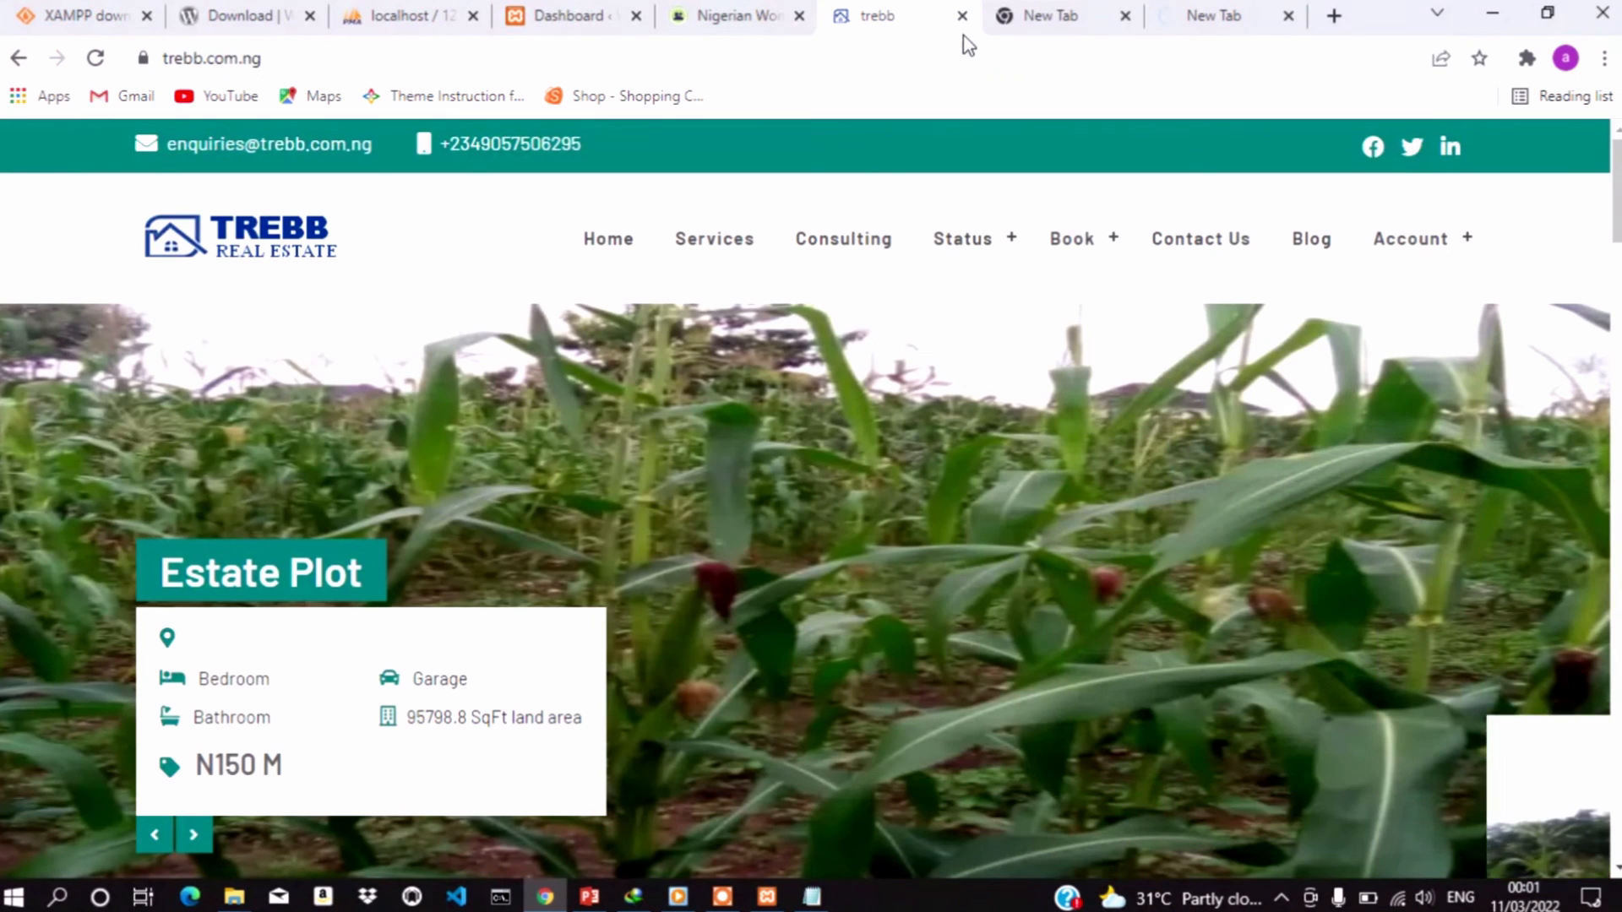
click(1040, 23)
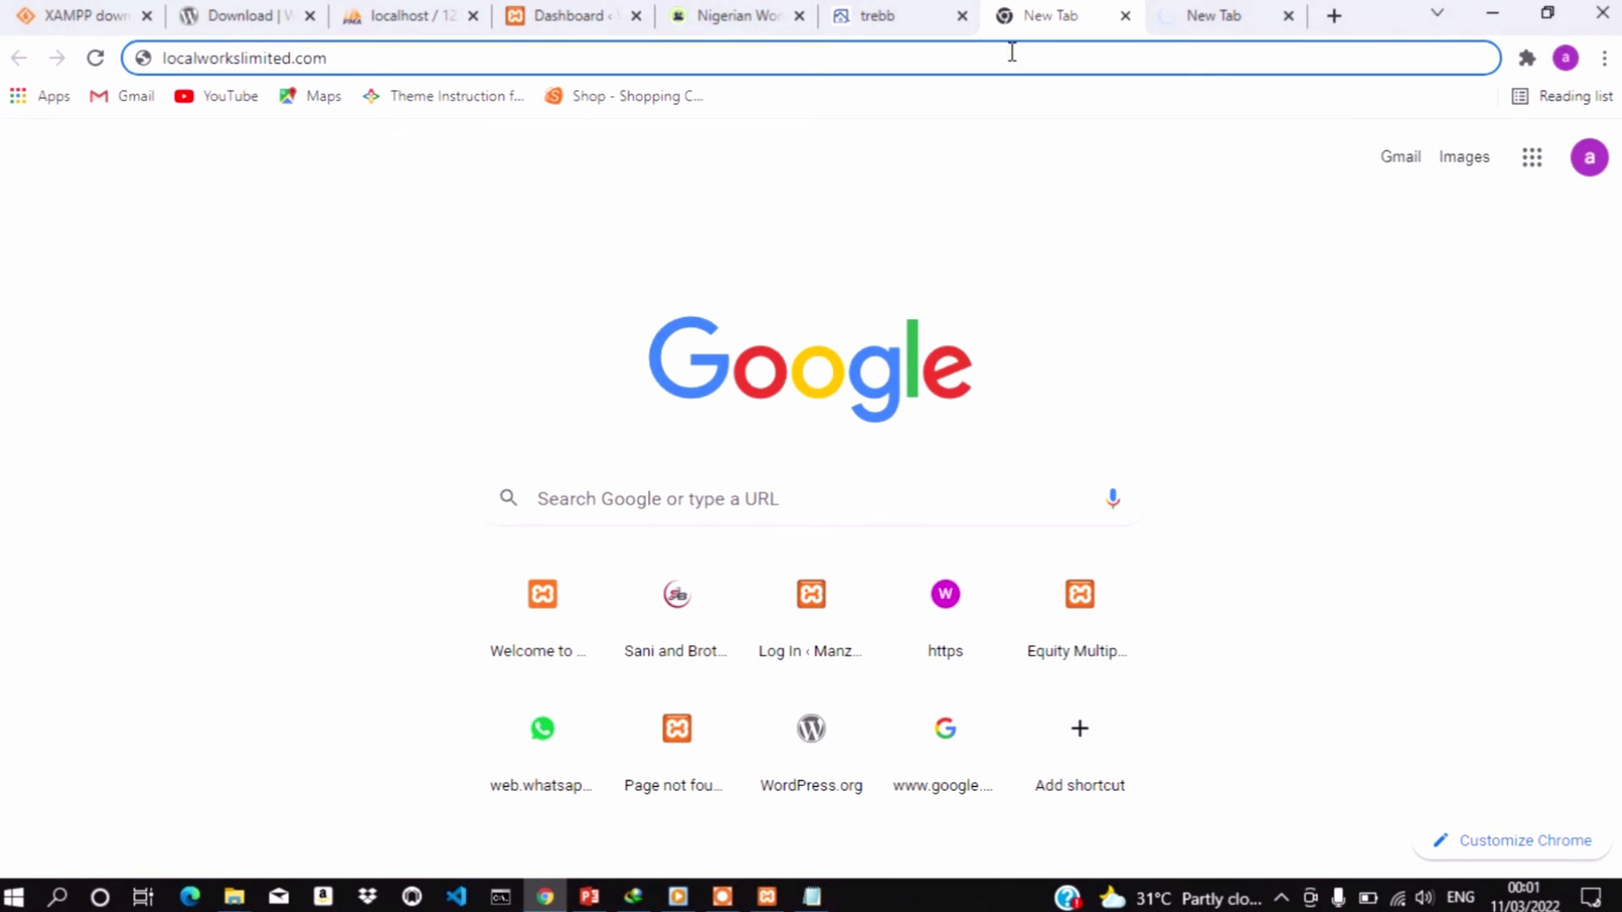
key(Return)
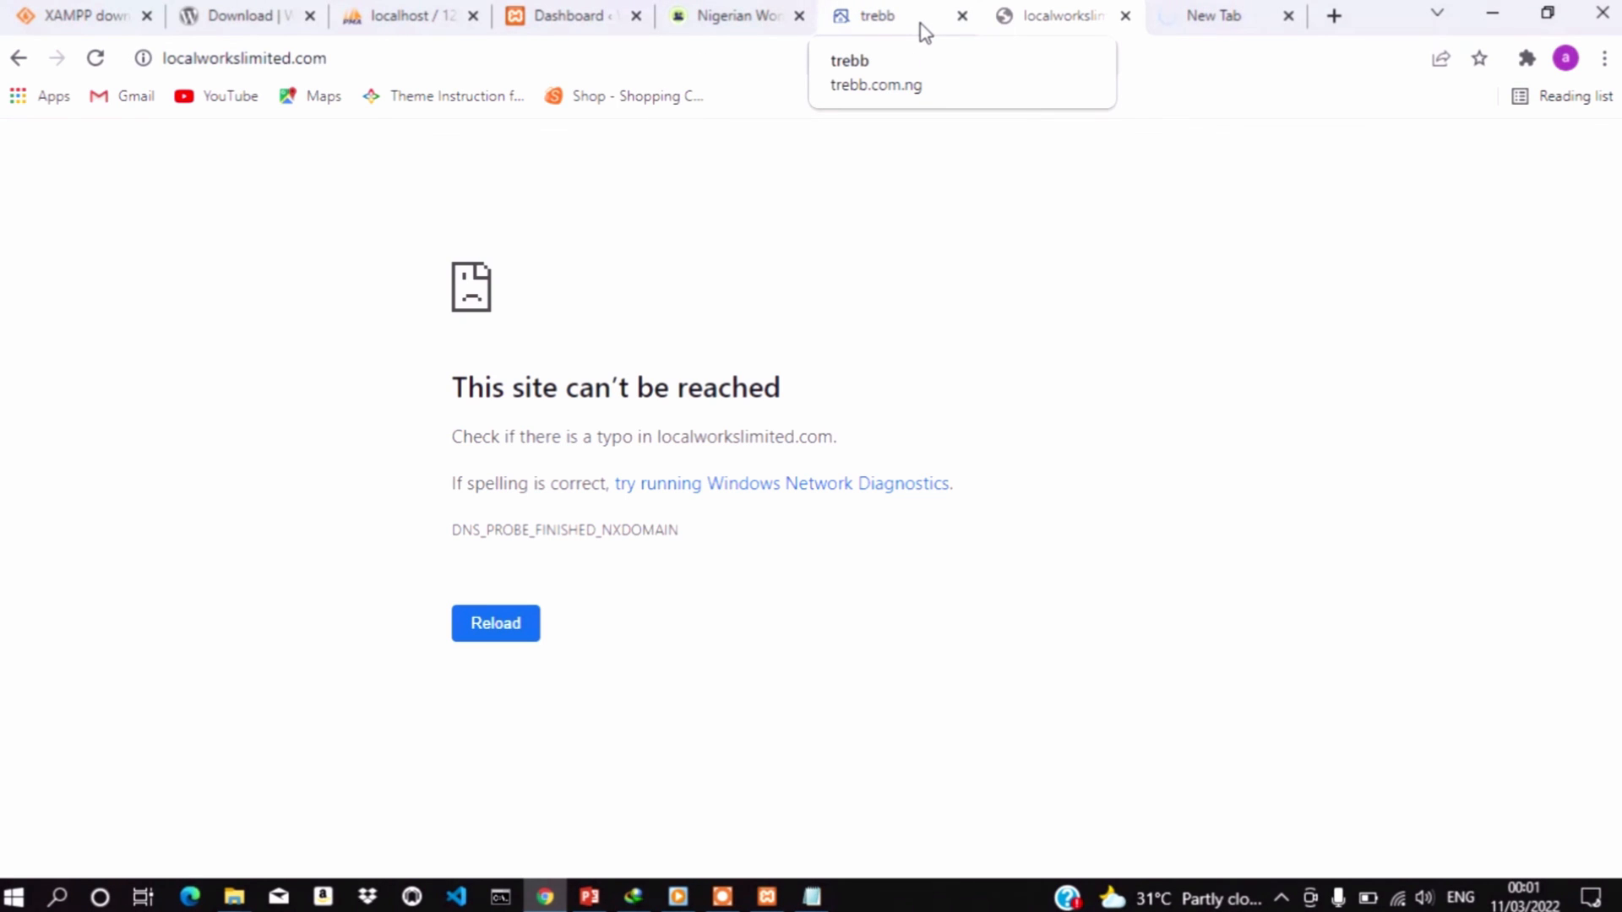
click(172, 59)
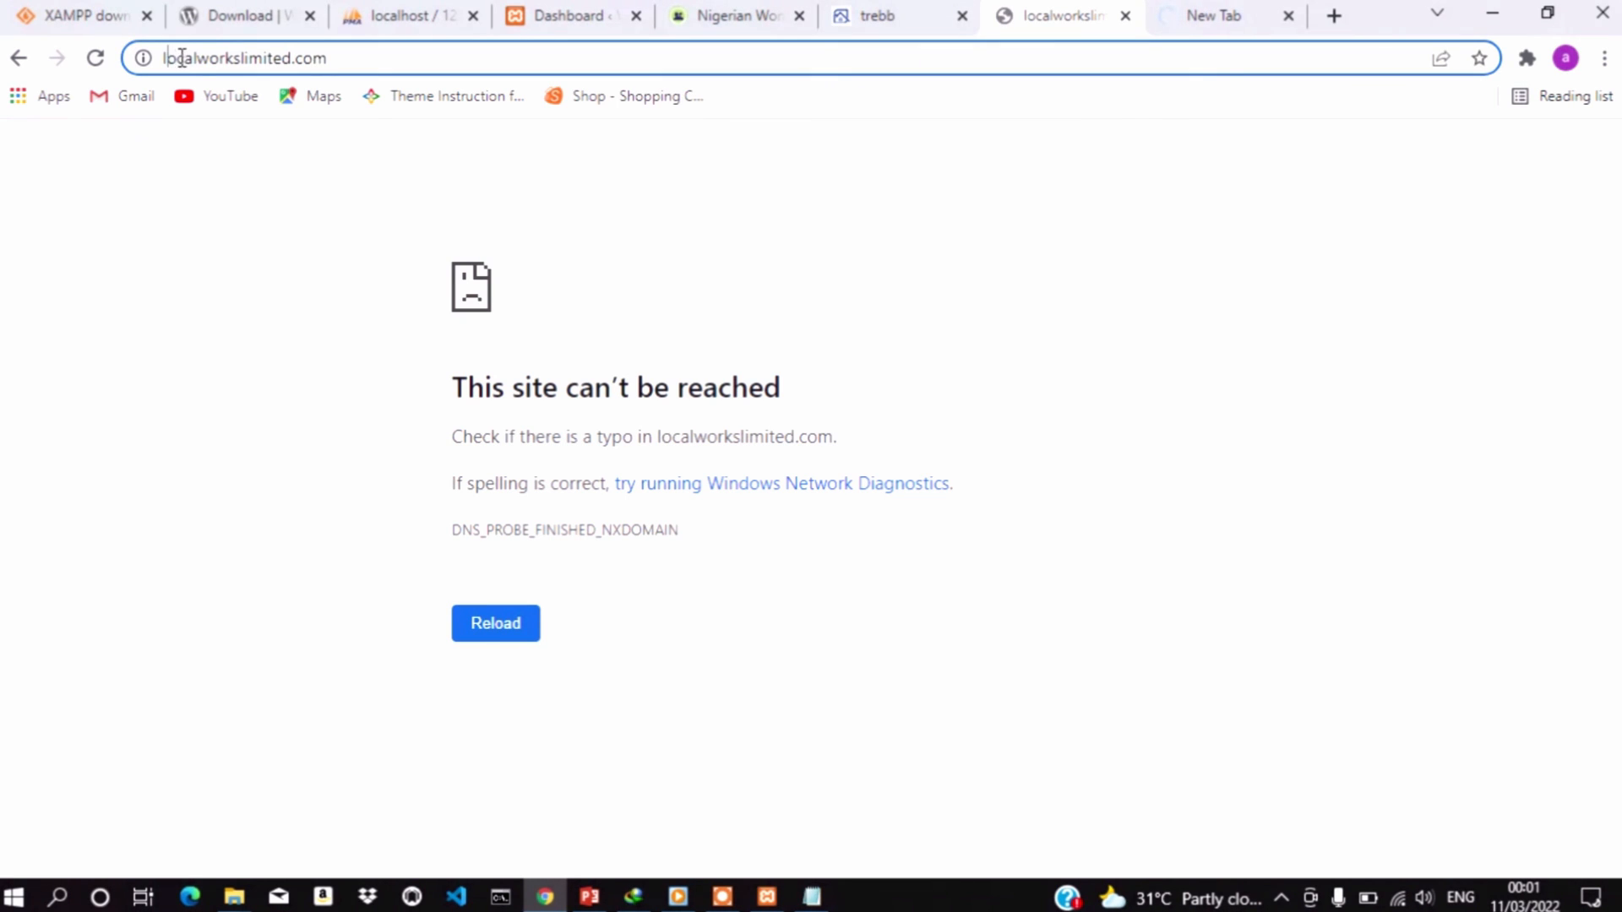
text(gi)
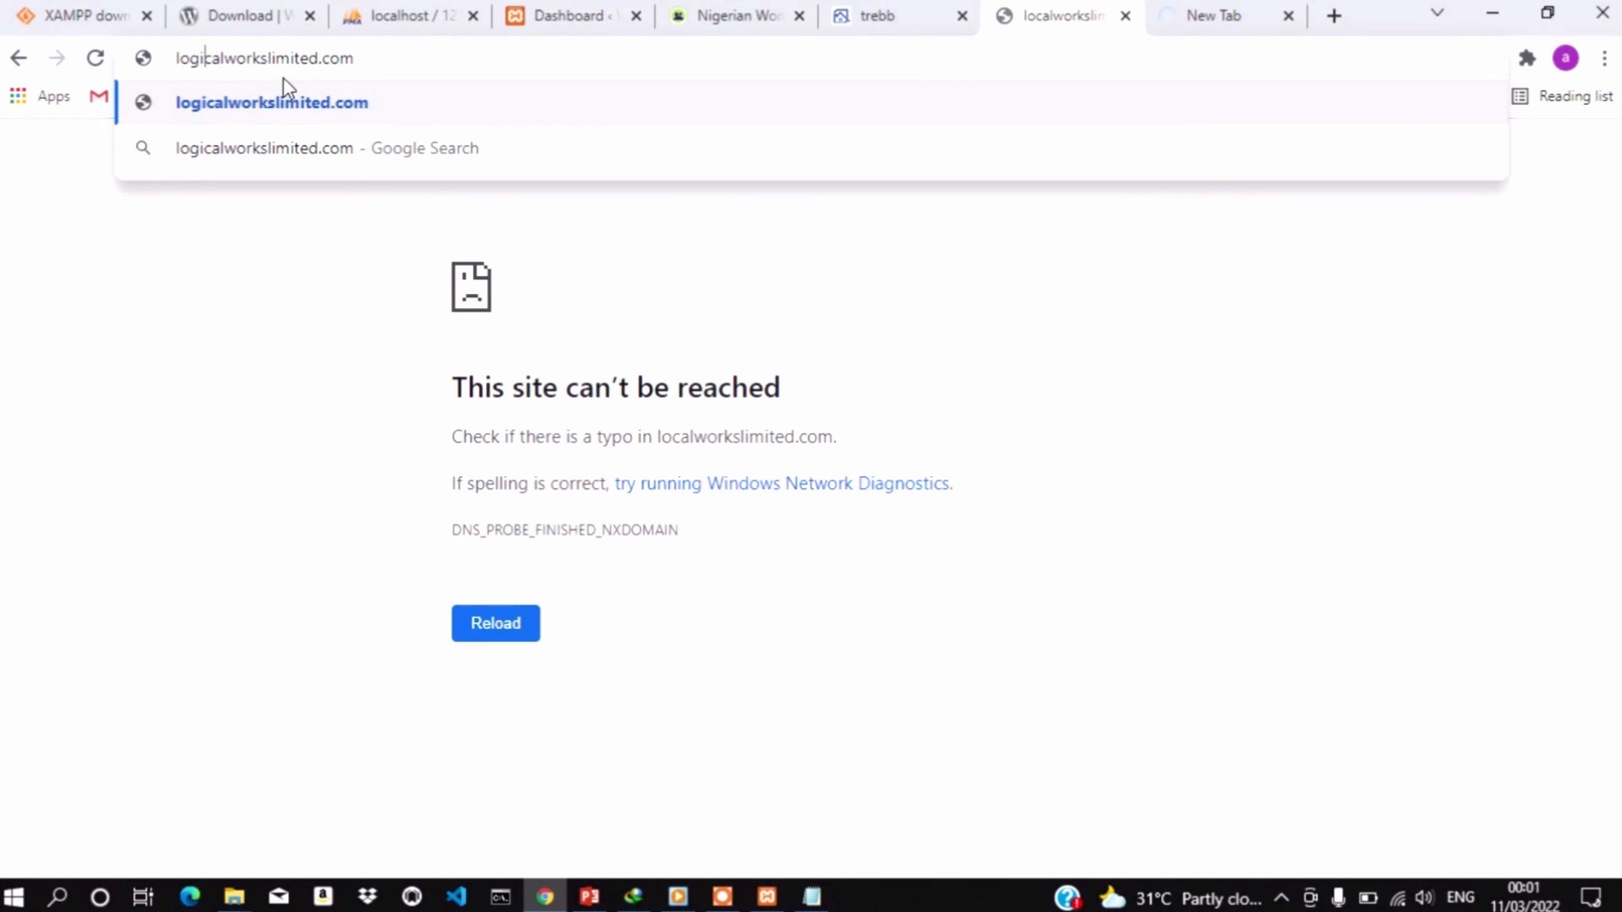
key(Return)
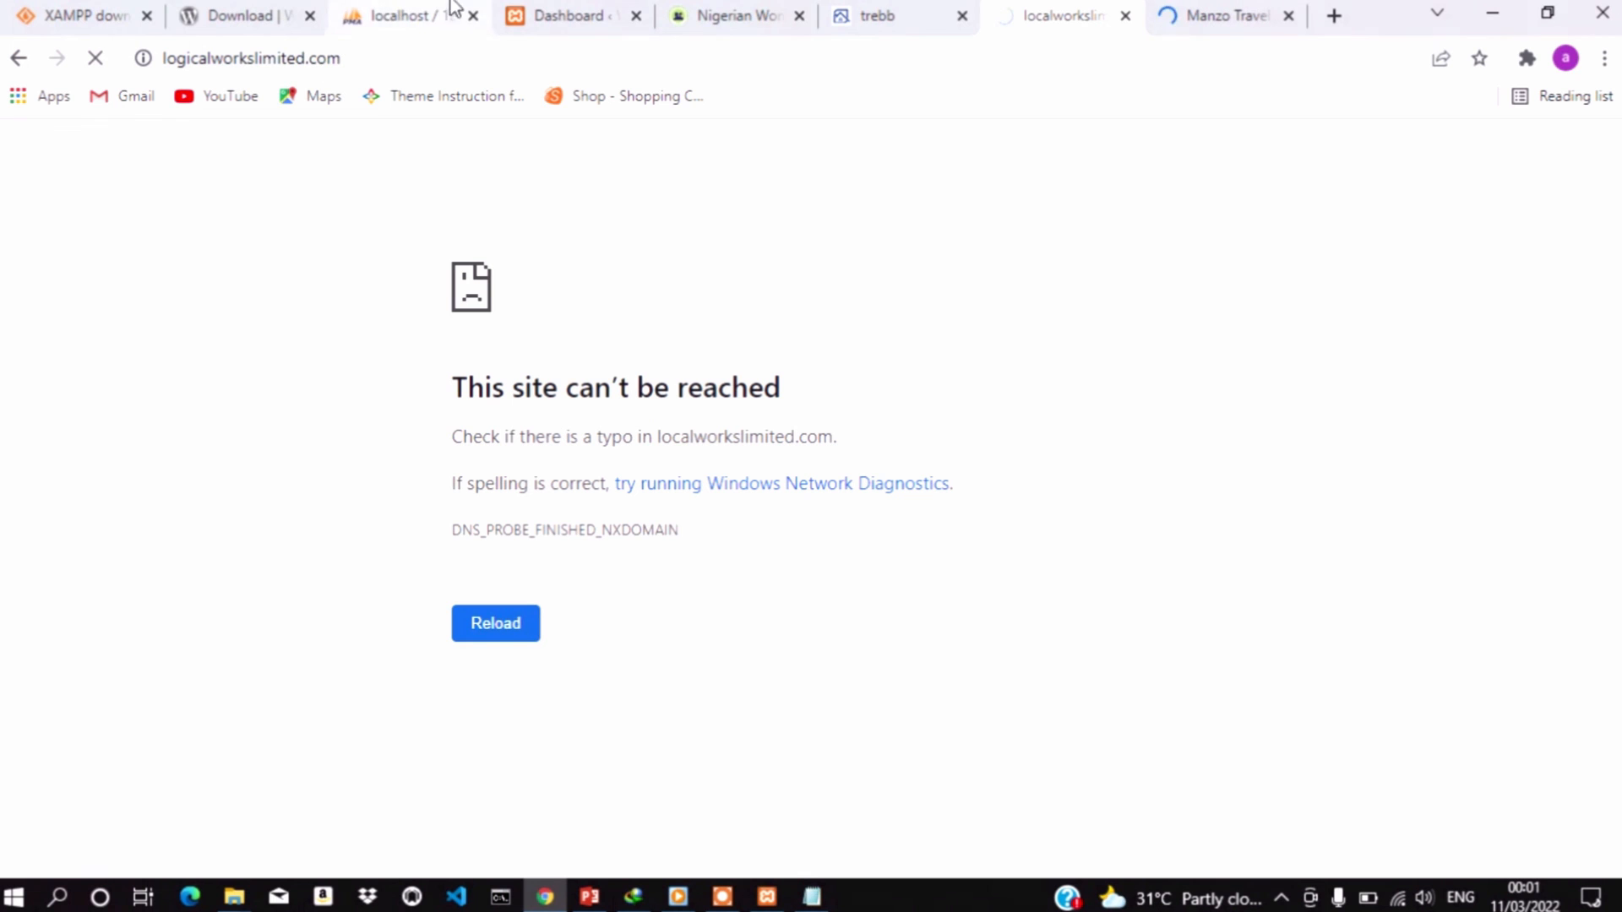
Switch to the nwylofoodexpo.com tab and scroll its homepage to the footer and back up to the category cards
click(701, 17)
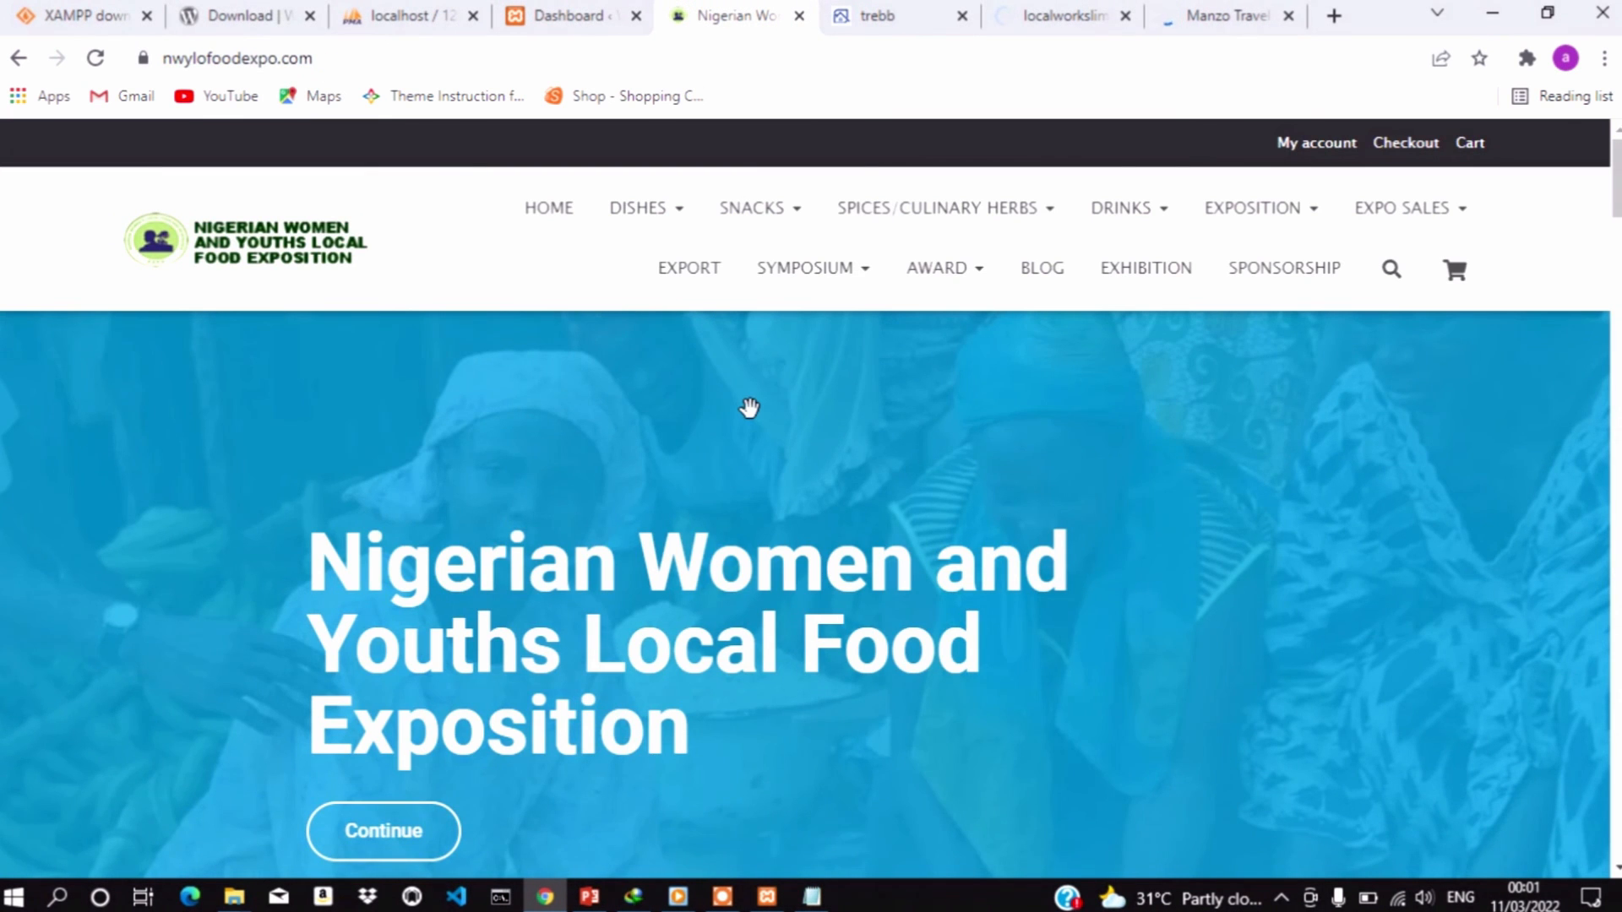
scroll(749, 408, down, 10)
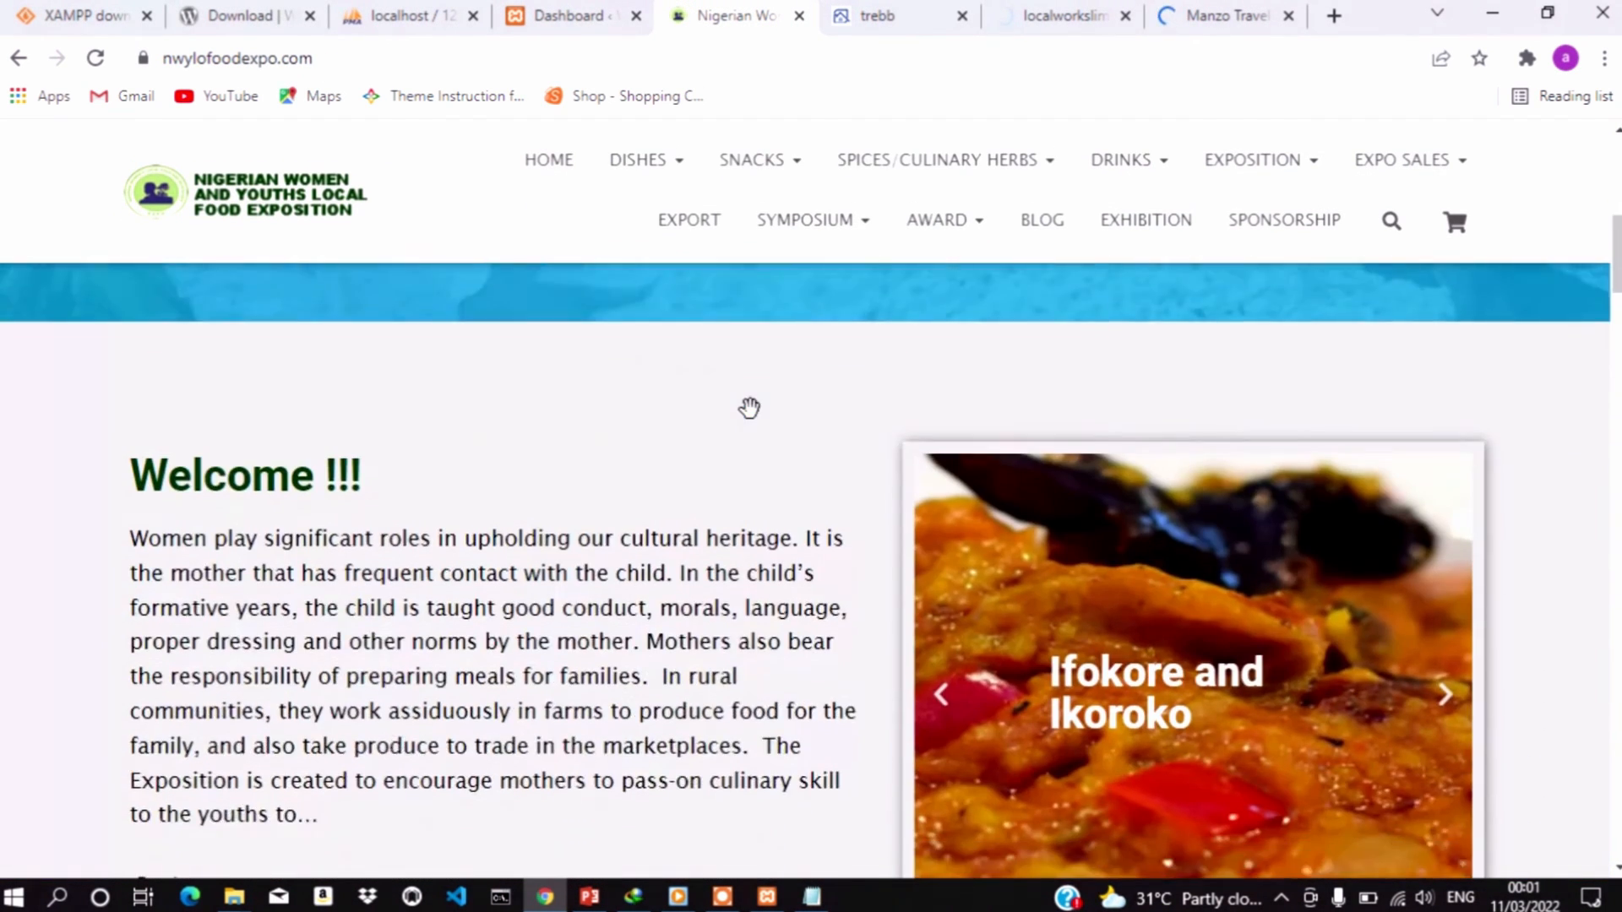
scroll(753, 418, down, 12)
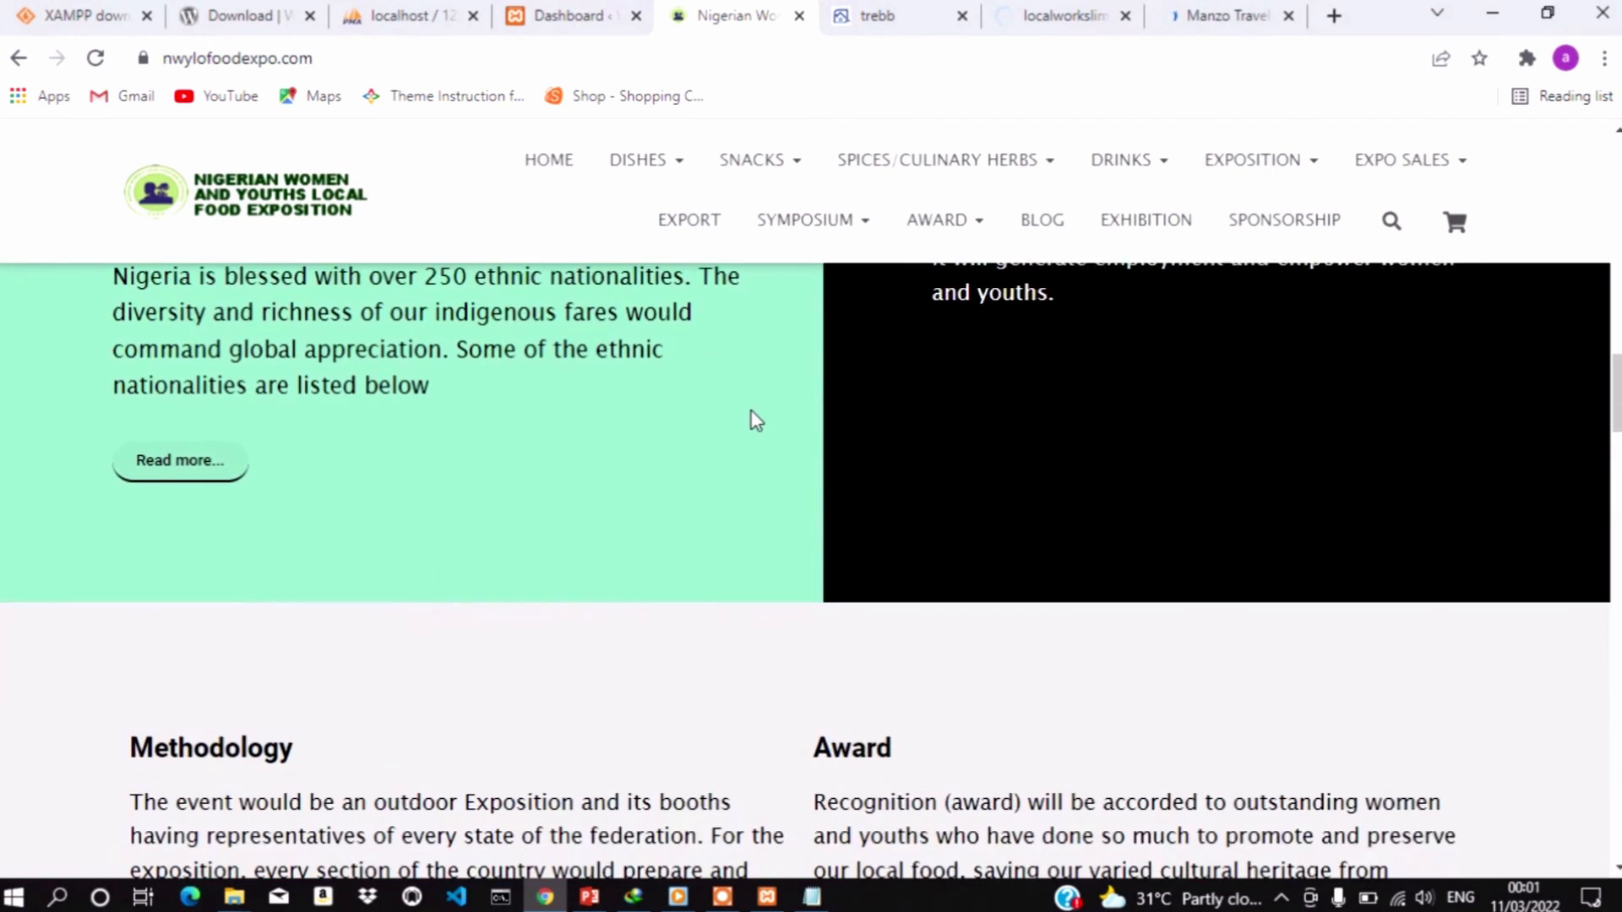
scroll(754, 420, down, 15)
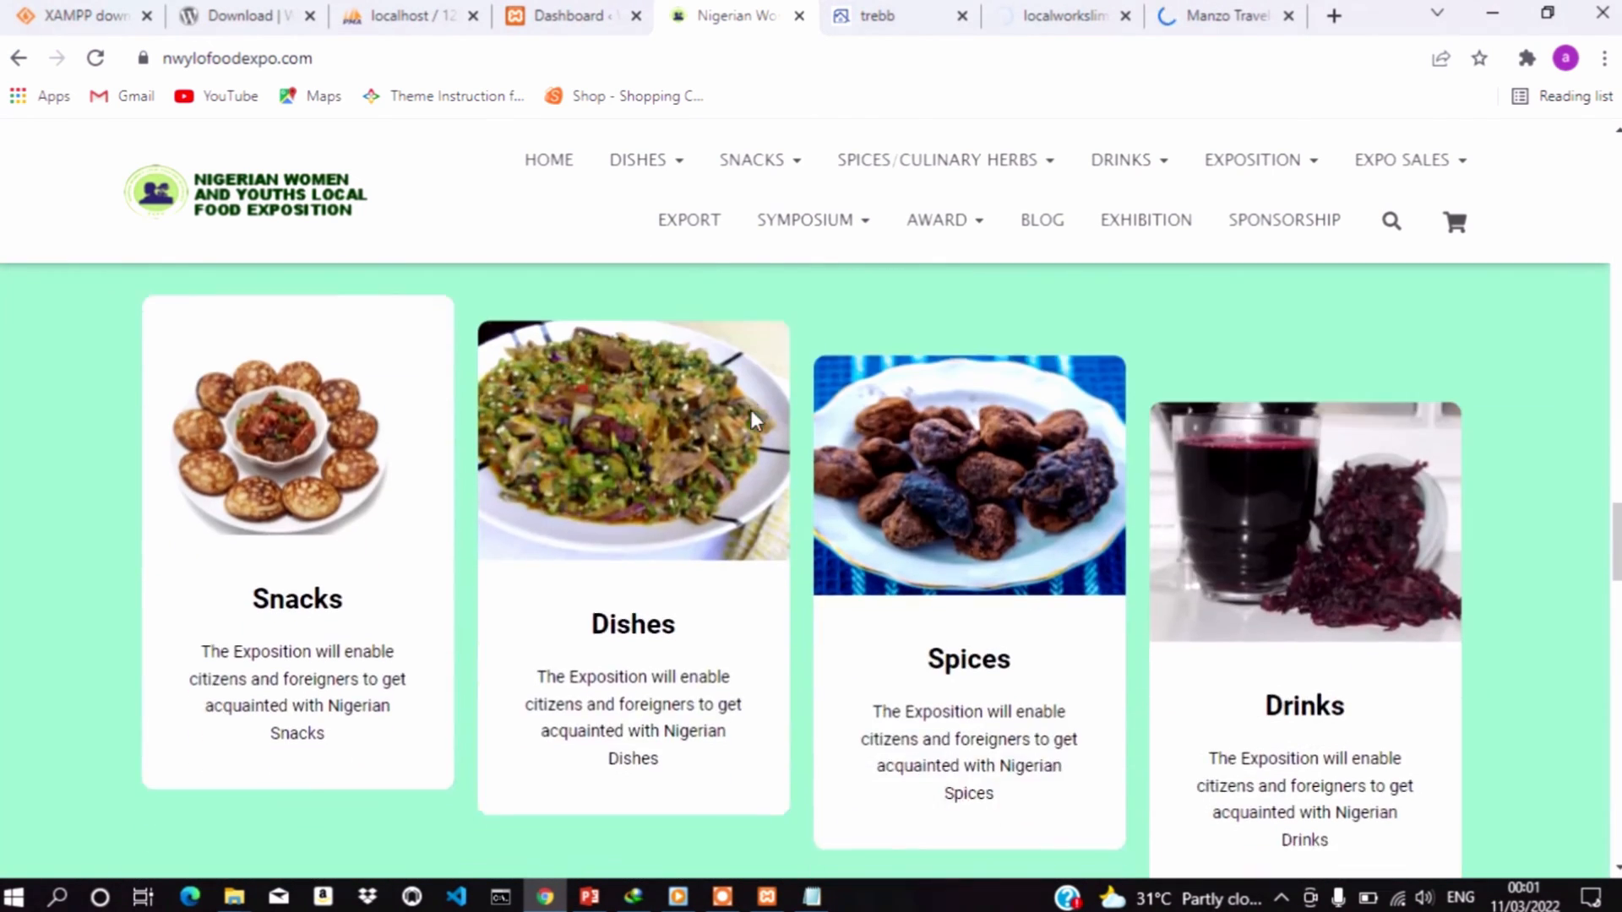
scroll(753, 418, down, 10)
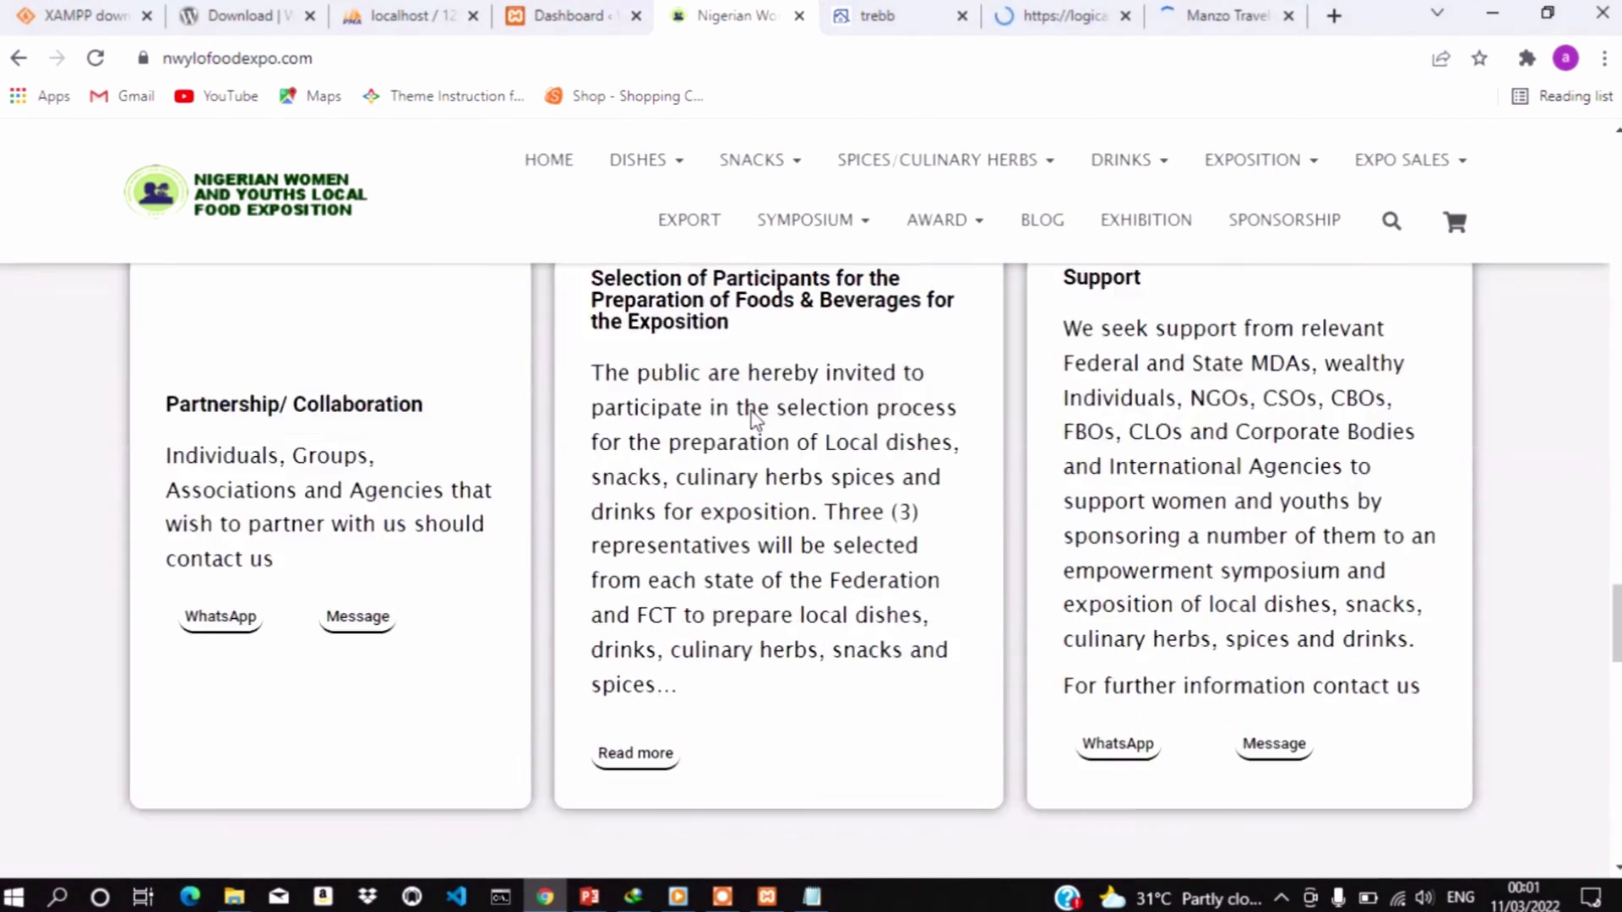
scroll(756, 419, down, 4)
scroll(756, 420, down, 9)
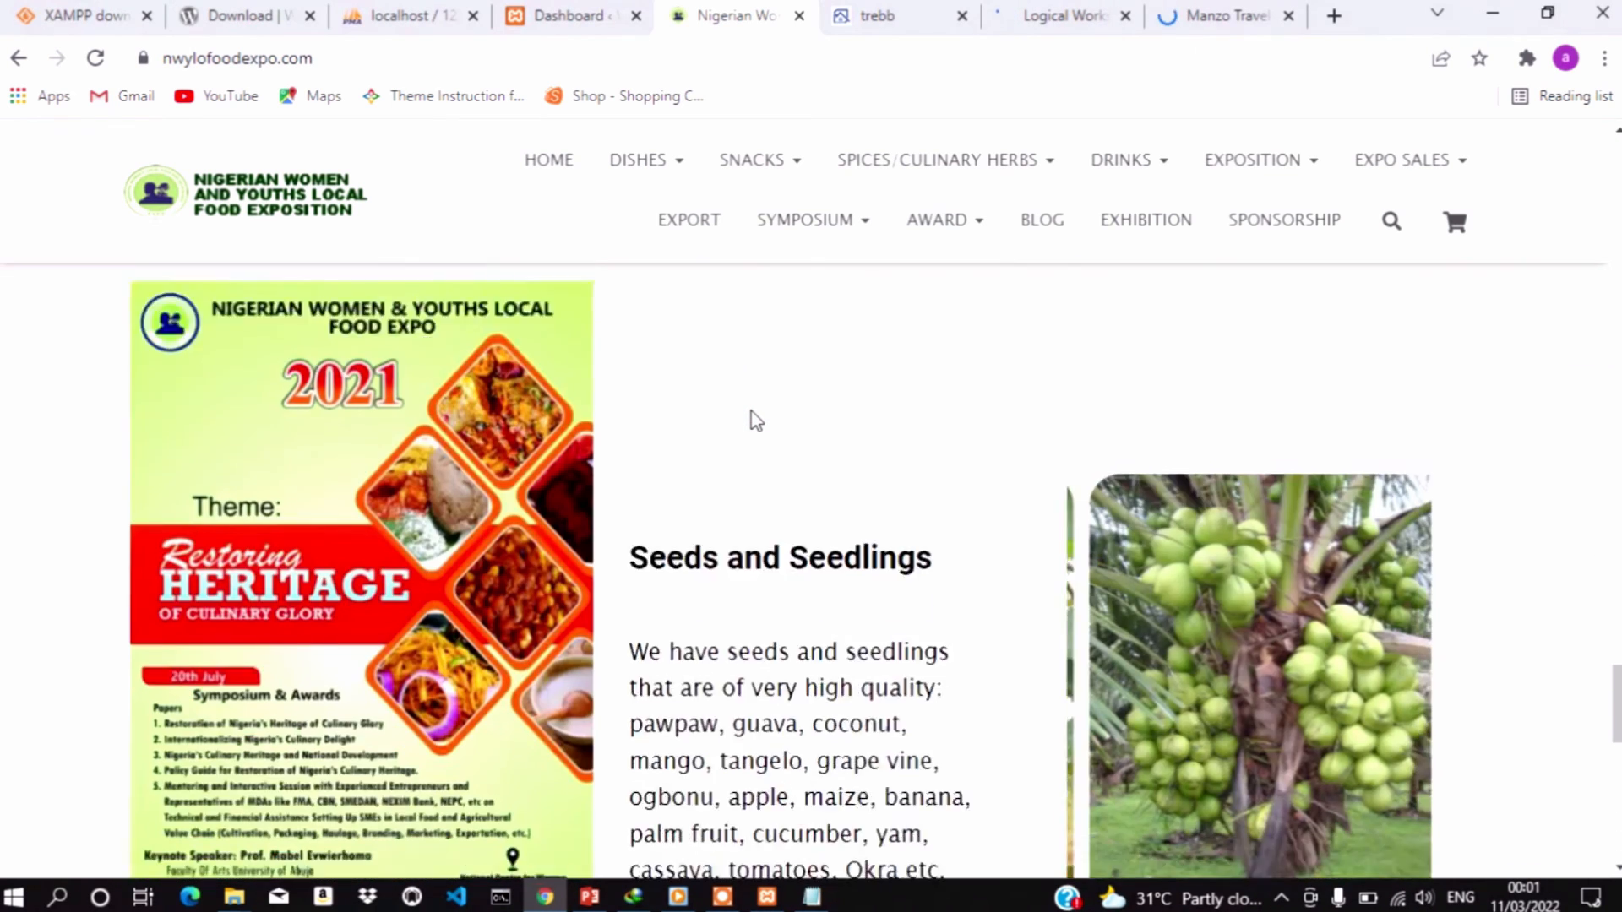
scroll(753, 411, up, 6)
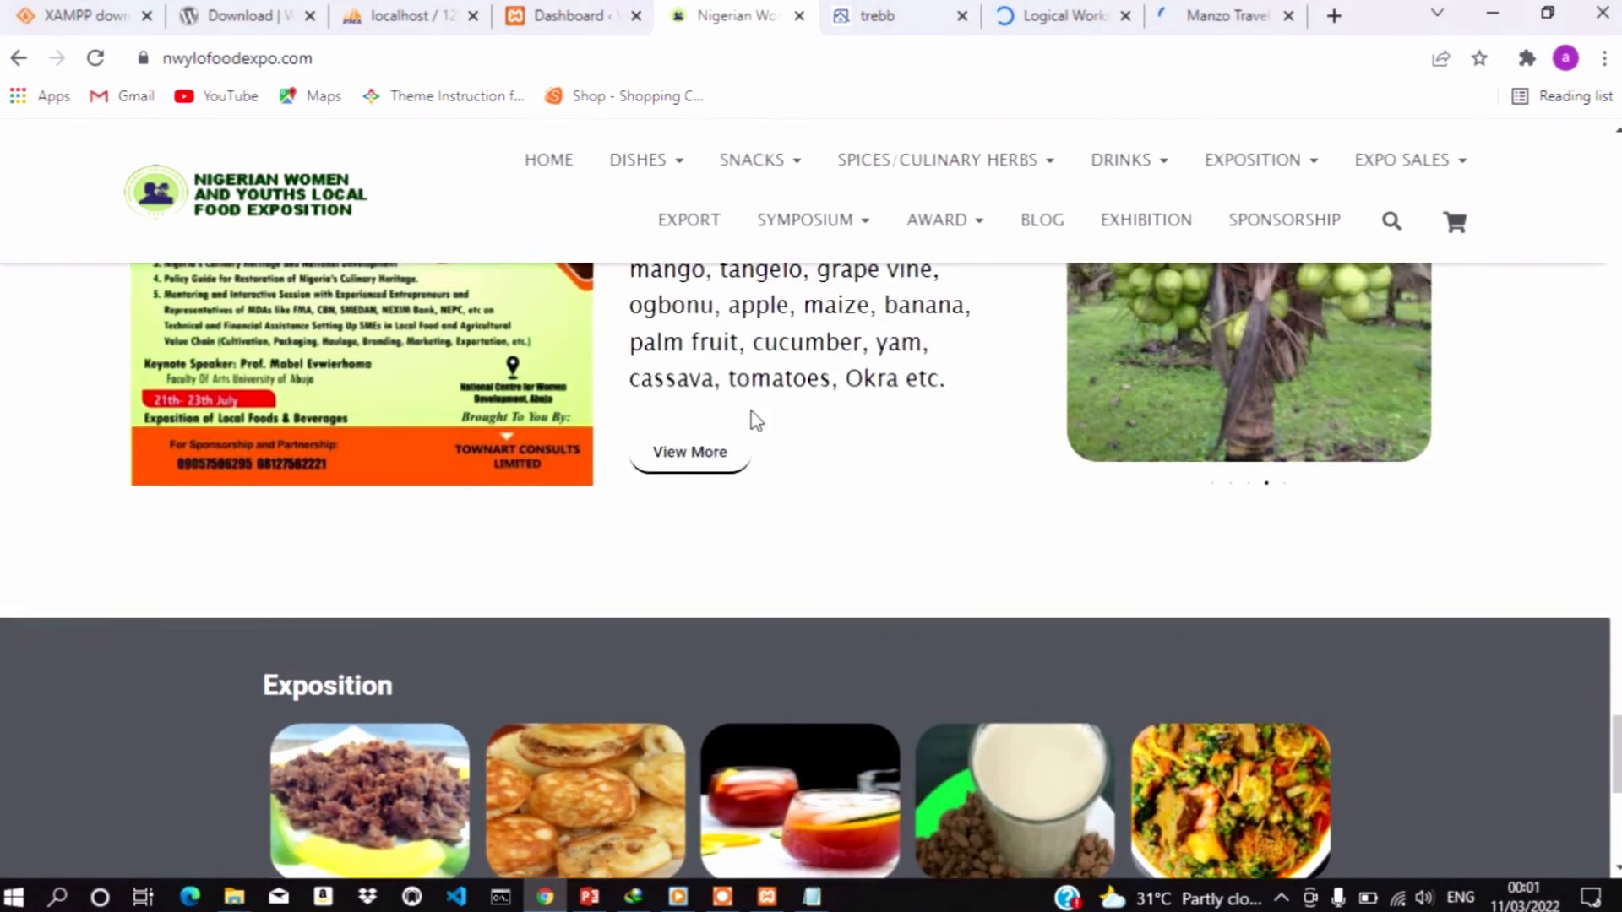
scroll(756, 420, down, 15)
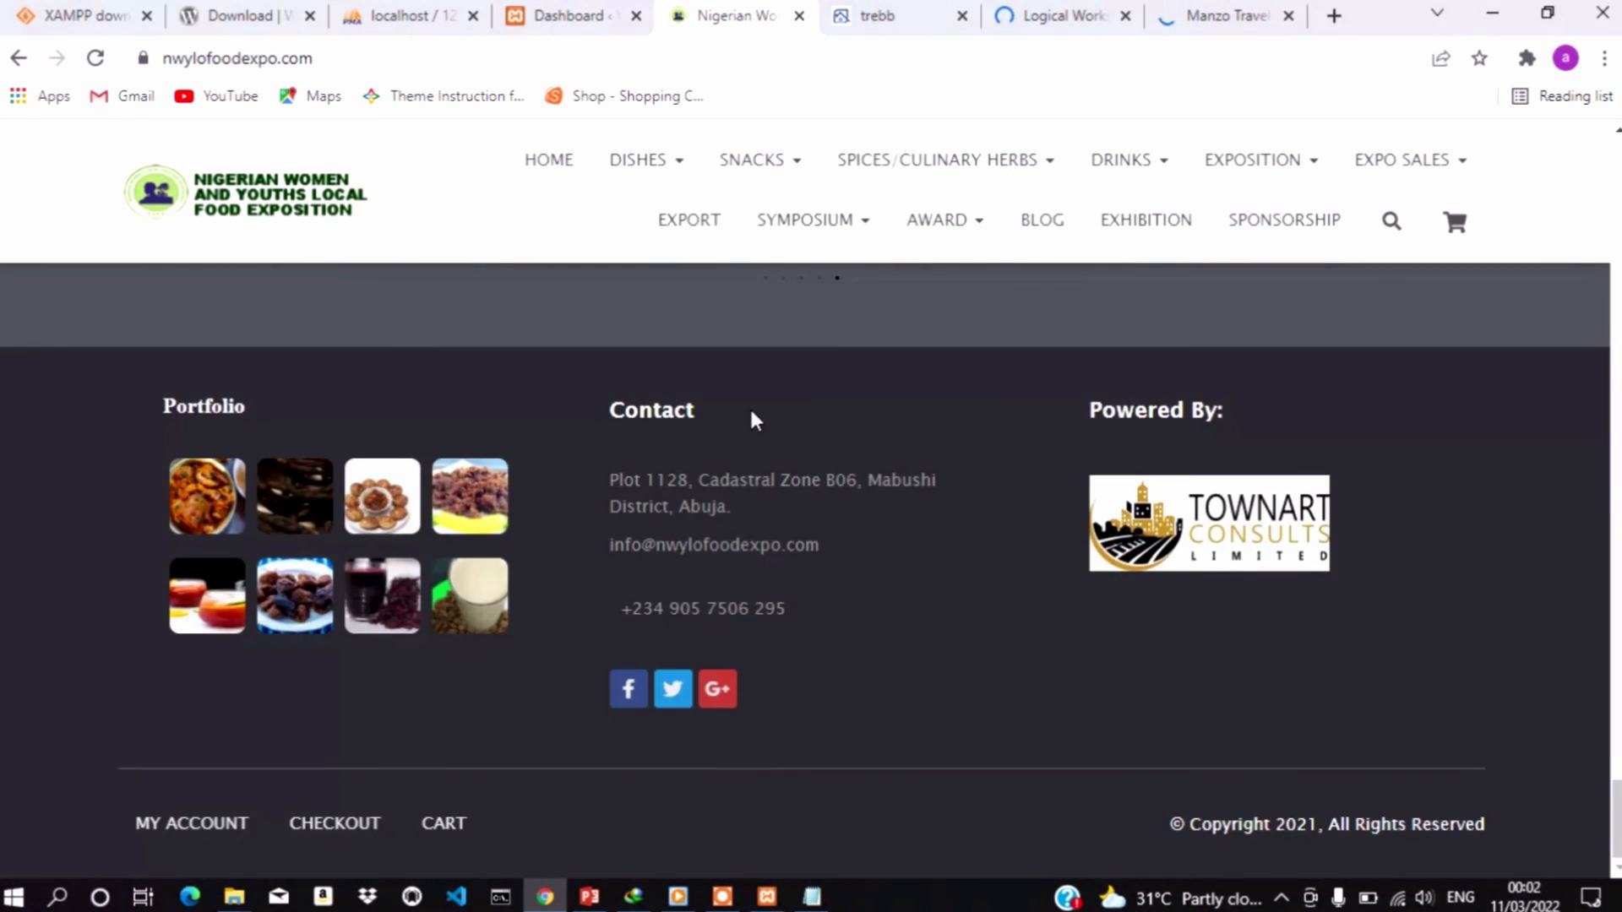
scroll(748, 409, up, 15)
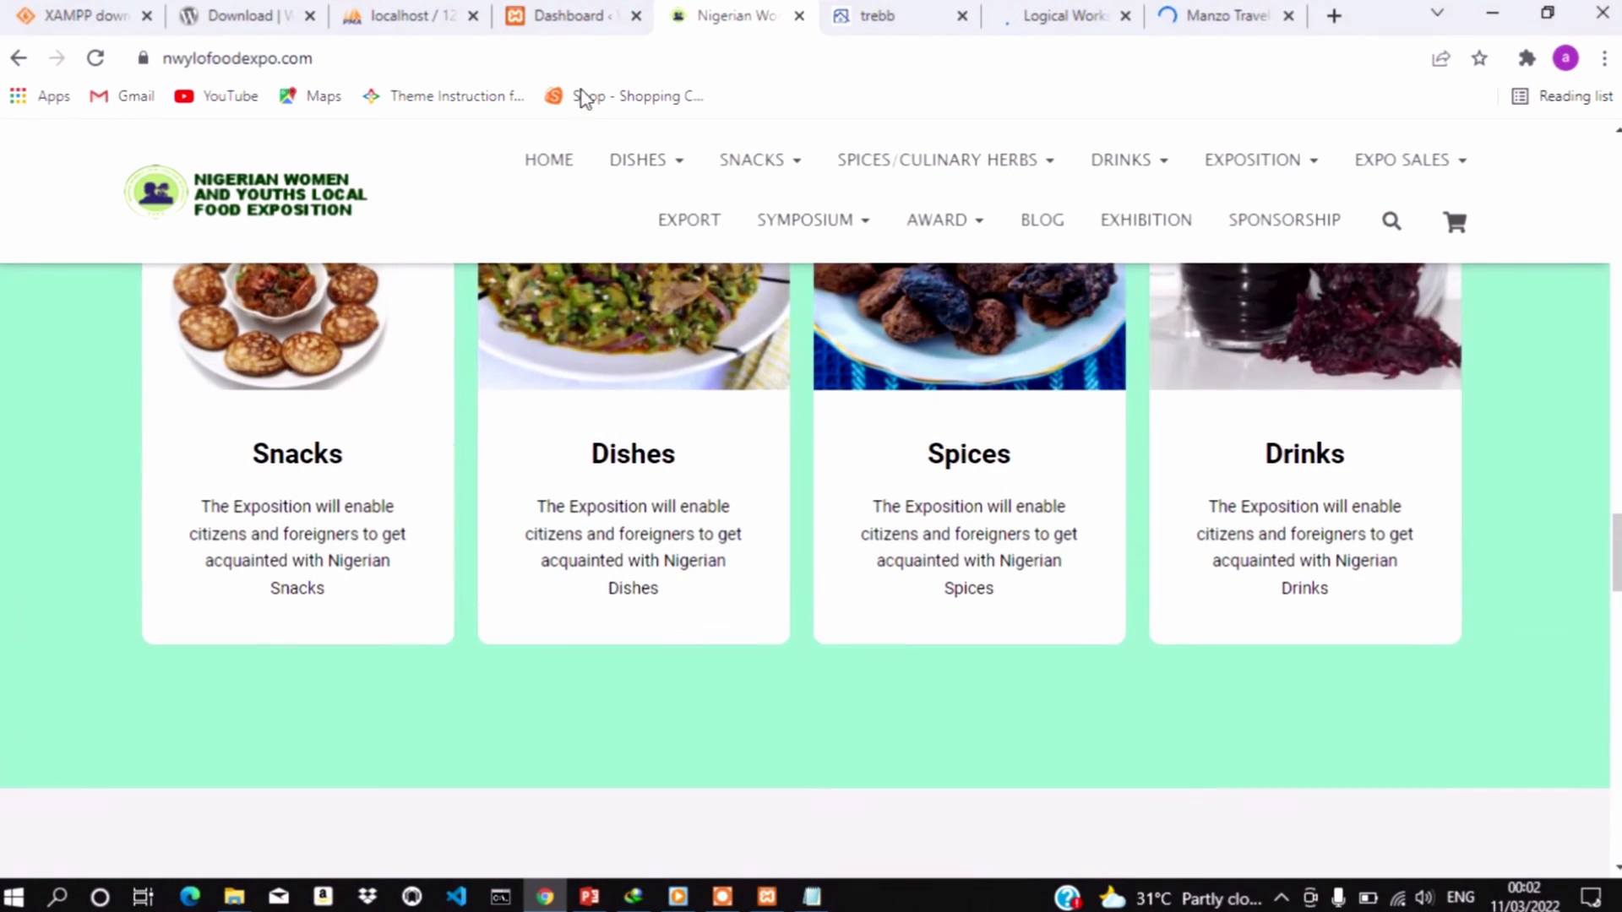
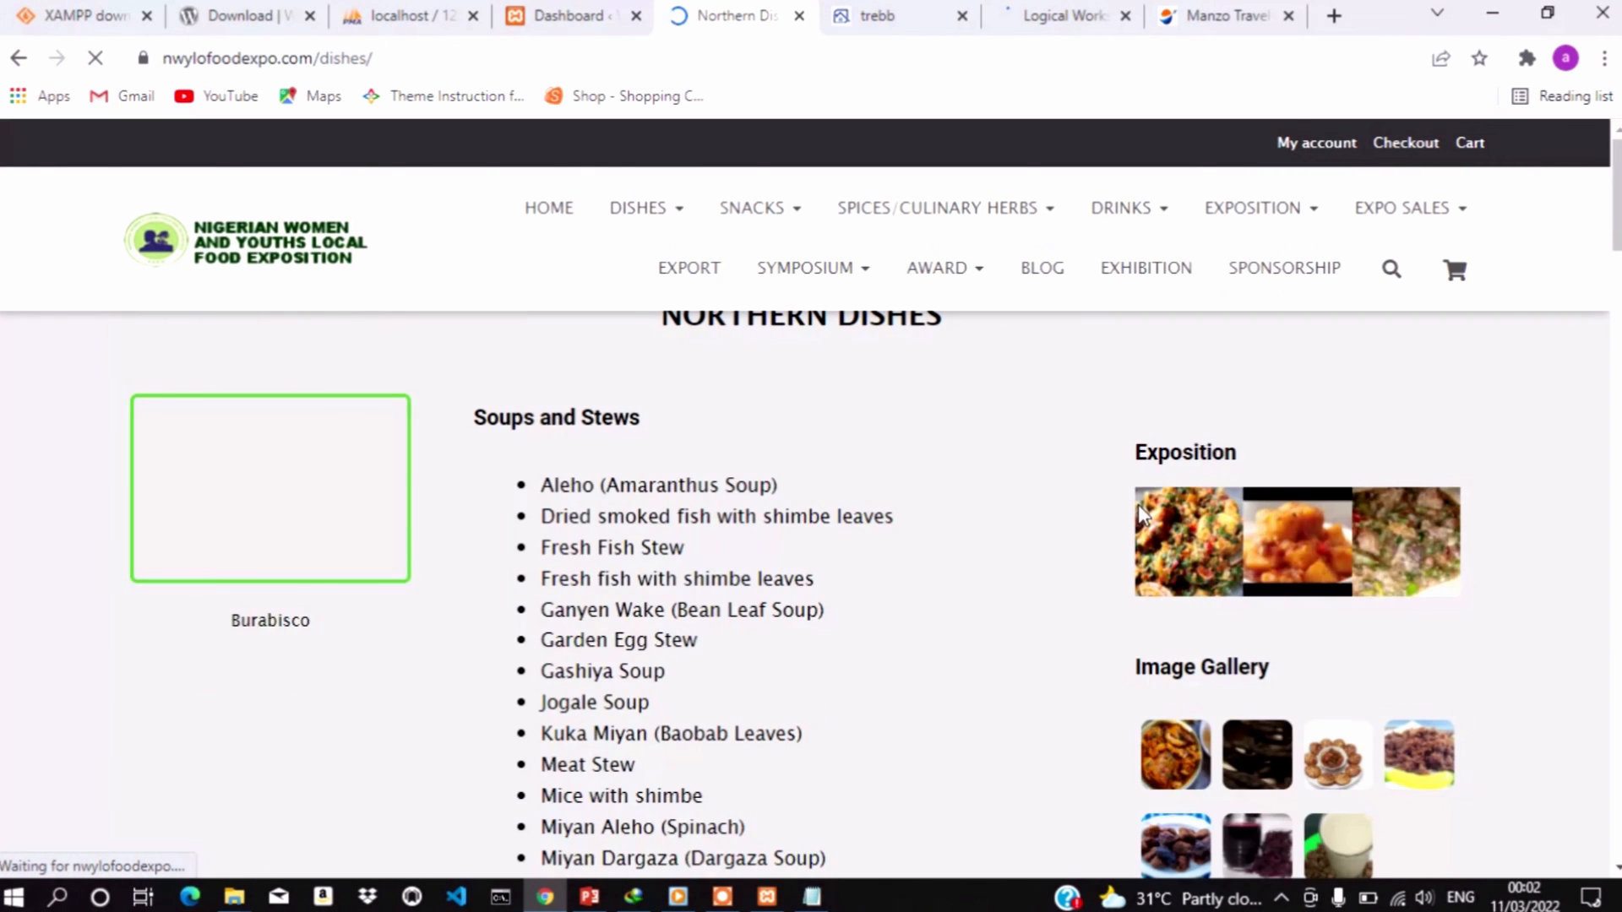
Scroll the food expo homepage a little further down and back up
scroll(1138, 505, down, 5)
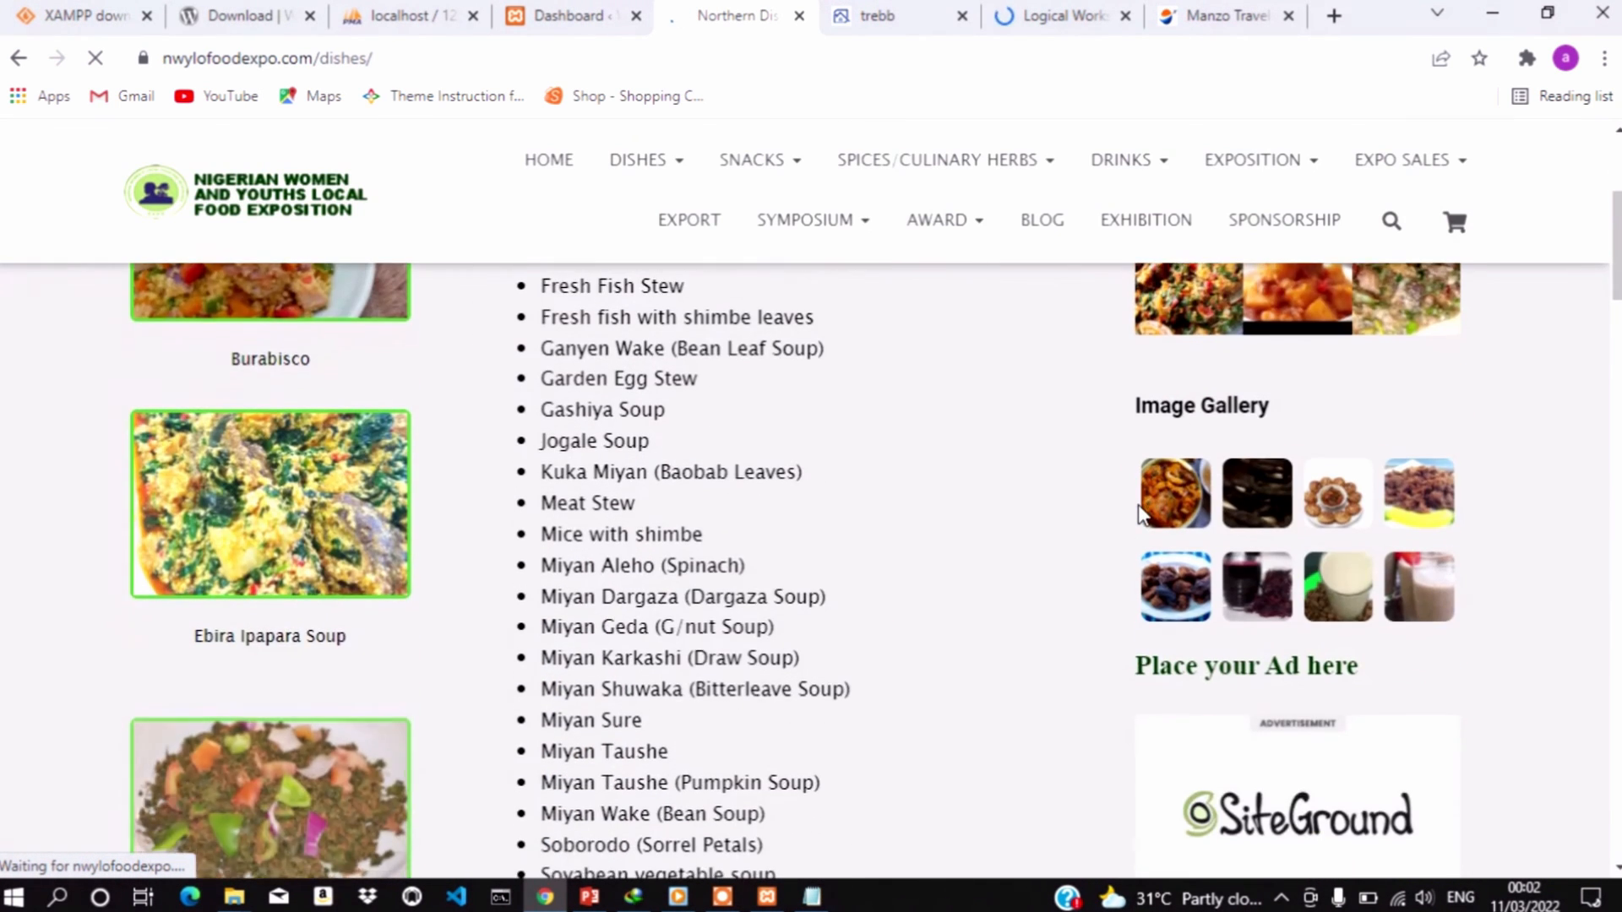
scroll(1137, 505, down, 7)
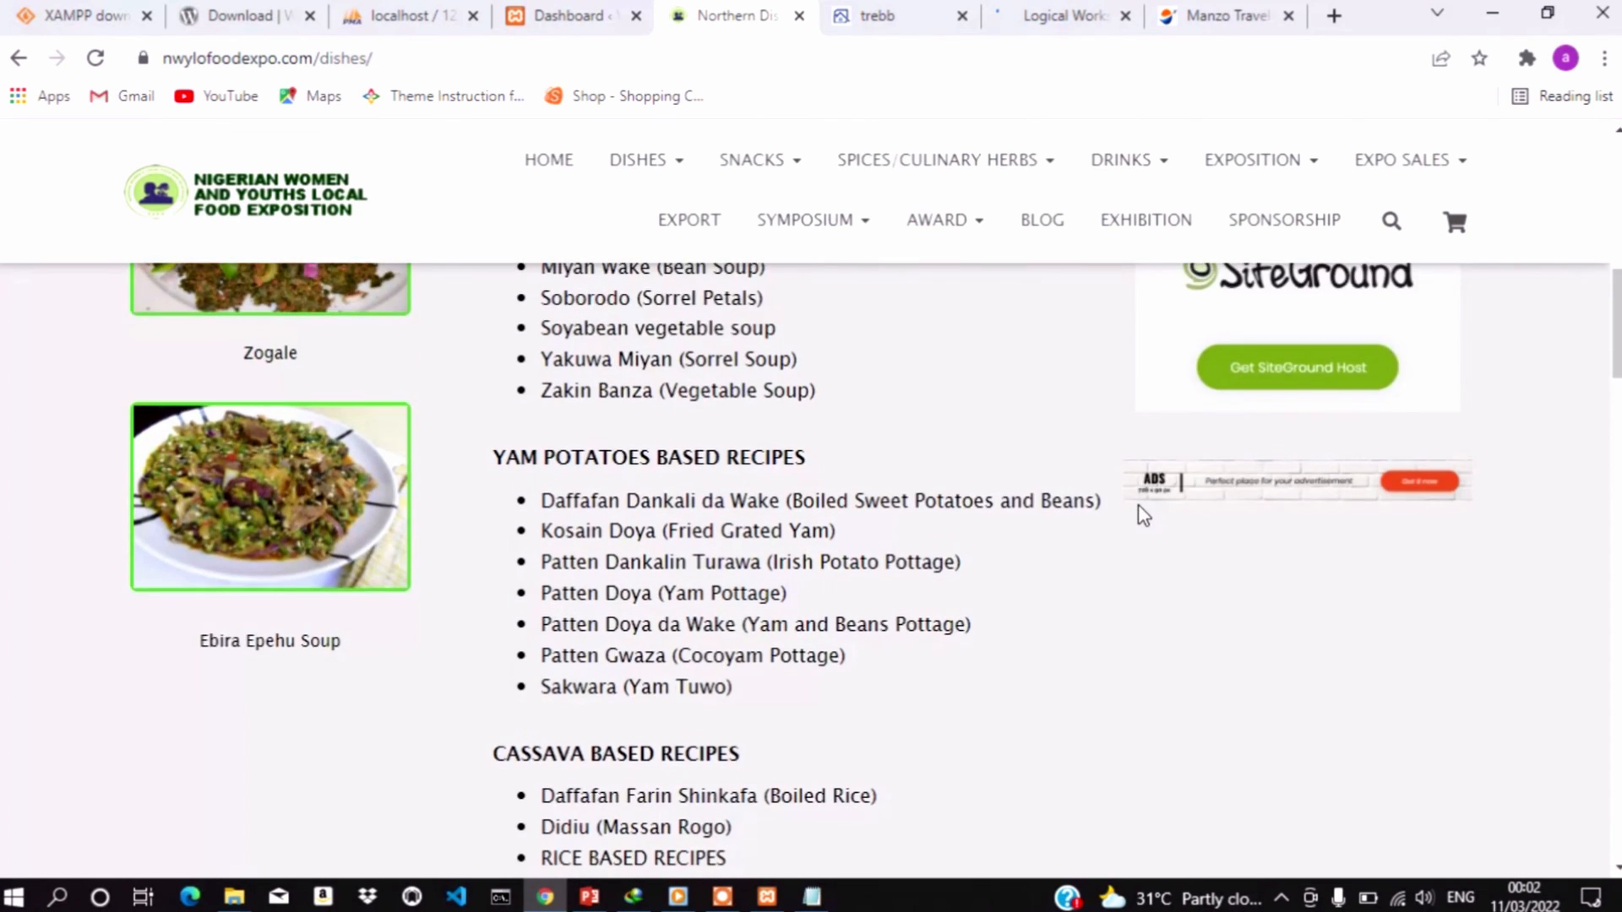
scroll(1138, 515, down, 5)
scroll(1138, 516, up, 15)
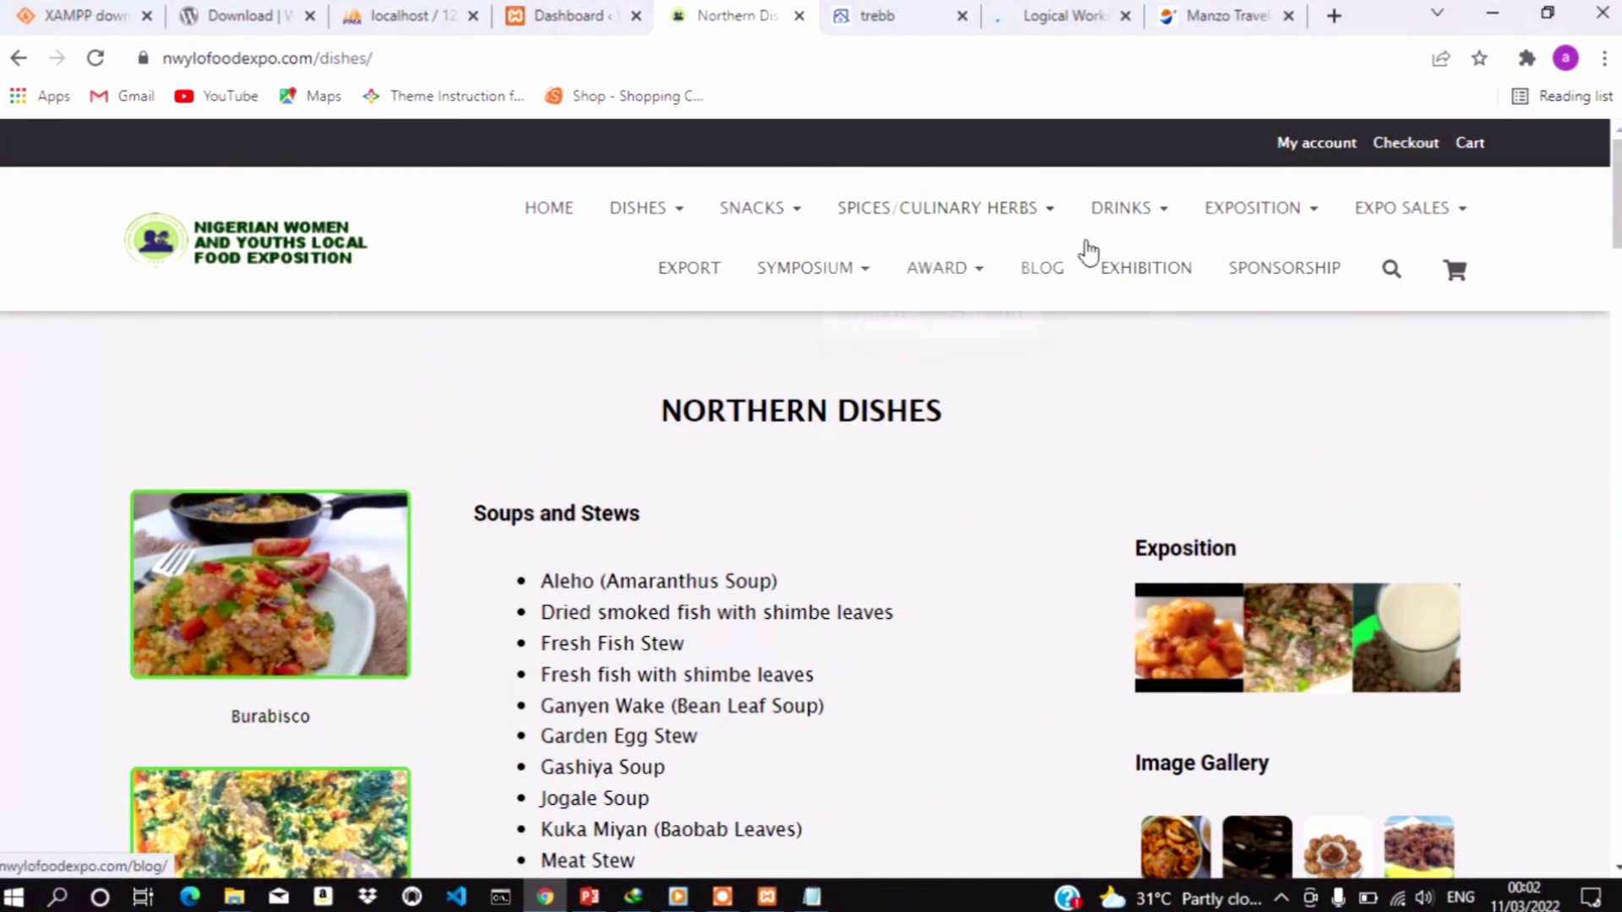
Browse the trebb real estate site down to its footer and back, then go to the Logical Works tab
click(886, 8)
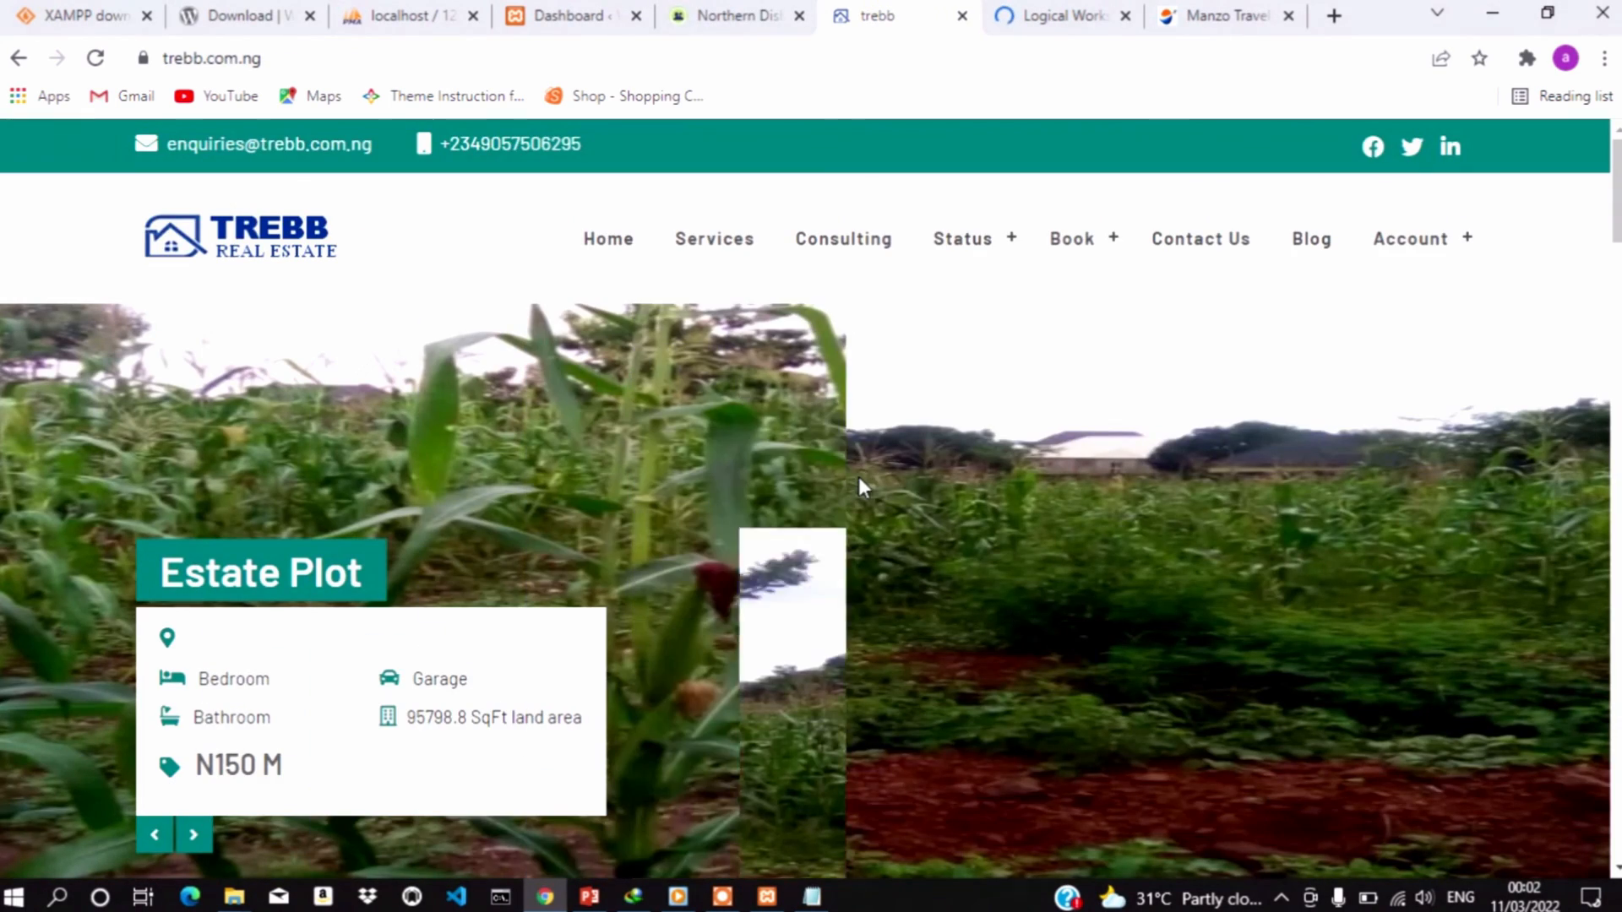
scroll(859, 478, down, 8)
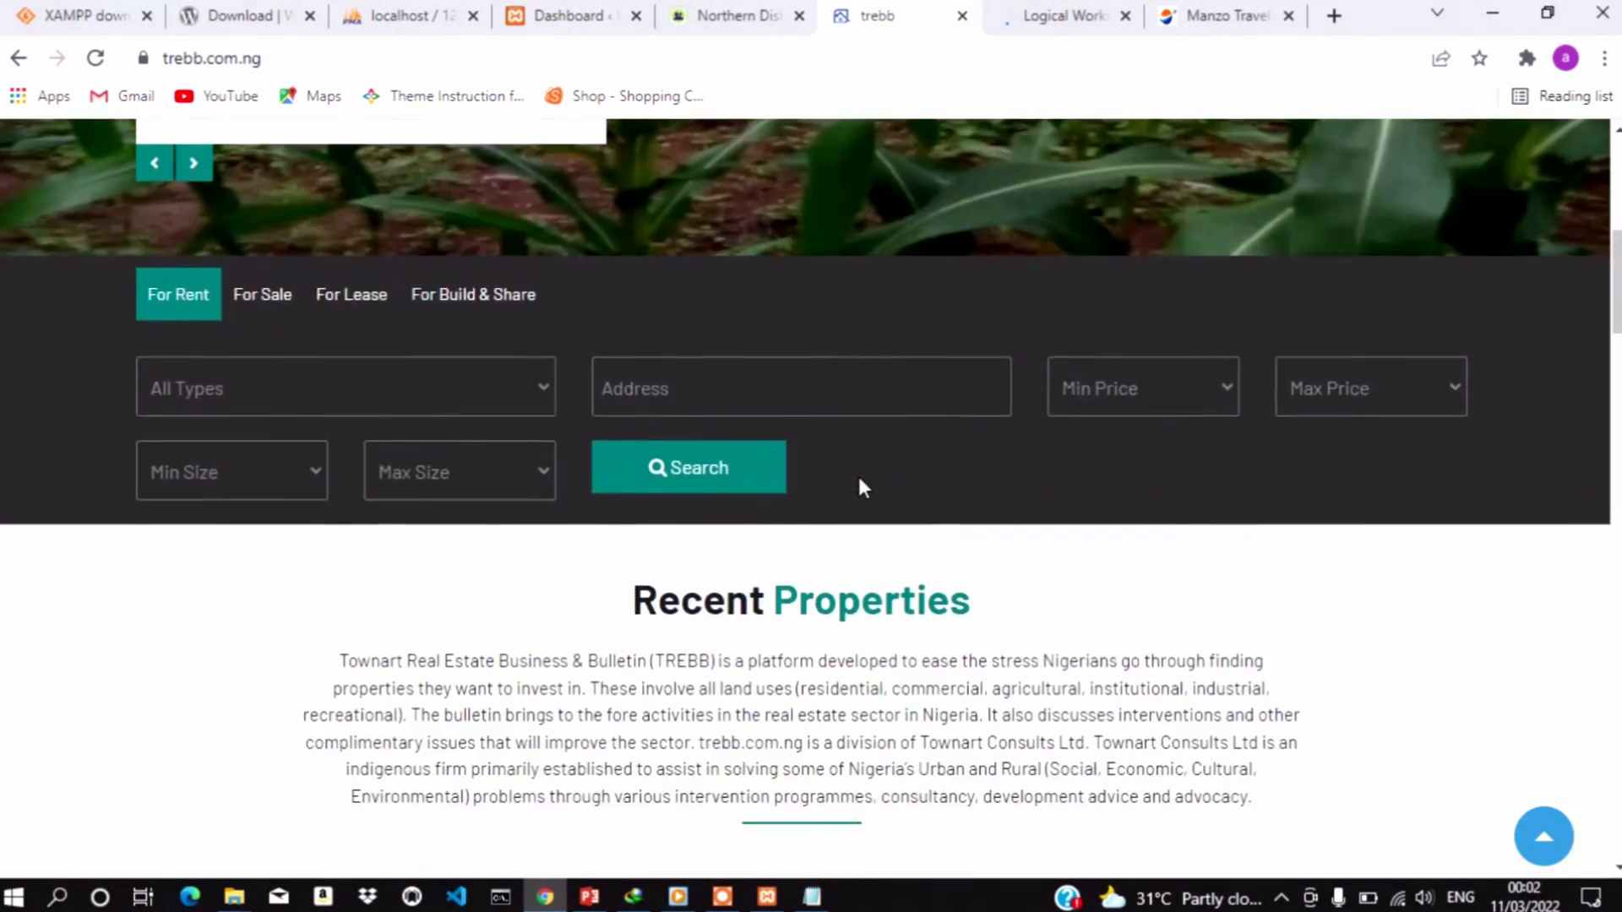
scroll(859, 479, down, 7)
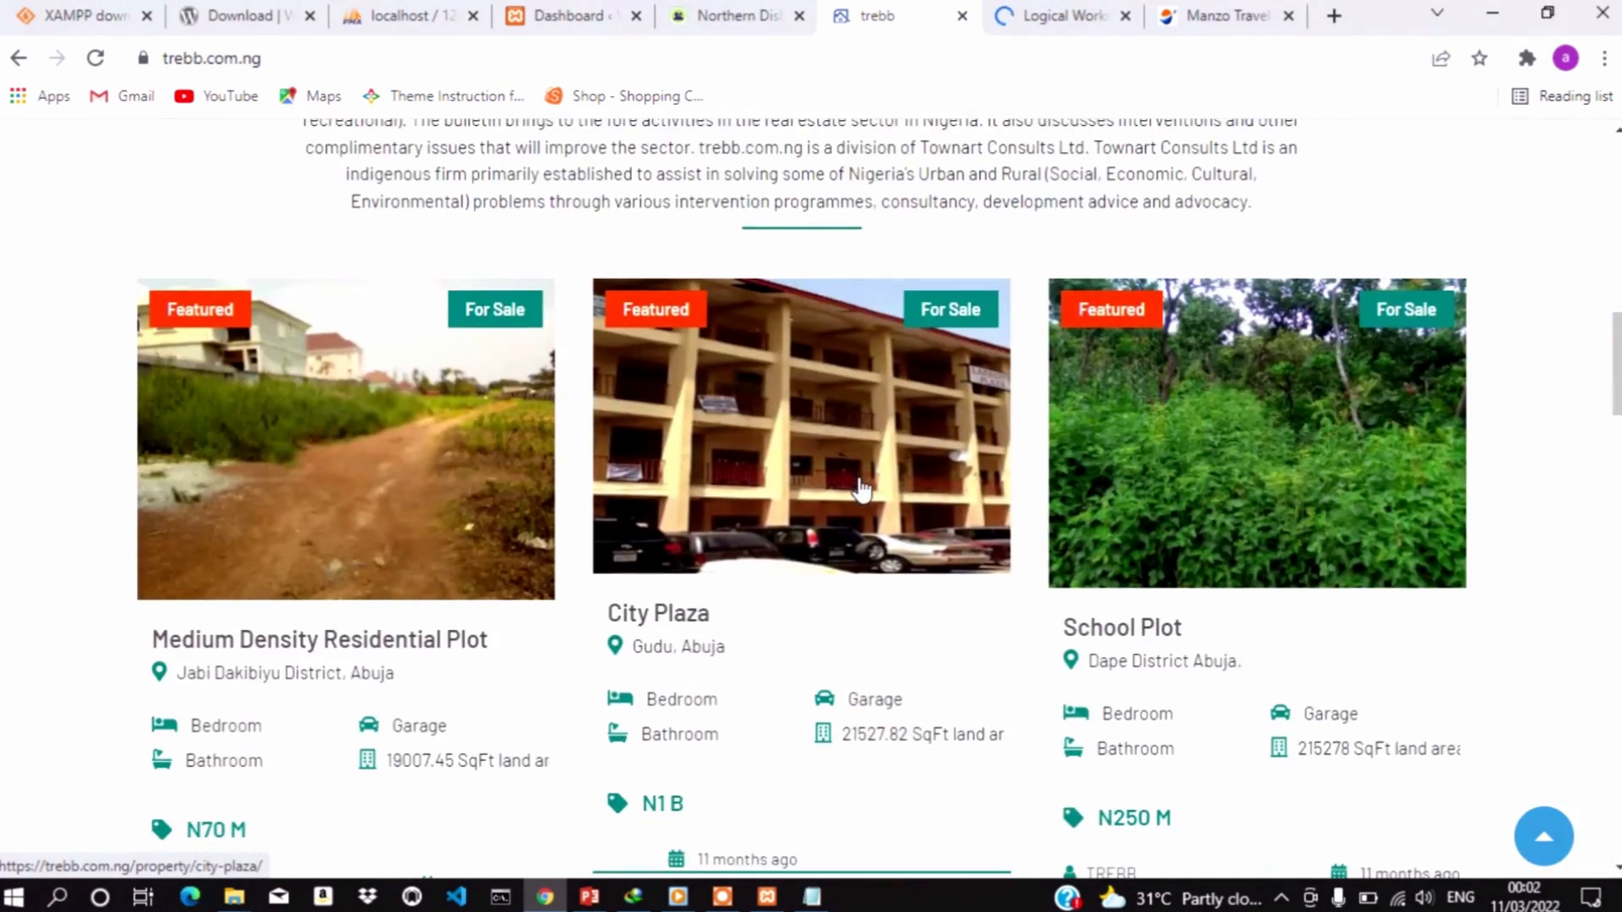
scroll(861, 488, down, 8)
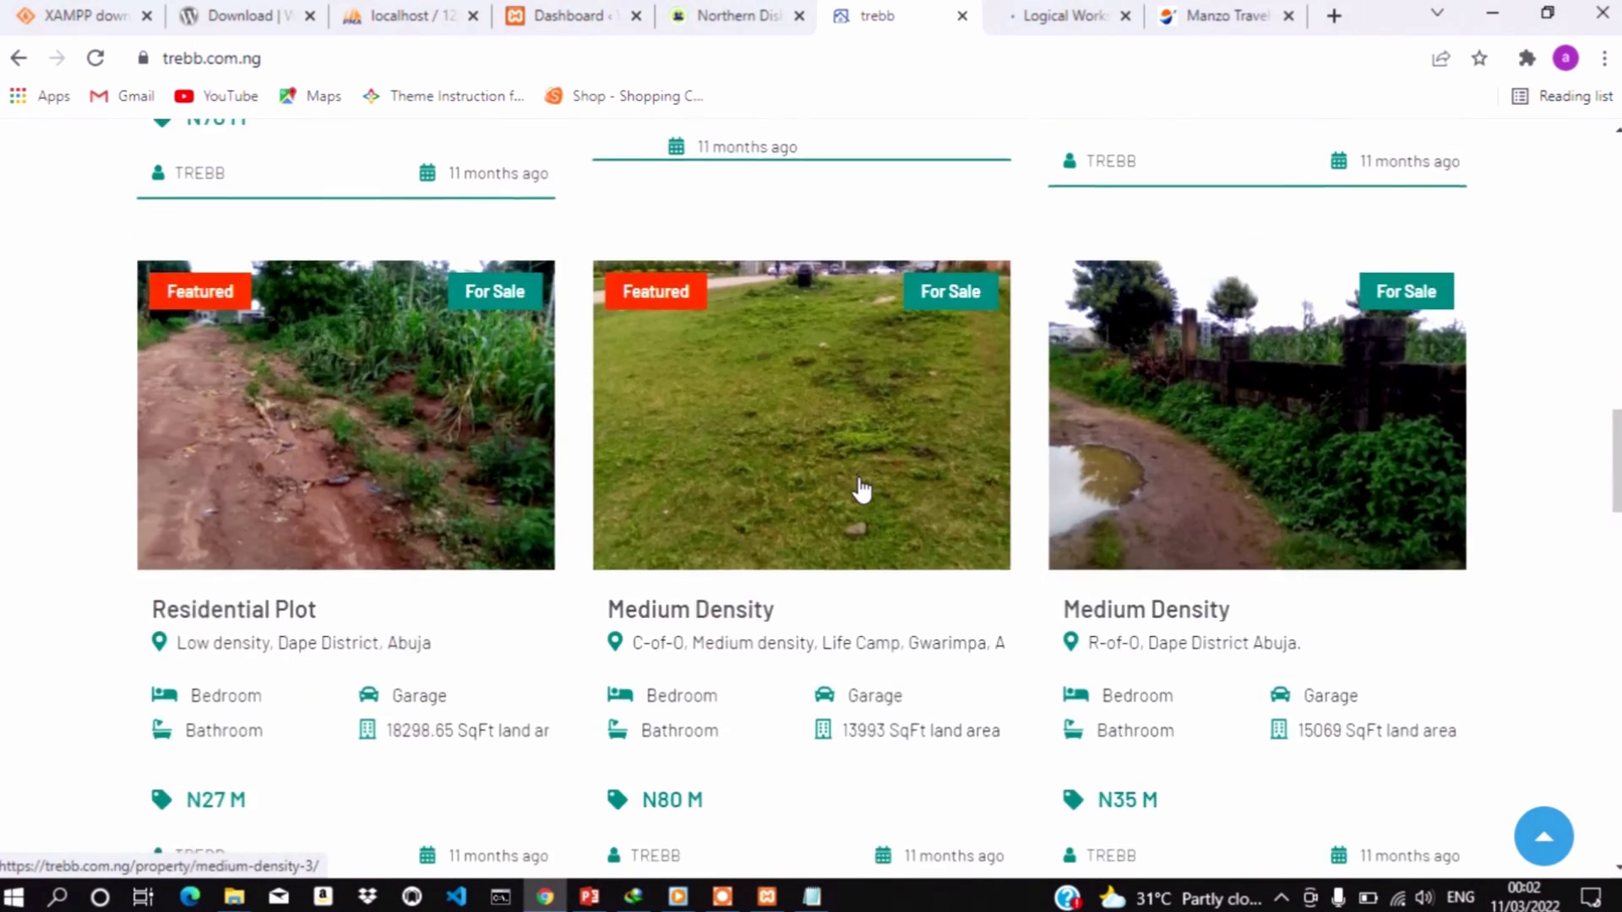
scroll(861, 488, down, 11)
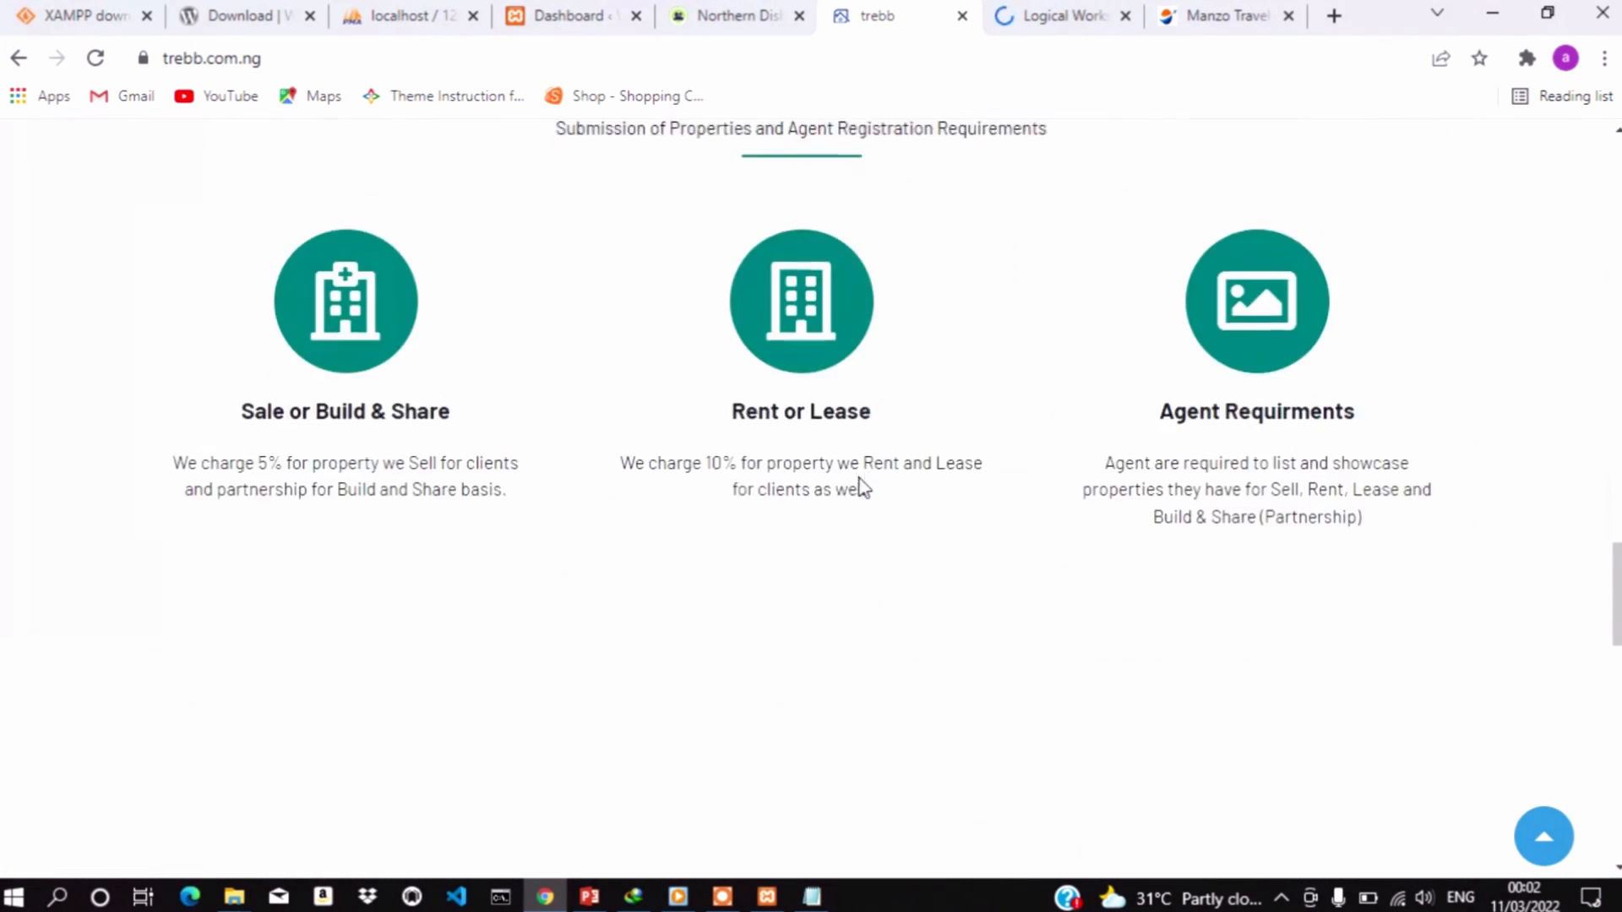
scroll(860, 488, down, 10)
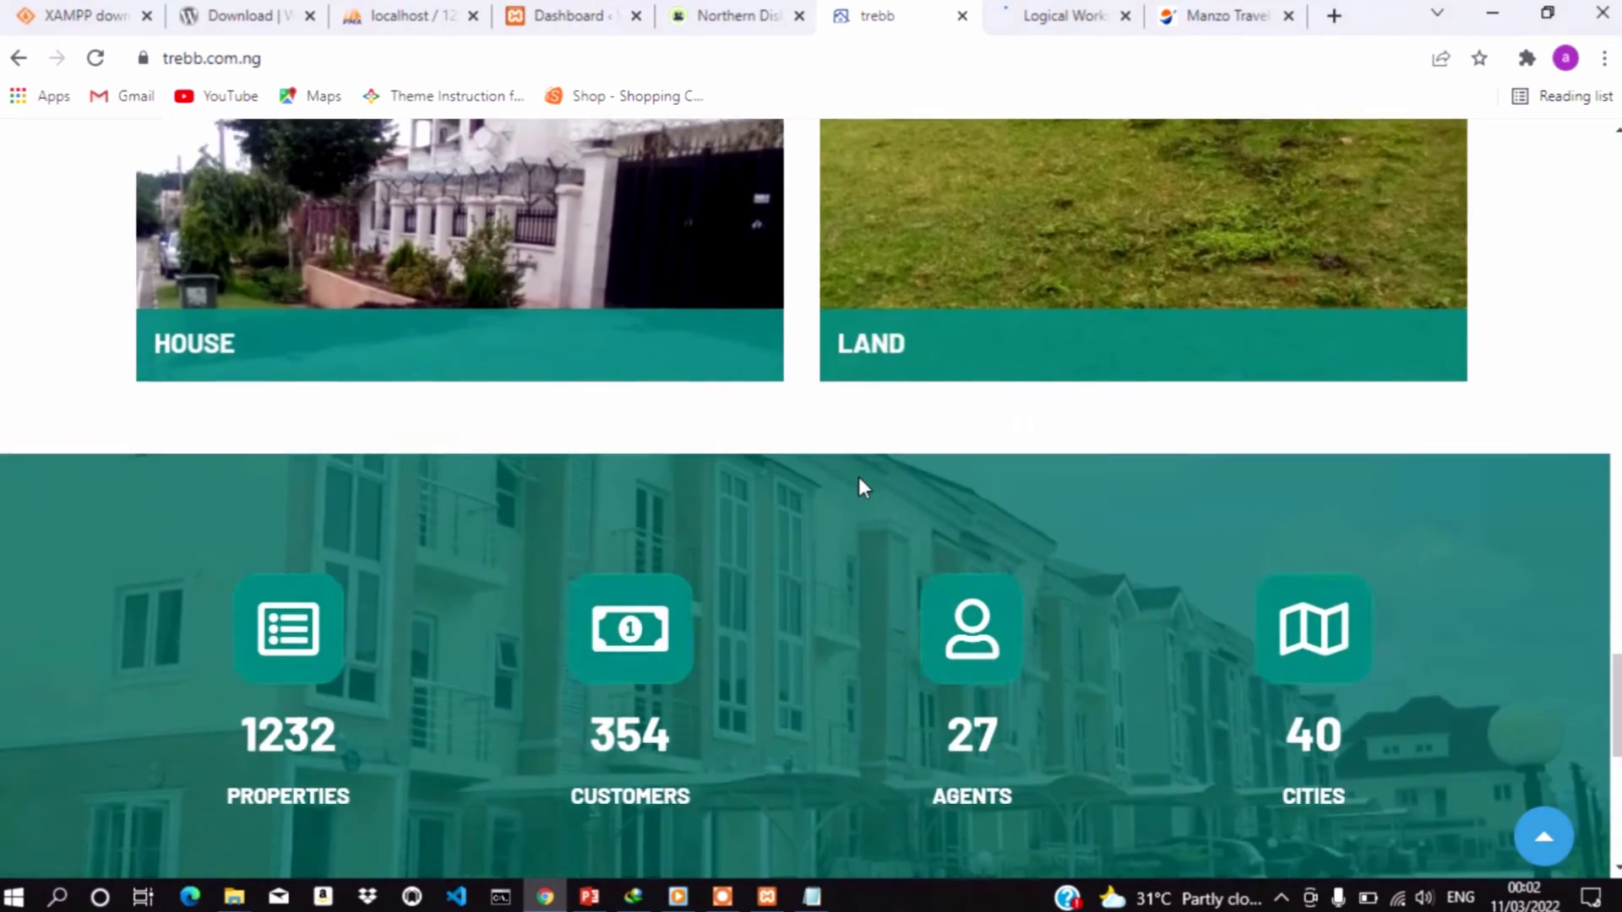
scroll(859, 479, down, 5)
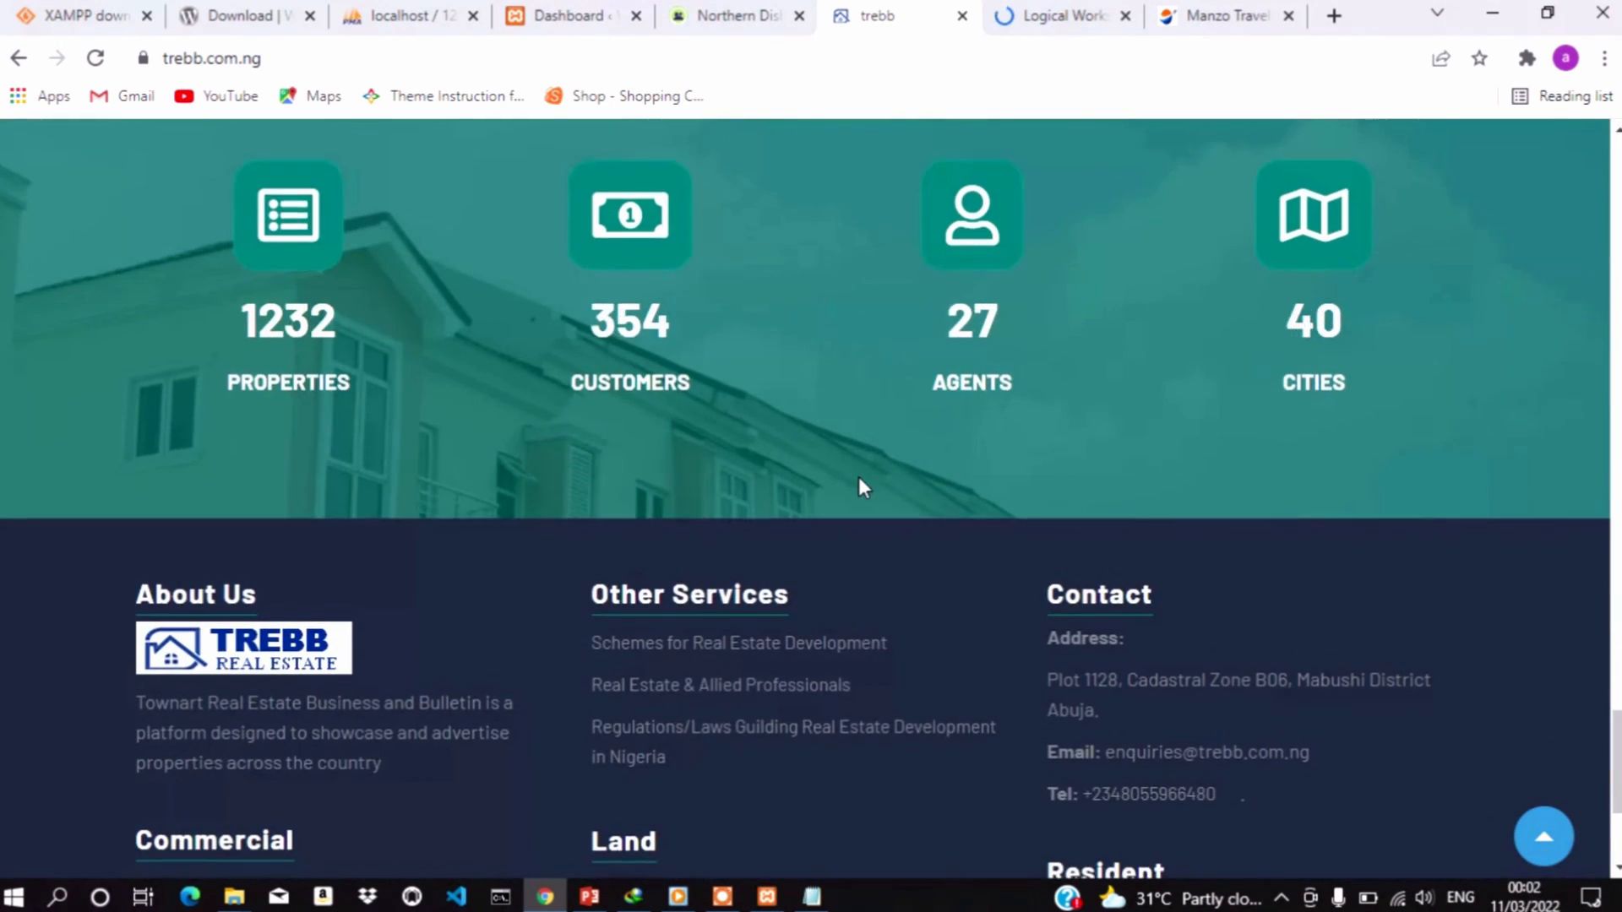
scroll(858, 474, down, 4)
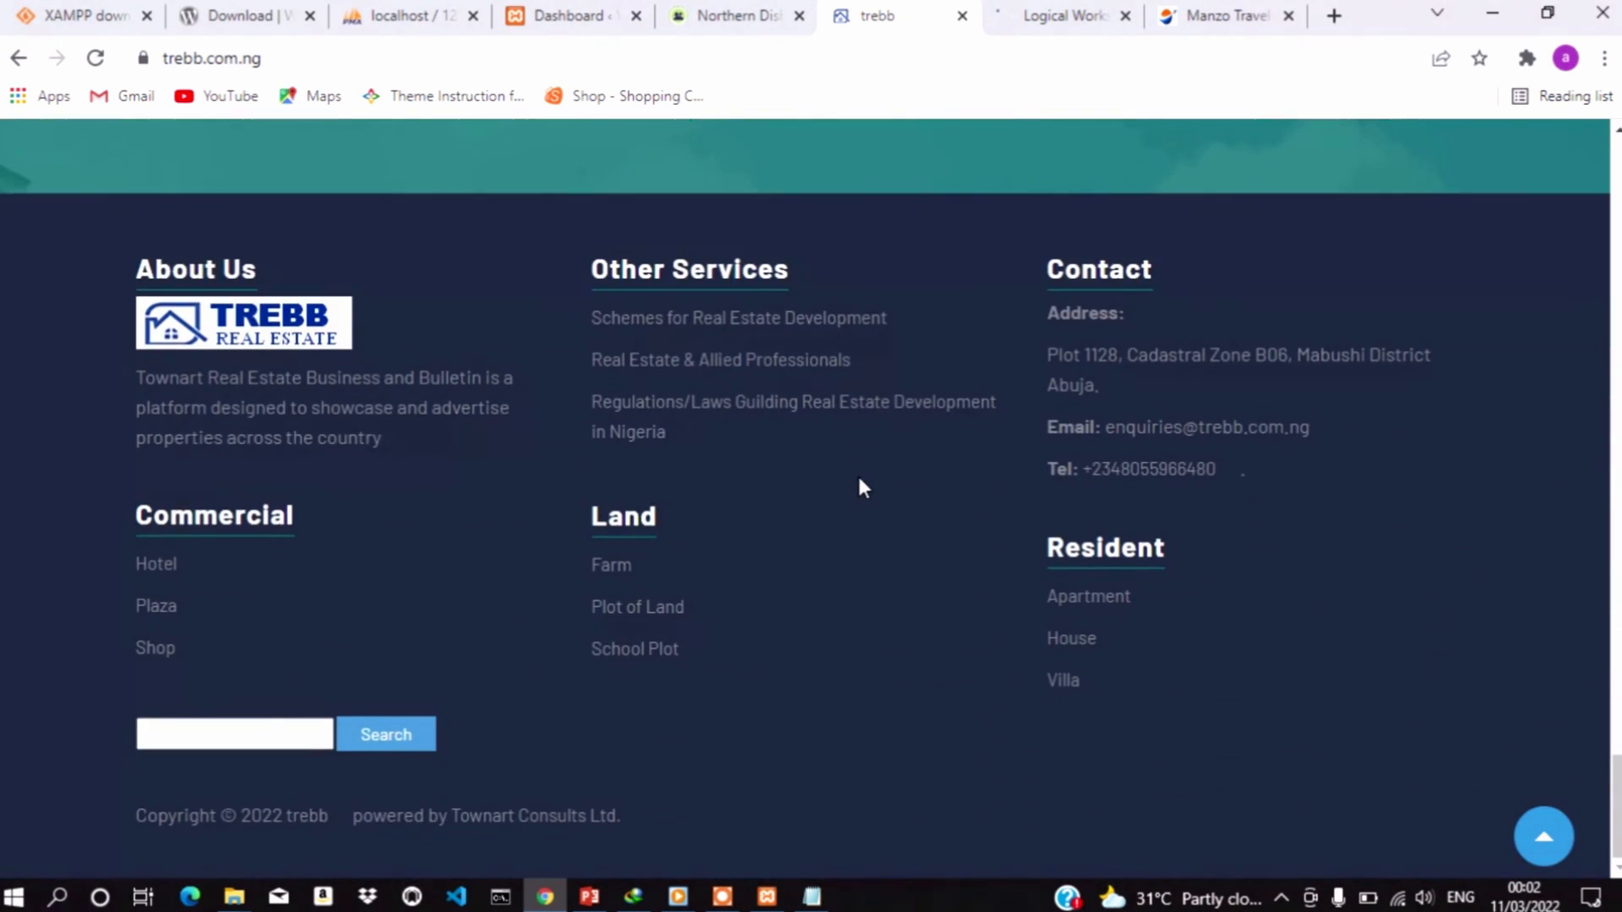
scroll(858, 474, up, 20)
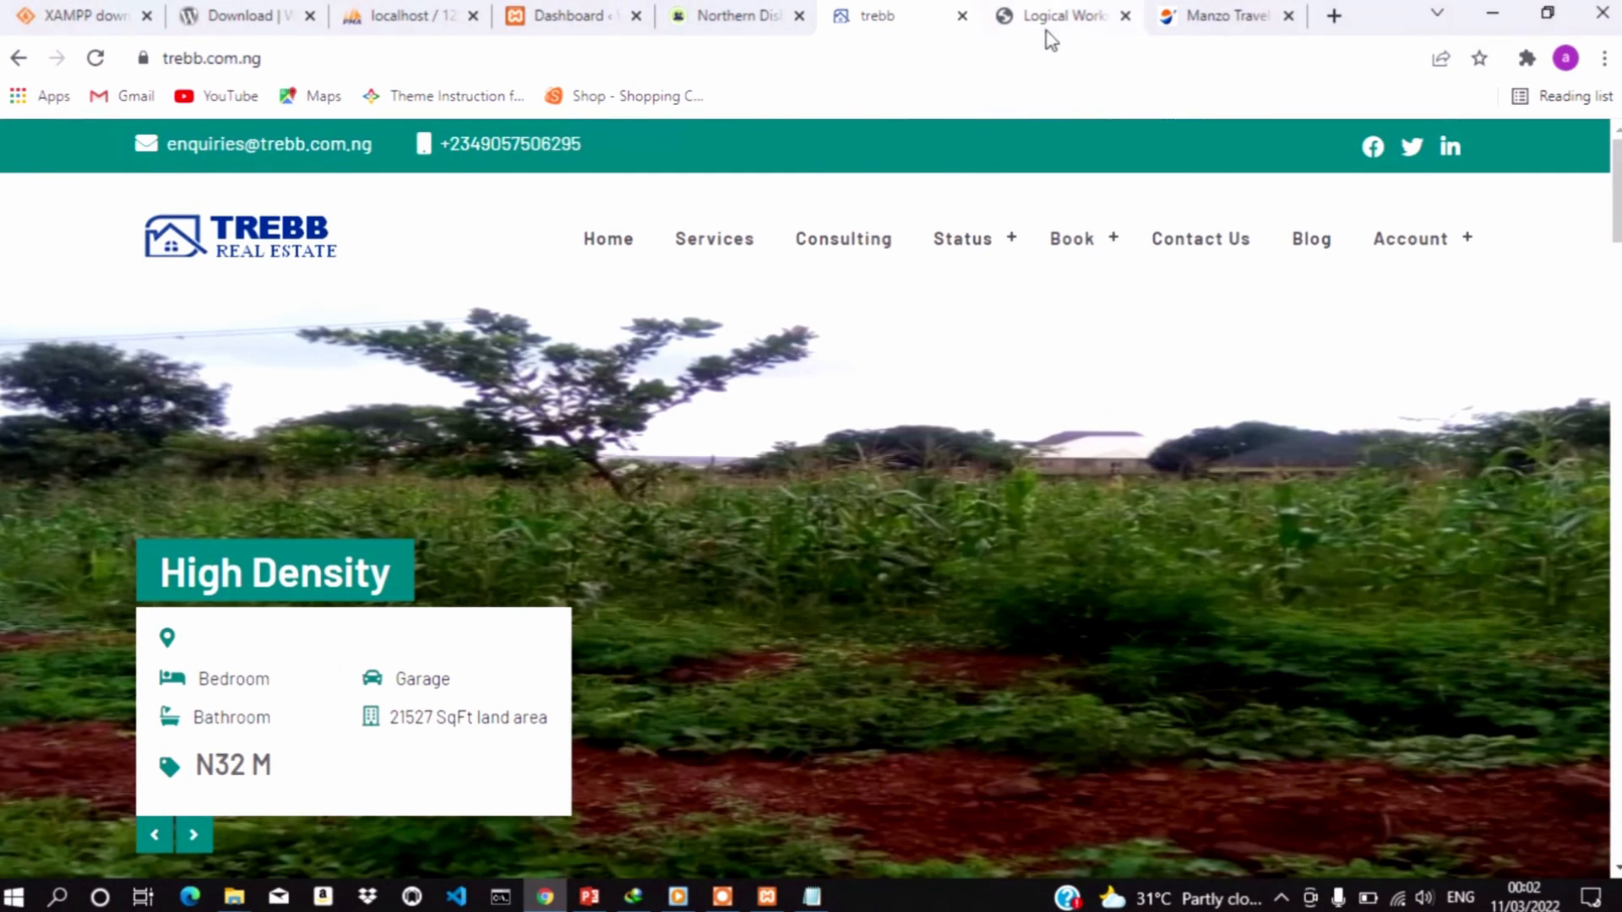
click(1063, 17)
Scroll through the Logical Works homepage toward the bottom and back to the top
scroll(941, 427, down, 5)
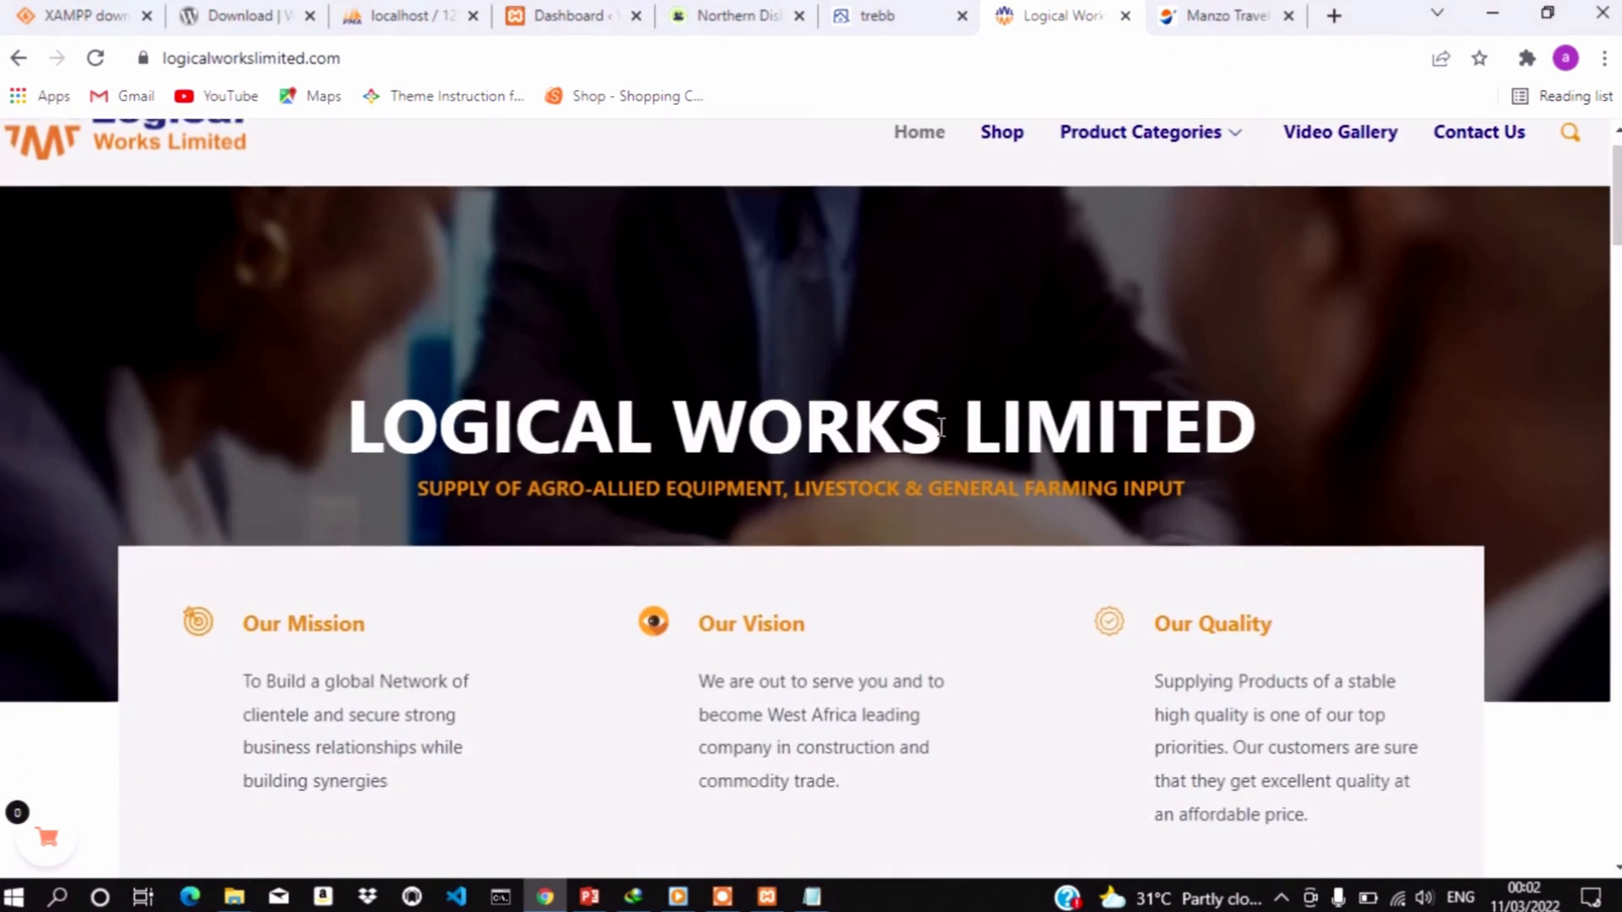
scroll(944, 437, down, 3)
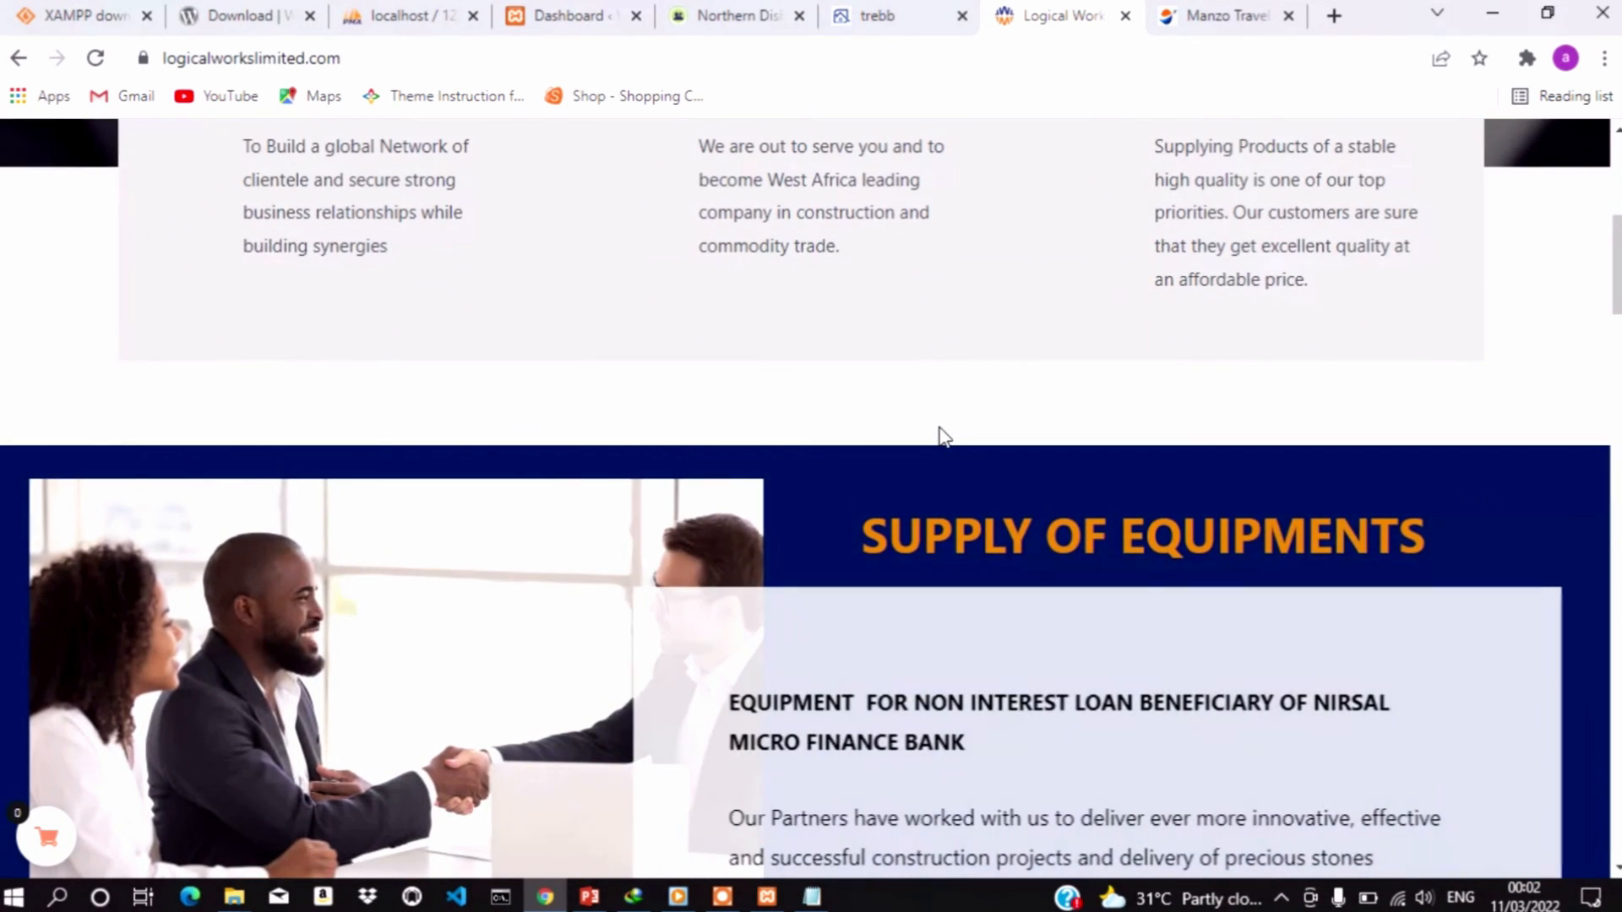
scroll(944, 436, down, 4)
scroll(943, 436, down, 1)
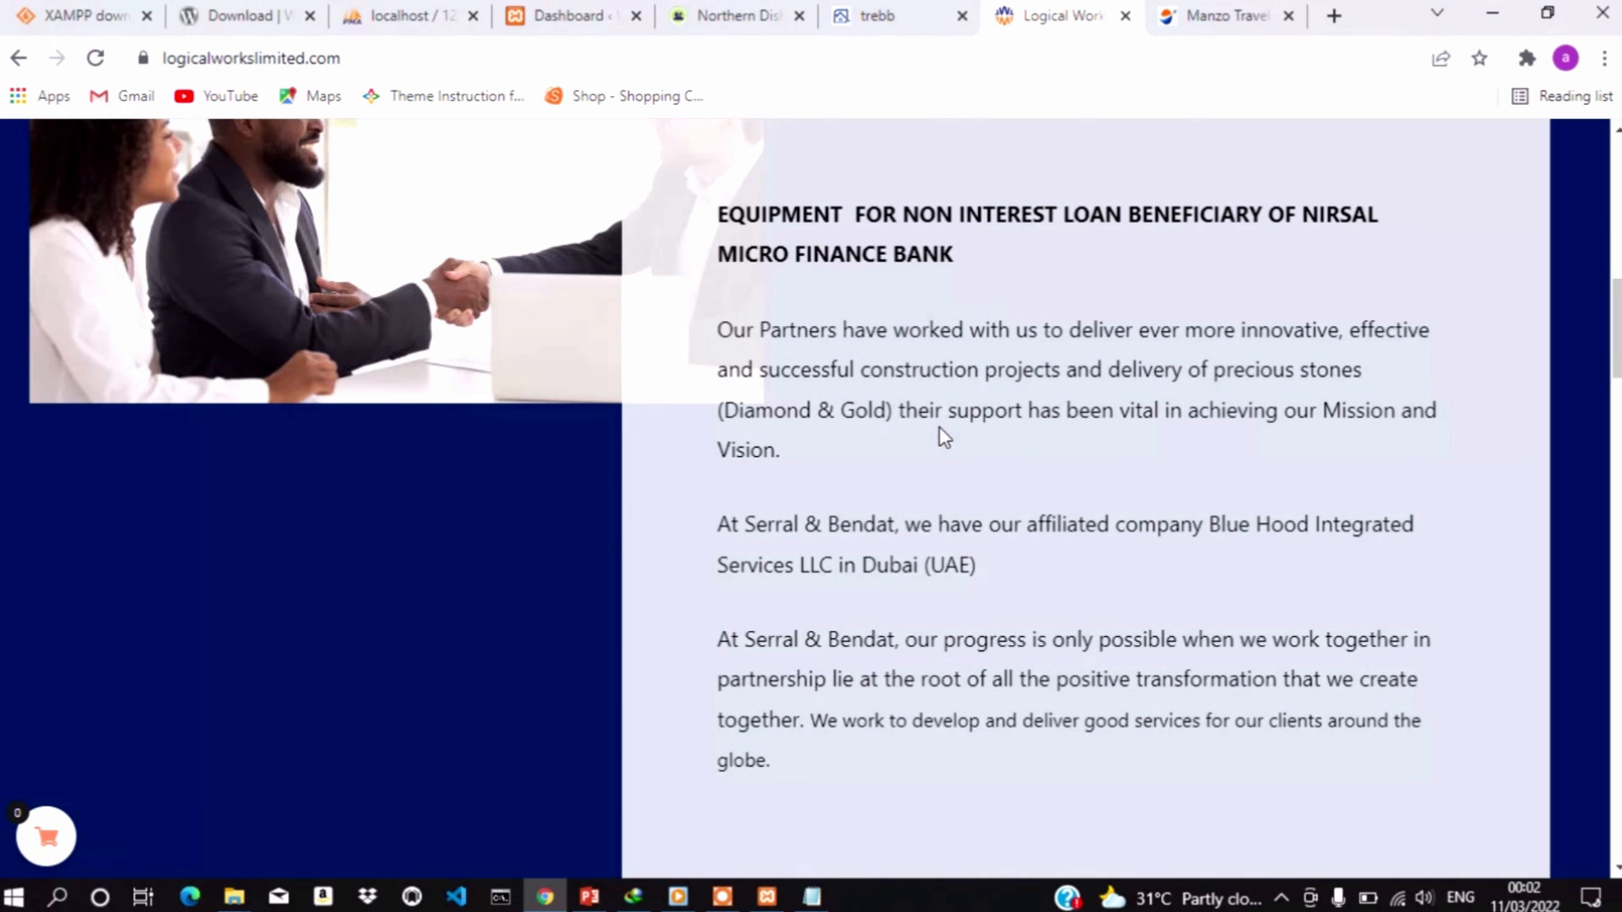
scroll(944, 436, down, 7)
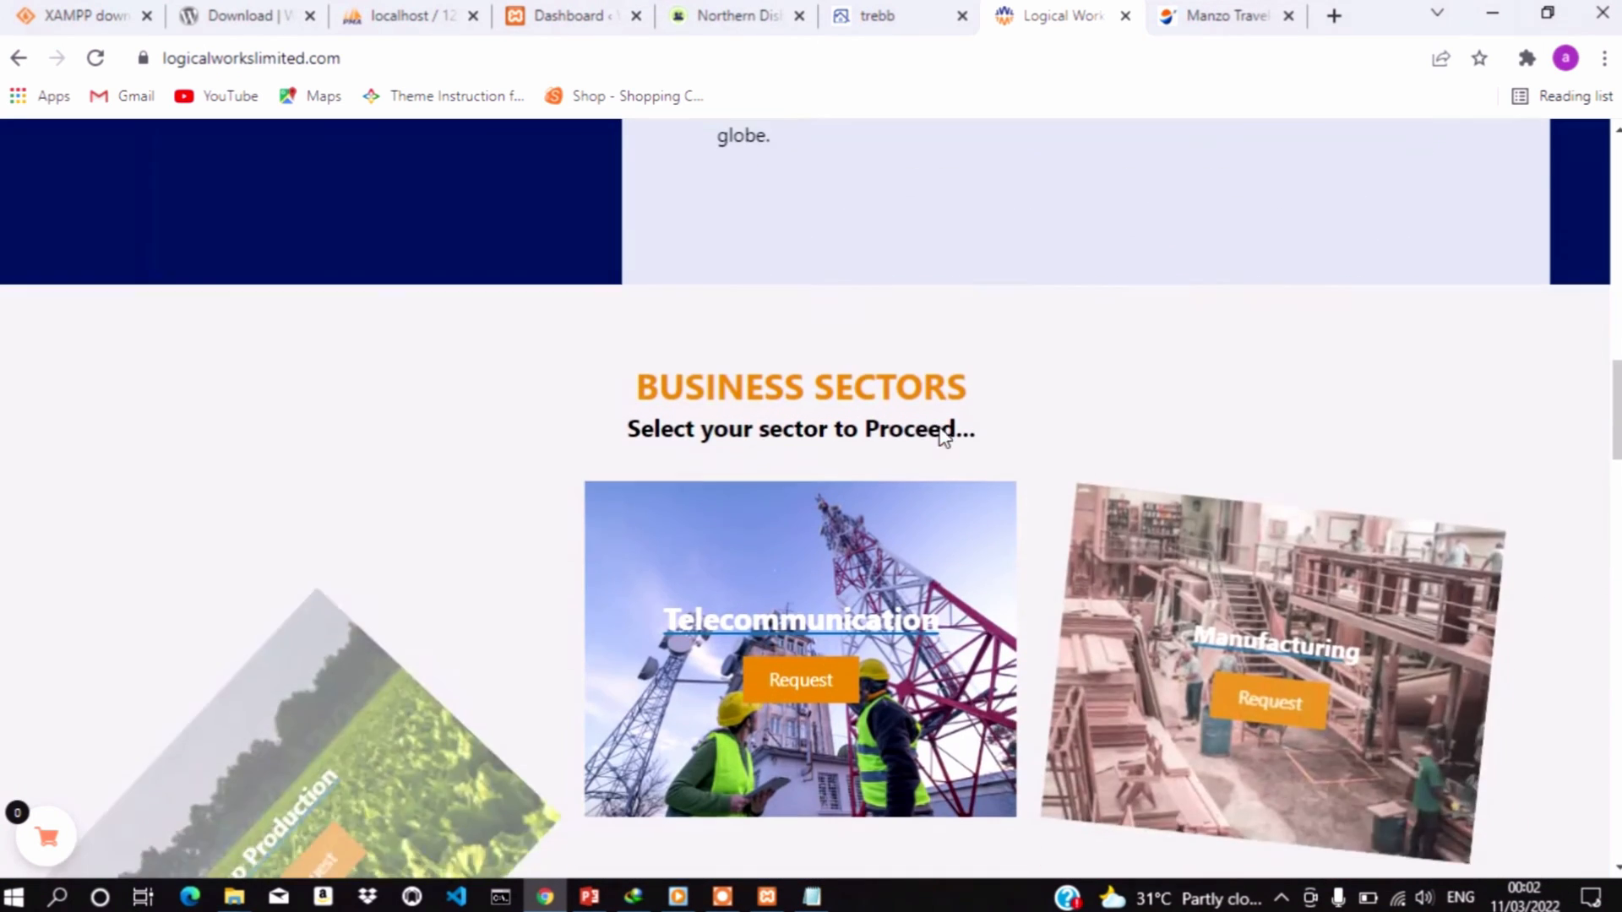
scroll(944, 433, down, 3)
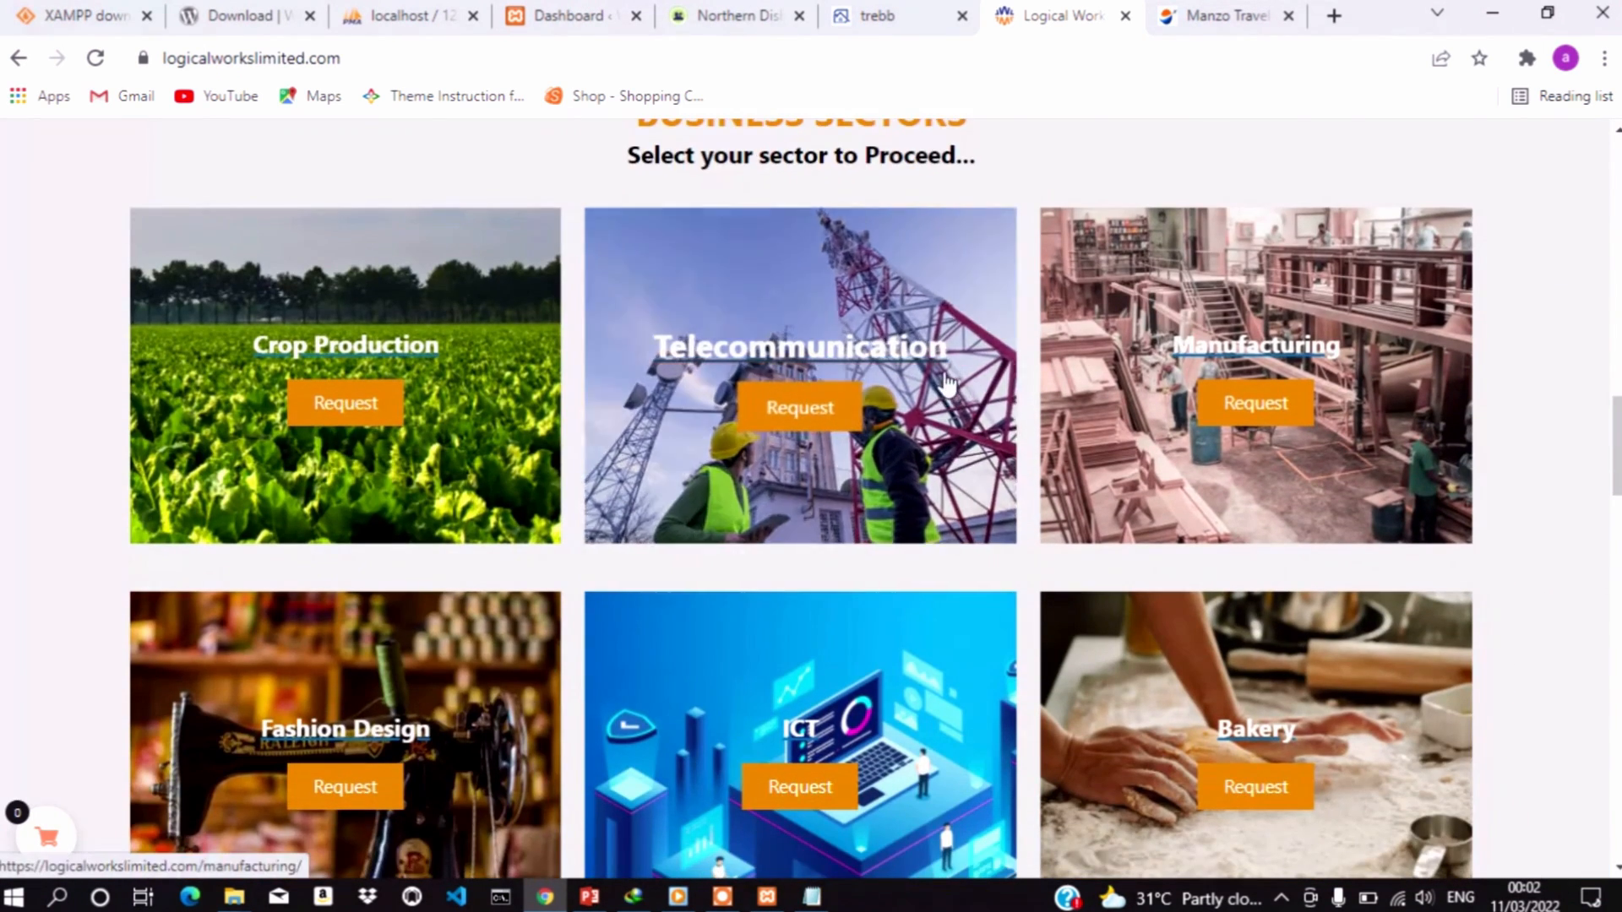
scroll(946, 382, down, 11)
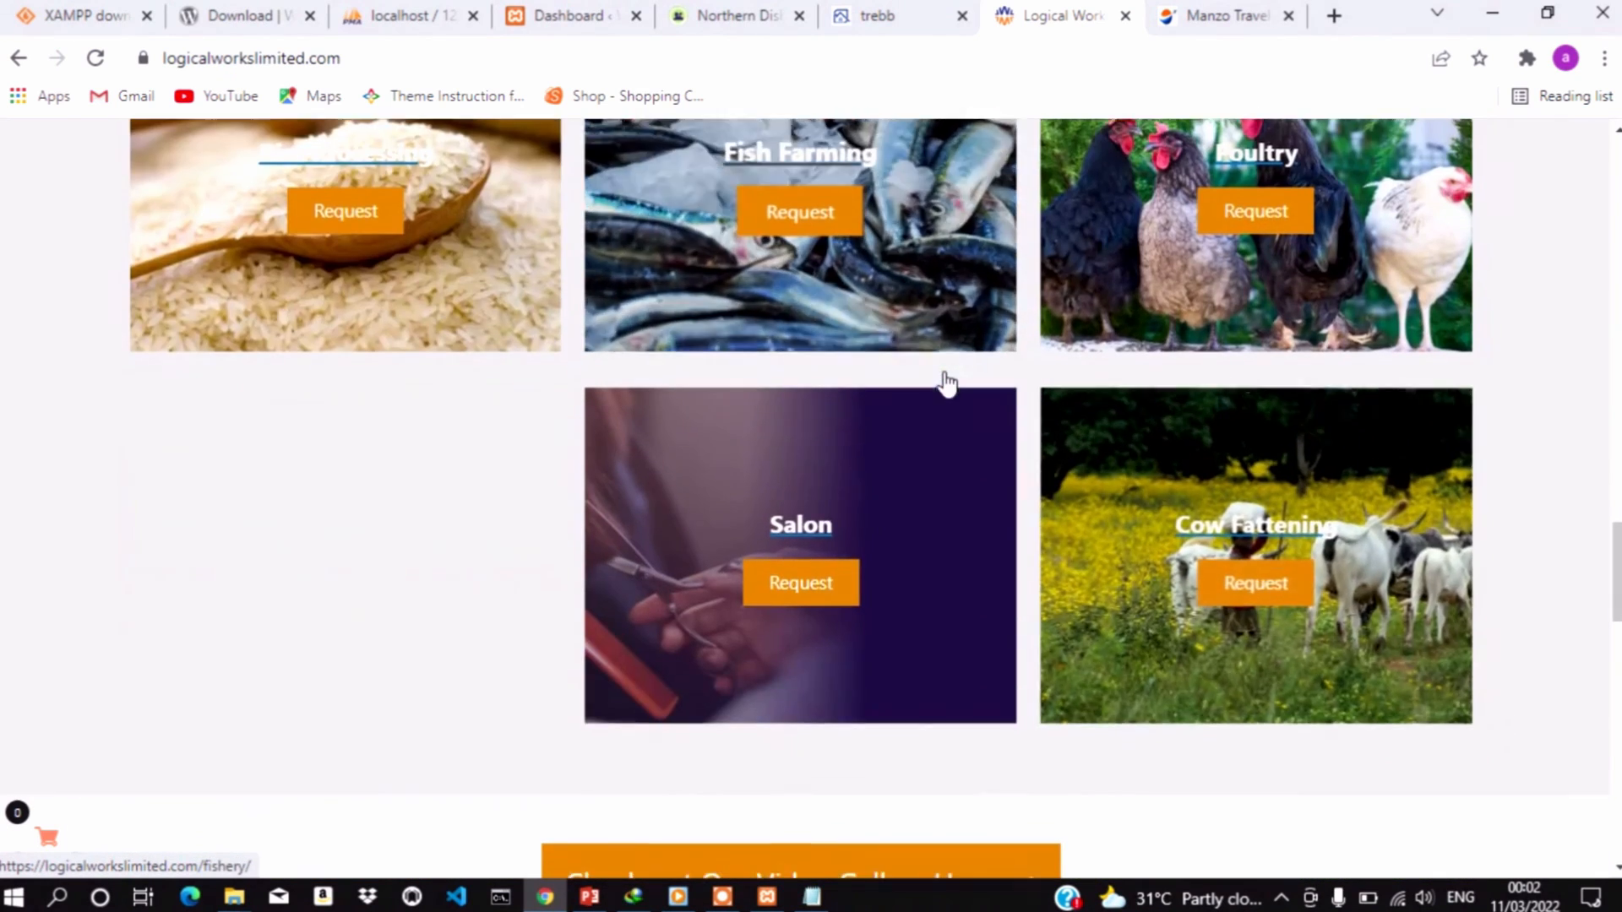
scroll(946, 382, down, 10)
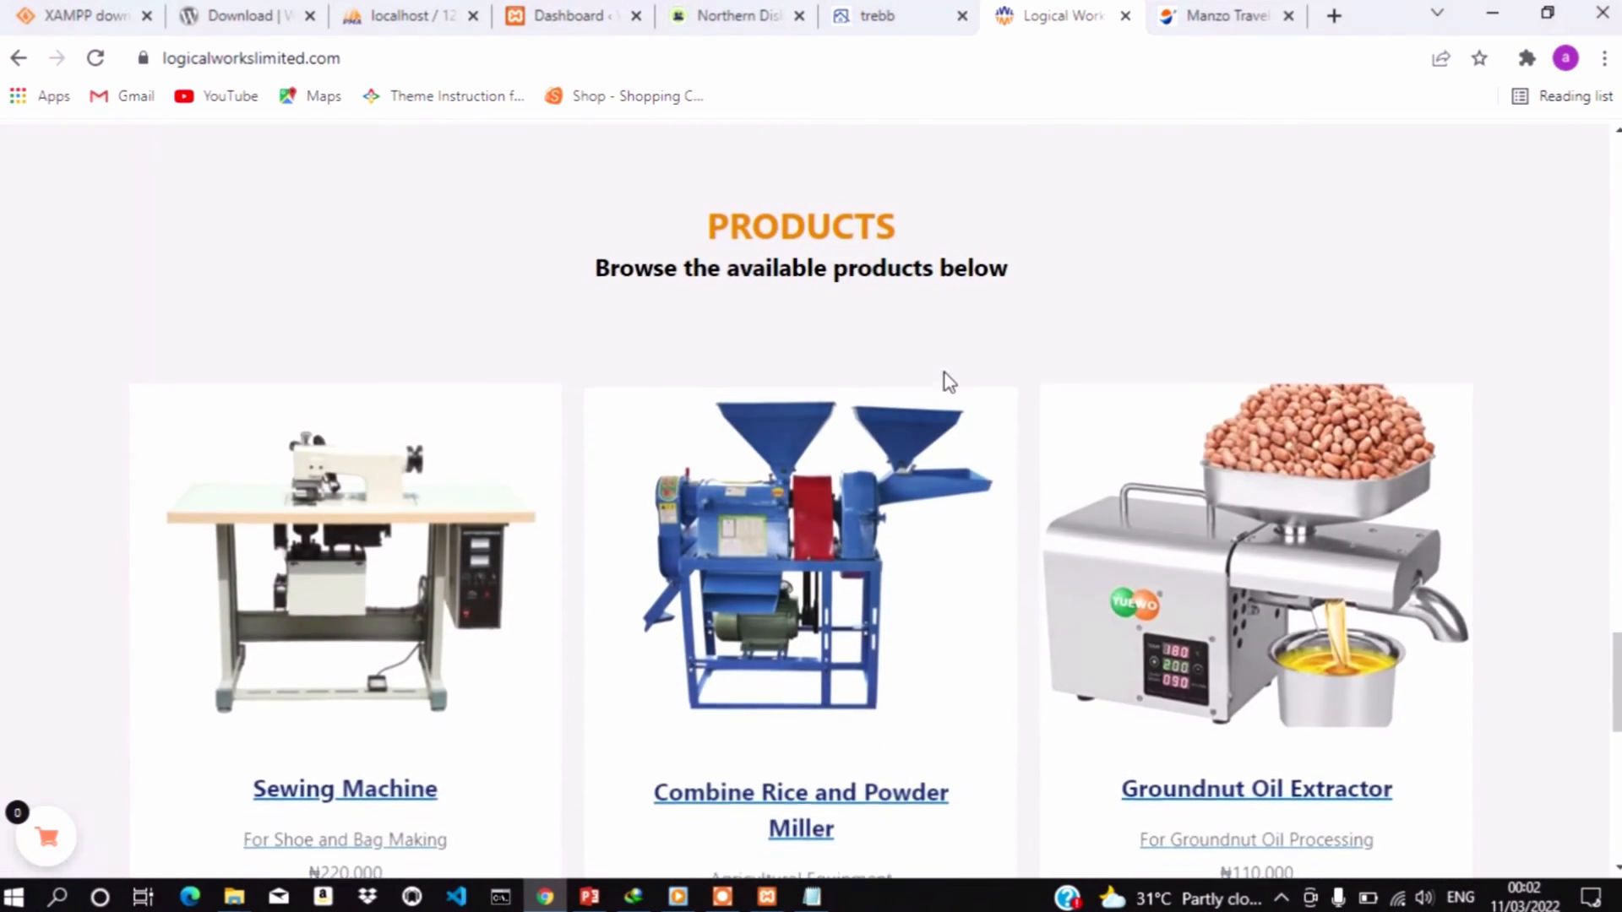
scroll(946, 382, down, 7)
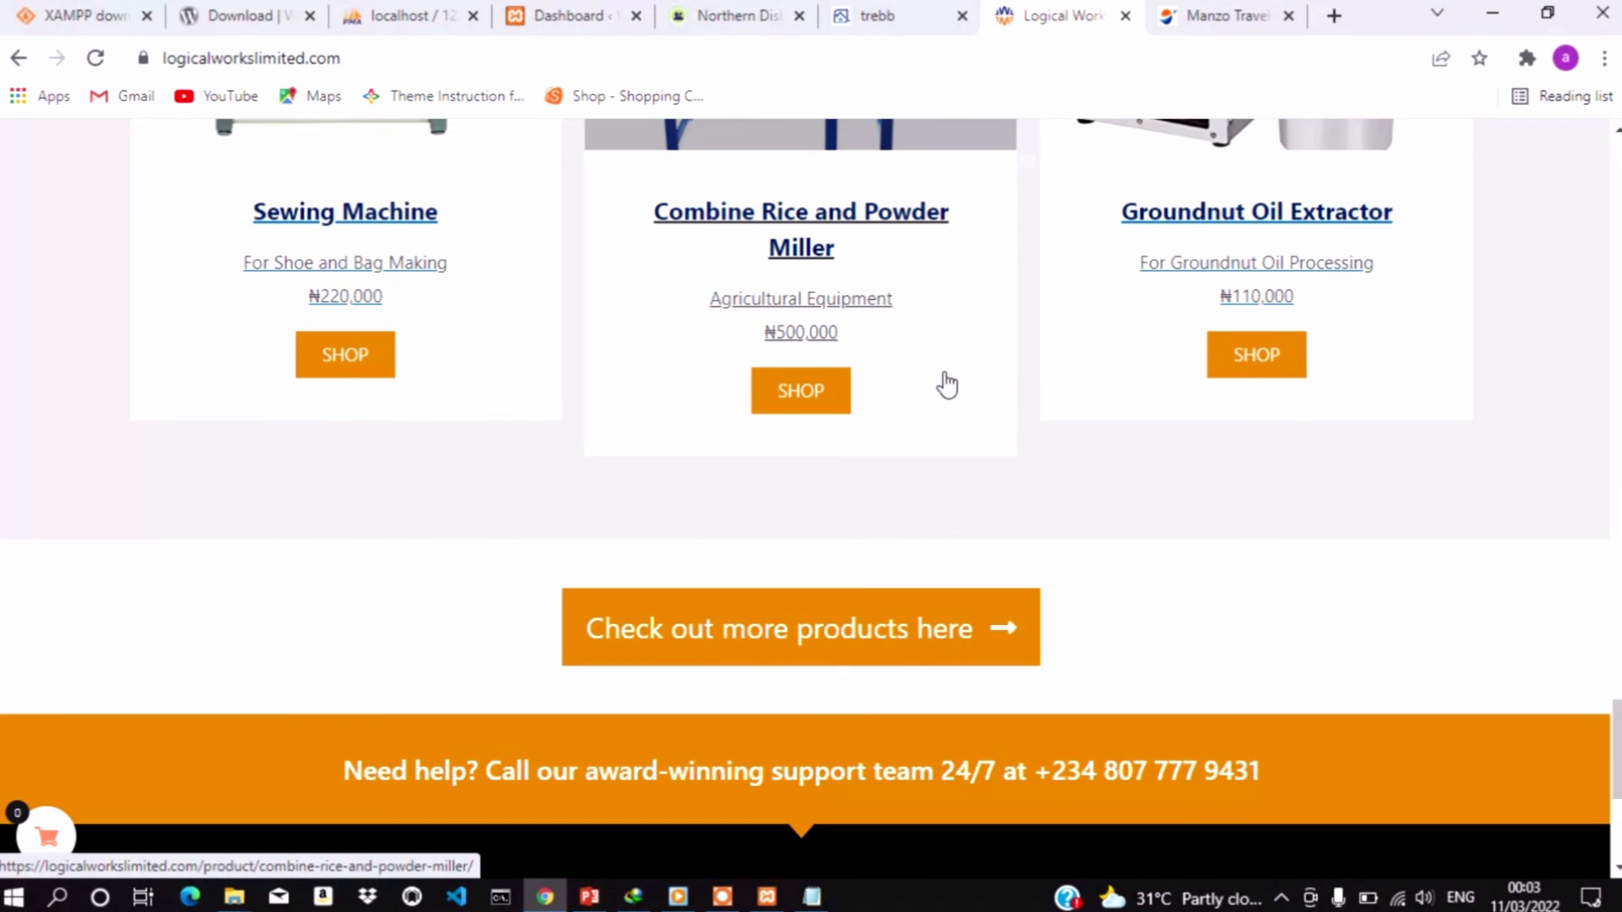
scroll(946, 384, down, 5)
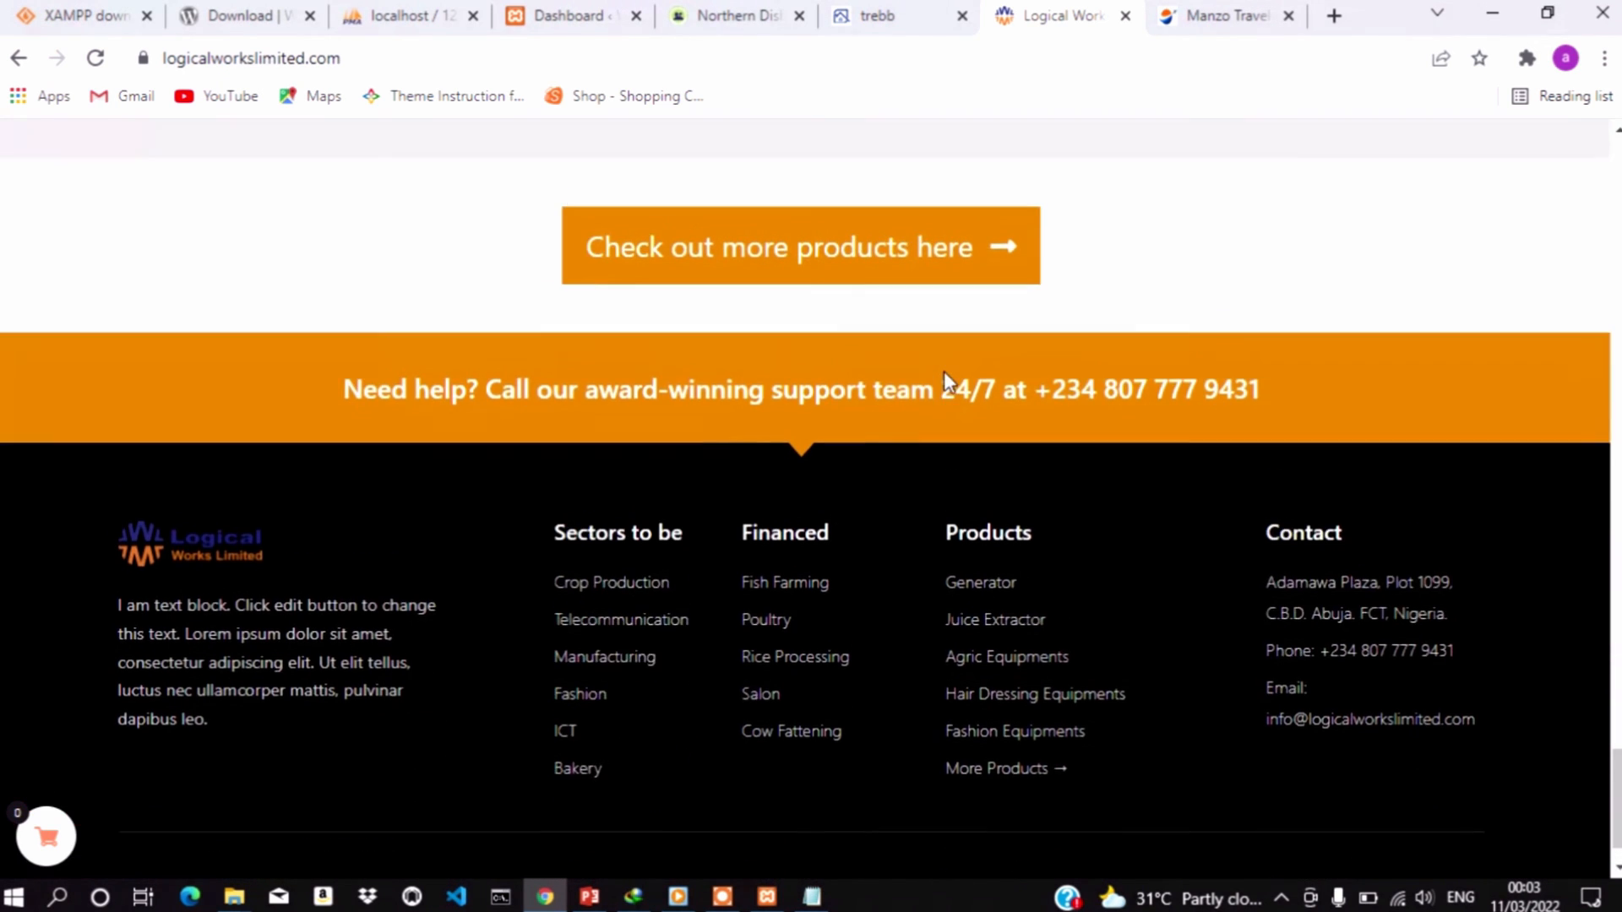
scroll(944, 371, up, 9)
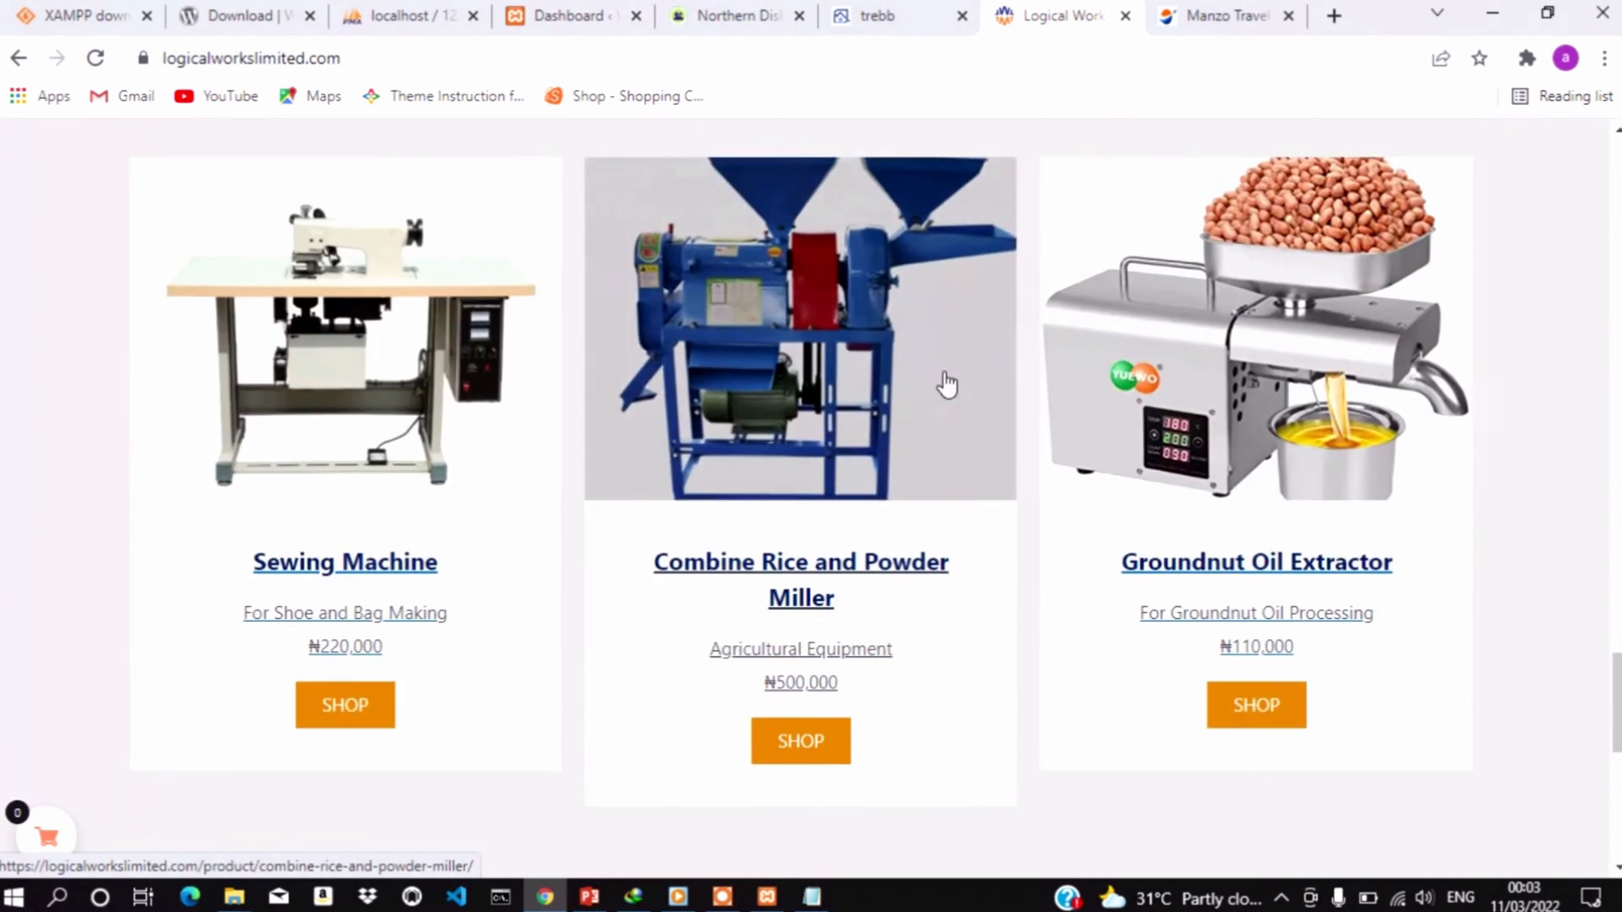
scroll(946, 384, up, 18)
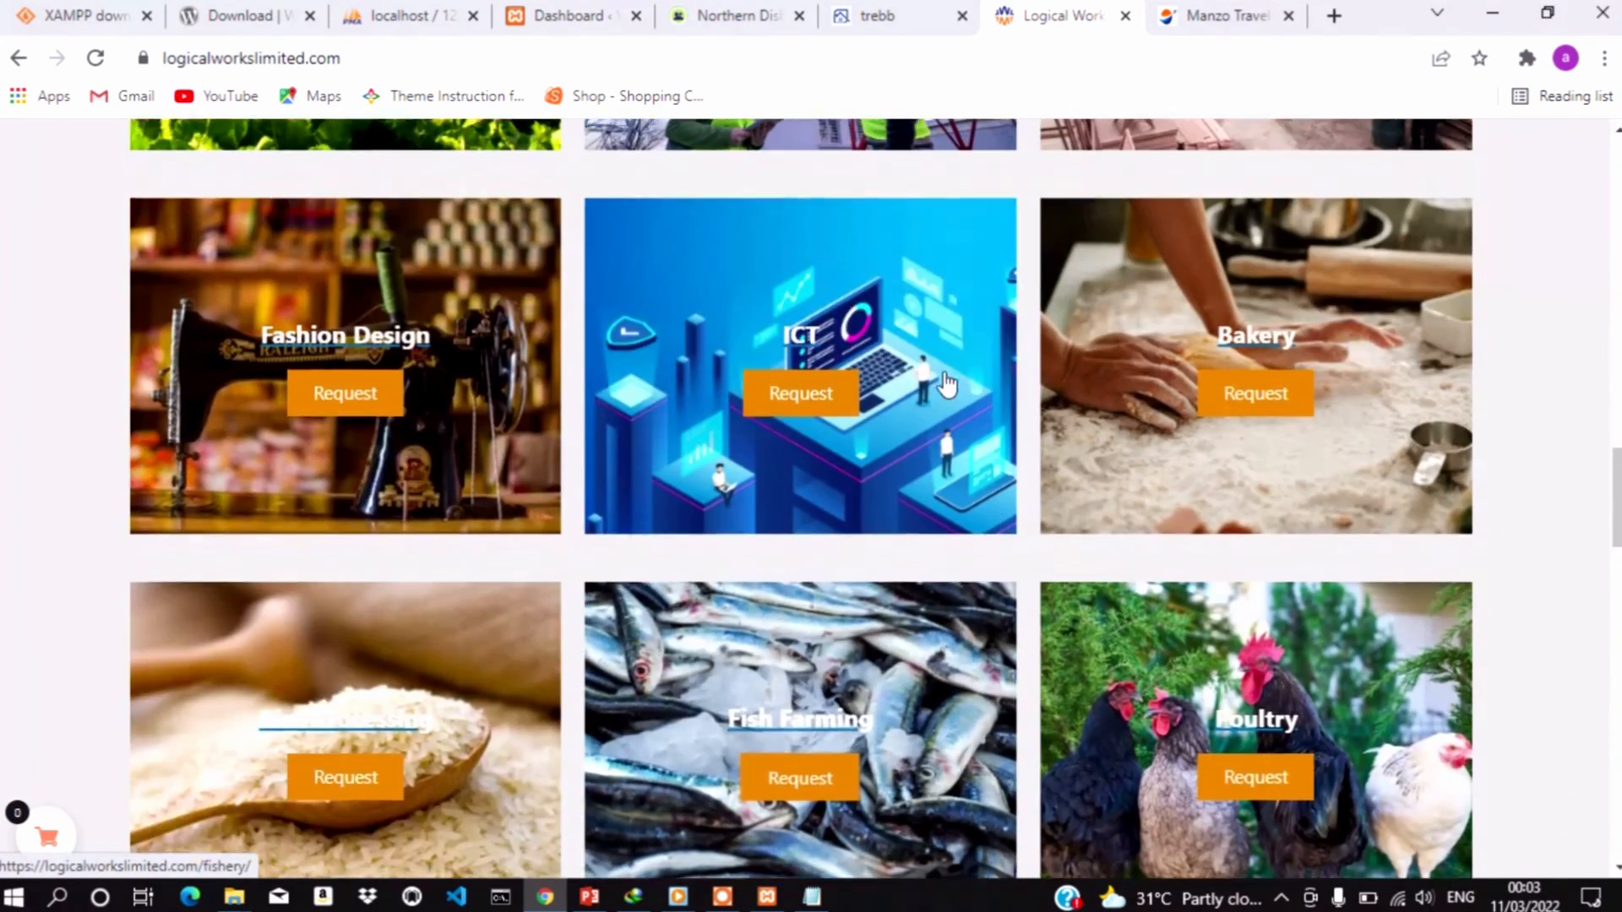
scroll(946, 384, up, 11)
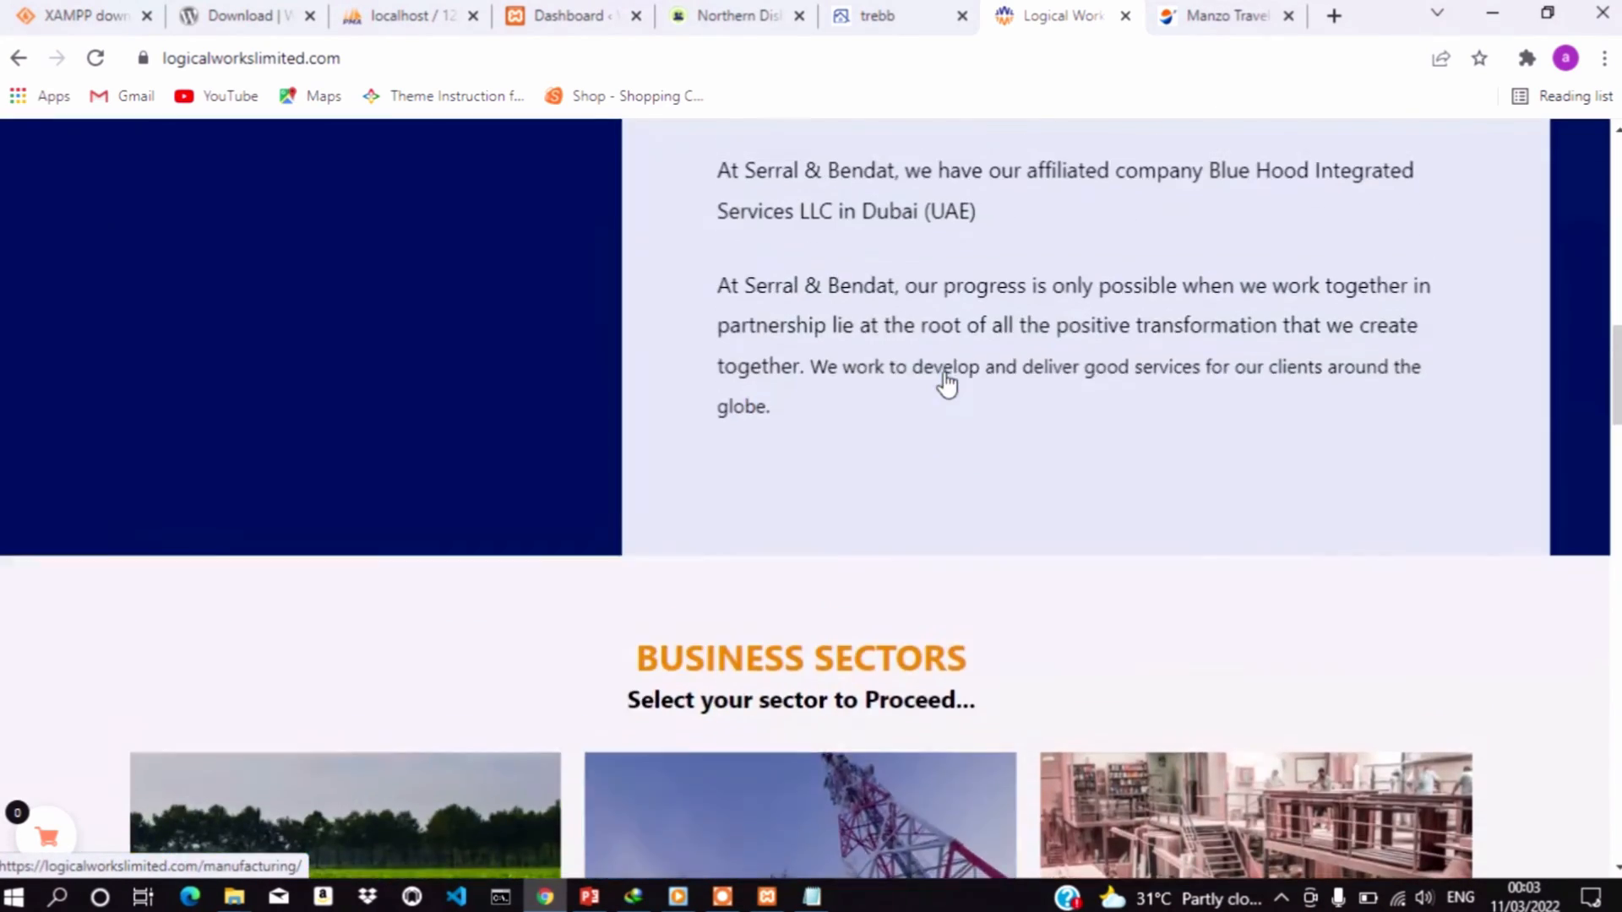
scroll(946, 384, up, 14)
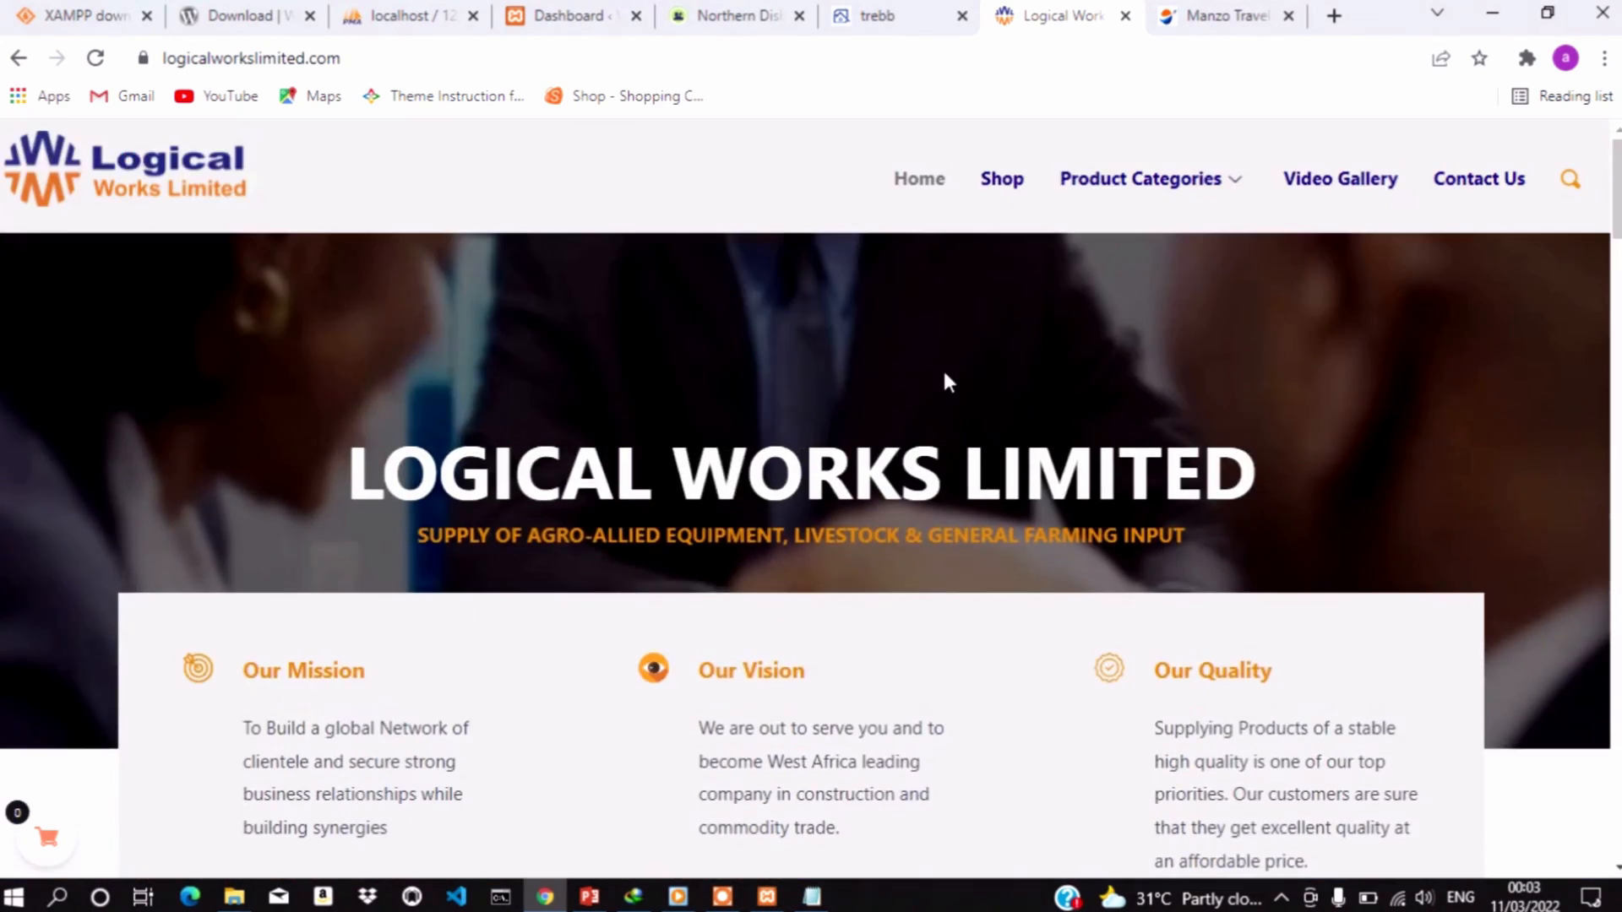
scroll(946, 385, down, 9)
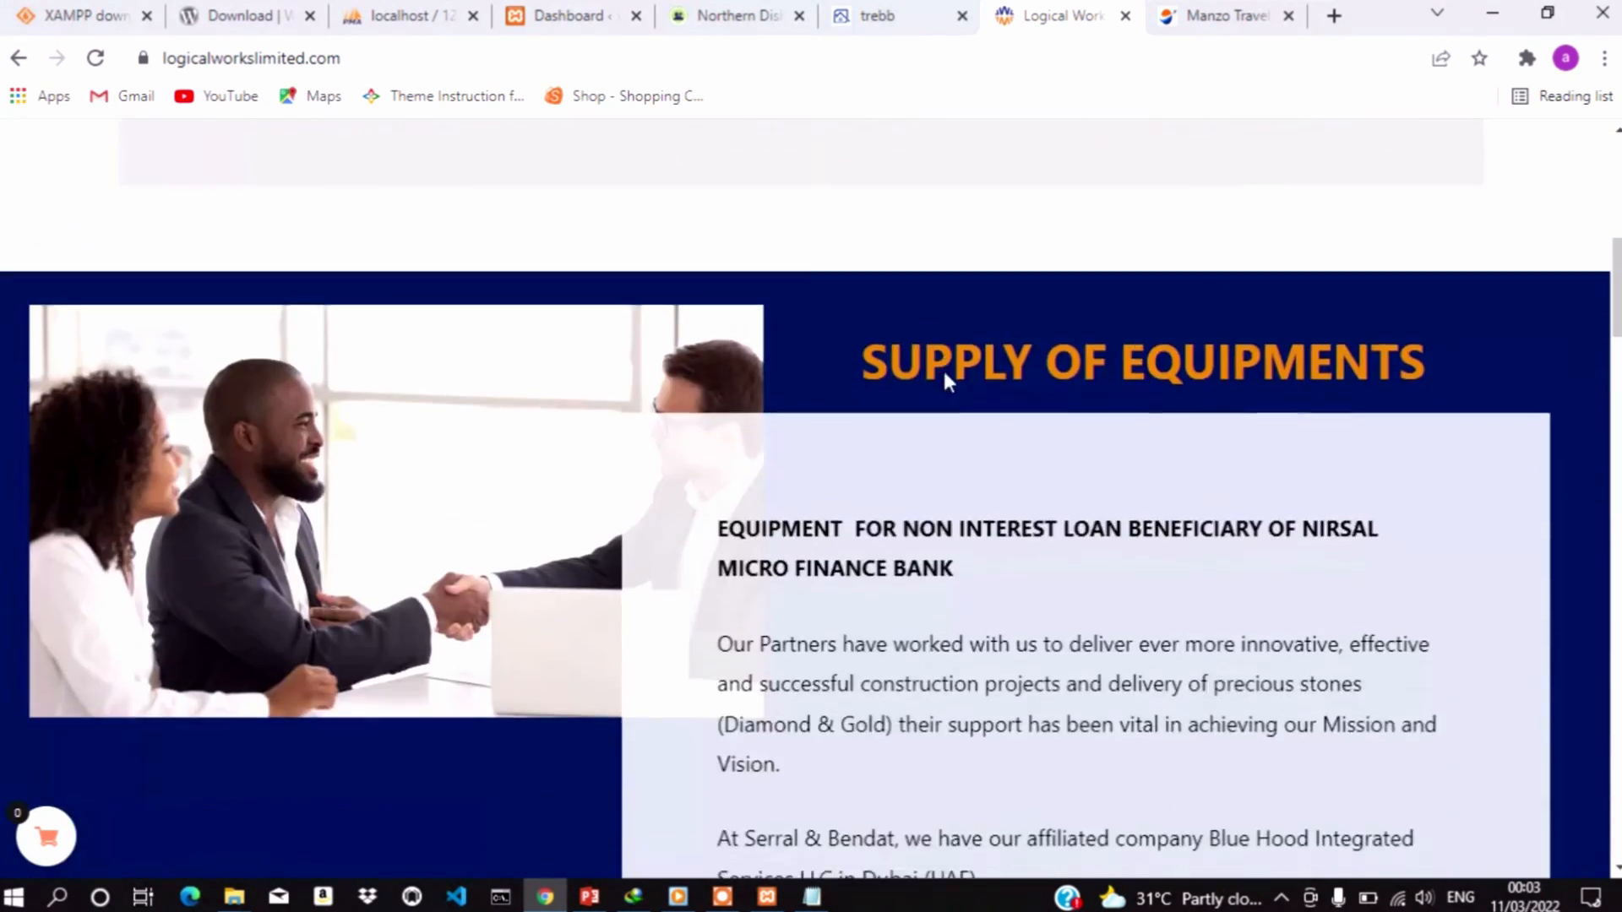
scroll(946, 382, down, 12)
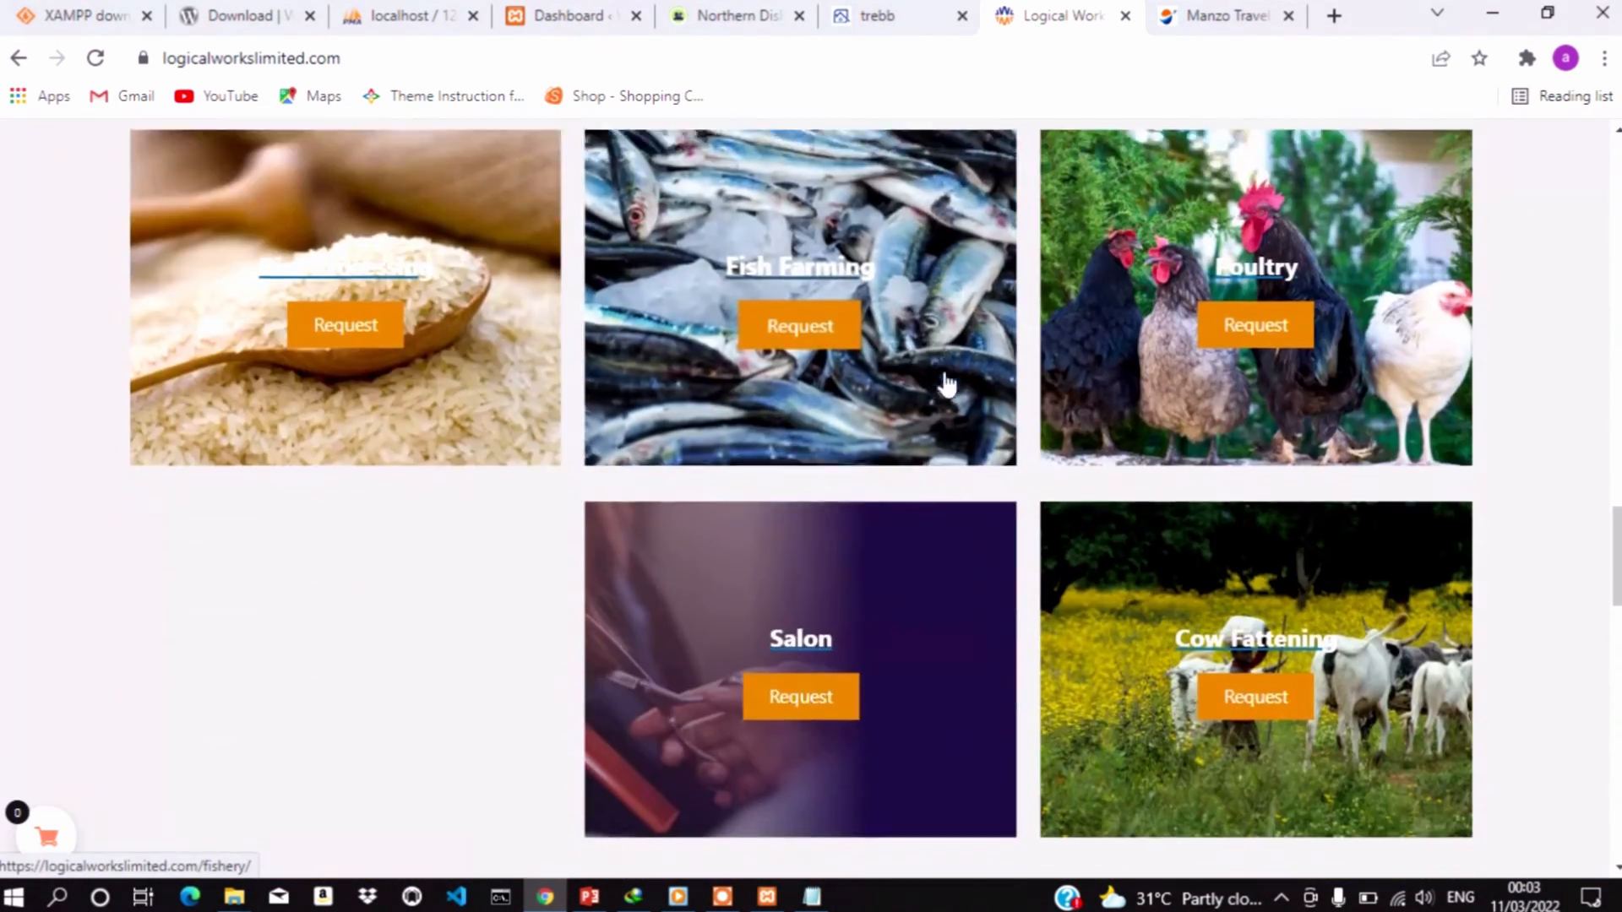
scroll(946, 385, down, 20)
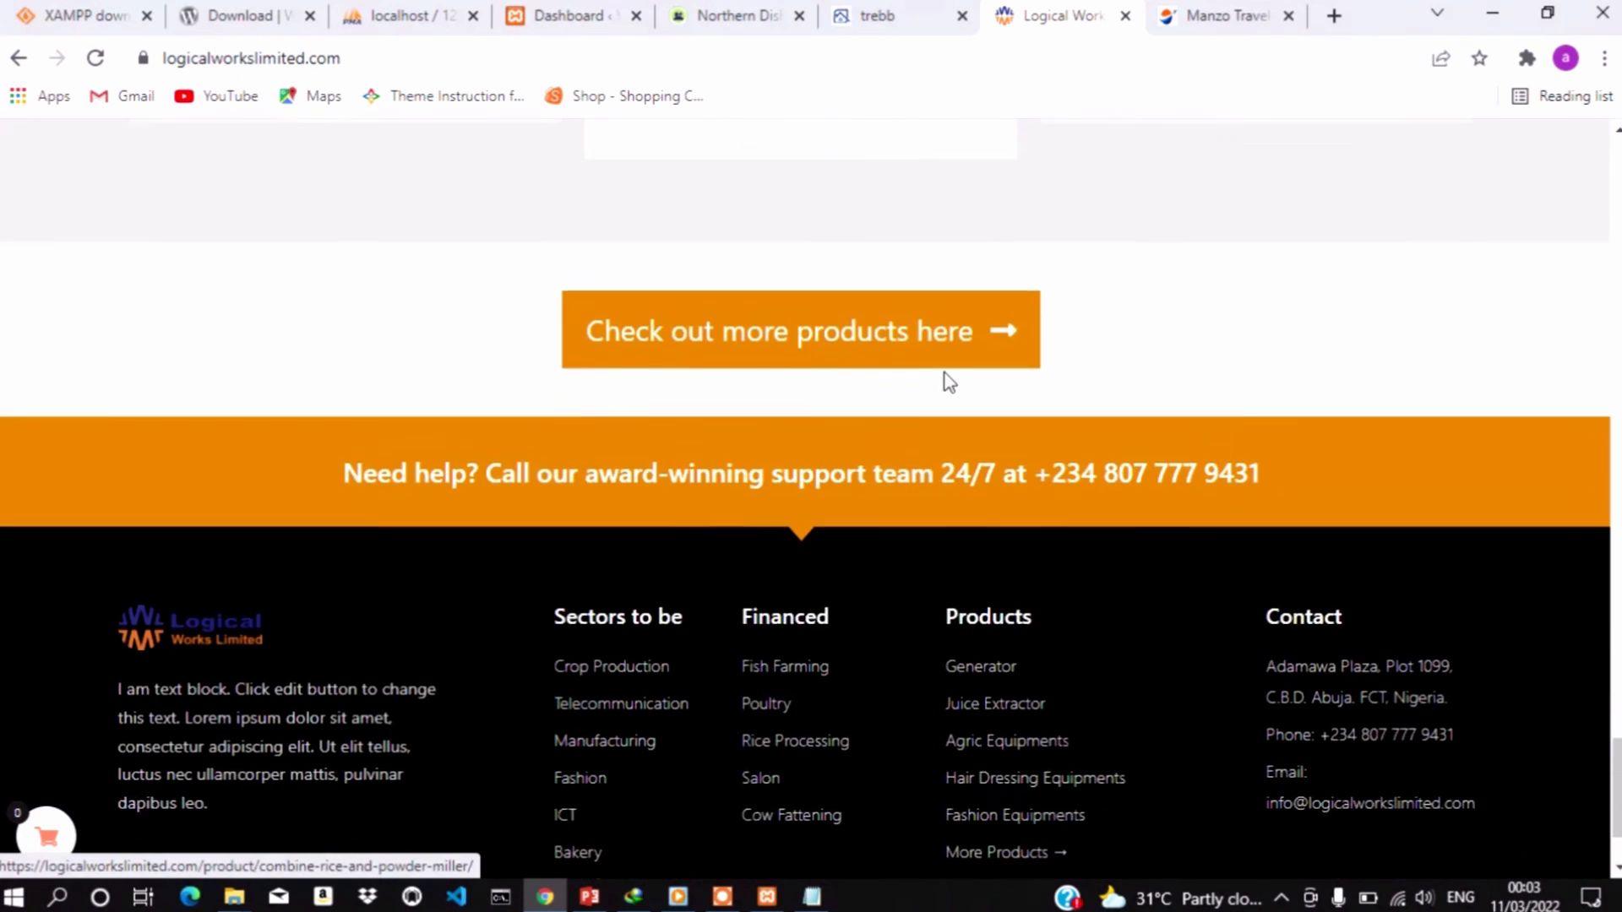
scroll(947, 382, up, 20)
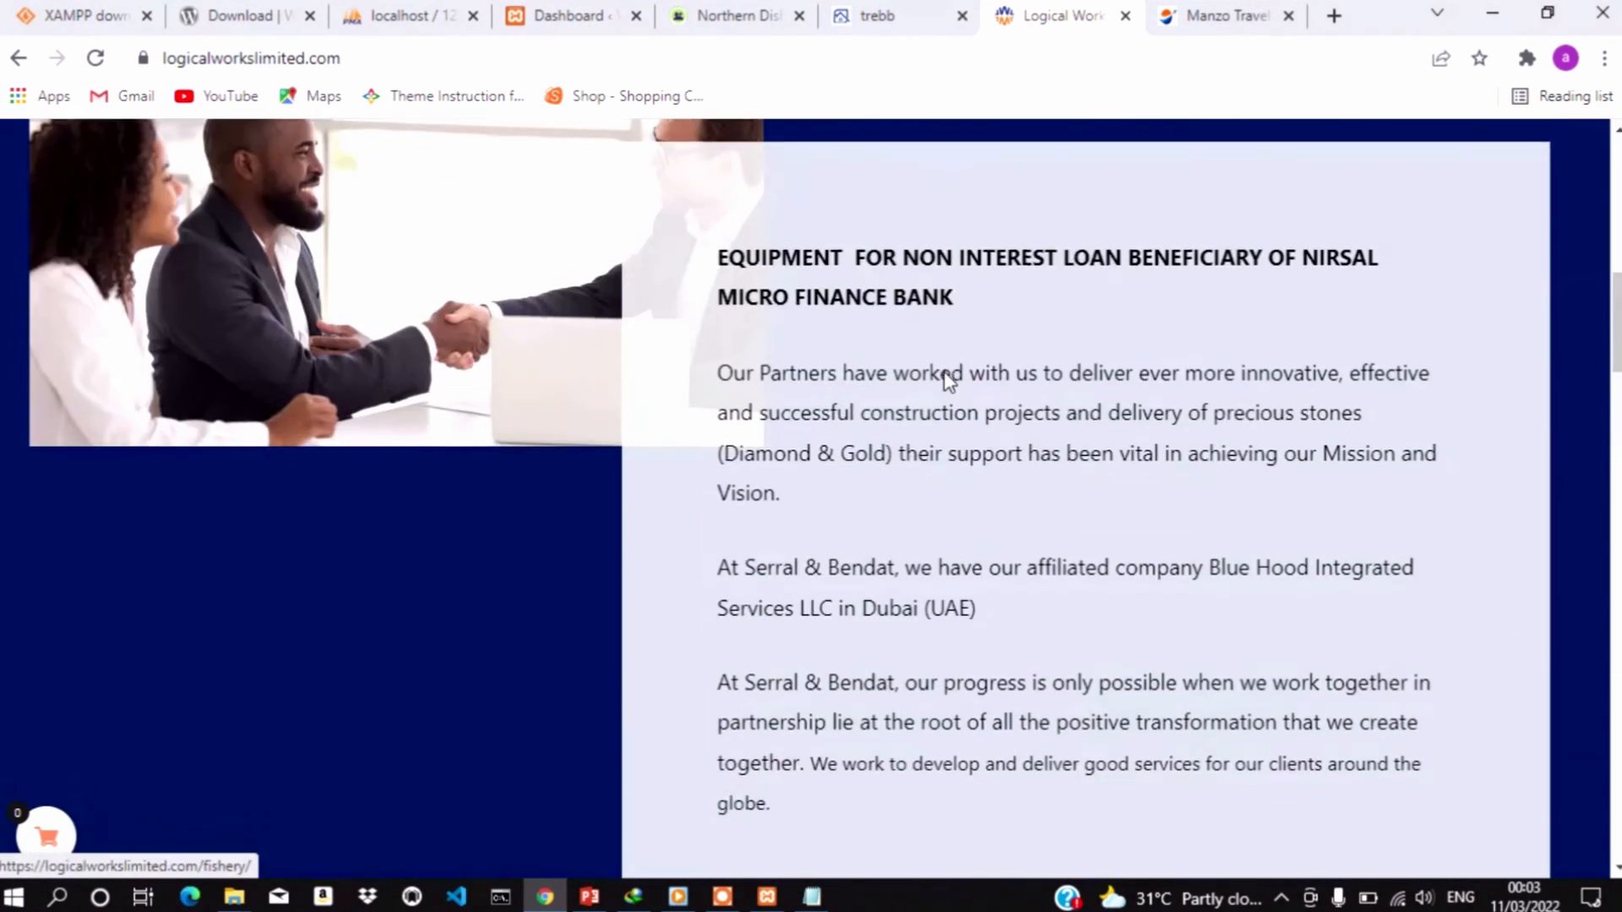
scroll(951, 382, up, 15)
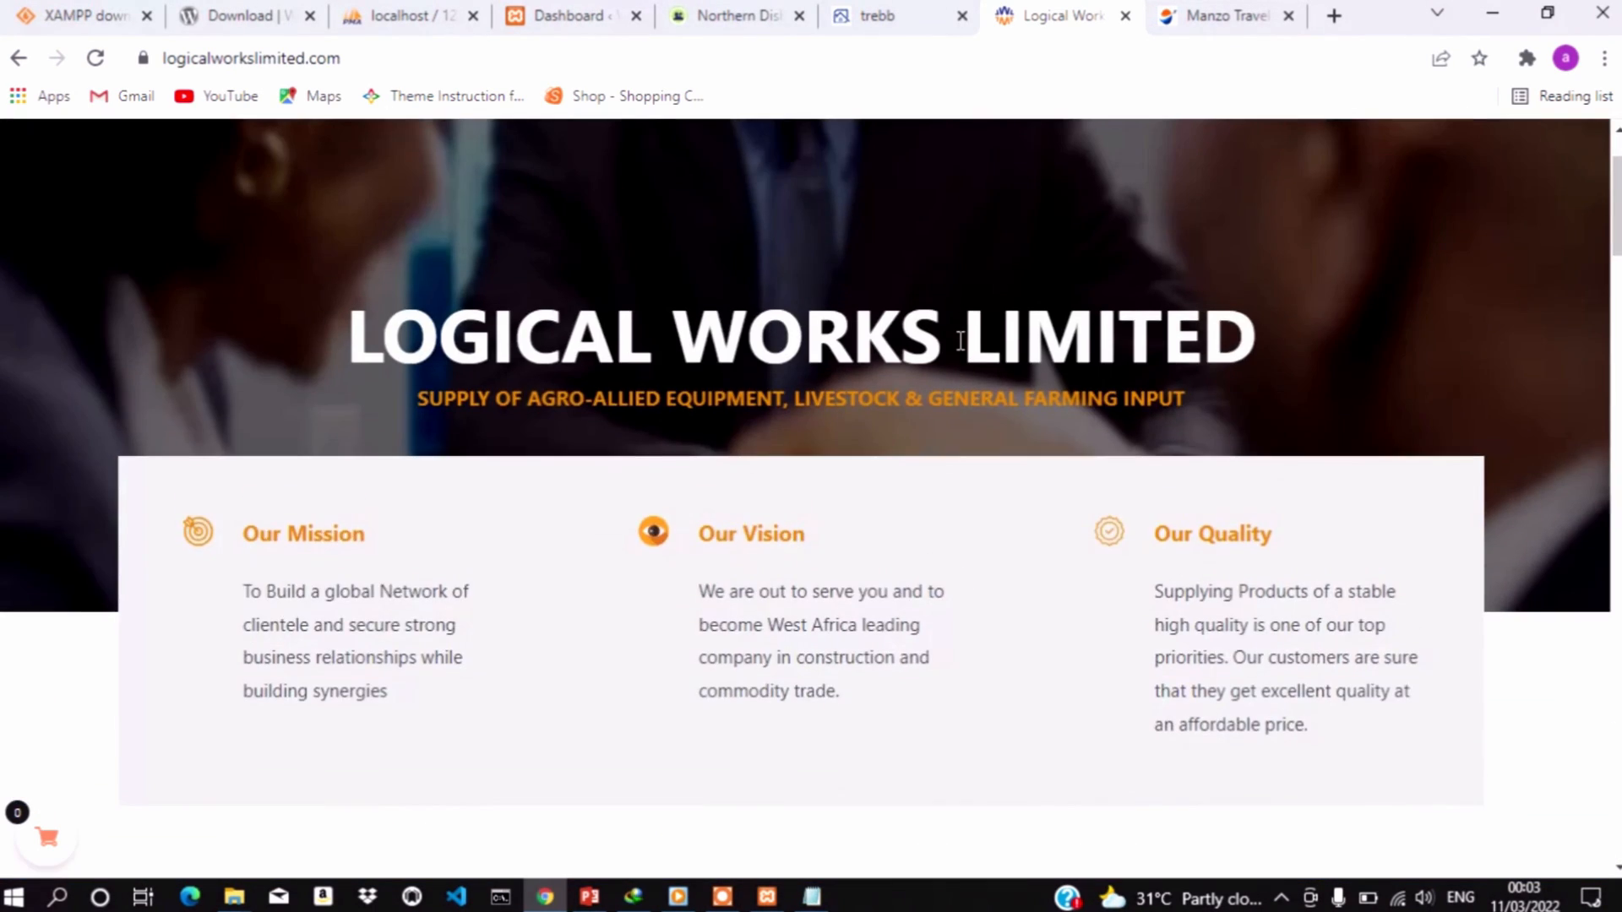
scroll(960, 340, up, 2)
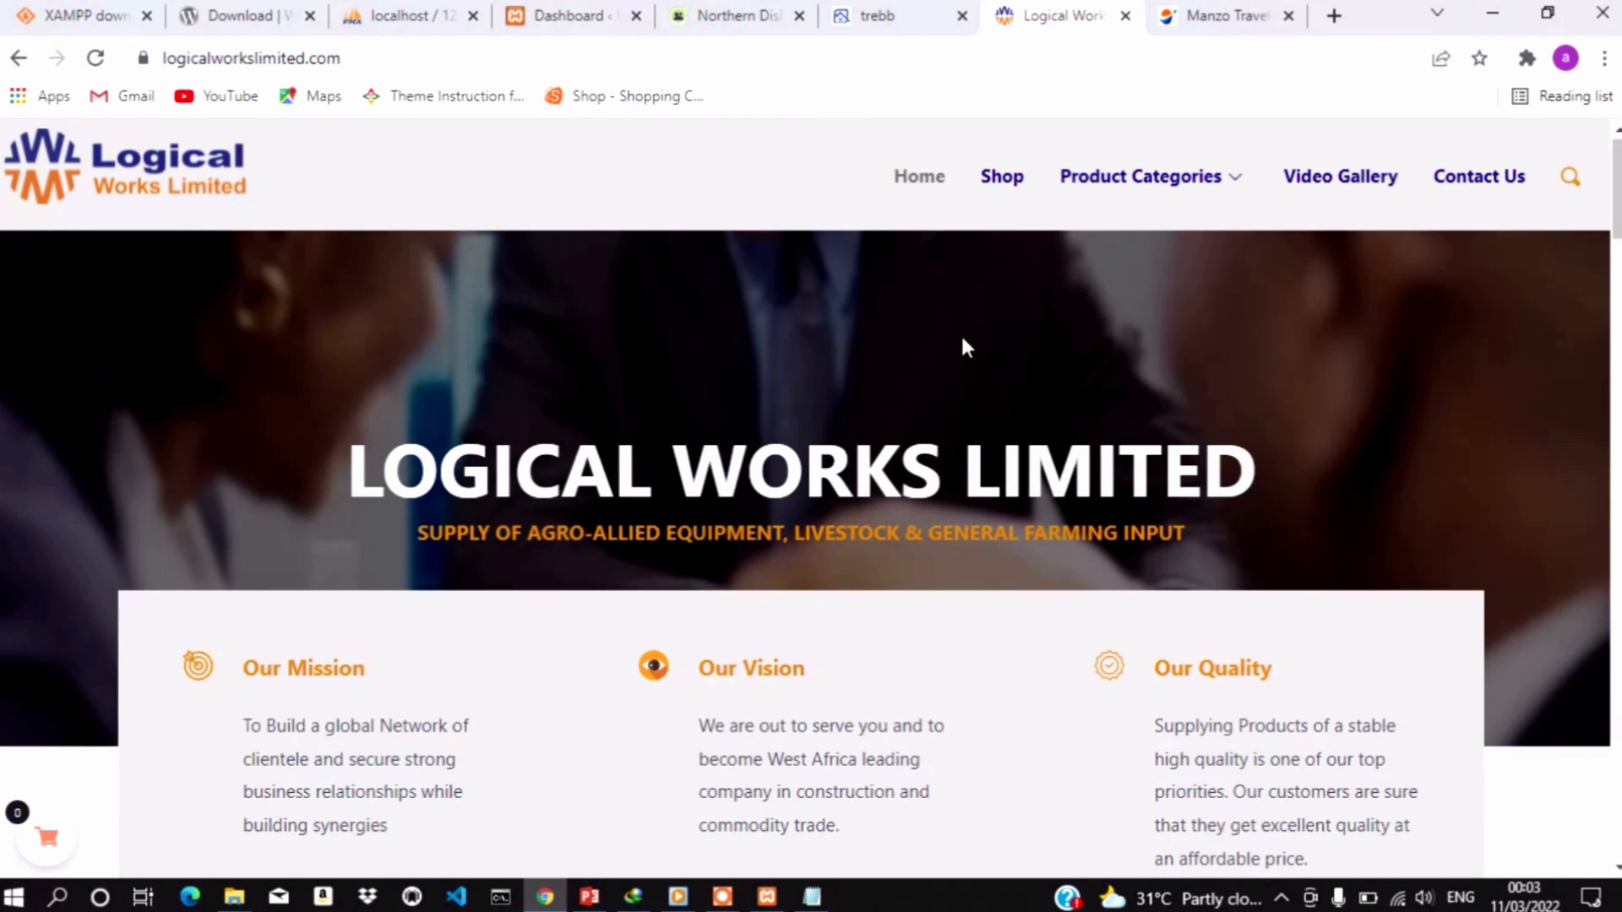
Open Agricultural Equipments from Product Categories in a new tab, then go to the Manzo Travels tab
mouse_move(1187, 190)
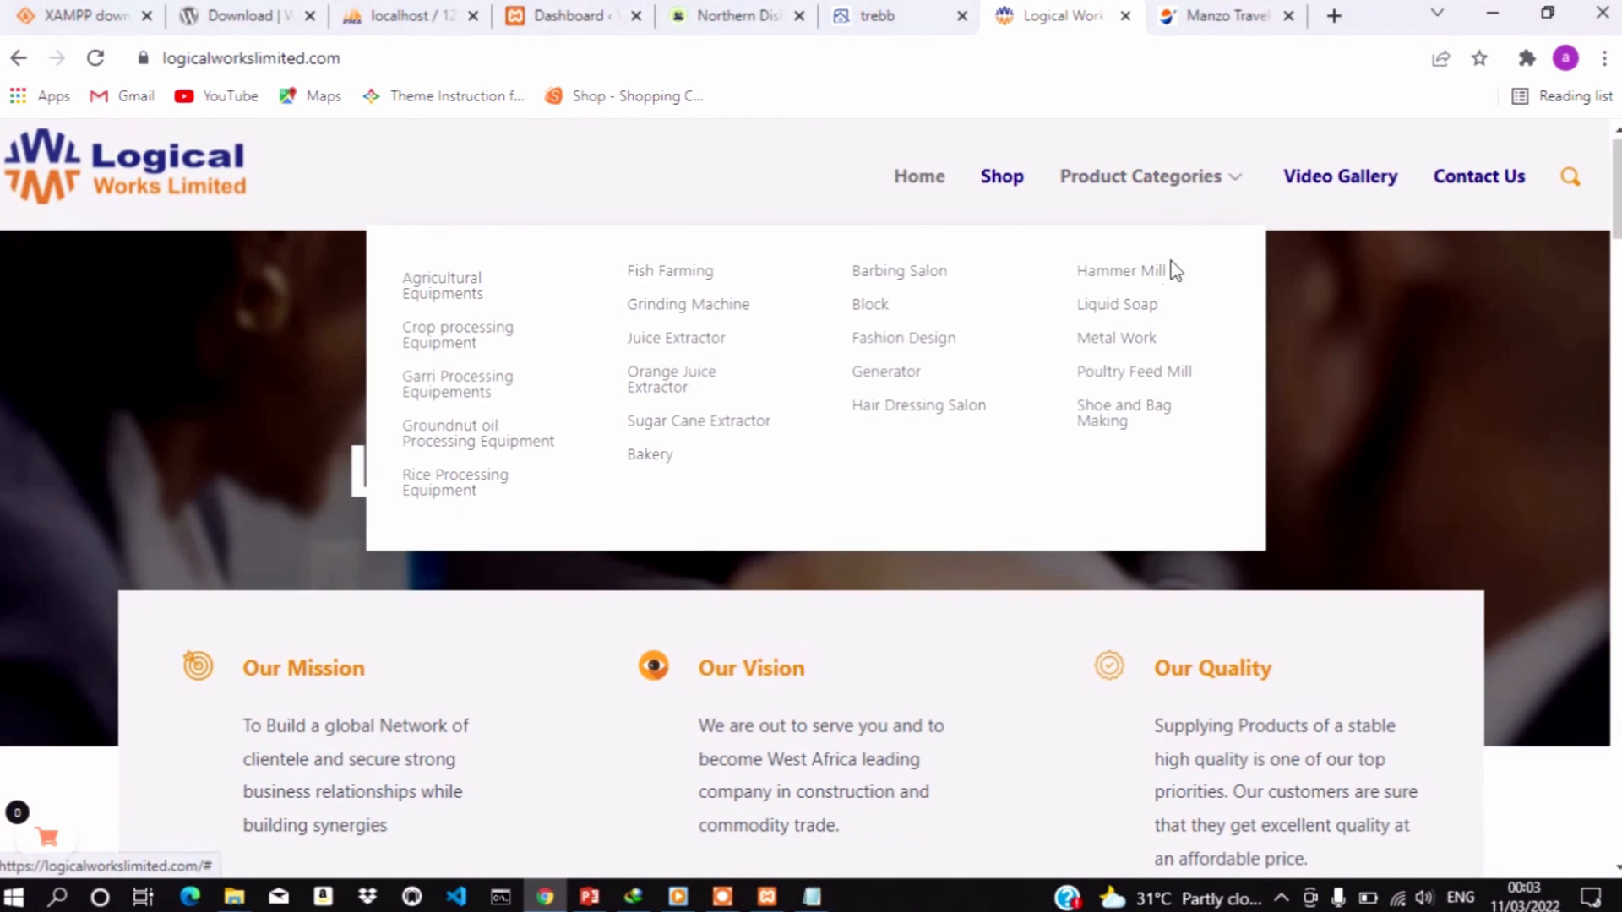
click(445, 294)
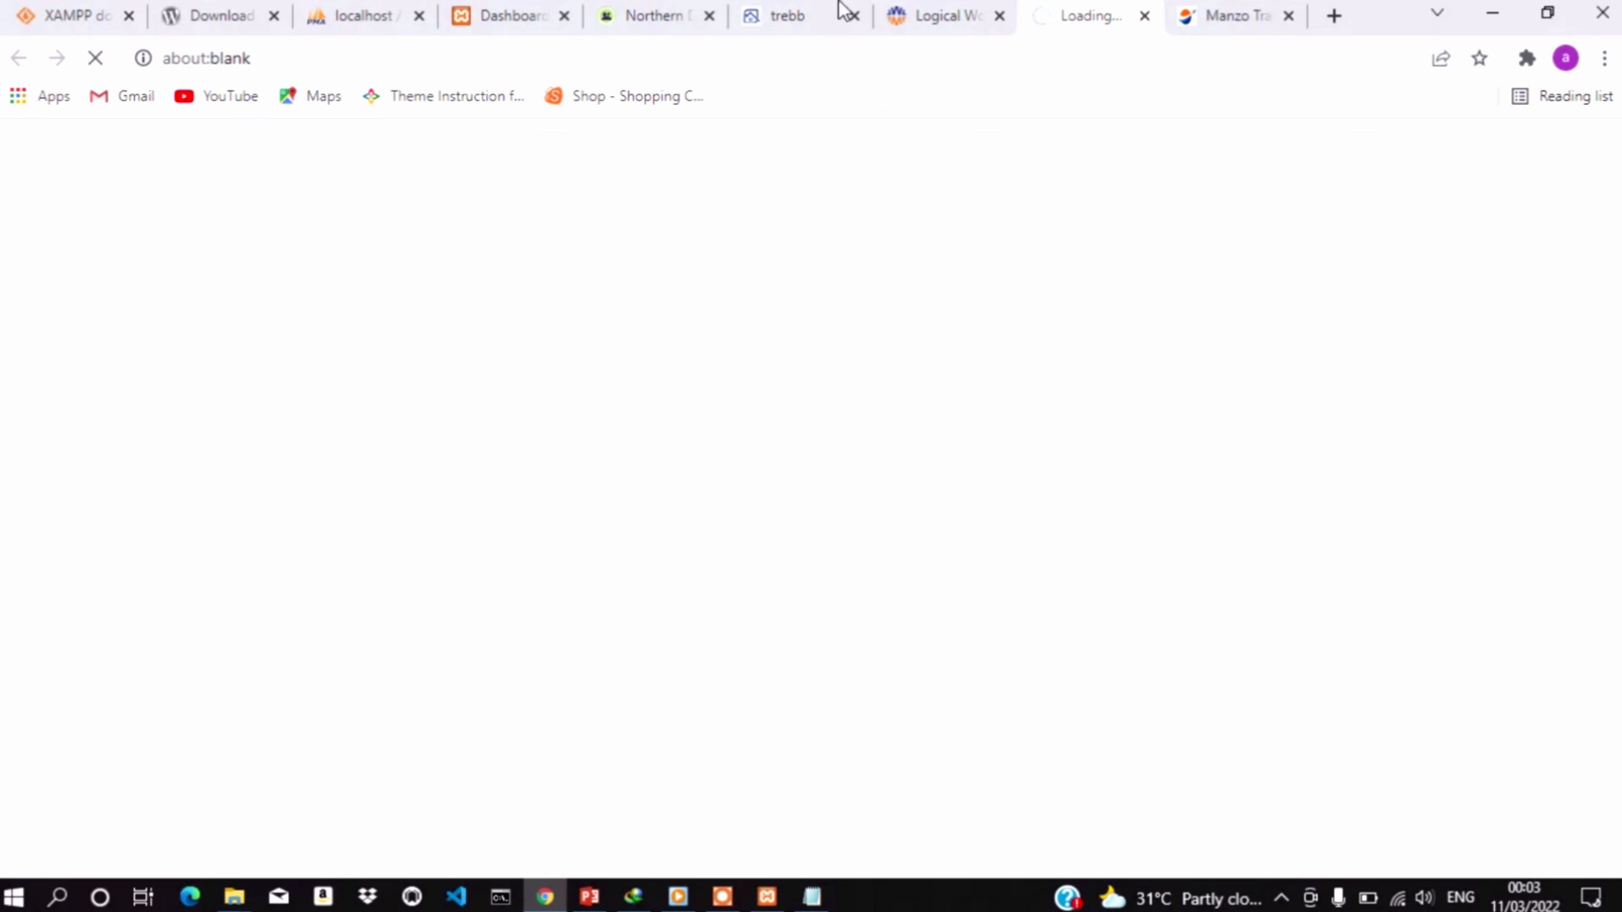
click(1233, 20)
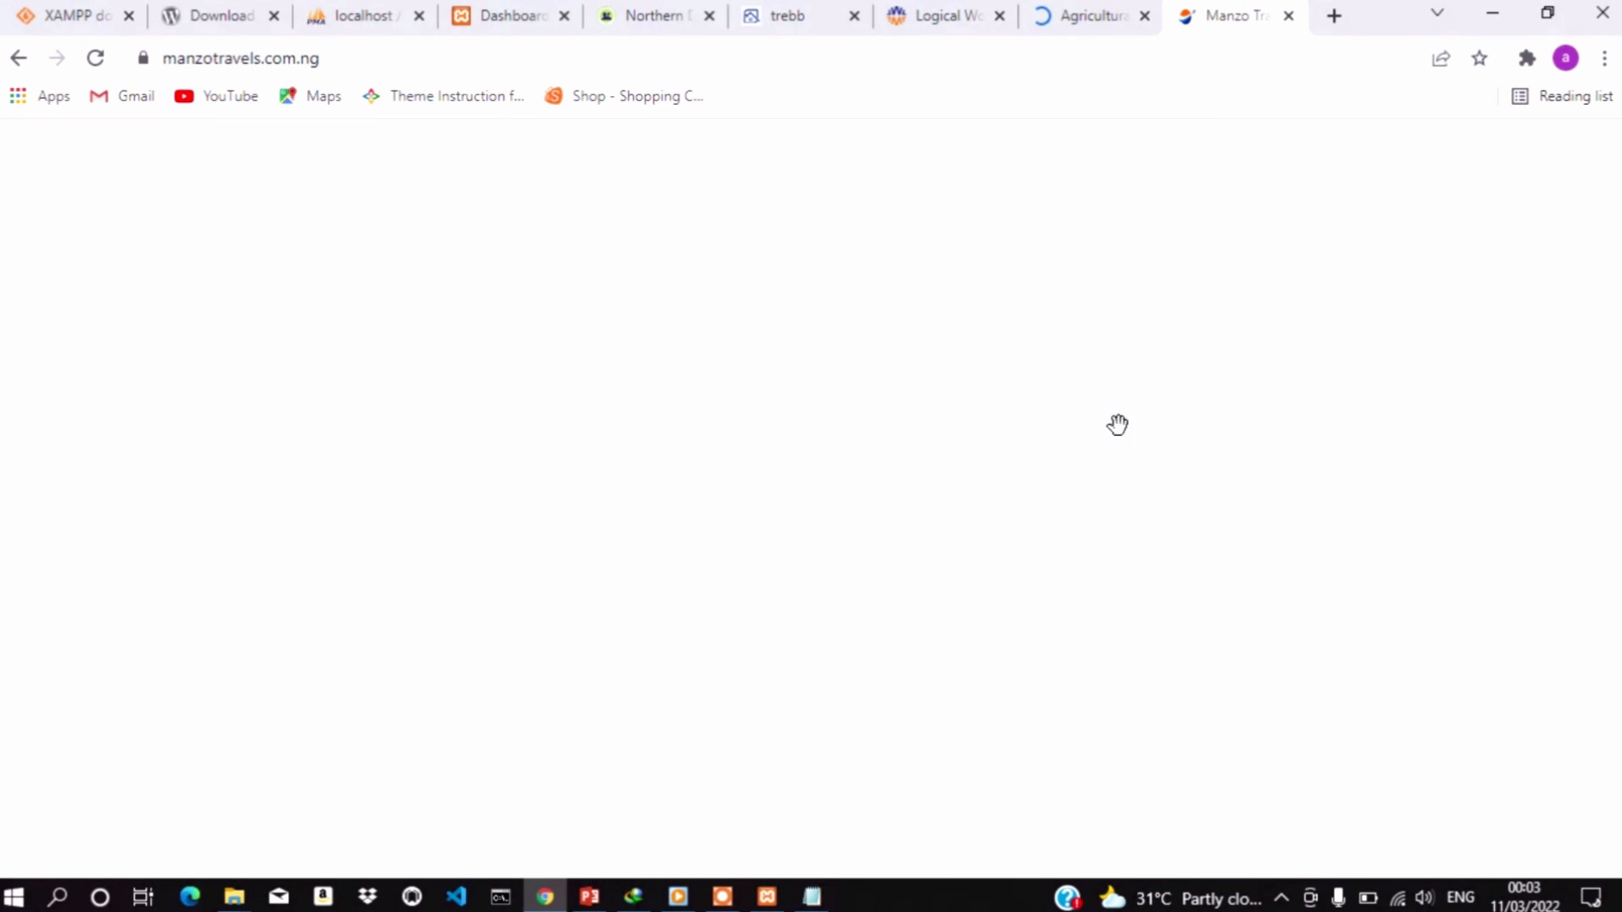
Scroll down the Manzo Travel and Tours homepage and back up to the top
scroll(1121, 433, down, 4)
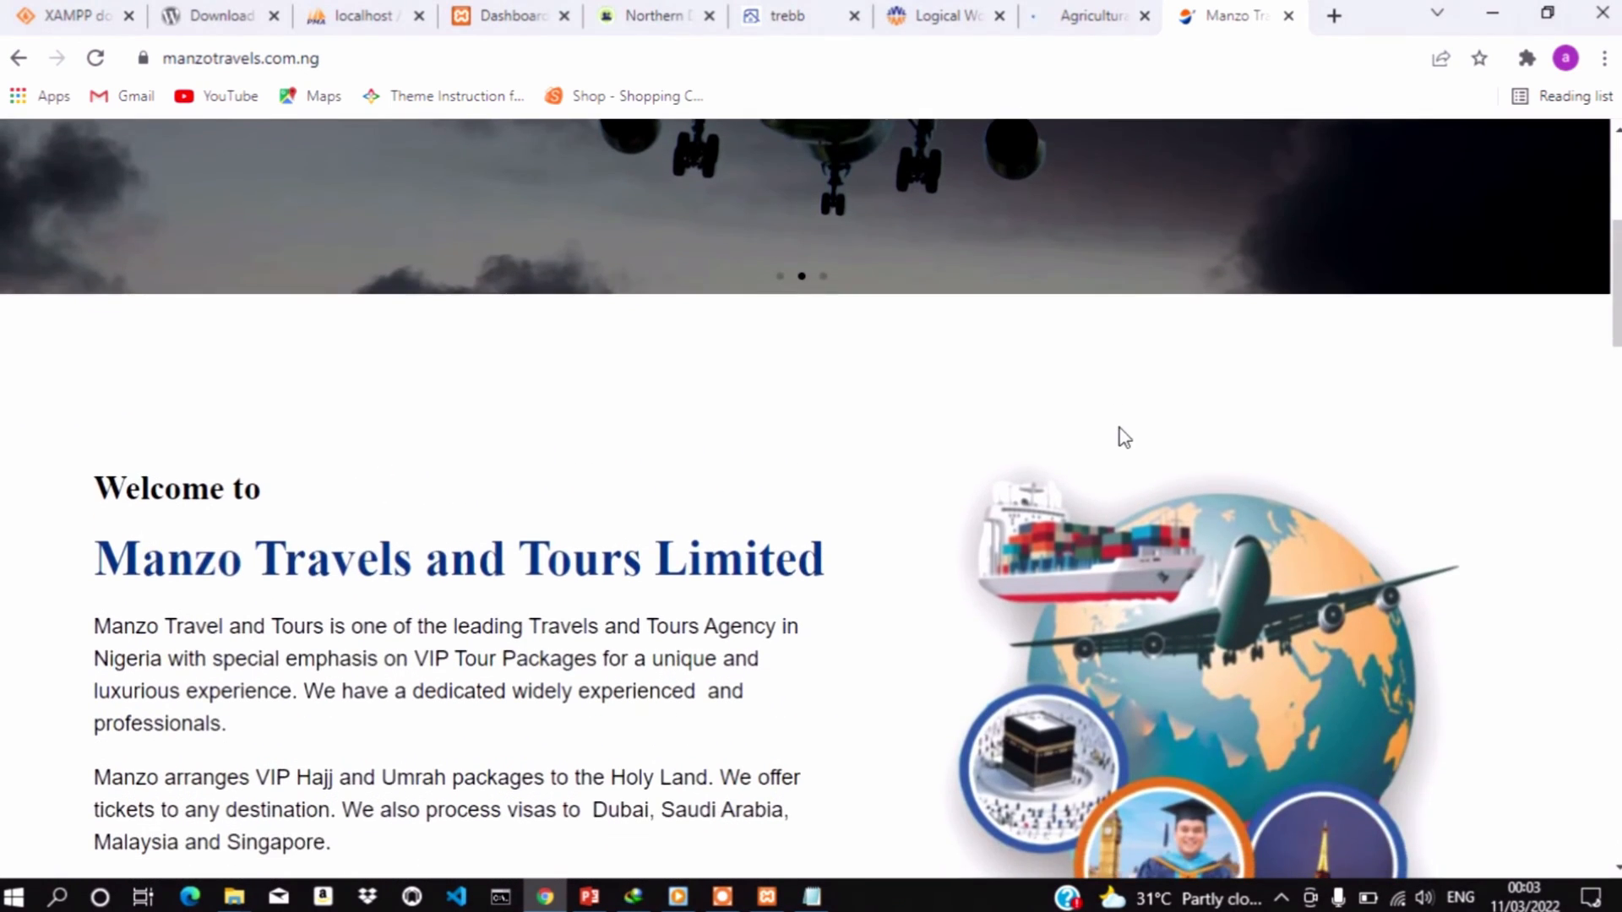
scroll(1123, 437, down, 10)
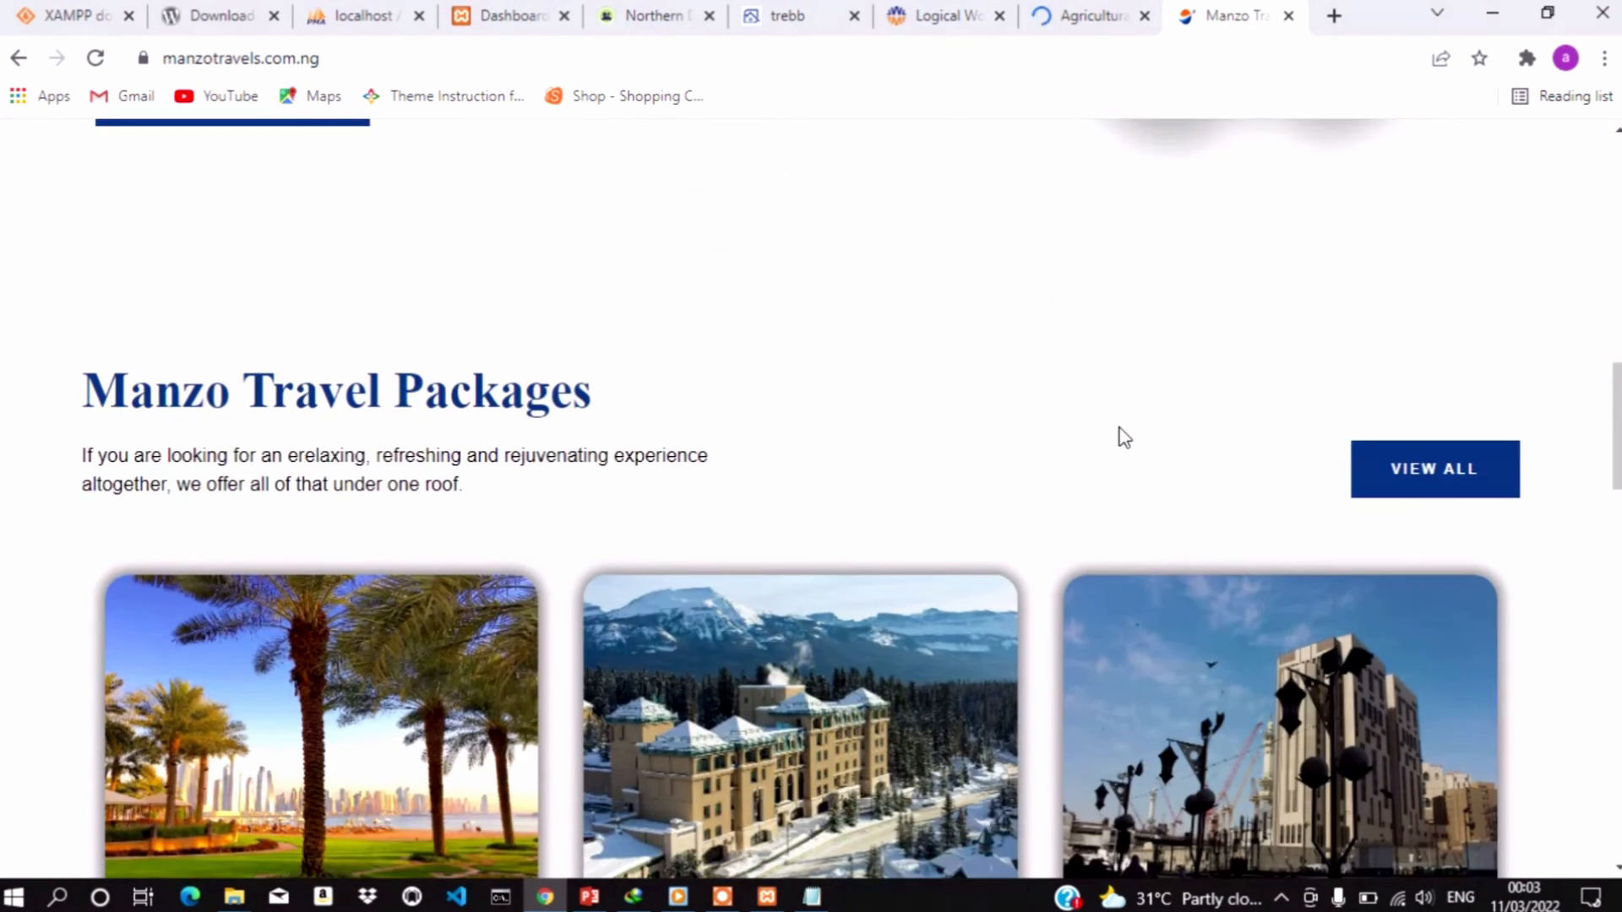
scroll(1124, 437, down, 7)
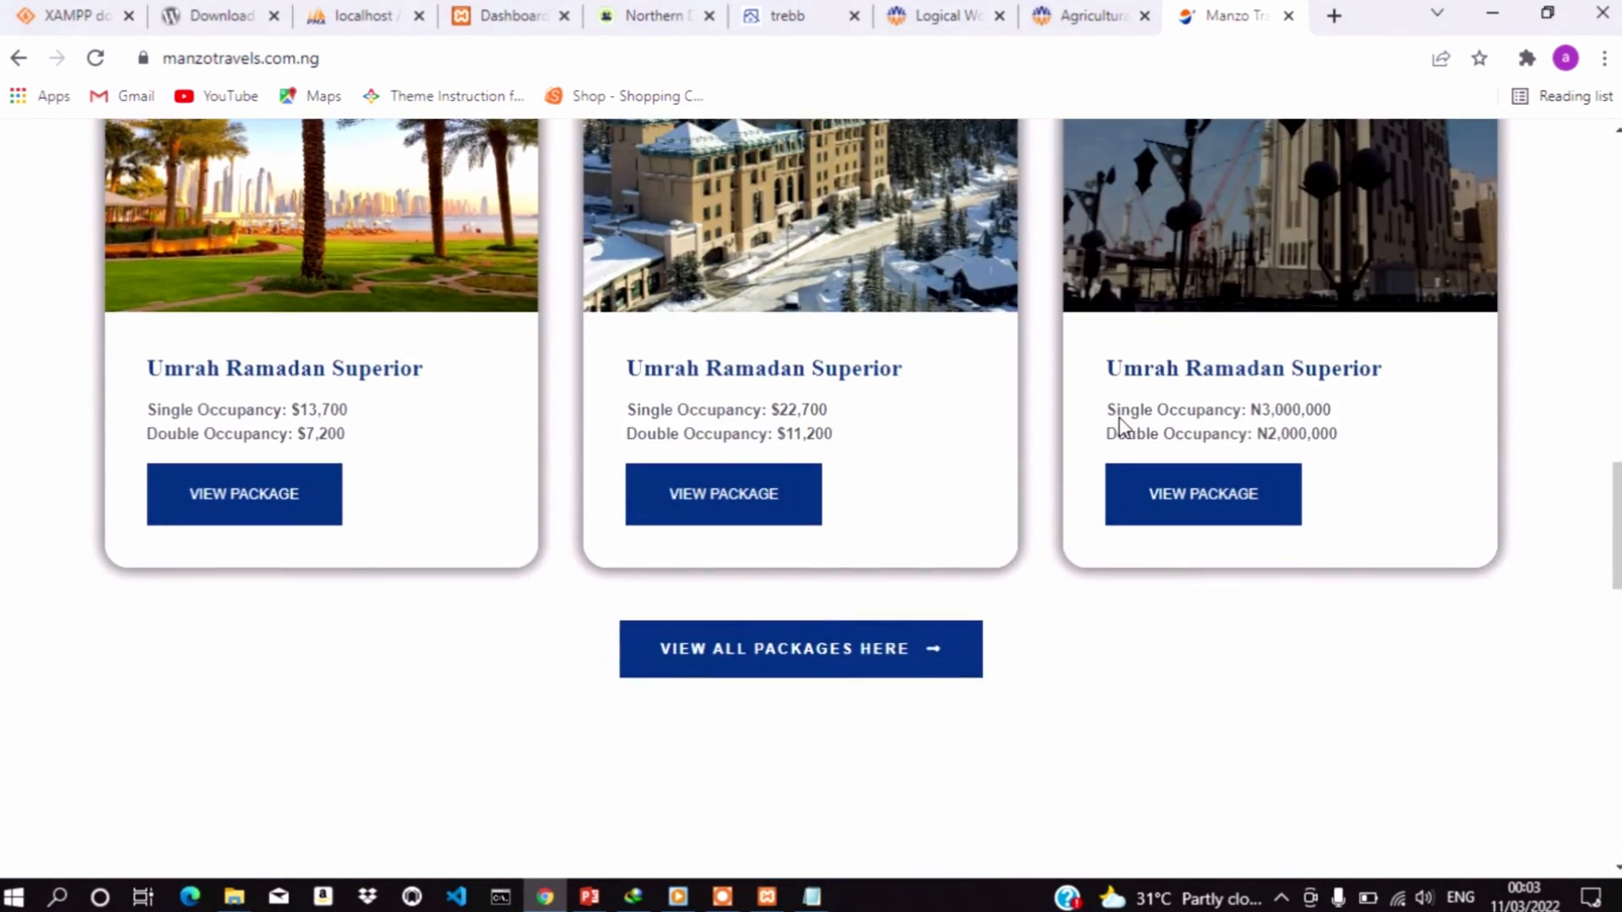
scroll(1122, 427, down, 3)
scroll(1123, 429, down, 10)
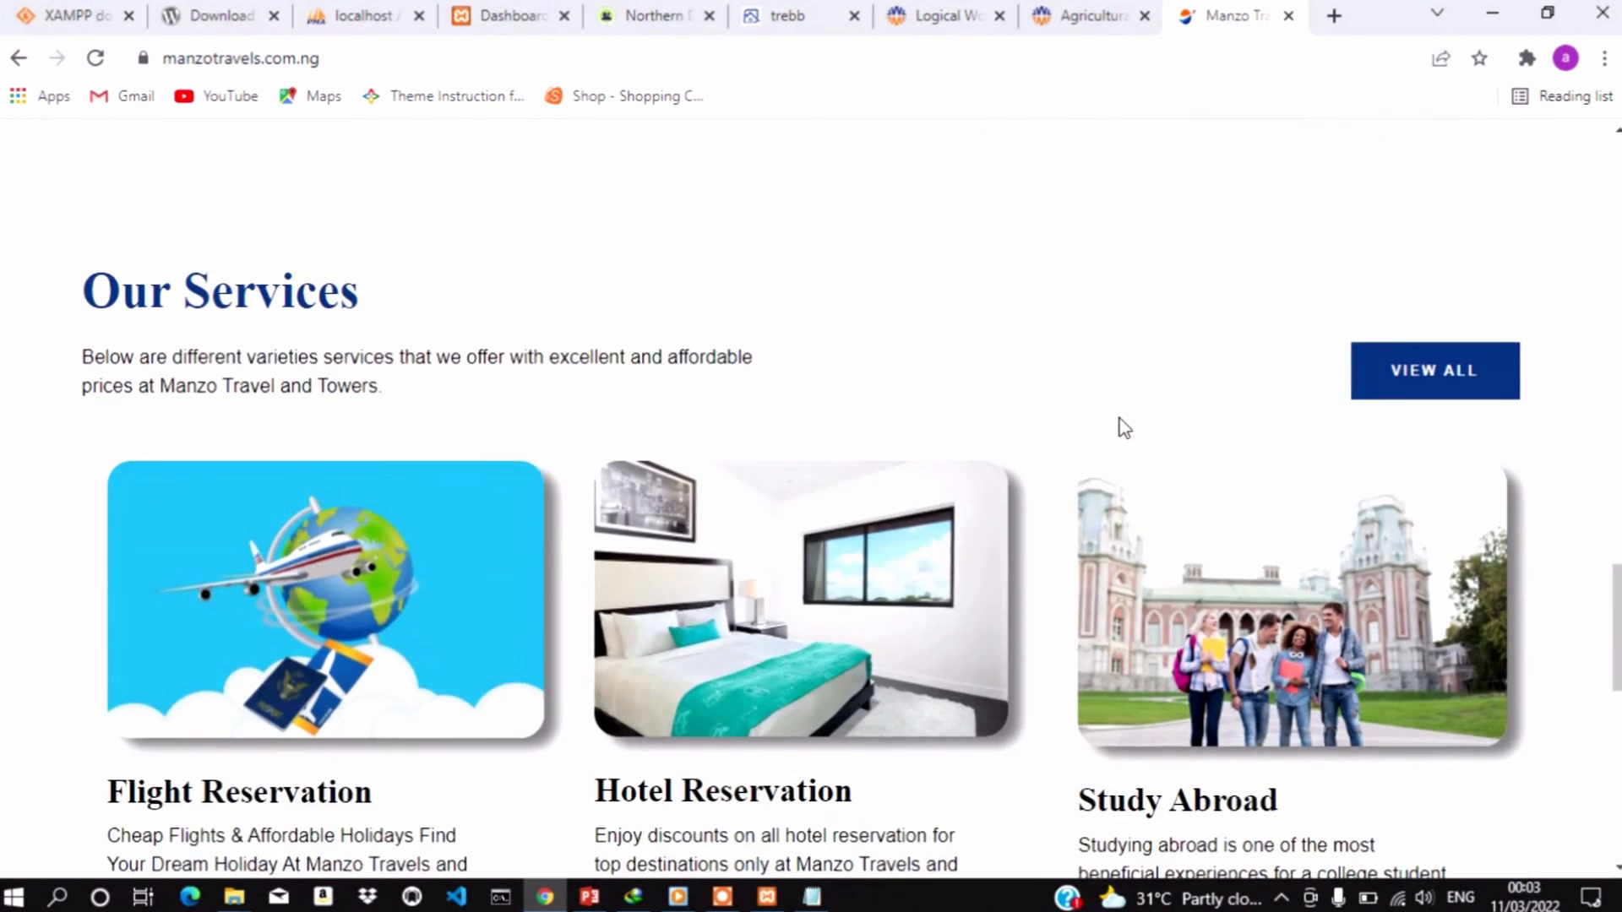
scroll(1124, 428, down, 6)
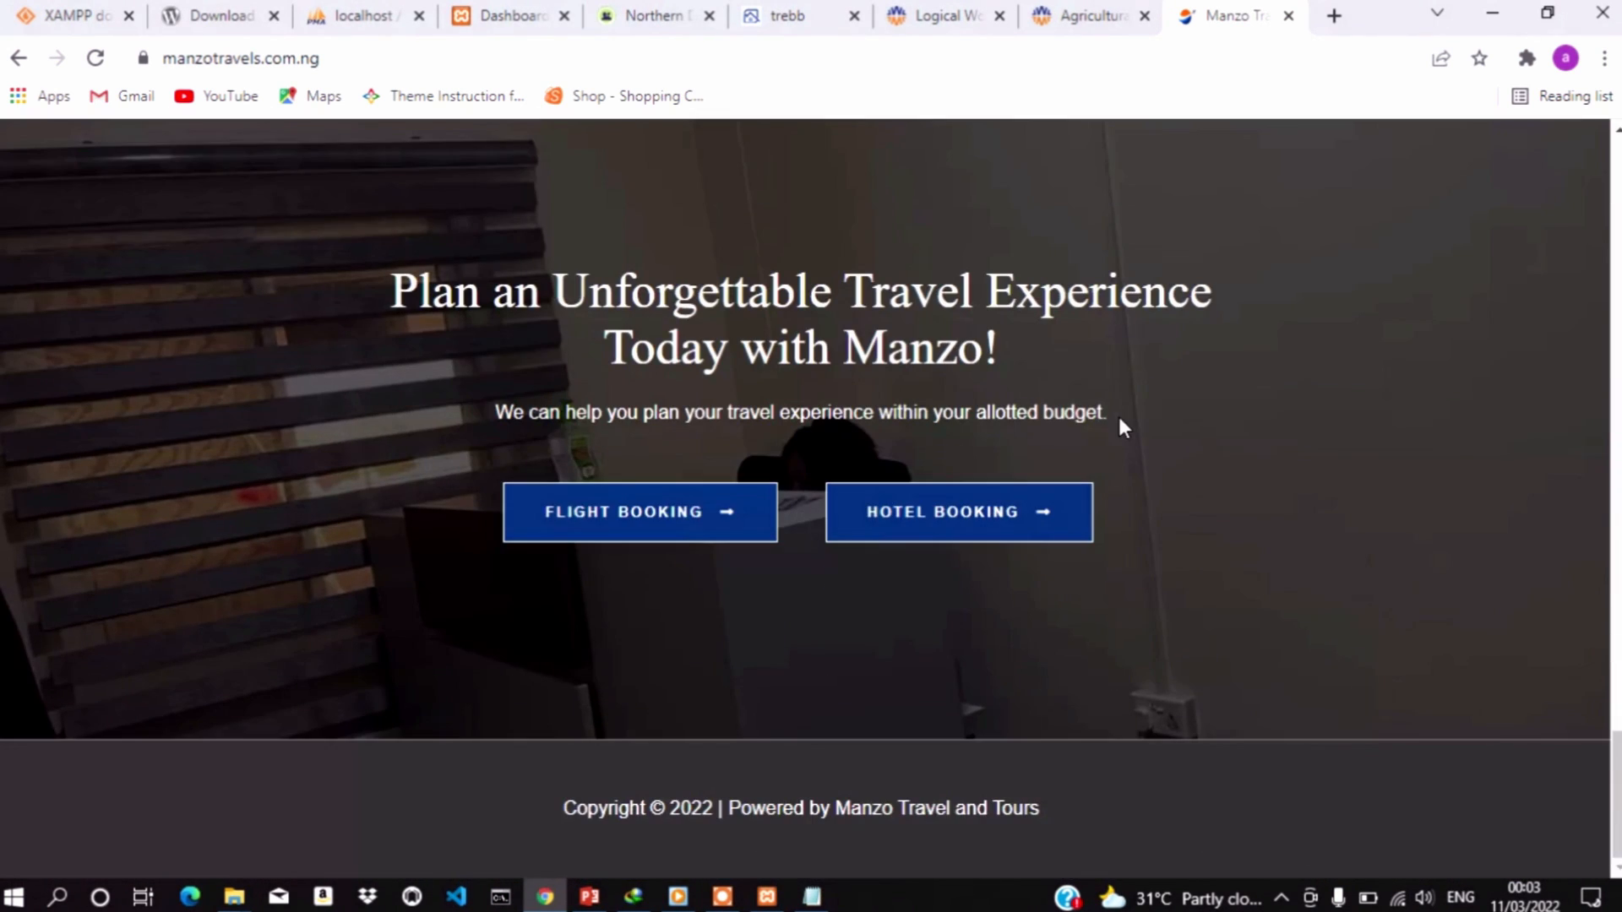
scroll(1124, 428, up, 15)
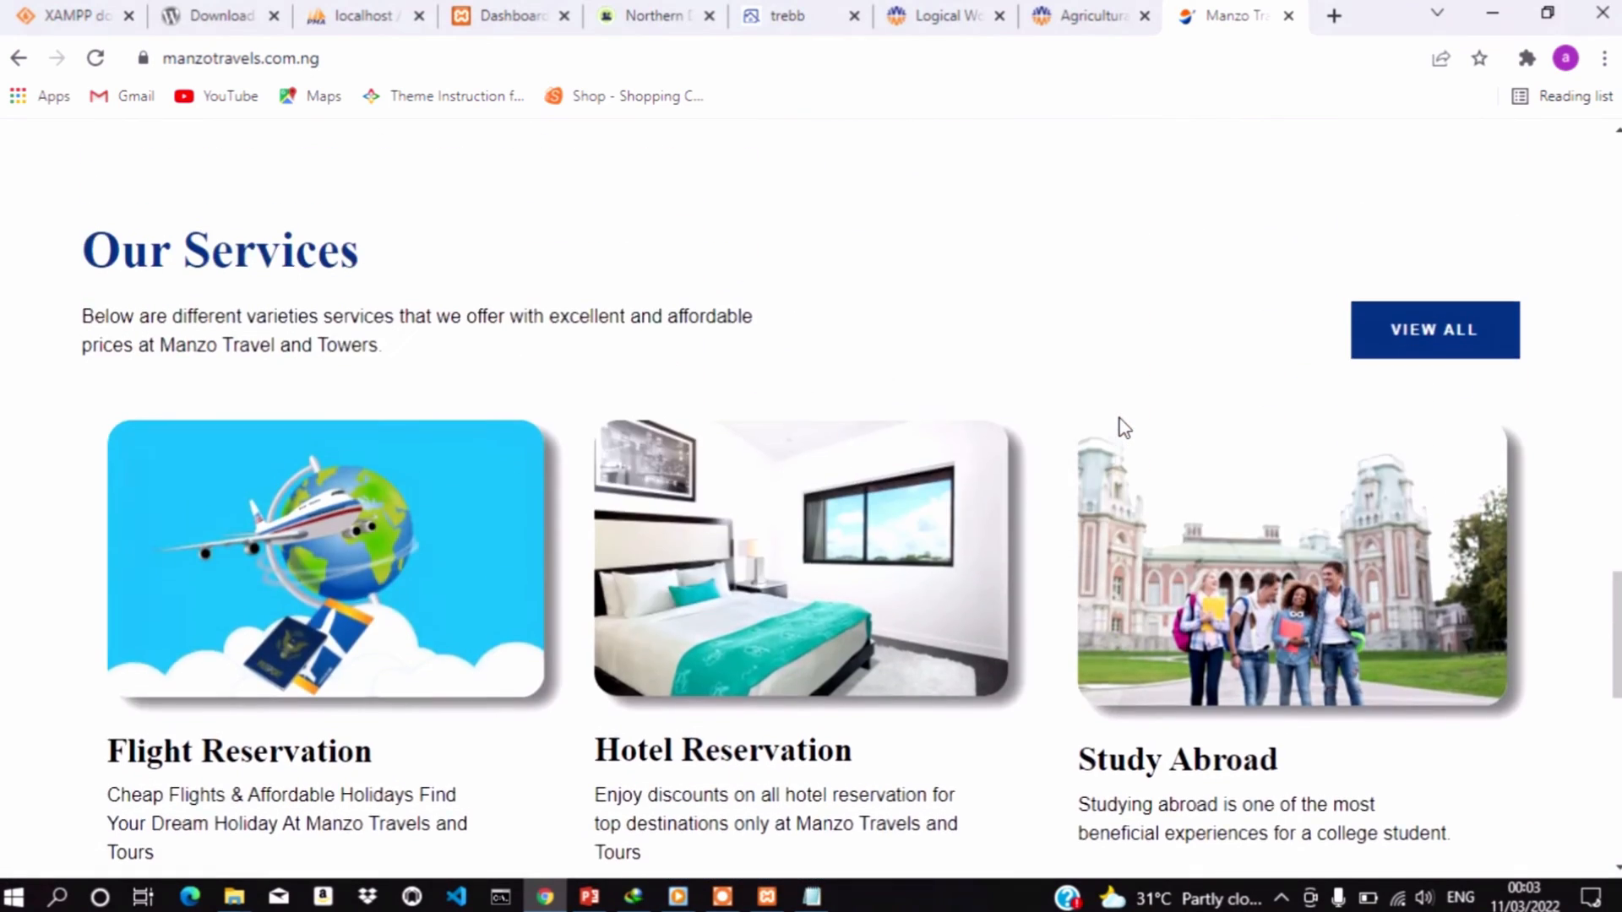
scroll(1124, 429, up, 14)
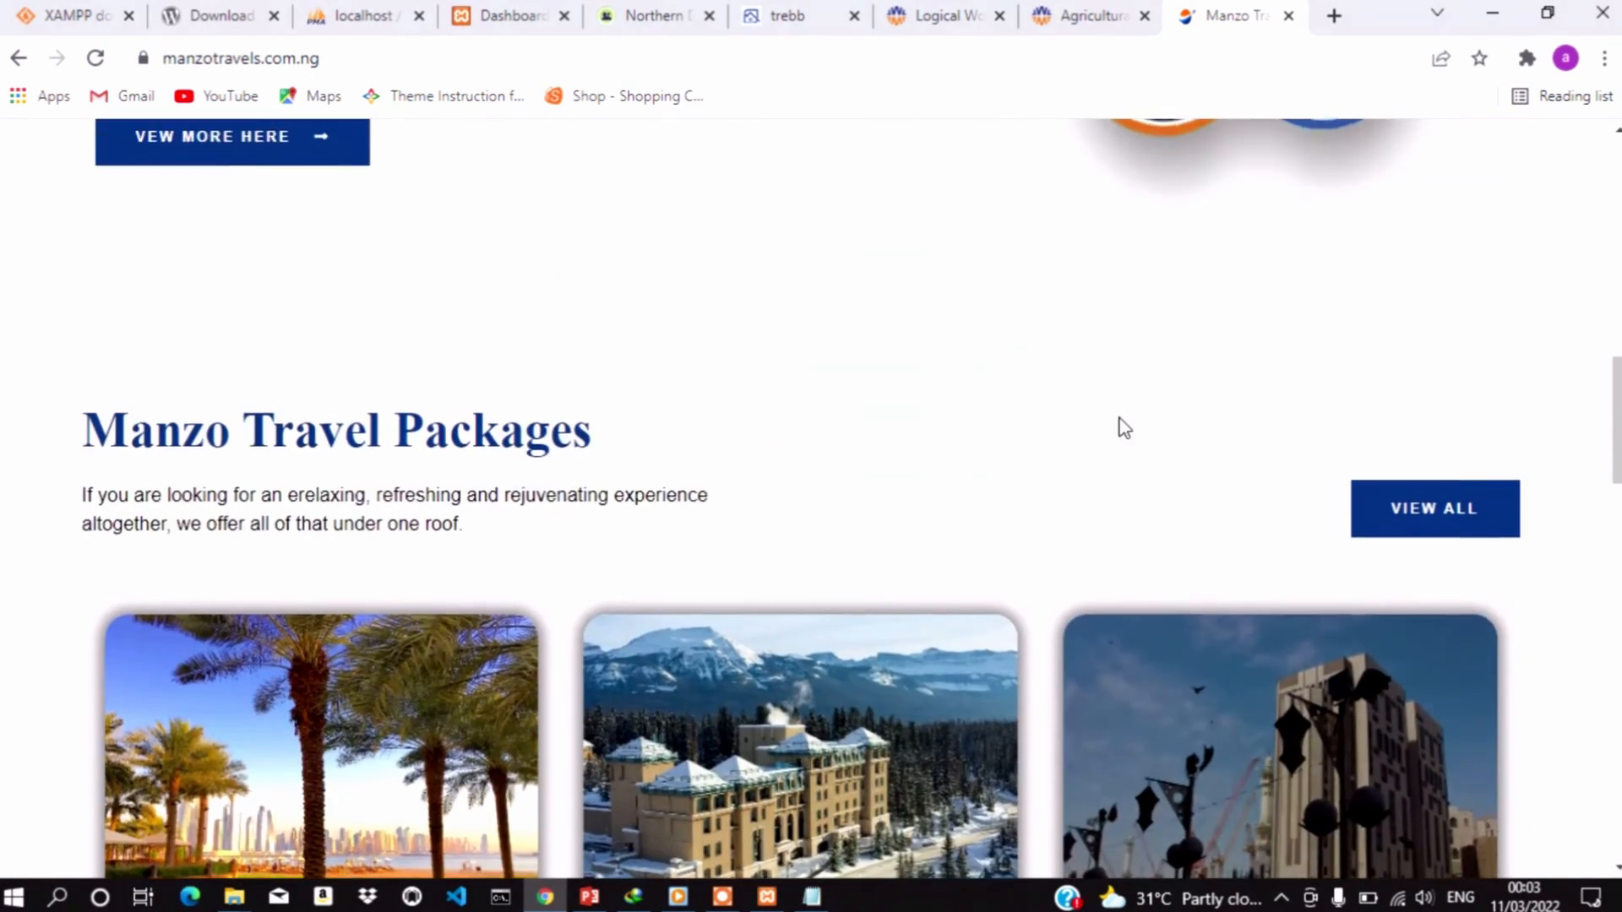
scroll(1118, 417, up, 10)
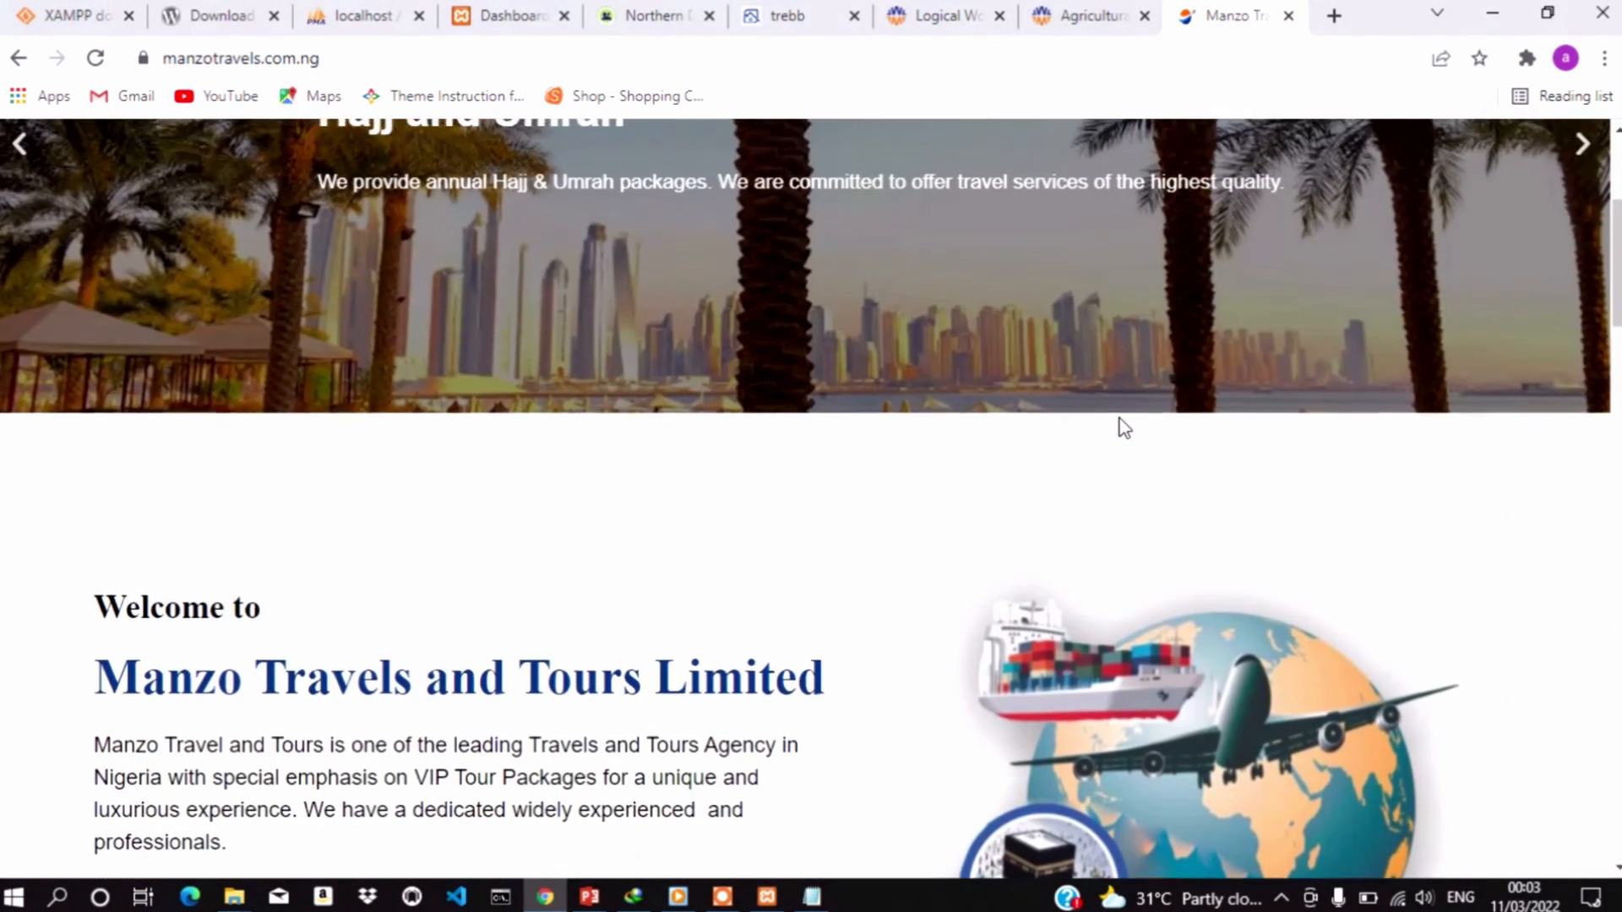
scroll(1117, 415, up, 2)
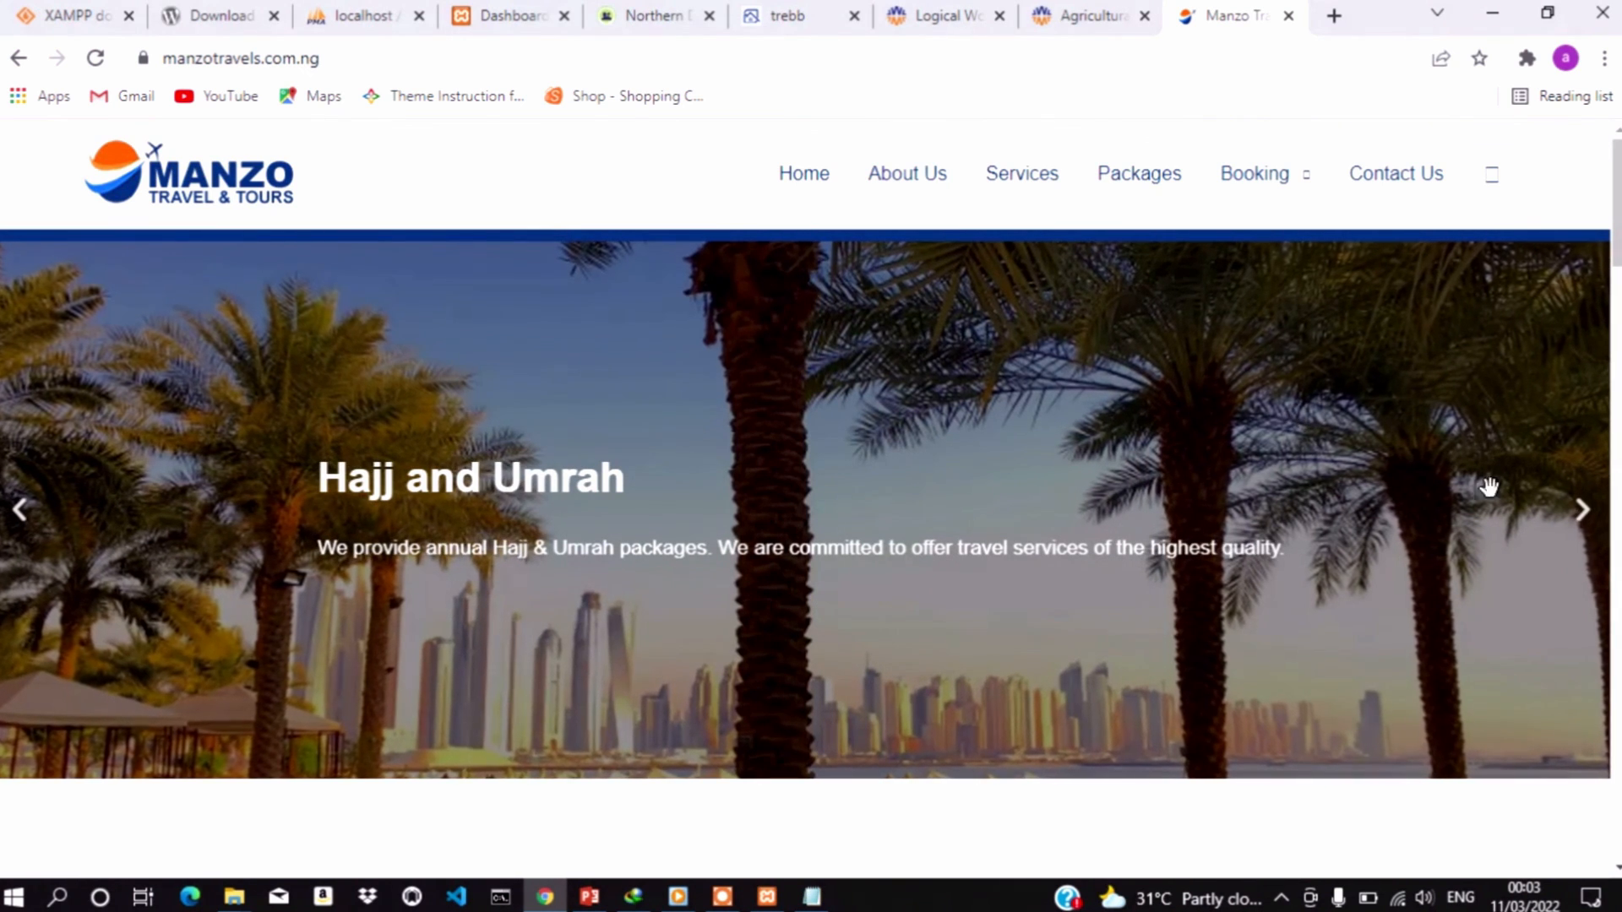
Advance the hero slider four times to reach the Flight Booking slide
click(1589, 519)
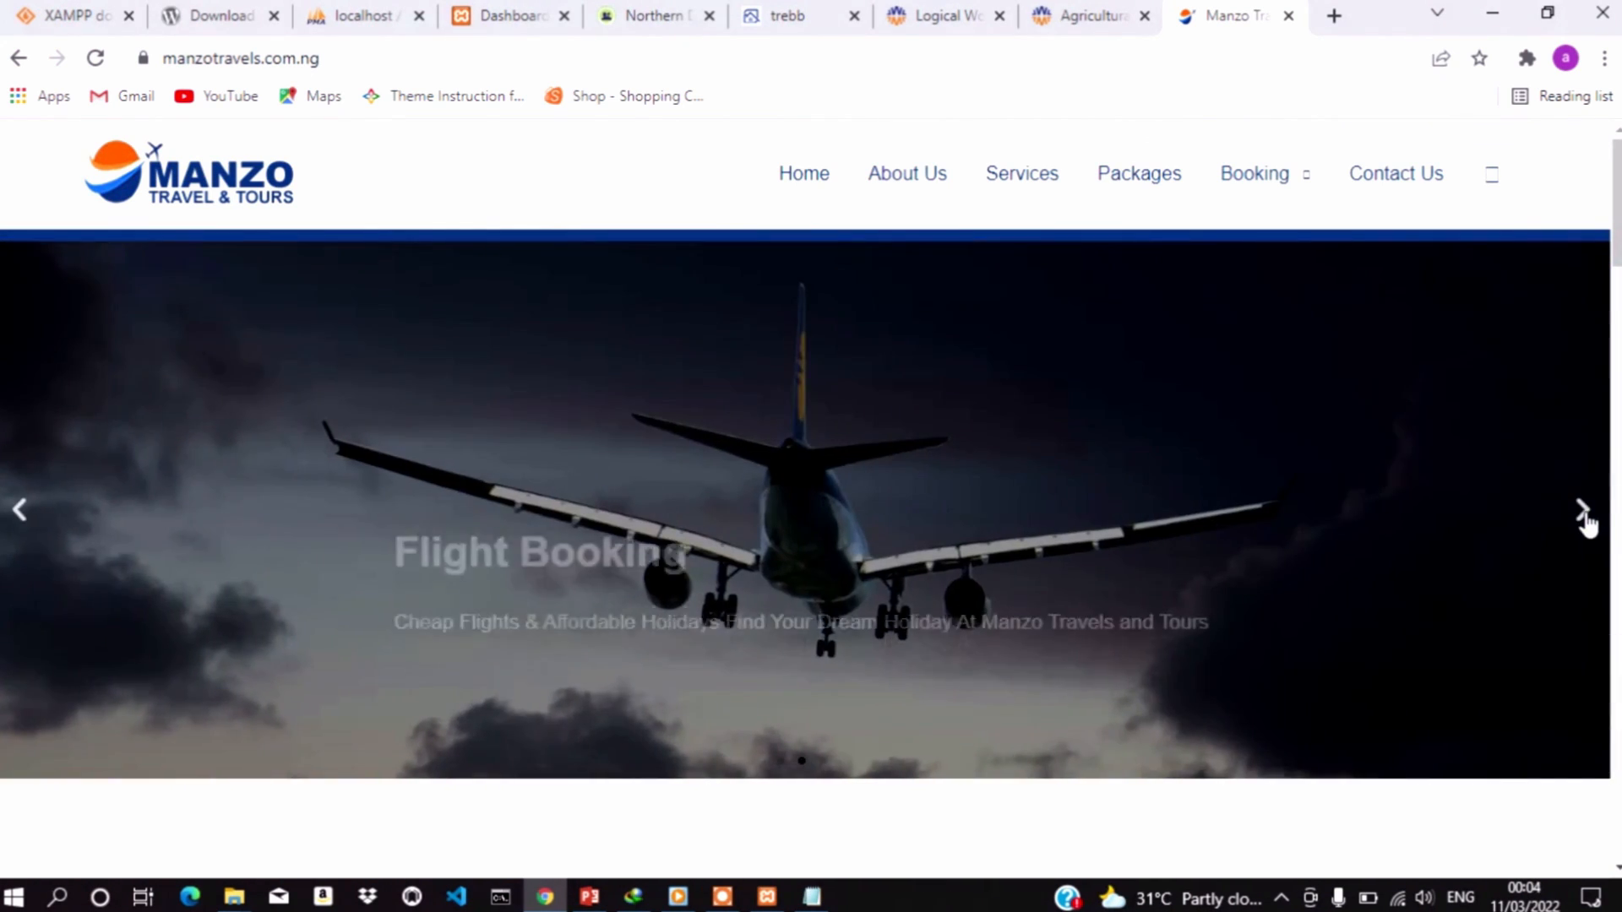
click(1588, 520)
click(1588, 519)
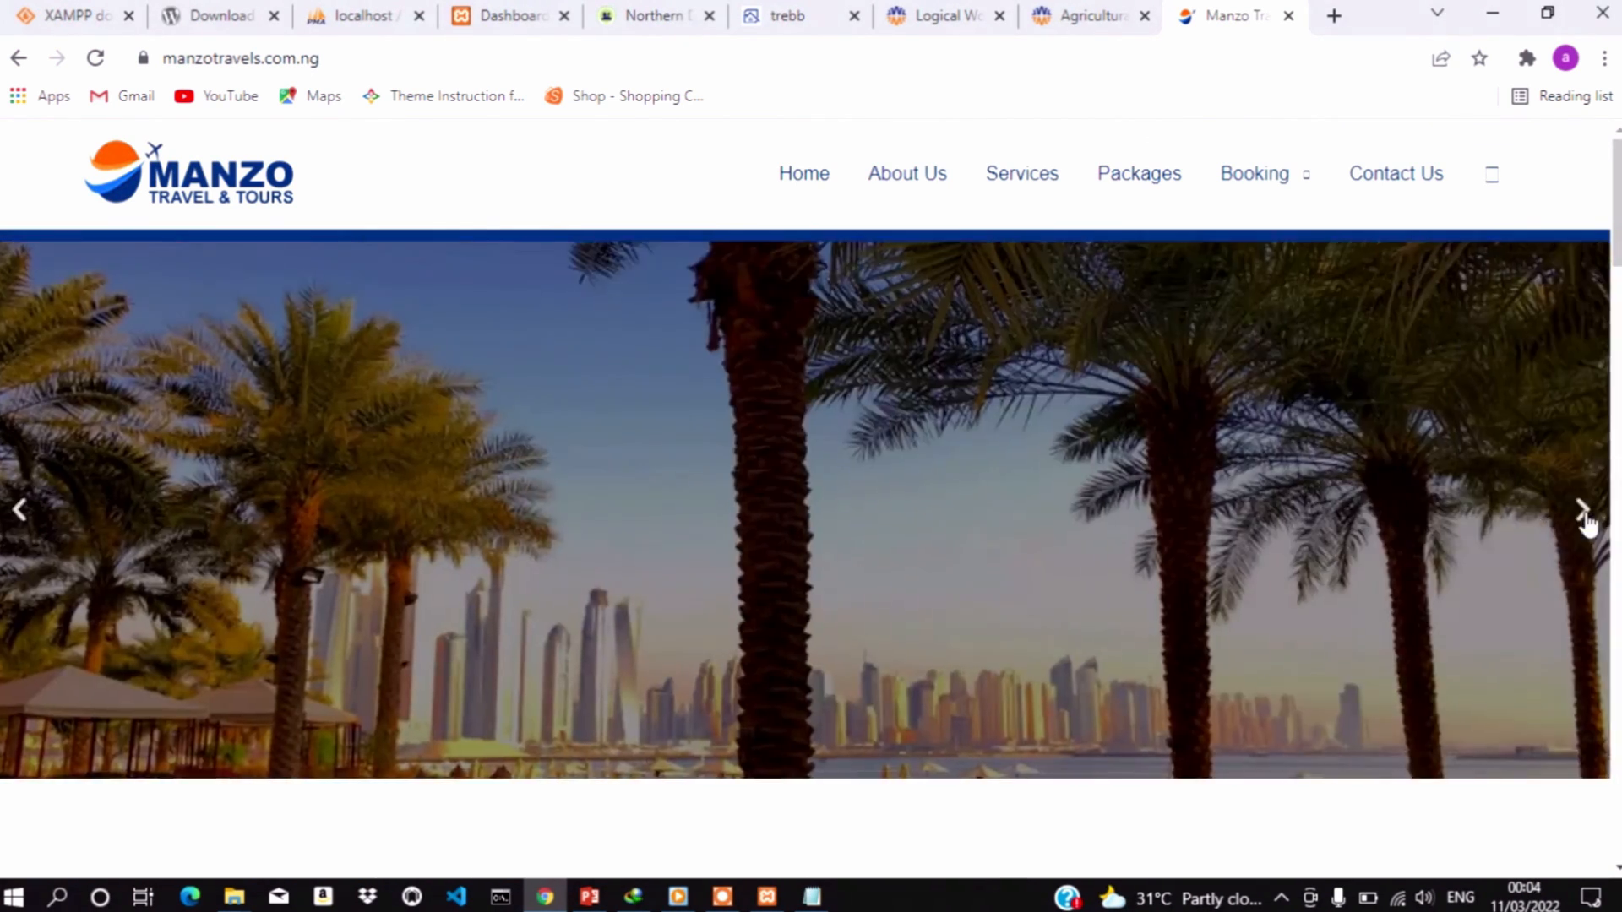
click(1588, 520)
scroll(1584, 521, down, 6)
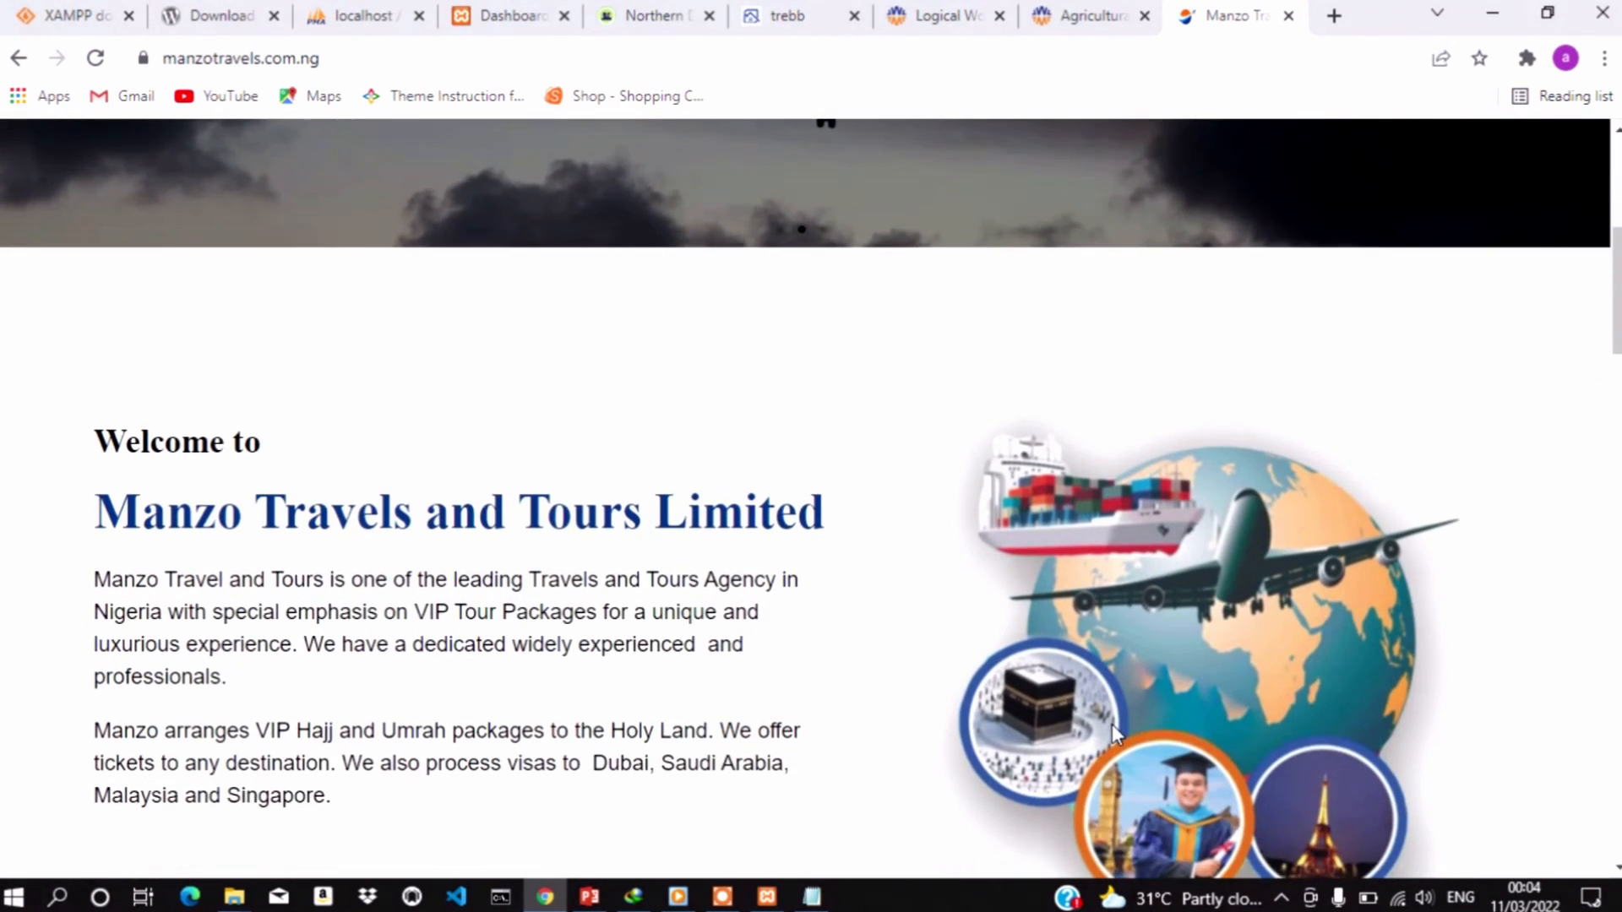
scroll(1112, 723, up, 2)
scroll(1111, 723, up, 4)
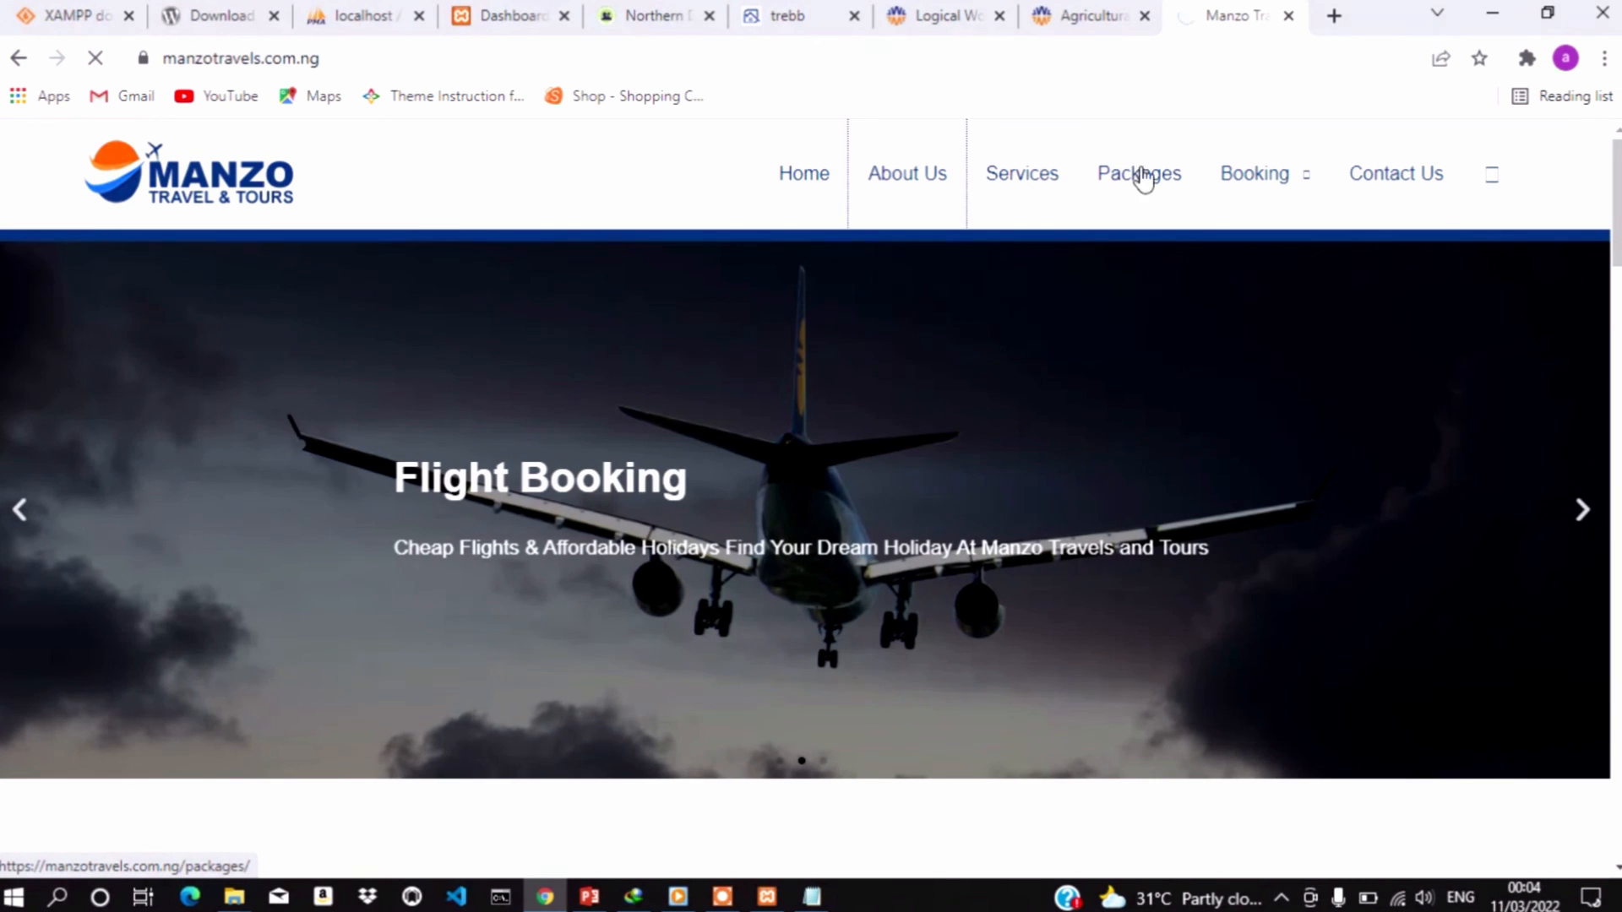
Open Flight Booking from Manzo's Booking menu, then move to the agricultural equipment tab
mouse_move(1253, 174)
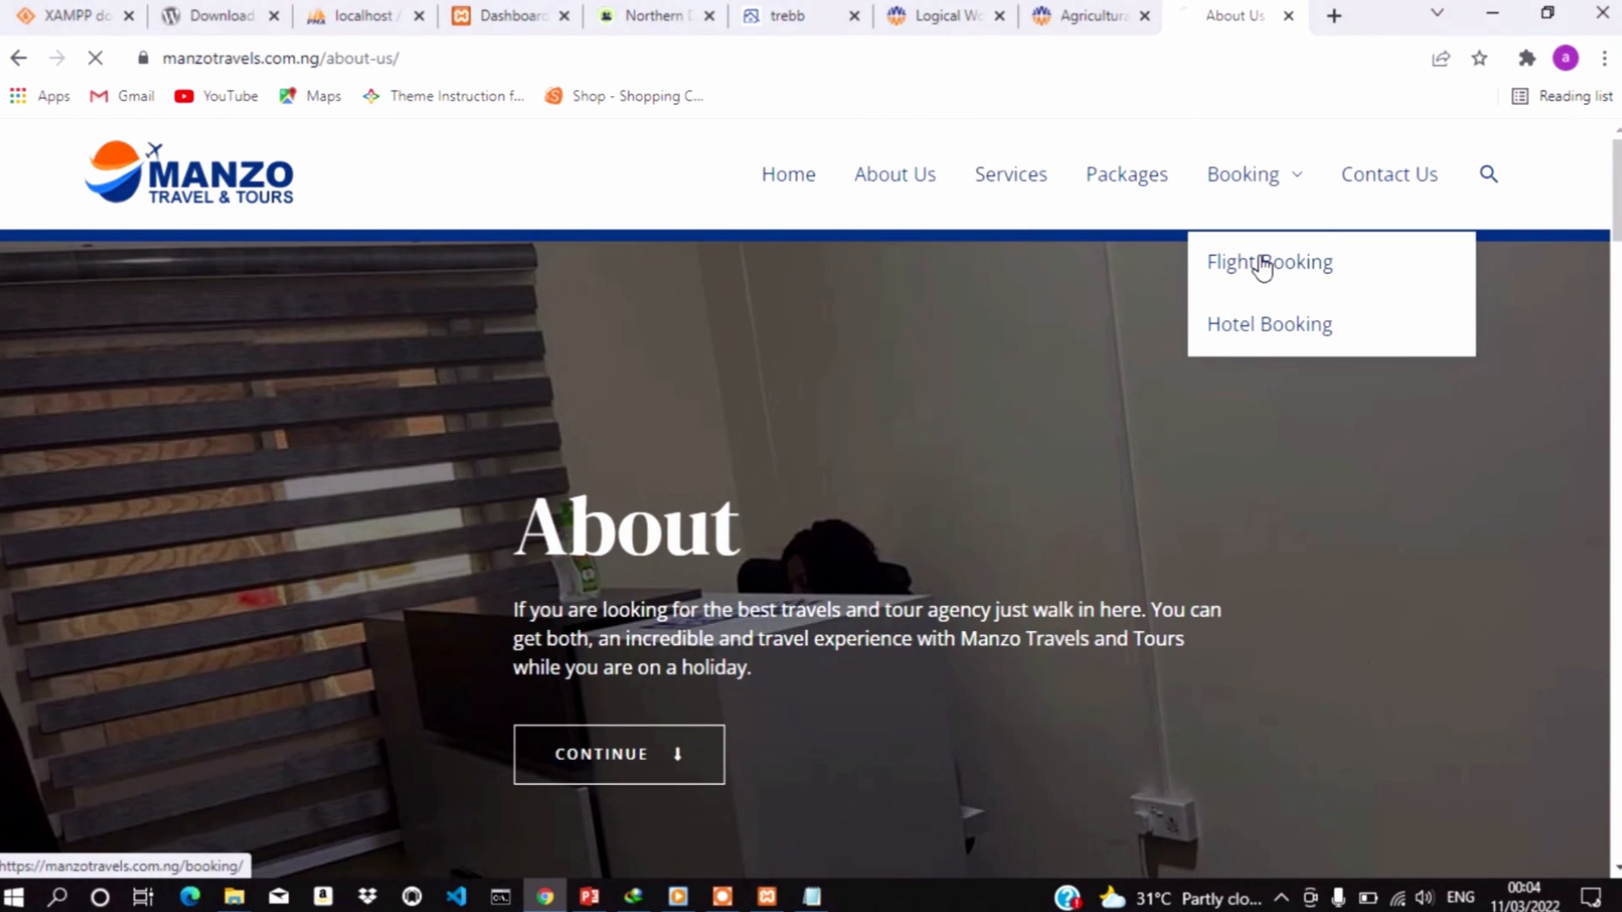
click(1262, 269)
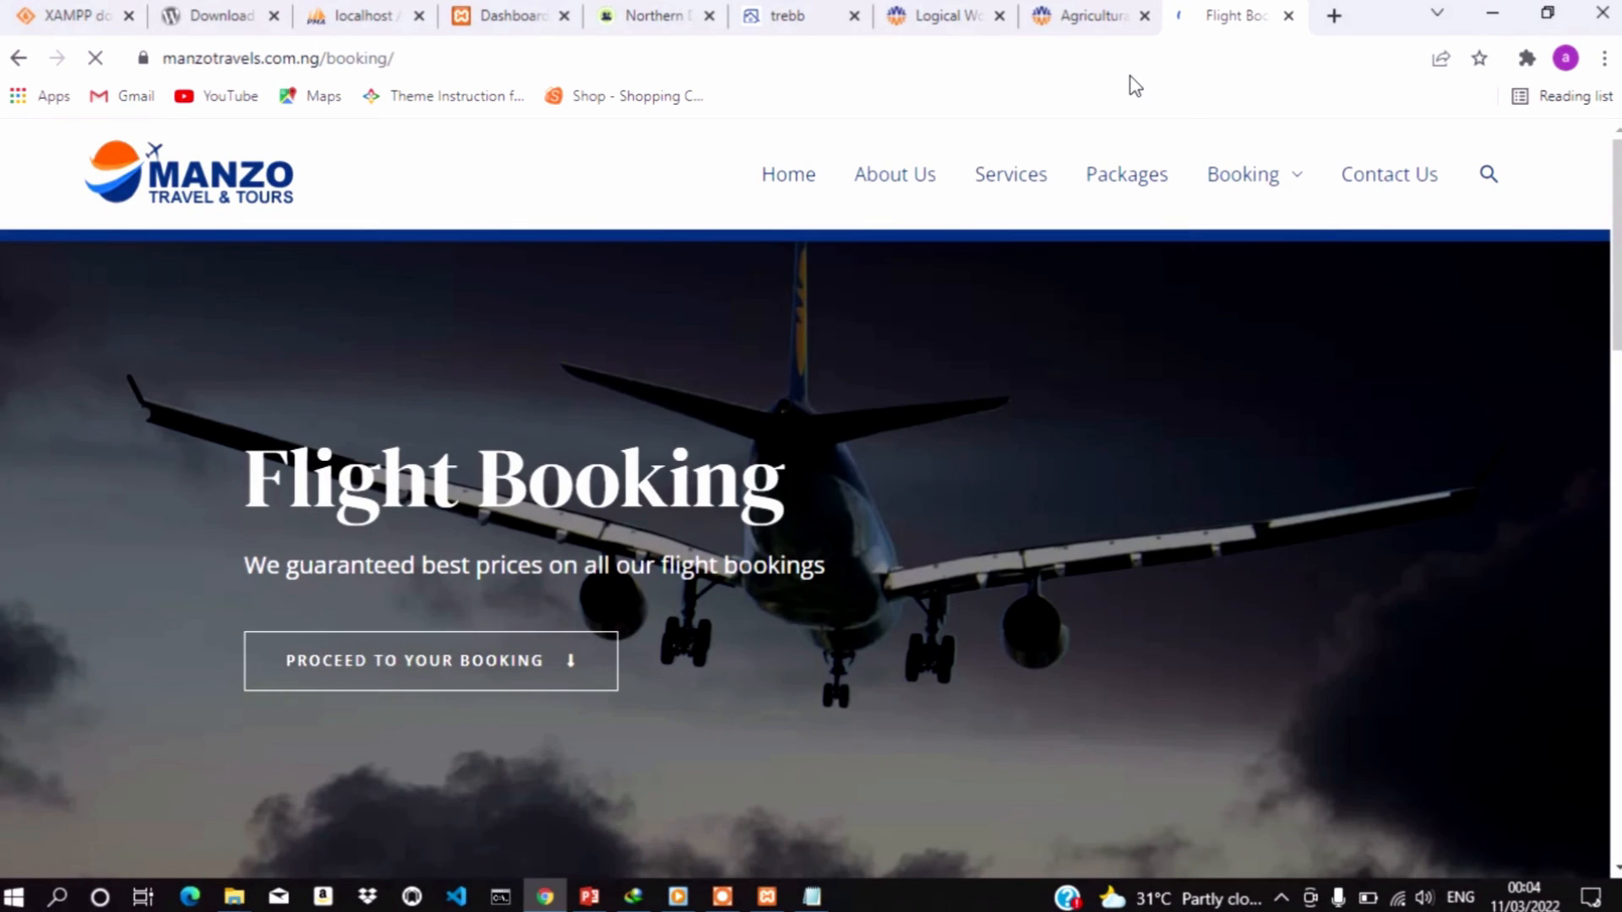
click(1089, 16)
Return to the Logical Works homepage and scroll to the Fish Farming, Poultry and Salon cards
click(940, 16)
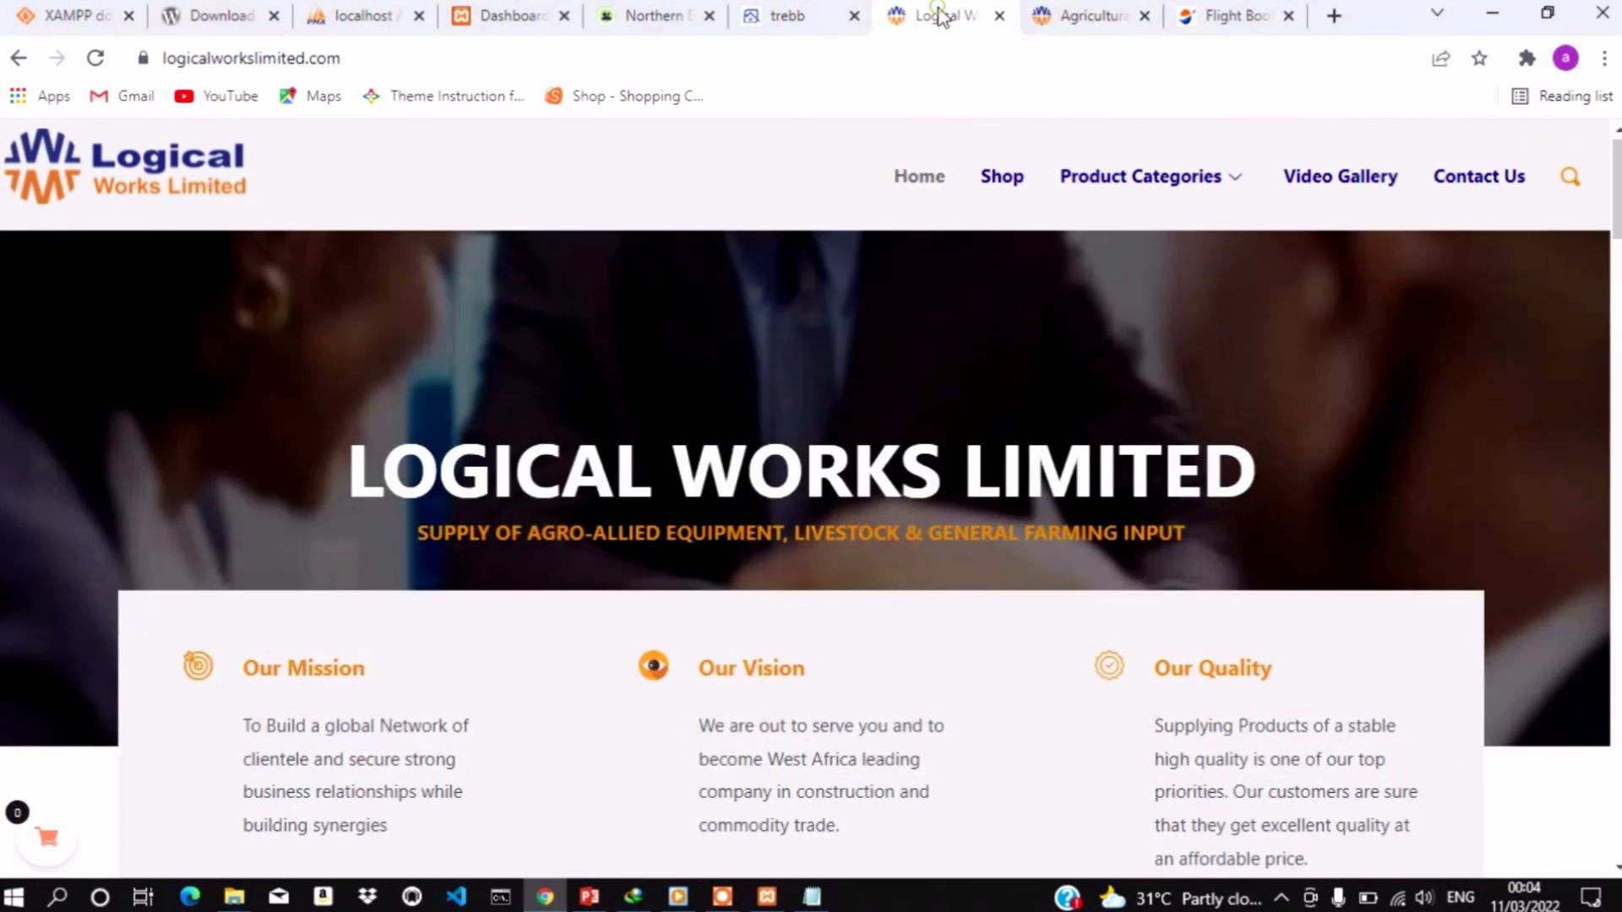
scroll(874, 517, down, 10)
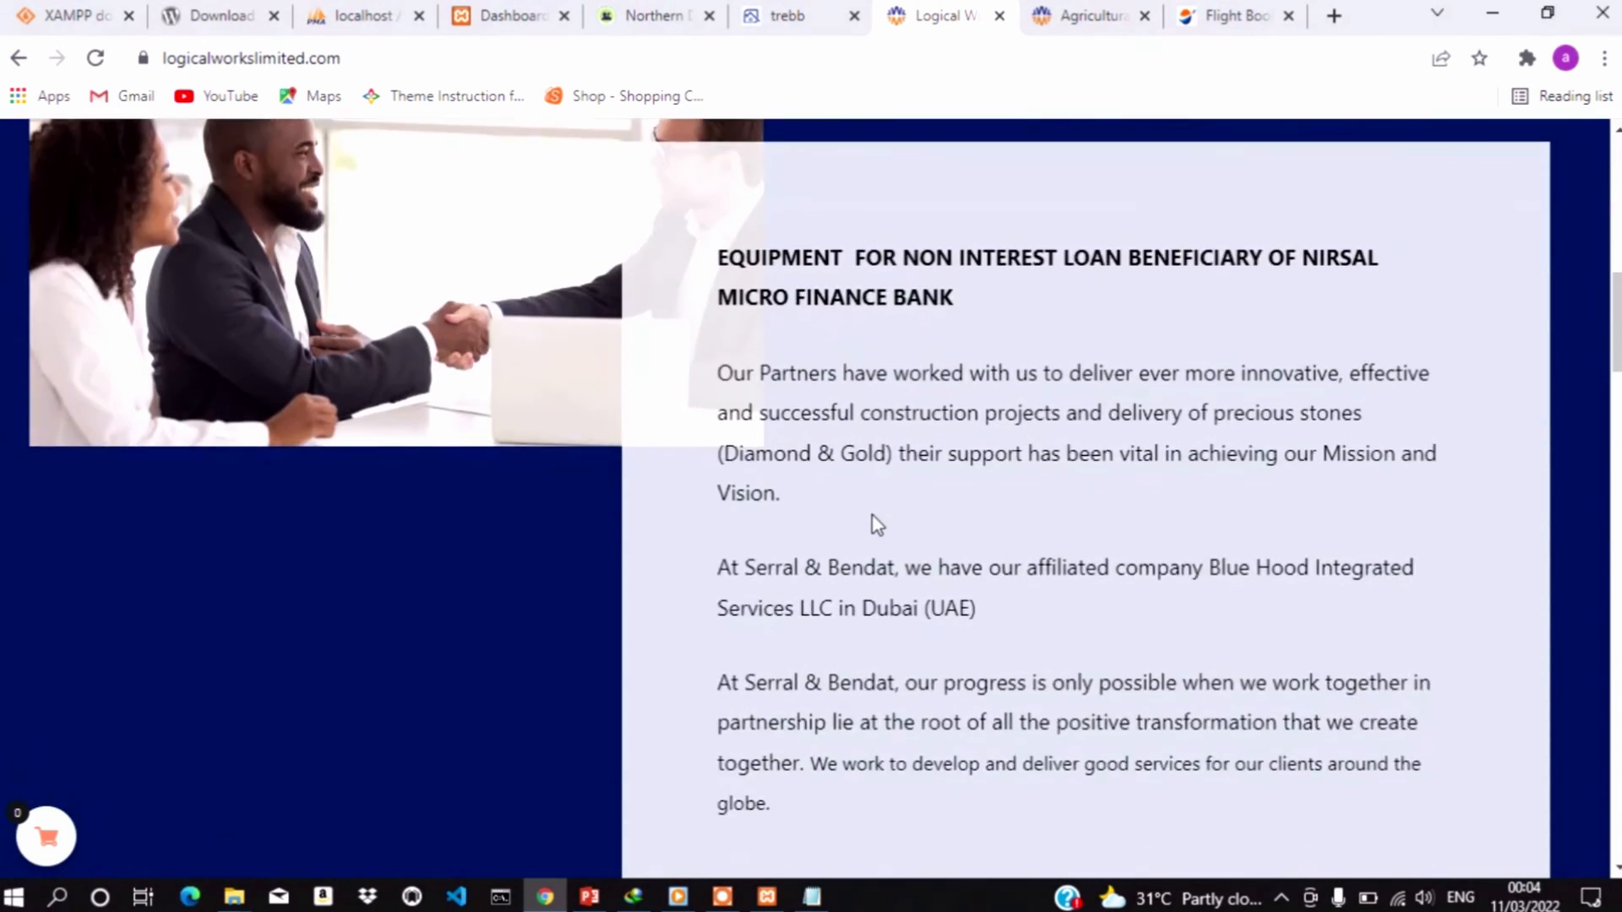
scroll(877, 523, down, 10)
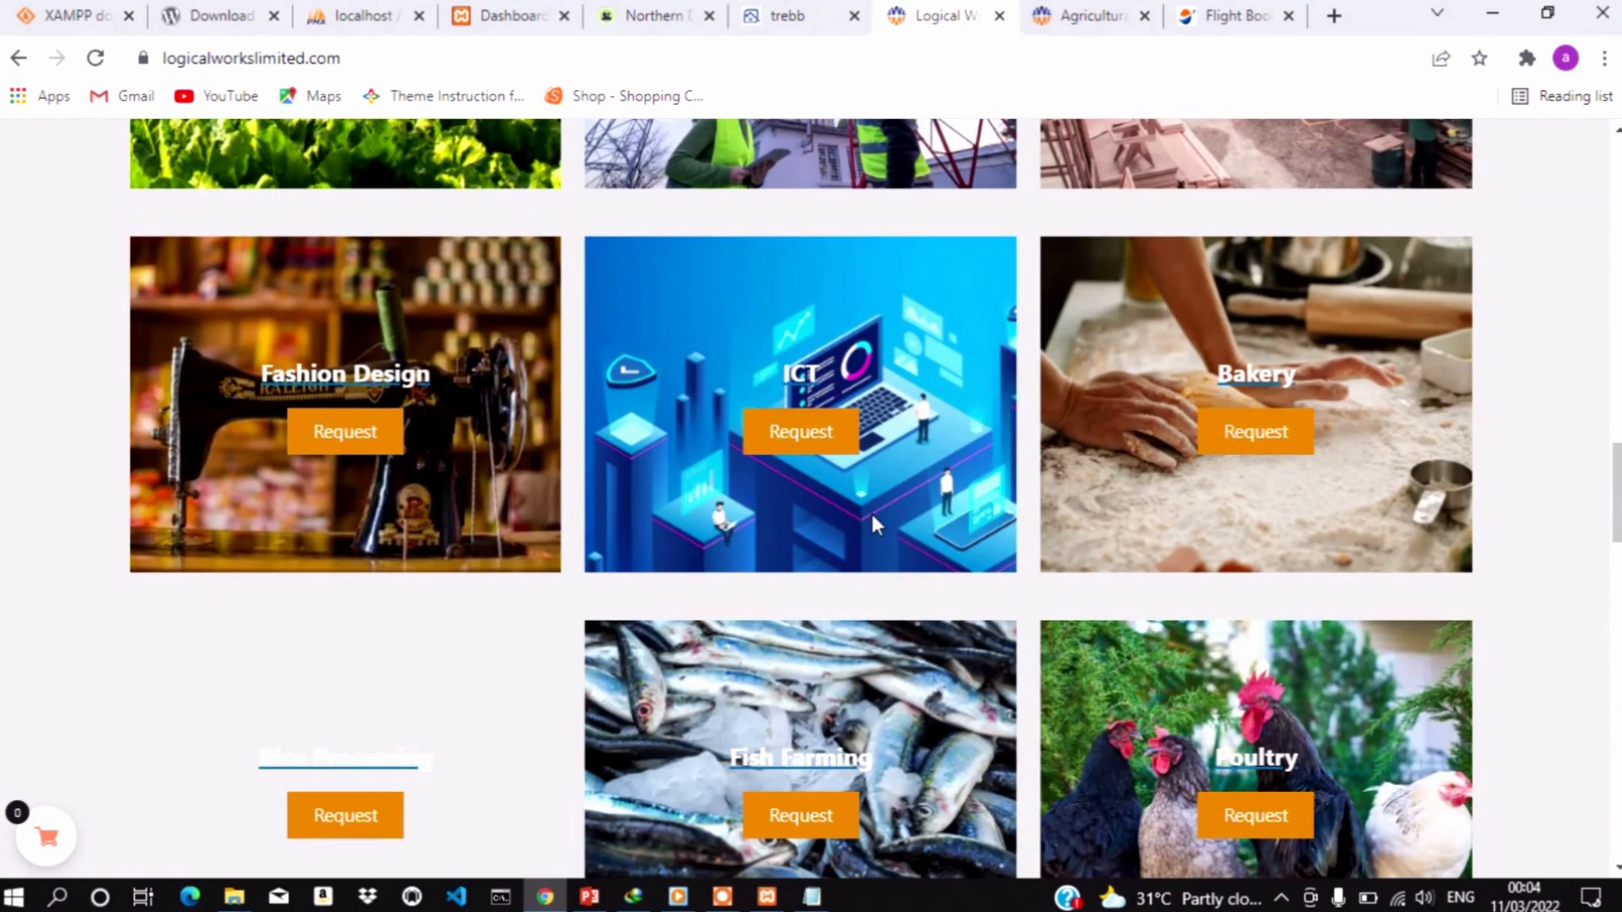
scroll(874, 525, down, 4)
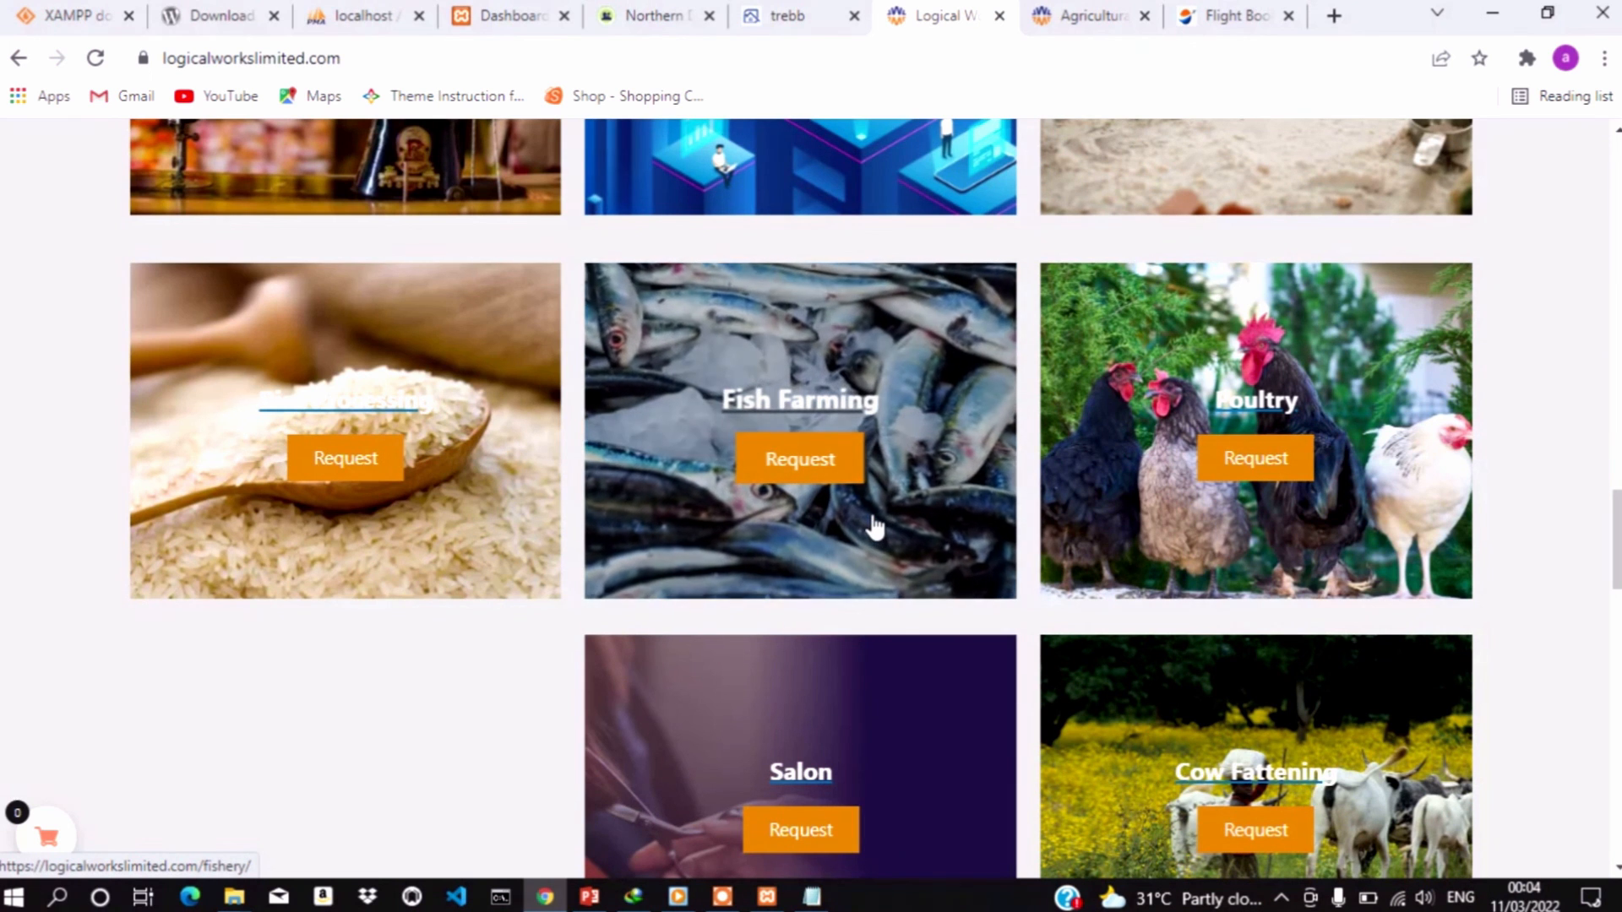